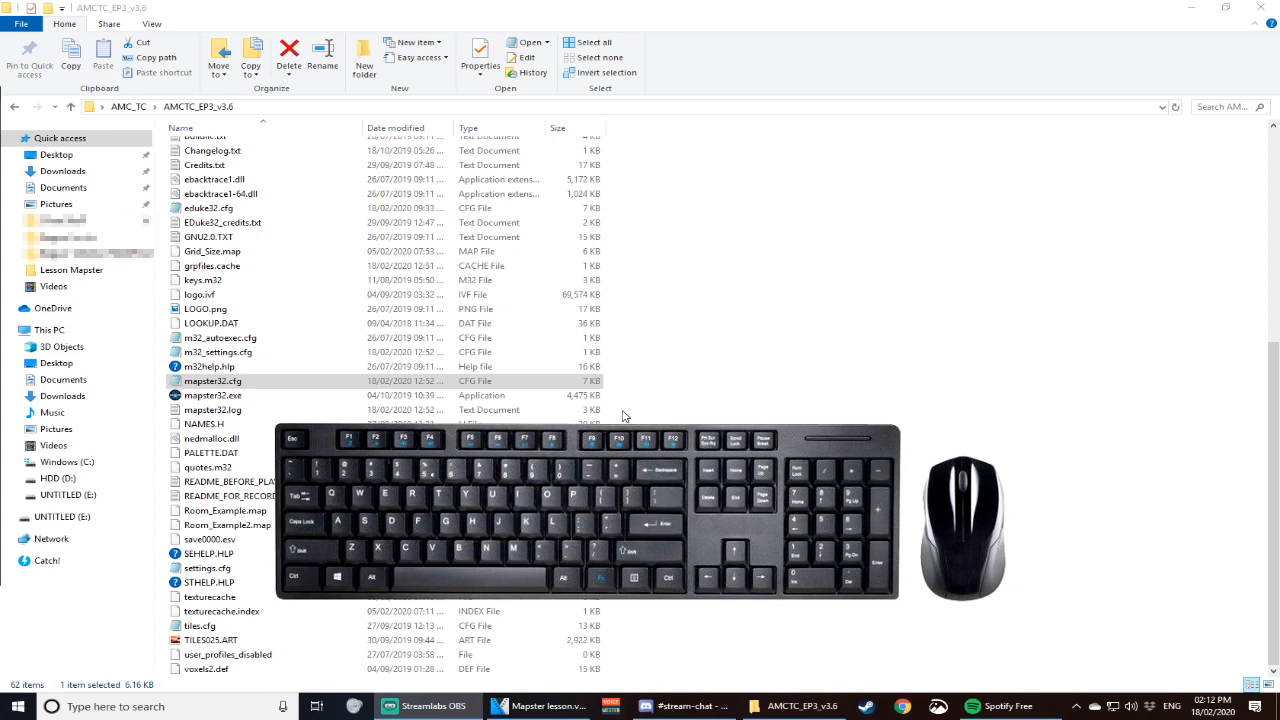
- Open the mapster32.cfg file for editing and reposition its window over the file list
click(224, 384)
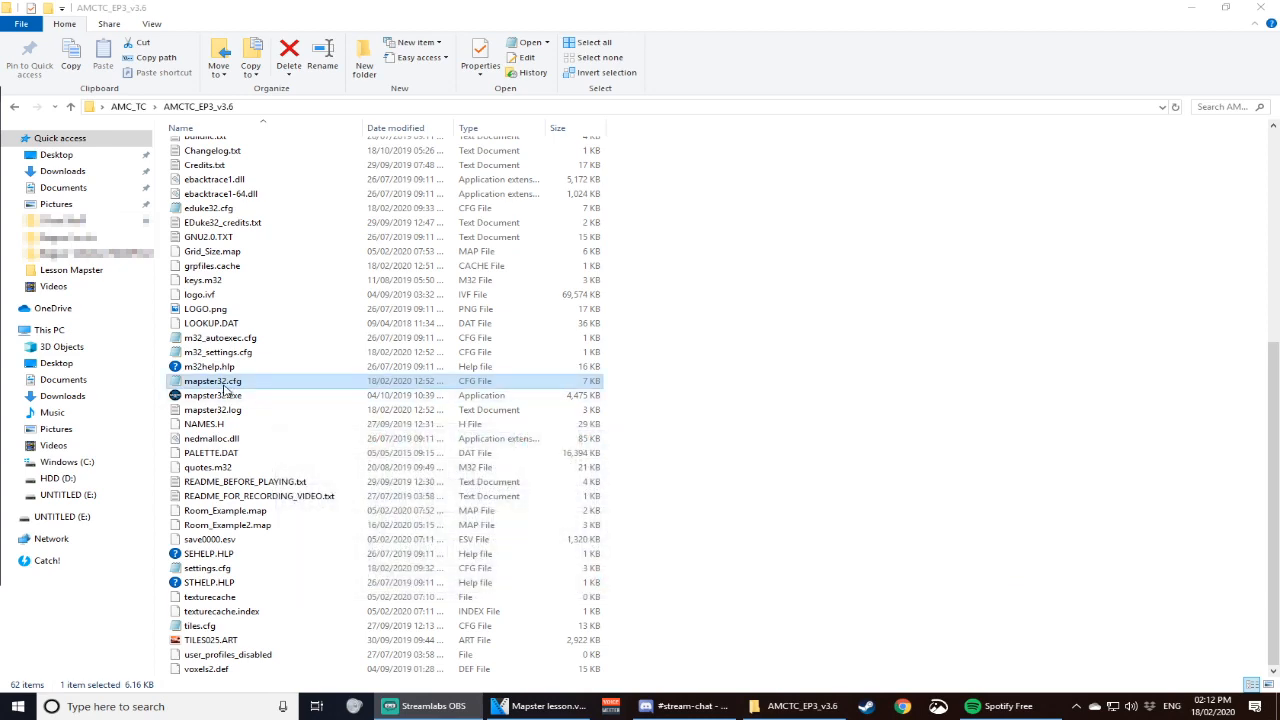
double_click(220, 384)
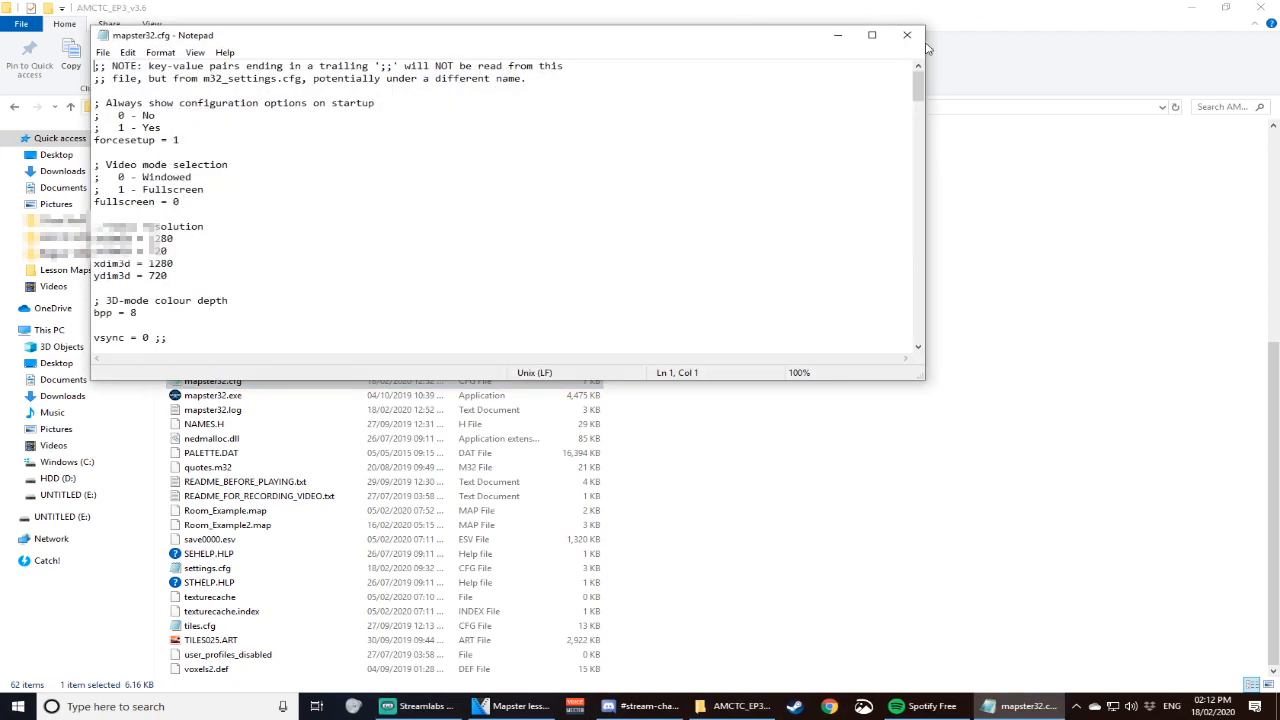
drag(519, 43, 866, 65)
click(230, 386)
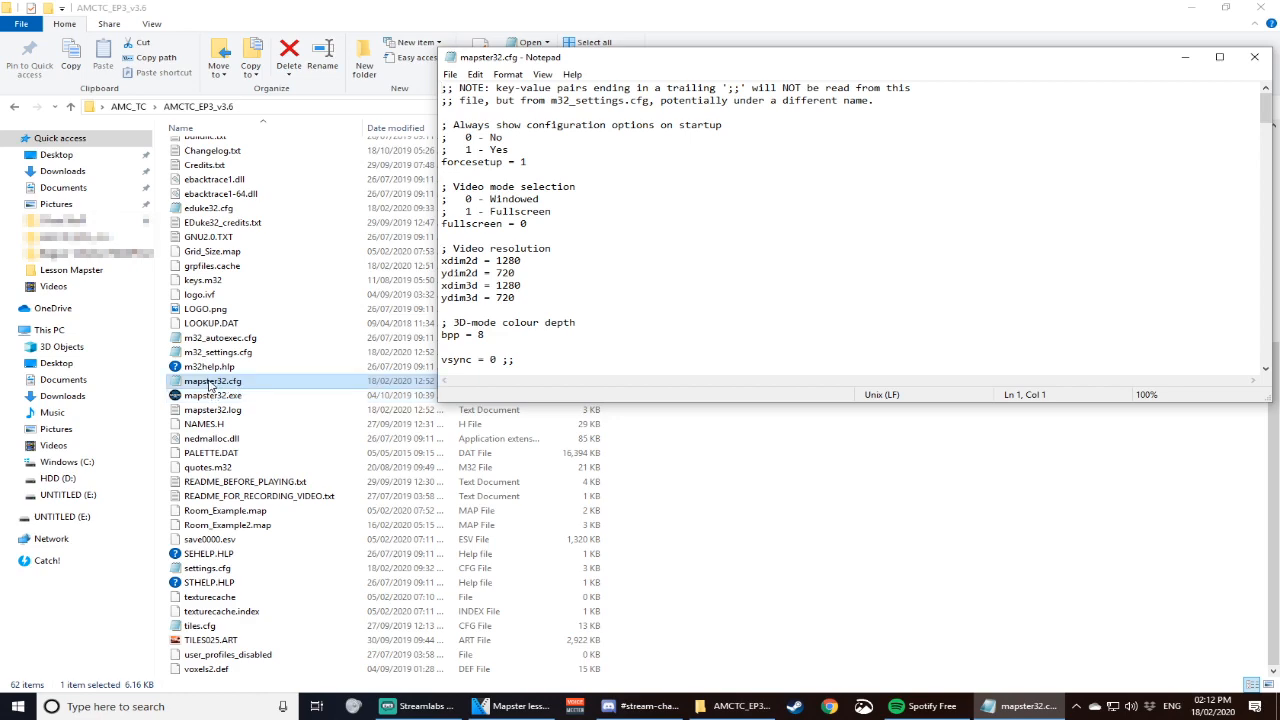
drag(718, 63, 464, 58)
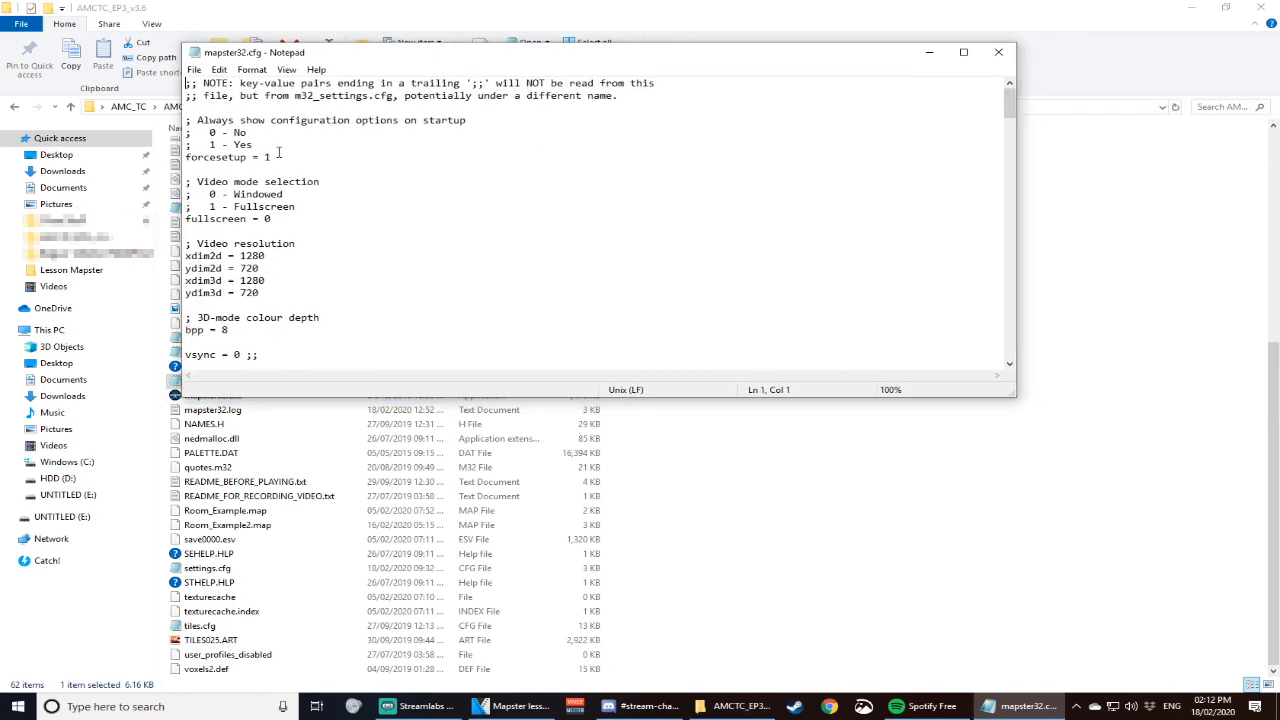
- Examine the keyboard scan code map, the key settings and the remapping instructions in mapster32.cfg
scroll(524, 181, down, 6)
drag(1011, 138, 1011, 350)
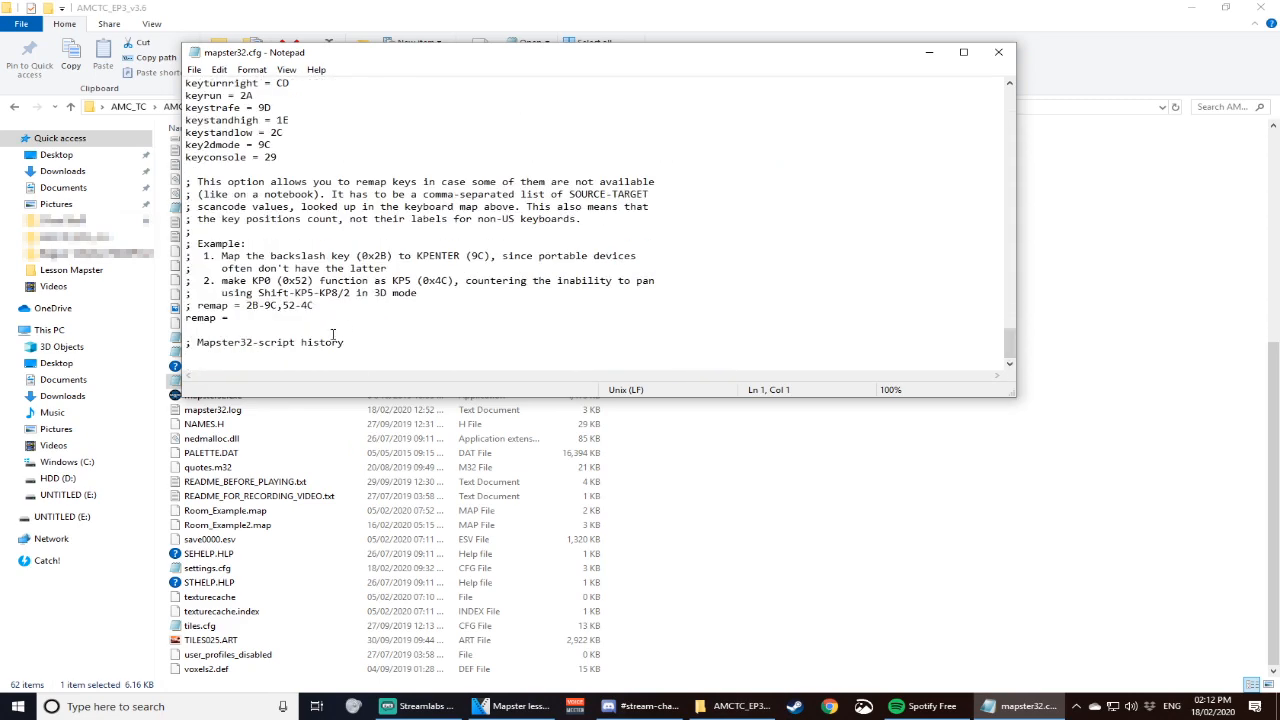
scroll(333, 336, up, 10)
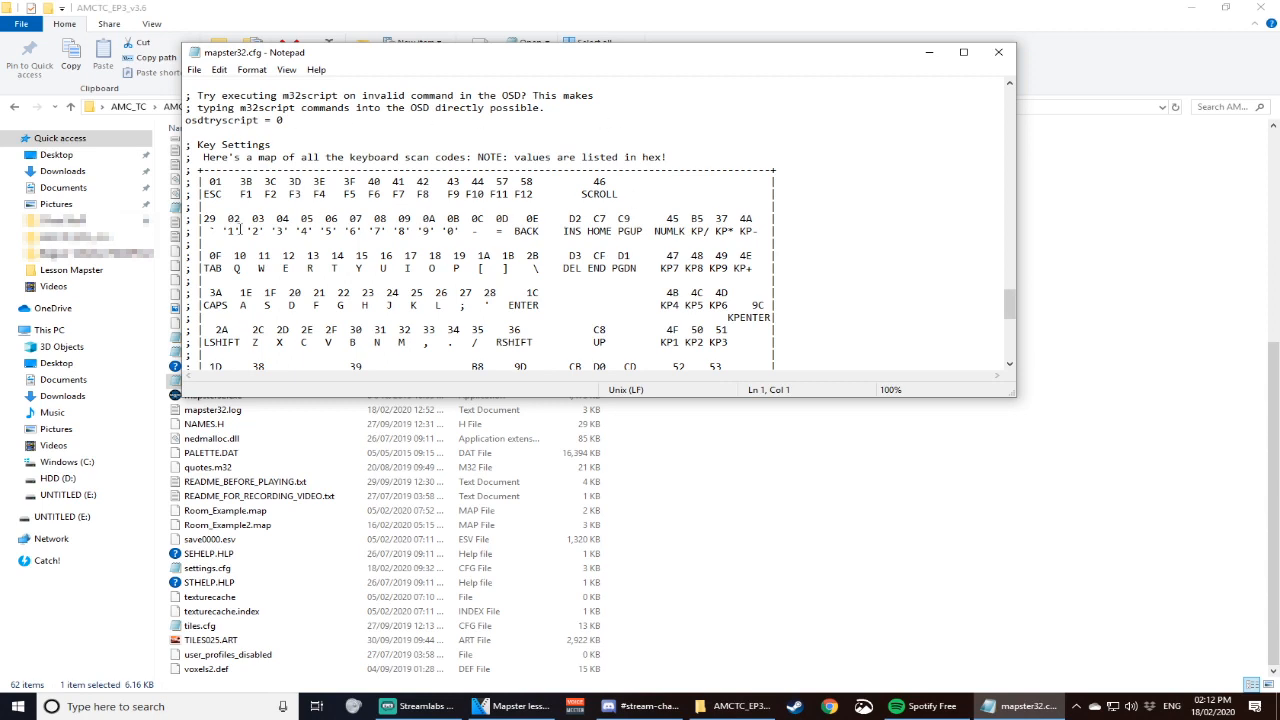
scroll(240, 229, up, 2)
scroll(484, 245, down, 2)
scroll(404, 225, down, 6)
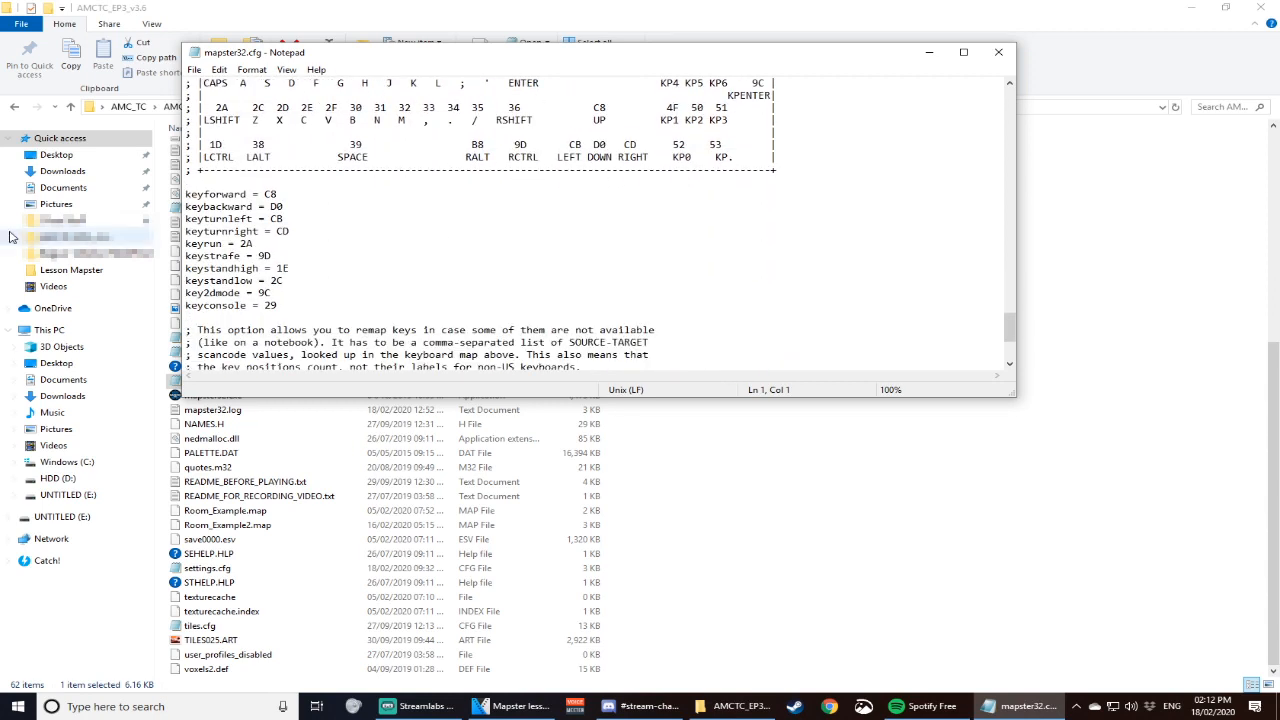
scroll(520, 255, up, 3)
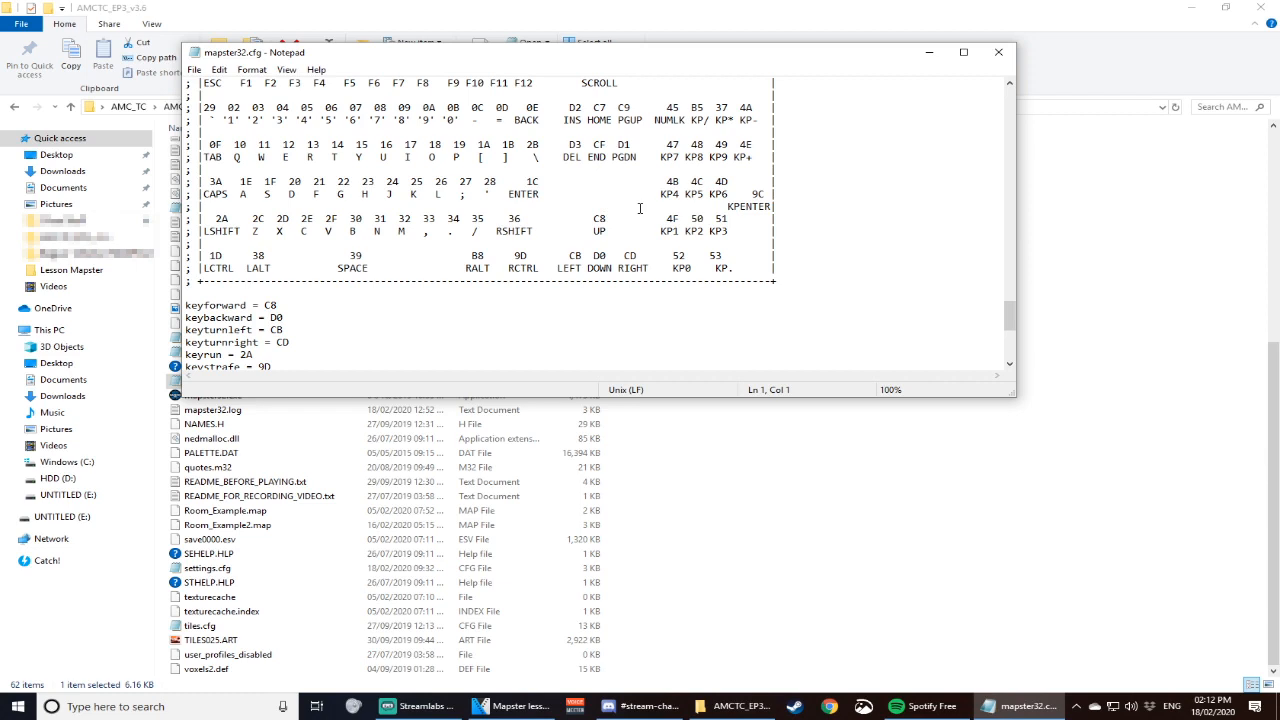
scroll(355, 305, down, 3)
scroll(358, 298, down, 4)
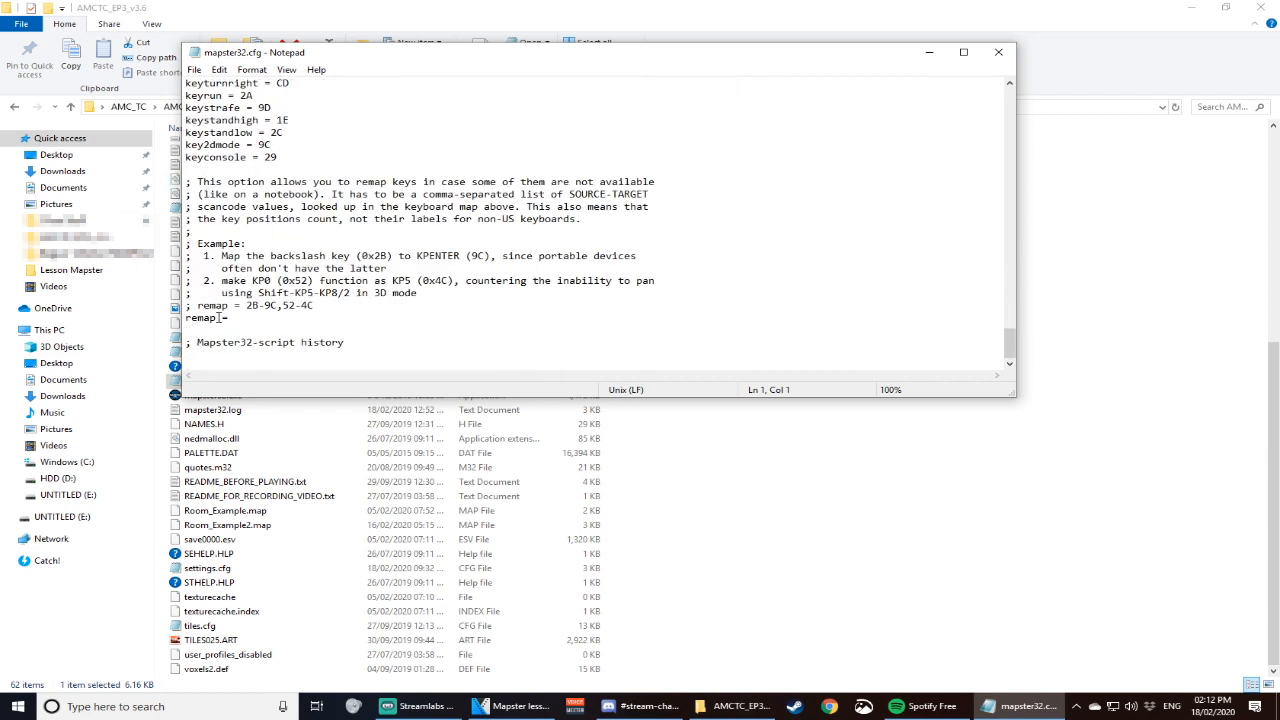
- Locate the active remap line under the remapping example and place the text cursor at its end
drag(188, 319, 240, 318)
click(249, 320)
click(261, 318)
drag(236, 318, 199, 319)
click(261, 318)
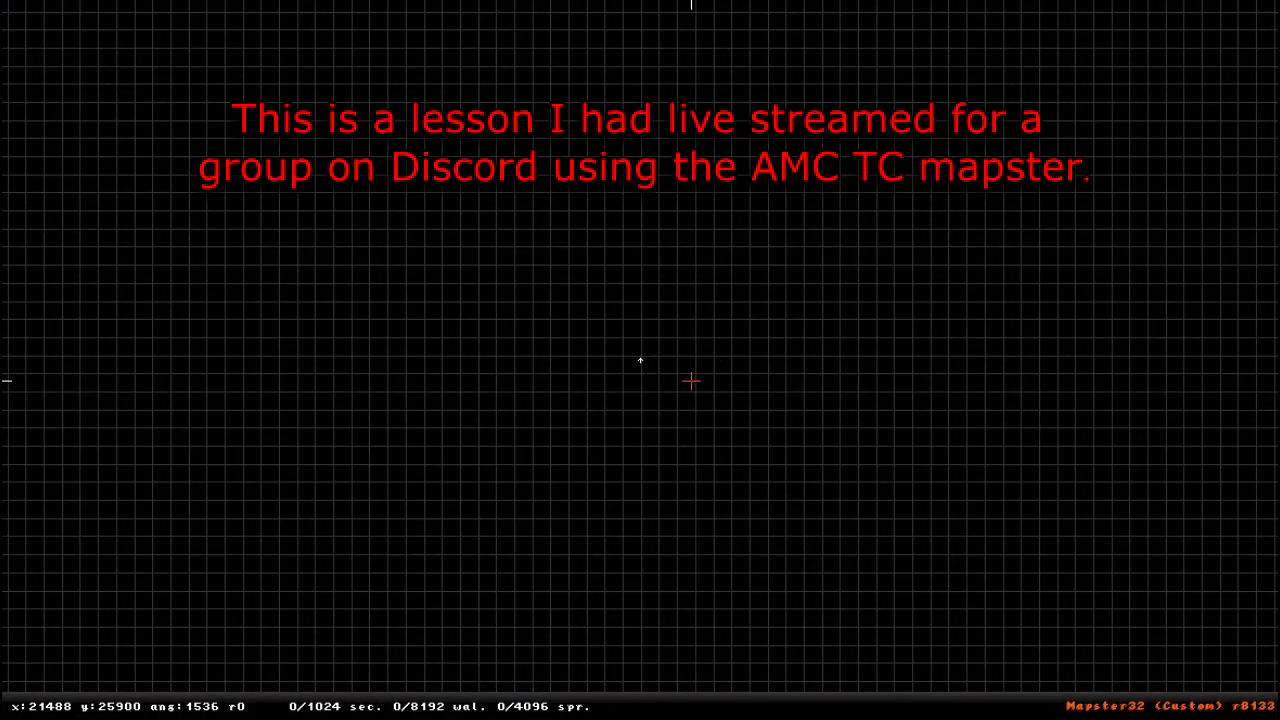
- Zoom the empty 2D map grid in and out to compare the closest and farthest views
scroll(641, 359, down, 3)
scroll(651, 389, up, 6)
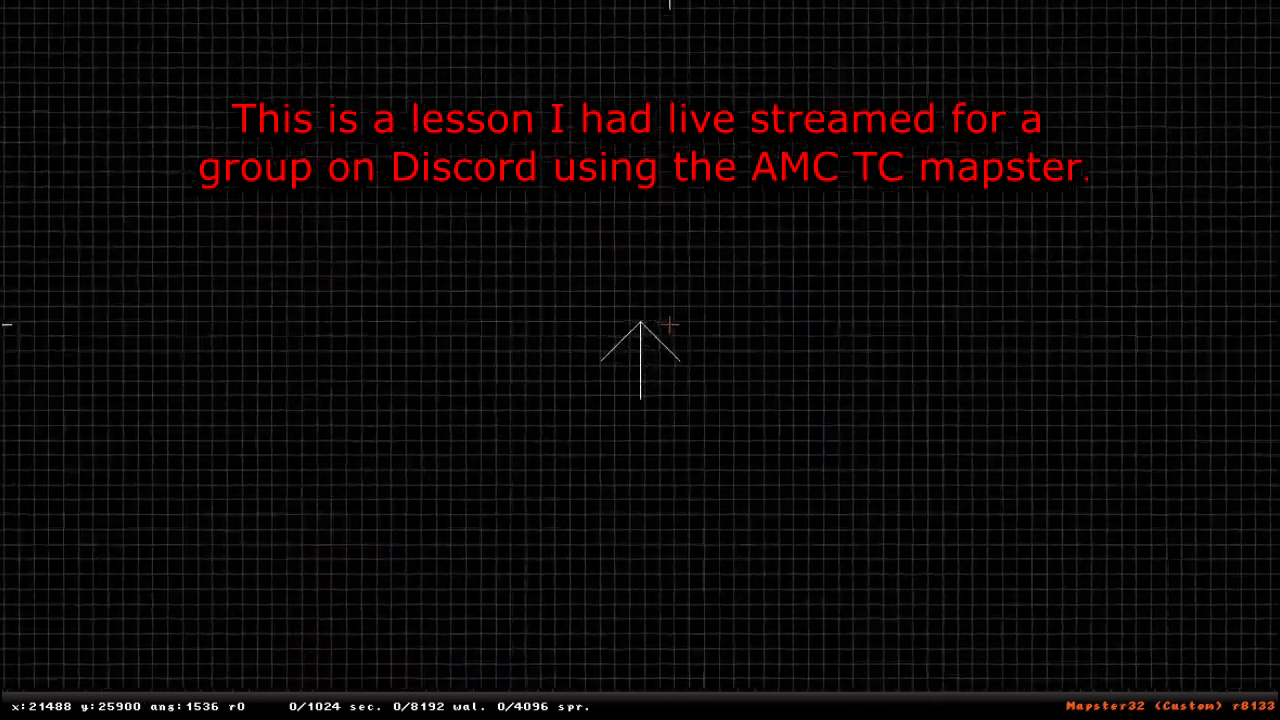
scroll(668, 330, down, 5)
scroll(656, 343, up, 2)
scroll(657, 345, up, 4)
scroll(652, 334, down, 5)
scroll(720, 322, up, 2)
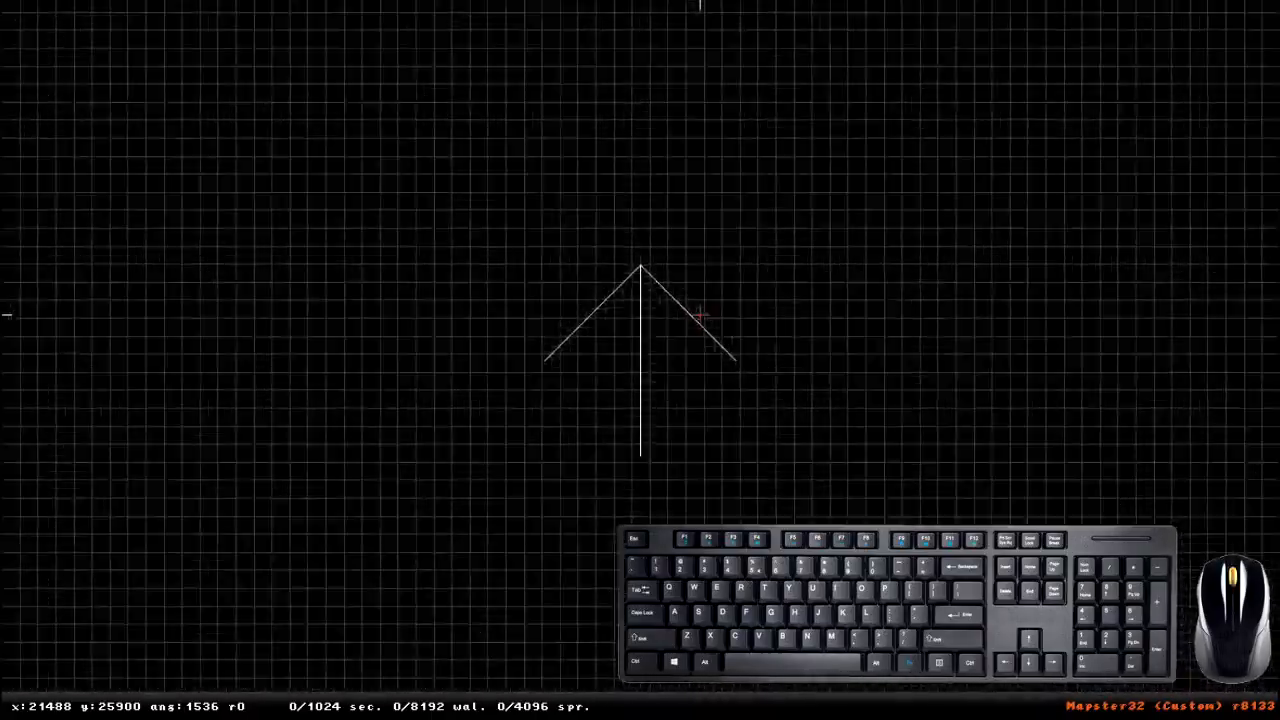
key(a)
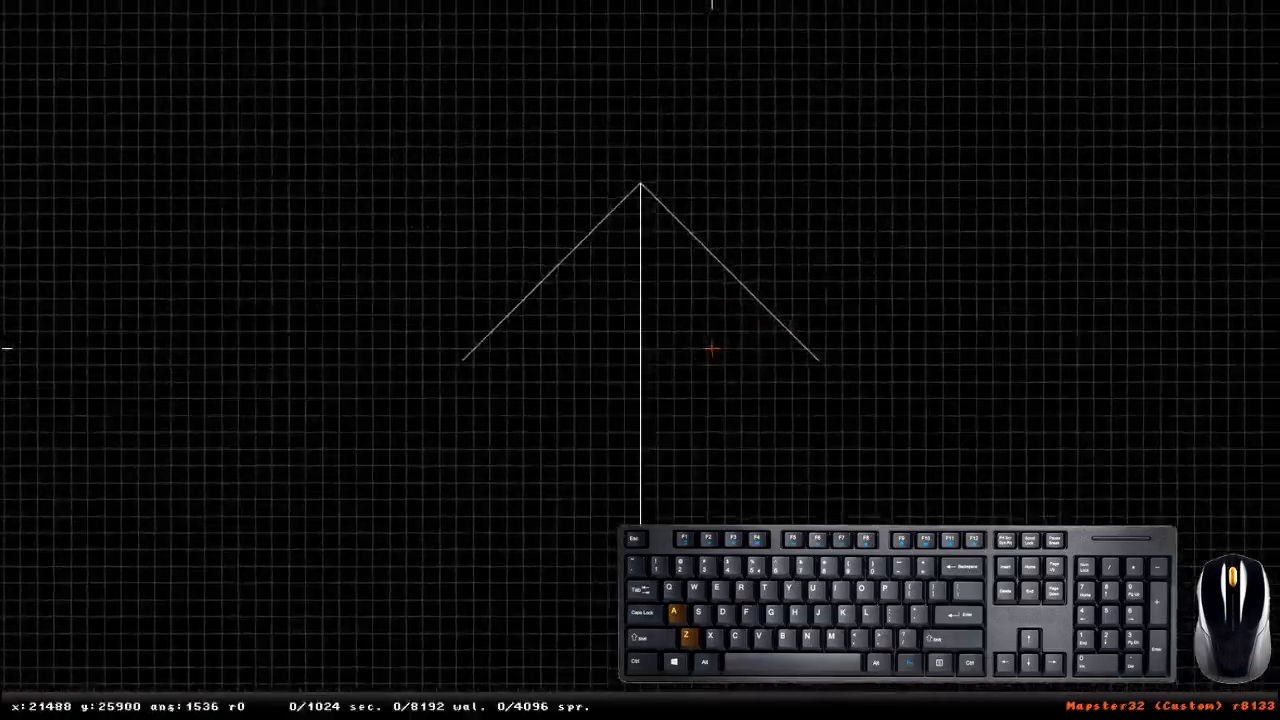
key(z)
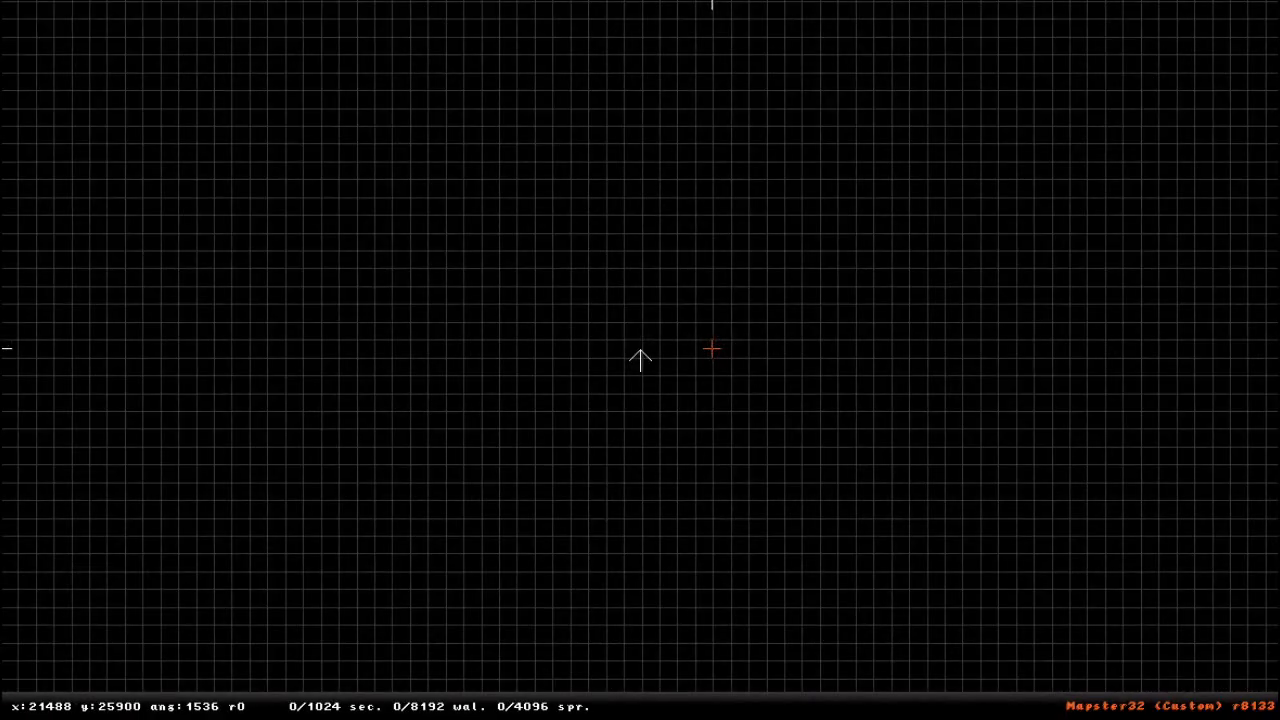
- Move the camera position arrow across the empty 2D grid
right_drag(712, 348, 408, 380)
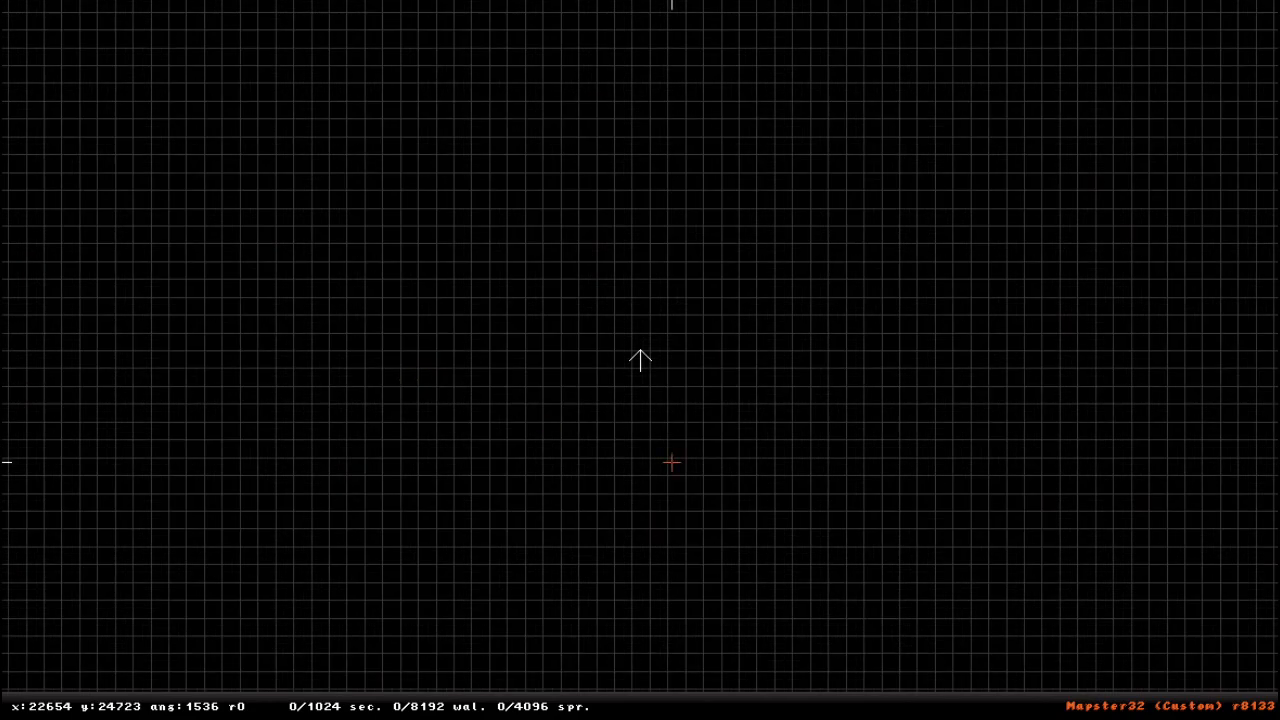
right_click(568, 9)
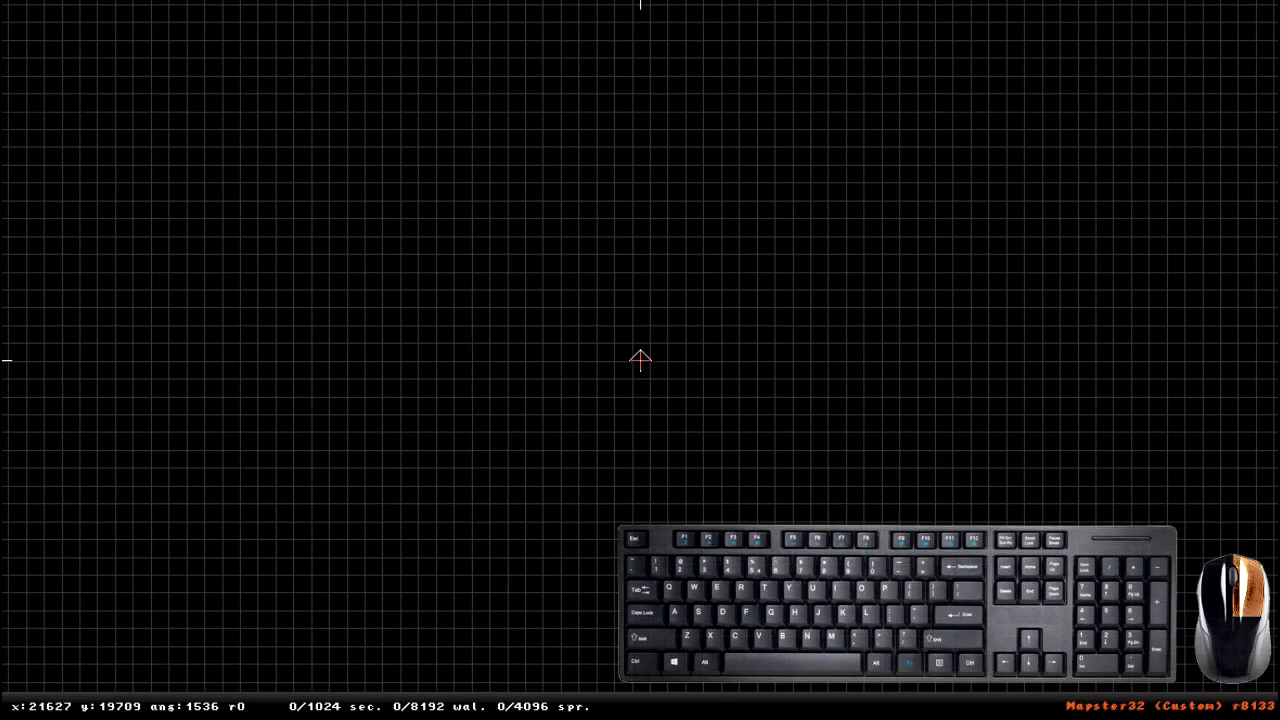
right_drag(640, 360, 614, 392)
scroll(614, 392, down, 3)
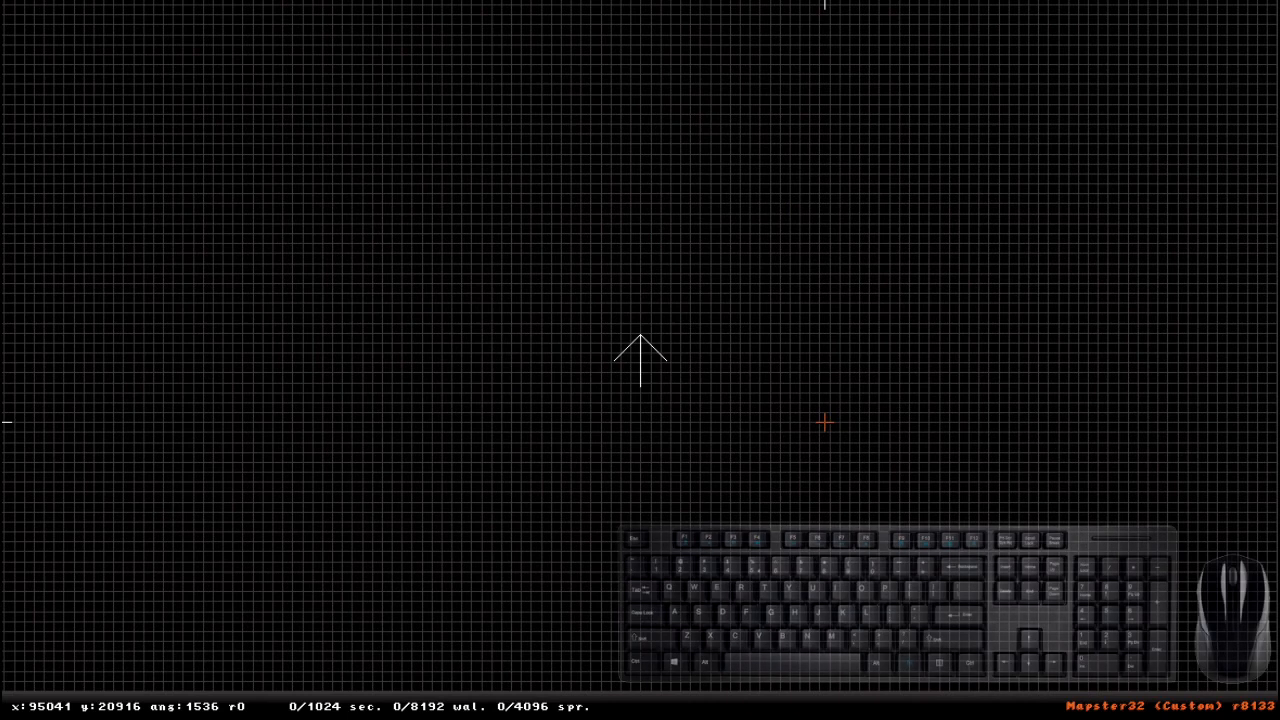
- Cycle the 2D grid from off through its fixed sizes to grid size 9 (autosize)
key(g)
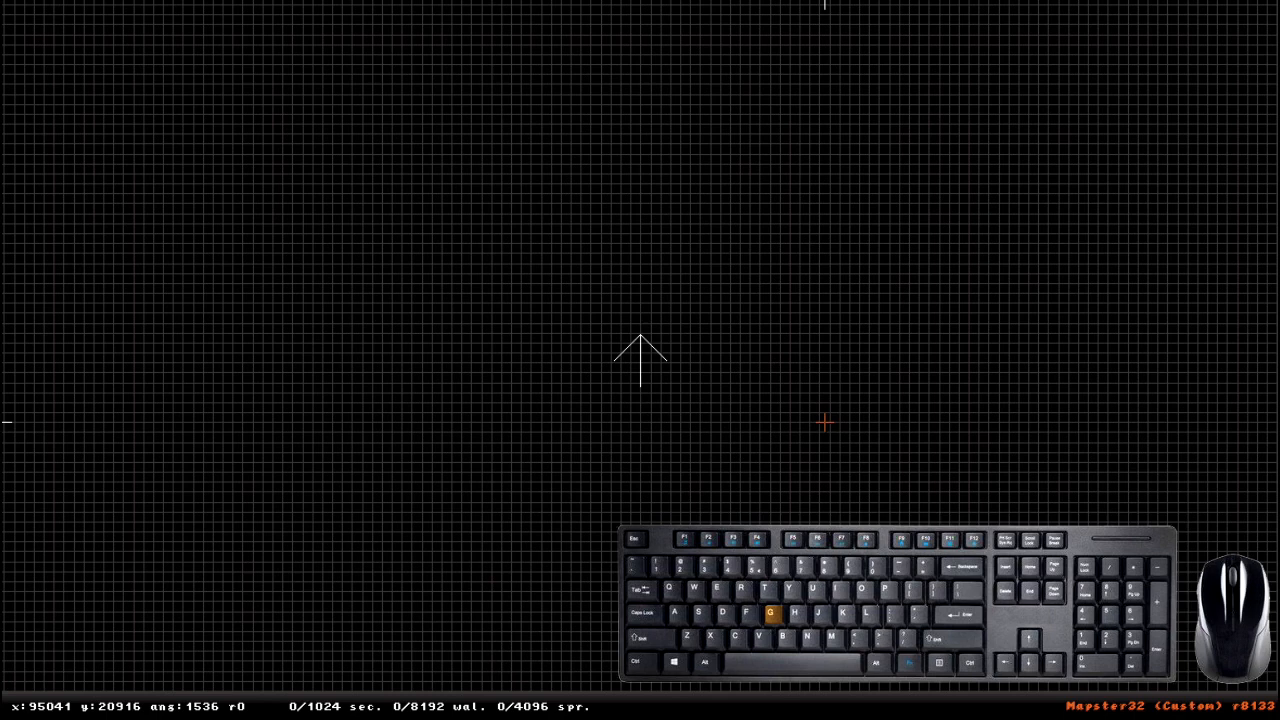
key(g)
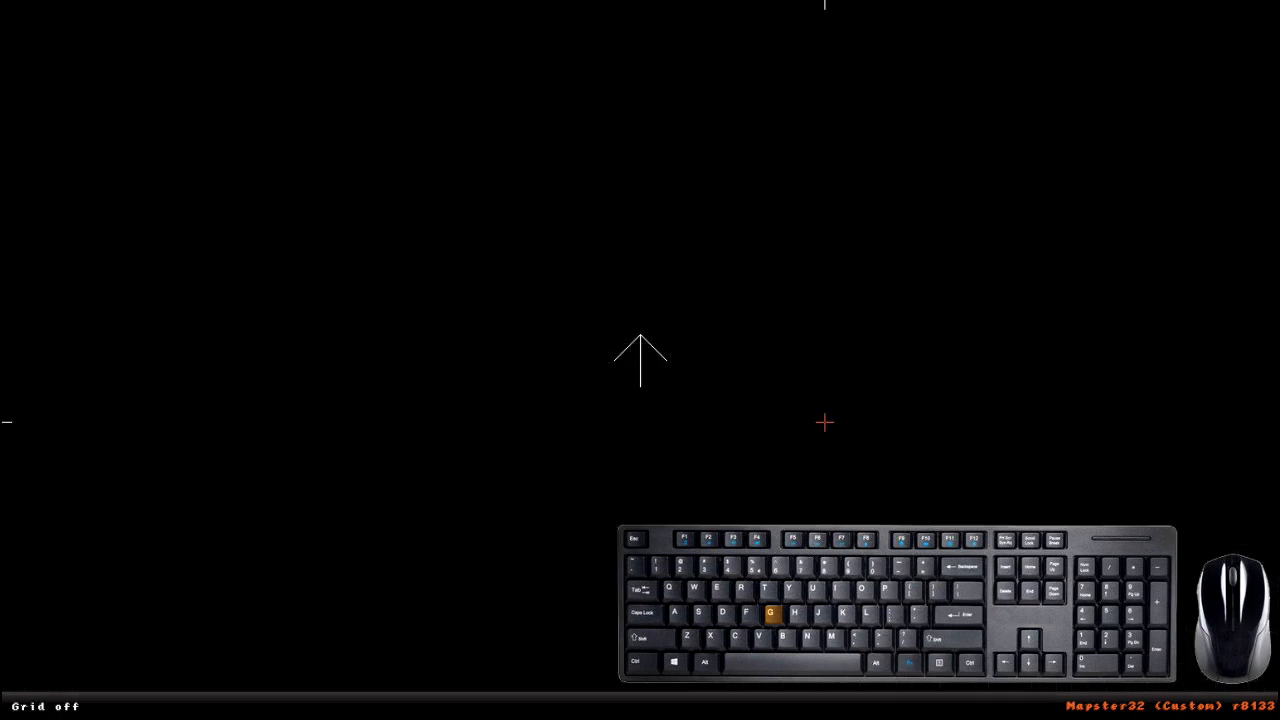
key(g)
scroll(847, 345, down, 3)
key(g)
key(g)
key(g)
key(g)
key(g)
key(g)
key(g)
key(g)
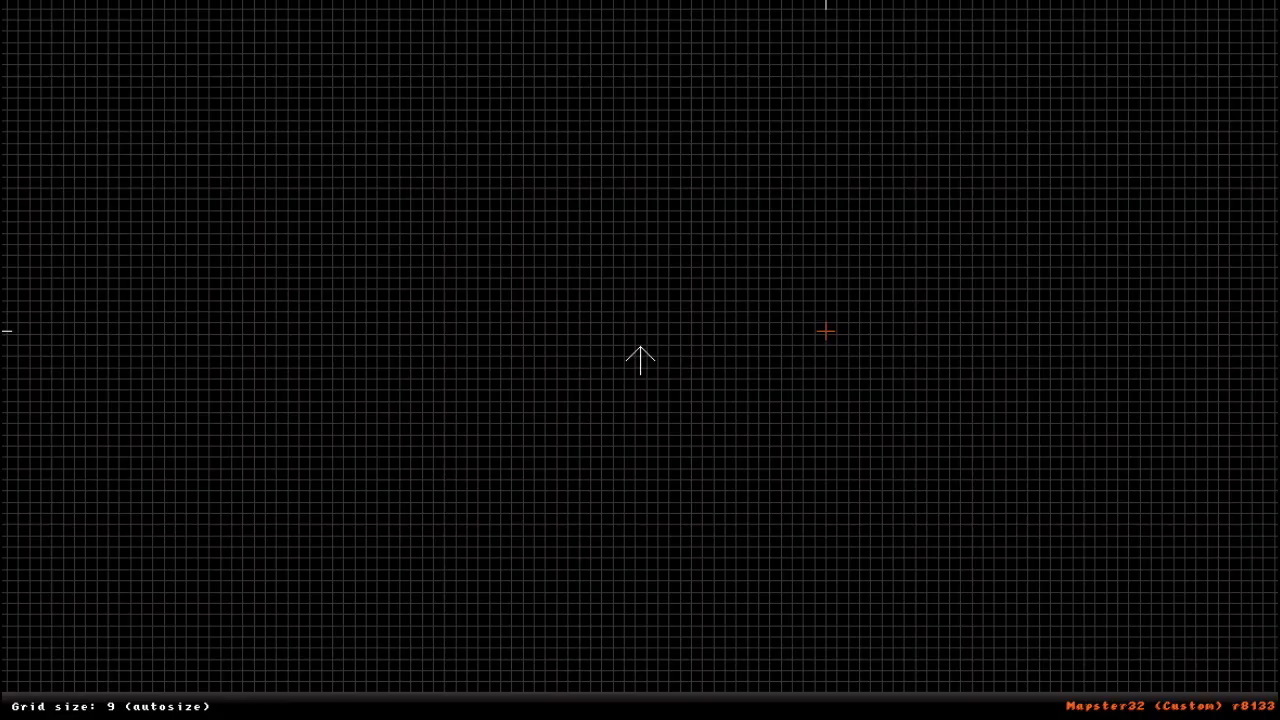
scroll(566, 360, up, 10)
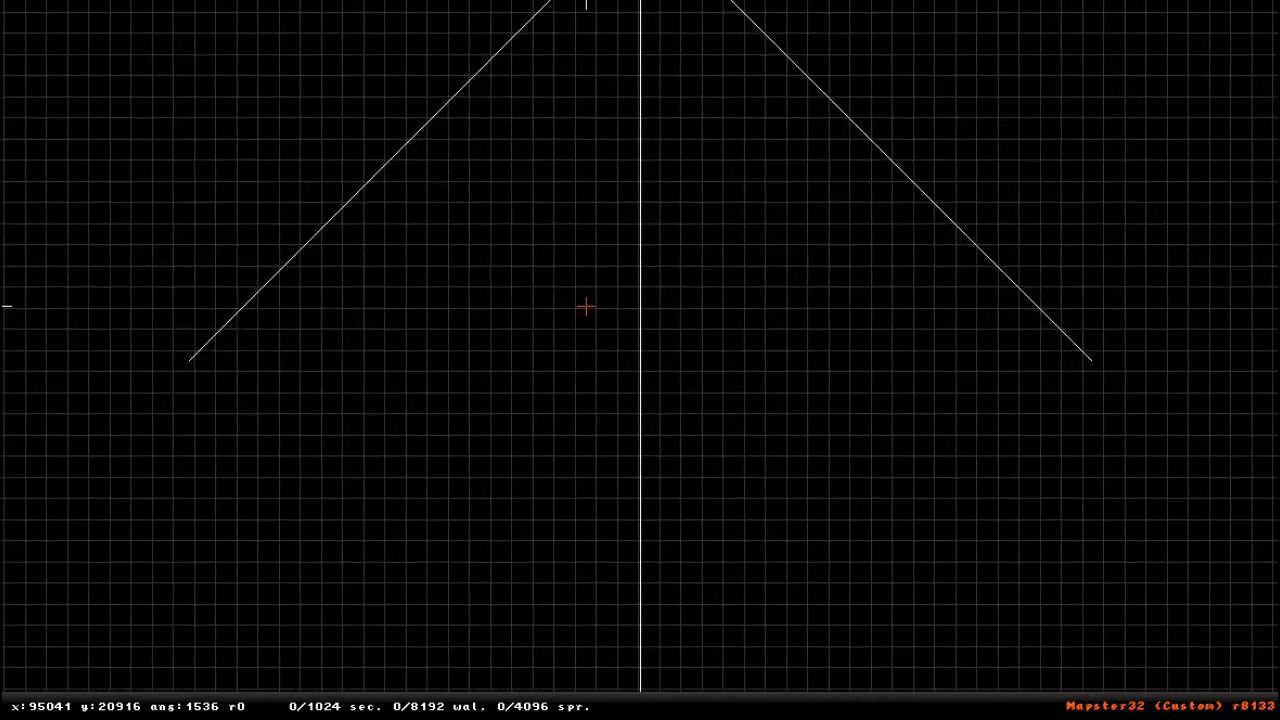
- Change the autosizing grid to a fixed coarse size and compare its spacing at different zoom levels
key(g)
key(g)
key(g)
key(g)
key(g)
key(g)
key(g)
key(g)
key(g)
key(g)
key(g)
scroll(586, 306, down, 5)
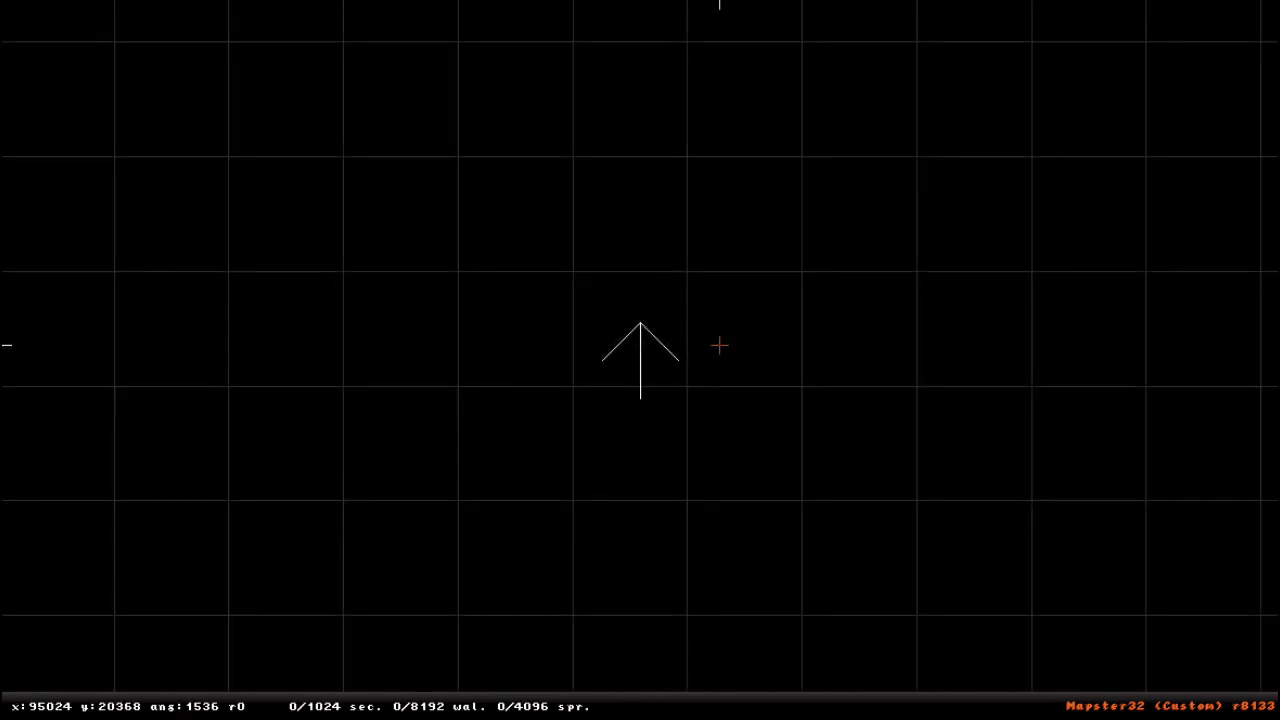
scroll(655, 160, down, 10)
scroll(595, 319, up, 5)
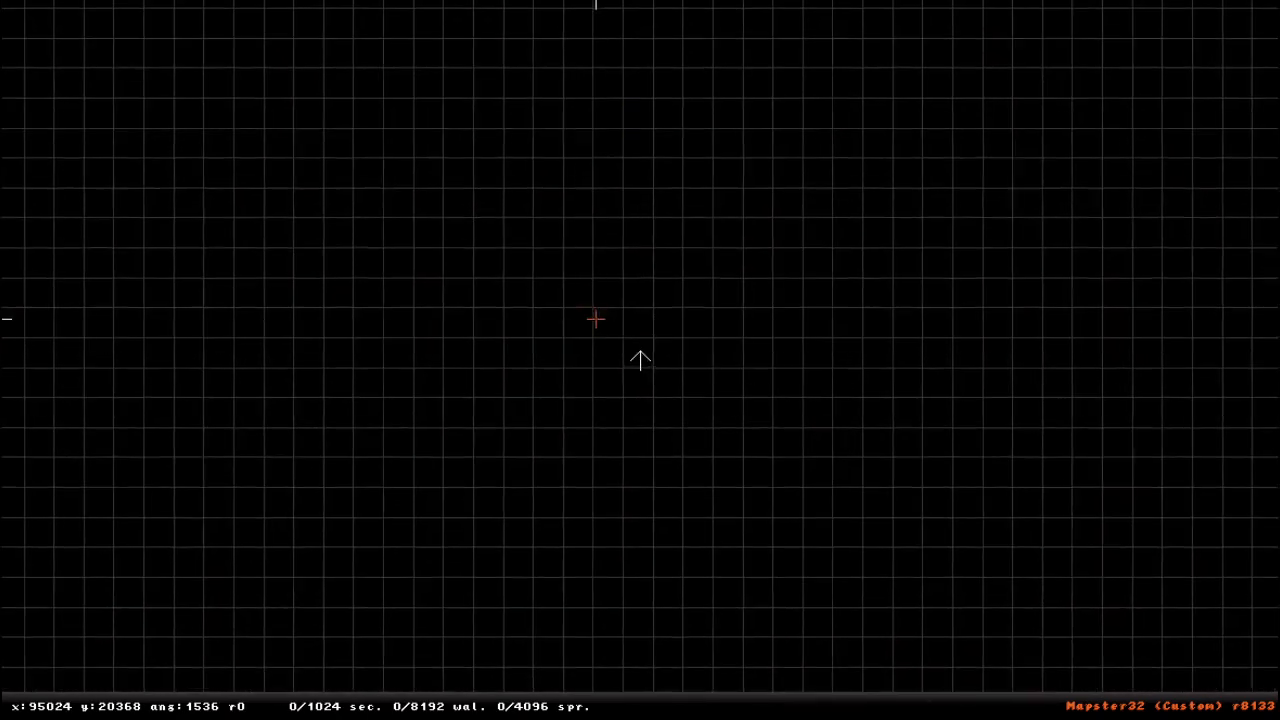
scroll(637, 266, up, 6)
- Cycle through the grid sizes again and keep a fixed coarse grid for the 2D view
key(g)
key(g)
key(g)
key(g)
key(g)
key(g)
scroll(614, 263, down, 10)
scroll(607, 273, up, 2)
key(g)
scroll(614, 300, up, 4)
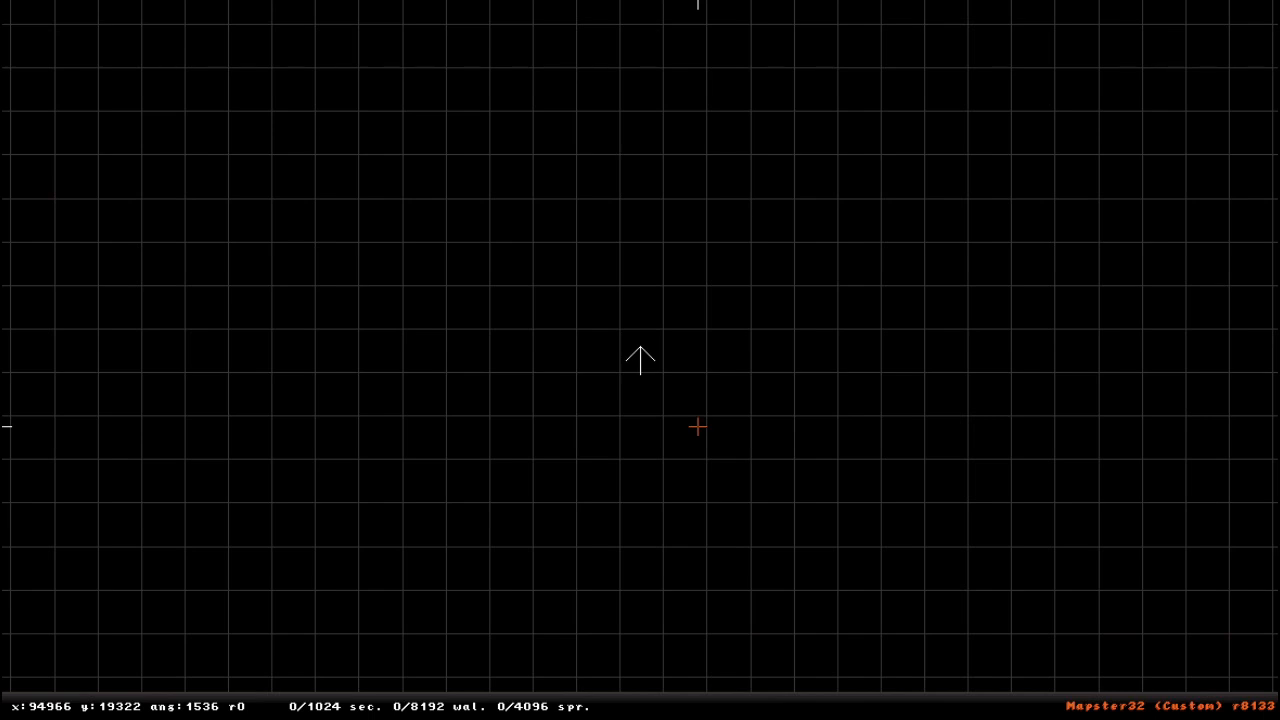
scroll(697, 427, down, 2)
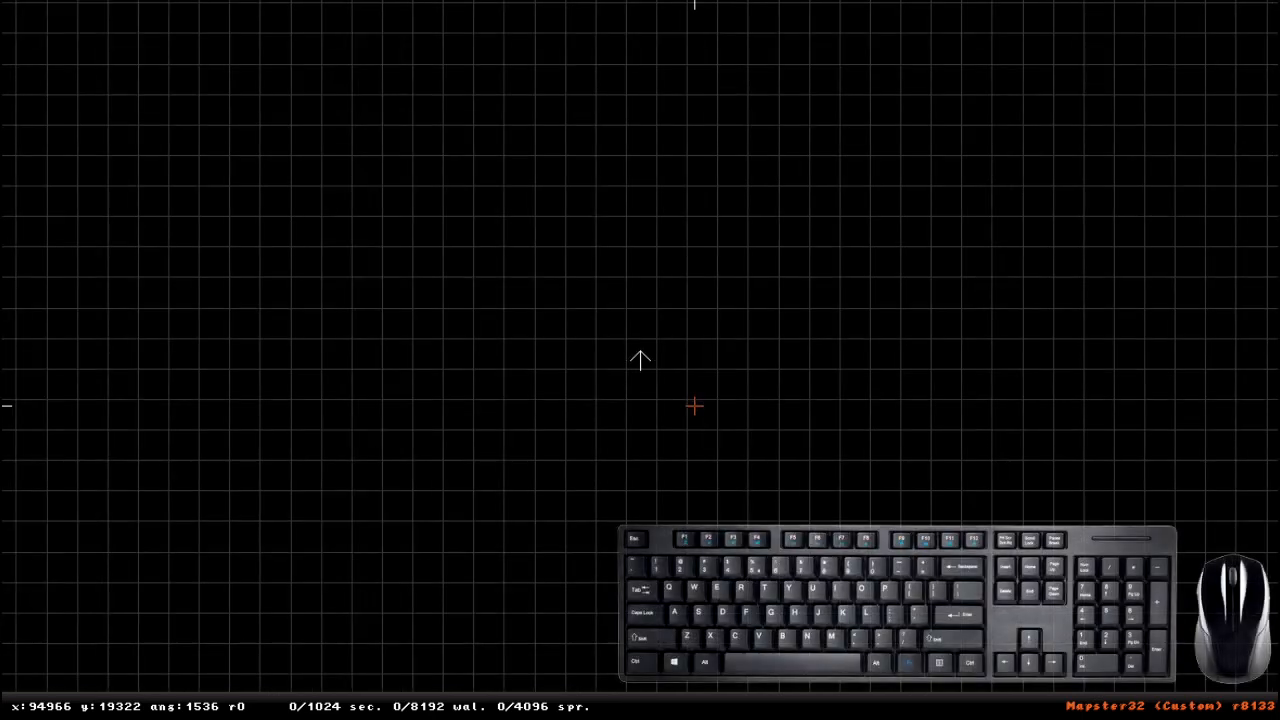
- Bring up the map file commands and open the file browser for loading a map
key(Escape)
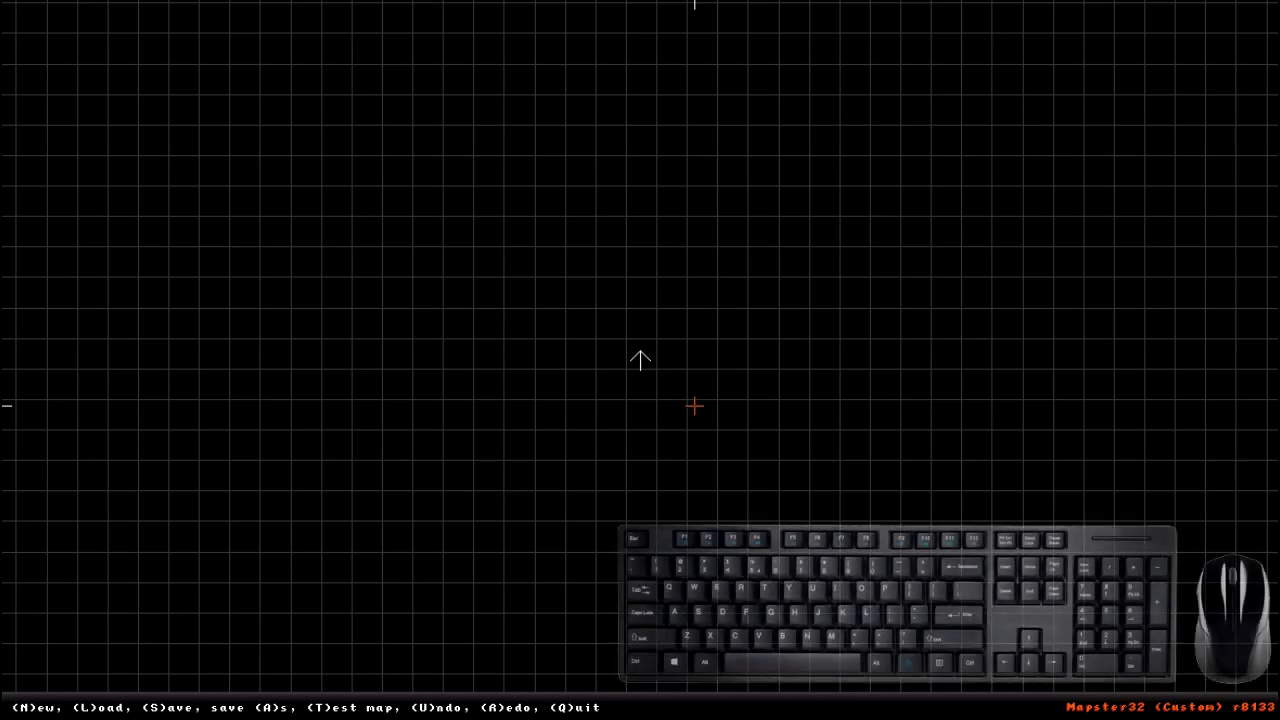
key(n)
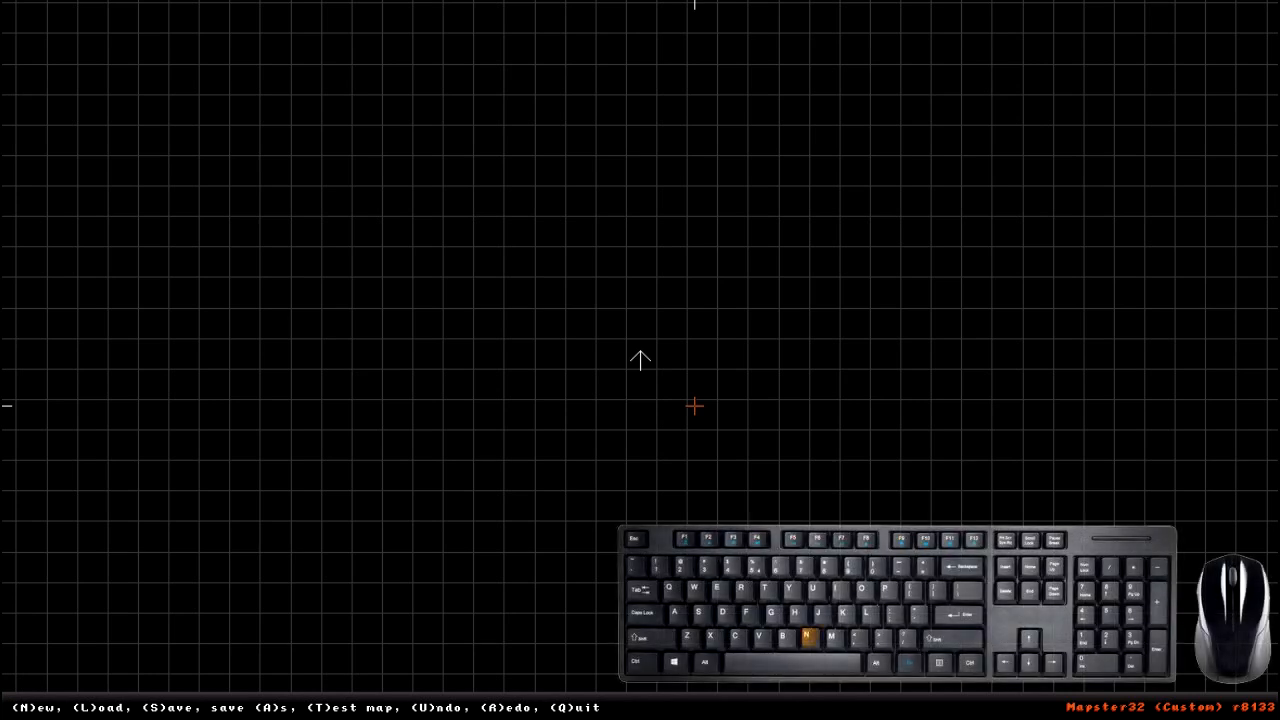
key(l)
key(s)
key(a)
key(t)
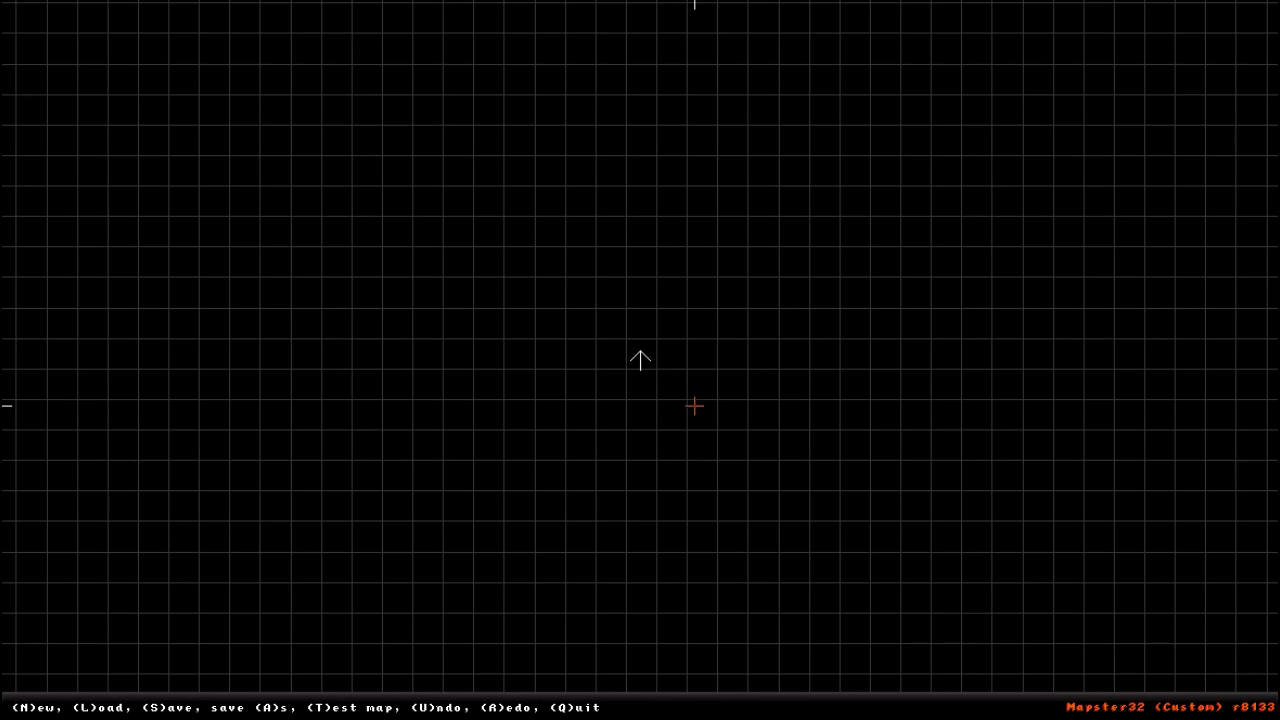
key(l)
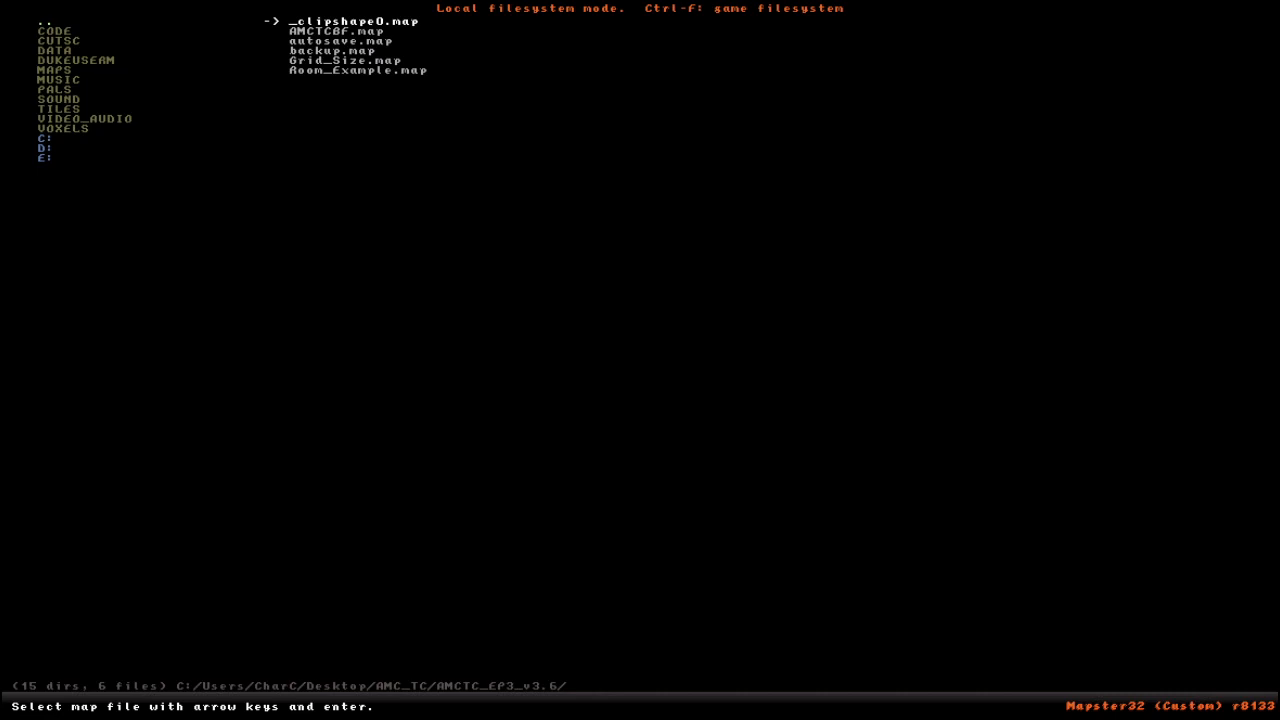
- Browse the folder list and the map file list in the map loading browser
key(Down)
key(Down)
key(Down)
key(Down)
key(Down)
key(Up)
key(Up)
key(Up)
key(Up)
key(Up)
key(Tab)
key(Down)
key(Down)
key(Down)
key(Up)
key(Up)
key(Tab)
key(Down)
key(Down)
key(Down)
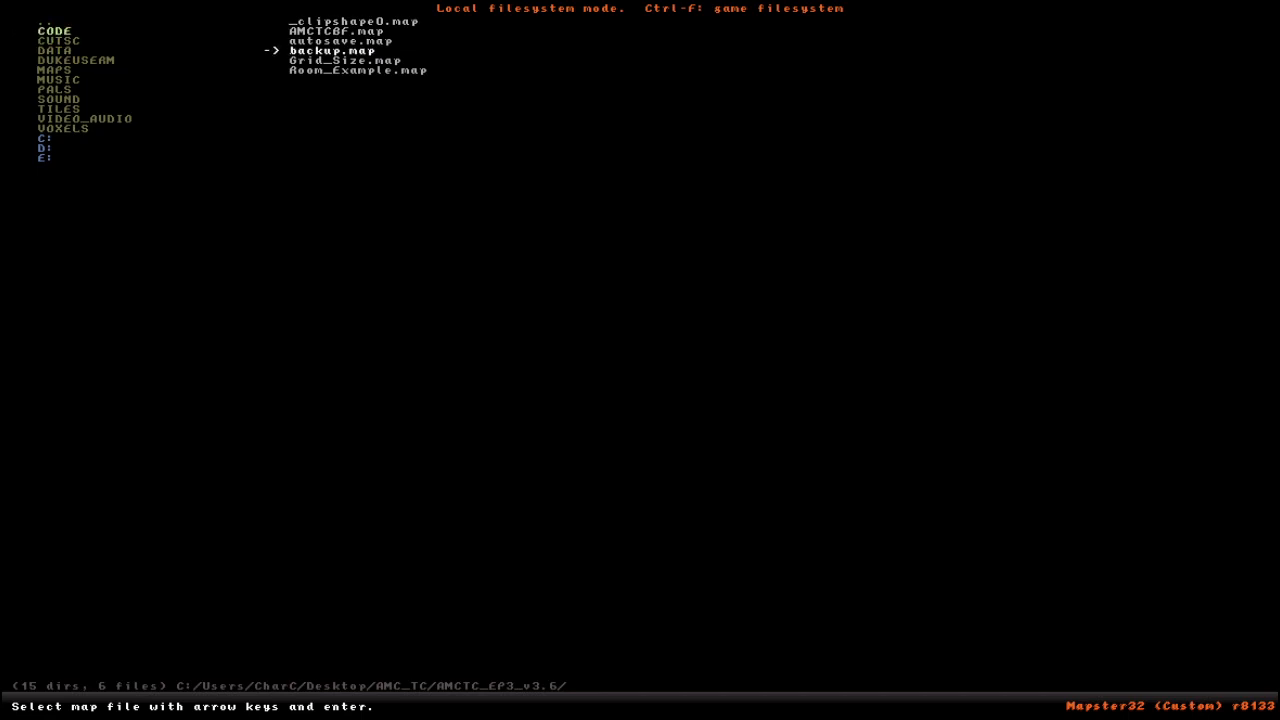
key(Up)
key(Up)
- Load the map file Grid_Size.map
key(Up)
key(Down)
key(Down)
key(Down)
key(Tab)
key(Tab)
key(Up)
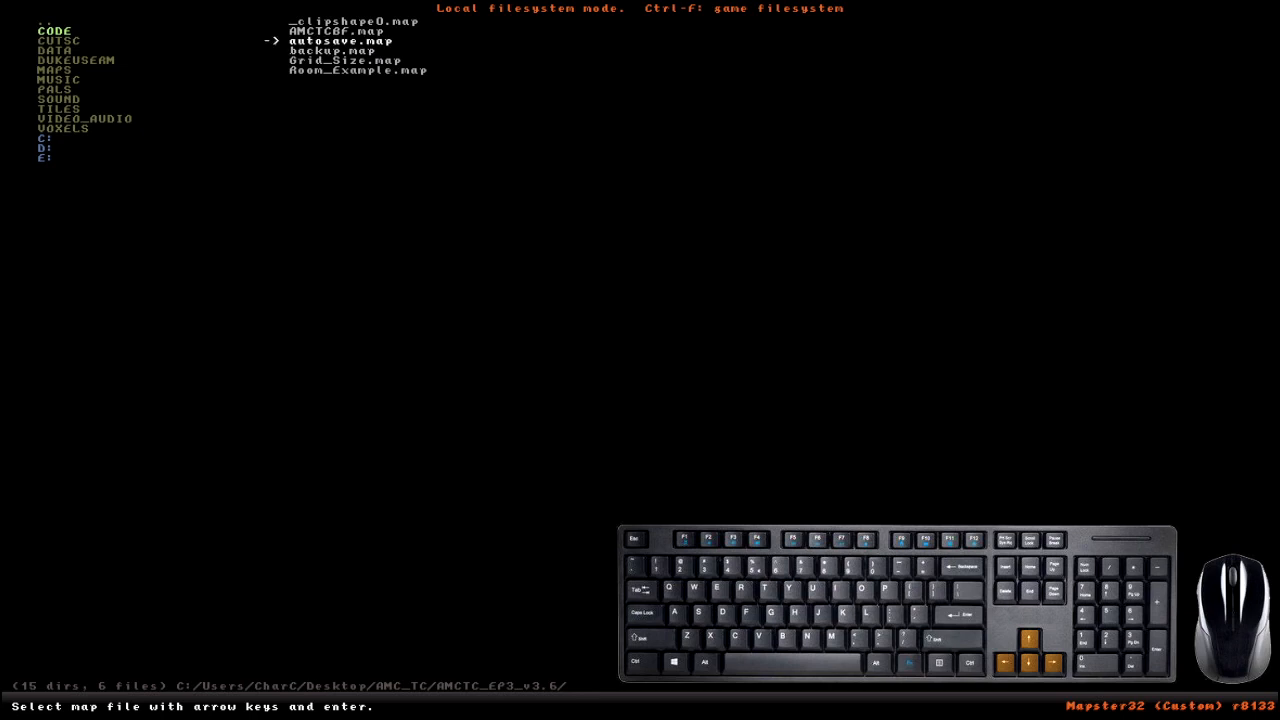
key(Down)
key(Down)
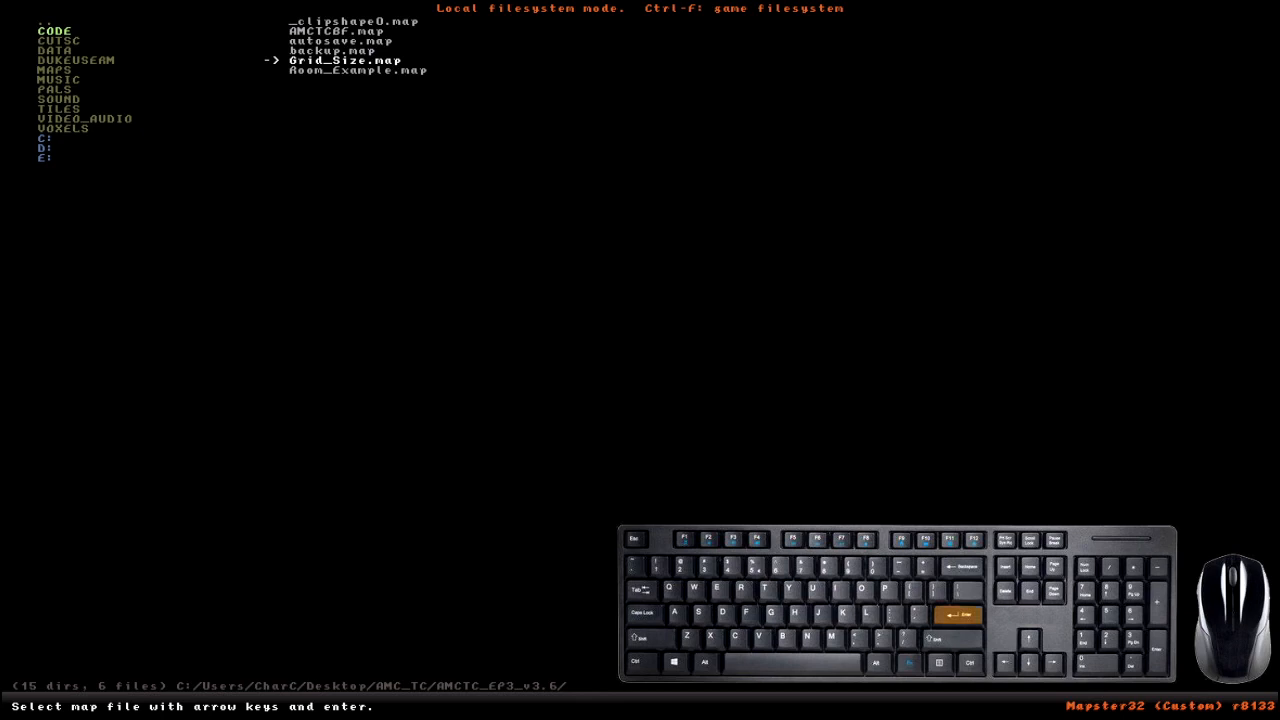
key(Return)
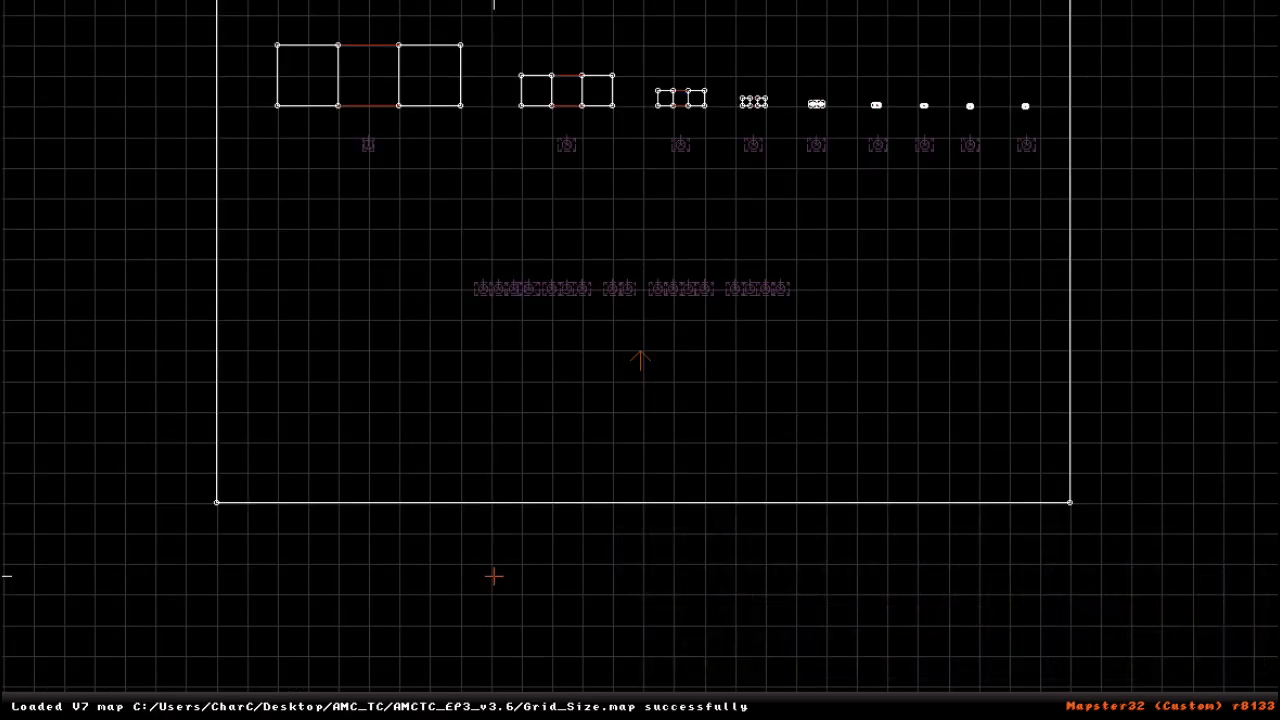
- Position the camera arrow in the open area below the grid-size examples and switch to 3D mode
scroll(560, 378, down, 5)
scroll(566, 370, up, 5)
scroll(534, 400, down, 5)
right_drag(620, 388, 642, 361)
scroll(642, 360, up, 6)
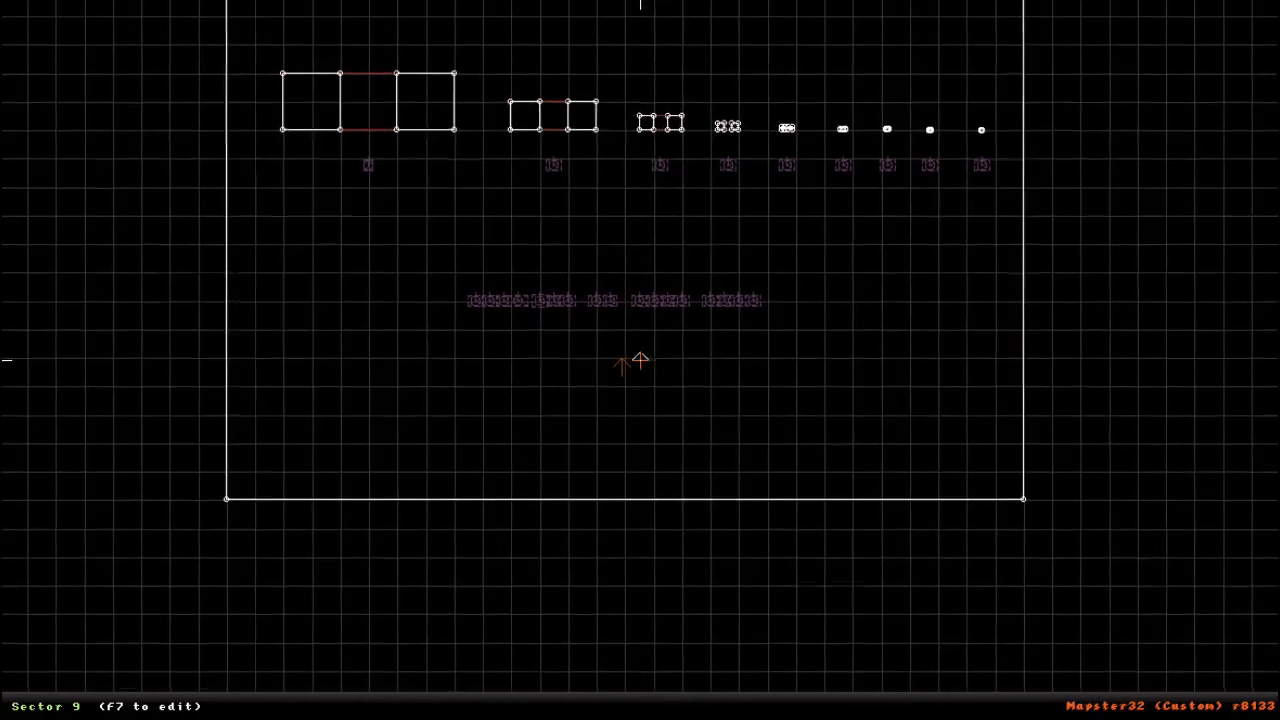
right_drag(640, 360, 640, 360)
right_drag(671, 400, 617, 370)
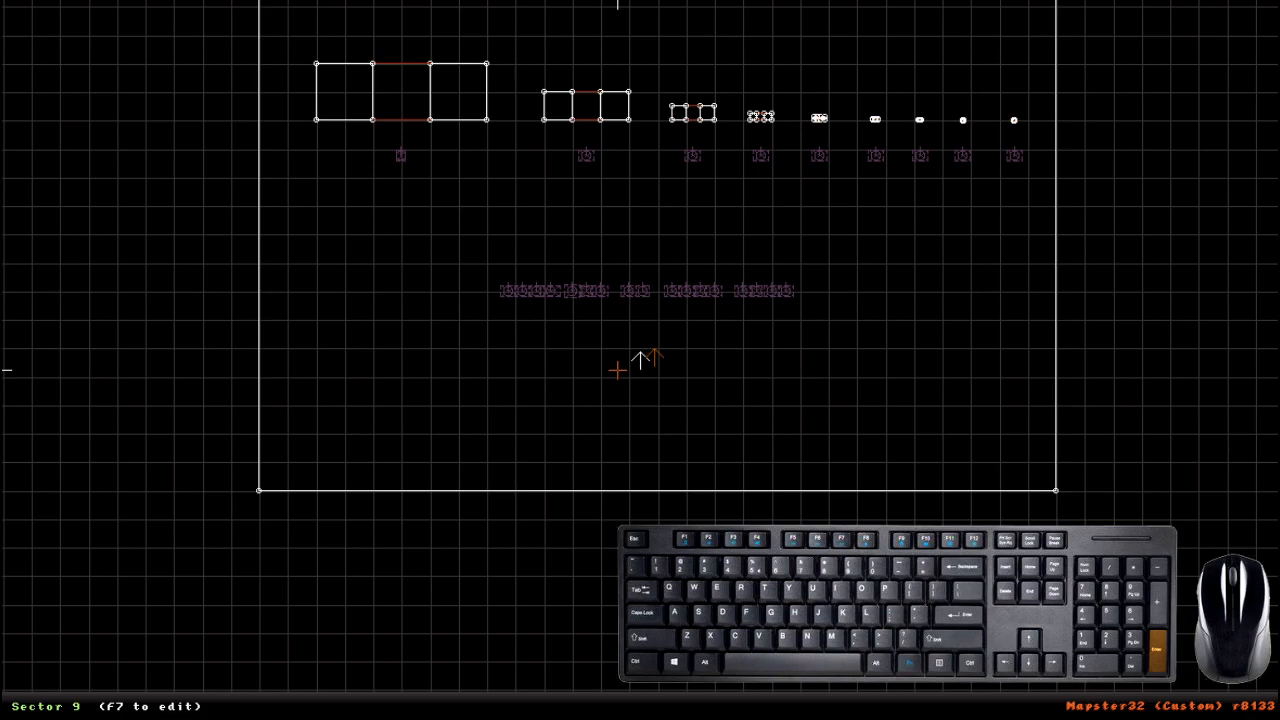
key(KP_Enter)
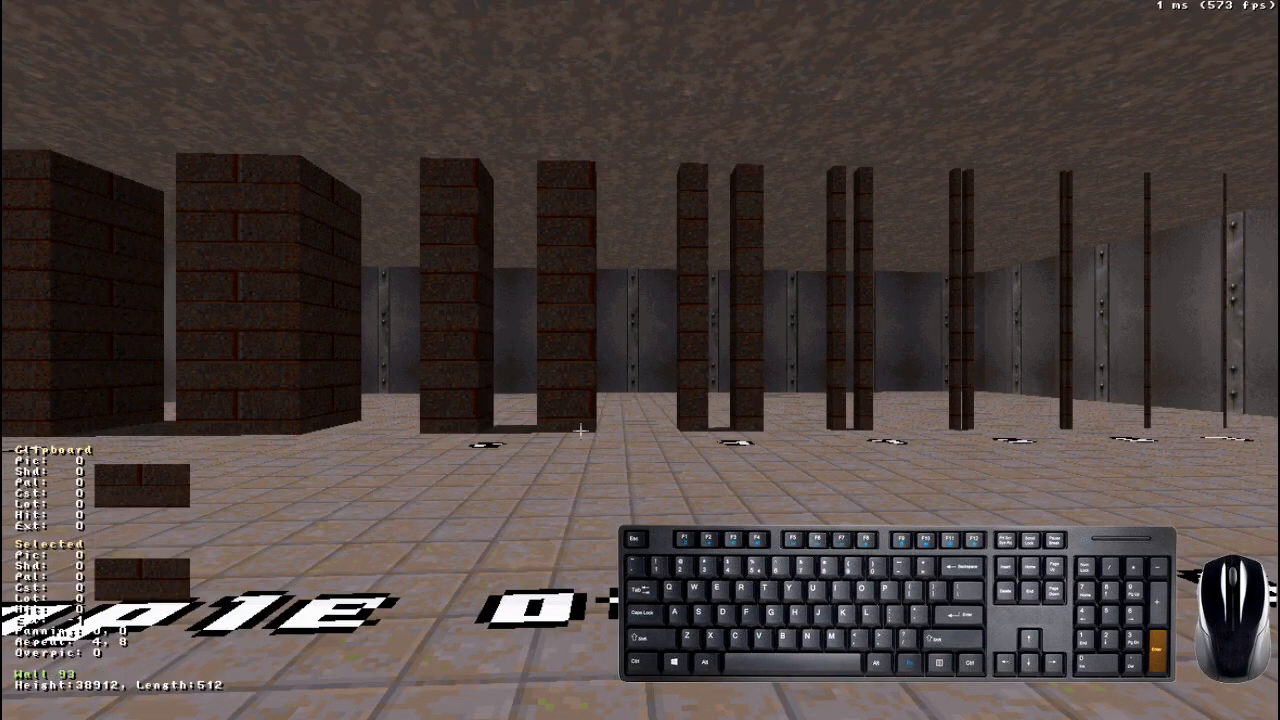
- Look around the grid-size pillars and outer walls in 3D mode using mouse-controlled camera movement
right_drag(908, 583, 903, 577)
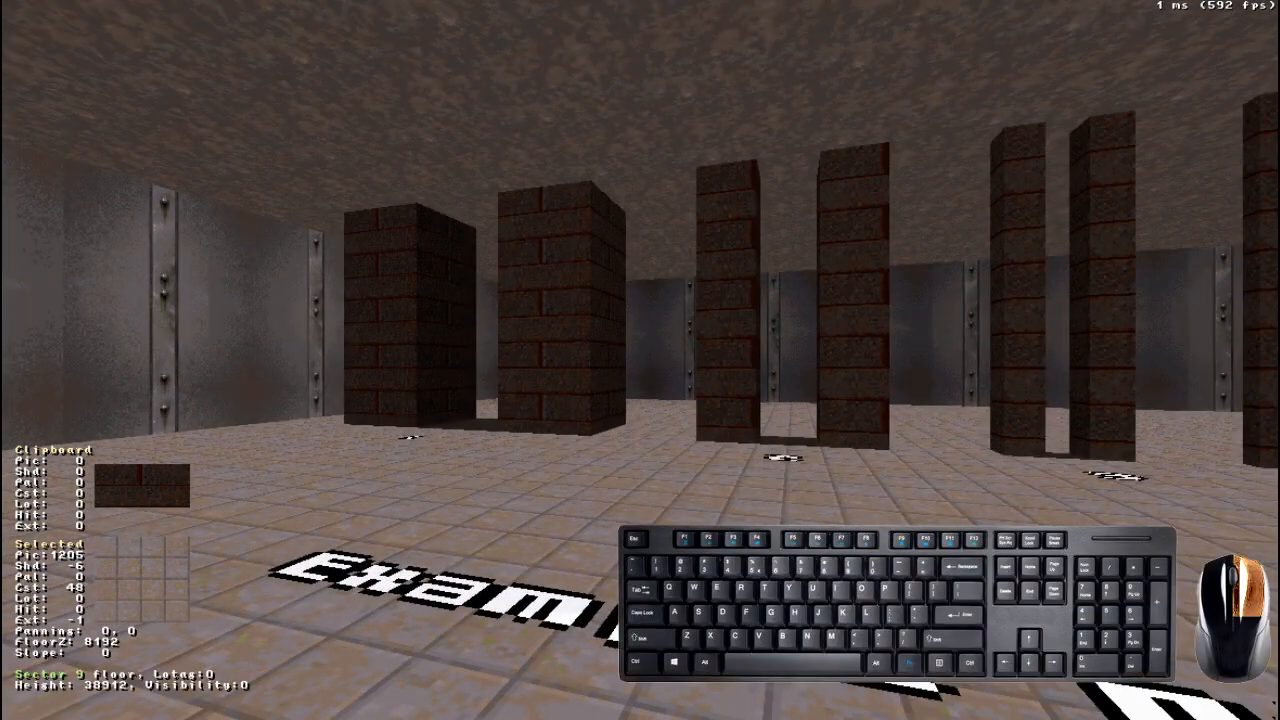
right_drag(903, 577, 903, 577)
right_drag(1000, 563, 996, 547)
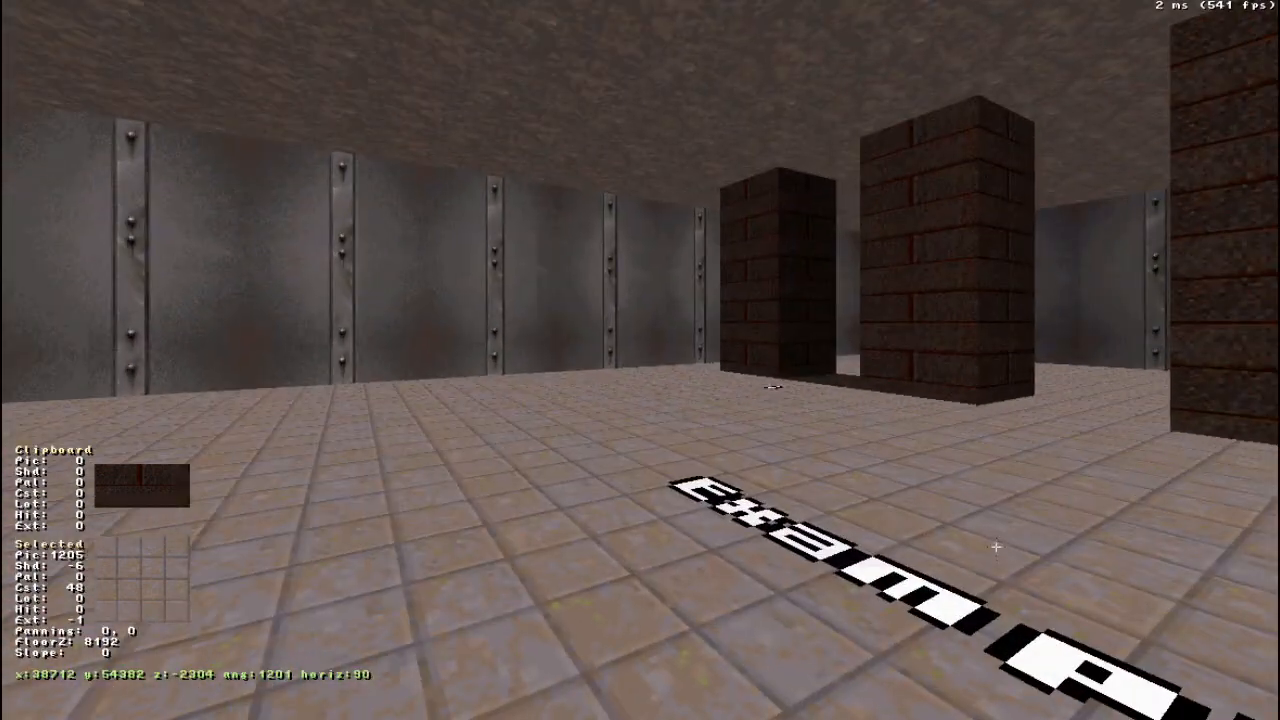
right_drag(888, 546, 888, 546)
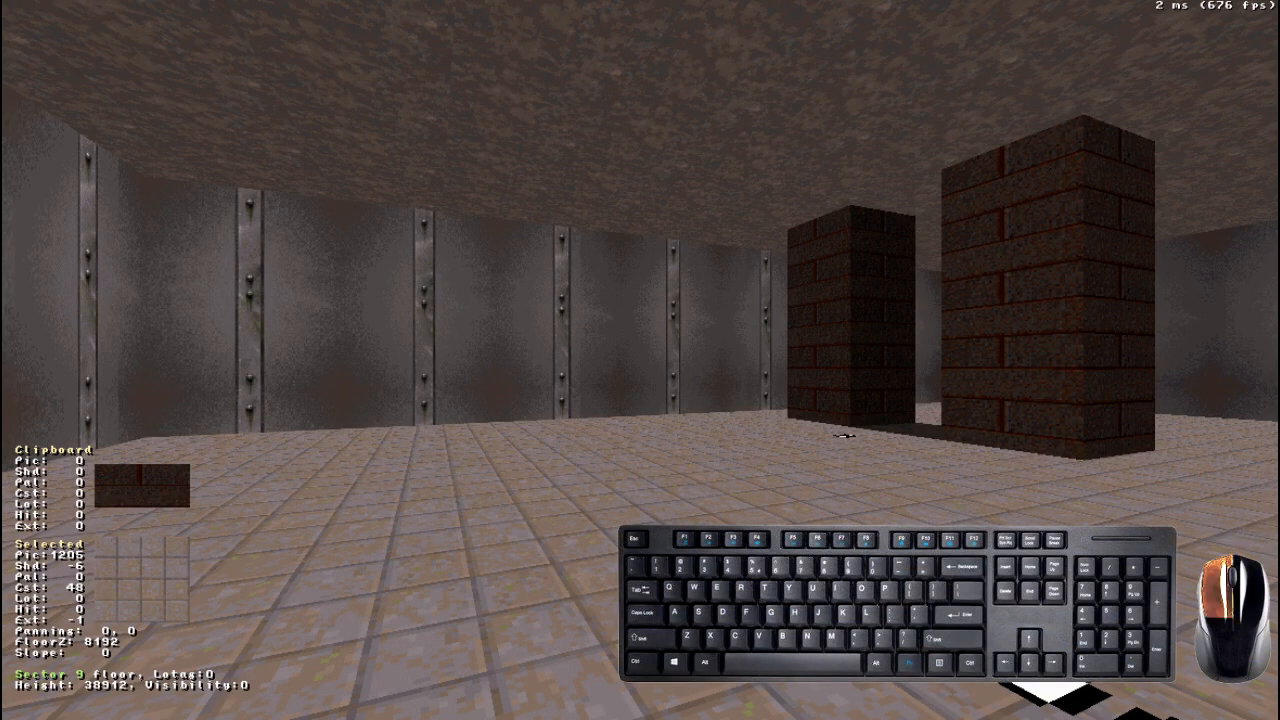
drag(640, 360, 640, 360)
- Lock mouse look and move the camera forward, backward and sideways around the pillars and numbered floor markers
drag(912, 537, 912, 537)
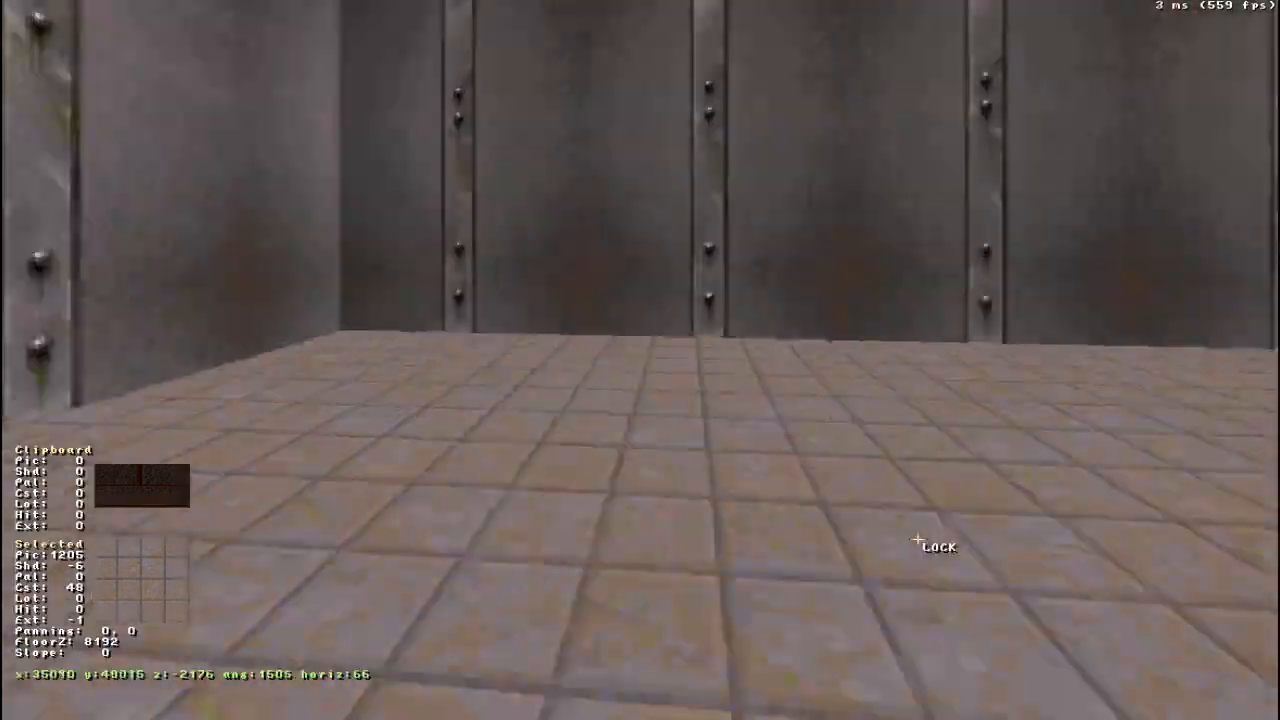
key(Up)
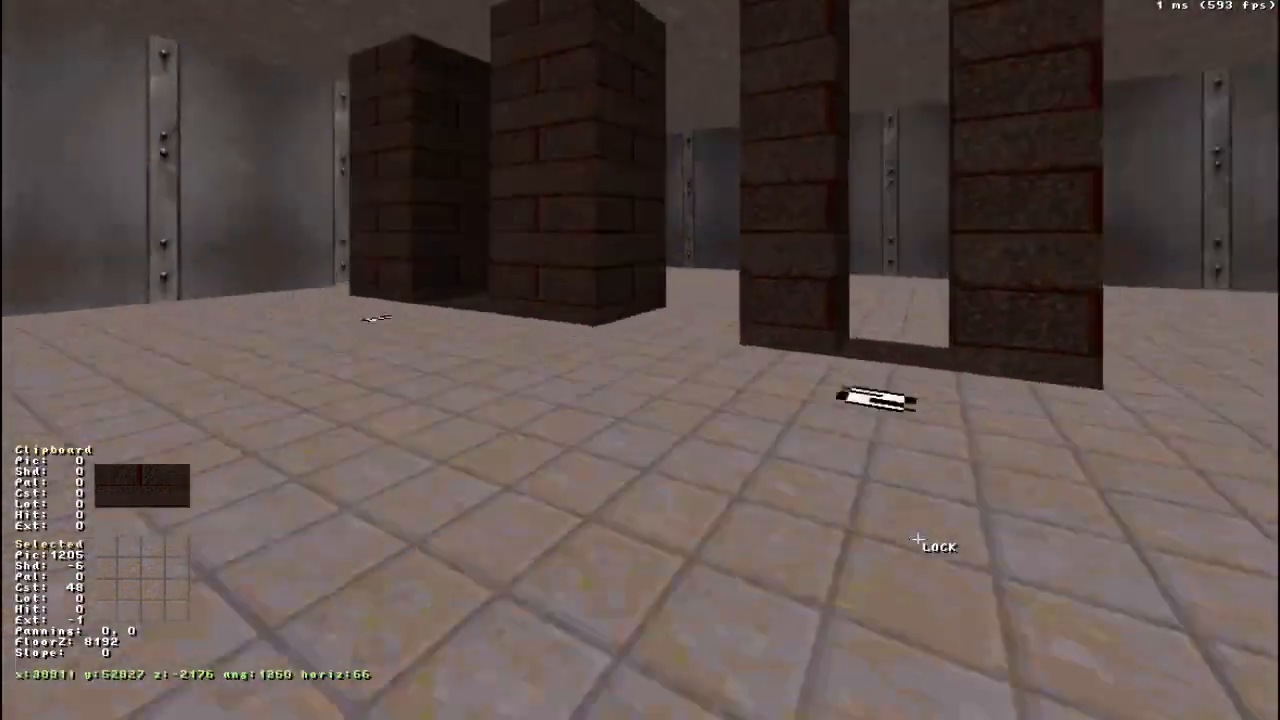
key(Right)
key(Down)
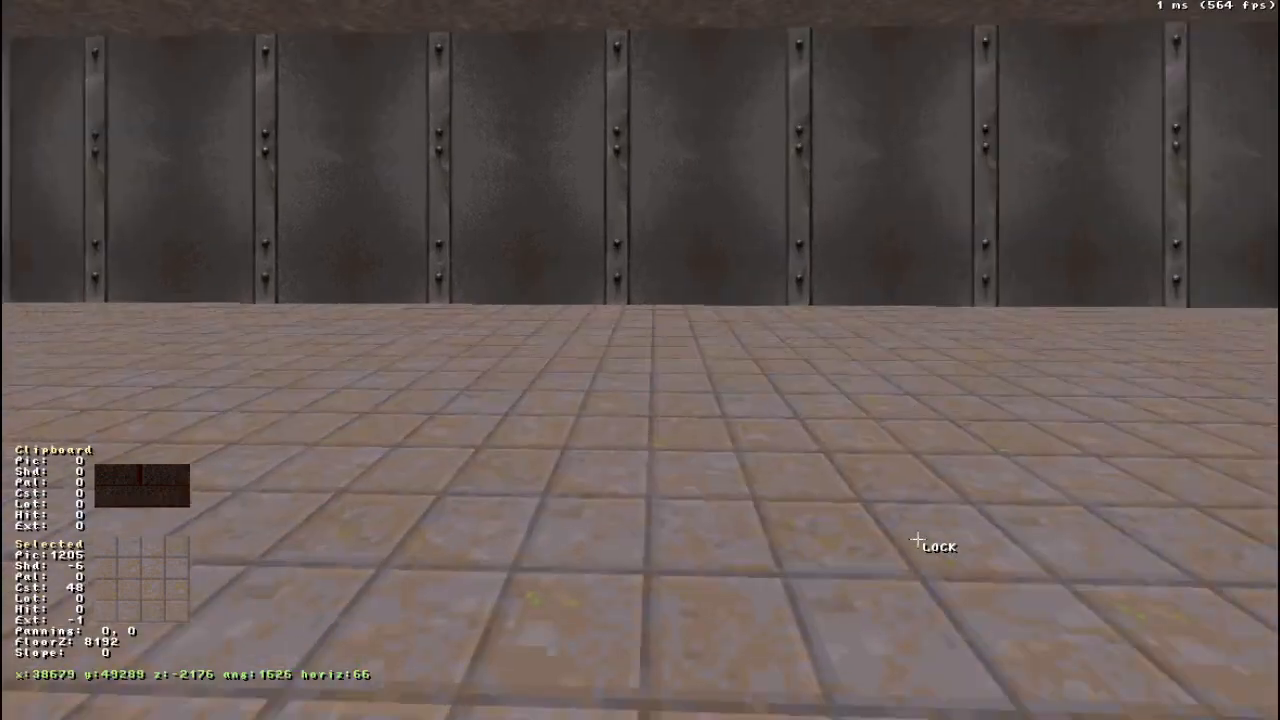
key(Left)
drag(918, 540, 918, 540)
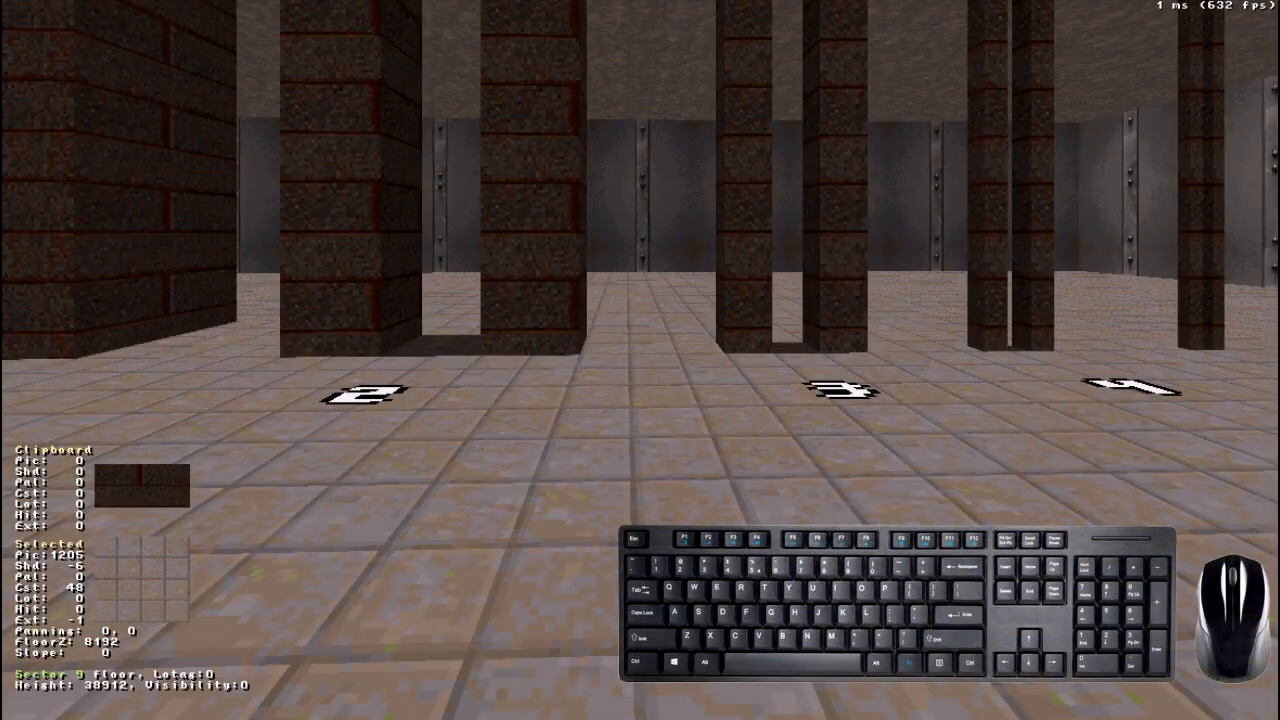
- Return to 2D mode and move the camera arrow close to the room's lower wall, below the text sprites
key(KP_Enter)
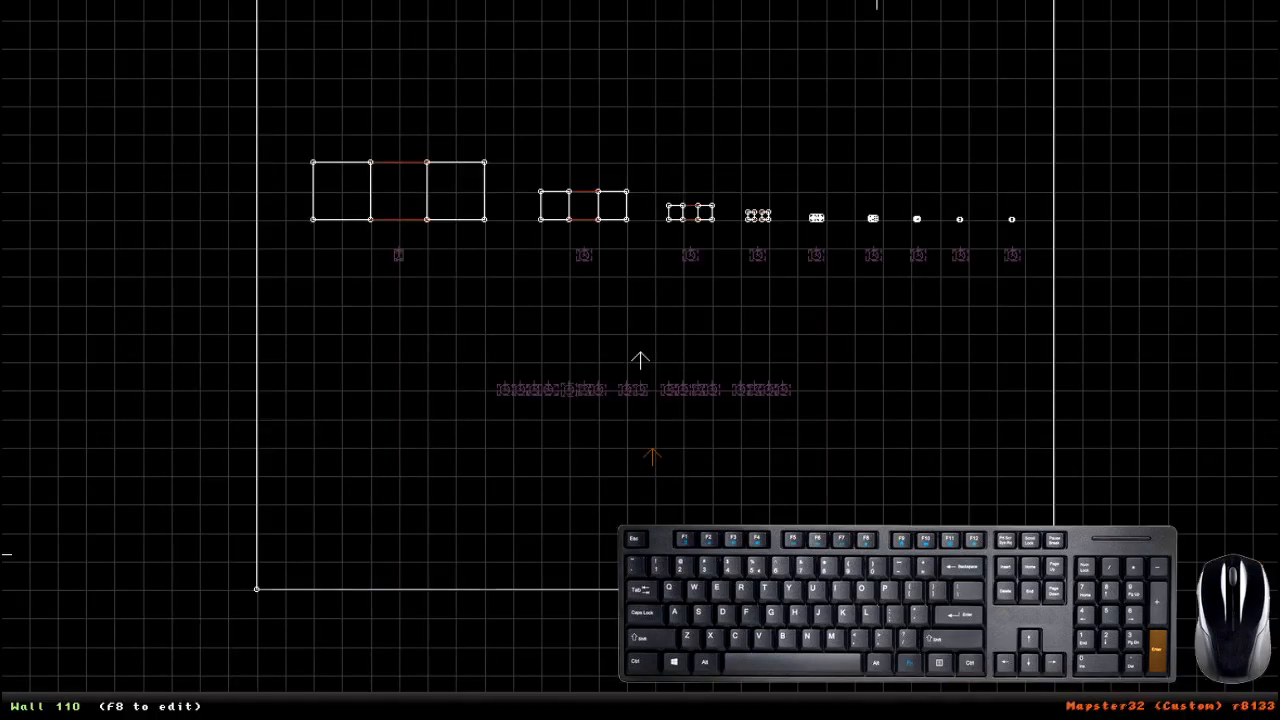
key(z)
scroll(740, 445, up, 5)
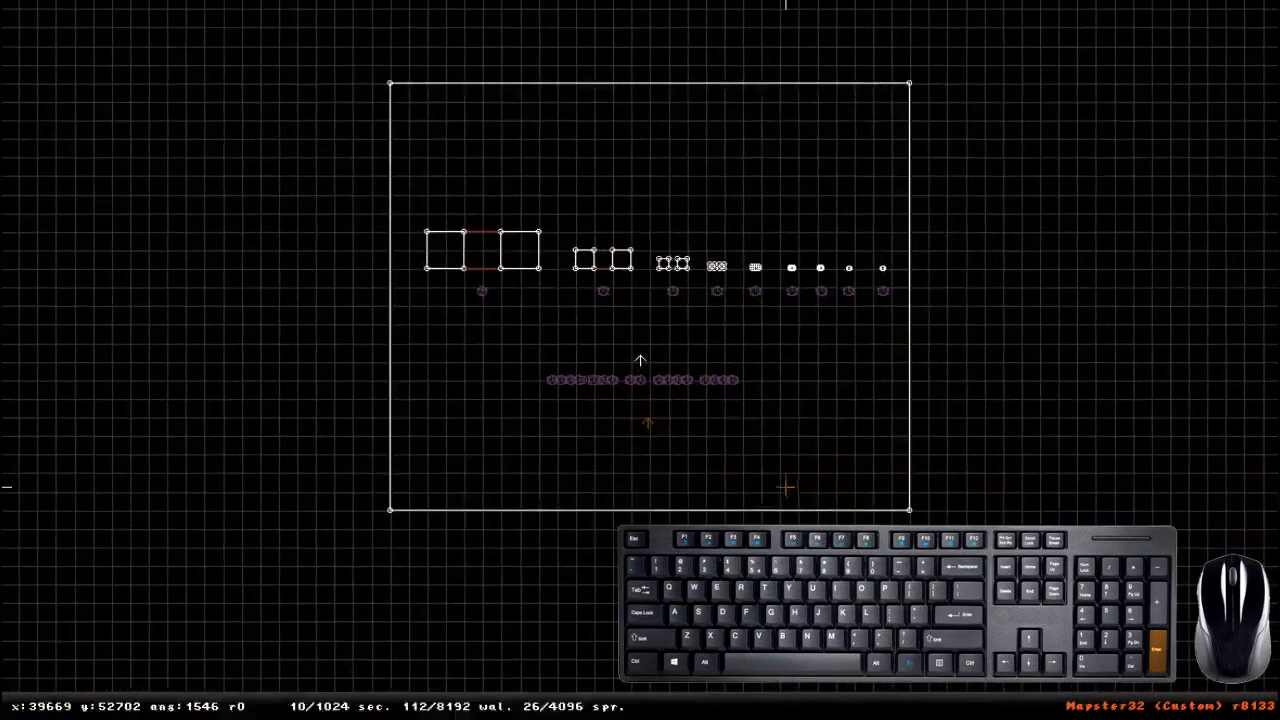
right_drag(783, 509, 640, 360)
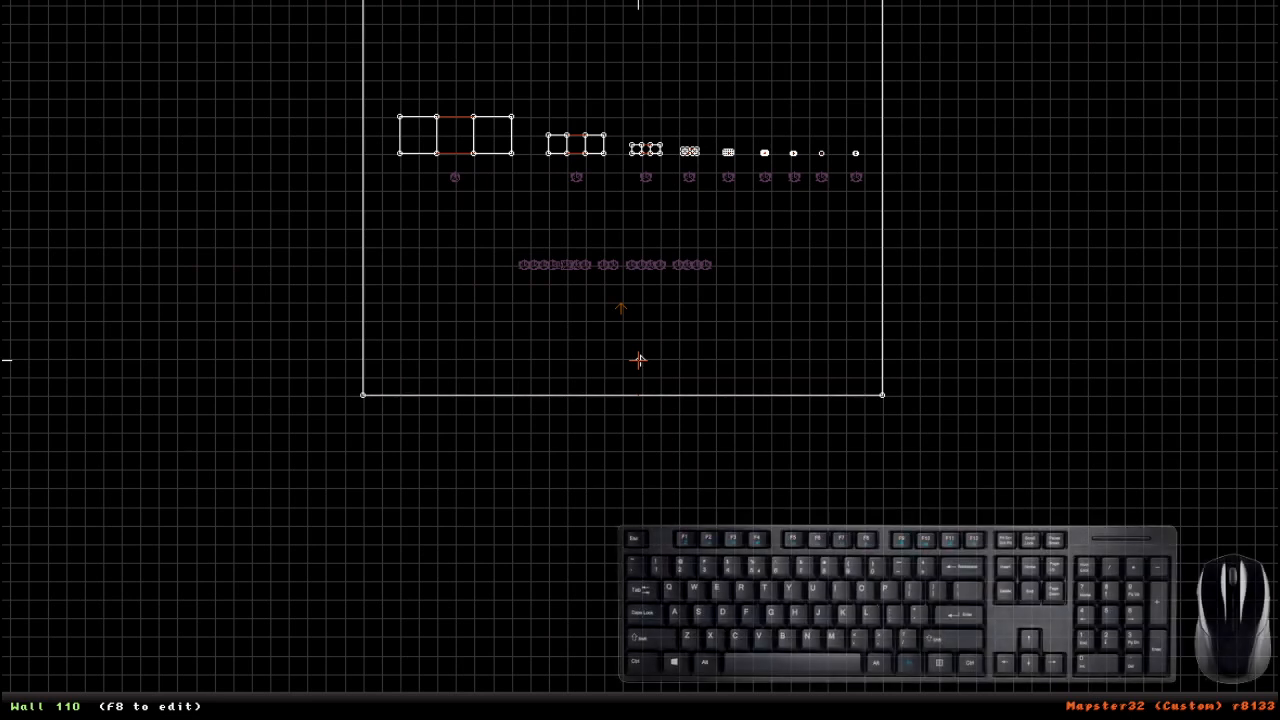
- Load the map file Room_Example.map
key(Escape)
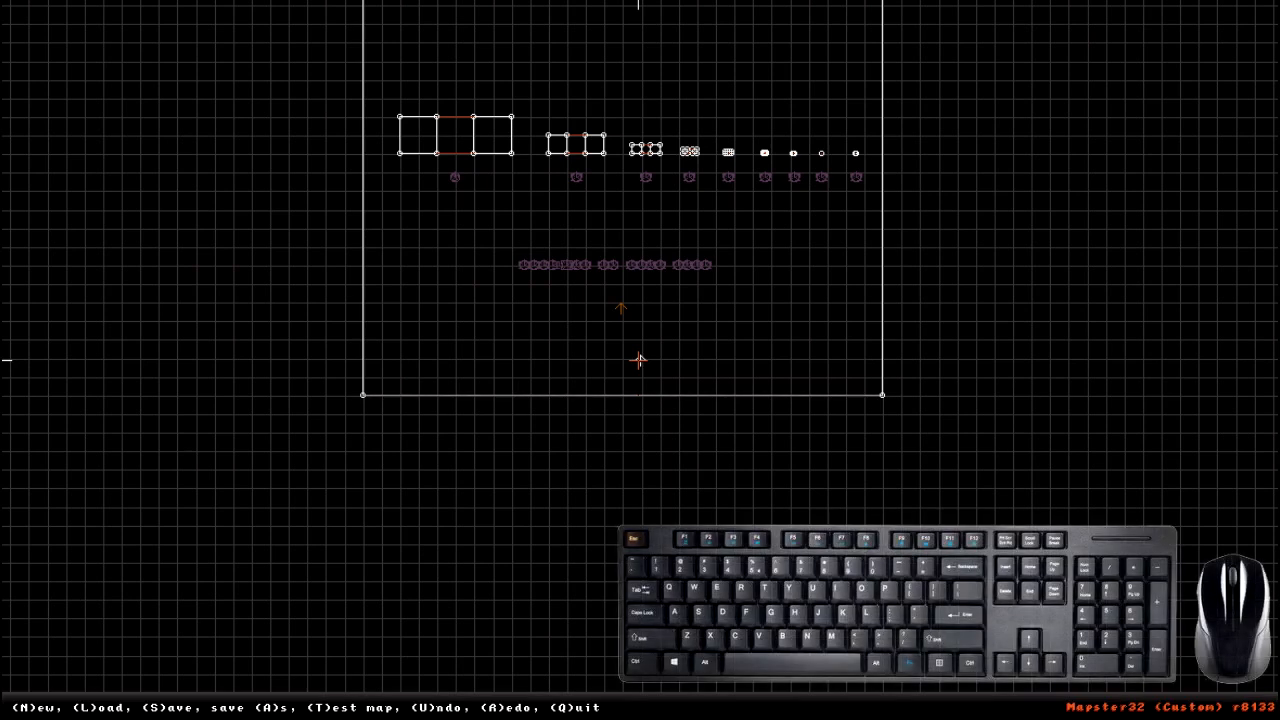
key(l)
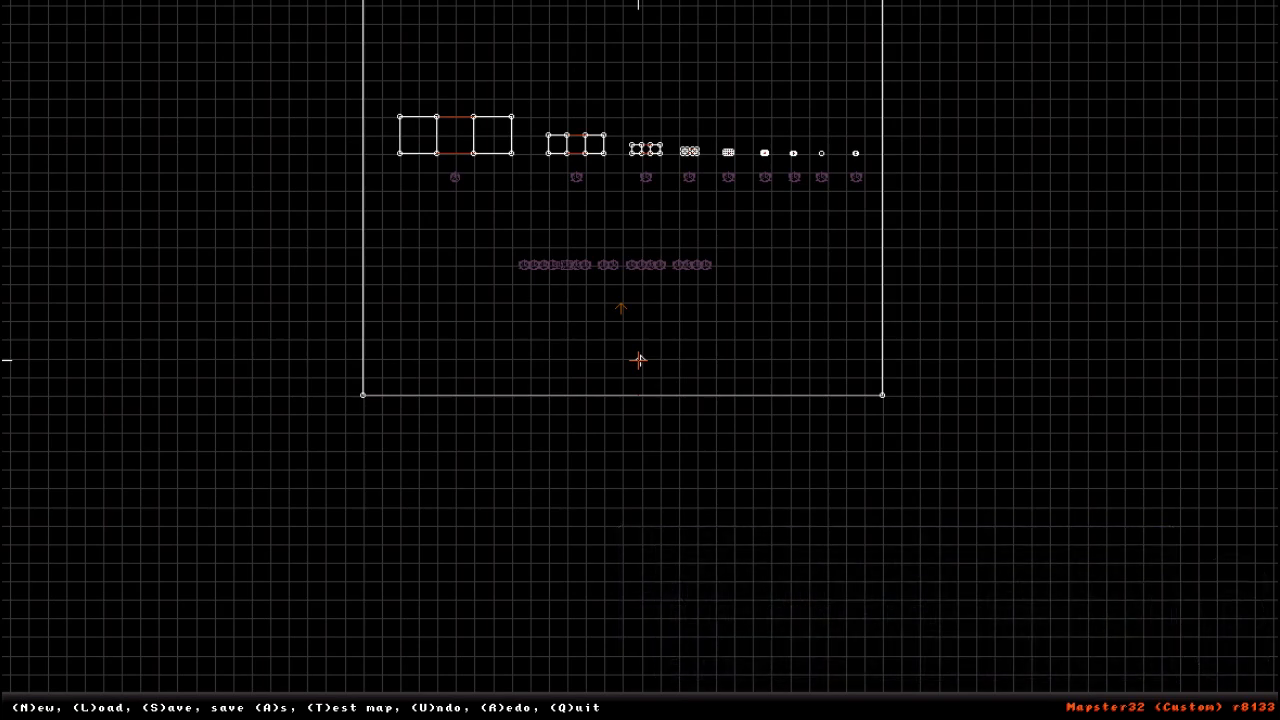
key(Down)
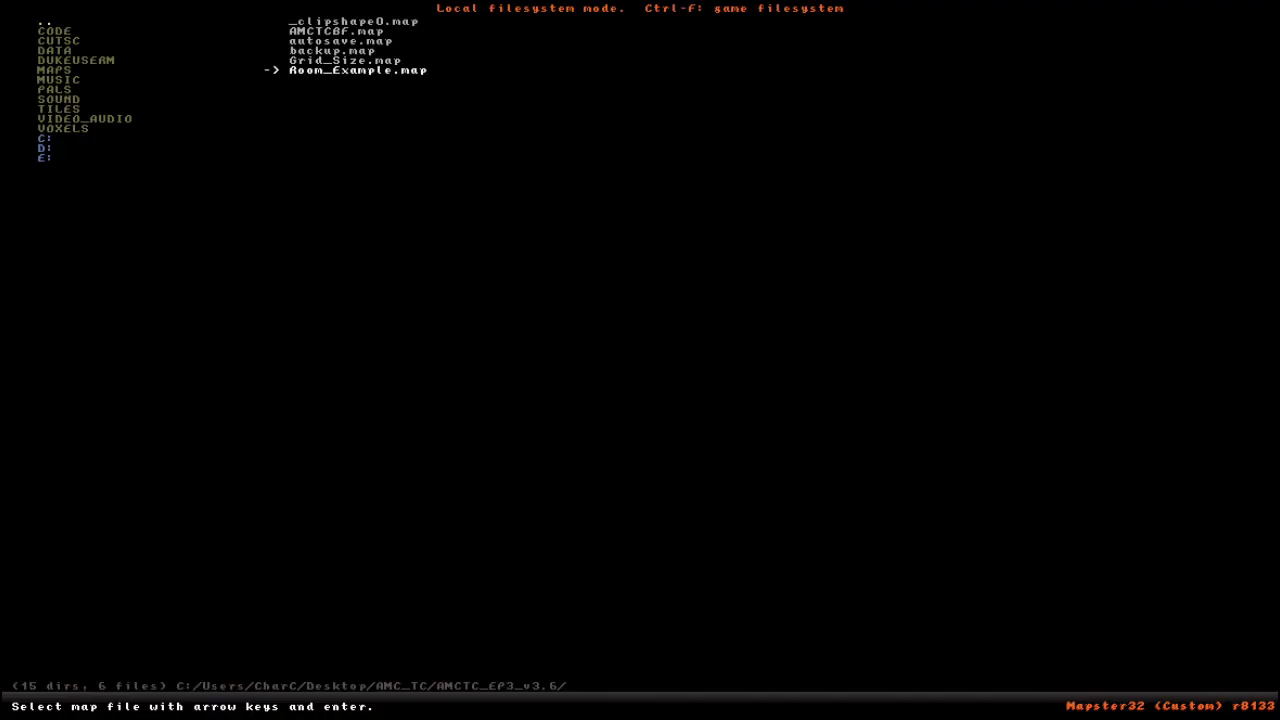
key(Up)
key(Up)
key(Down)
key(Down)
key(Up)
key(Up)
key(Up)
key(Down)
key(Down)
key(Down)
key(Return)
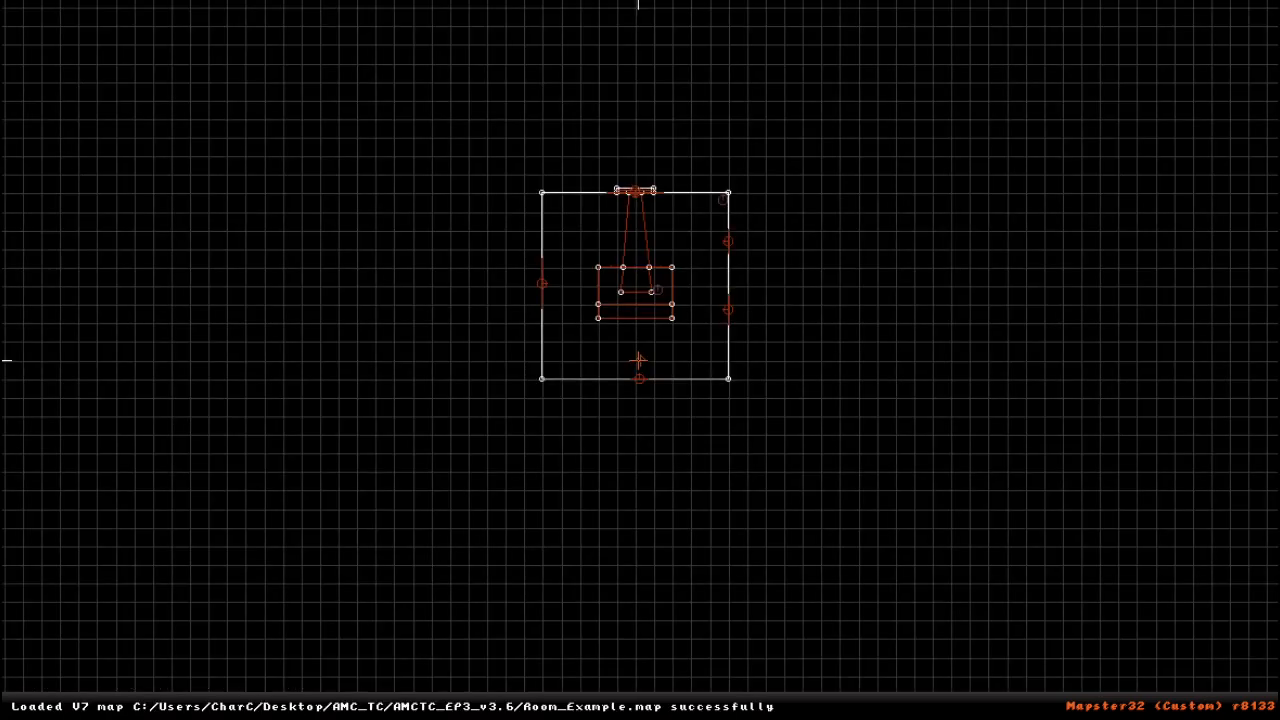
- Place the camera arrow inside the example room, between the desk and the lower wall, and switch to 3D mode
mouse_move(638, 360)
right_down()
mouse_move(643, 319)
mouse_move(633, 338)
mouse_move(659, 335)
mouse_move(646, 350)
right_up()
right_drag(609, 411, 604, 360)
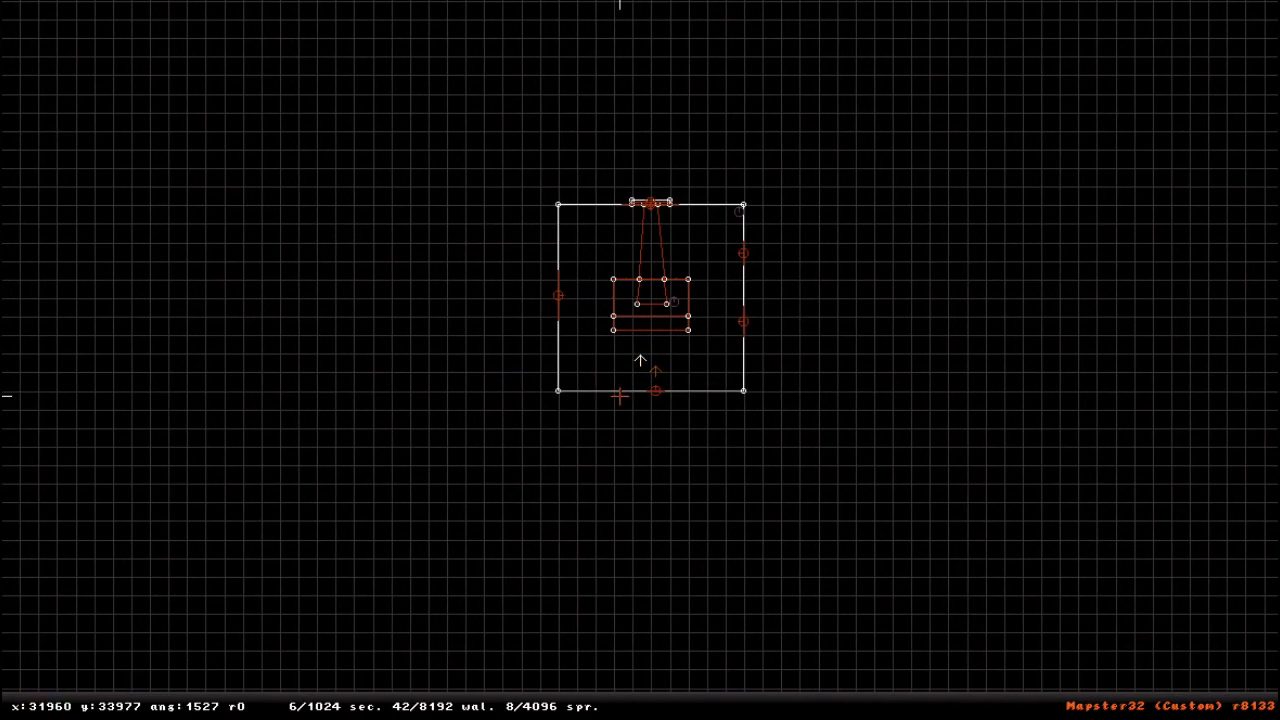
key(KP_Enter)
- Move around the furnished room in 3D and examine the desk, lamp, painting, window and door
mouse_move(649, 466)
right_down()
mouse_move(560, 446)
mouse_move(559, 470)
mouse_move(799, 480)
mouse_move(887, 468)
mouse_move(658, 472)
right_up()
drag(651, 461, 560, 350)
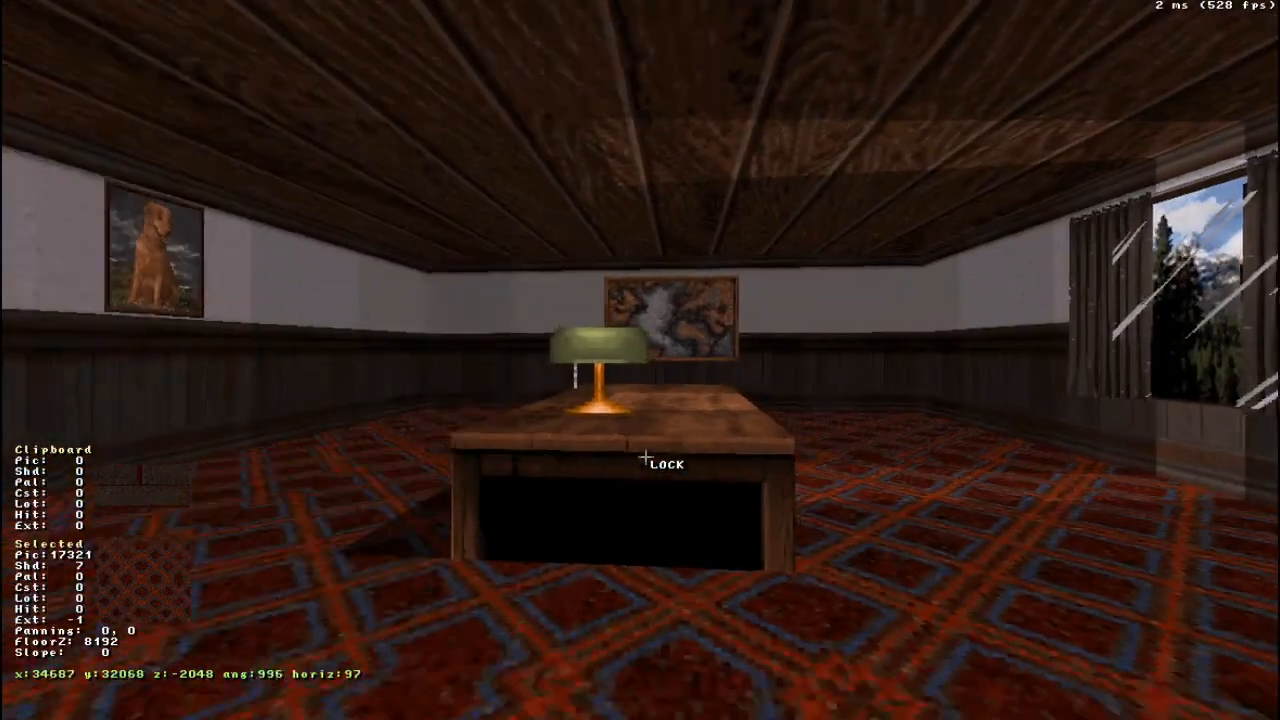
drag(646, 457, 646, 457)
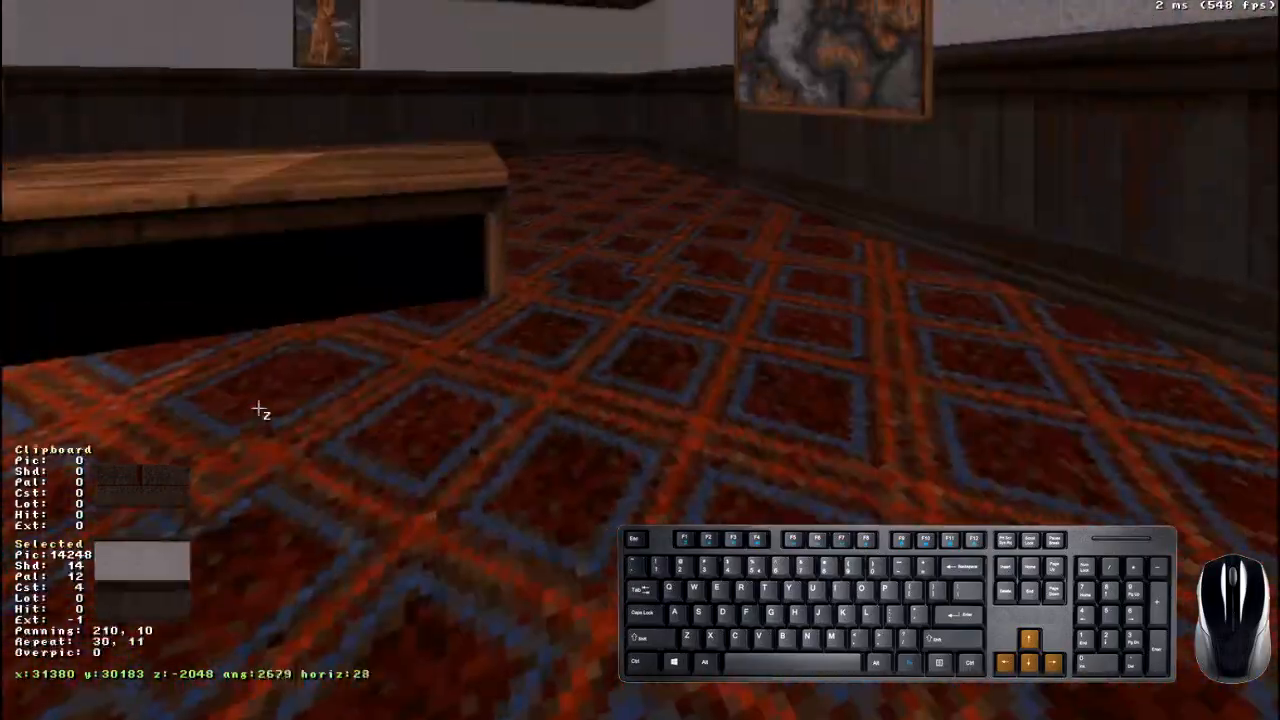
drag(258, 408, 258, 407)
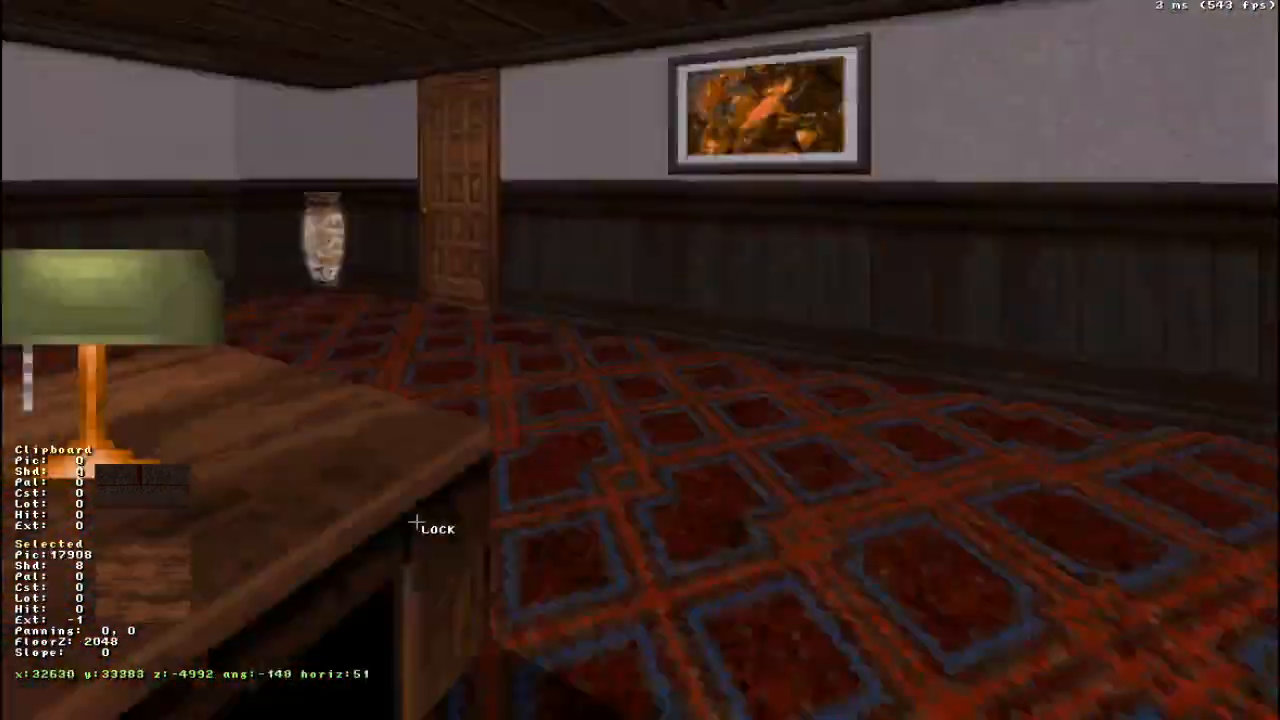
drag(416, 519, 417, 519)
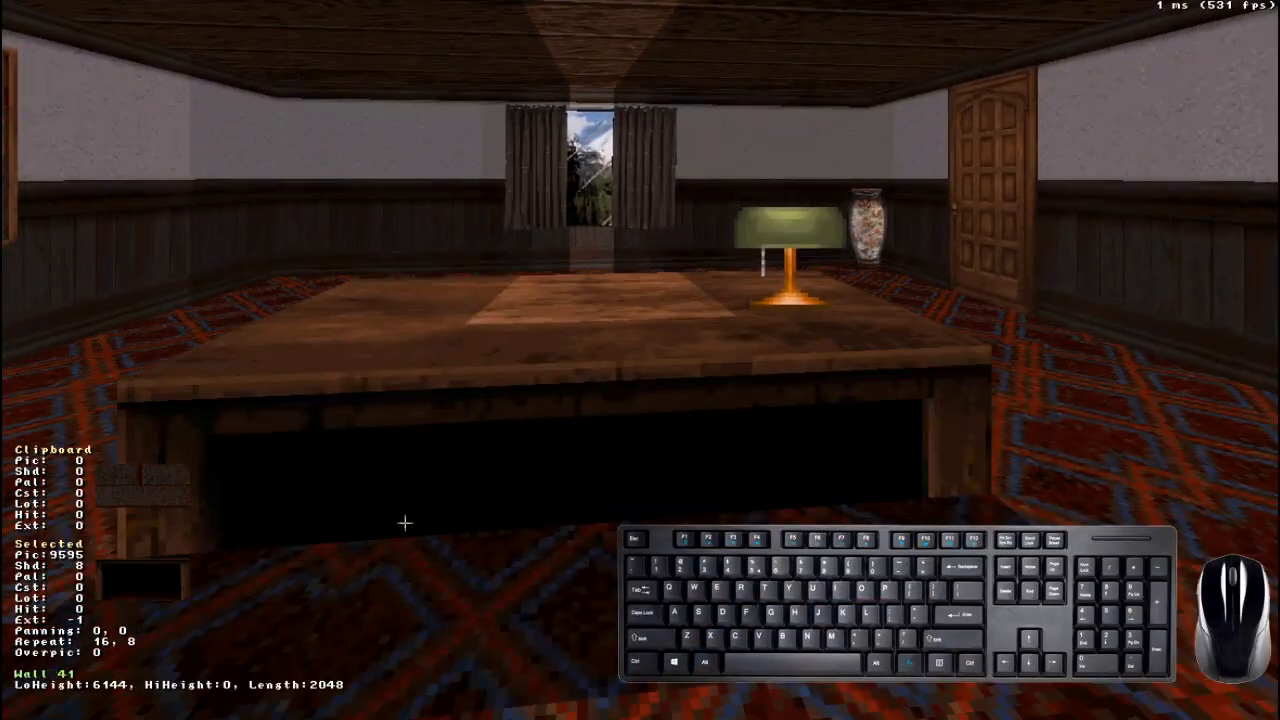
- Raise and lower the camera by the desk to examine vertical movement, including the Locked/Free Z mode
key(a)
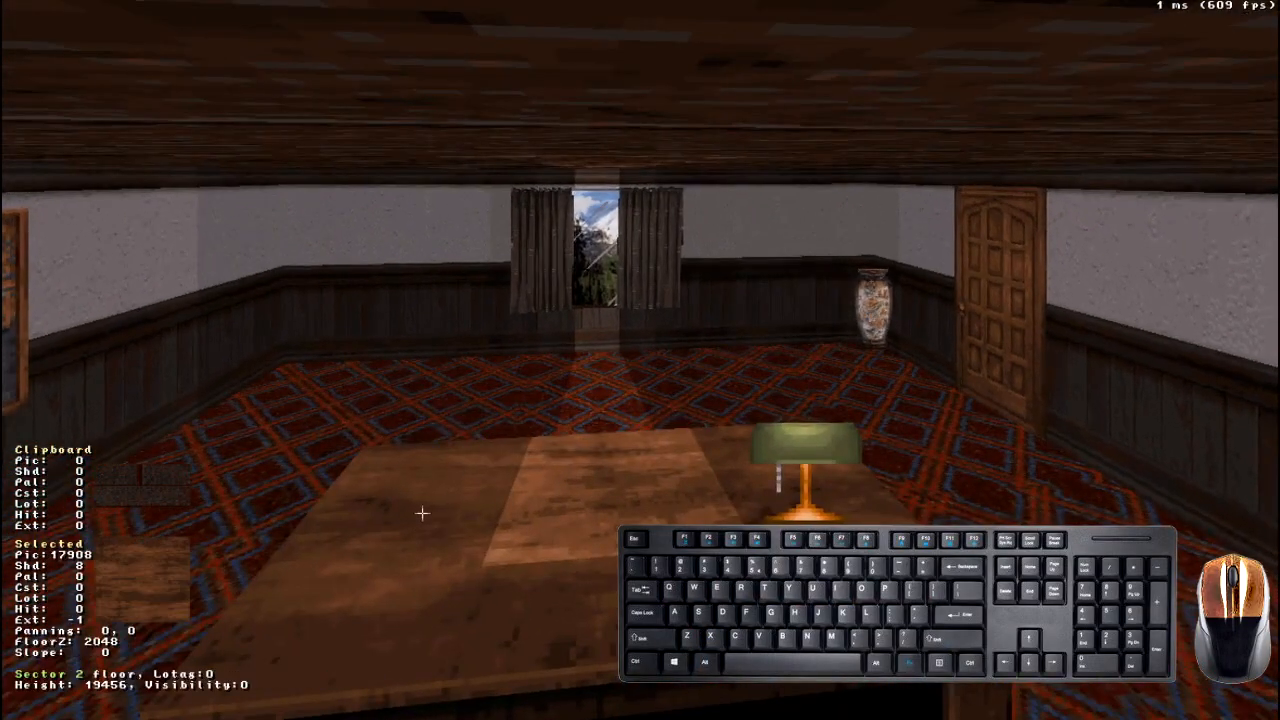
key(z)
key(a)
key(z)
key(a)
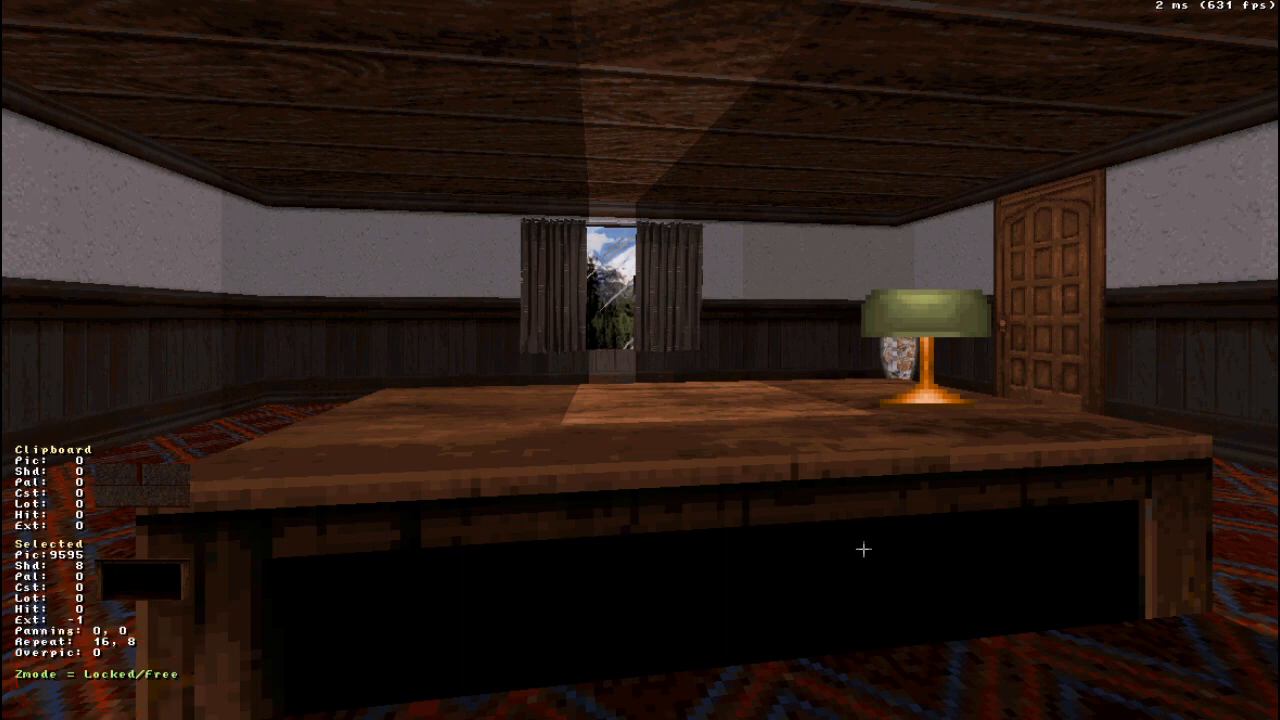
middle_drag(991, 547, 991, 548)
key(z)
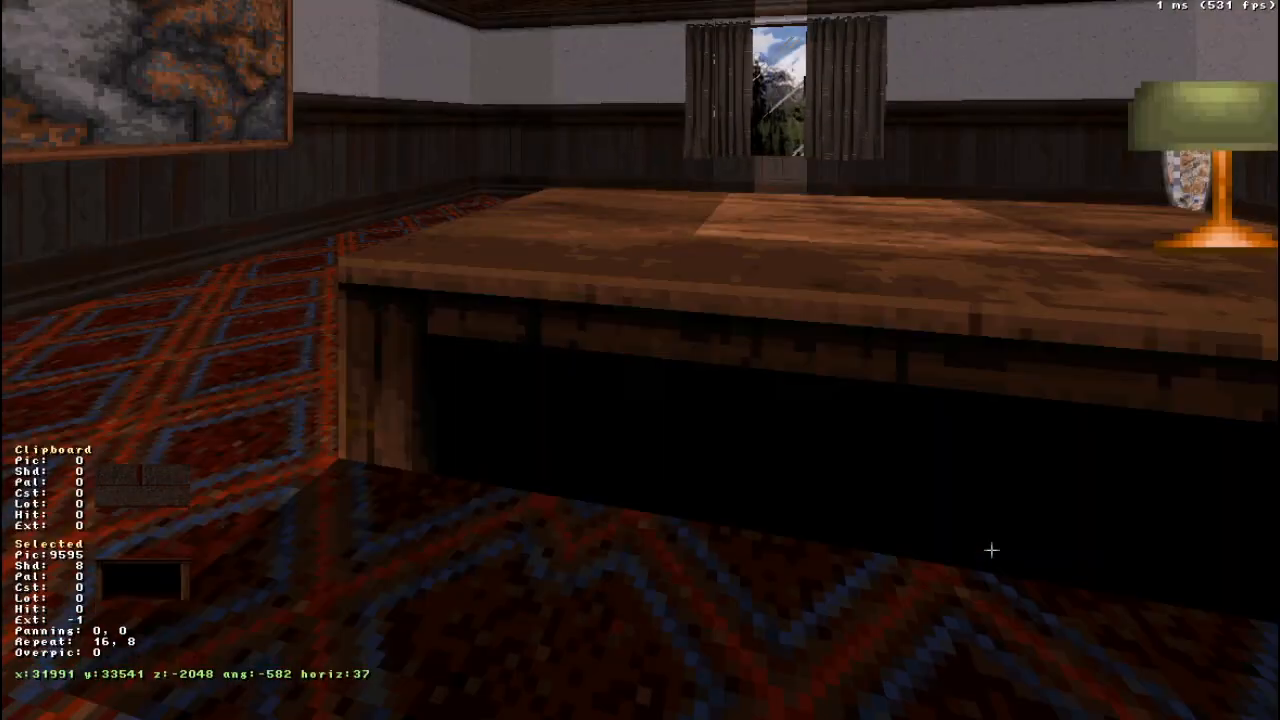
- Look and move around in front of the desk, ending level with the tabletop and facing the window
right_drag(991, 550, 991, 550)
middle_drag(996, 552, 996, 552)
right_drag(997, 552, 997, 549)
key(Up)
drag(997, 549, 997, 549)
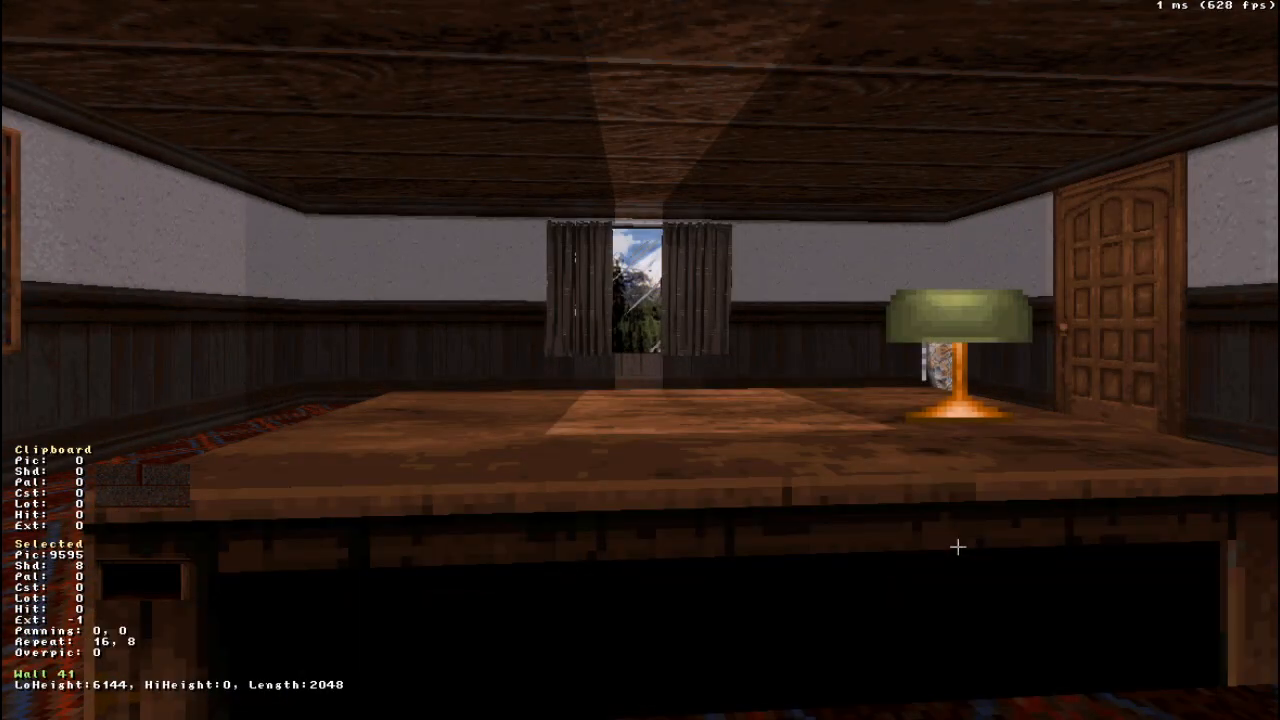
- Return to 2D mode and move the camera arrow into the empty area to the right of the example room
key(KP_Enter)
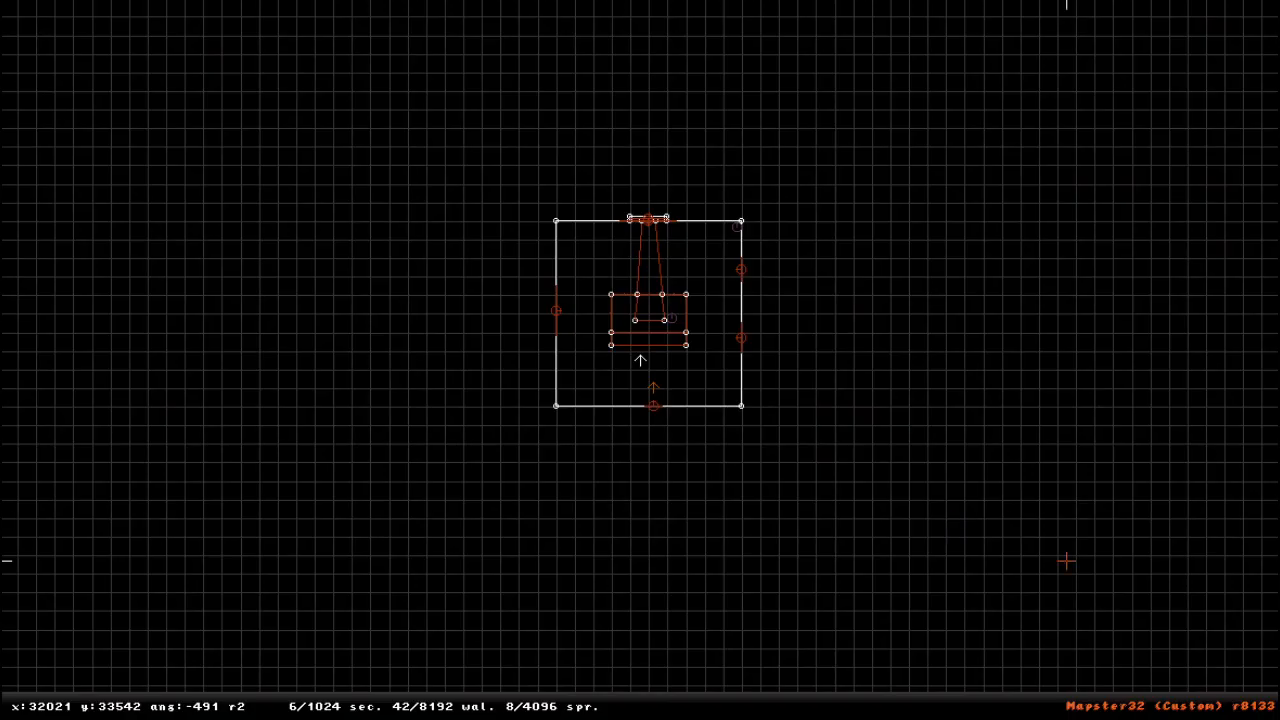
scroll(731, 220, down, 6)
right_click(585, 321)
right_drag(641, 360, 797, 346)
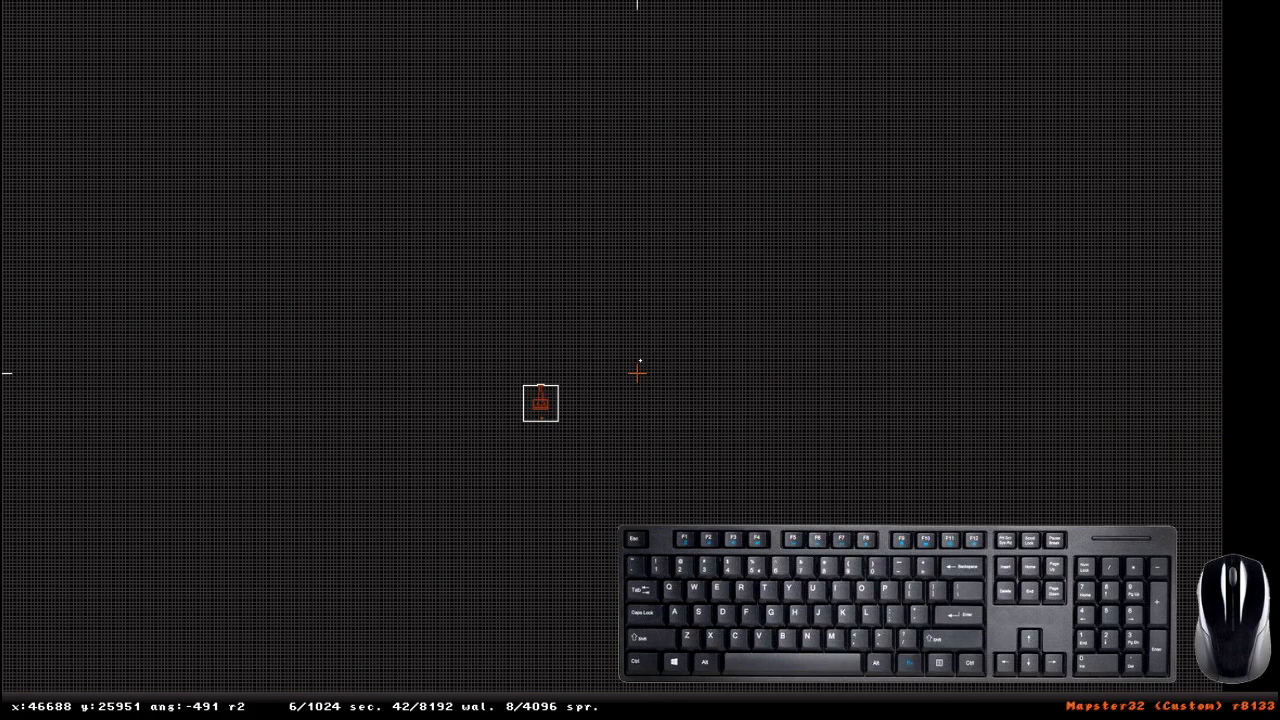
- Start a new empty board and confirm discarding the example room map
key(Escape)
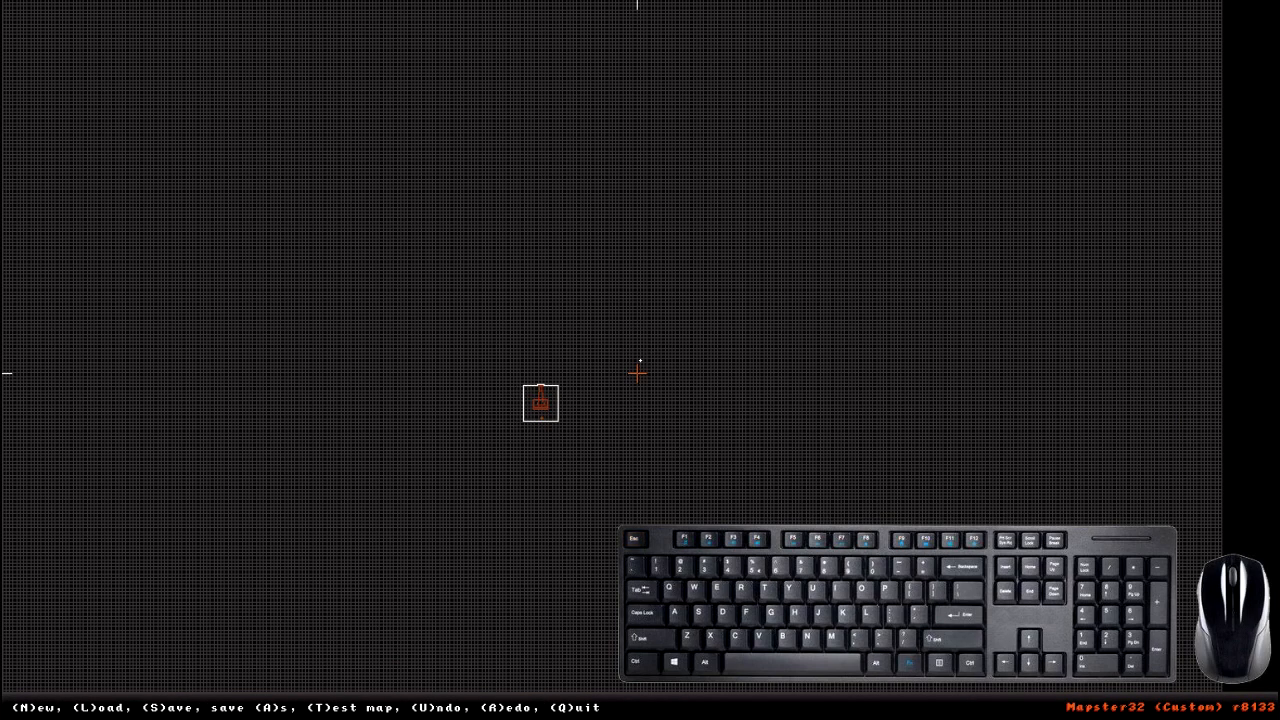
key(n)
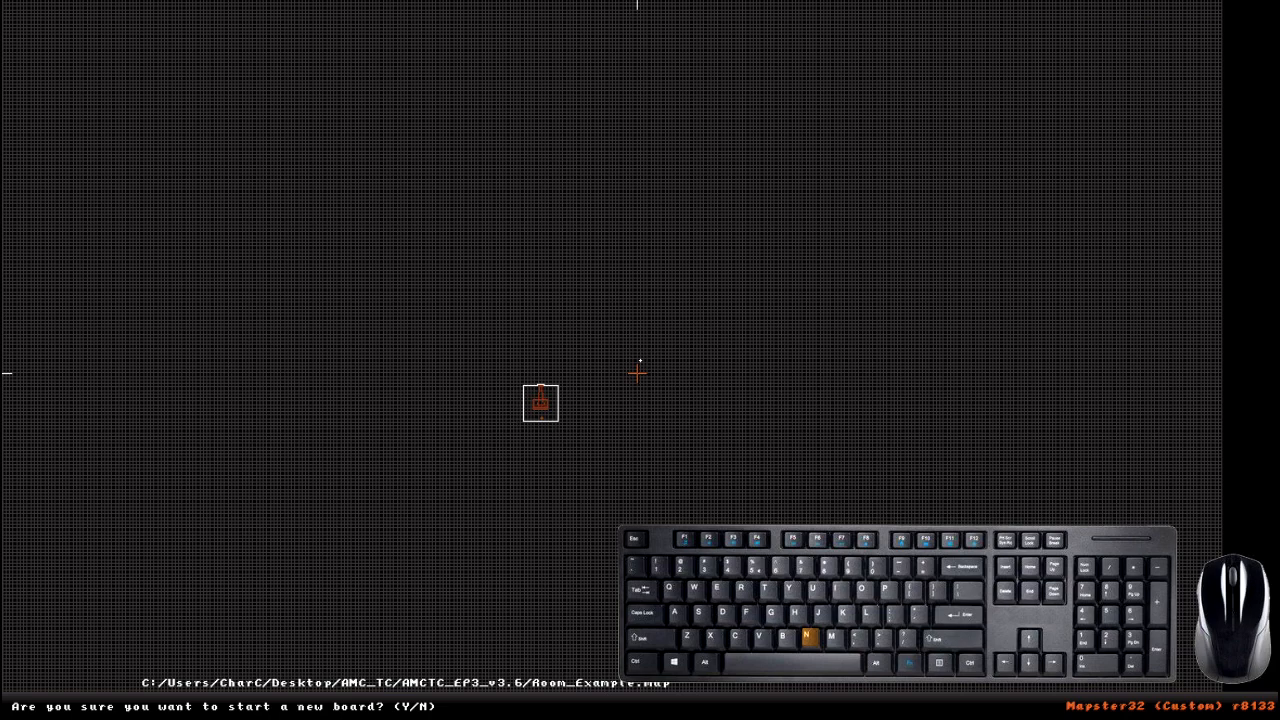
key(y)
key(n)
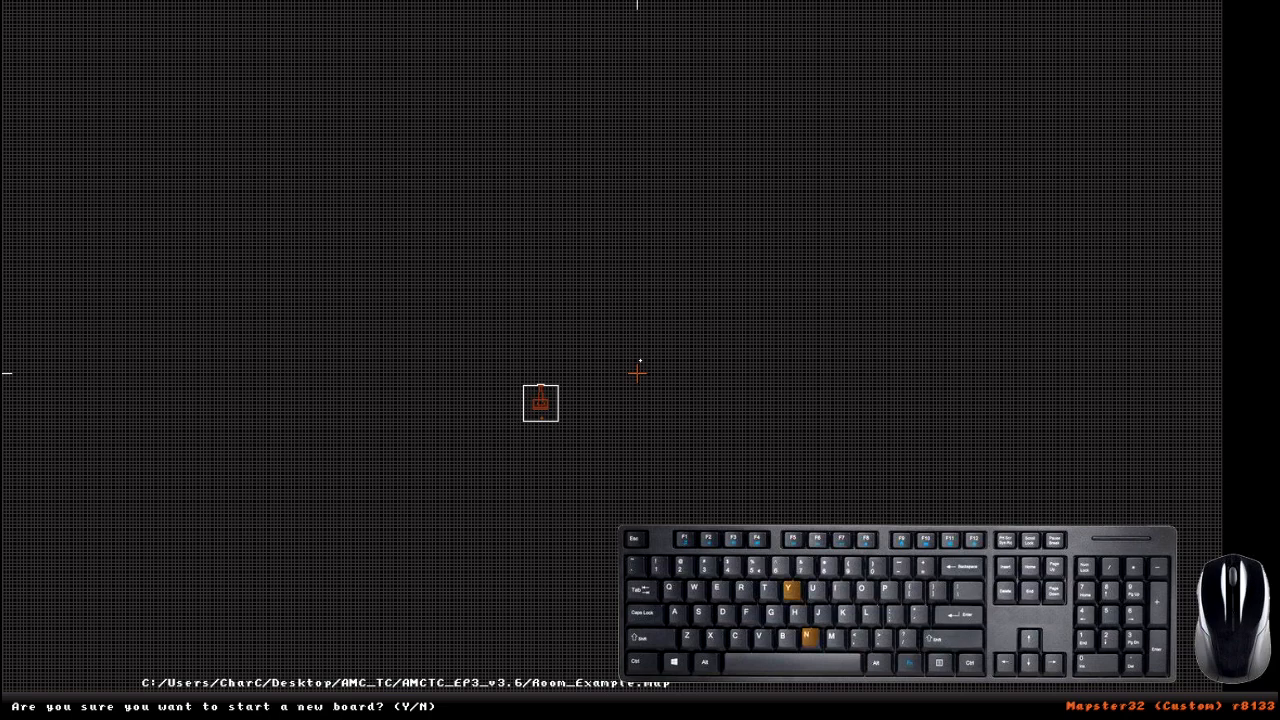
key(y)
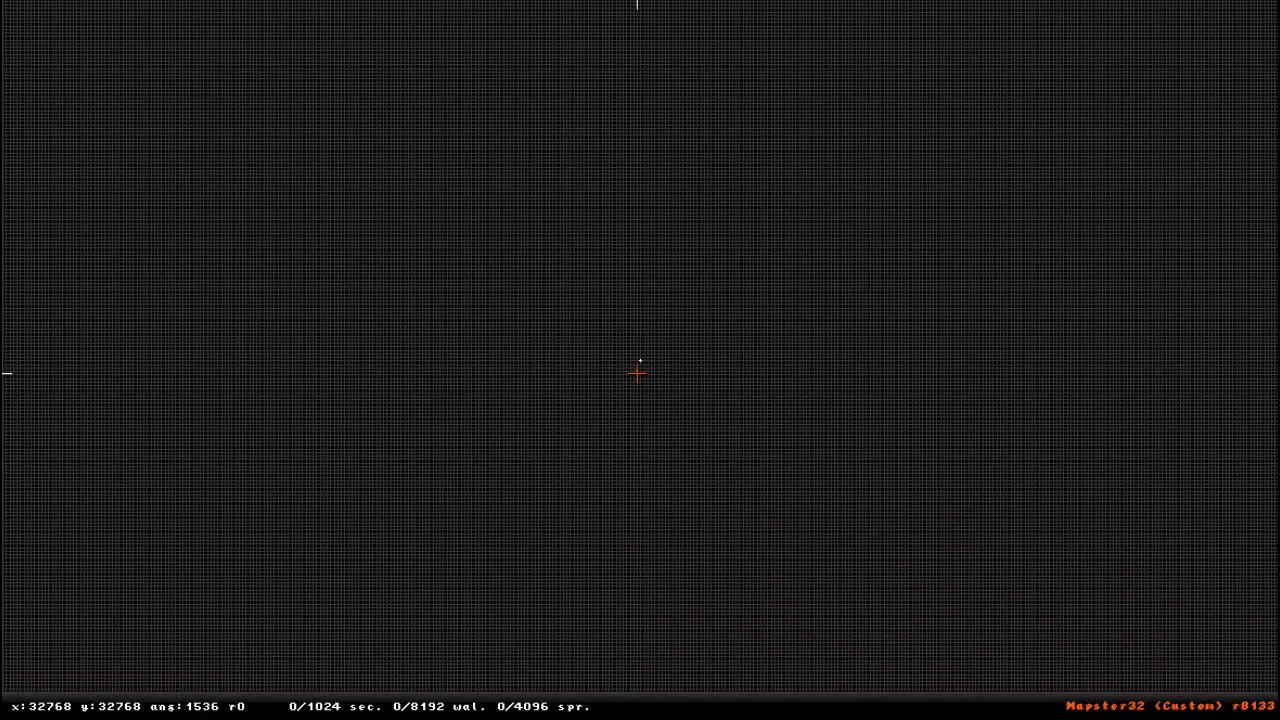
- Cycle through the grid sizes, including size 8, and settle on the 1024-unit grid
scroll(594, 333, up, 6)
scroll(594, 333, down, 5)
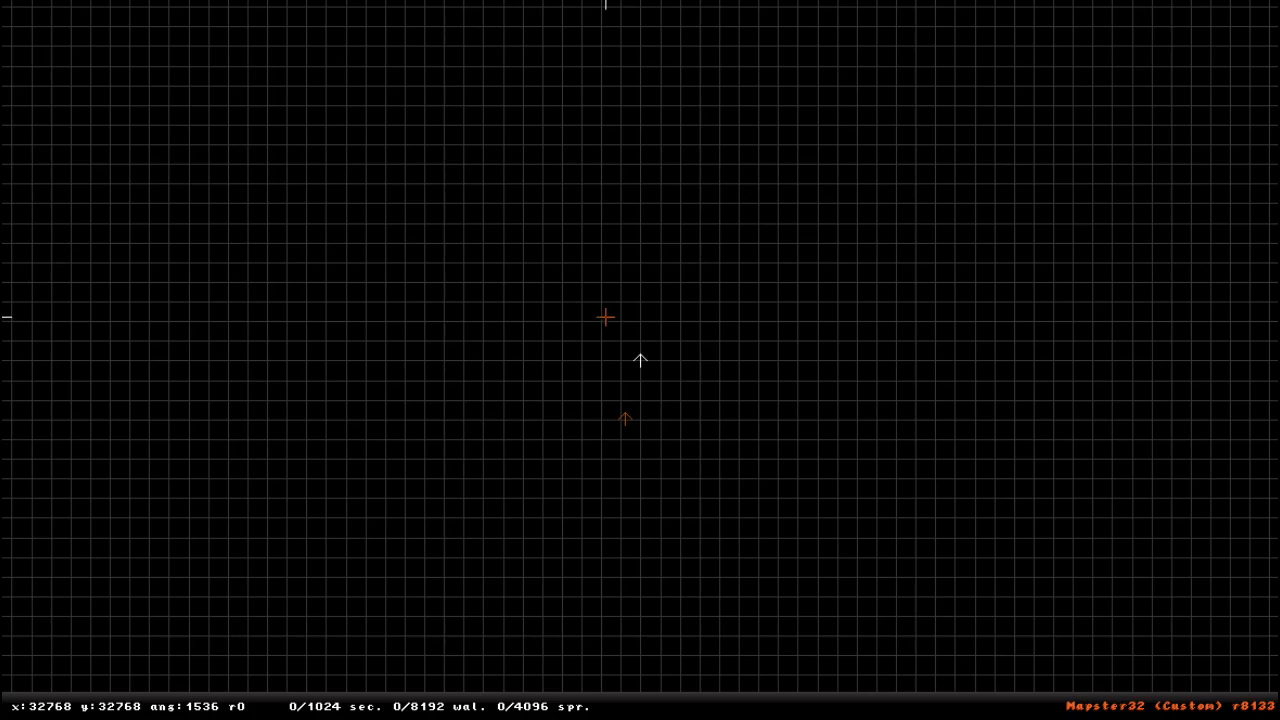
key(g)
key(g)
key(g)
key(g)
key(g)
key(g)
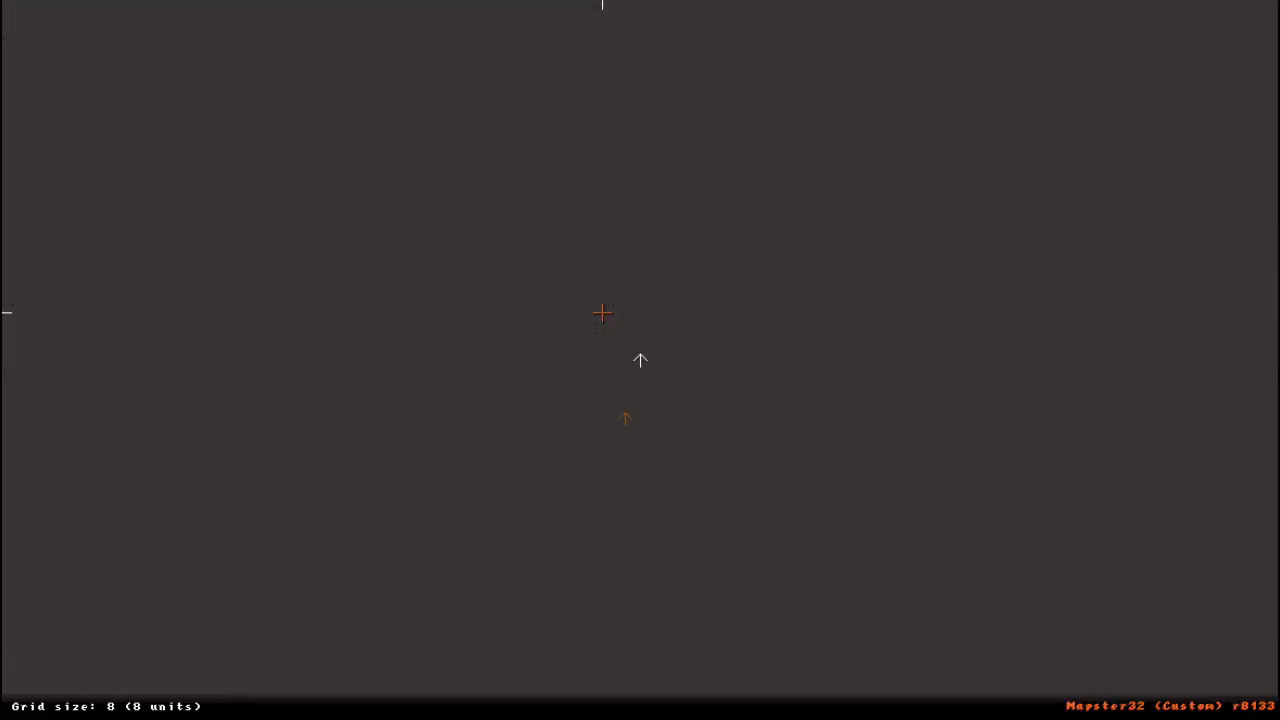
key(g)
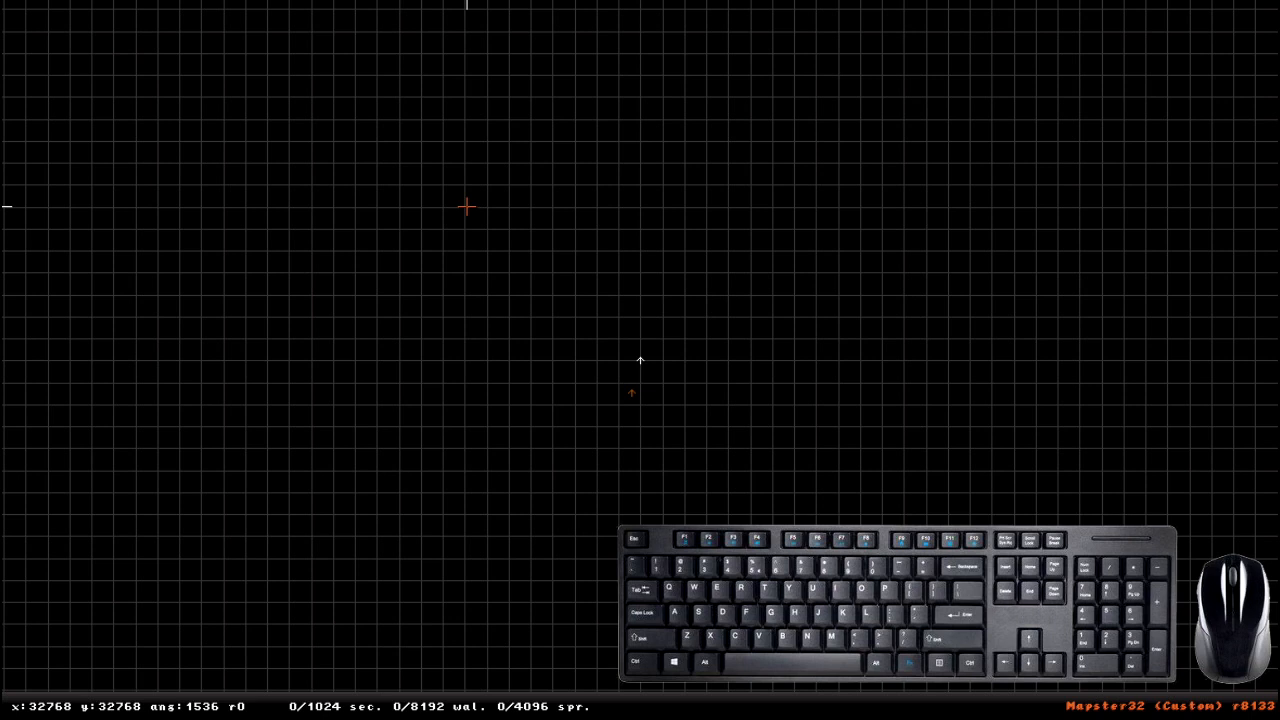
- Draw a closed rectangular sector around the camera start position, 17 grid squares wide and 15 high
key(space)
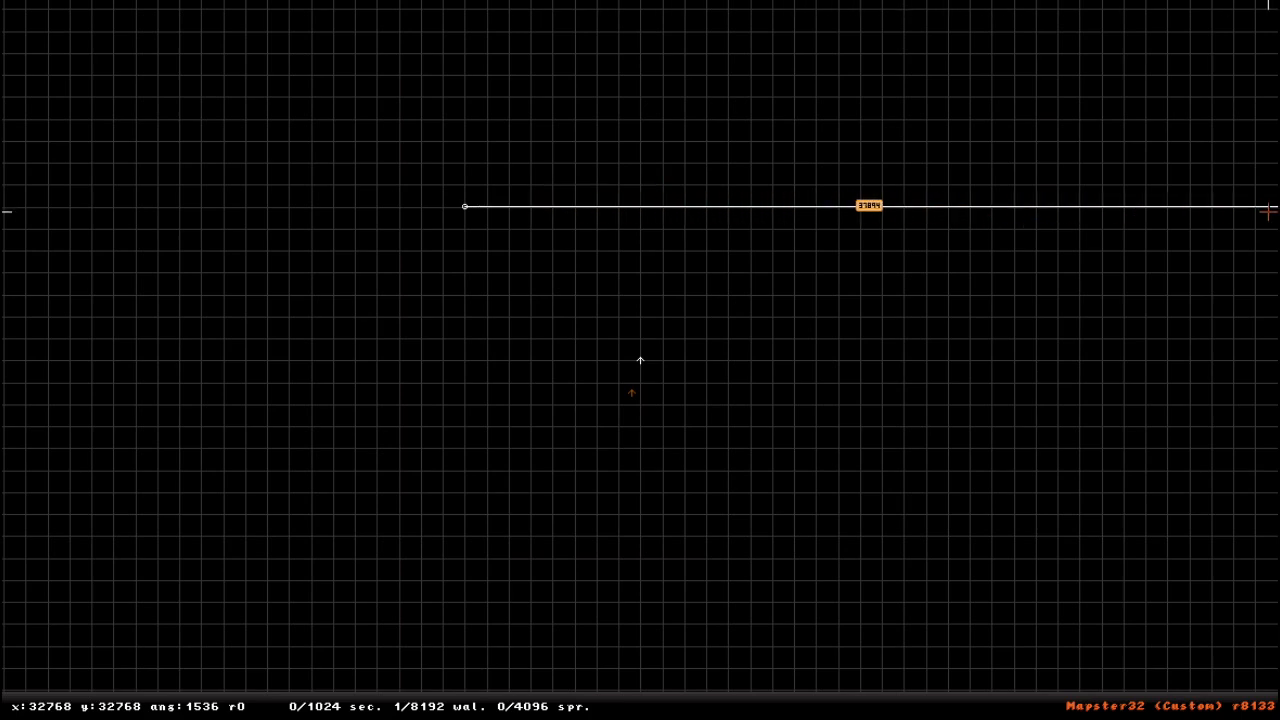
scroll(1062, 216, down, 3)
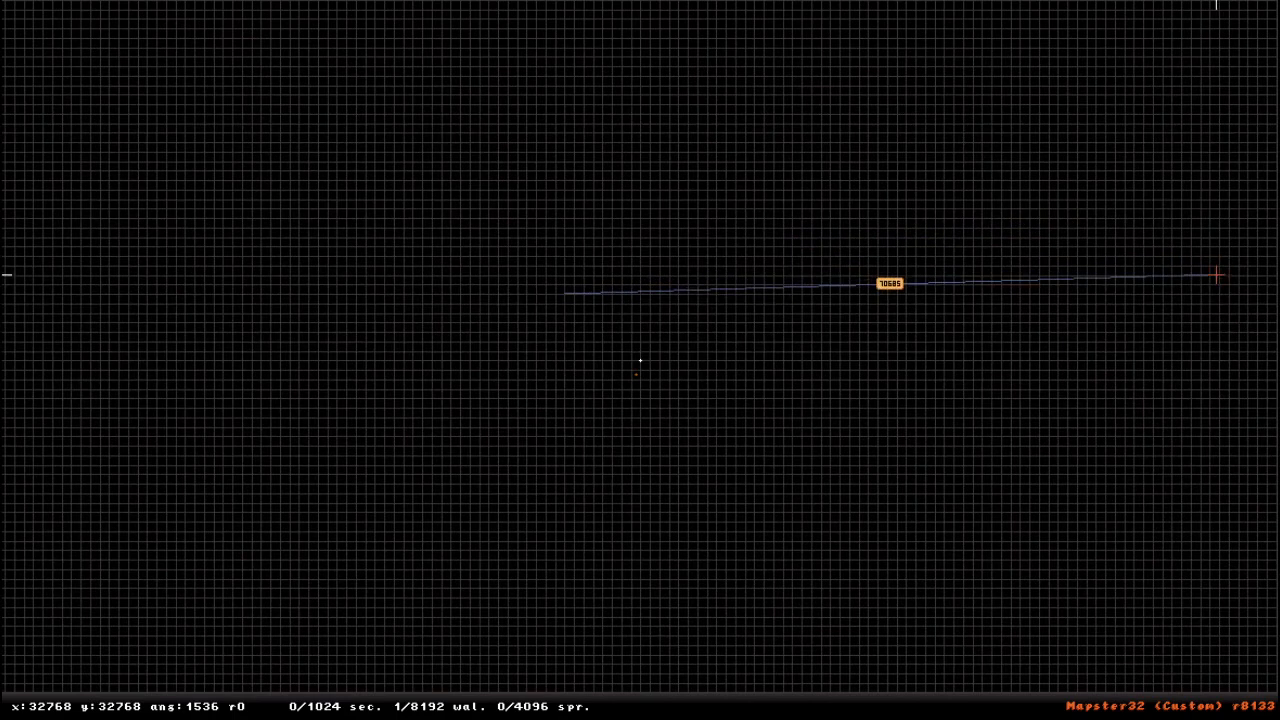
scroll(754, 308, up, 3)
scroll(754, 308, up, 2)
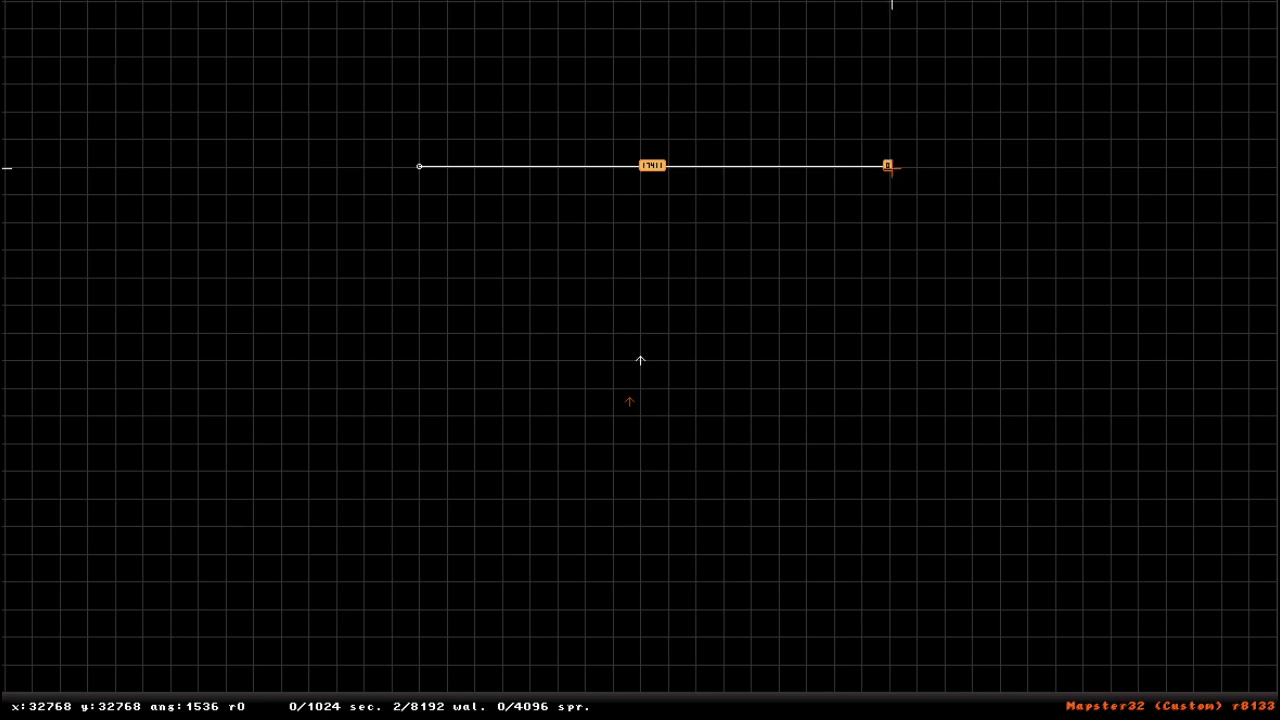
key(space)
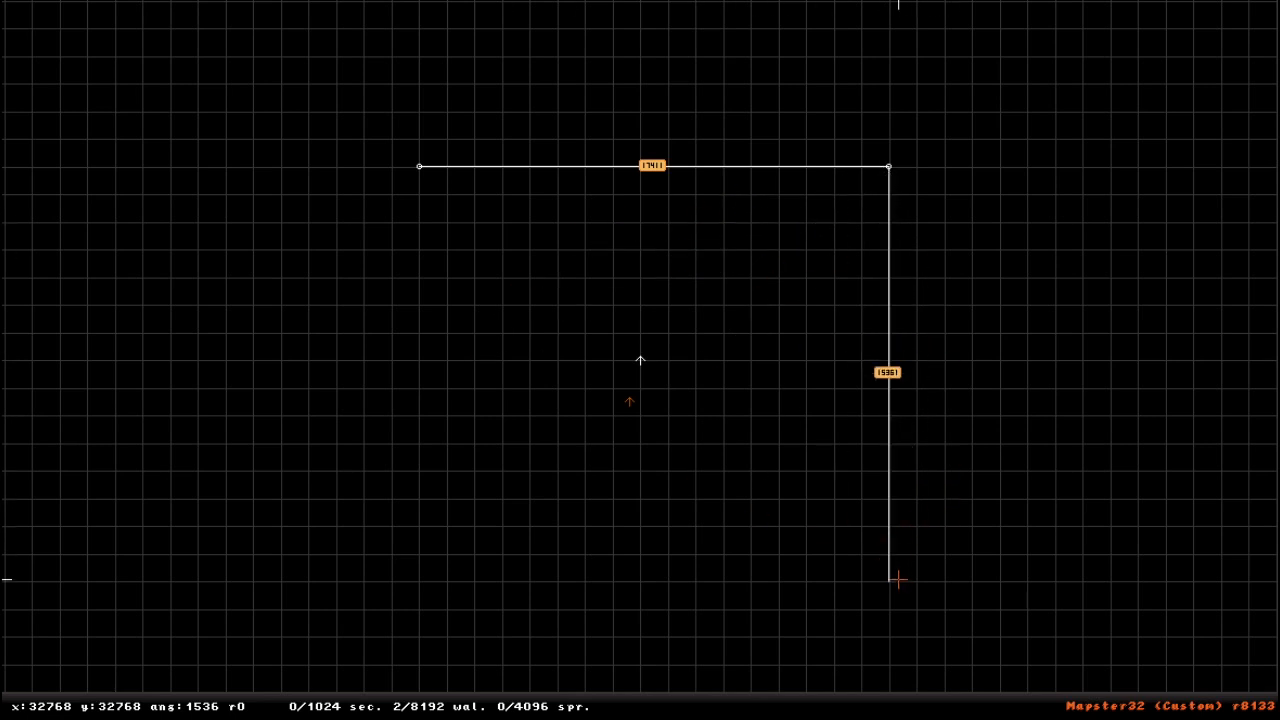
key(space)
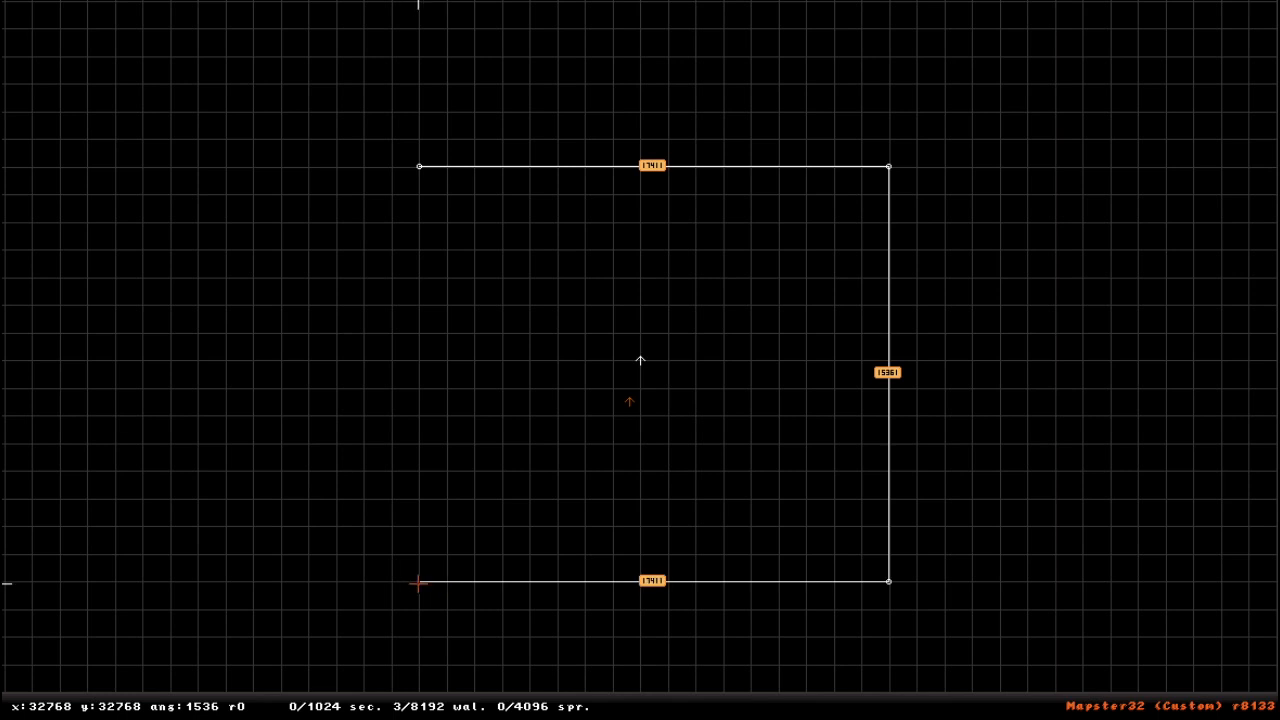
key(space)
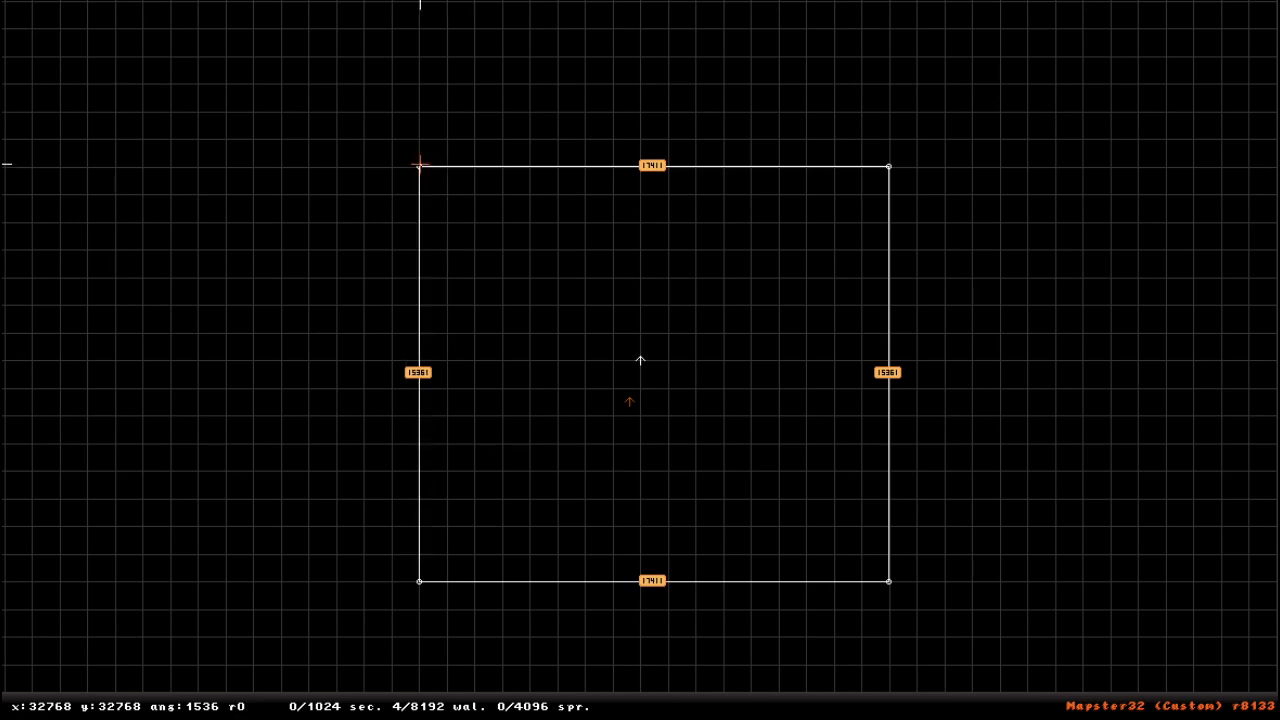
key(space)
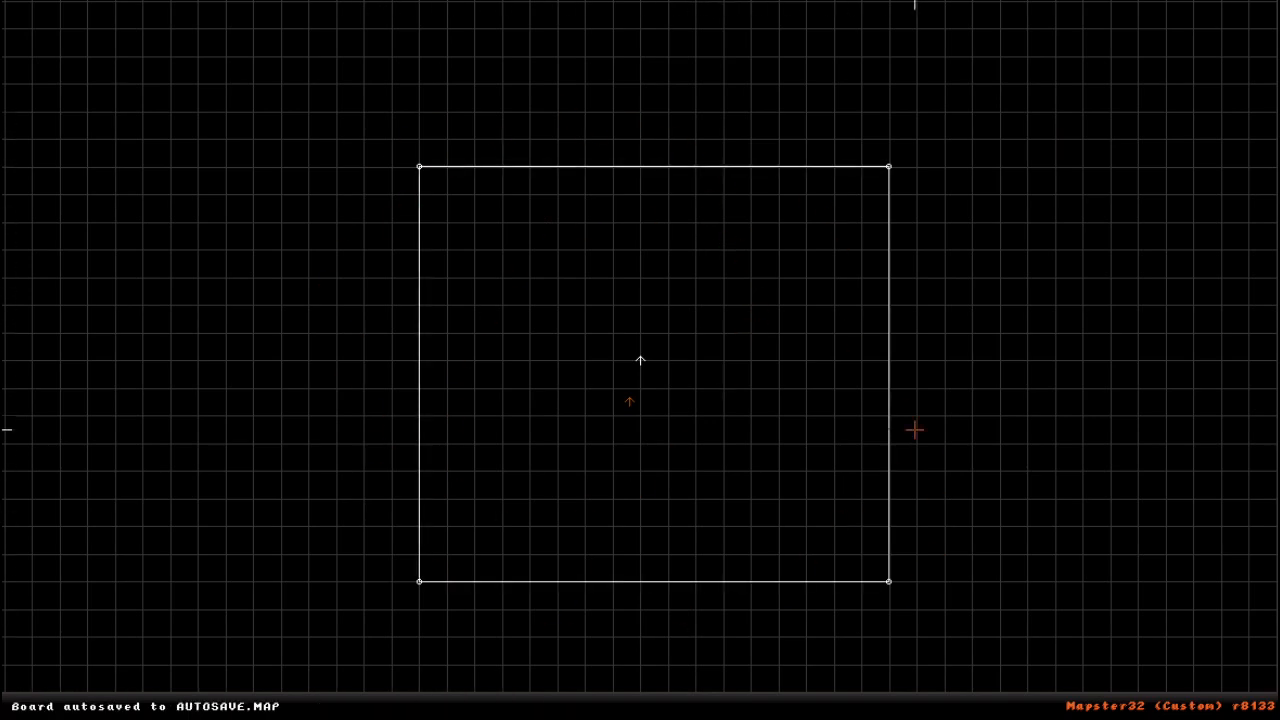
- Move the camera inside the new rectangular sector and switch to 3D mode
right_drag(575, 352, 640, 360)
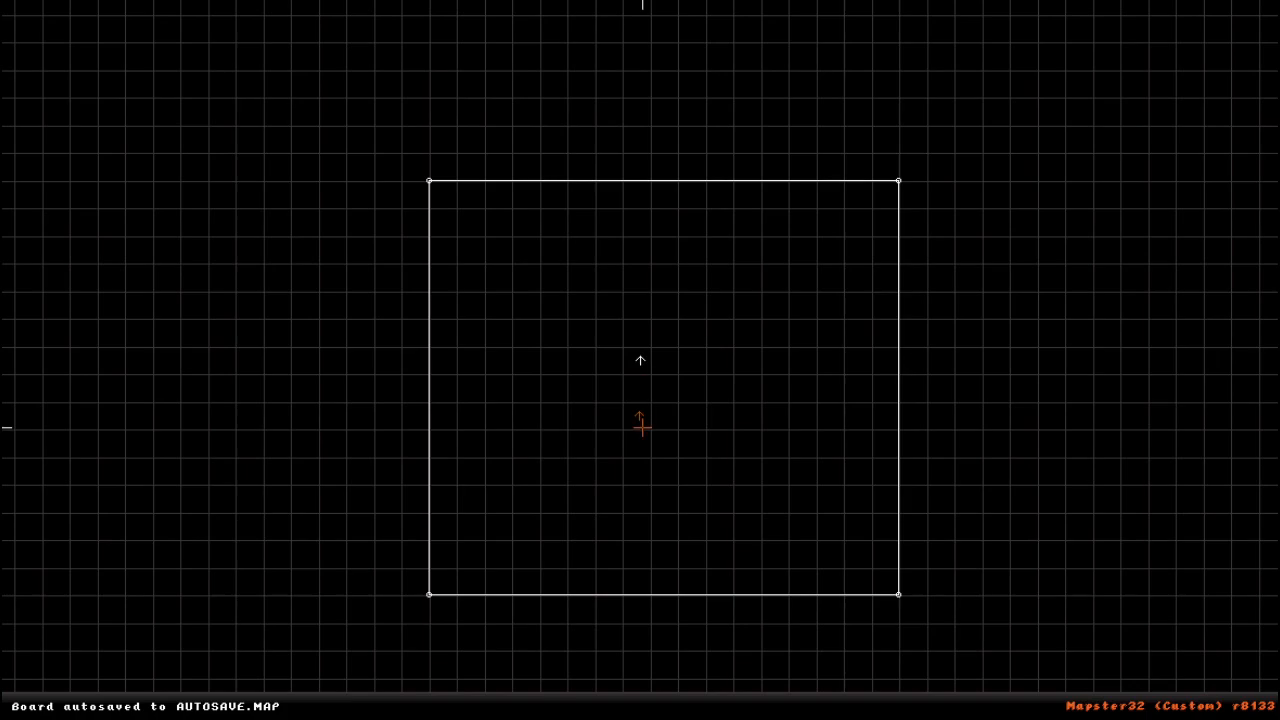
right_drag(641, 425, 640, 360)
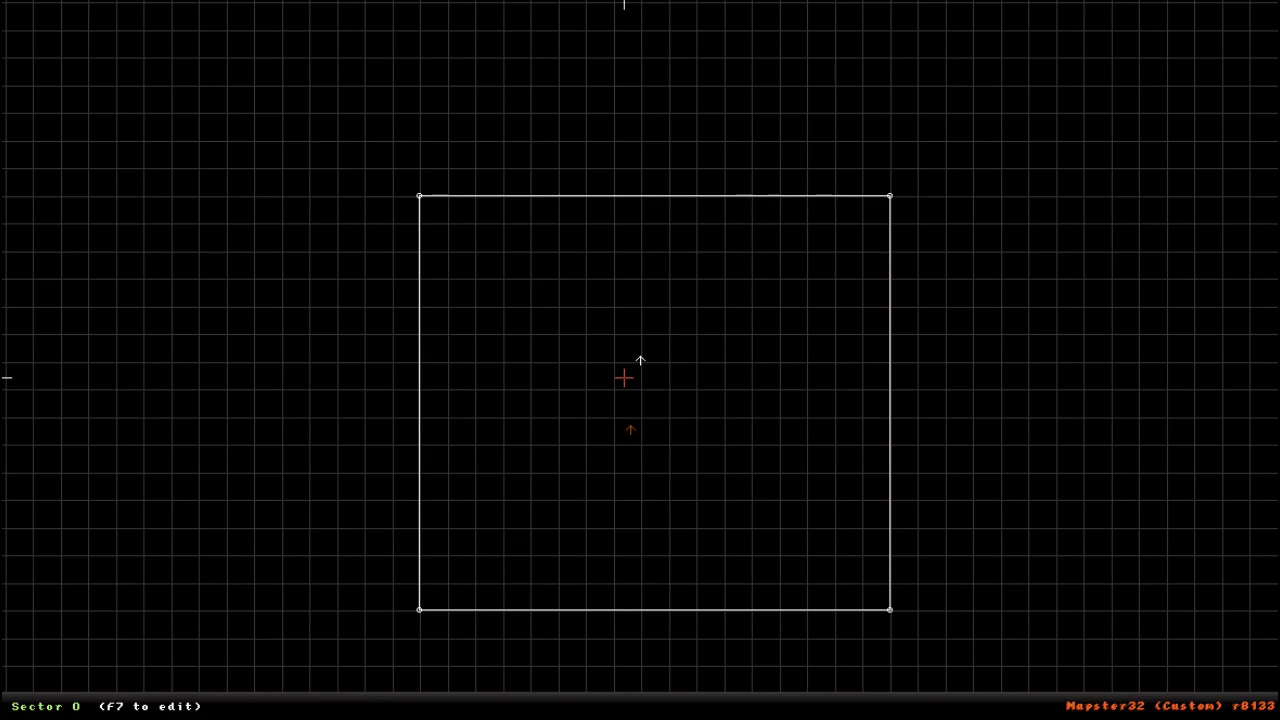
key(KP_Enter)
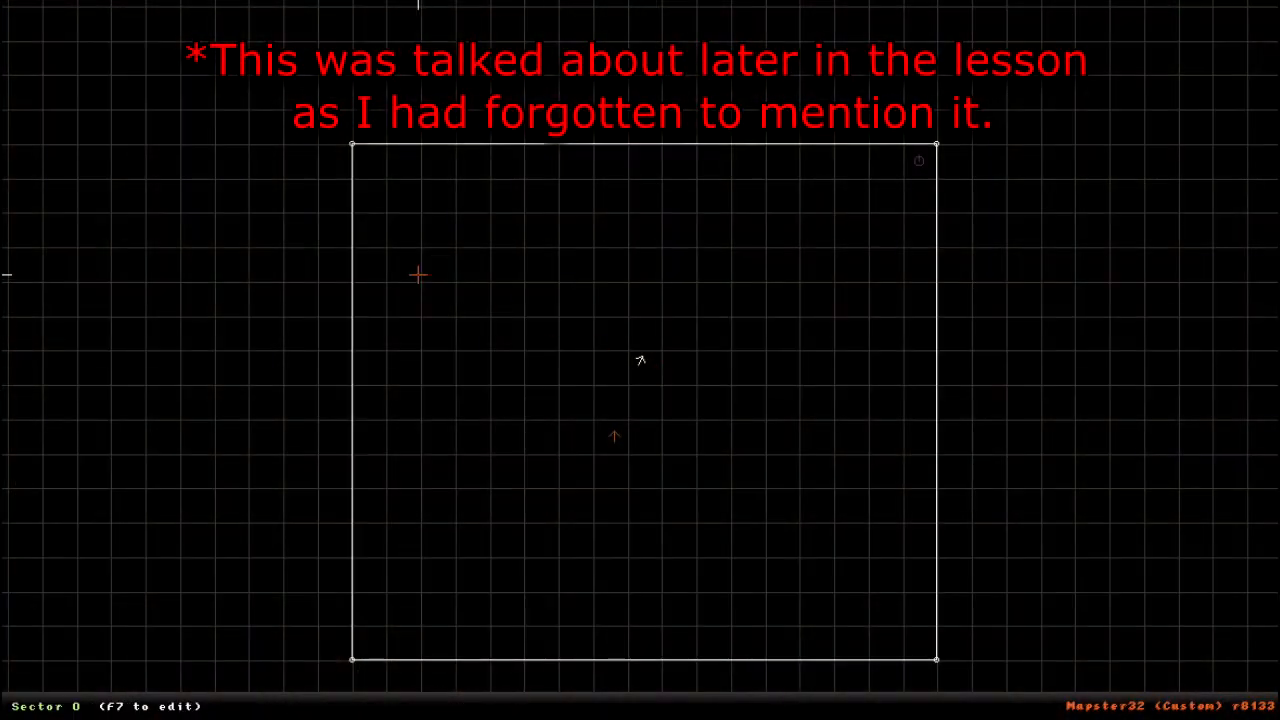
- Reshape the sector into a shorter rectangle, 17 by 9 grid squares, by moving its two lower vertices
right_drag(497, 346, 640, 360)
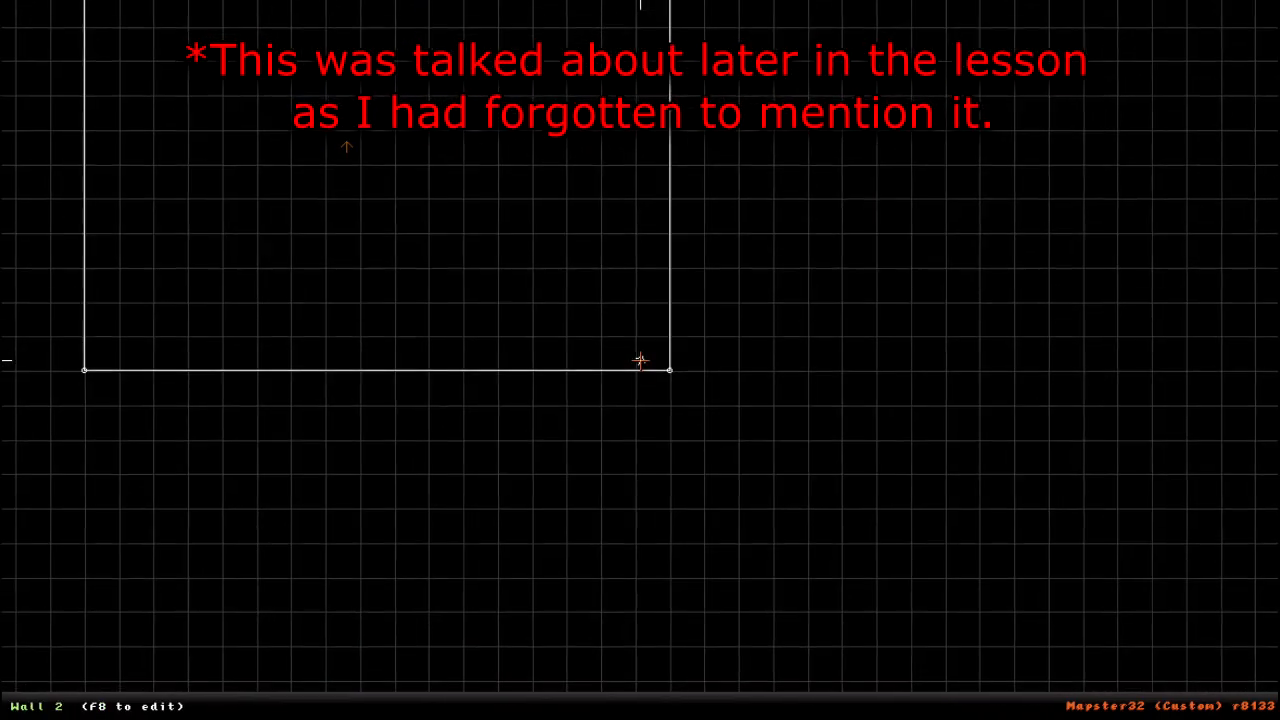
scroll(706, 408, up, 5)
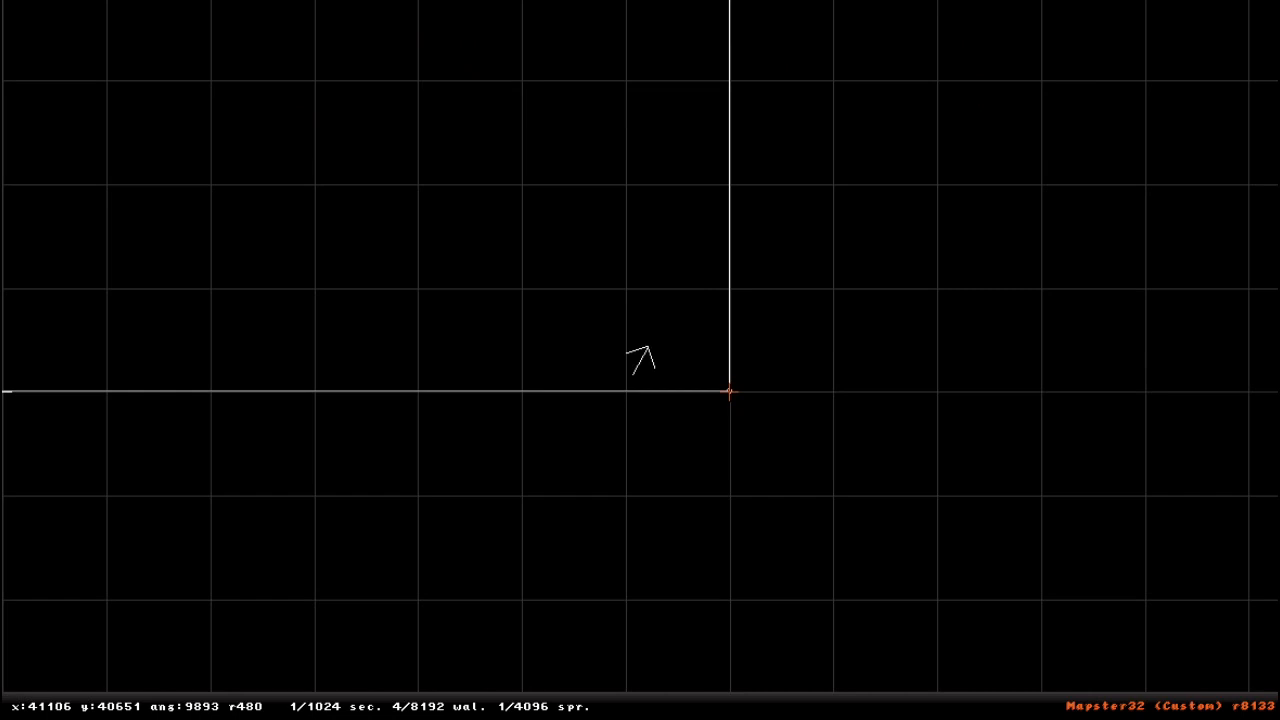
drag(729, 392, 660, 326)
scroll(649, 331, down, 7)
right_drag(649, 331, 640, 360)
drag(651, 445, 657, 349)
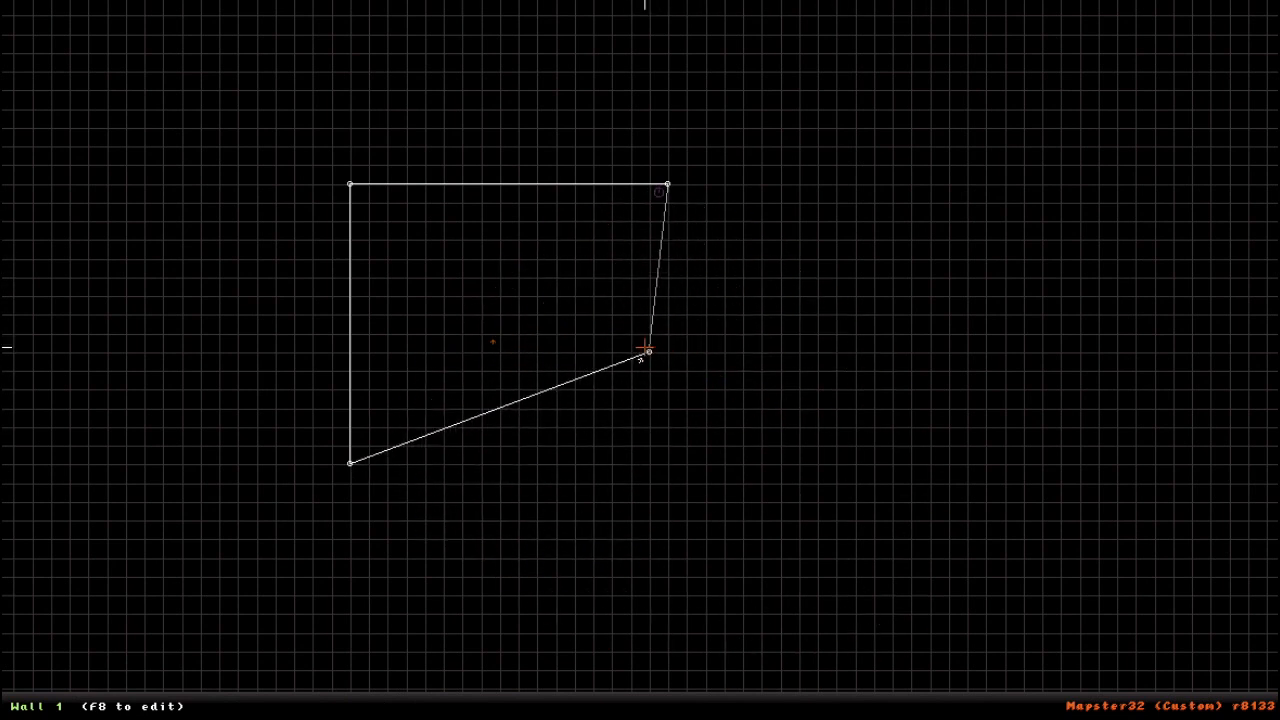
drag(350, 466, 348, 348)
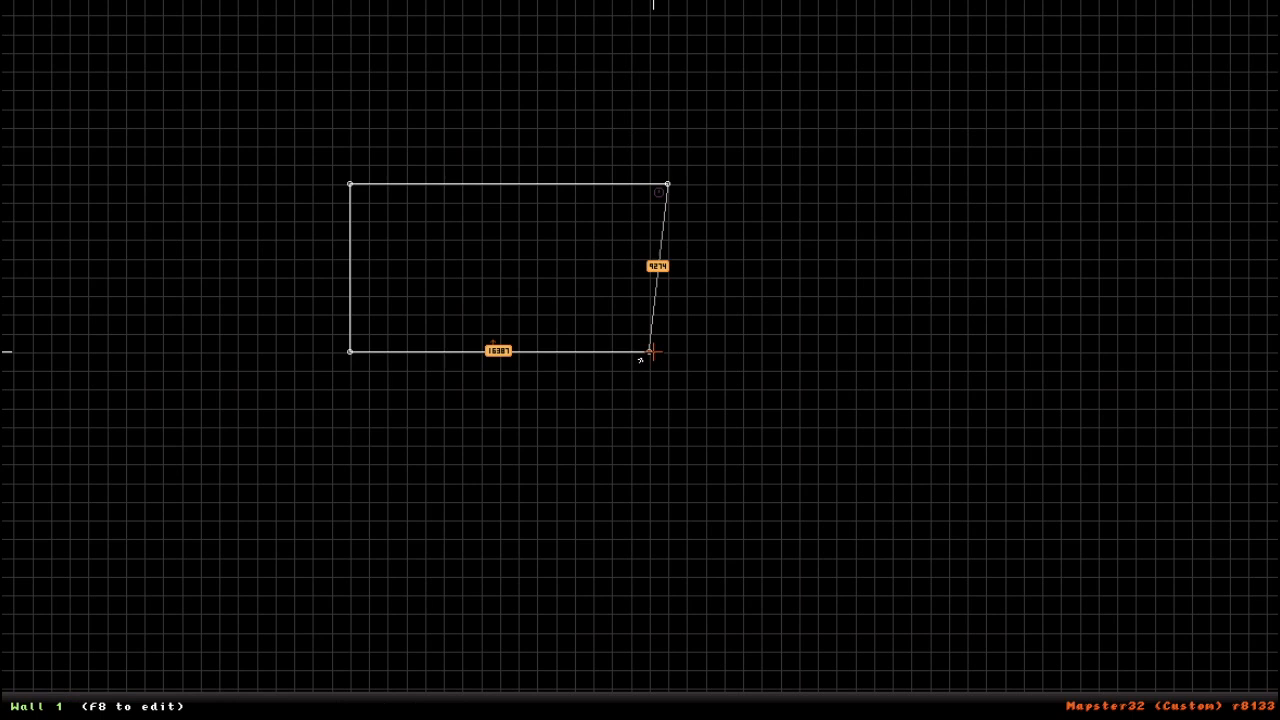
drag(650, 352, 668, 352)
- Place the camera inside the reshaped sector, enter 3D mode and look around until aiming at the ceiling
right_click(465, 280)
key(KP_Enter)
right_drag(597, 514, 570, 454)
drag(570, 454, 570, 454)
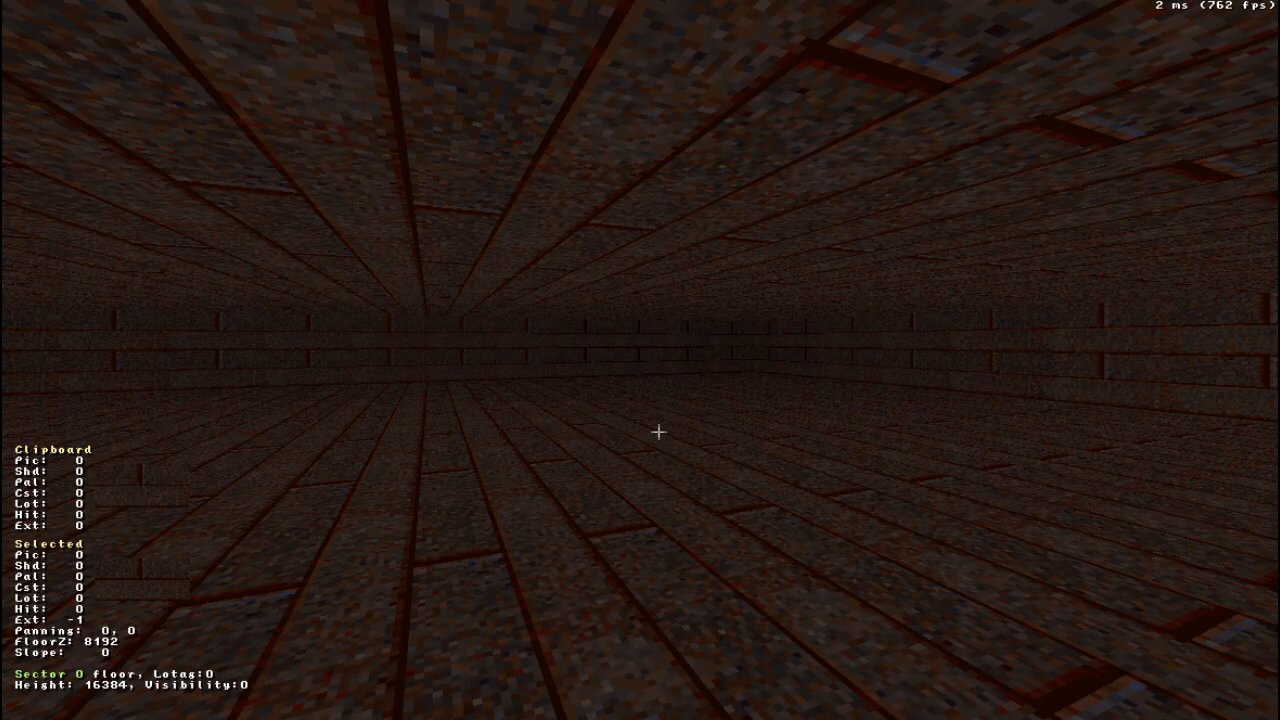
right_drag(884, 592, 884, 592)
drag(866, 572, 866, 572)
right_drag(877, 560, 877, 560)
drag(886, 566, 886, 566)
right_drag(1014, 567, 1014, 567)
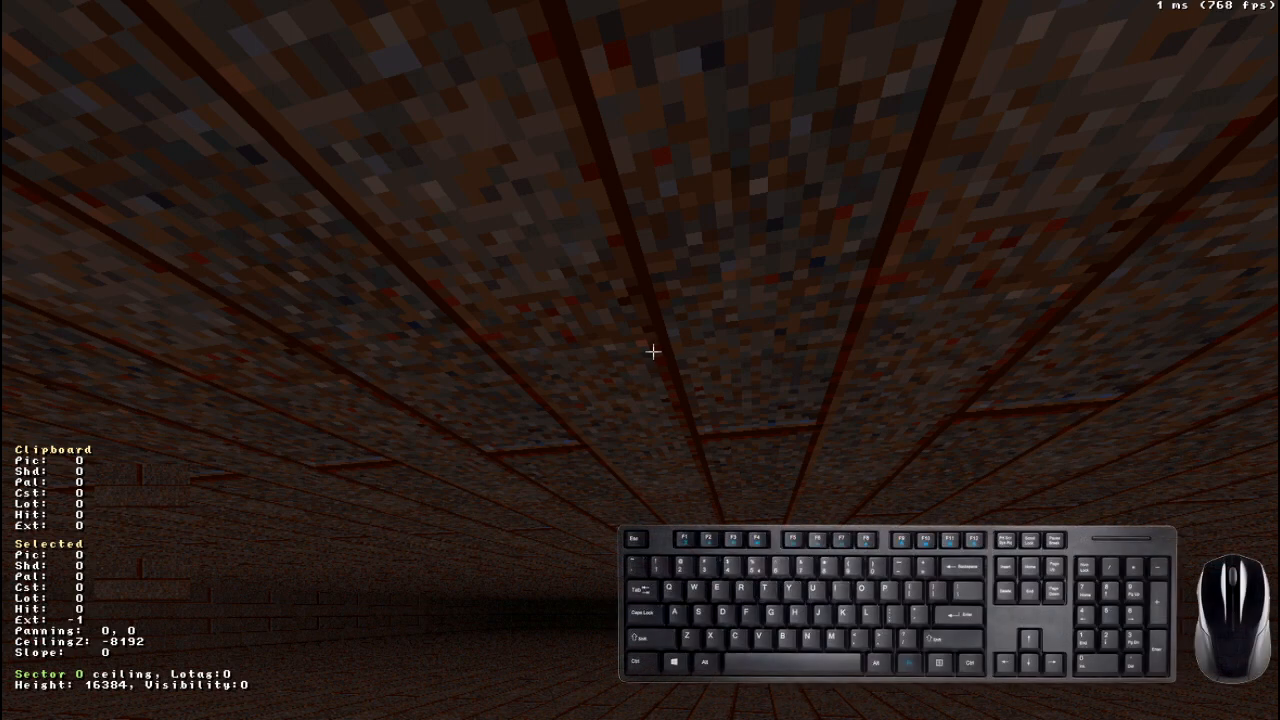
- Raise the ceiling to Z -9216 and lower it to -7168
key(Page_Up)
key(Page_Up)
key(Page_Up)
key(Page_Up)
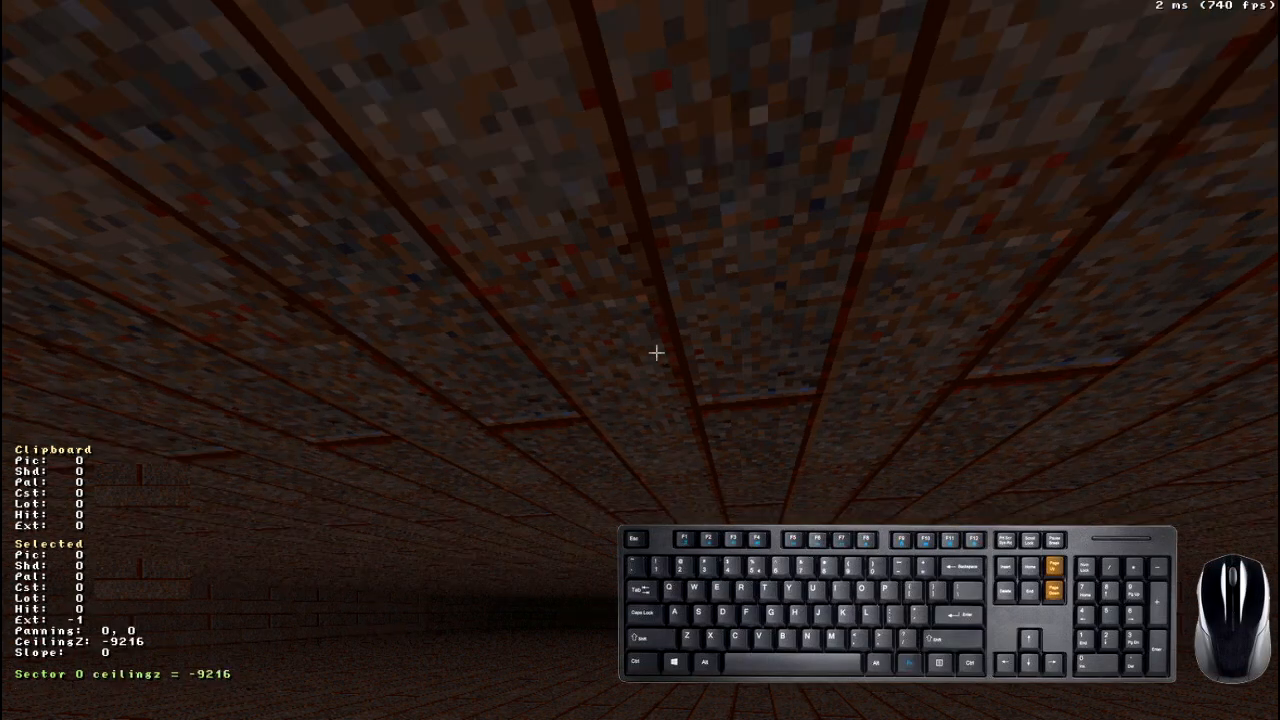
key(Page_Down)
key(Page_Down)
key(Page_Down)
key(Page_Down)
key(Page_Down)
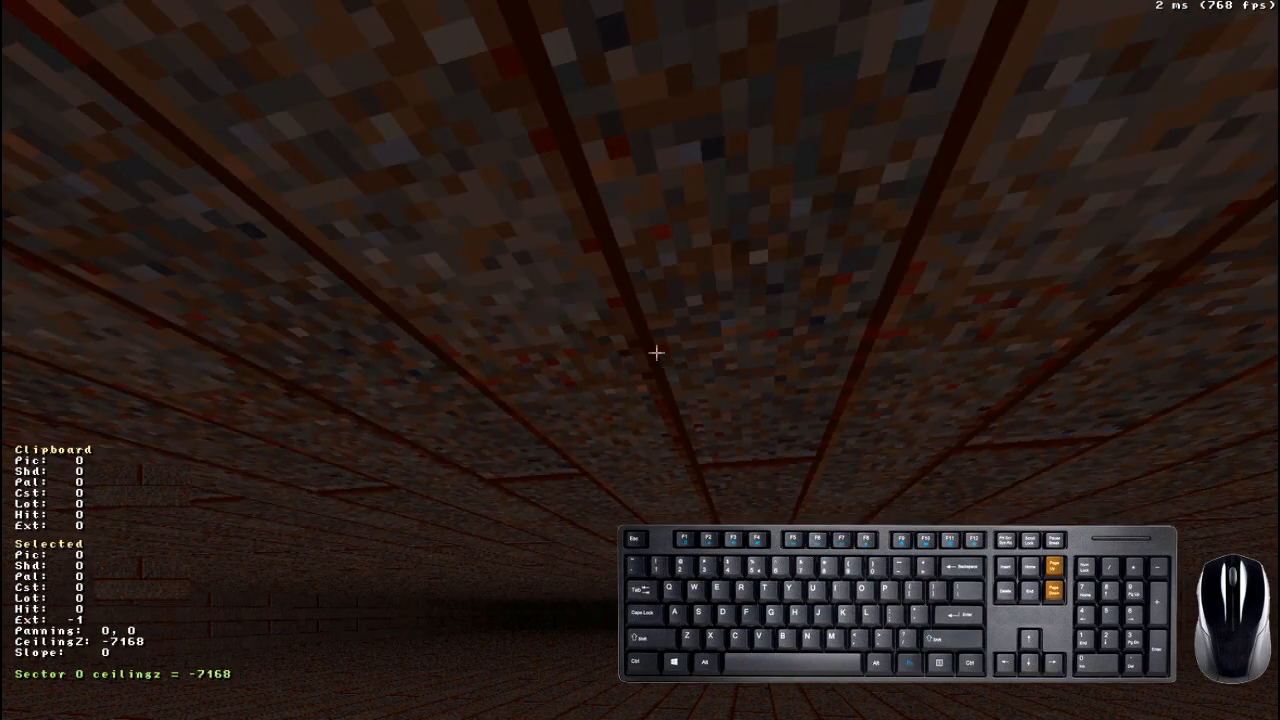
- Move to another part of the room and raise the ceiling to Z -14336
right_drag(656, 352, 657, 346)
drag(657, 346, 657, 346)
right_drag(657, 346, 660, 334)
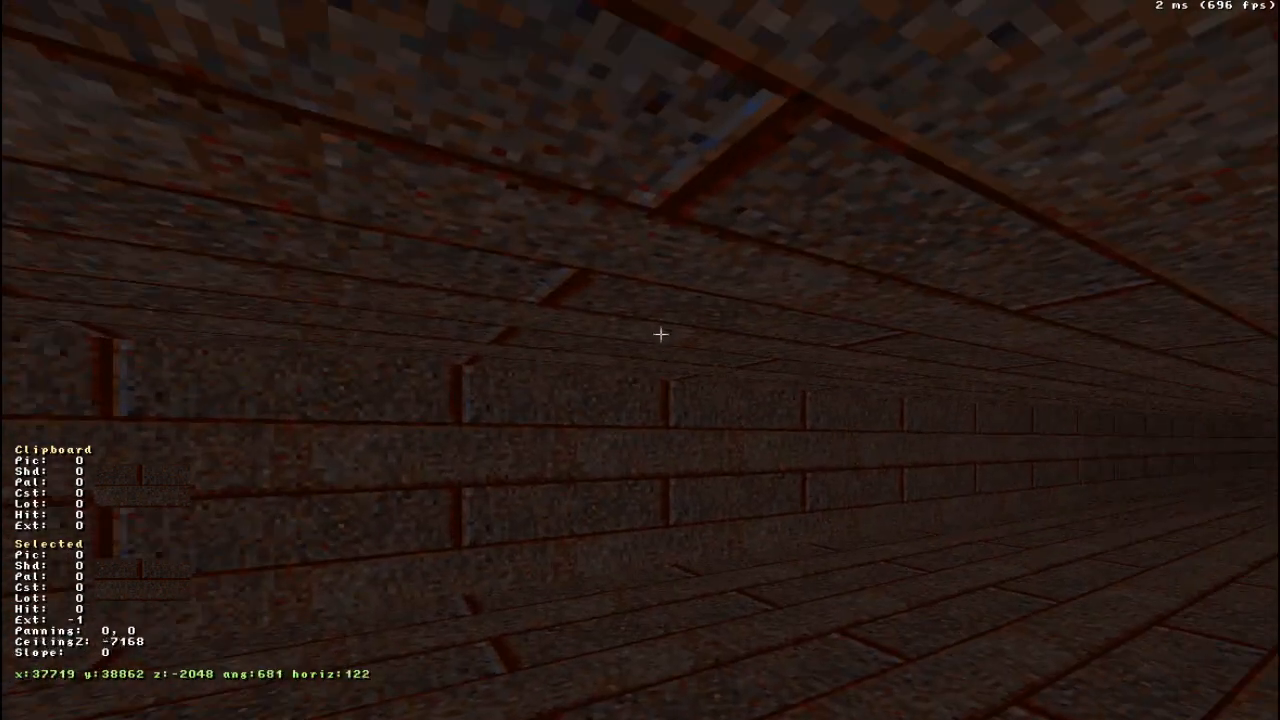
key(Page_Up)
key(Page_Up)
key(Page_Up)
key(Page_Up)
key(Page_Up)
key(Page_Up)
key(Page_Up)
key(Page_Up)
key(Page_Up)
- Look around the taller room and aim at the ceiling again
right_drag(660, 322, 660, 323)
drag(703, 304, 703, 304)
right_drag(703, 304, 703, 304)
drag(703, 304, 703, 304)
right_drag(703, 304, 703, 304)
right_drag(755, 391, 755, 391)
drag(755, 391, 755, 391)
right_drag(755, 391, 755, 391)
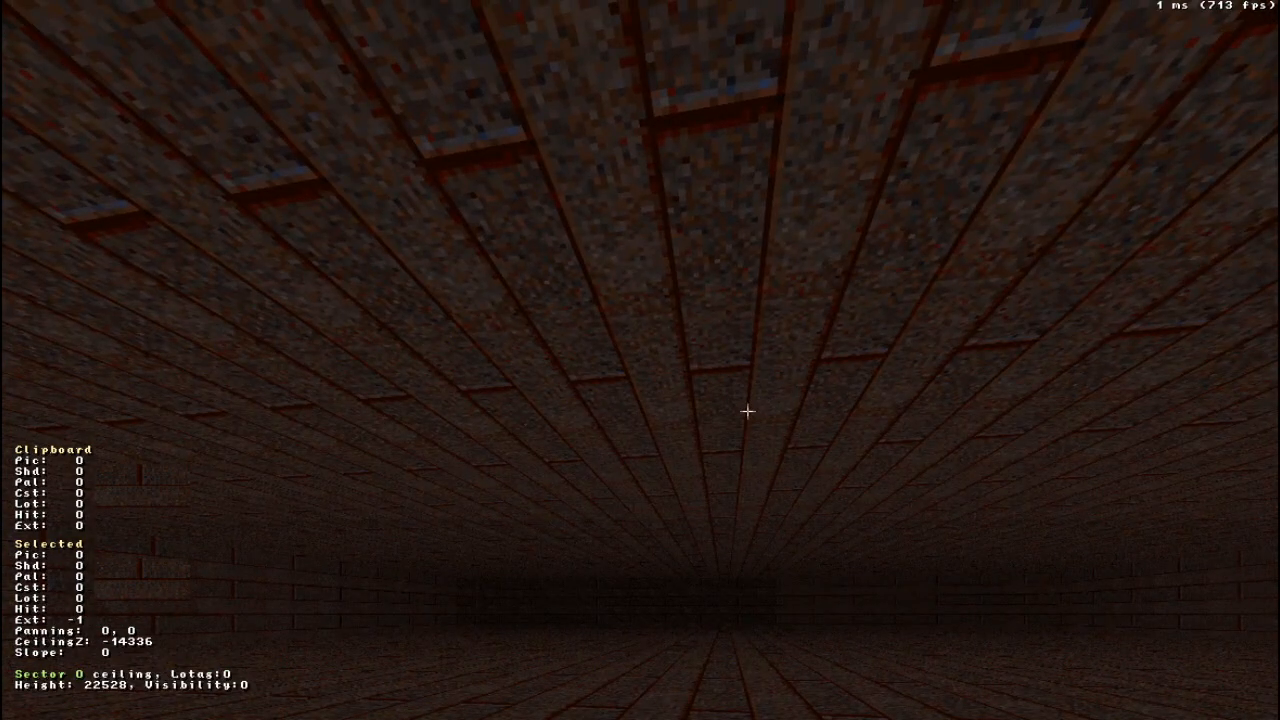
- Lock the selection on the ceiling and move it up and down, finishing with a sector height of 59392
drag(747, 411, 747, 411)
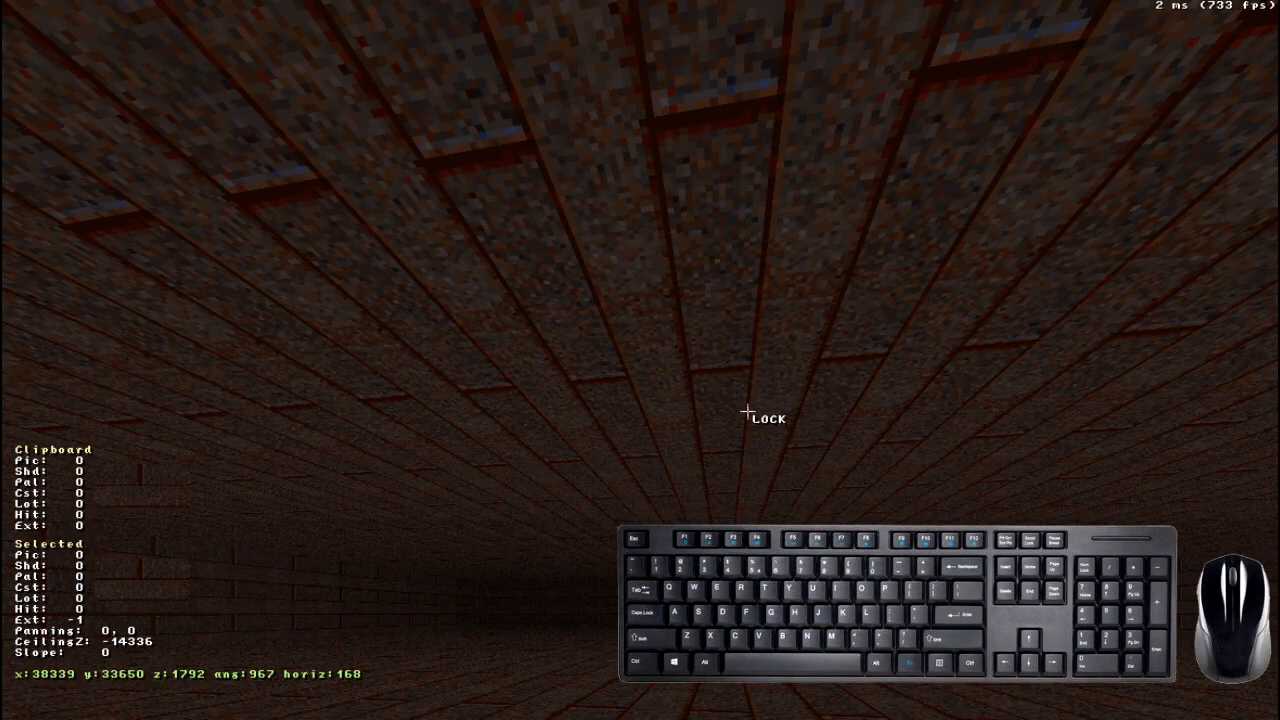
click(747, 411)
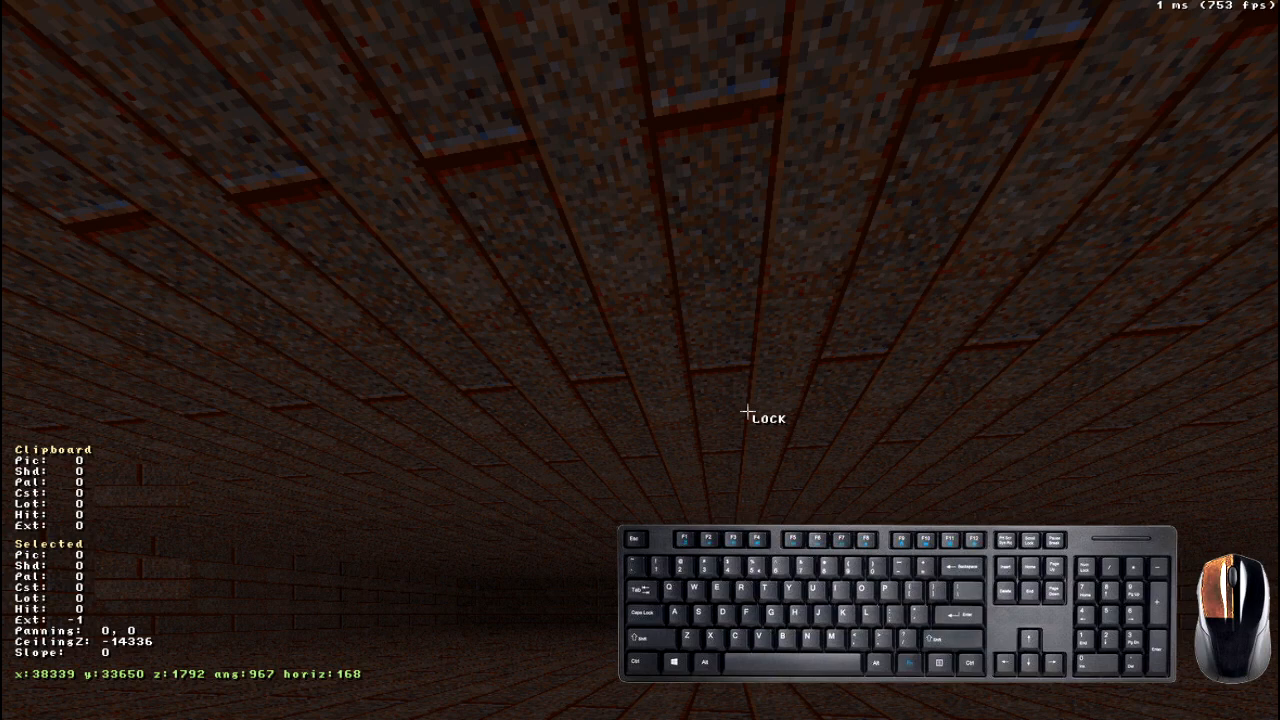
key(Page_Up)
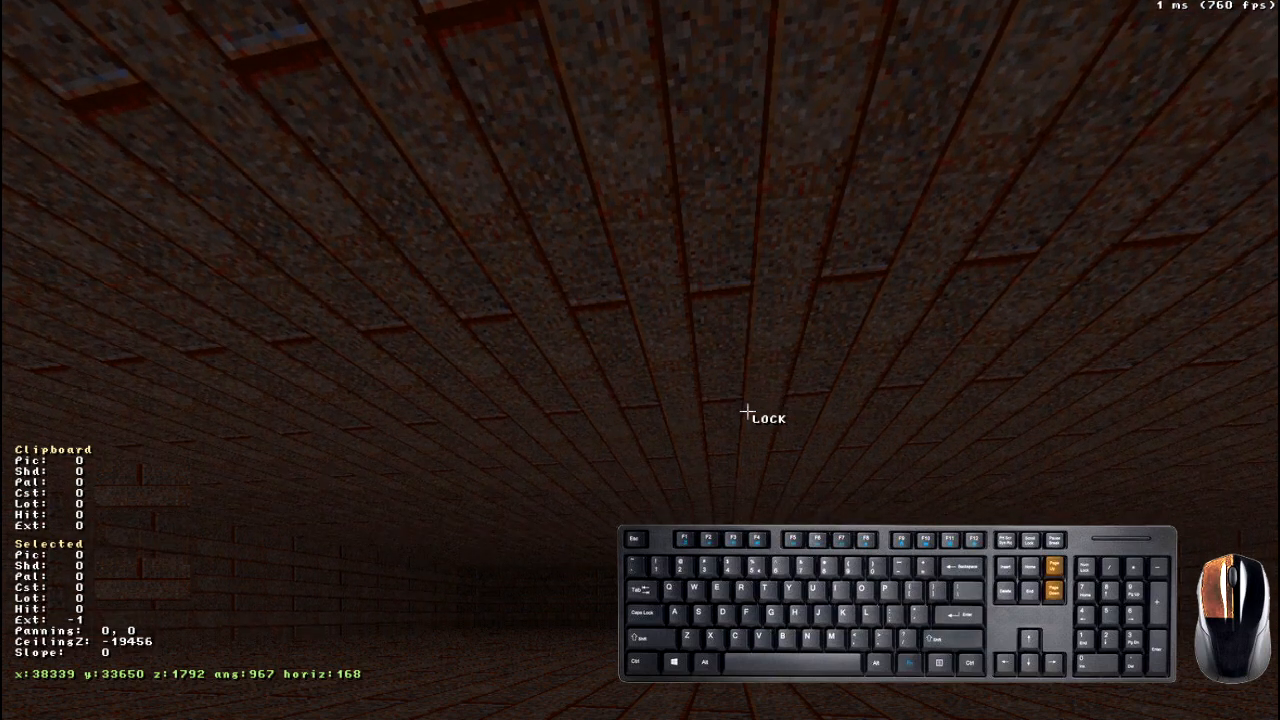
key(Page_Down)
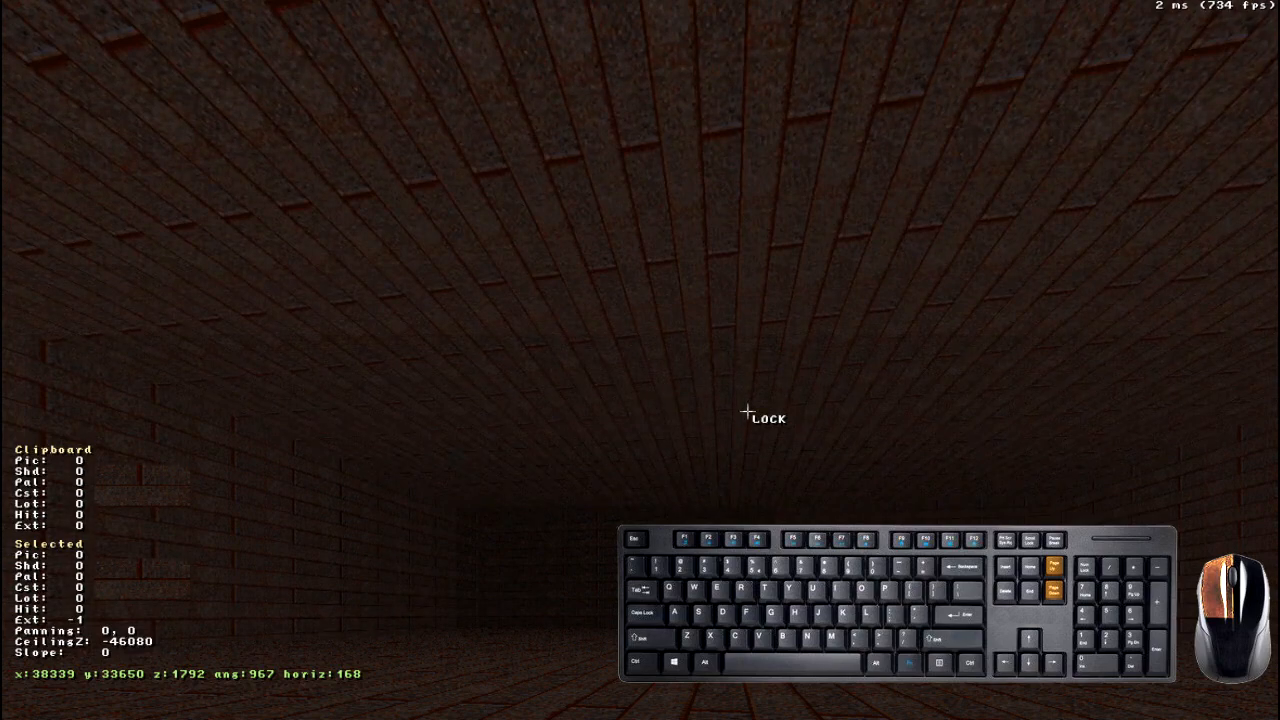
key(Page_Up)
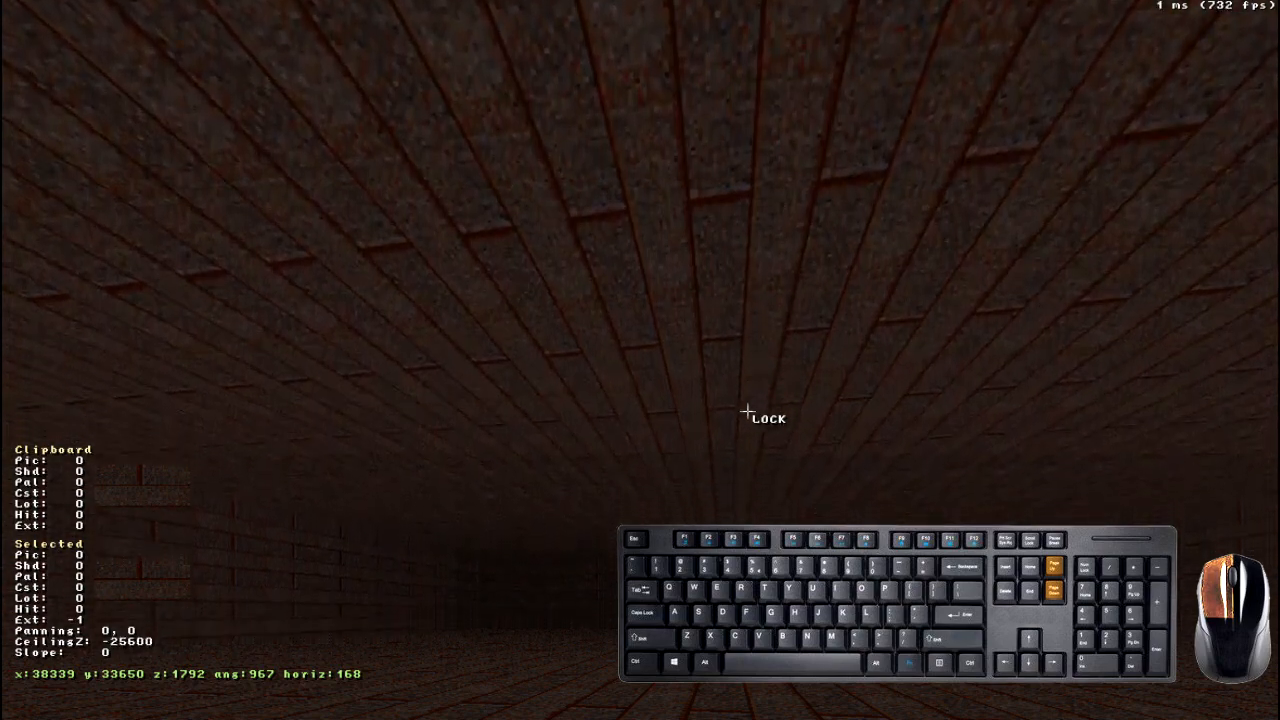
key(Page_Down)
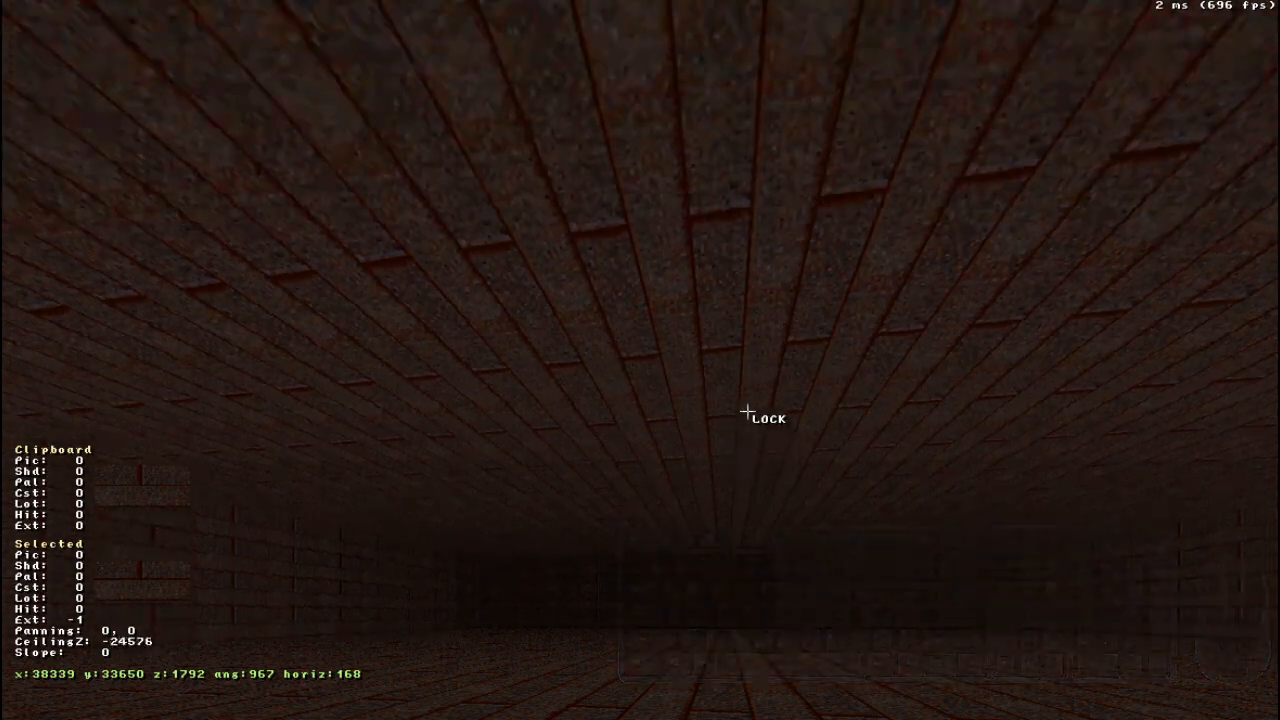
key(Page_Up)
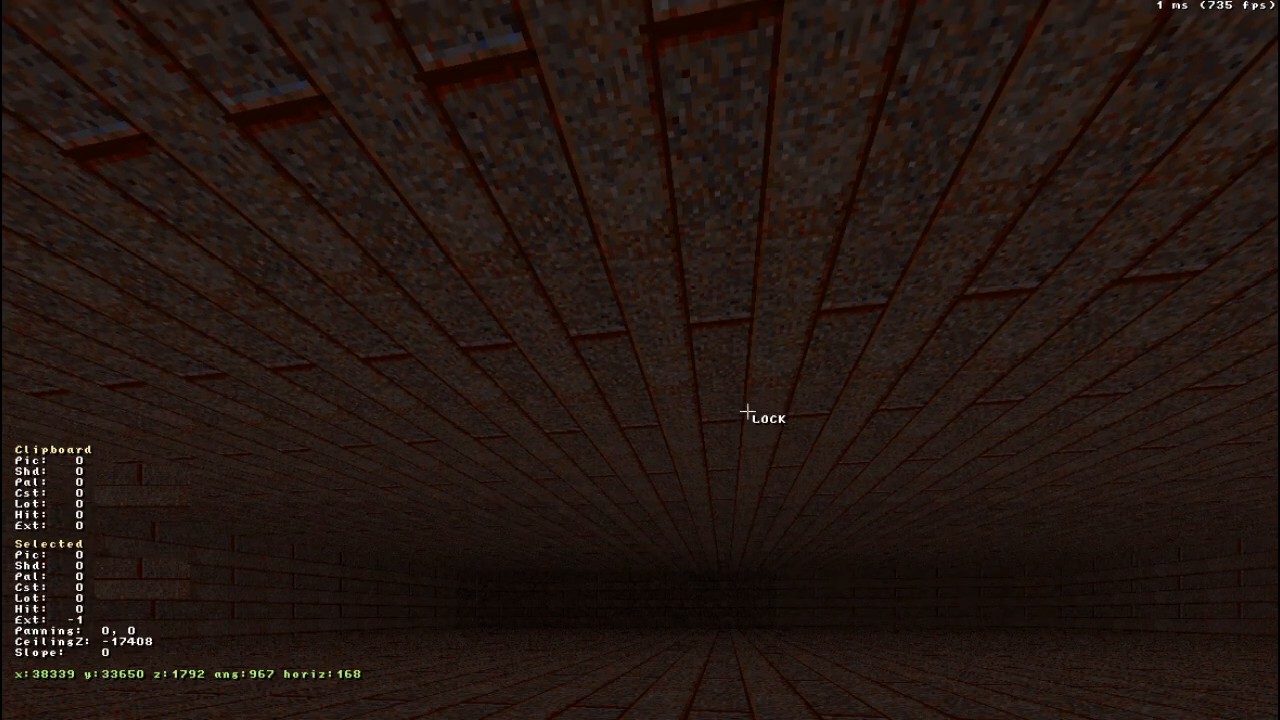
key(Page_Down)
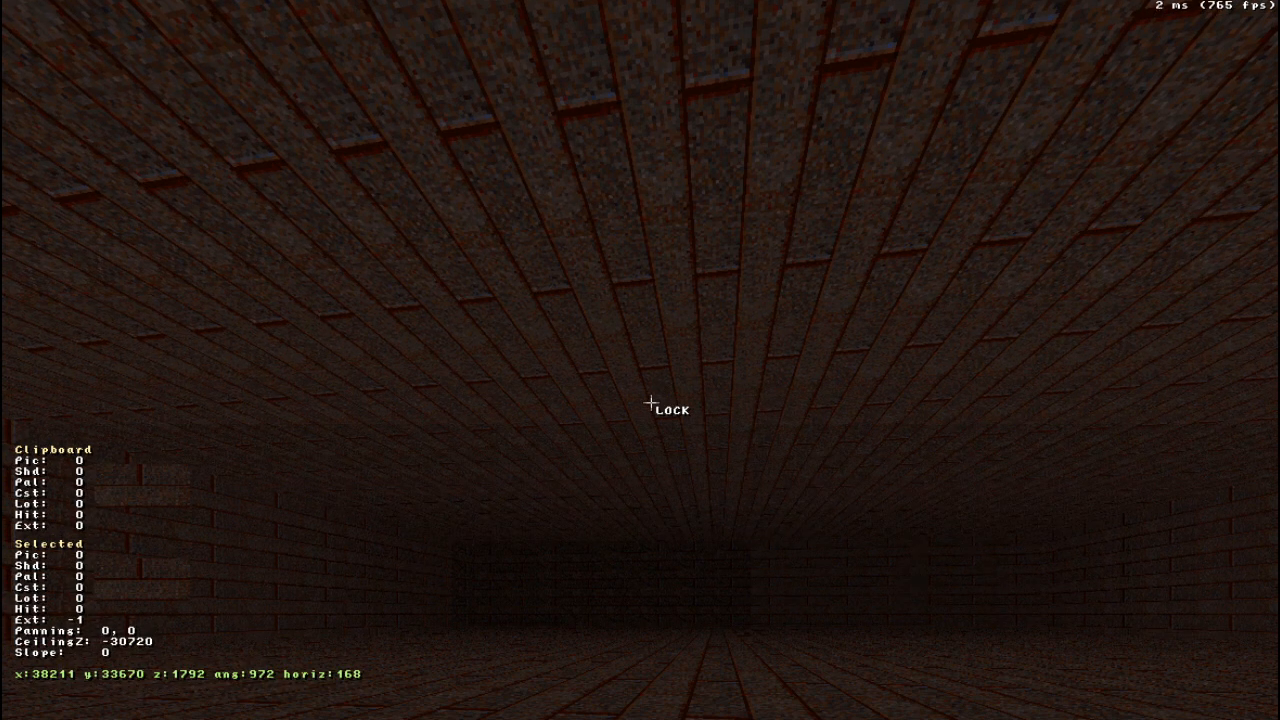
key(Page_Up)
- Look down from near the ceiling, lock the selection on the floor and lower it to Z 19456
right_drag(675, 312, 675, 312)
middle_drag(675, 312, 675, 312)
right_drag(675, 312, 675, 306)
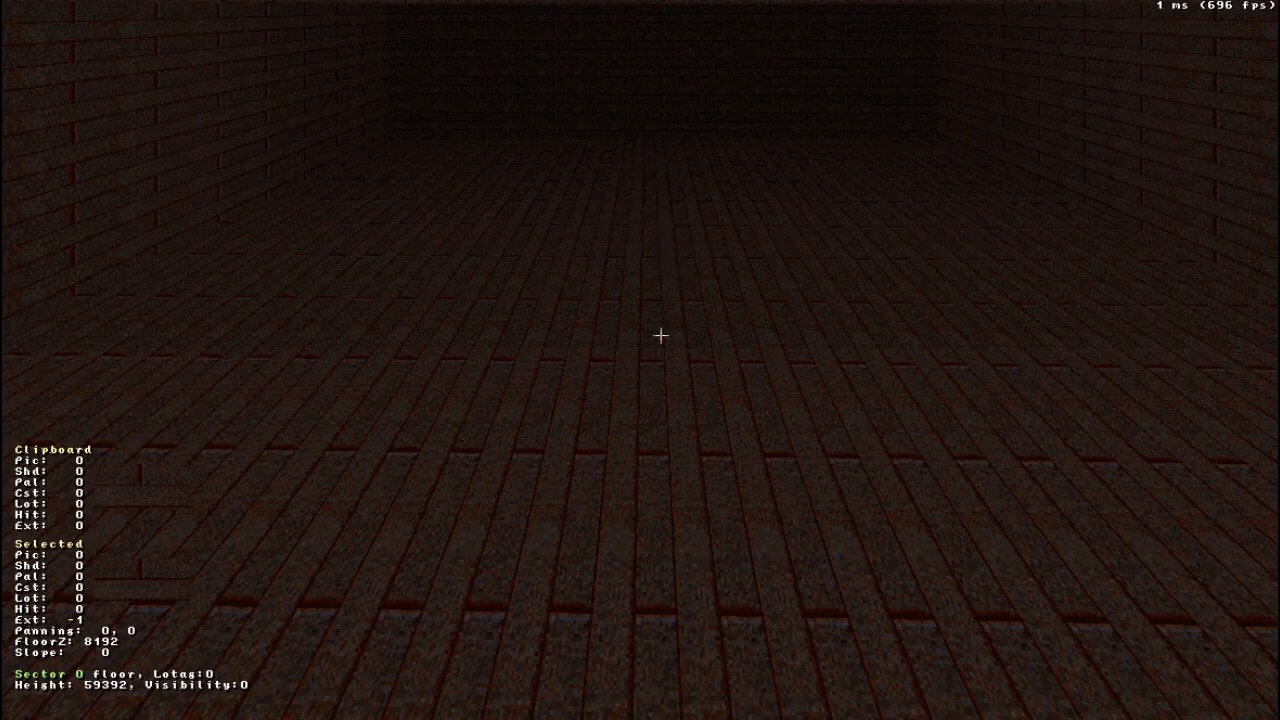
right_drag(626, 186, 625, 183)
click(606, 337)
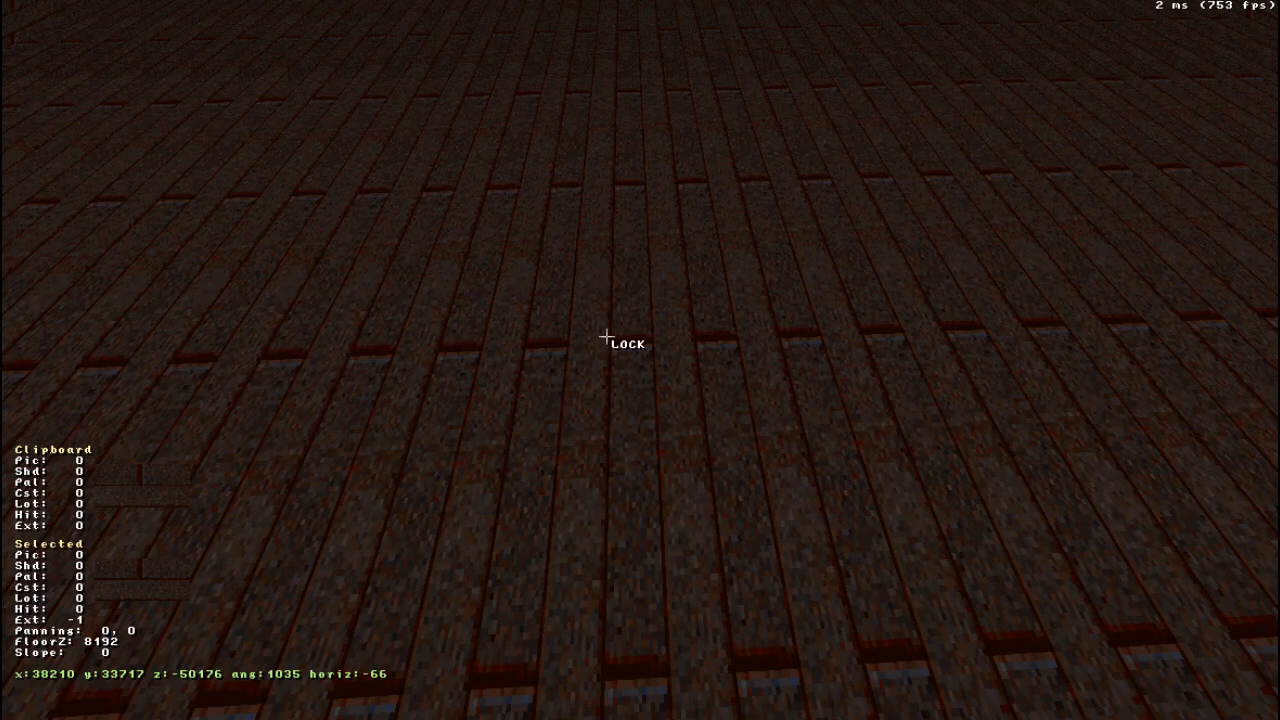
drag(606, 337, 606, 337)
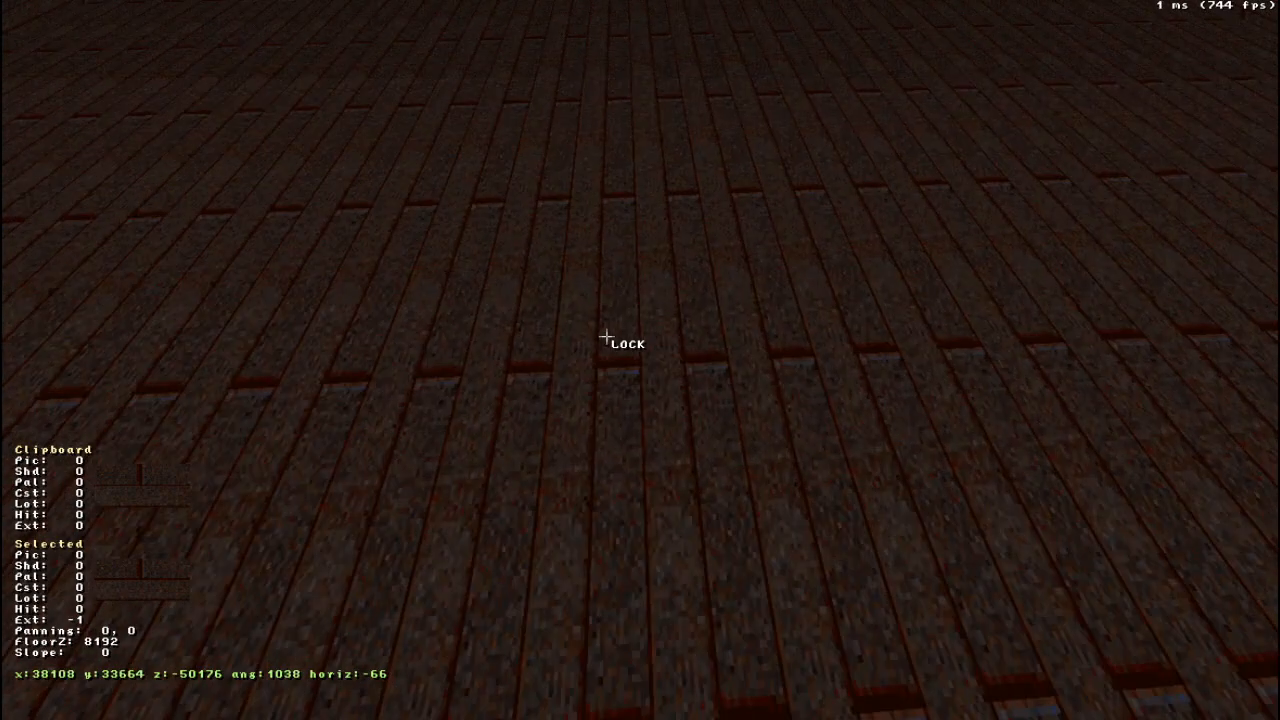
scroll(606, 337, down, 9)
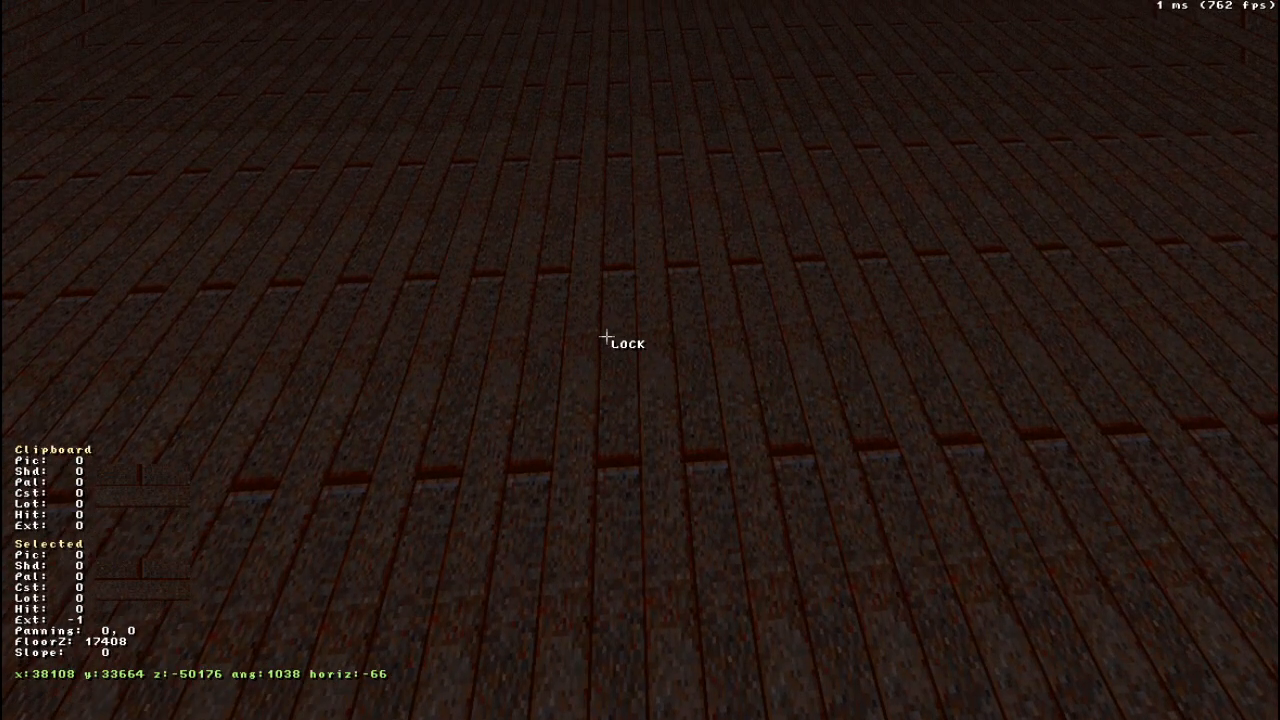
right_drag(606, 337, 606, 336)
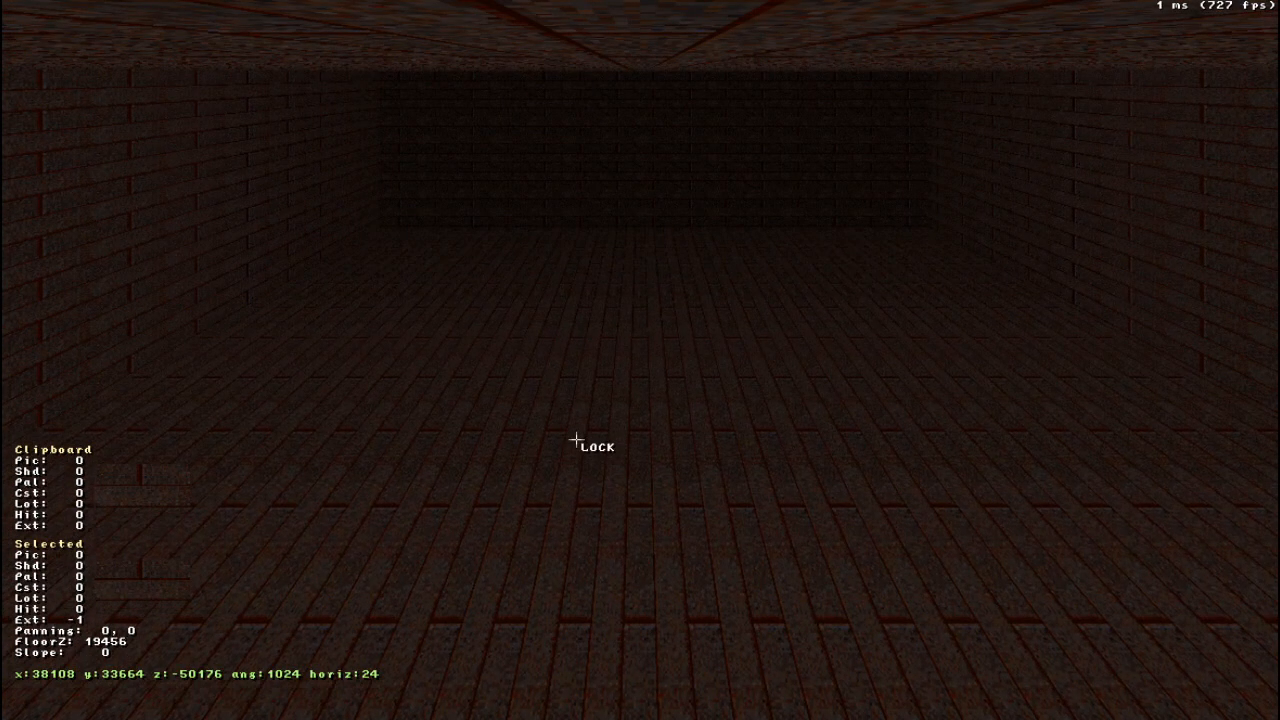
- Raise the locked floor to Z 9216, release it and look around the room
scroll(576, 440, up, 9)
right_drag(589, 381, 589, 381)
drag(590, 381, 590, 381)
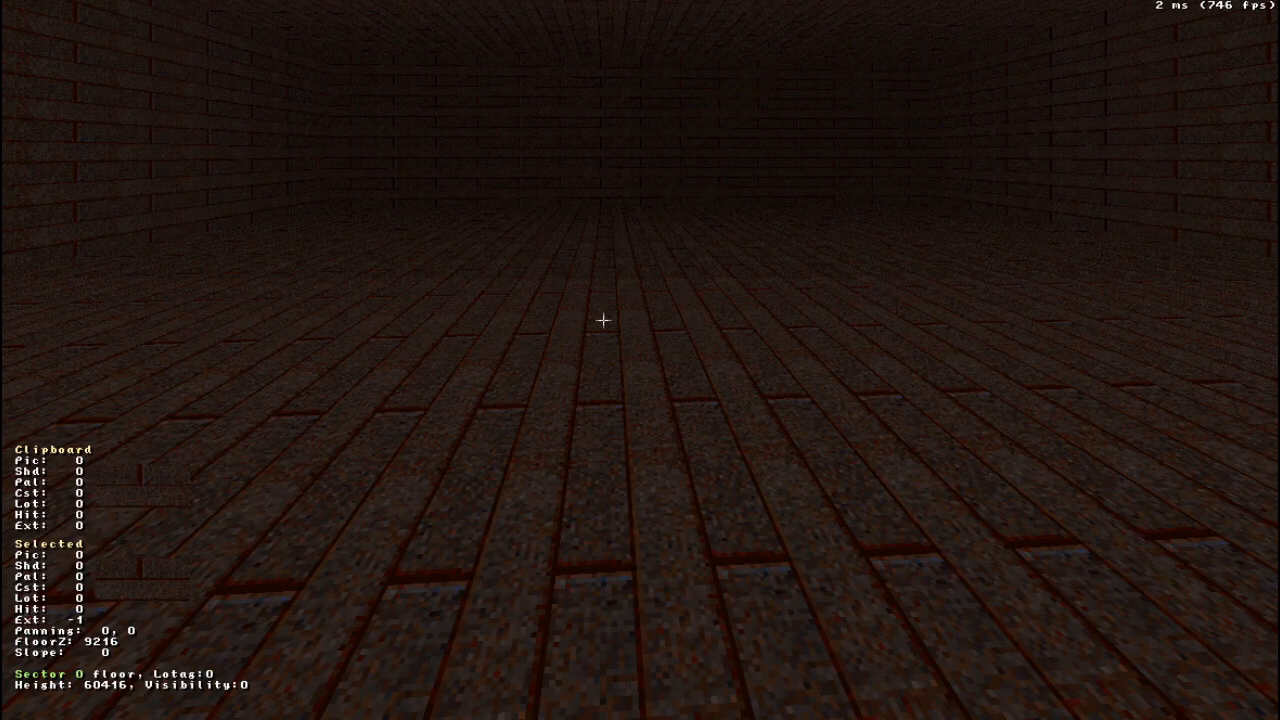
right_drag(654, 406, 654, 406)
middle_drag(654, 406, 654, 406)
right_drag(654, 406, 594, 393)
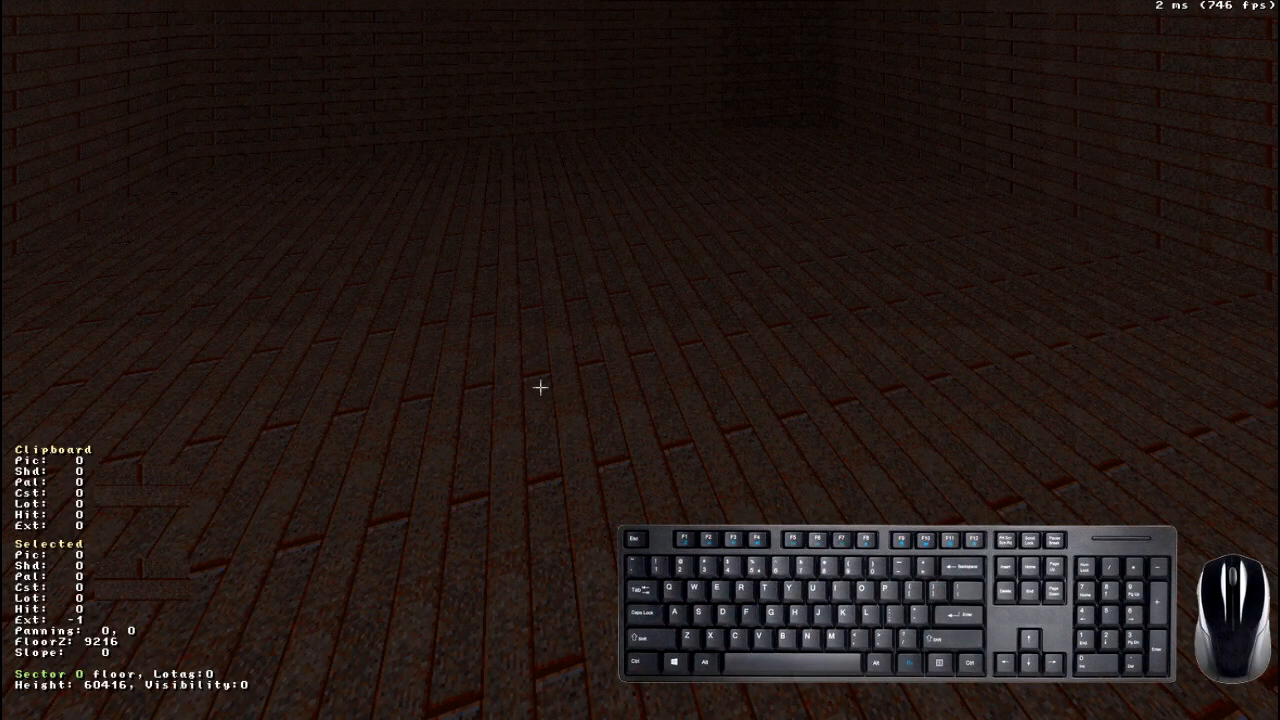
- Lighten the floor of sector 0 to shade -2 and keep stepping its shade lighter and darker
key(KP_Subtract)
key(KP_Subtract)
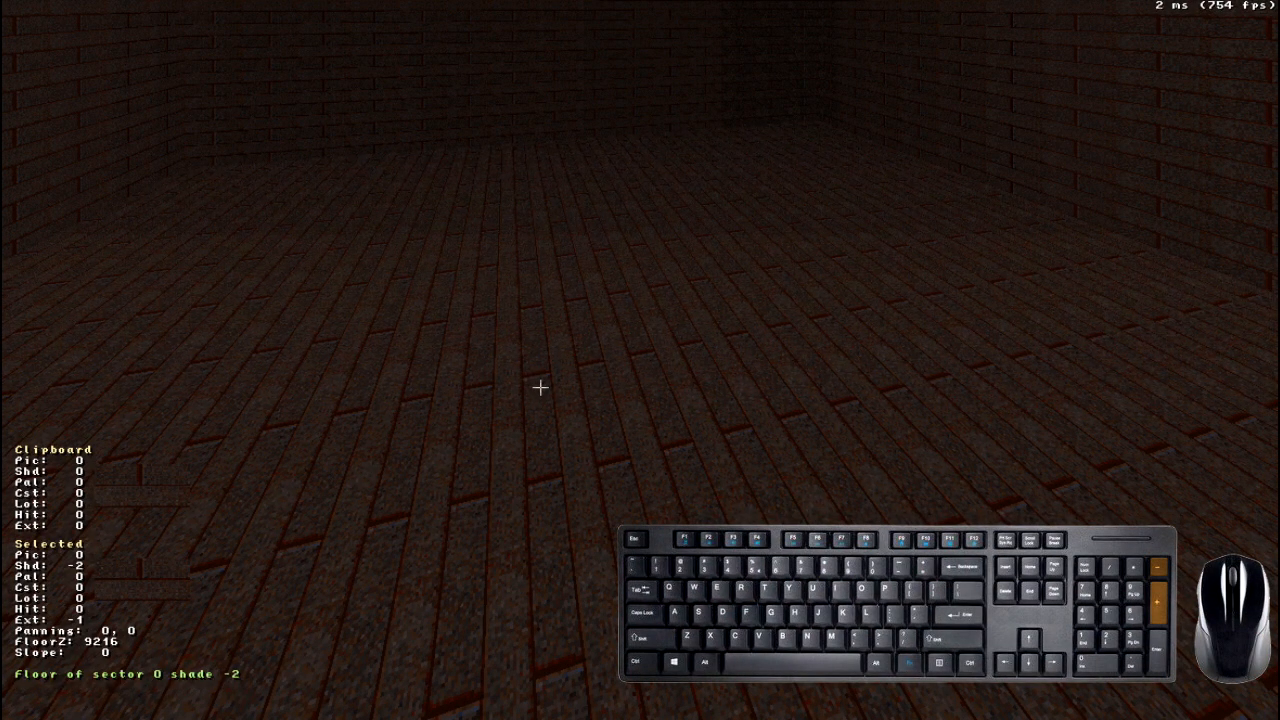
key(KP_Subtract)
key(KP_Subtract)
key(KP_Subtract)
key(KP_Subtract)
key(KP_Subtract)
key(KP_Subtract)
key(KP_Subtract)
key(KP_Subtract)
key(KP_Subtract)
key(KP_Add)
key(KP_Add)
key(KP_Add)
key(KP_Add)
key(KP_Add)
key(KP_Add)
key(KP_Add)
key(KP_Add)
key(KP_Add)
key(KP_Add)
key(KP_Add)
key(KP_Add)
key(KP_Add)
key(KP_Subtract)
key(KP_Subtract)
key(KP_Subtract)
key(KP_Subtract)
key(KP_Subtract)
key(KP_Subtract)
key(KP_Subtract)
key(KP_Subtract)
key(KP_Add)
key(KP_Add)
key(KP_Add)
key(KP_Add)
key(KP_Add)
key(KP_Add)
key(KP_Add)
key(KP_Add)
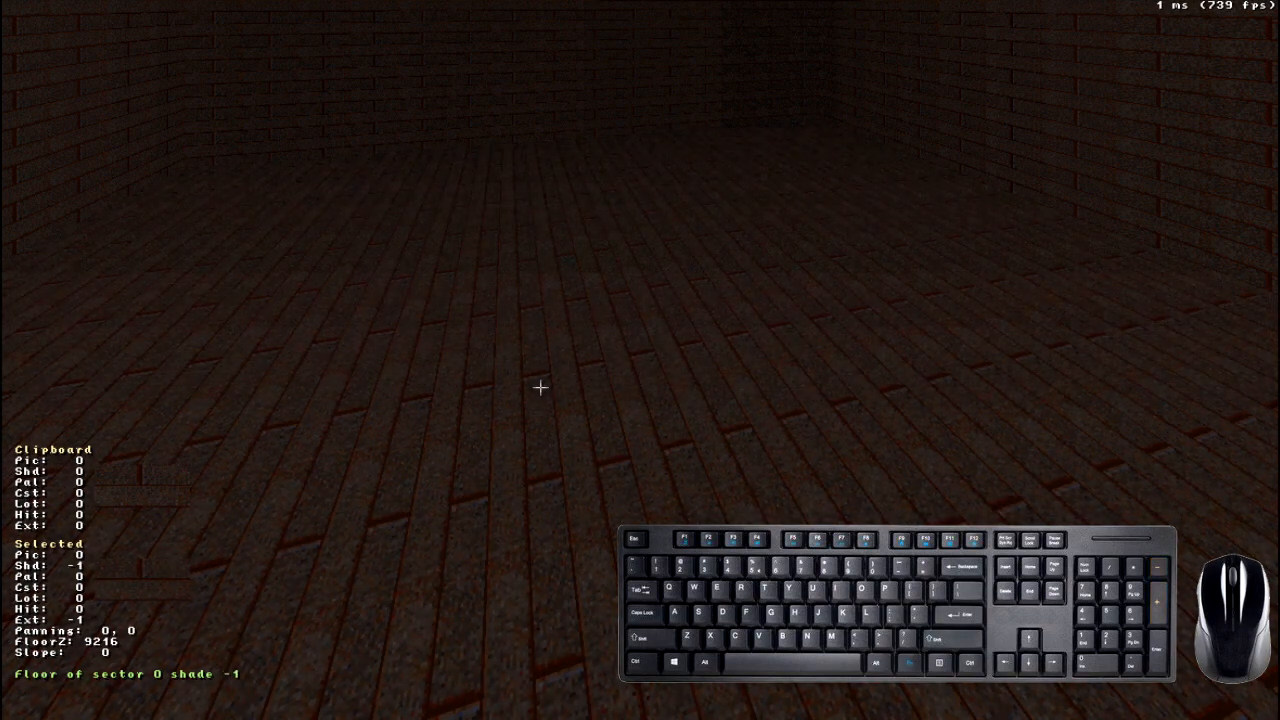
- Swing the floor's shade through 6, -3 and 14, and bring it back to 0
scroll(503, 468, down, 11)
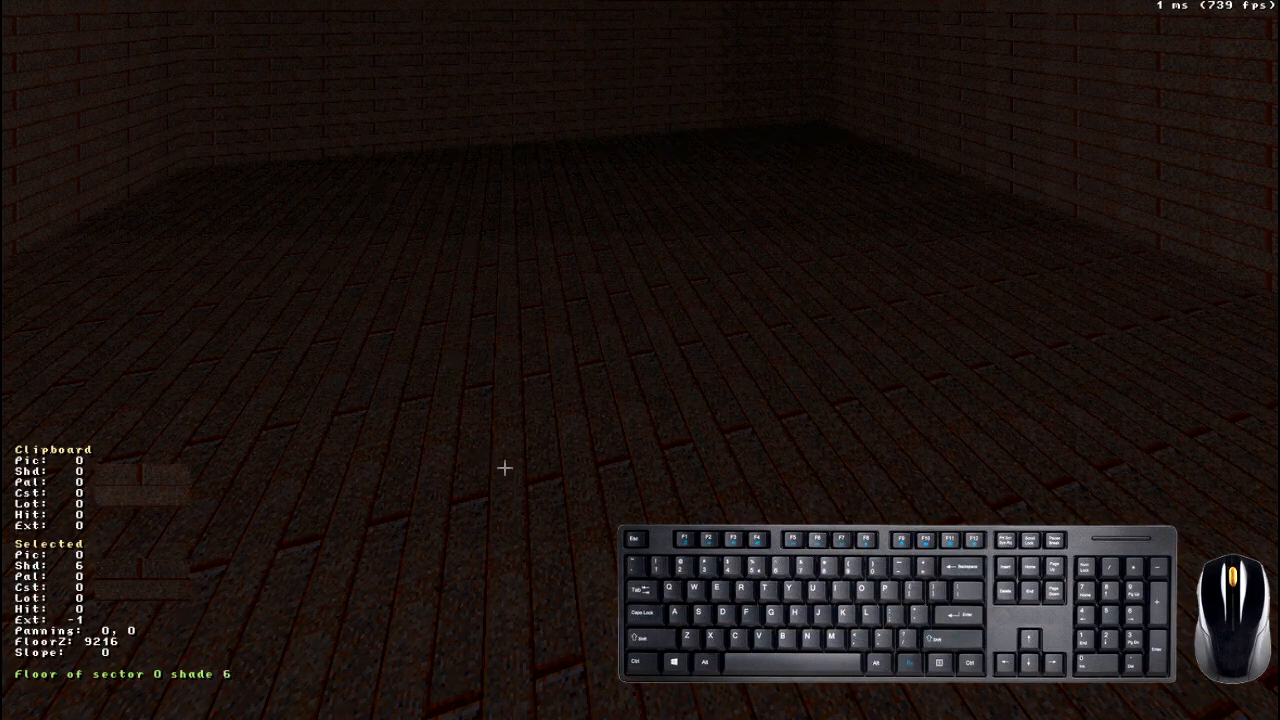
scroll(537, 464, up, 13)
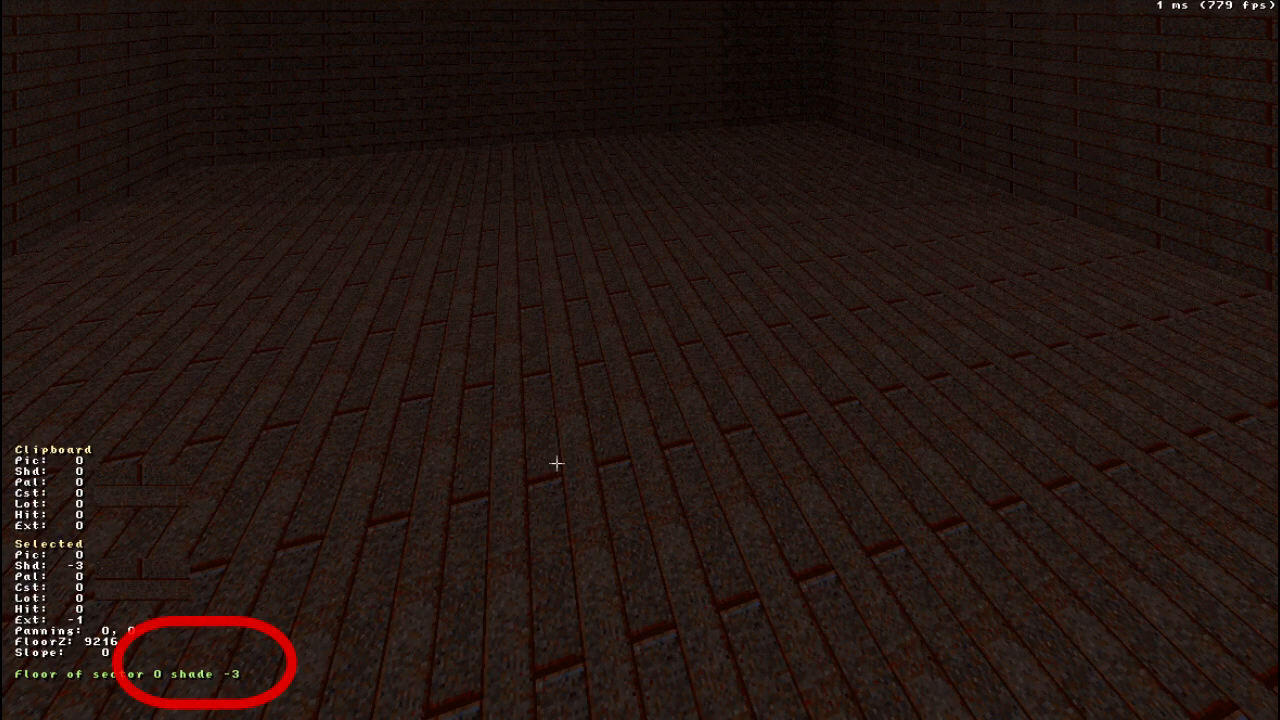
scroll(556, 463, down, 5)
scroll(556, 463, up, 8)
scroll(559, 469, up, 10)
scroll(559, 469, down, 20)
scroll(559, 469, down, 20)
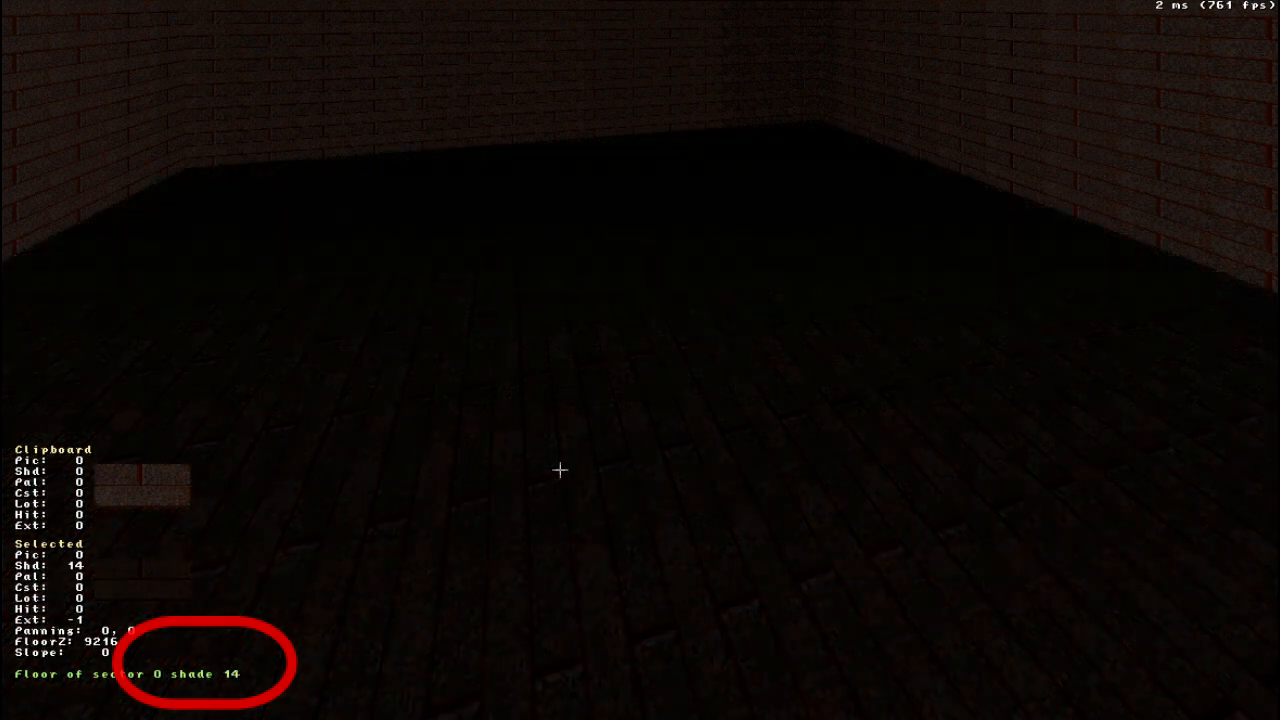
scroll(559, 469, up, 9)
scroll(559, 469, up, 20)
scroll(559, 469, down, 9)
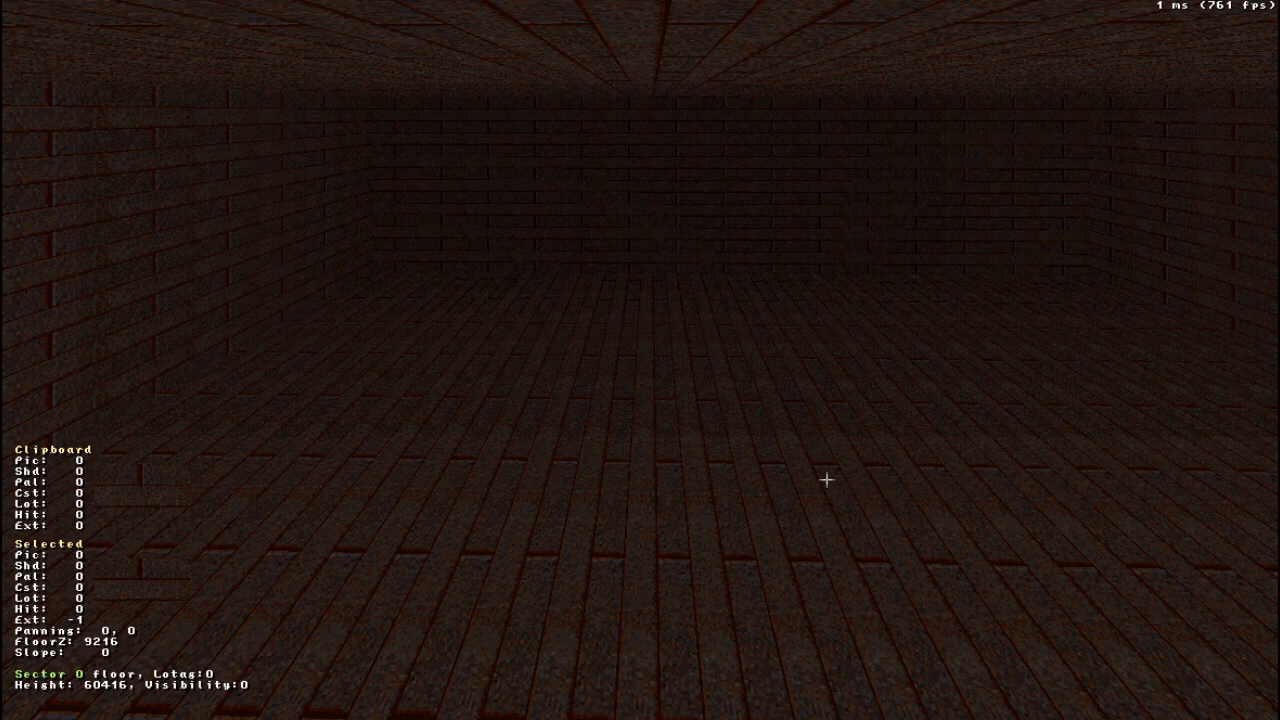
- Open the tile browser for the floor and look through the available textures from beginning to end
drag(843, 466, 843, 466)
right_drag(836, 444, 835, 447)
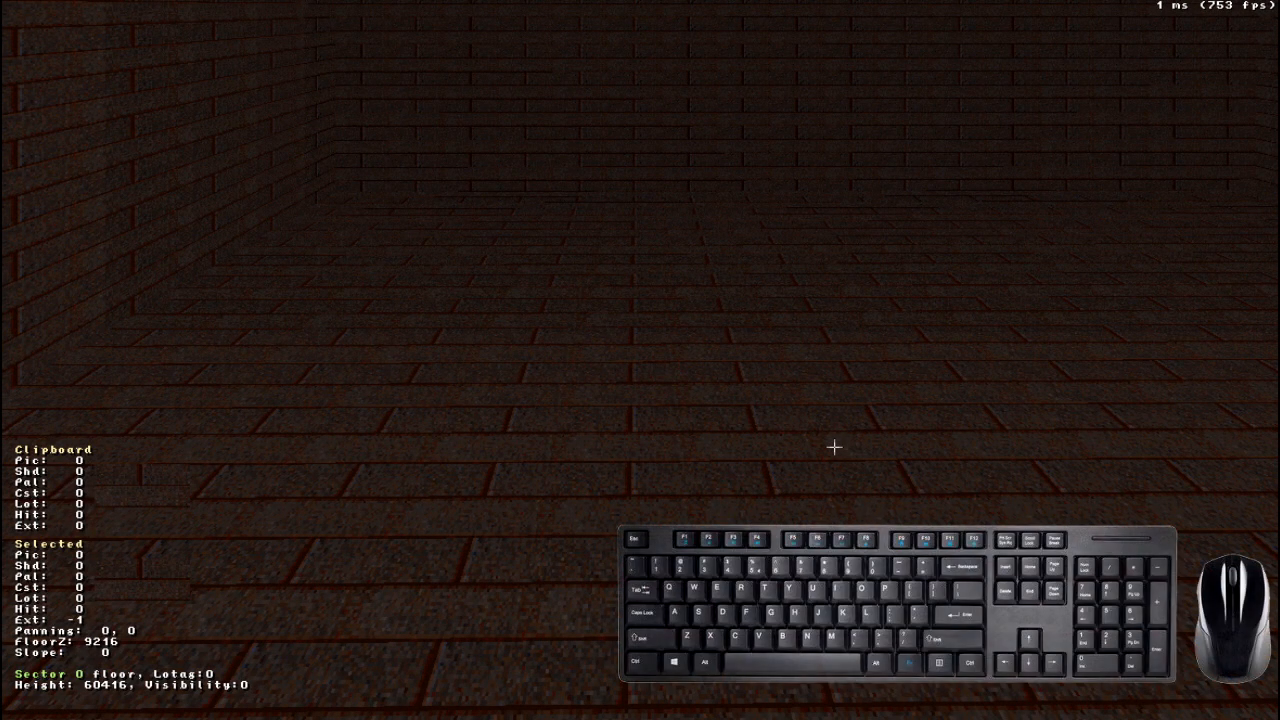
key(v)
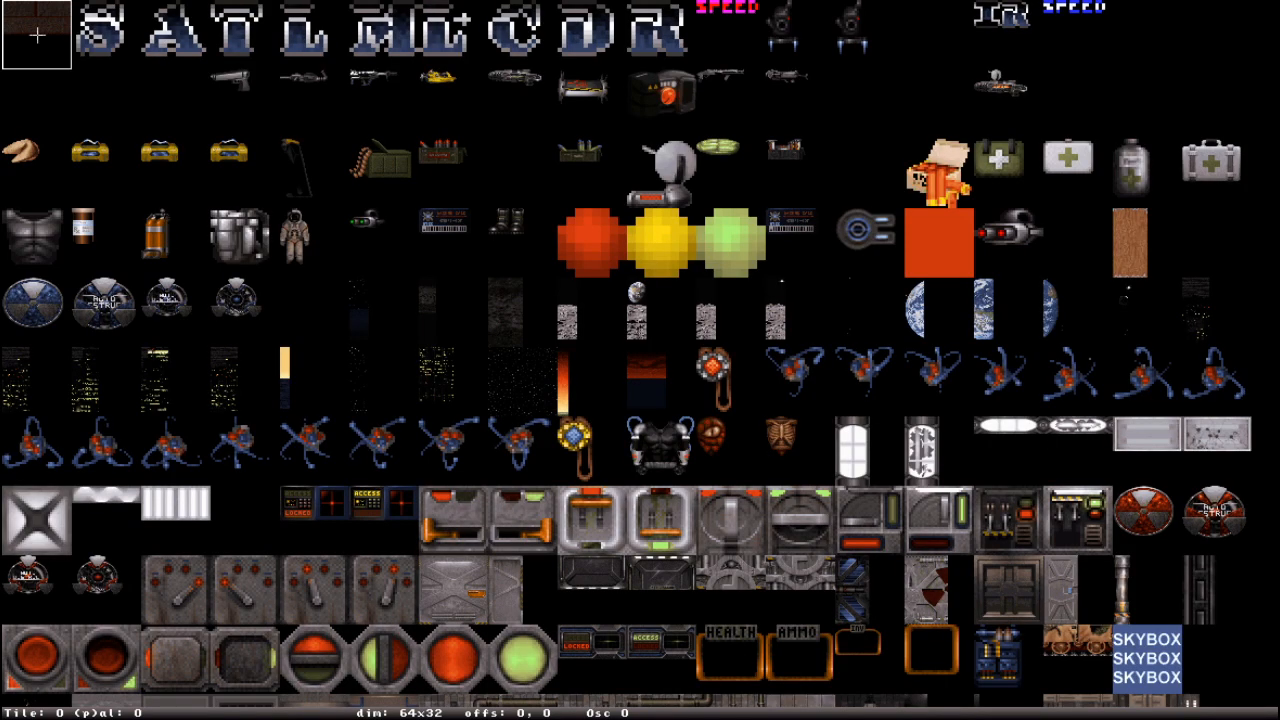
scroll(590, 407, down, 6)
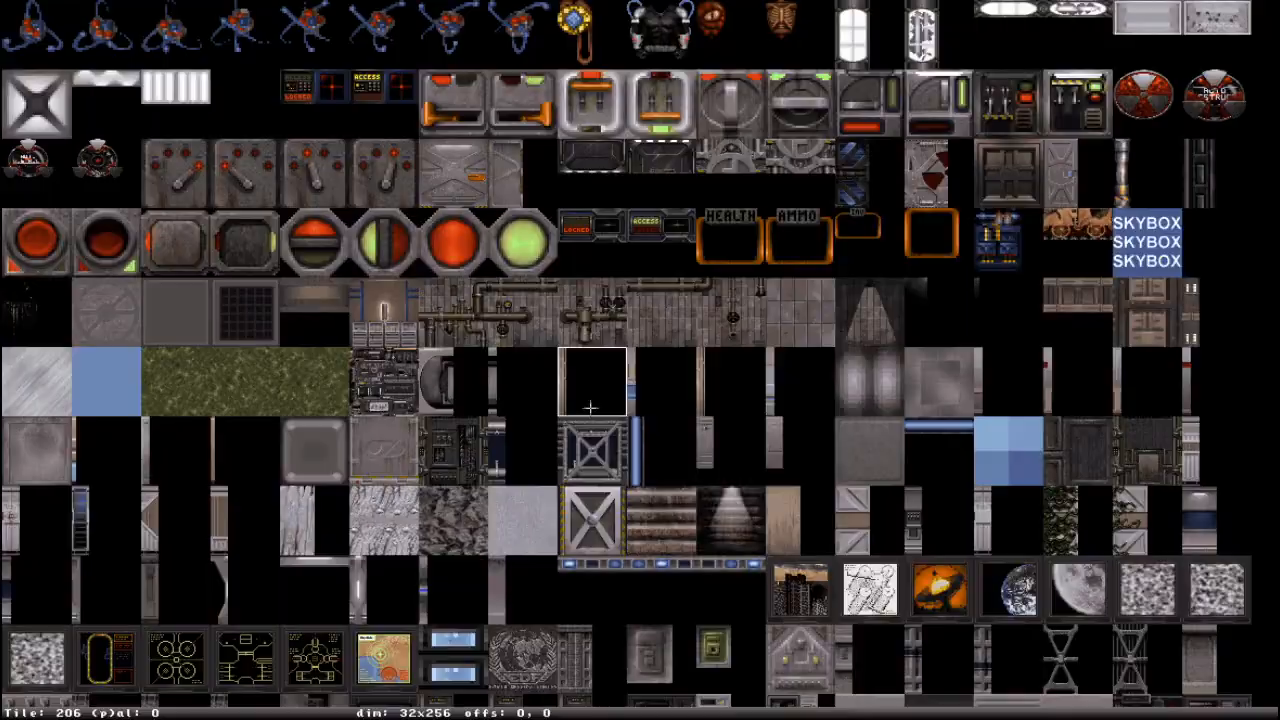
scroll(590, 407, down, 20)
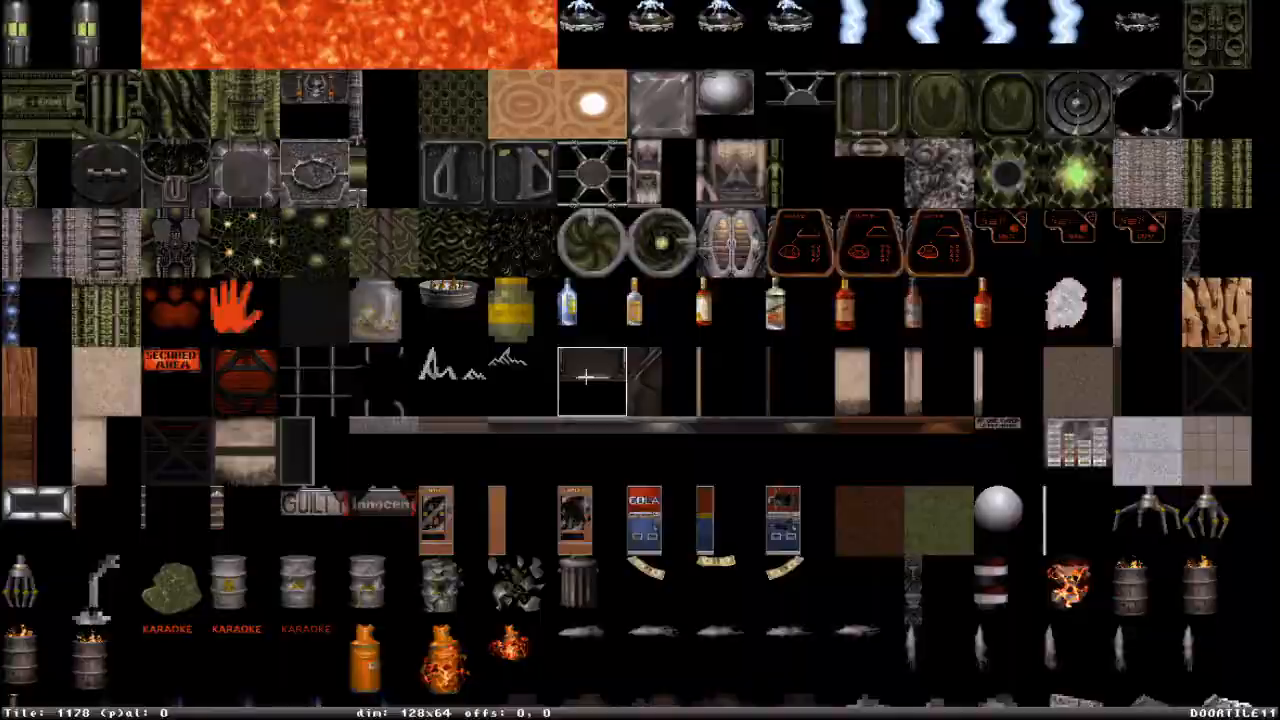
scroll(590, 376, up, 20)
scroll(665, 30, down, 2)
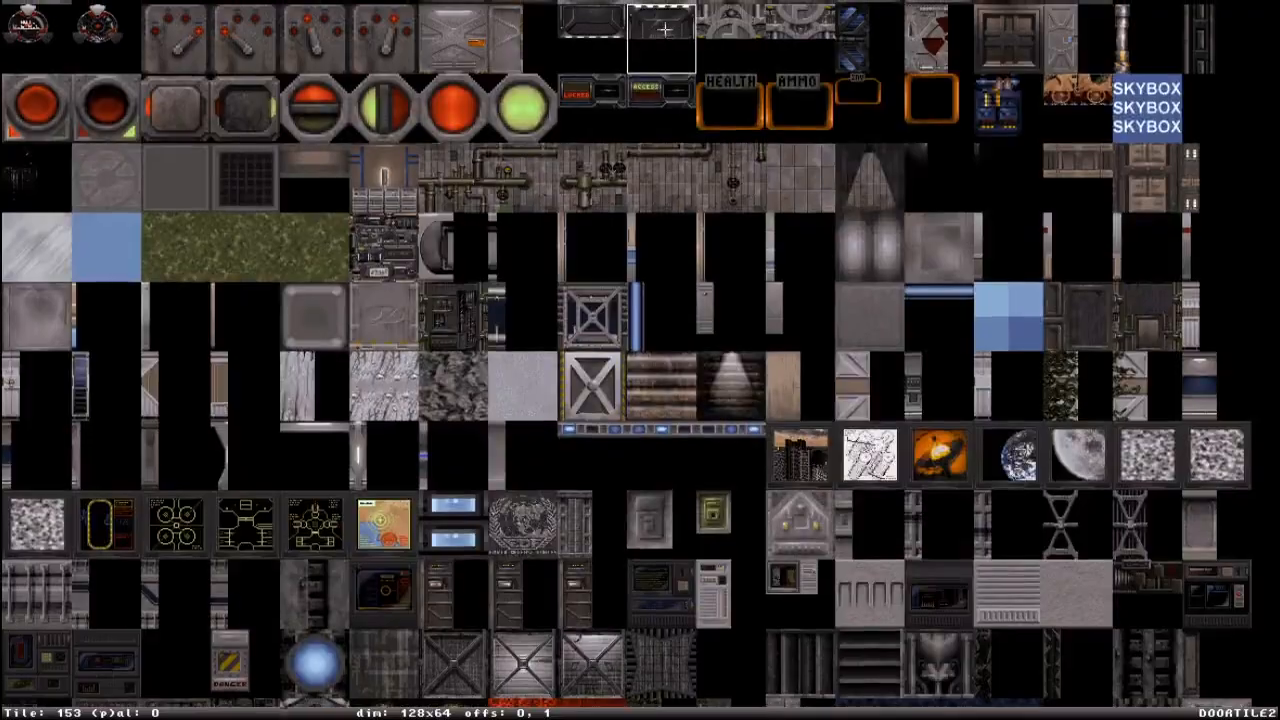
scroll(665, 38, down, 20)
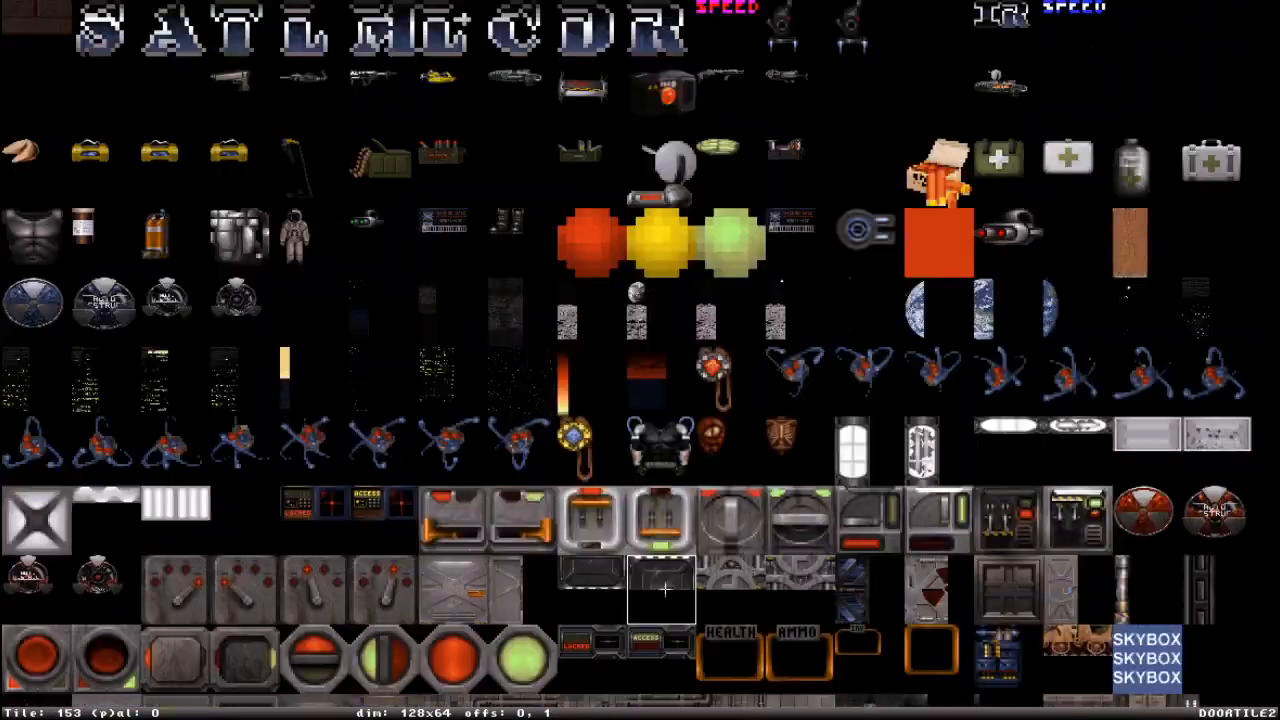
scroll(665, 14, down, 20)
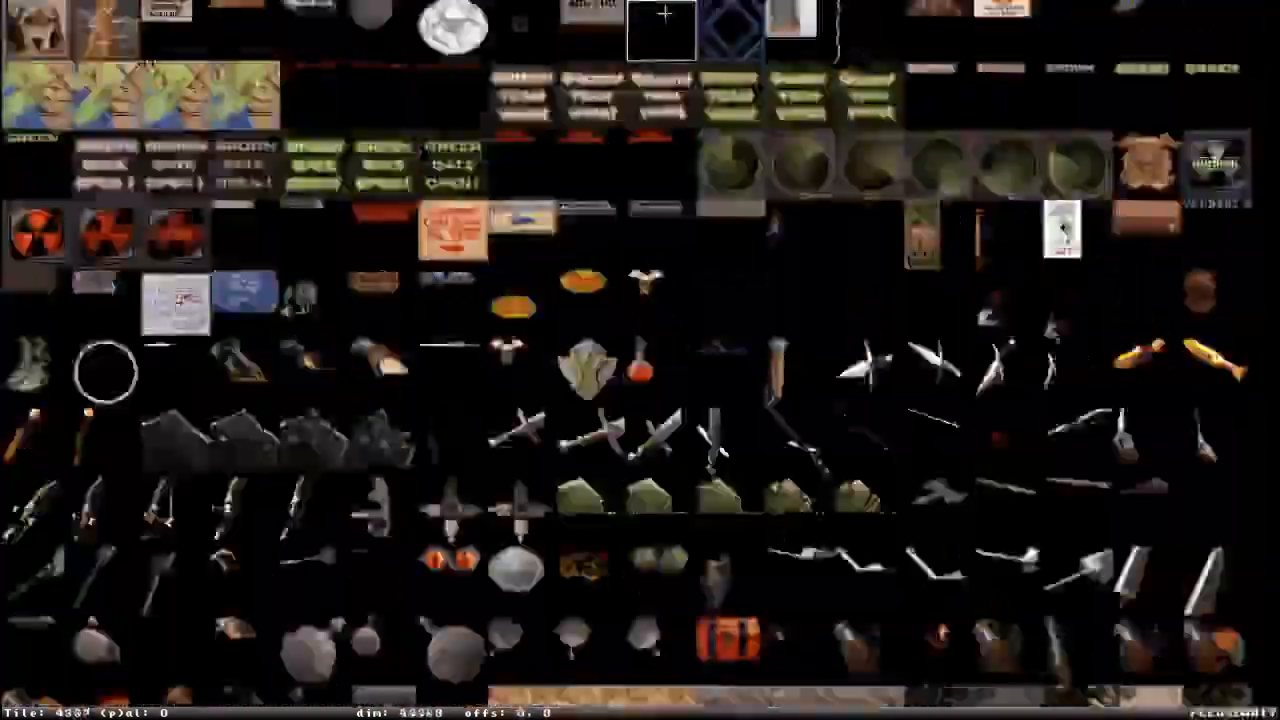
scroll(665, 14, down, 20)
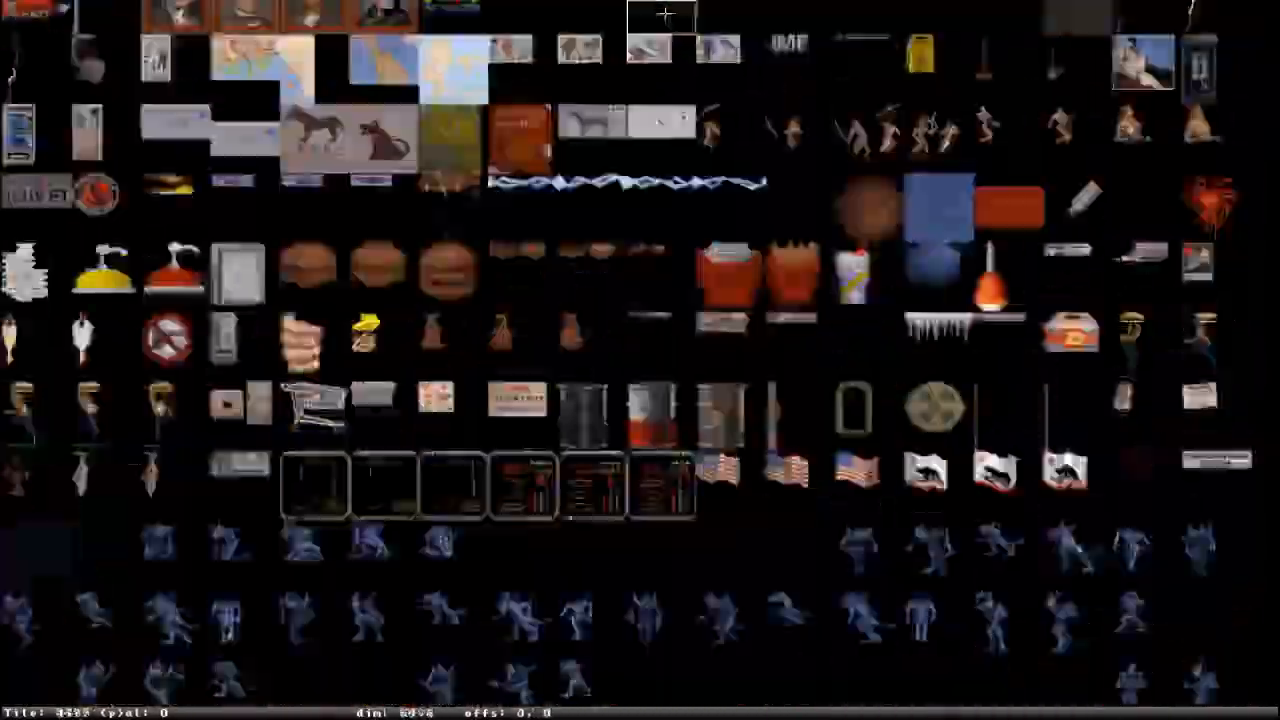
scroll(665, 708, up, 20)
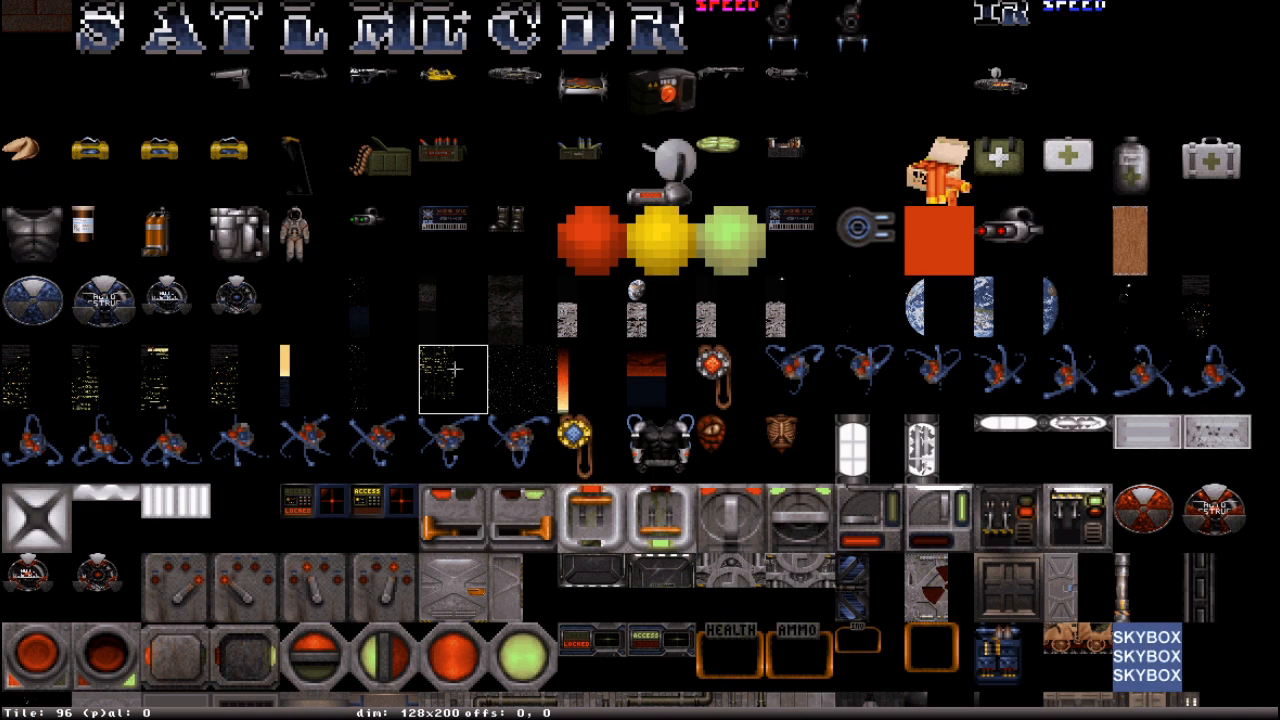
- Go to tile 17321 and apply it as the floor texture
key(g)
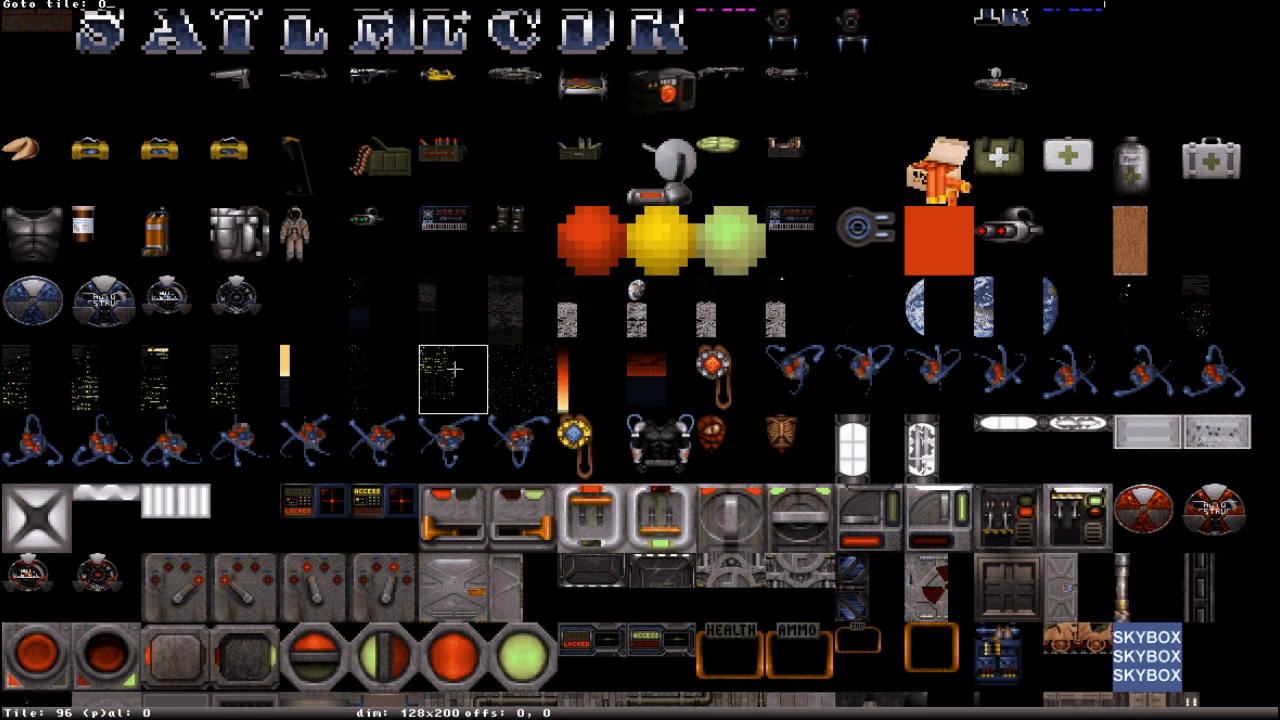
text(7321)
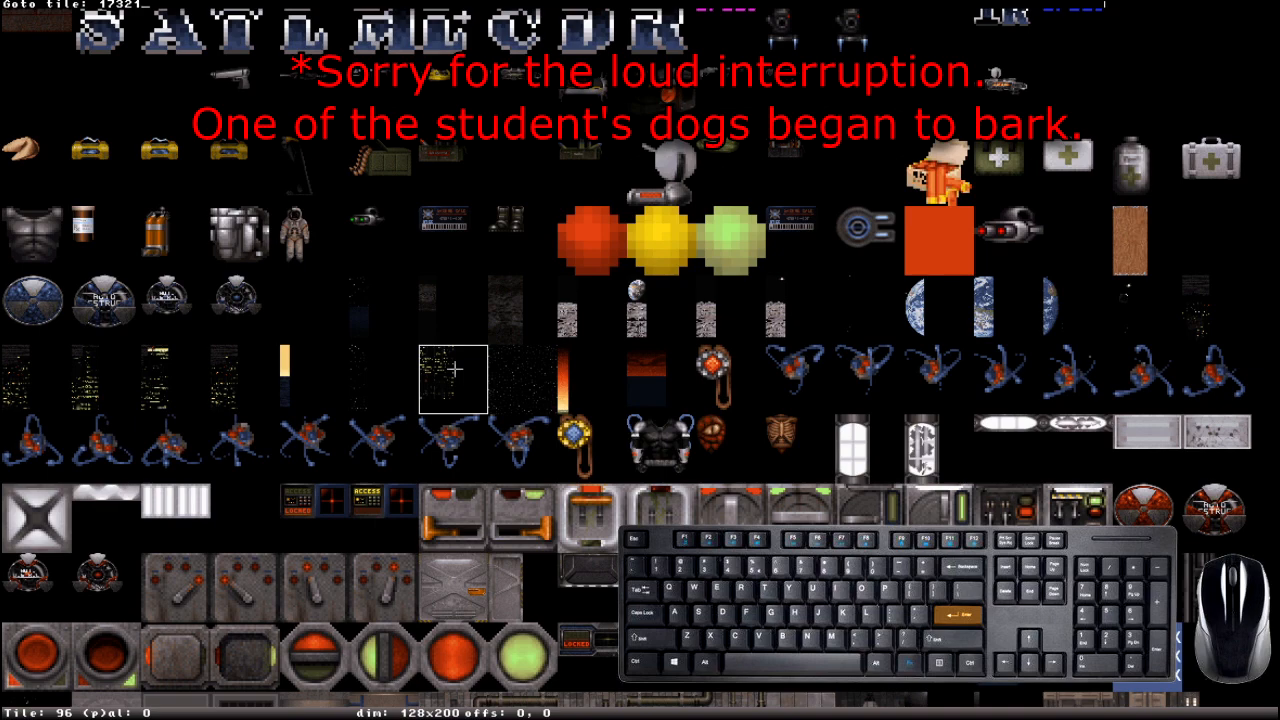
key(Return)
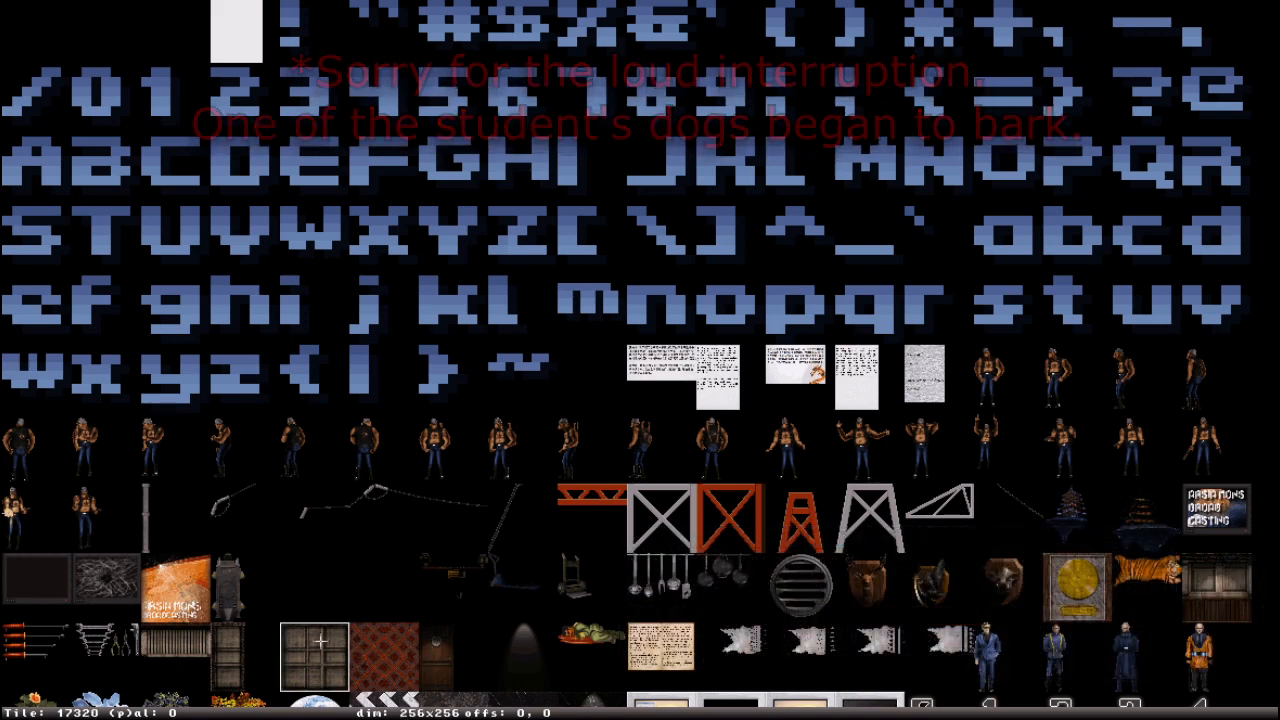
scroll(401, 676, down, 5)
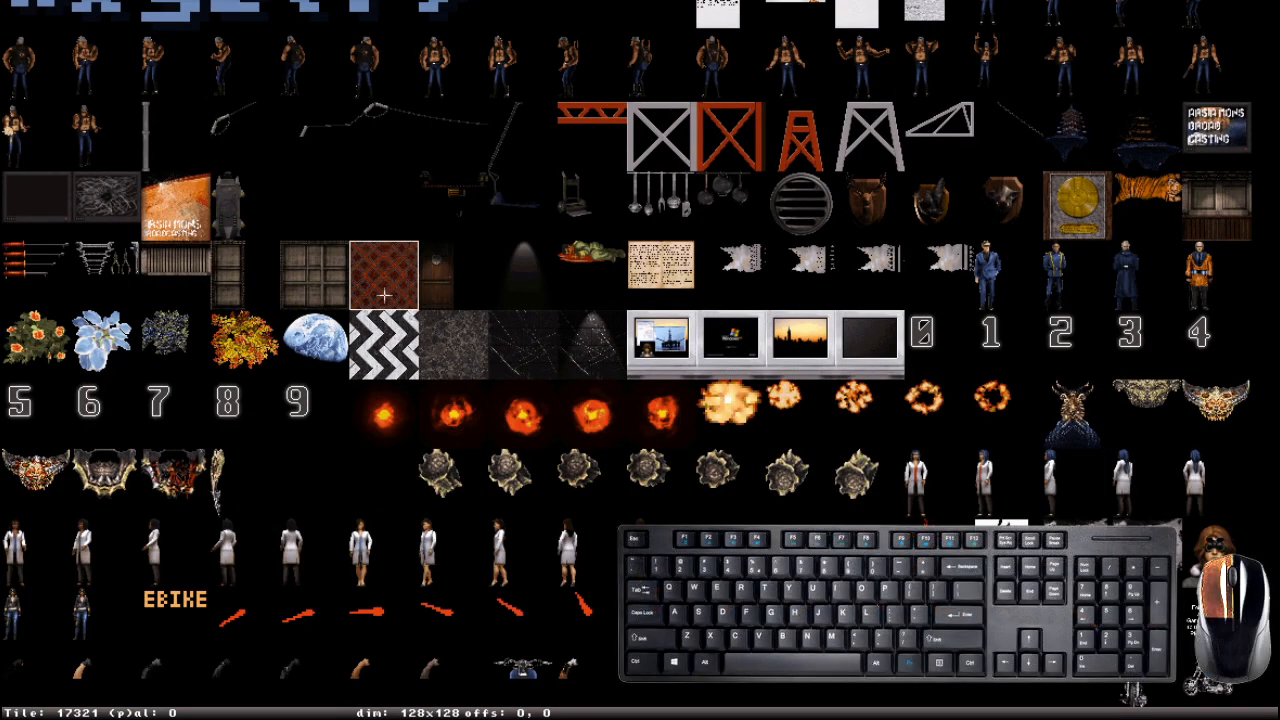
click(384, 295)
- Look around the retextured room and copy the floor's texture to the clipboard
right_drag(824, 472, 824, 472)
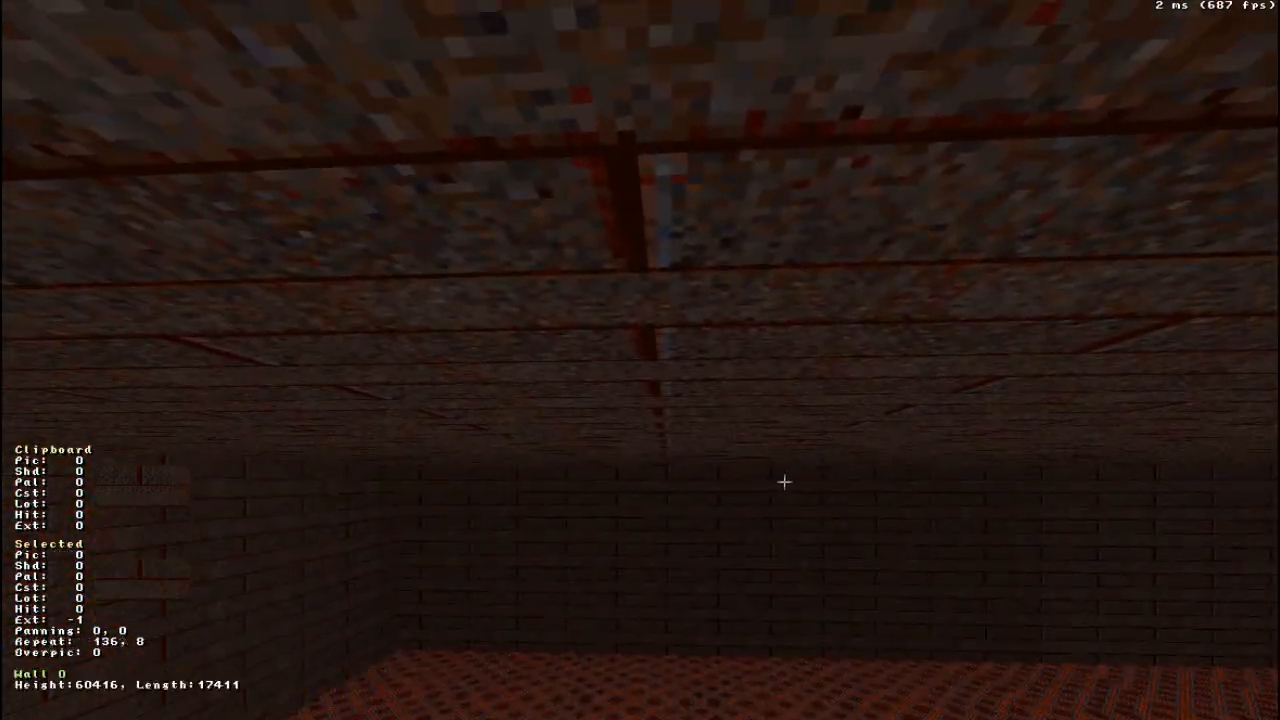
right_drag(872, 518, 872, 518)
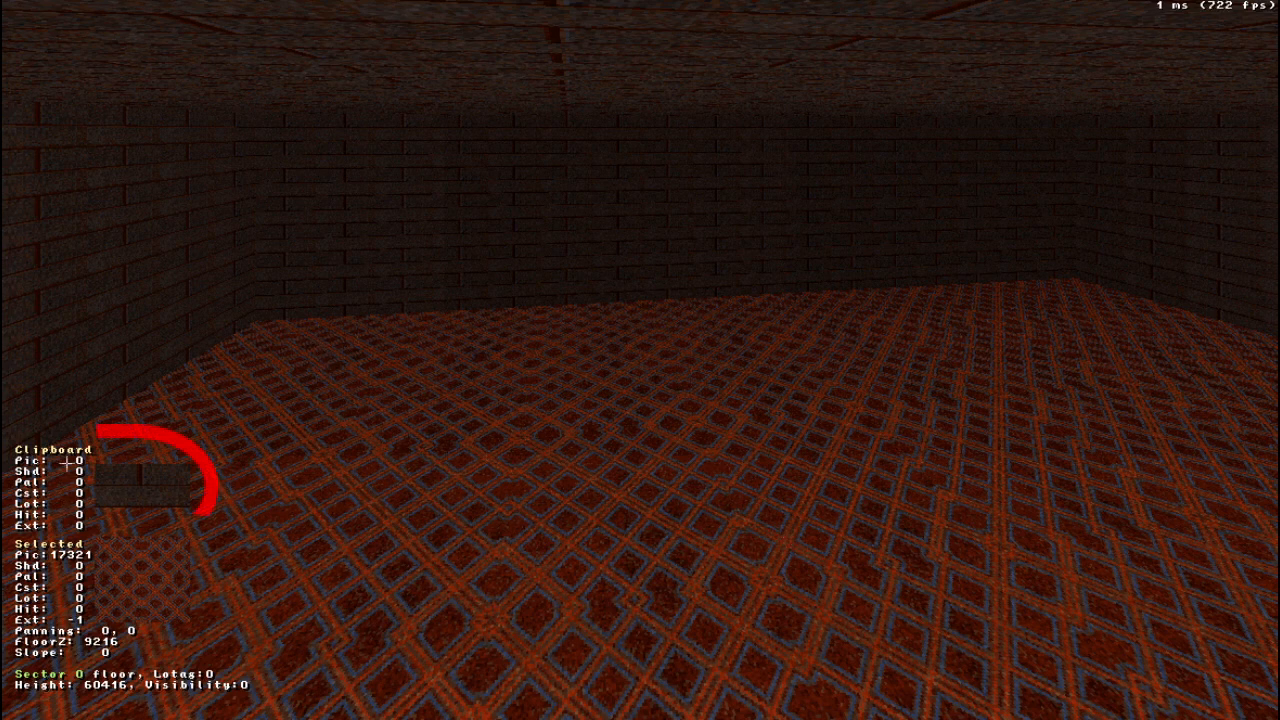
middle_drag(721, 583, 690, 600)
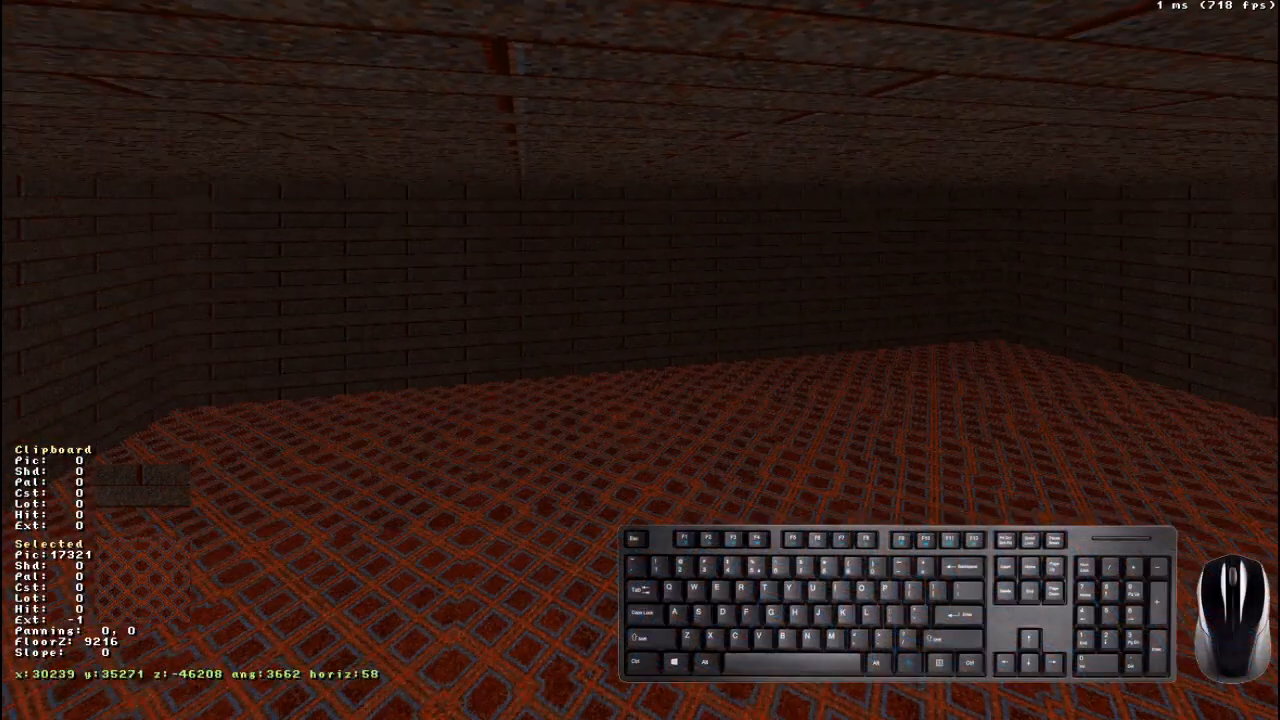
key(Tab)
key(Tab)
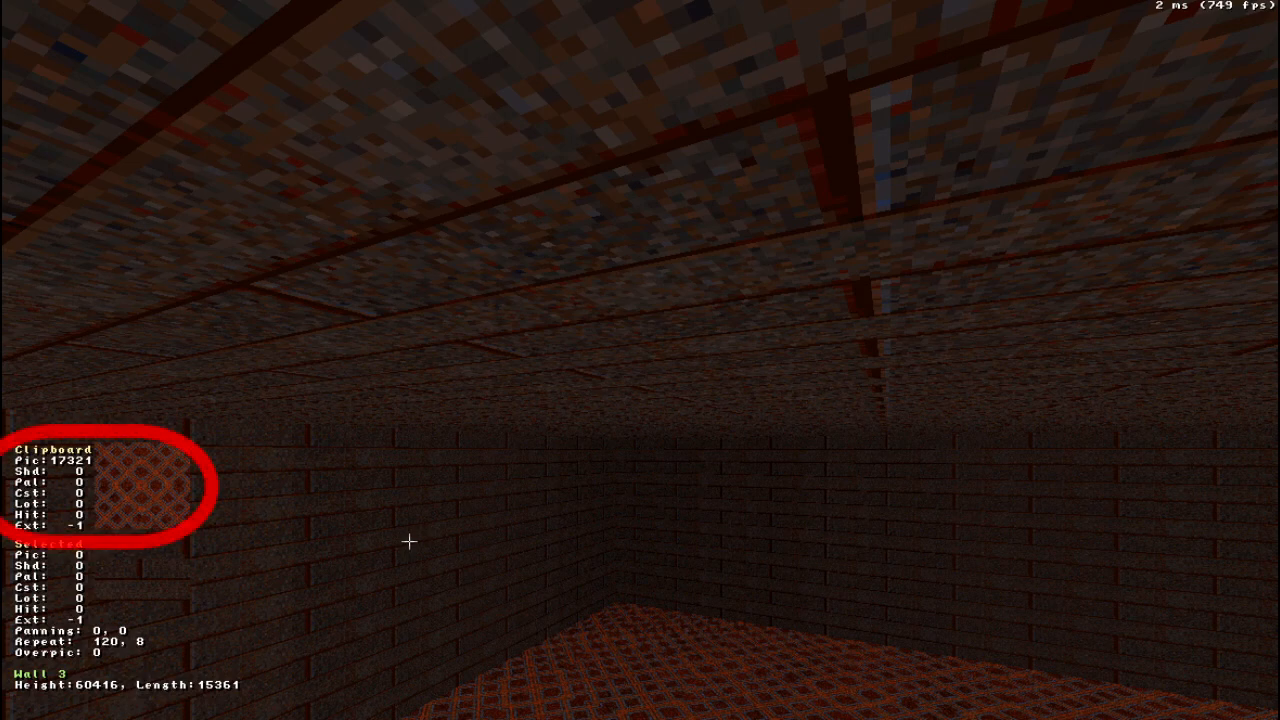
- Paste the copied tile 17321 onto the walls of the room one after another
right_drag(409, 541, 409, 541)
drag(428, 541, 428, 541)
right_drag(428, 541, 428, 541)
drag(428, 541, 428, 541)
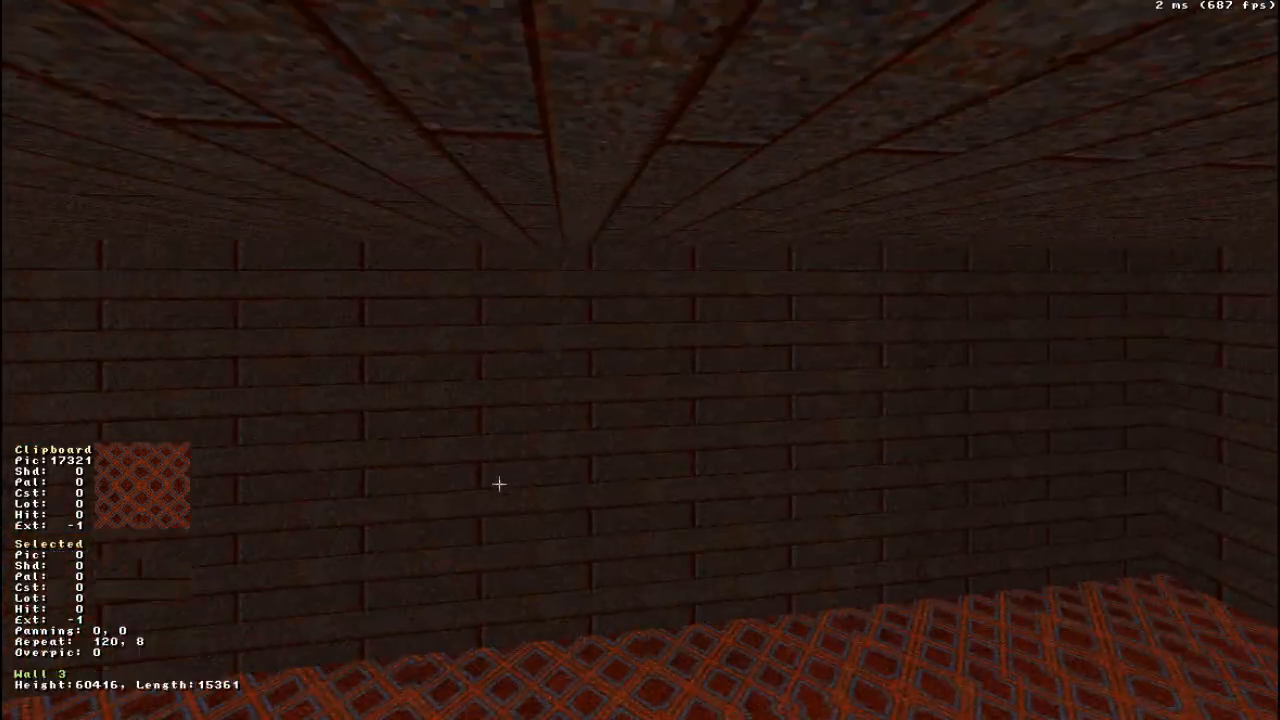
right_drag(460, 457, 459, 457)
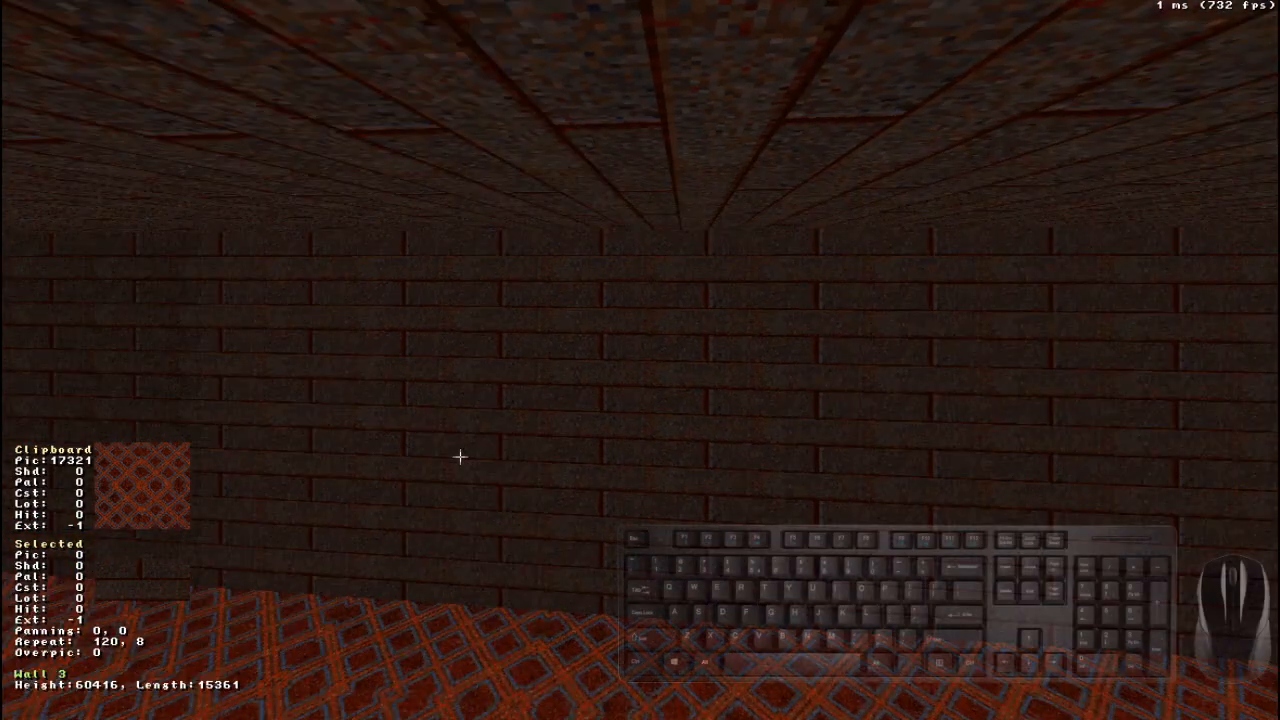
key(Return)
right_drag(460, 457, 460, 457)
drag(460, 457, 457, 457)
right_drag(491, 443, 503, 458)
key(Return)
key(Return)
right_drag(623, 486, 643, 478)
- Paste the copied tile 17321 onto the ceiling
key(Return)
middle_drag(643, 478, 643, 478)
right_drag(643, 478, 676, 453)
key(Return)
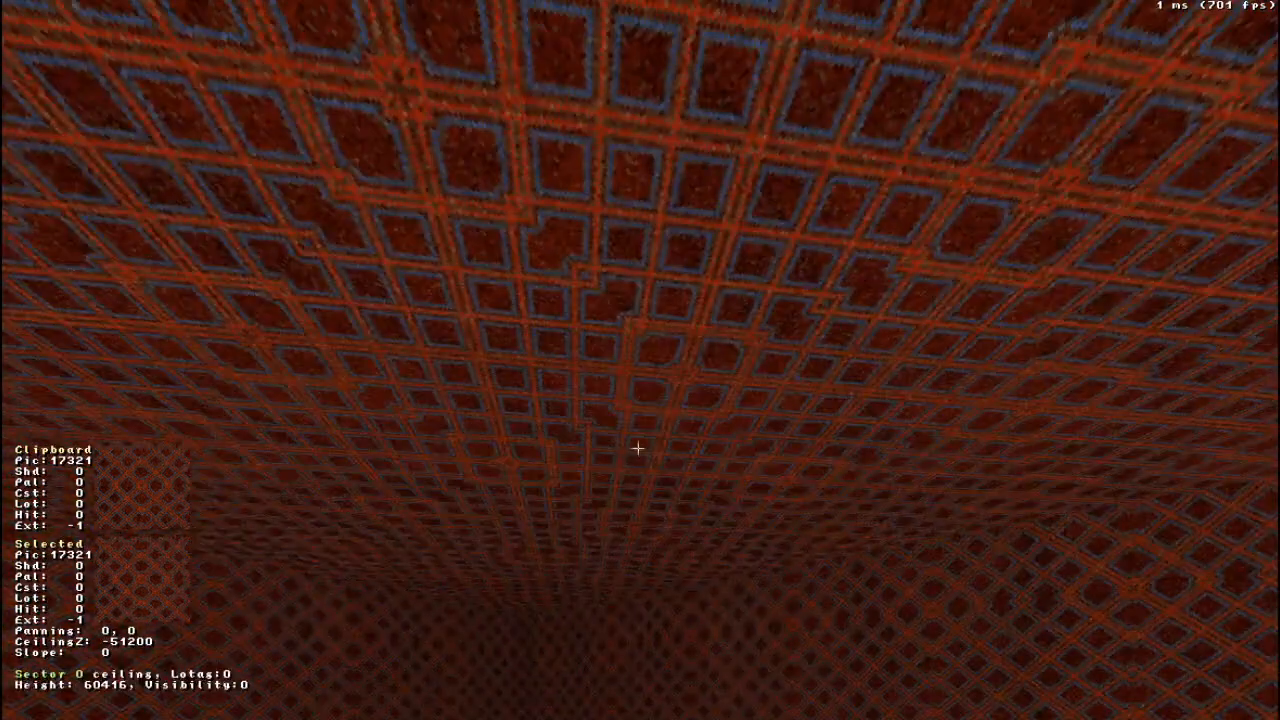
- Undo the texture pastes on the ceiling and the walls
key(ctrl+z)
right_drag(511, 409, 511, 409)
key(ctrl+z)
key(ctrl+z)
right_drag(576, 301, 509, 317)
key(ctrl+z)
click(509, 382)
- Aim at wall 0, go to tile 14248 in its tile browser and apply it as the wall texture
key(a)
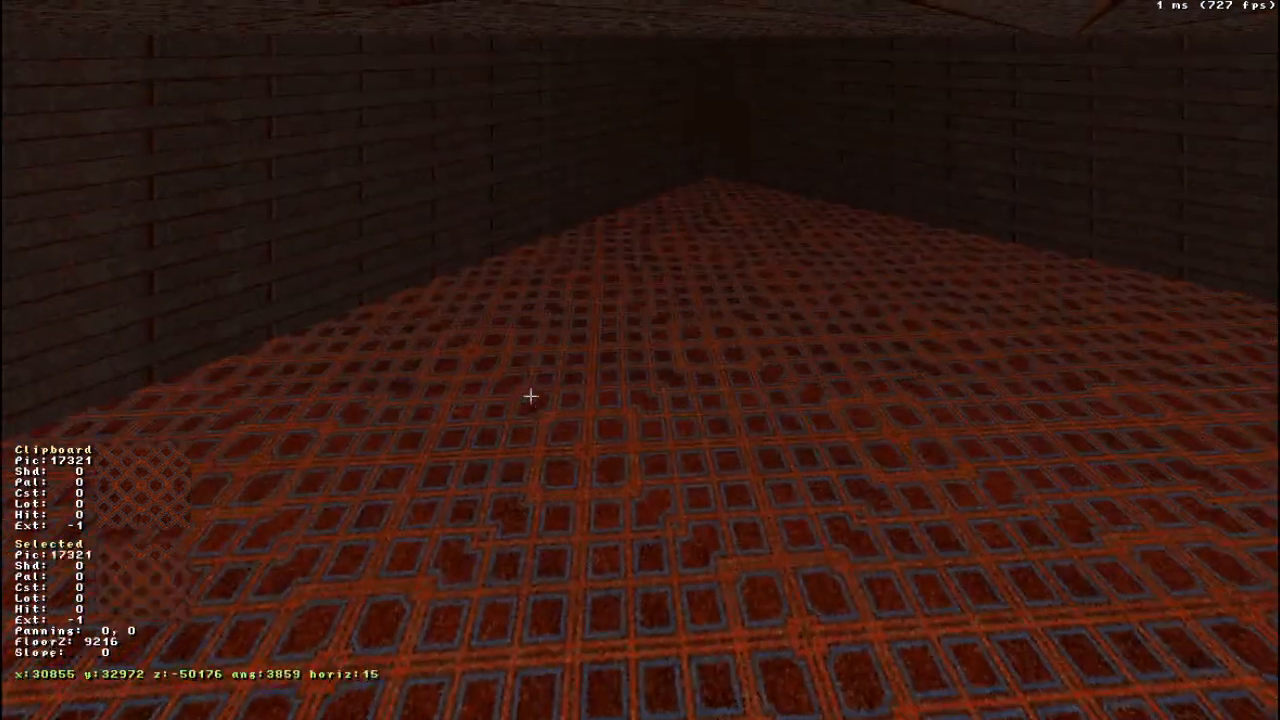
drag(530, 396, 546, 328)
right_drag(546, 328, 546, 326)
drag(546, 326, 546, 322)
key(v)
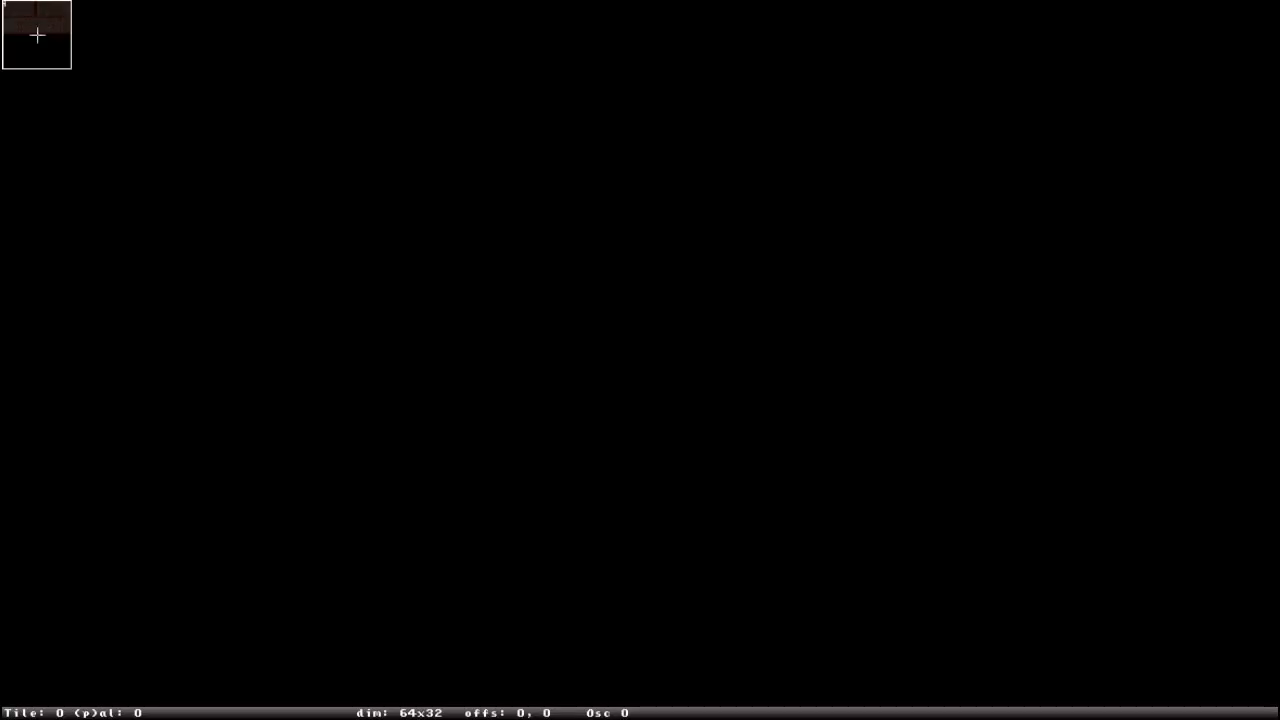
key(g)
text(14248)
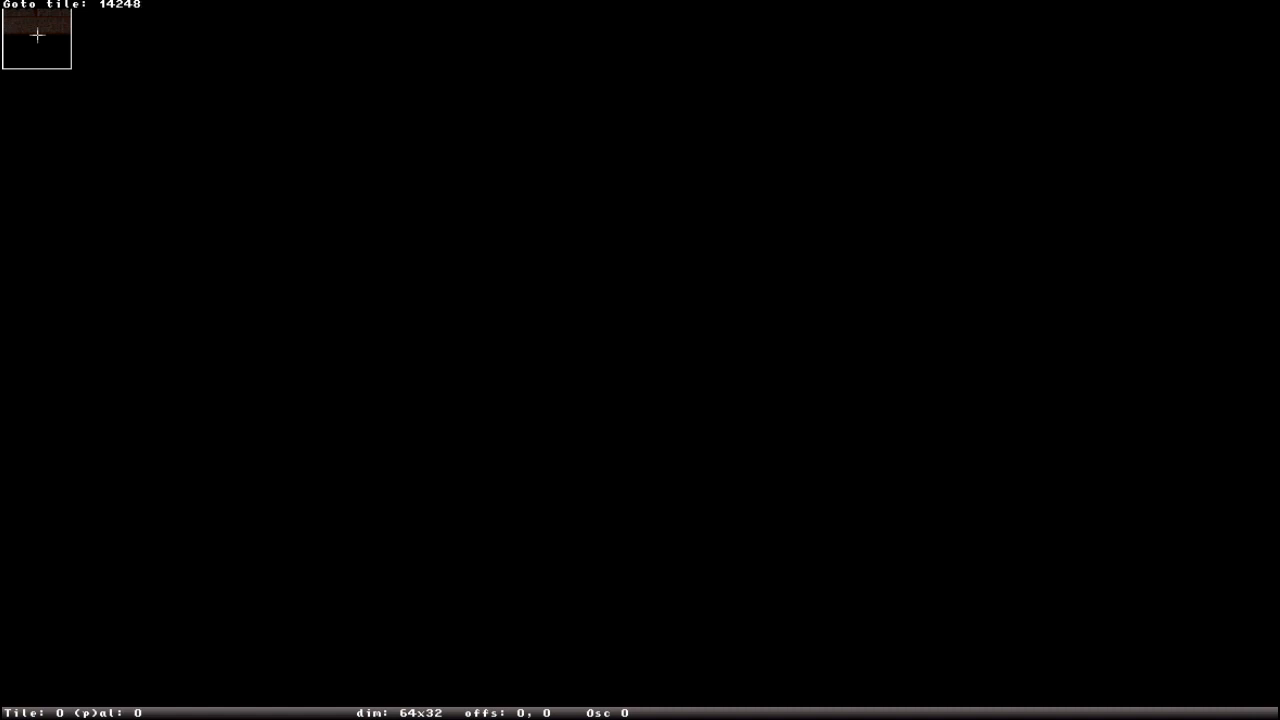
key(Return)
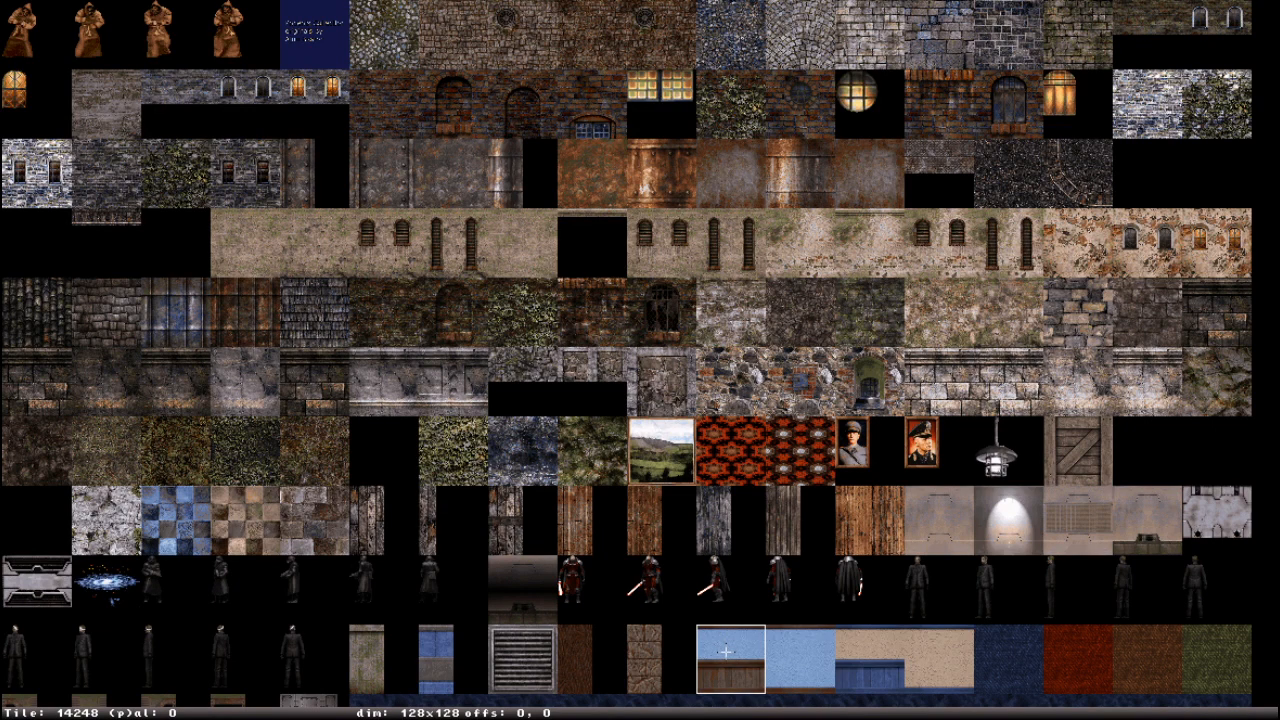
click(726, 652)
- Face the newly textured wall 0 and change its horizontal texture repeat to 152 and back down to 138
right_drag(557, 351, 558, 352)
drag(558, 352, 558, 352)
drag(773, 531, 773, 531)
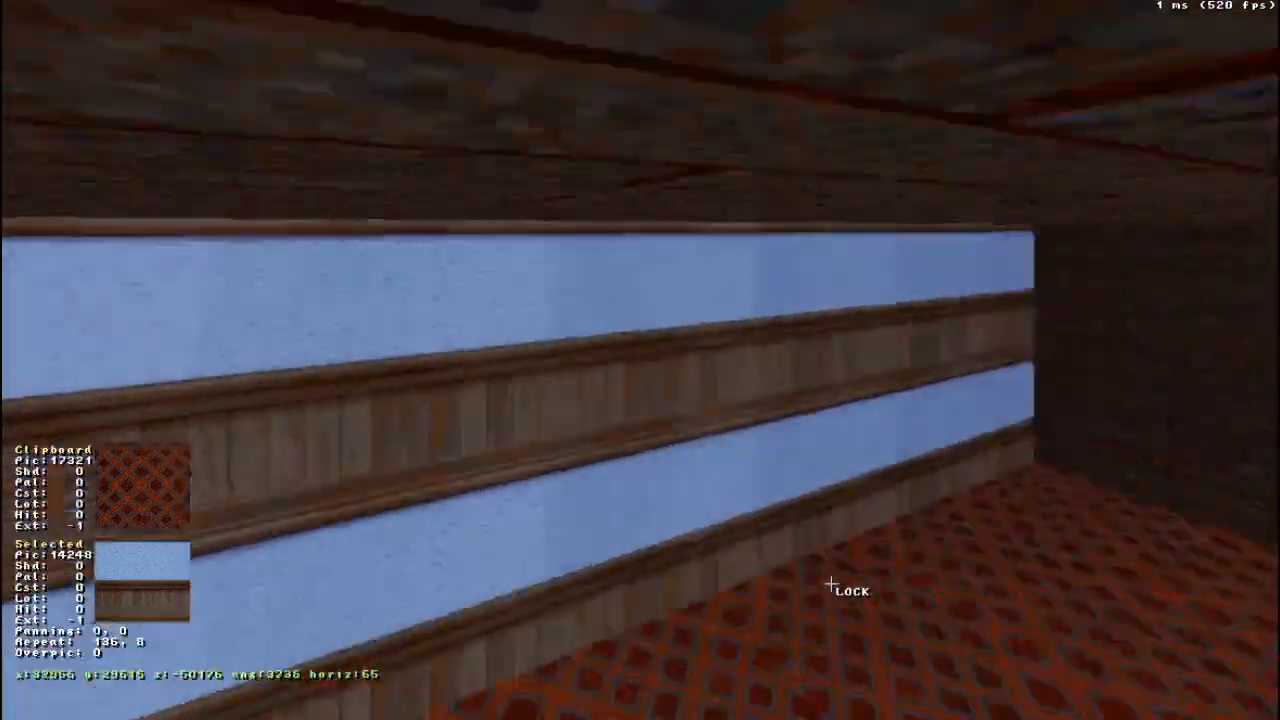
middle_drag(830, 583, 834, 483)
drag(834, 483, 834, 483)
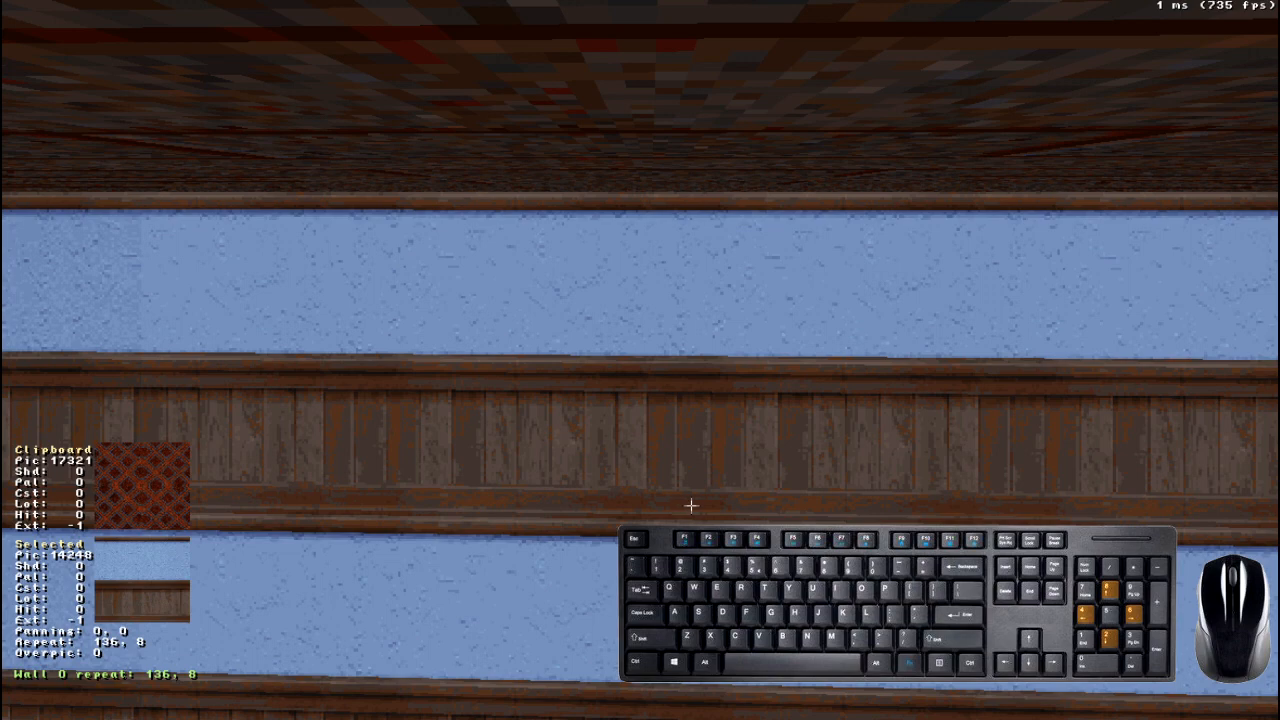
key(KP_6)
key(KP_4)
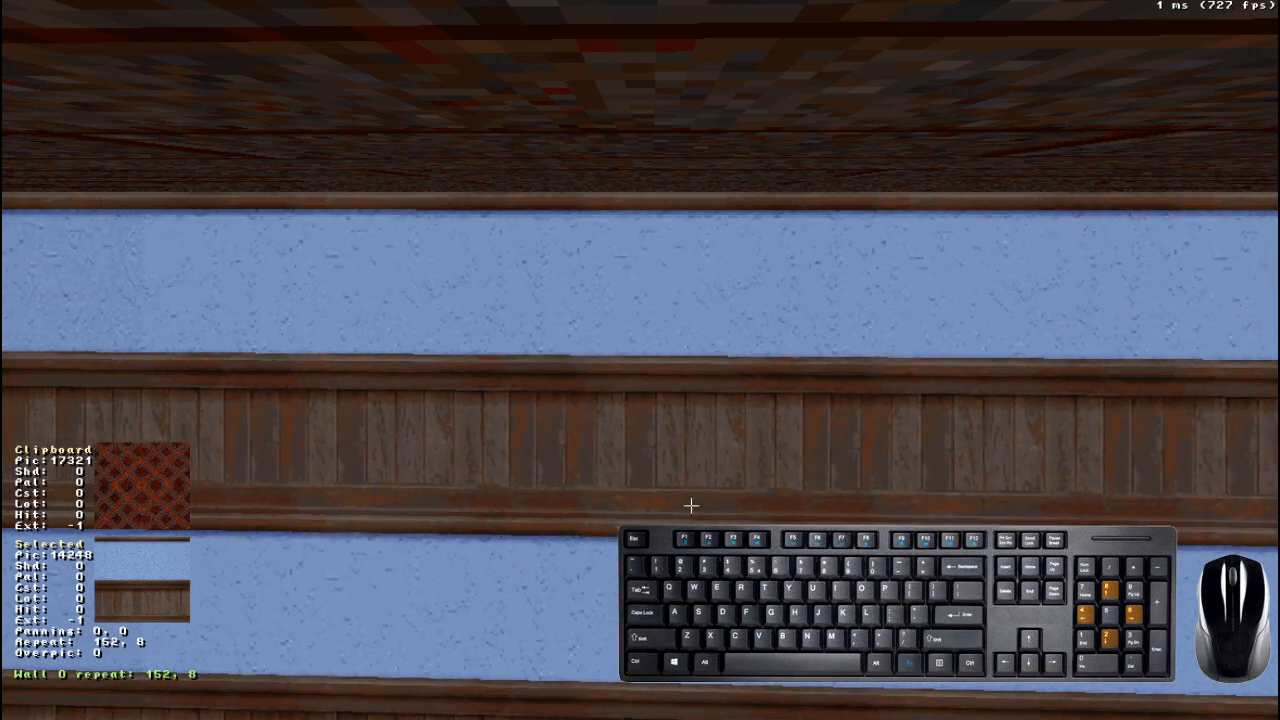
key(KP_8)
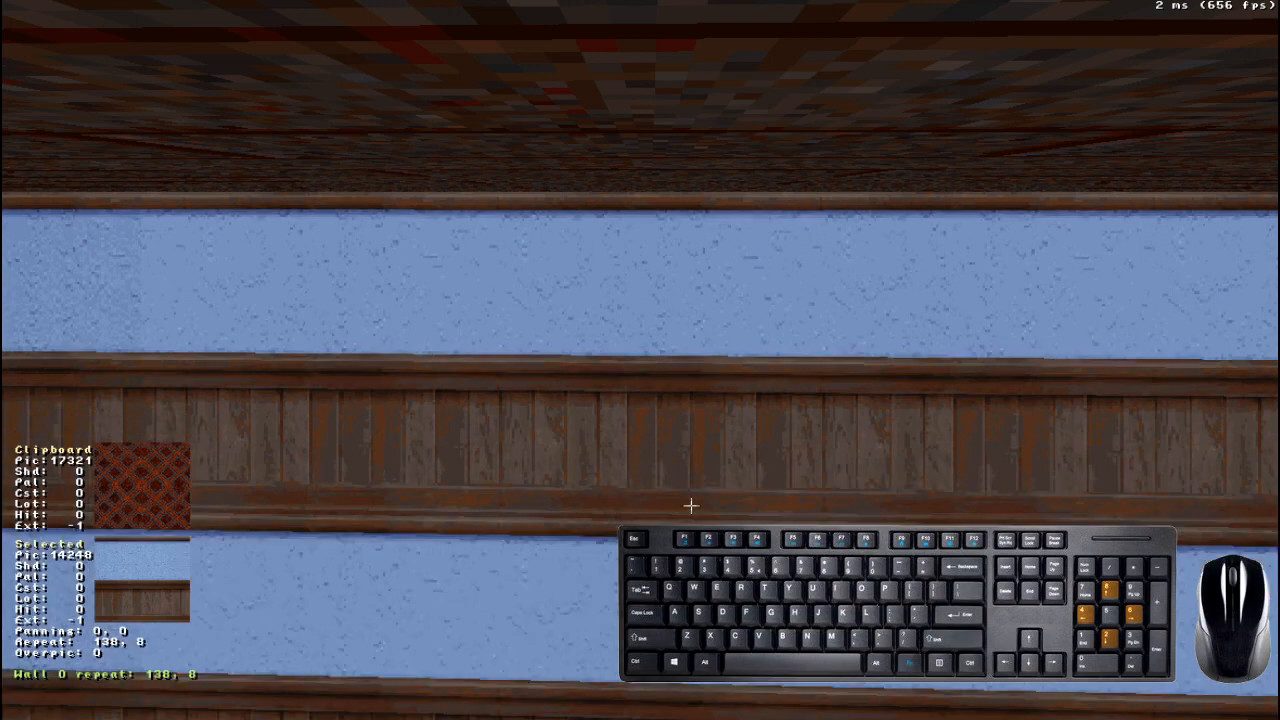
- Adjust wall 0's texture repeat vertically and horizontally, going through 138, 11 and finishing at 89, 9
key(KP_2)
key(KP_2)
key(KP_2)
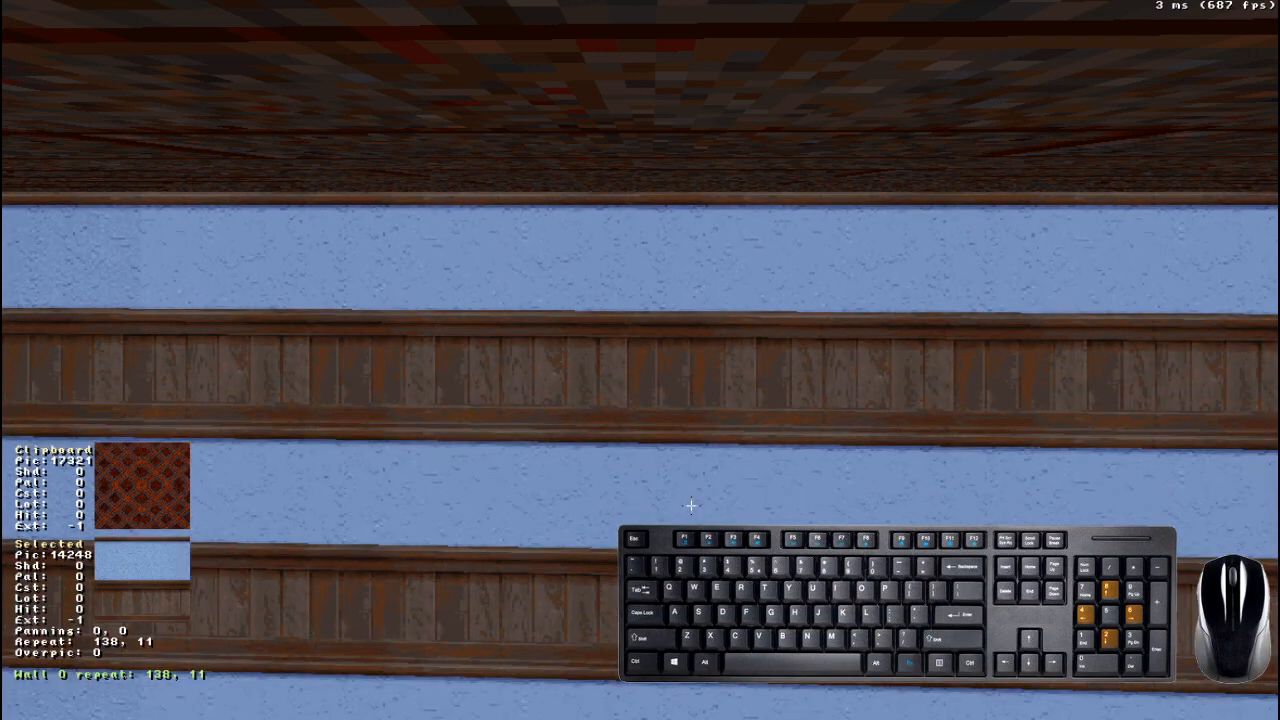
key(KP_2)
key(KP_2)
key(KP_4)
key(KP_4)
key(KP_4)
key(KP_4)
key(KP_4)
key(KP_4)
key(KP_4)
key(KP_4)
key(KP_4)
key(KP_4)
key(KP_4)
key(KP_4)
key(KP_4)
key(KP_4)
key(KP_4)
key(KP_4)
key(KP_4)
key(KP_4)
key(KP_4)
key(KP_4)
key(KP_6)
key(KP_6)
key(KP_6)
key(KP_6)
key(KP_6)
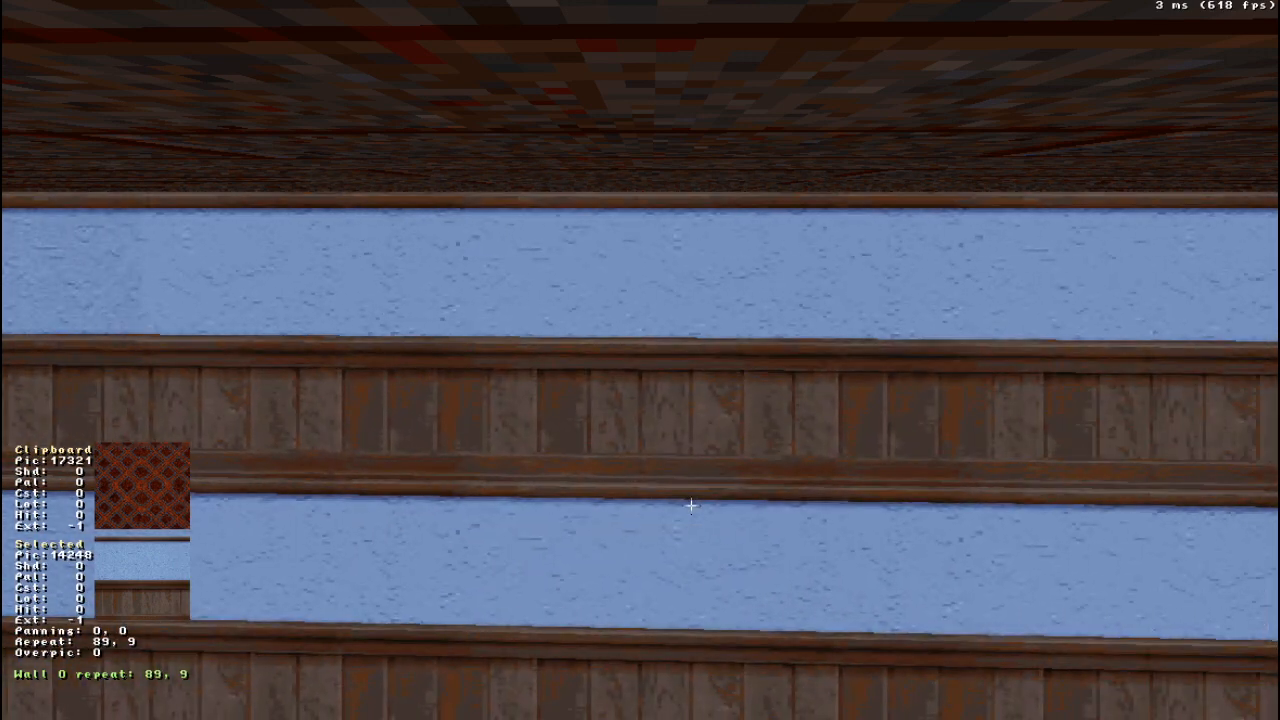
- Raise wall 0's horizontal texture repeat to 162, keeping the vertical repeat at 9
key(KP_6)
key(KP_6)
key(KP_6)
key(KP_6)
key(KP_6)
key(KP_6)
key(KP_6)
key(KP_6)
key(KP_6)
key(KP_6)
key(KP_6)
key(KP_6)
key(KP_6)
key(KP_6)
key(KP_6)
key(KP_6)
key(KP_6)
key(KP_6)
key(KP_6)
key(KP_6)
key(KP_6)
key(KP_6)
key(KP_6)
key(KP_6)
key(KP_6)
key(KP_6)
key(KP_6)
key(KP_6)
key(KP_6)
key(KP_6)
key(KP_6)
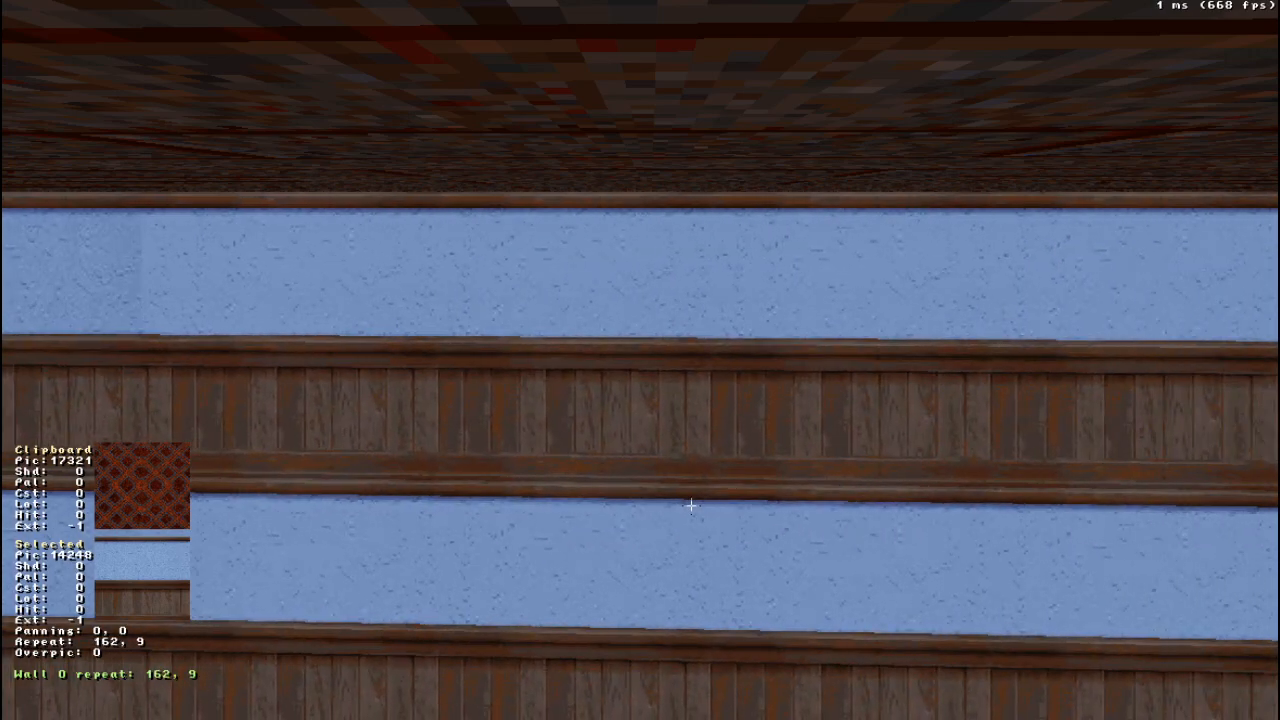
key(Up)
key(Down)
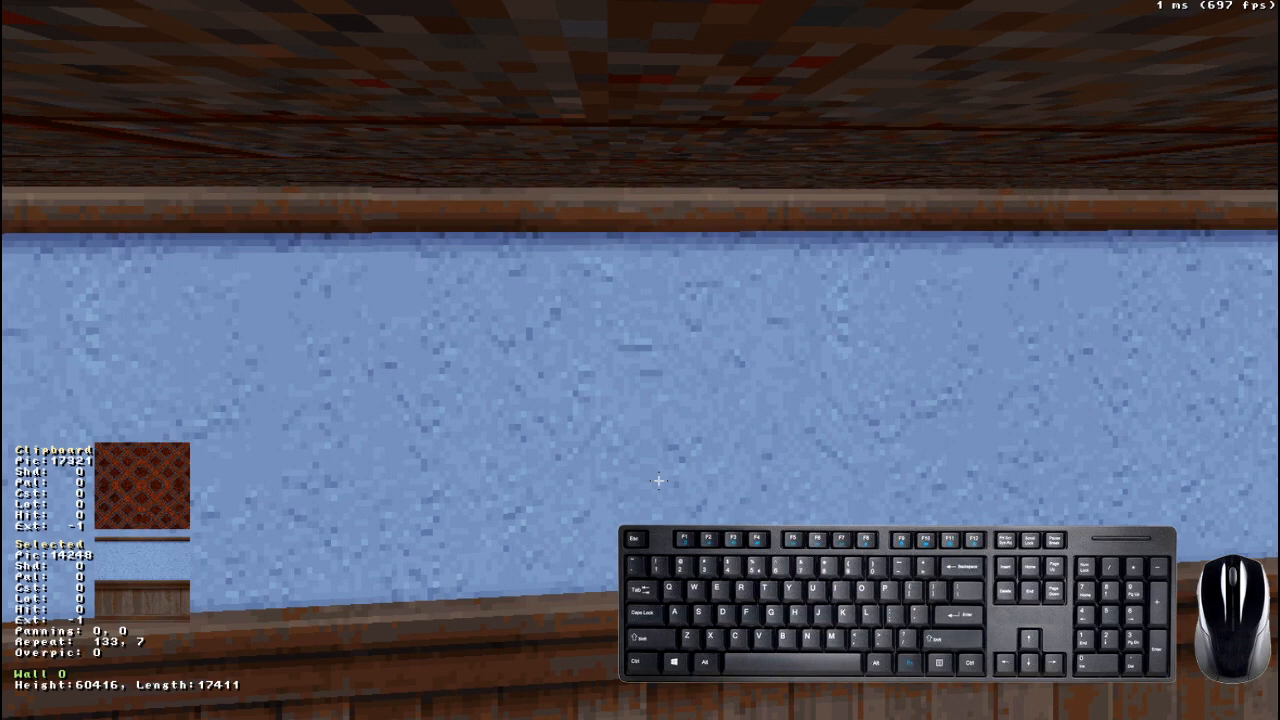
- Pan wall 0's texture vertically to 0, 11, then shift it freely in both directions
shift+drag(658, 480, 658, 445)
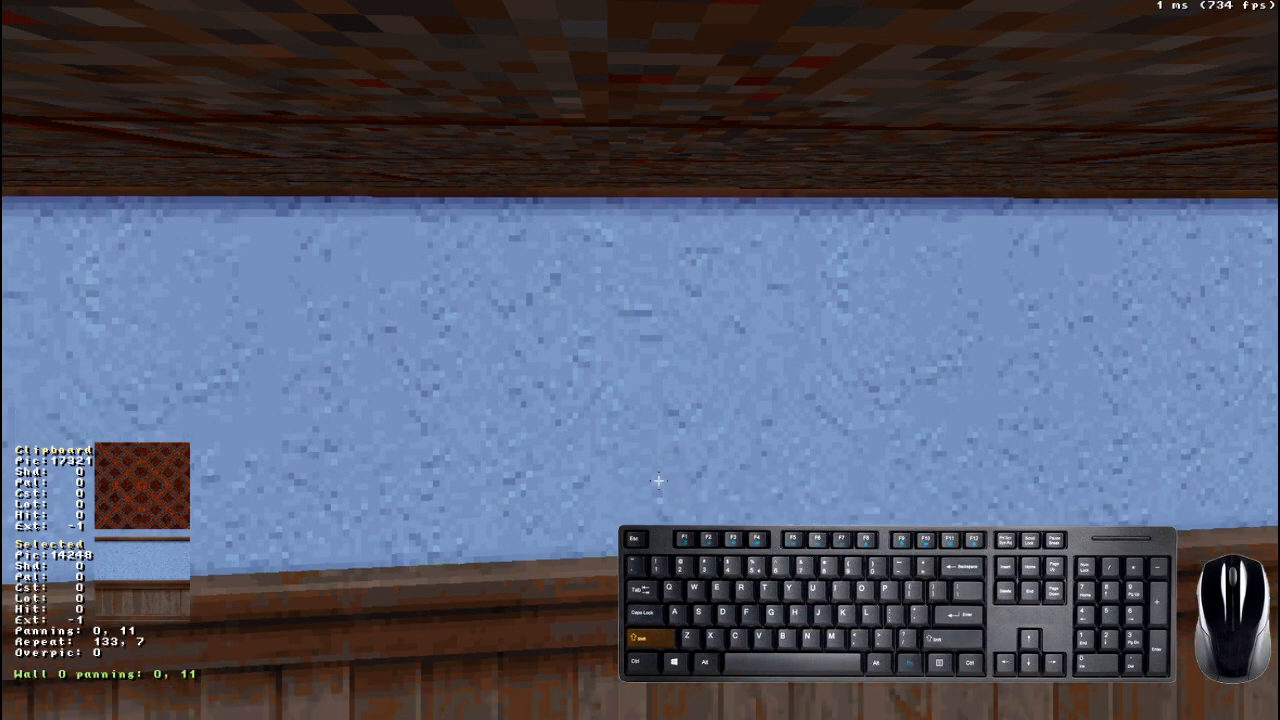
shift+click(603, 495)
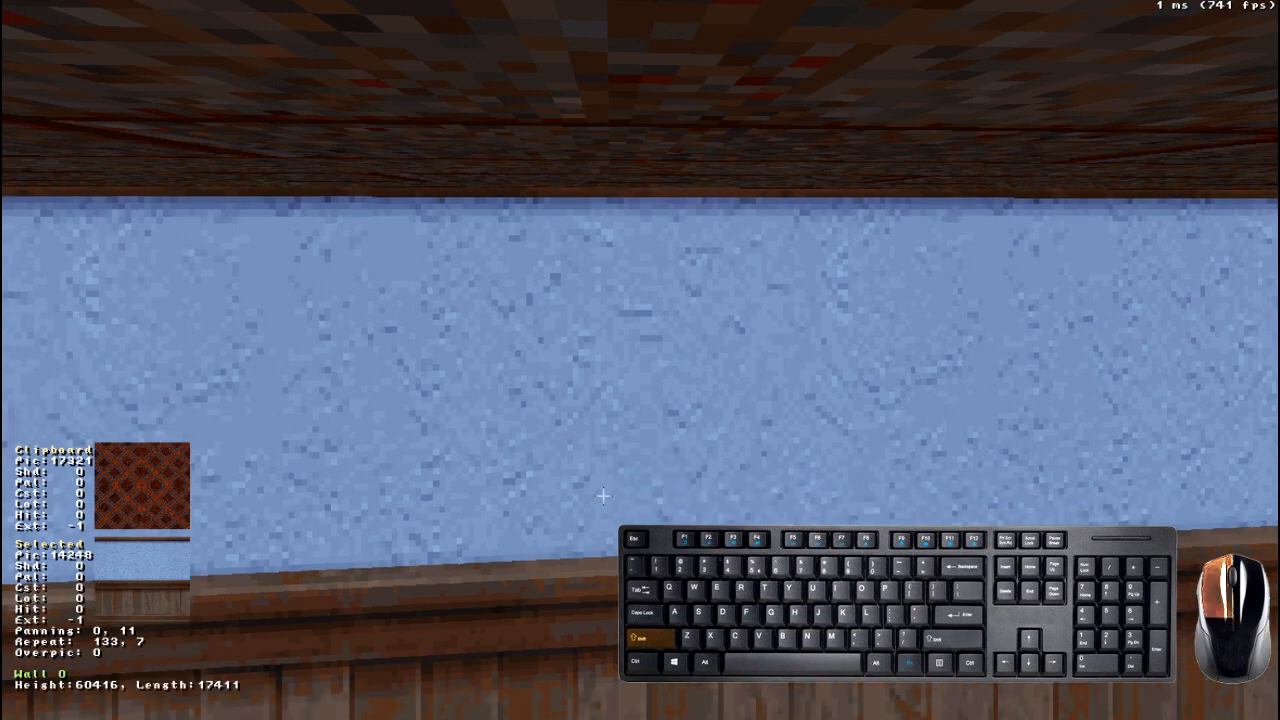
shift+drag(603, 495, 603, 495)
shift+right_drag(603, 495, 603, 495)
drag(603, 495, 603, 495)
right_drag(607, 495, 607, 495)
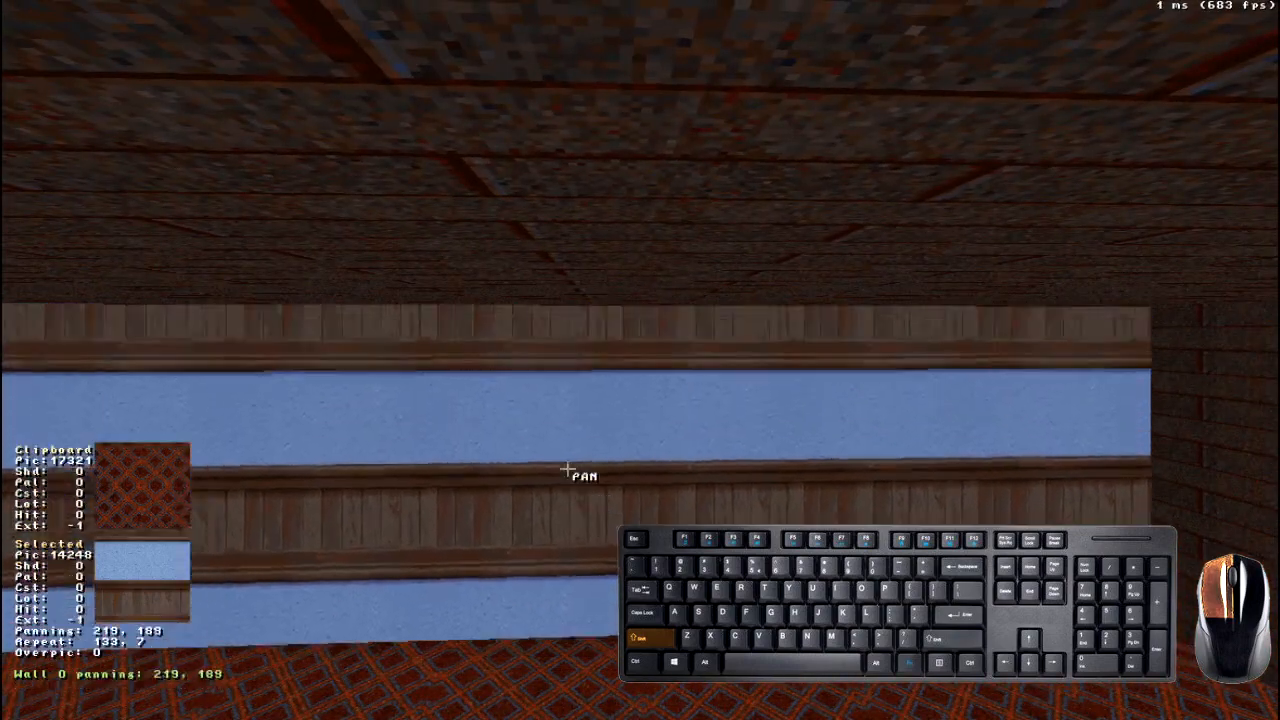
shift+drag(566, 470, 566, 470)
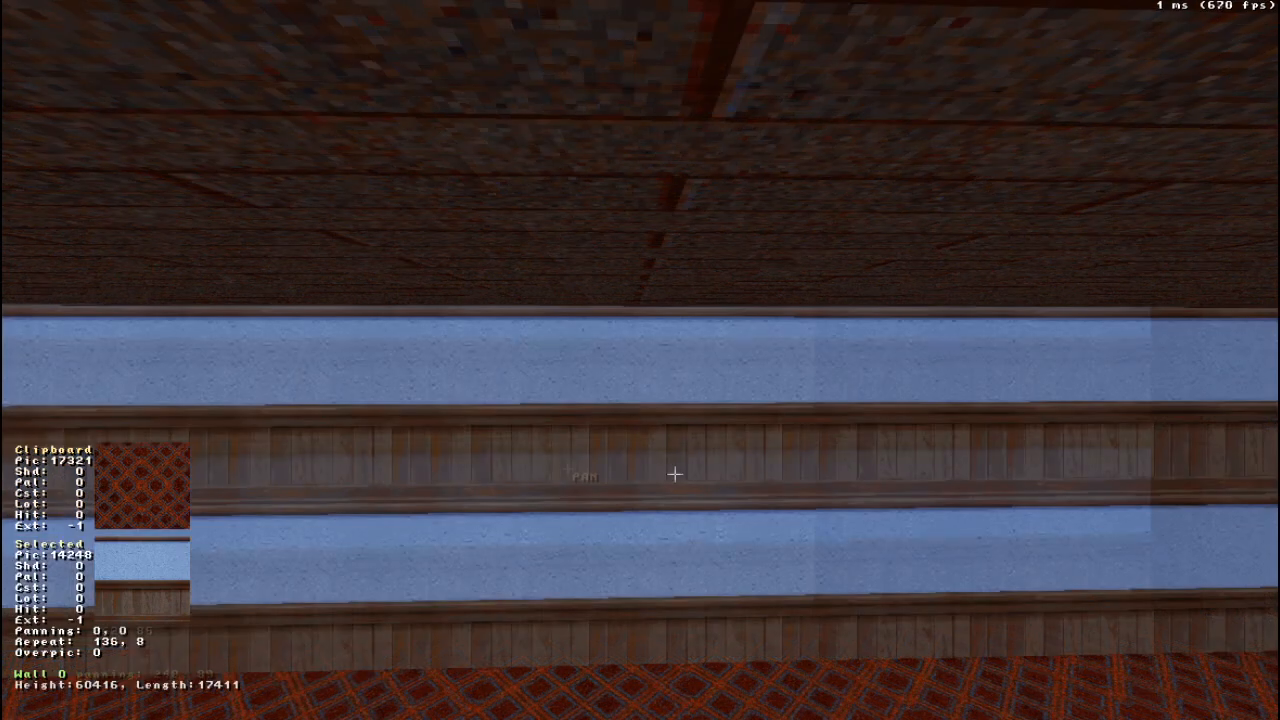
- Adjust wall 0's vertical texture repeat to 7
key(KP_8)
key(KP_8)
key(KP_2)
- Lower the sector's ceiling to Z -29696 so that a single band of the wall texture fills wall 0's height
right_drag(675, 462, 675, 462)
key(Page_Down)
key(Page_Down)
key(Page_Down)
key(Page_Down)
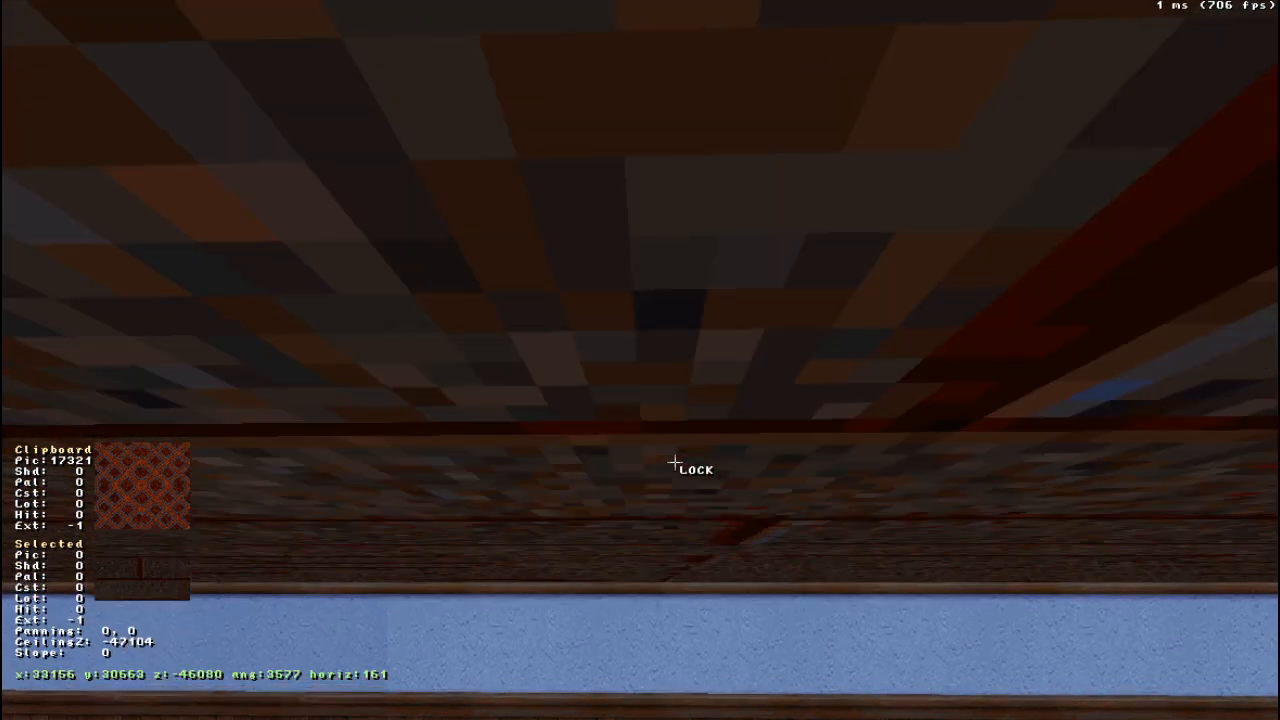
right_drag(675, 462, 676, 319)
key(Down)
key(z)
key(Page_Down)
key(Page_Down)
key(Page_Down)
key(Page_Down)
key(Page_Down)
key(Page_Down)
key(Page_Down)
key(Page_Down)
key(Page_Down)
key(Page_Down)
key(Page_Down)
key(Page_Down)
key(Page_Down)
key(Page_Down)
key(Page_Down)
key(Page_Down)
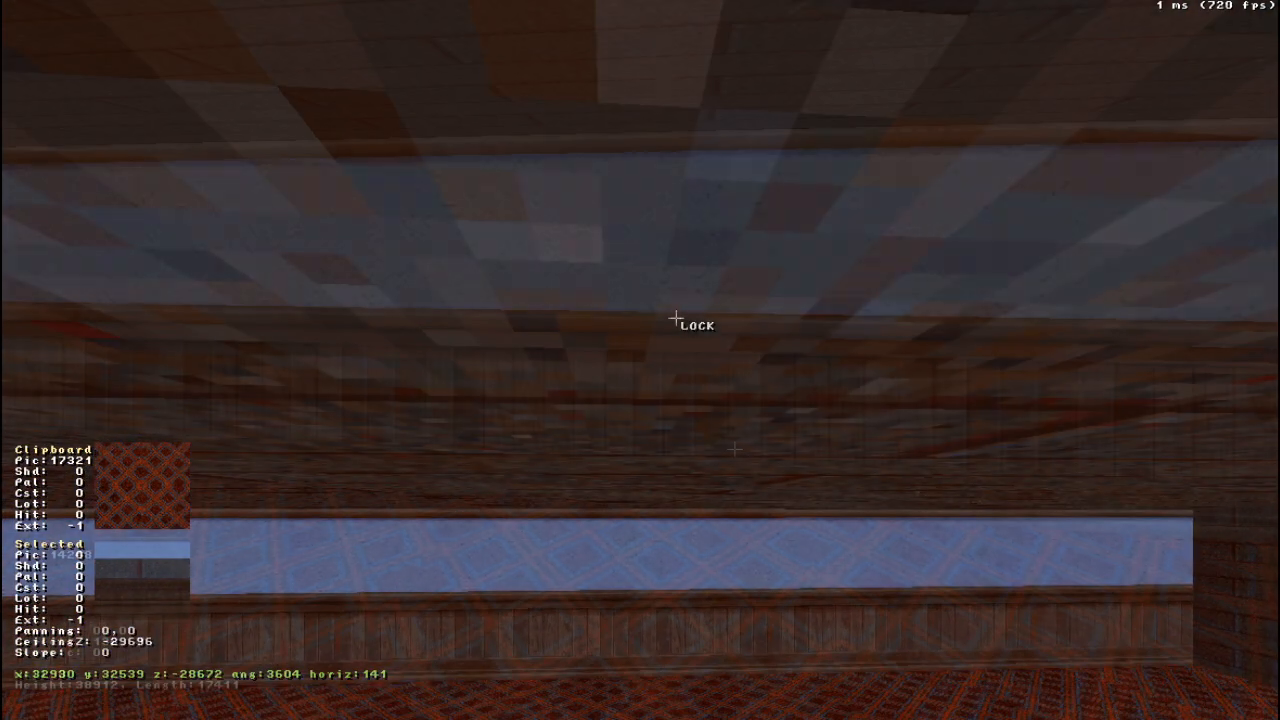
right_drag(675, 319, 734, 450)
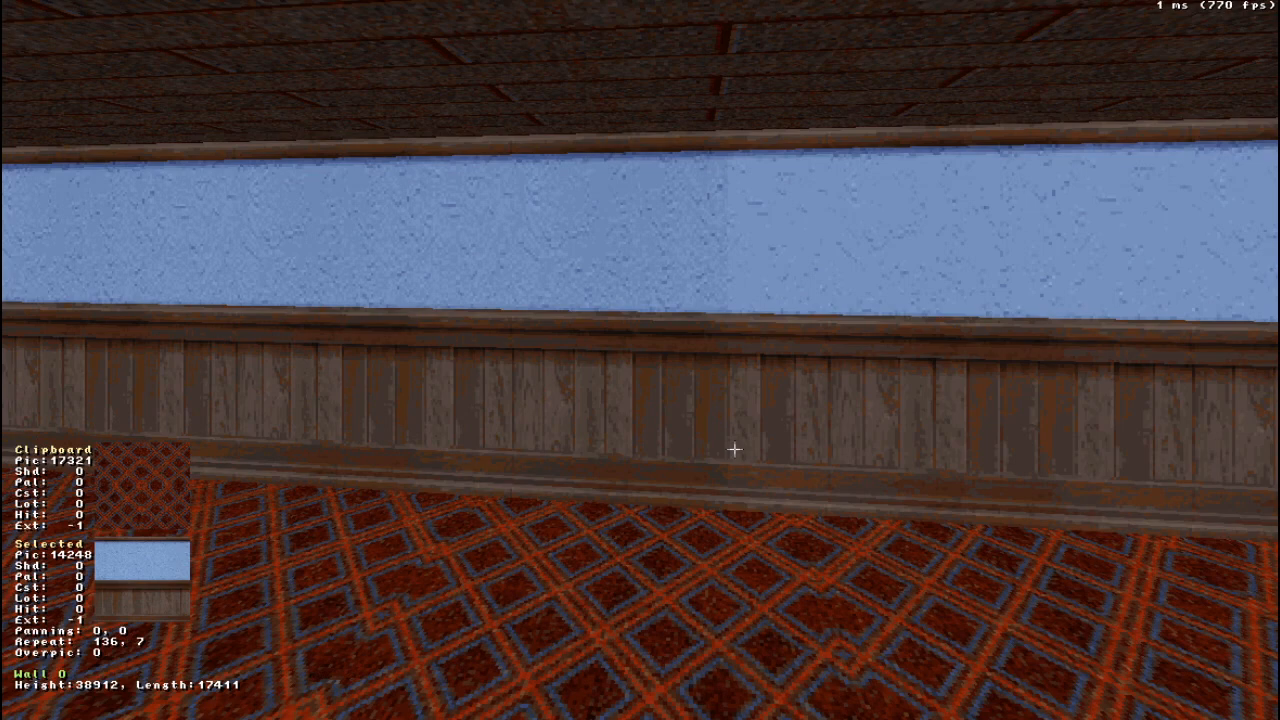
mouse_move(734, 450)
right_down()
mouse_move(729, 438)
mouse_move(724, 457)
right_up()
- Face wall 0, start editing its palette and enter palette 1
right_drag(835, 523, 835, 523)
drag(859, 523, 859, 525)
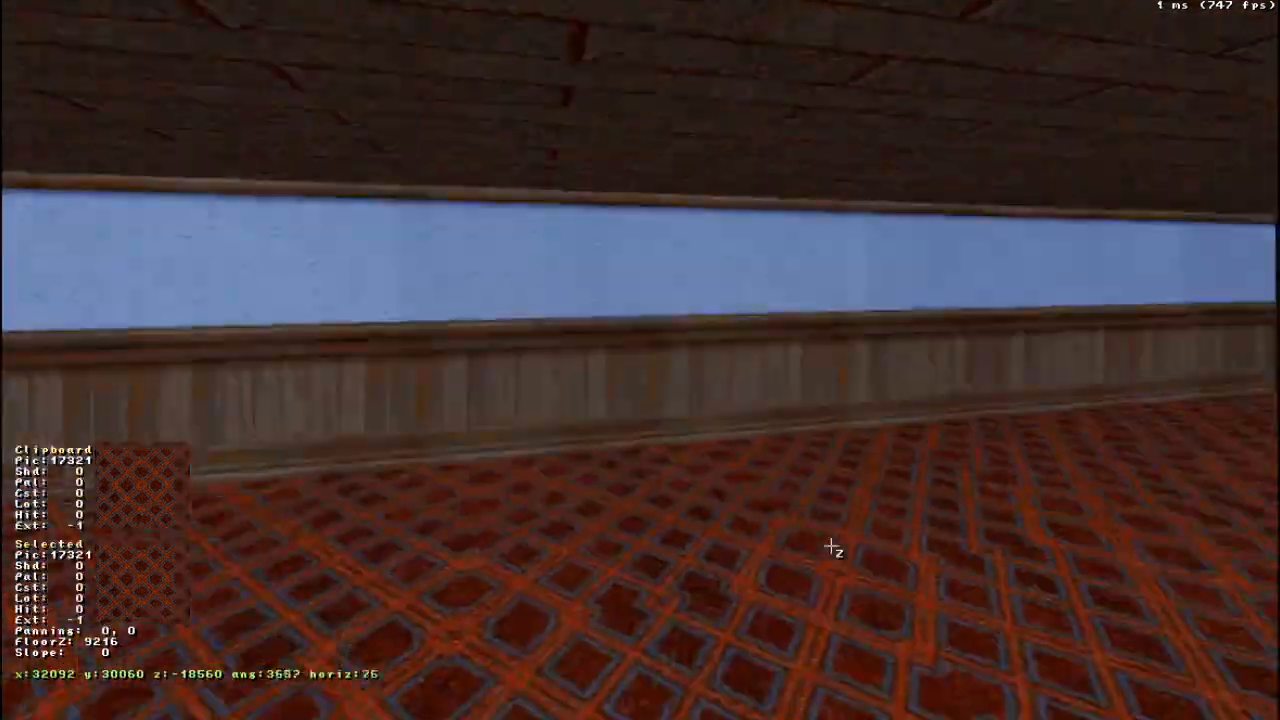
drag(831, 546, 831, 546)
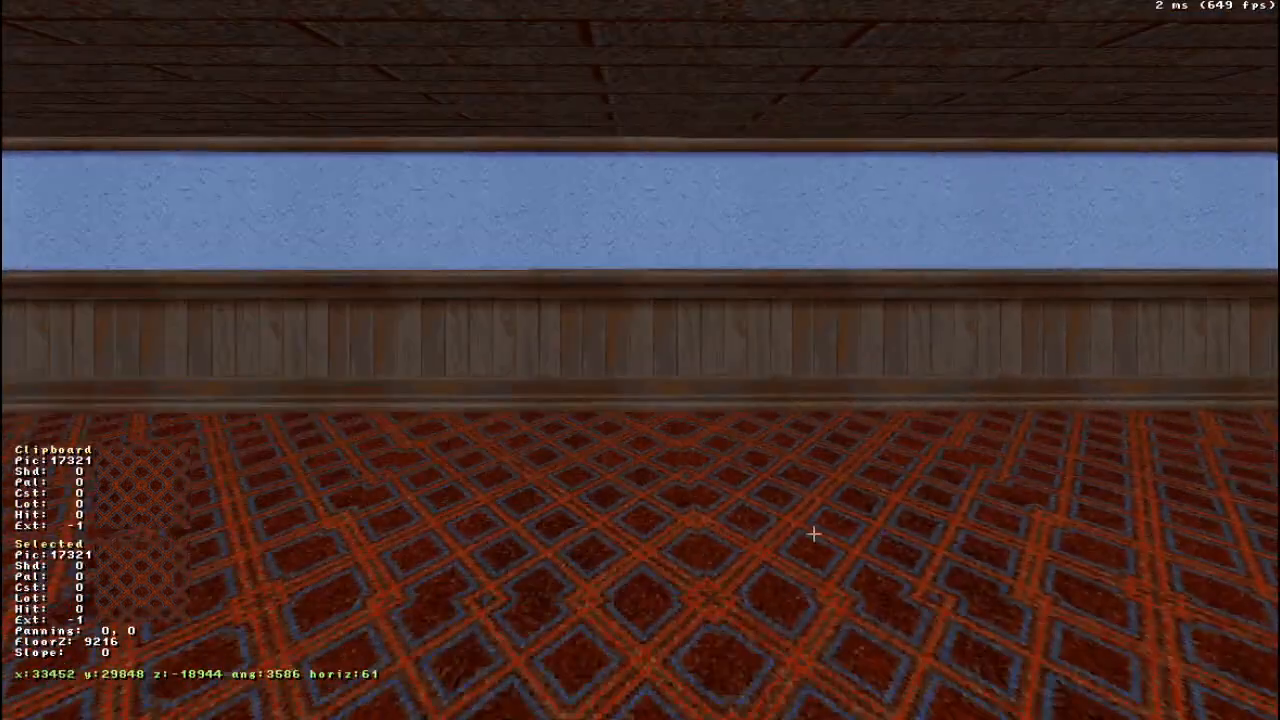
right_drag(818, 539, 786, 480)
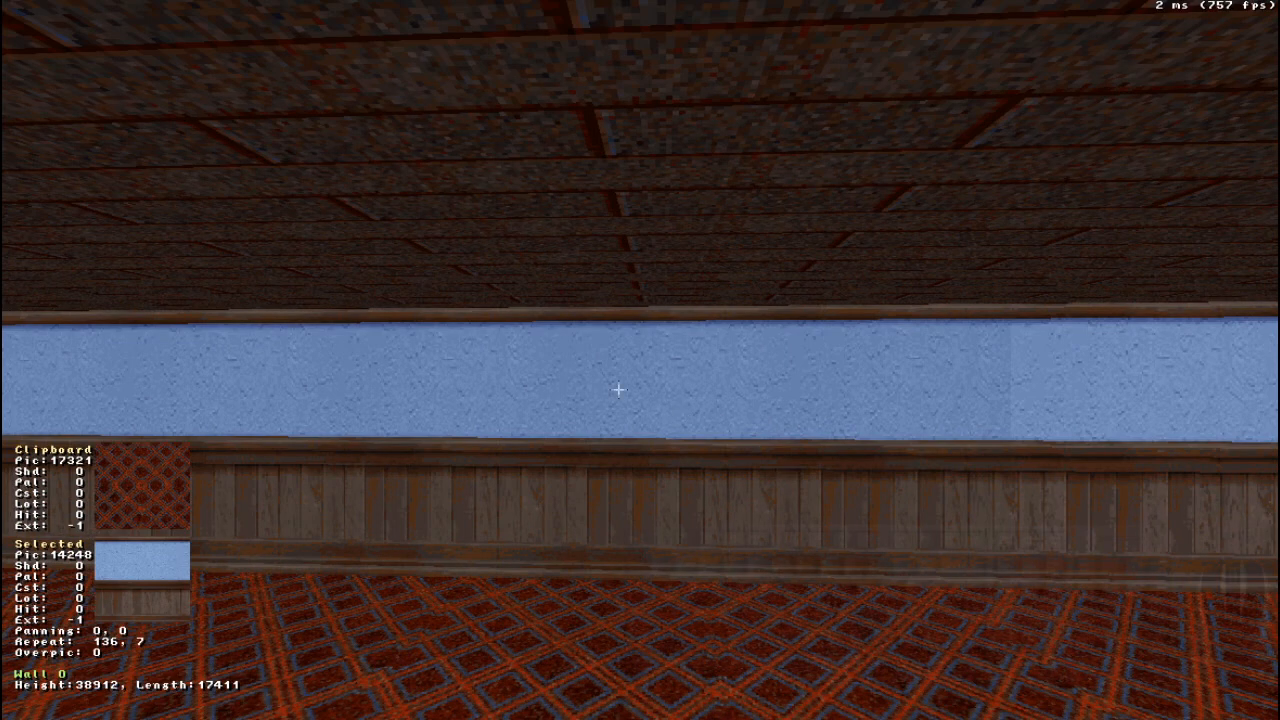
key(alt)
key(alt+p)
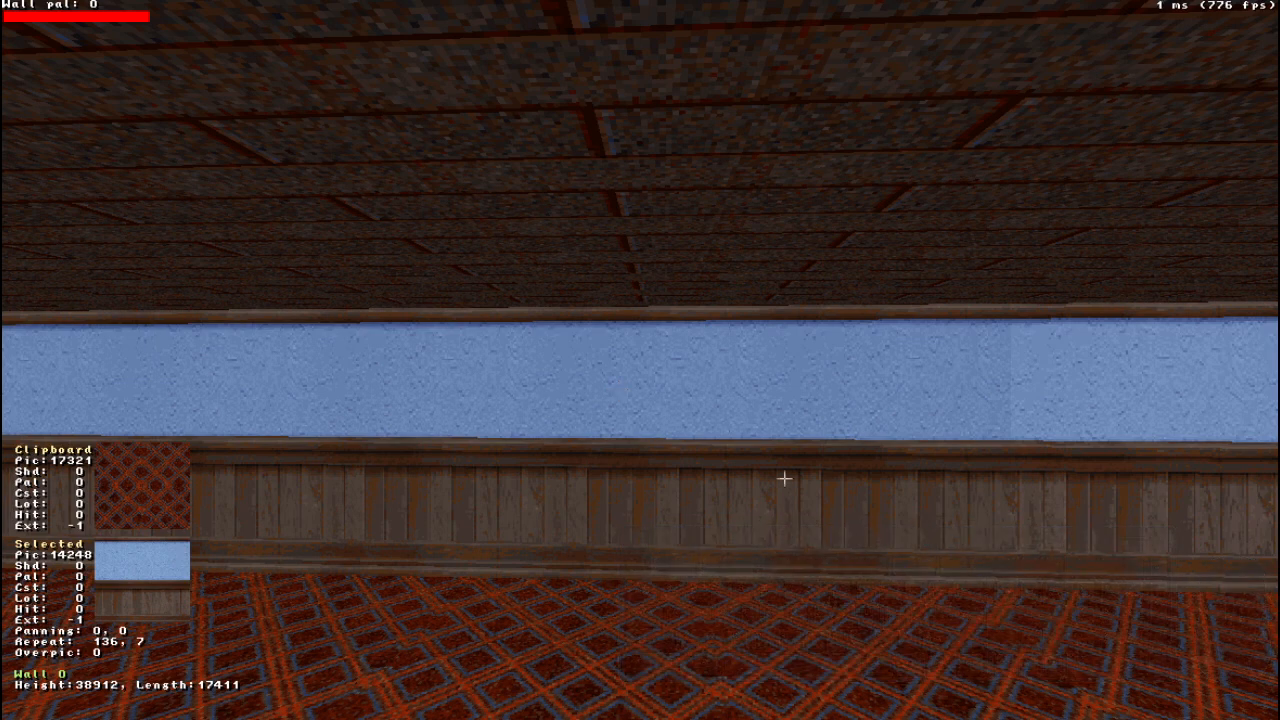
text(1)
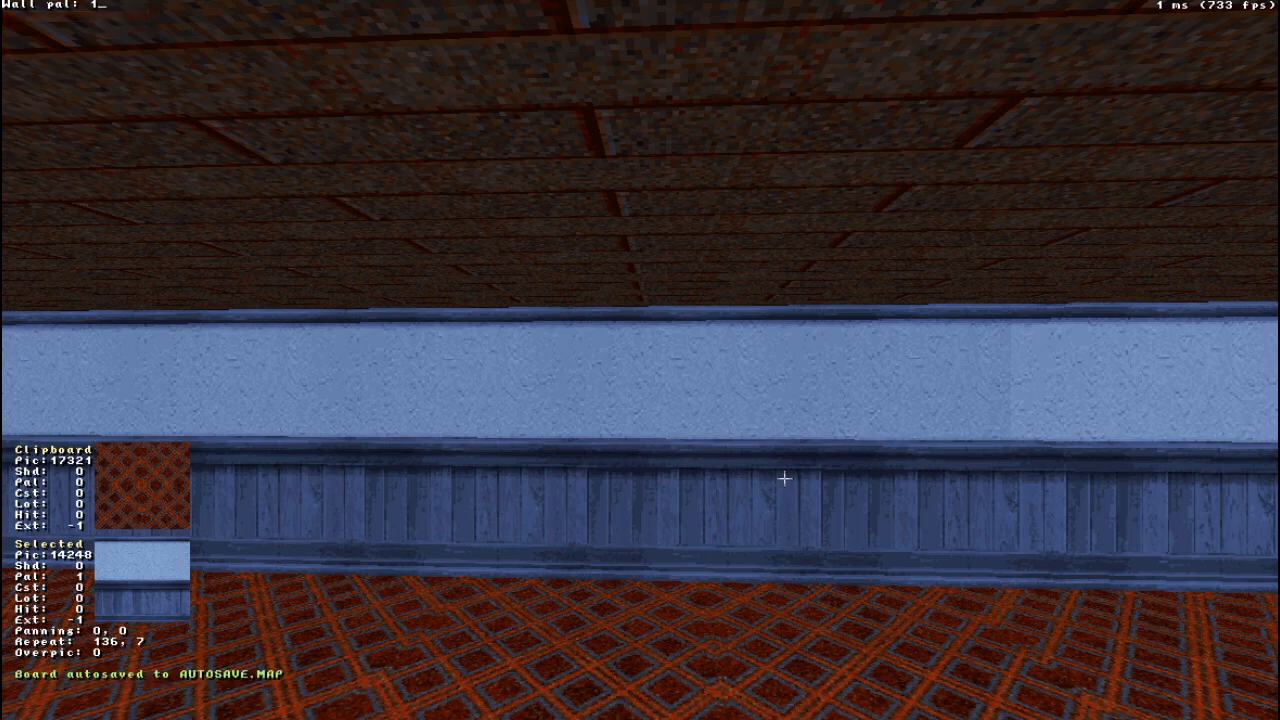
- Try palettes 2, 4, 10 and 12 on wall 0
key(BackSpace)
text(2)
key(BackSpace)
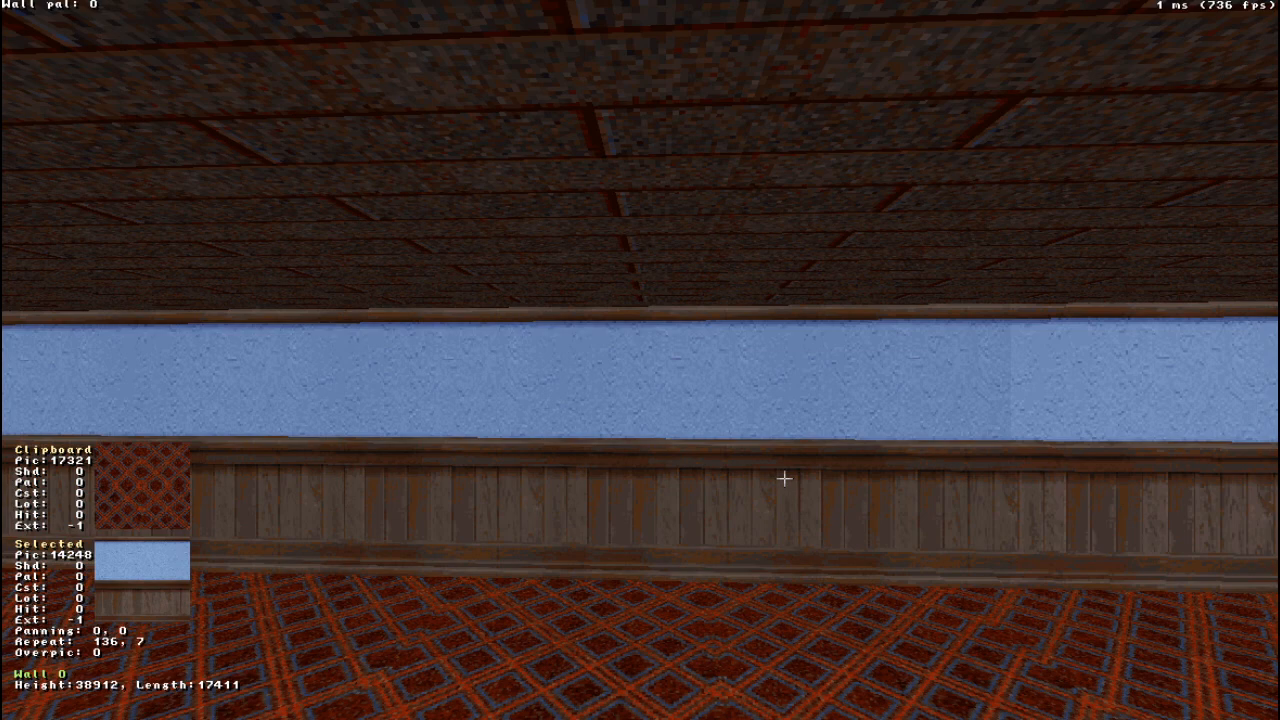
text(4)
text(10)
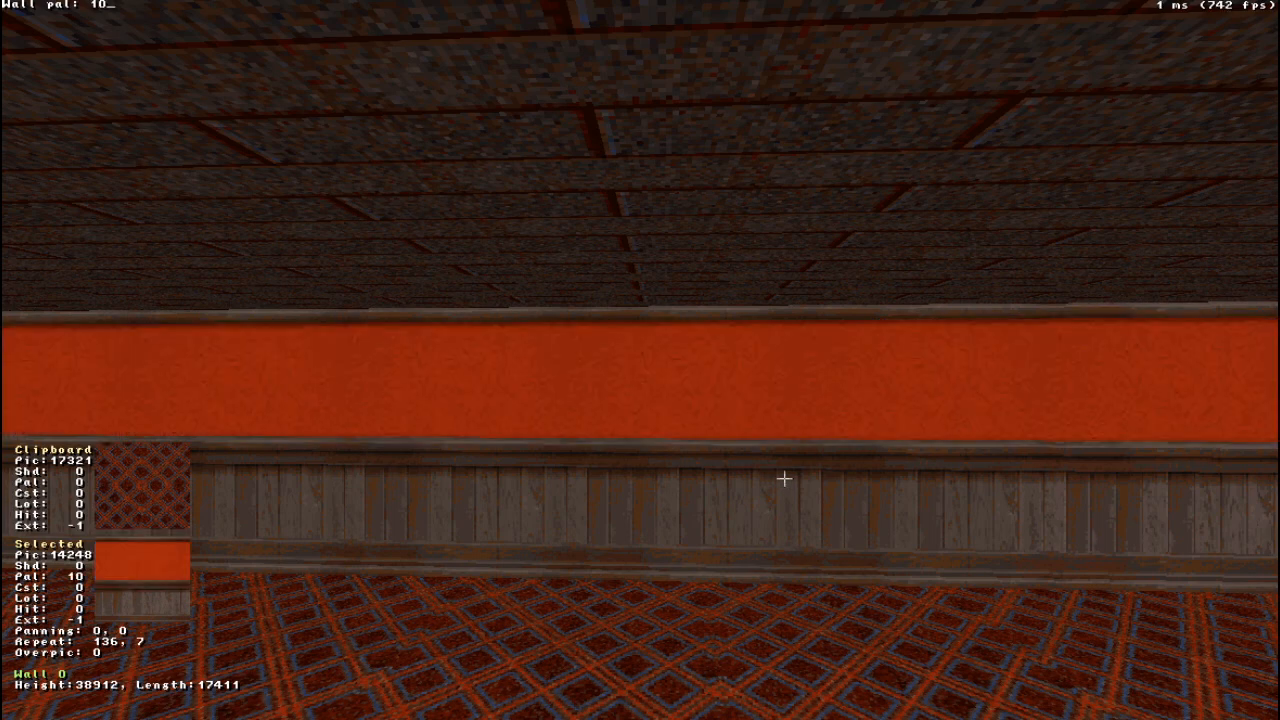
key(BackSpace)
text(2)
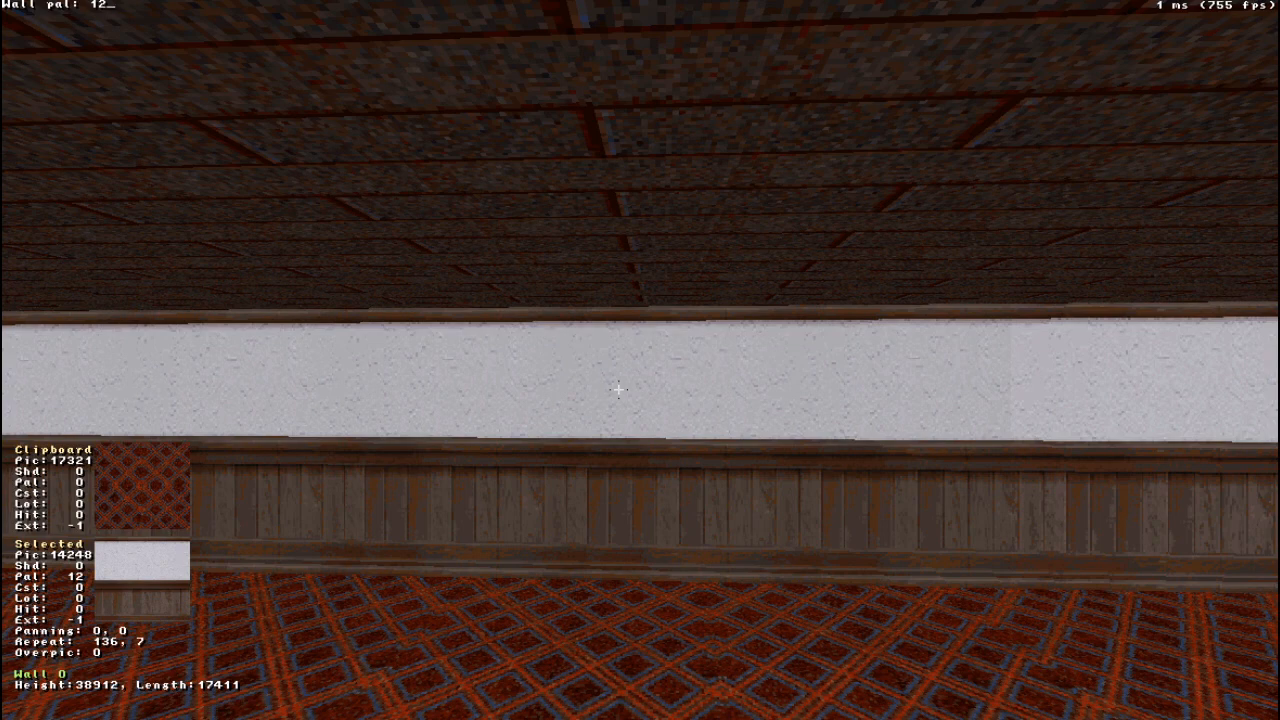
- Preview palettes 1 through 9 one after another on wall 0
key(BackSpace)
key(BackSpace)
text(01)
key(BackSpace)
key(2)
key(BackSpace)
text(3)
key(BackSpace)
key(4)
key(BackSpace)
text(5)
key(BackSpace)
key(6)
key(BackSpace)
text(7)
- Set wall 0's palette to 12
key(BackSpace)
text(8)
key(BackSpace)
text(9)
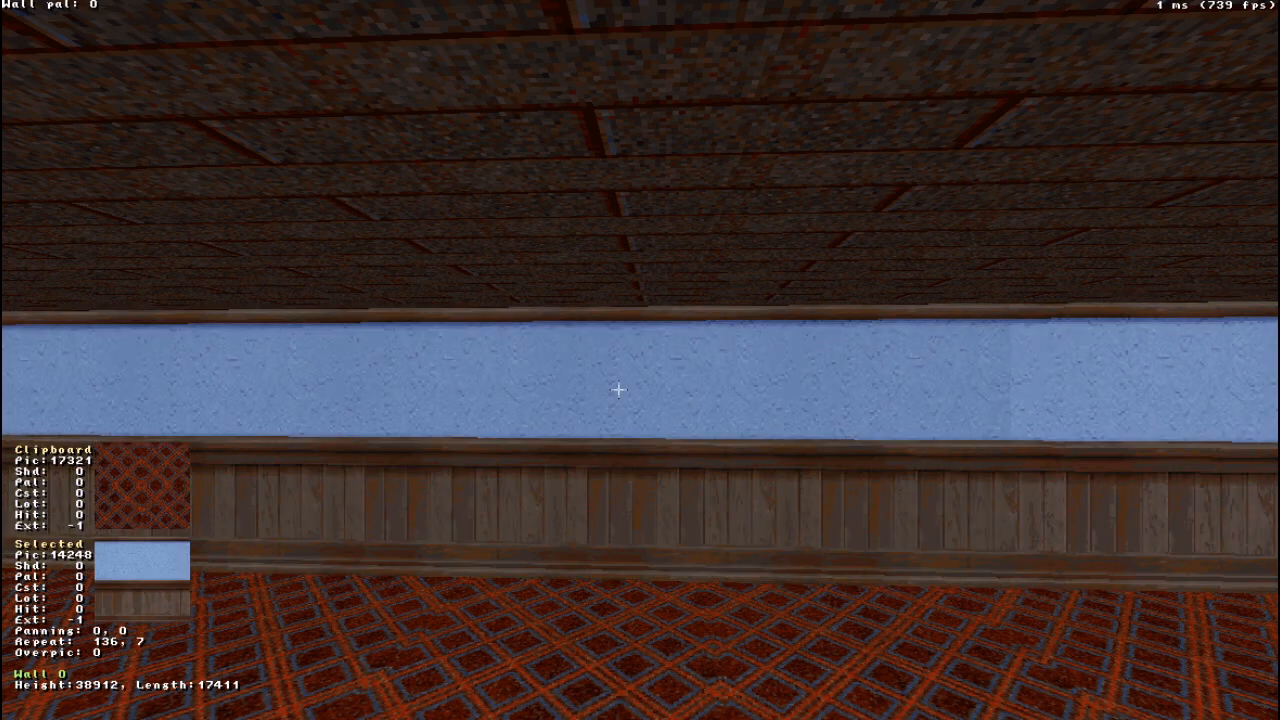
key(BackSpace)
text(12)
key(Return)
- Copy wall 0's texture 14248 with palette 12 and paste it onto the adjacent blue-textured wall
right_drag(616, 391, 600, 396)
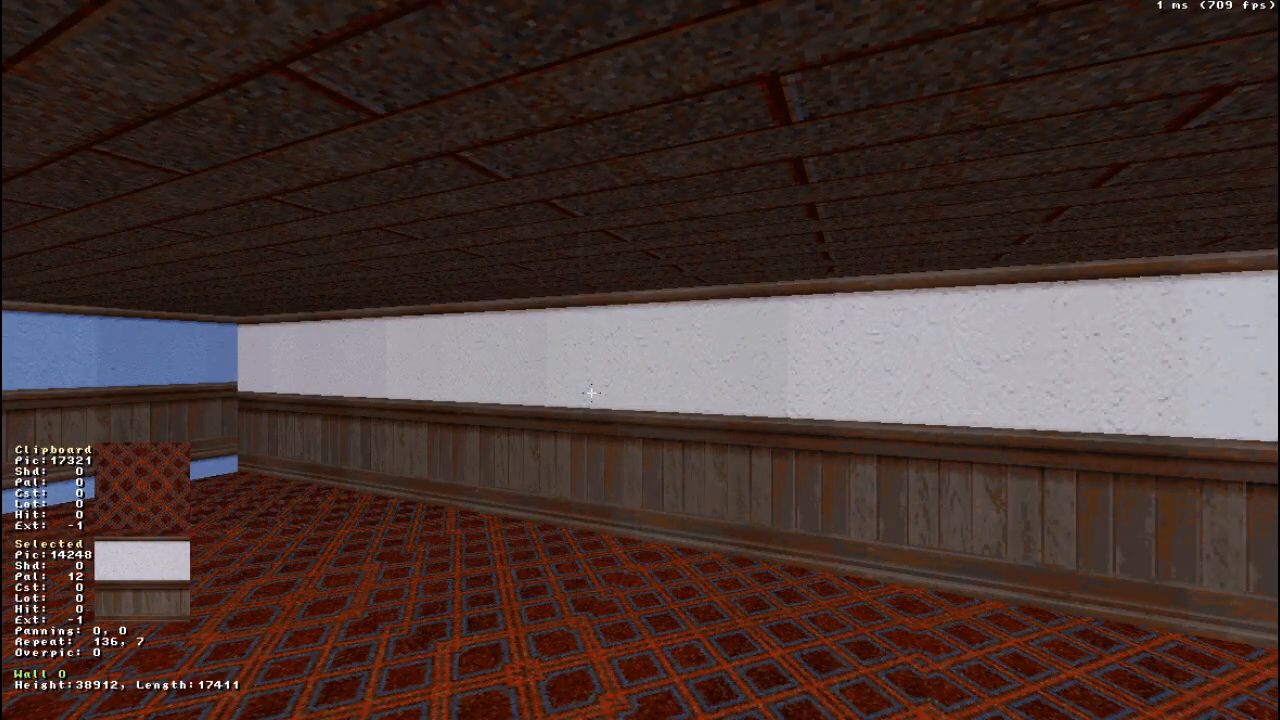
key(Tab)
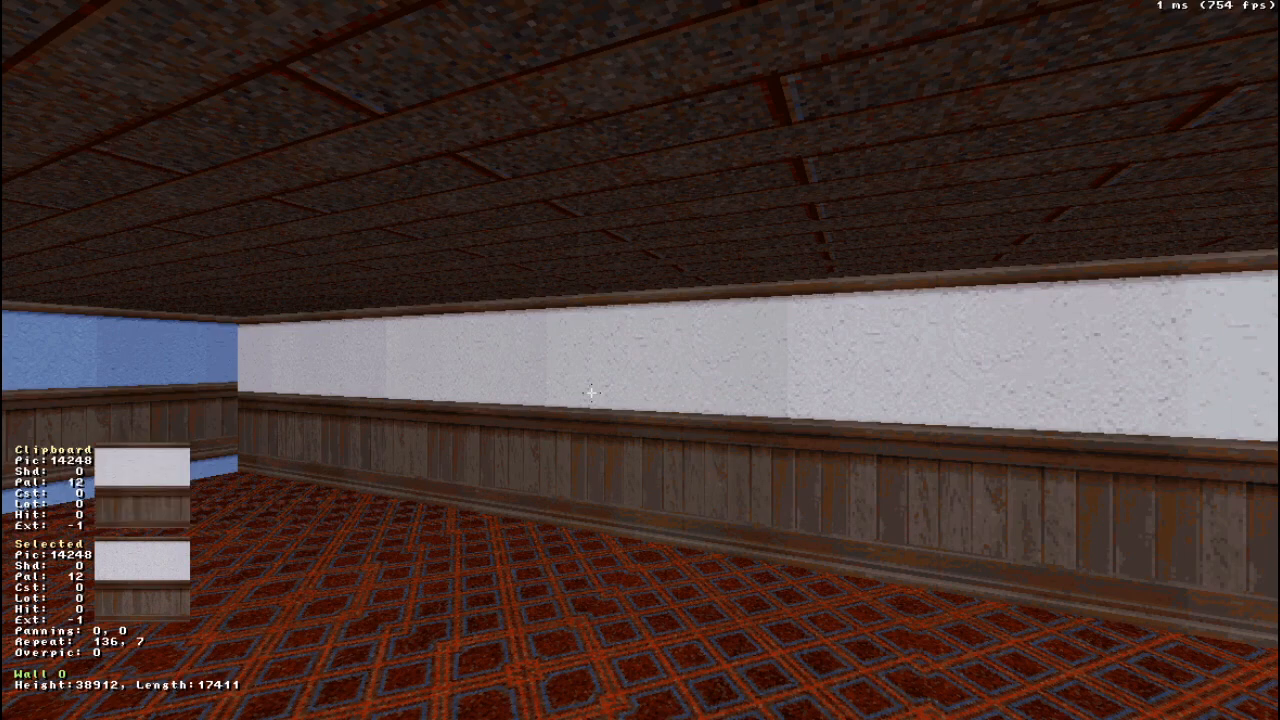
right_drag(591, 393, 551, 394)
key(Return)
key(Up)
click(528, 396)
drag(528, 396, 528, 394)
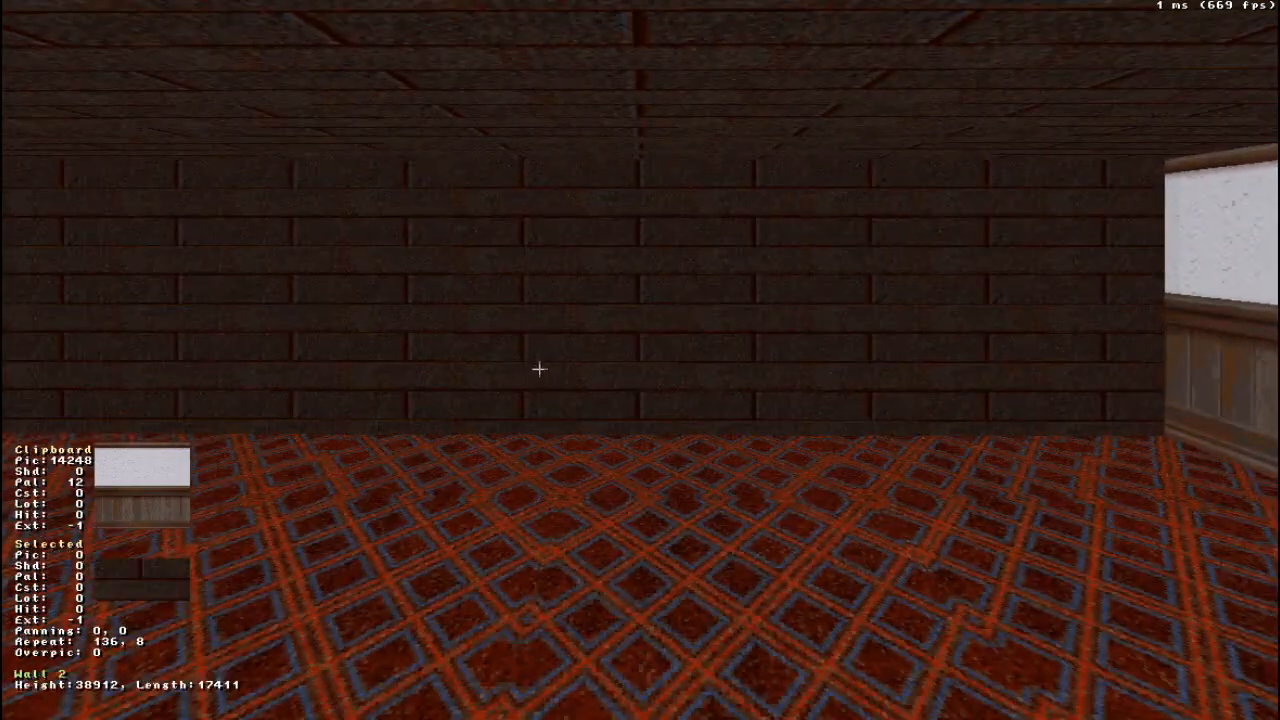
- Paste the copied texture with palette 12 onto the two remaining dark brick walls
key(Return)
right_drag(525, 551, 525, 551)
drag(525, 551, 525, 549)
key(Return)
- Aim at the ceiling, go to tile 17891 in its tile browser and apply it as the ceiling texture
right_drag(654, 308, 654, 316)
drag(654, 316, 654, 314)
right_drag(654, 314, 654, 314)
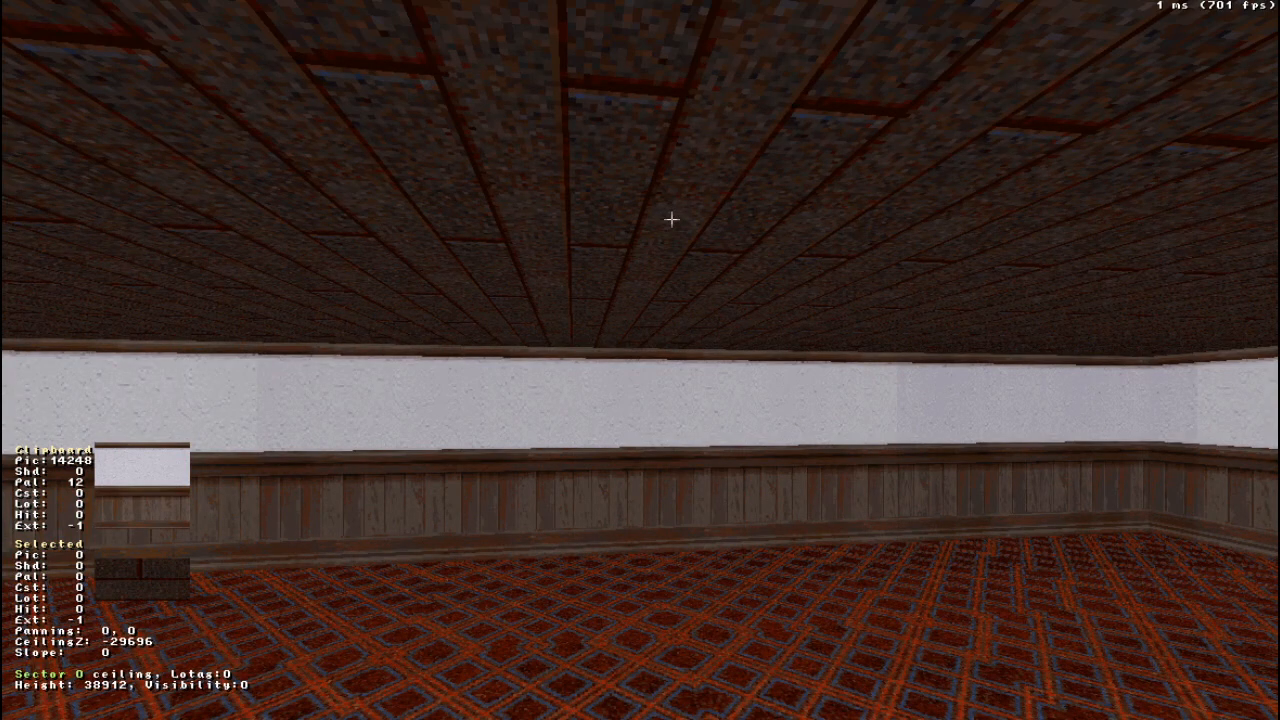
key(v)
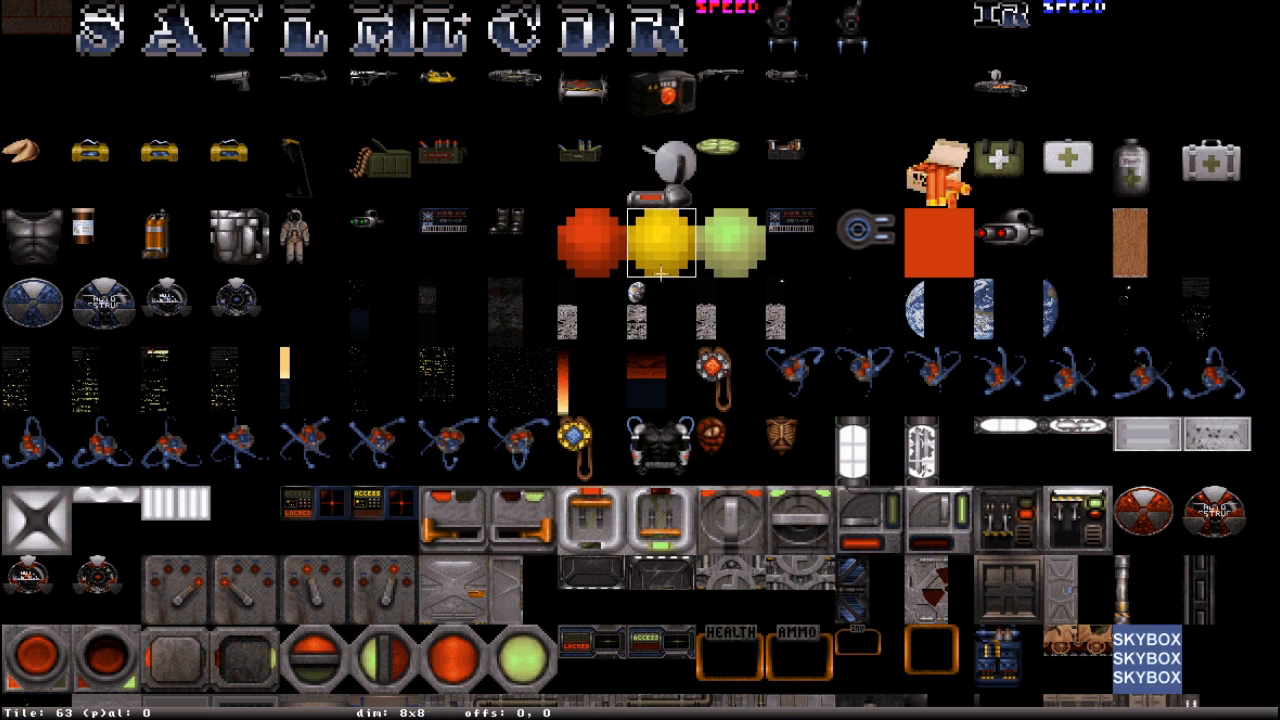
key(g)
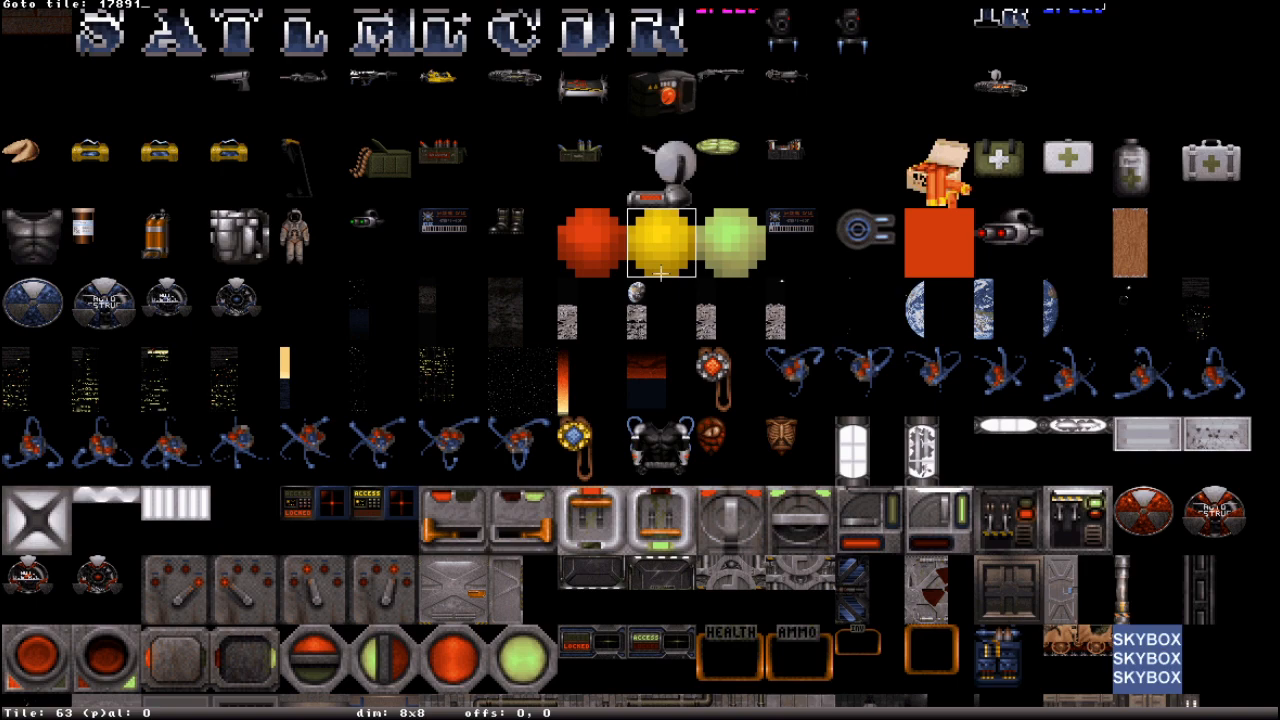
key(Return)
scroll(1217, 660, down, 2)
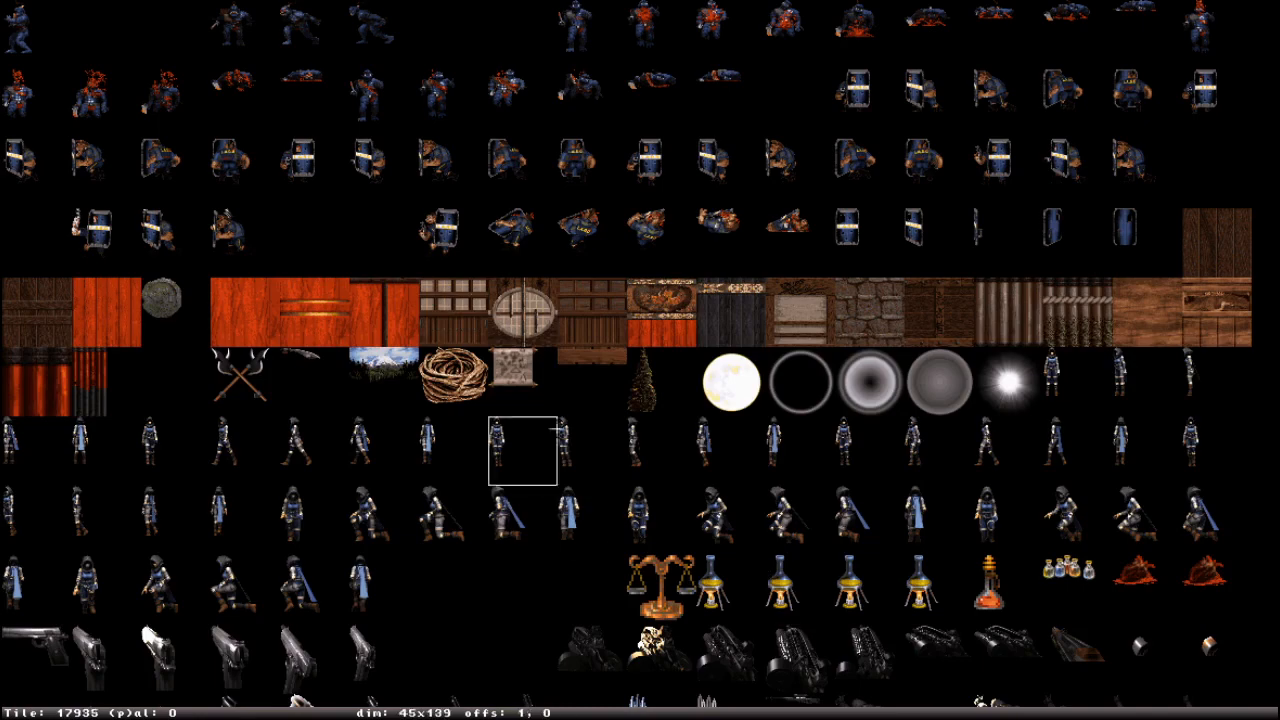
scroll(1062, 407, up, 1)
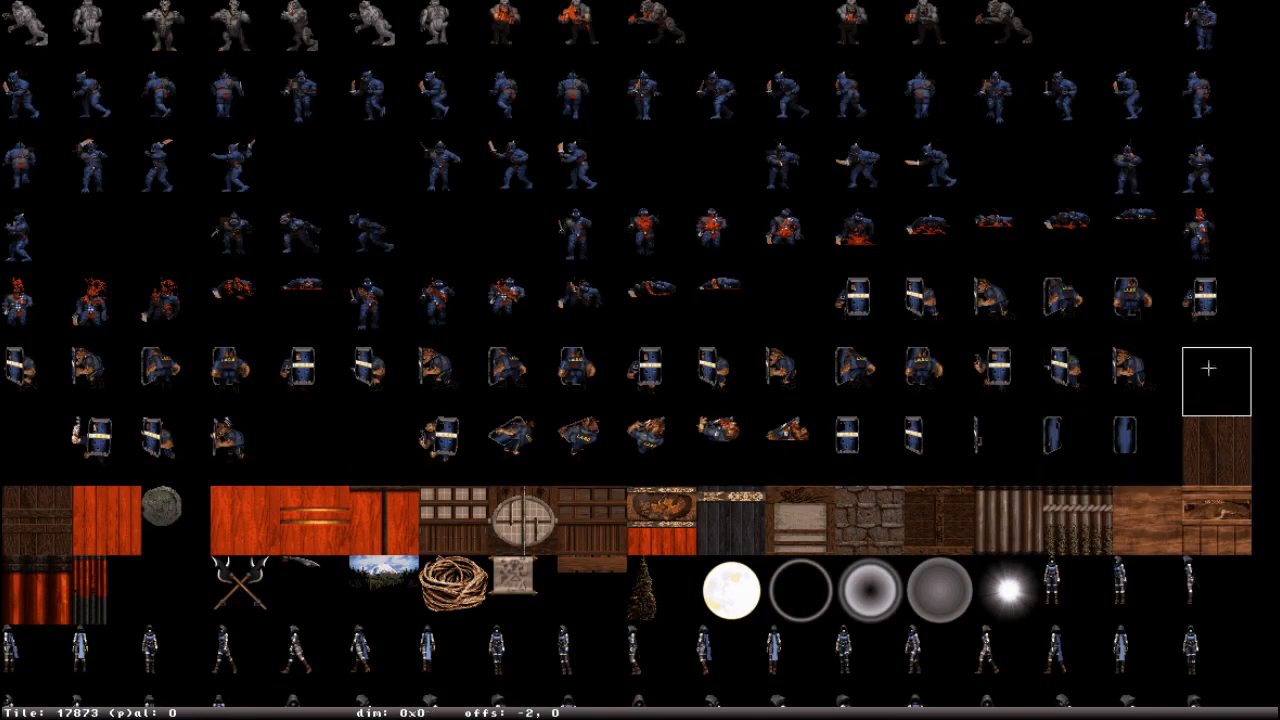
click(1218, 455)
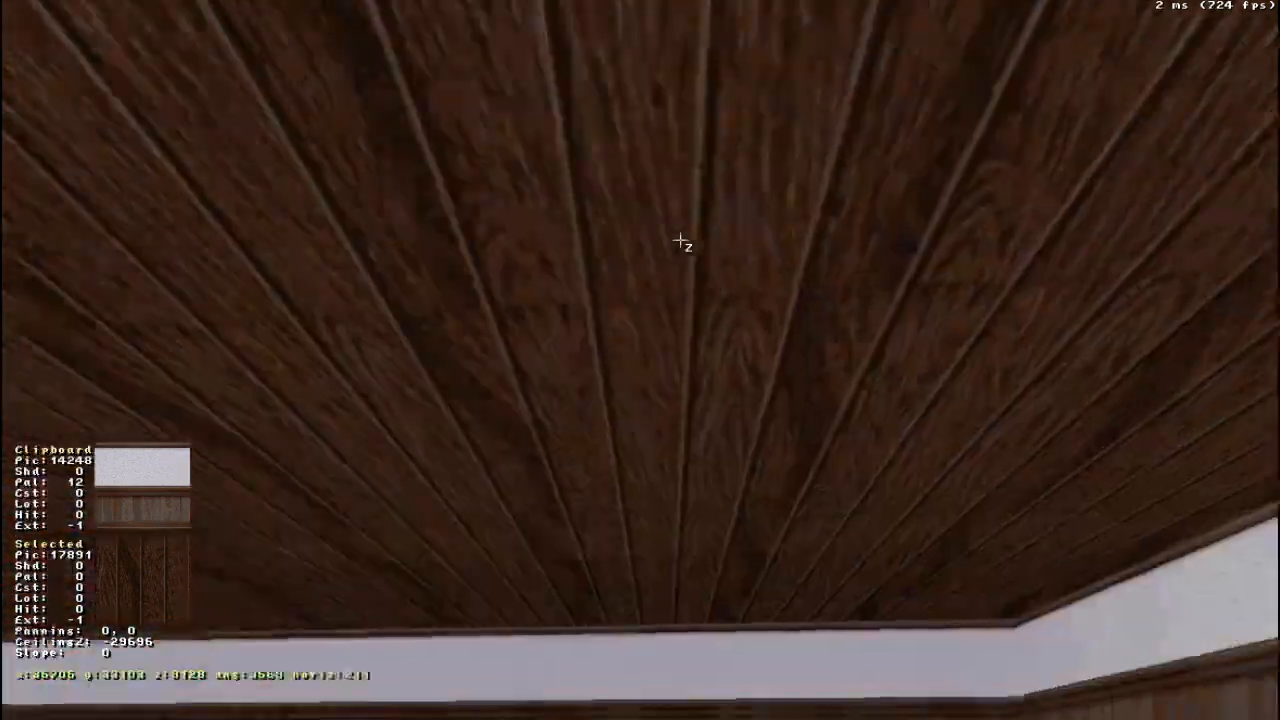
- Flip the orientation of the wooden ceiling texture and of the carpet floor texture
right_drag(680, 240, 680, 240)
drag(680, 240, 680, 240)
key(Up)
right_drag(763, 356, 763, 358)
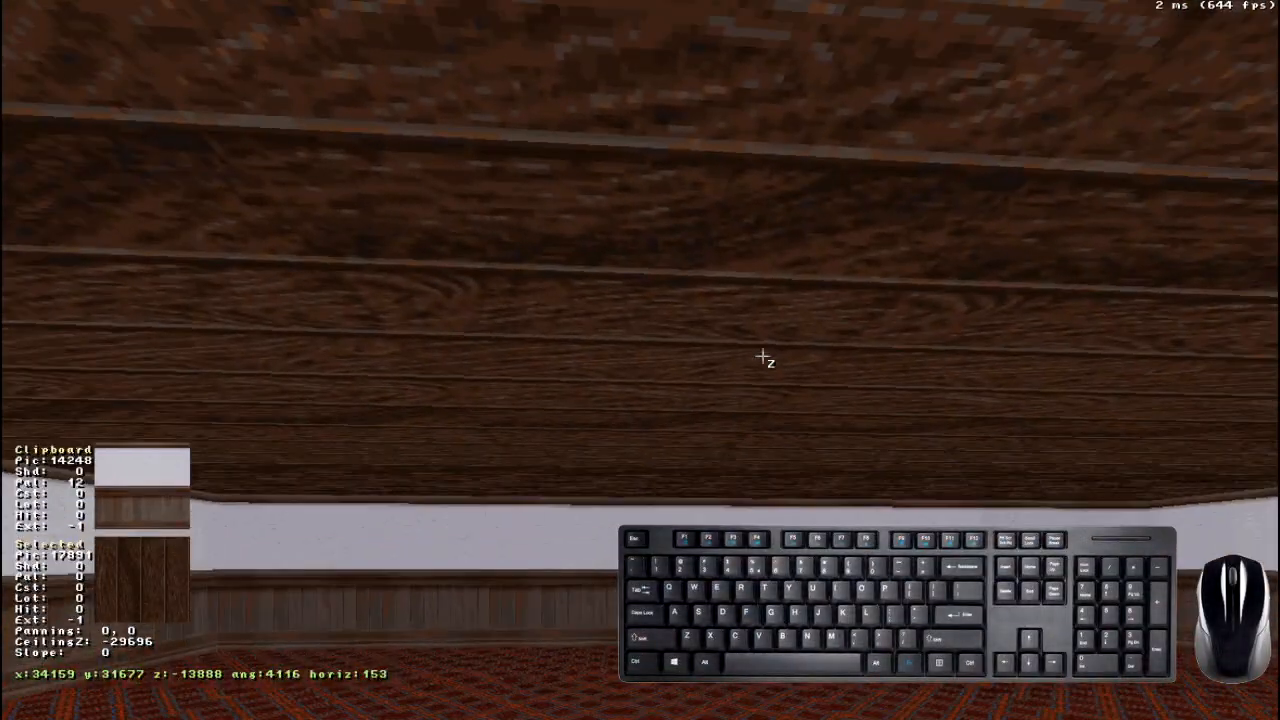
key(f)
right_drag(778, 329, 780, 331)
key(f)
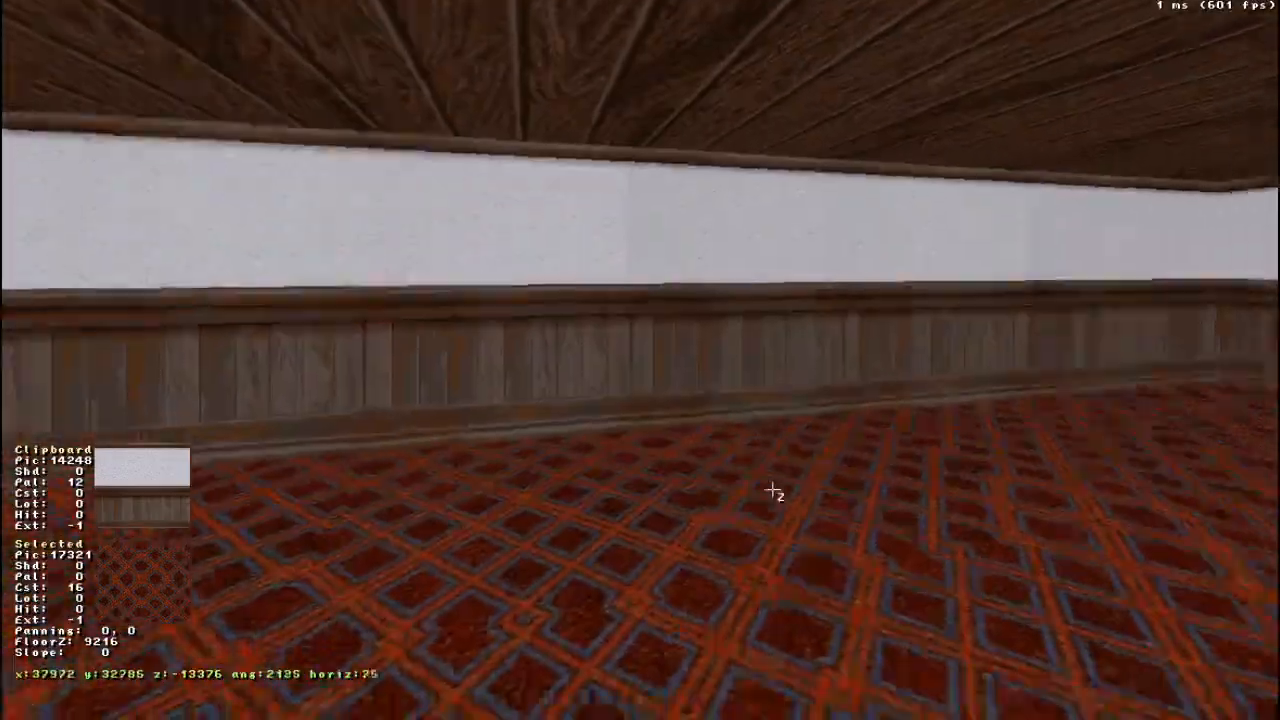
- Insert a sprite on the carpet floor at about 38912, 28672 and view it from several sides
right_drag(772, 490, 772, 490)
right_drag(1260, 612, 1260, 612)
right_drag(791, 490, 792, 490)
drag(791, 491, 791, 492)
right_drag(791, 492, 791, 493)
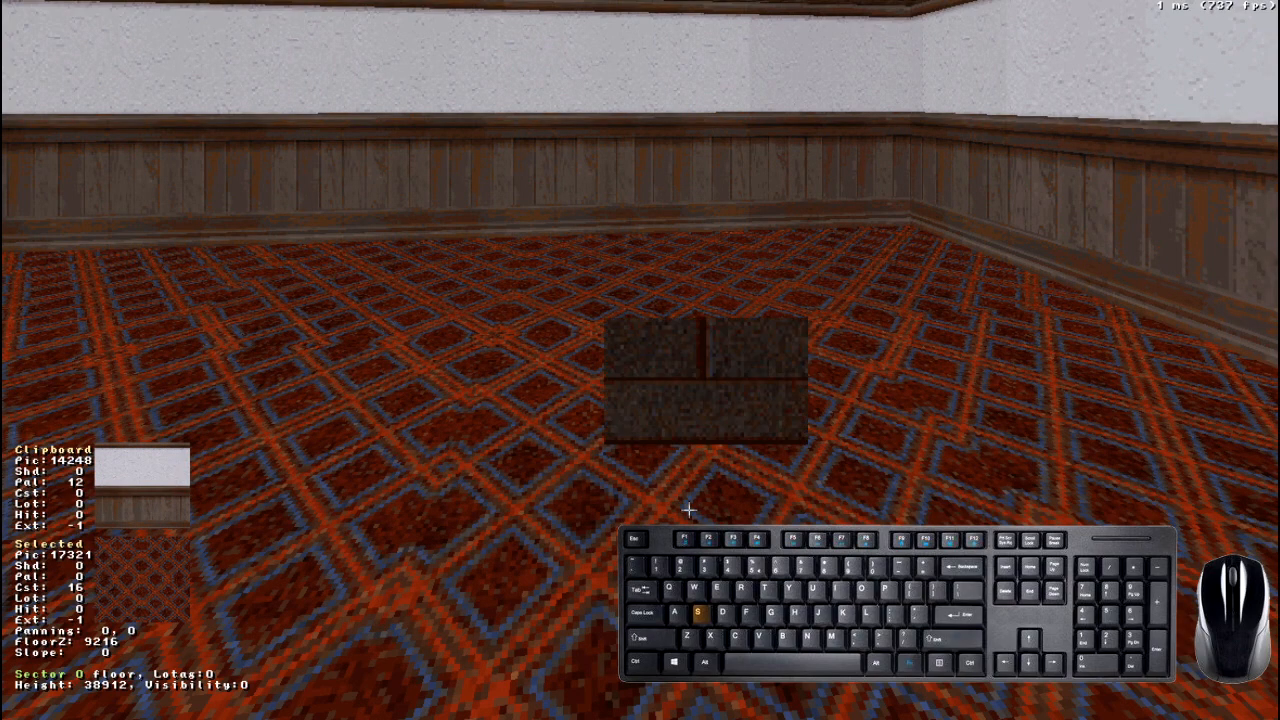
drag(785, 388, 785, 388)
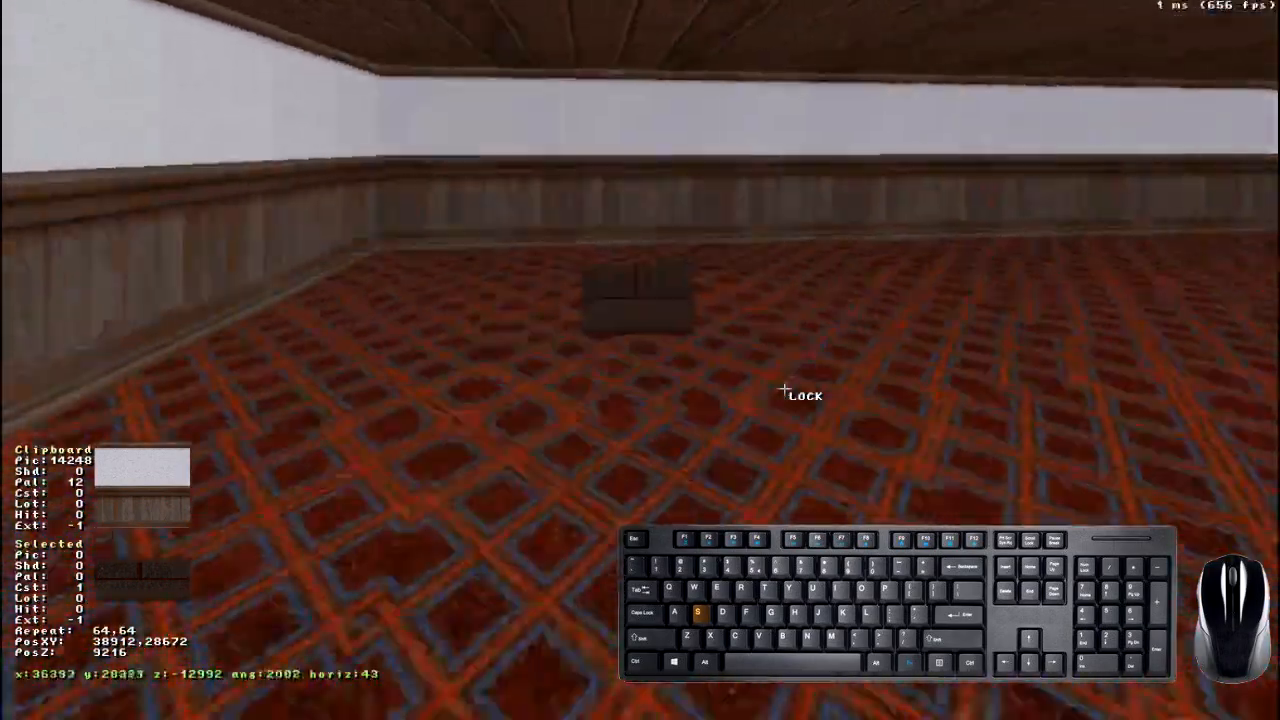
key(s)
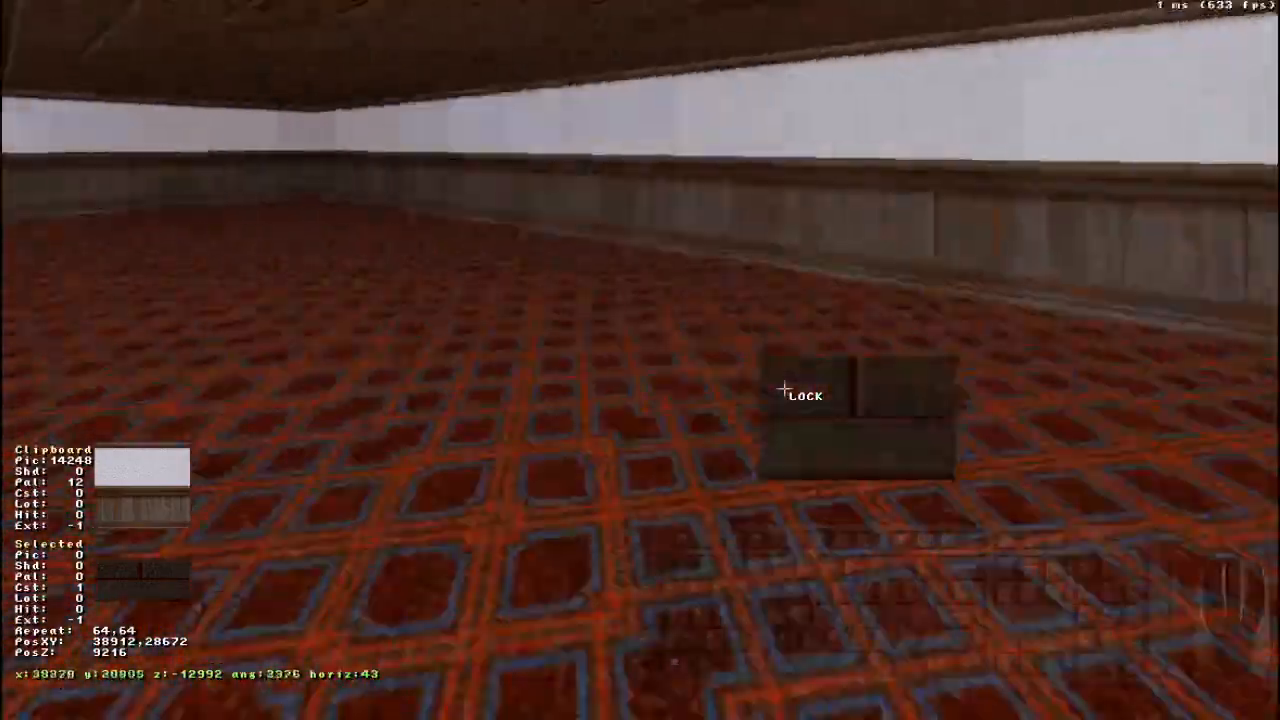
drag(785, 388, 785, 388)
right_drag(803, 374, 794, 405)
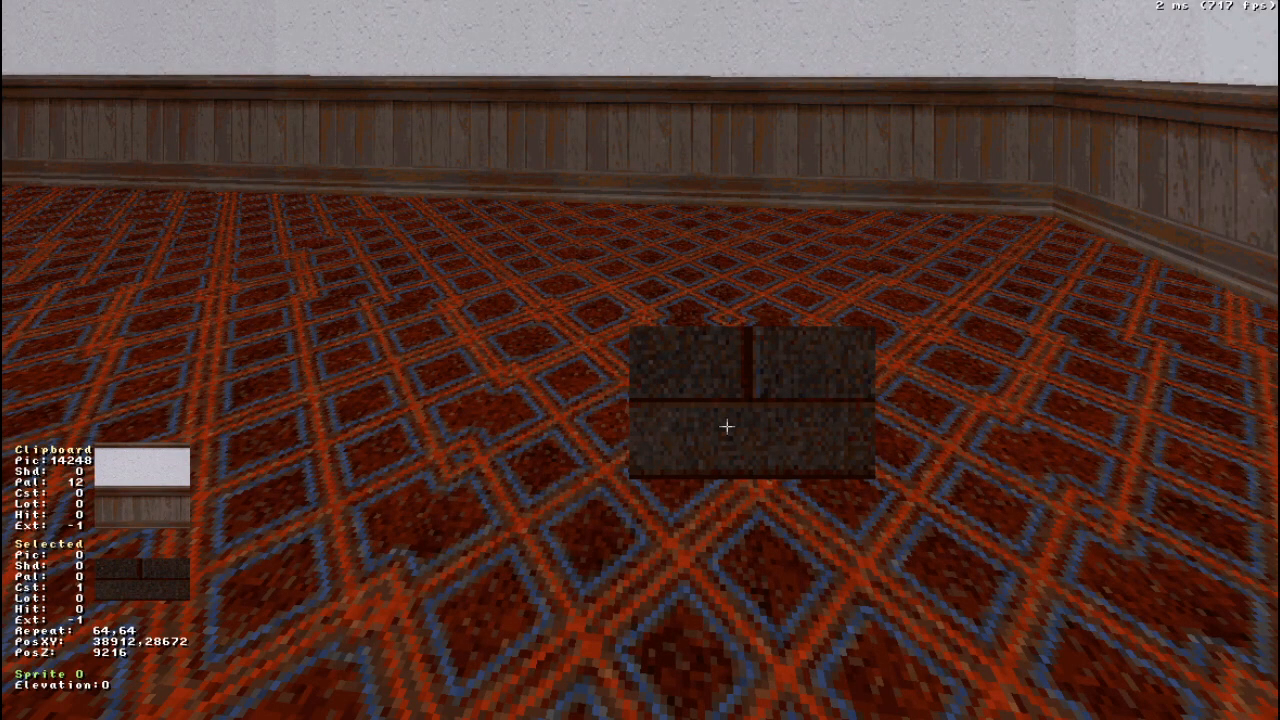
- Browse the sprite's tile set and apply tile 370 as its picture
key(v)
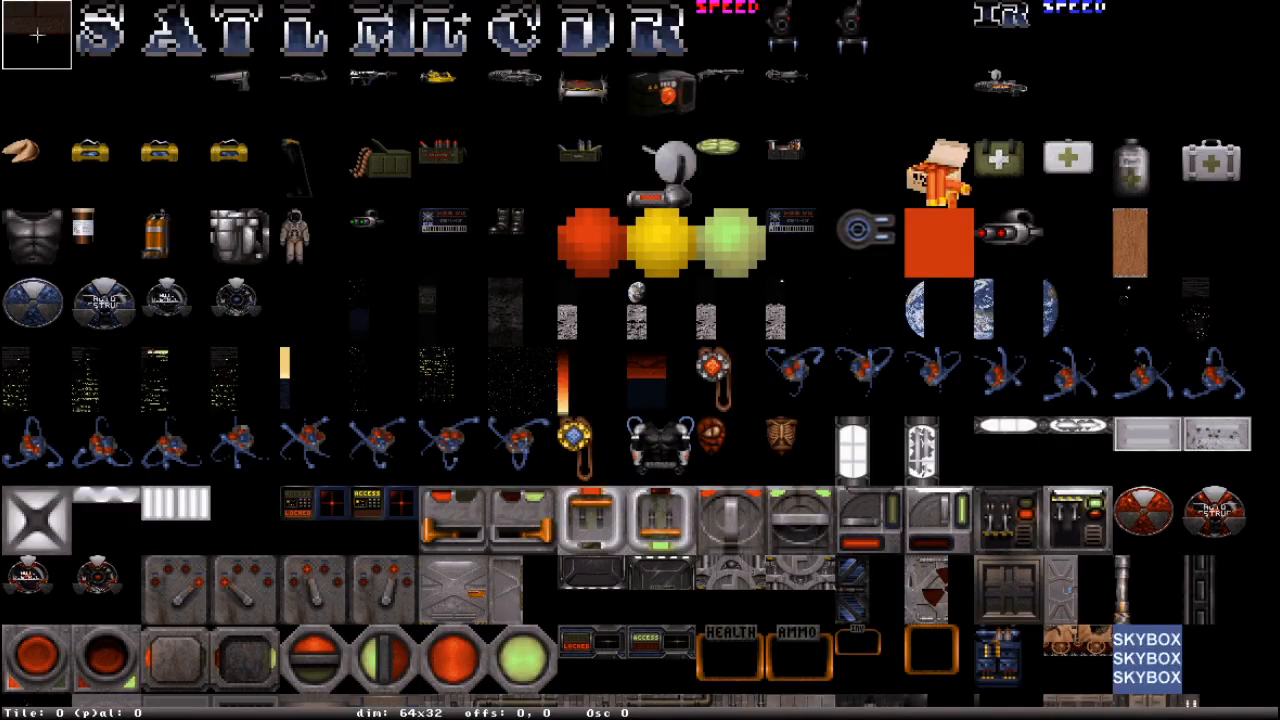
scroll(670, 423, down, 7)
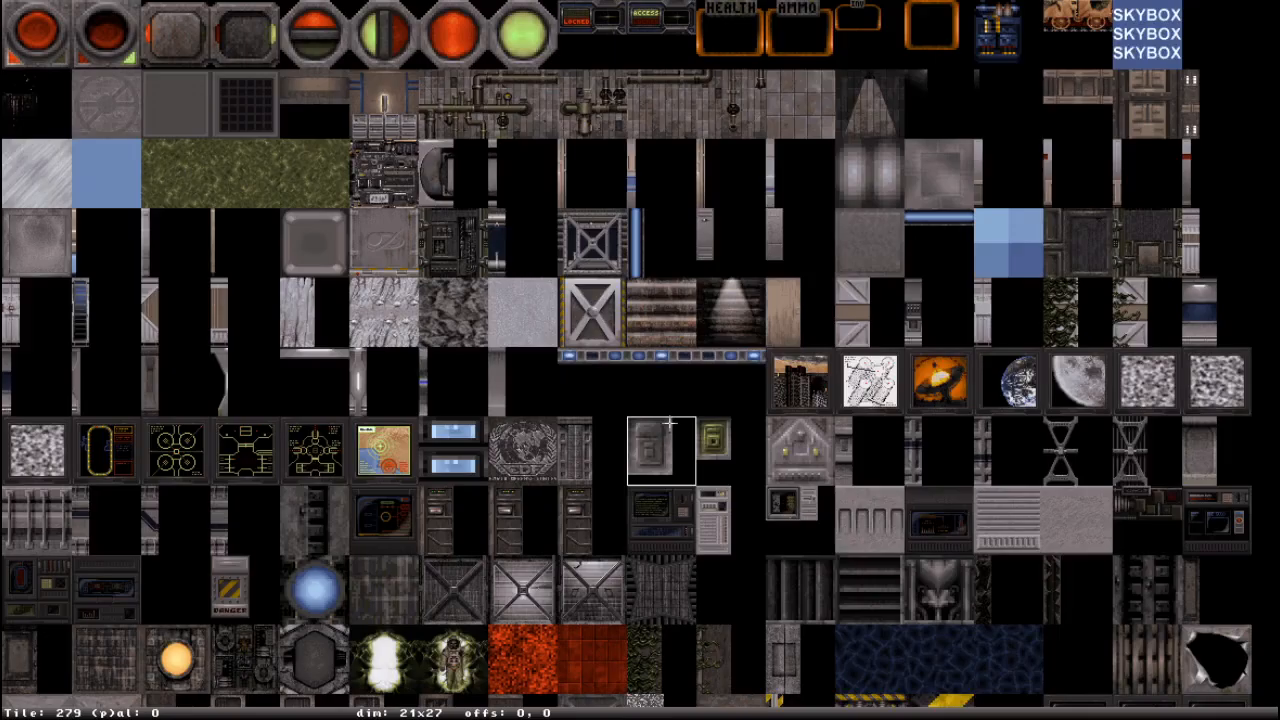
scroll(670, 424, up, 6)
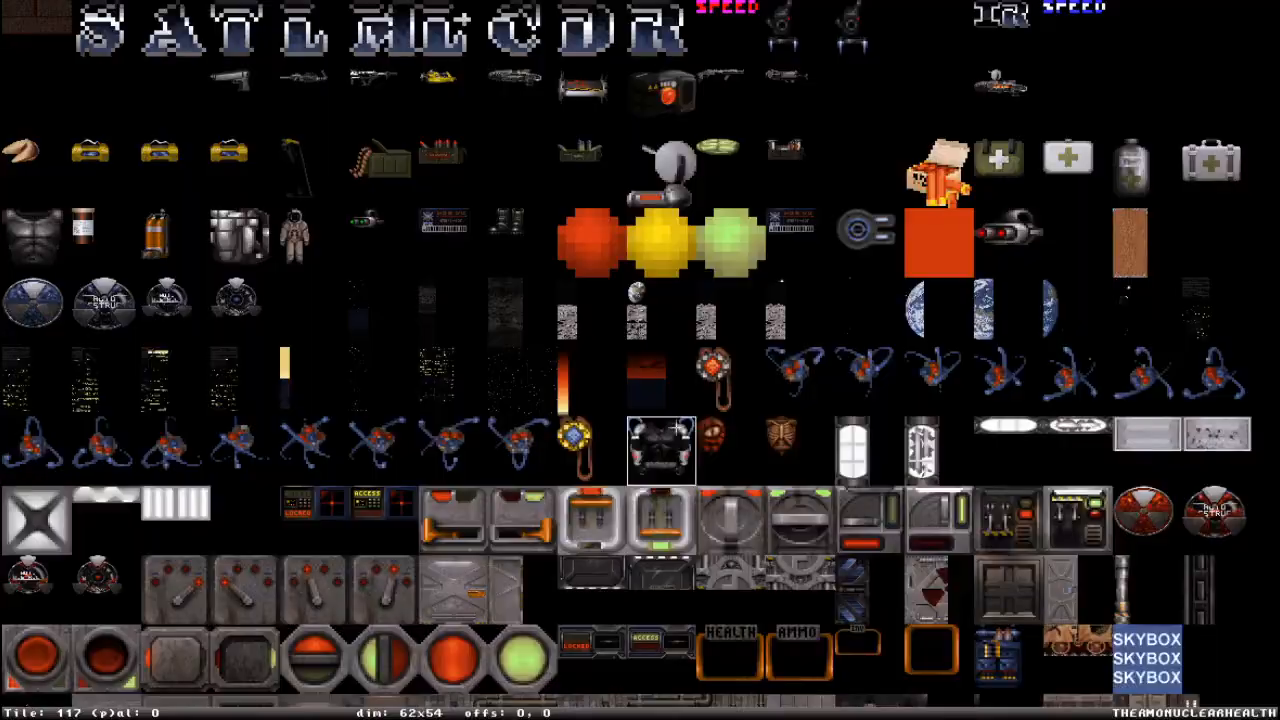
scroll(530, 426, down, 4)
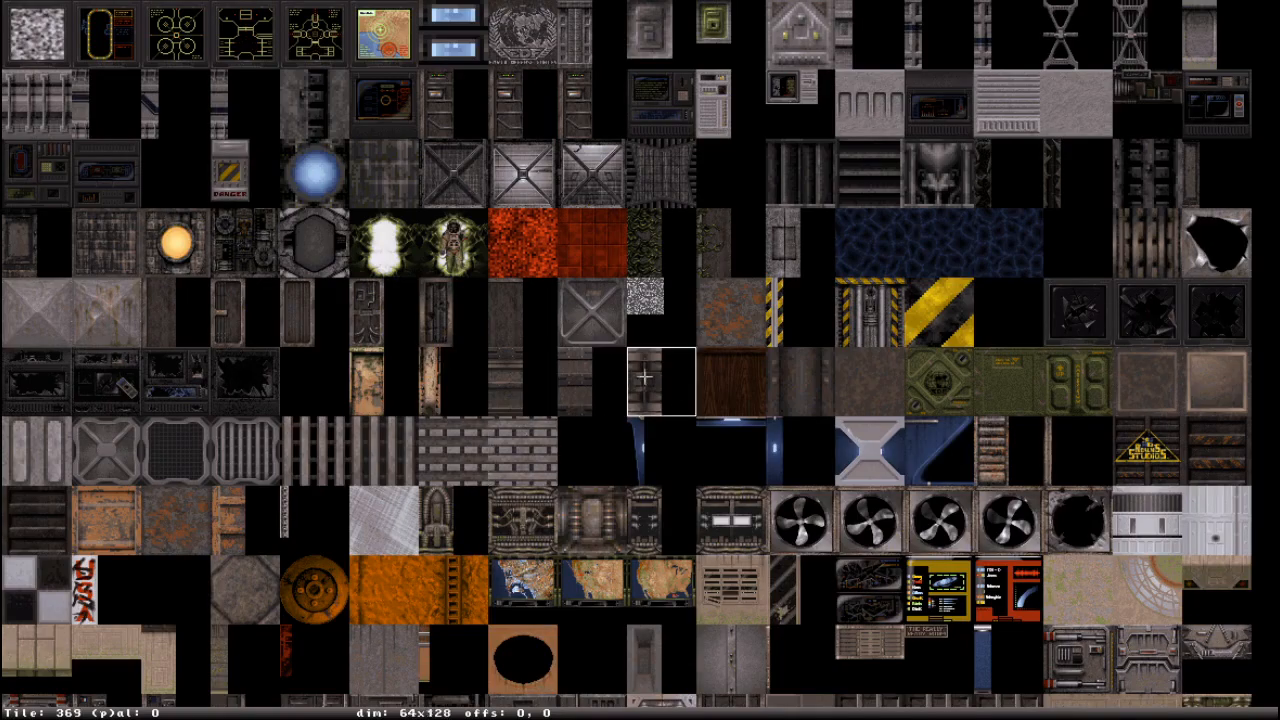
click(743, 394)
right_drag(727, 426, 728, 411)
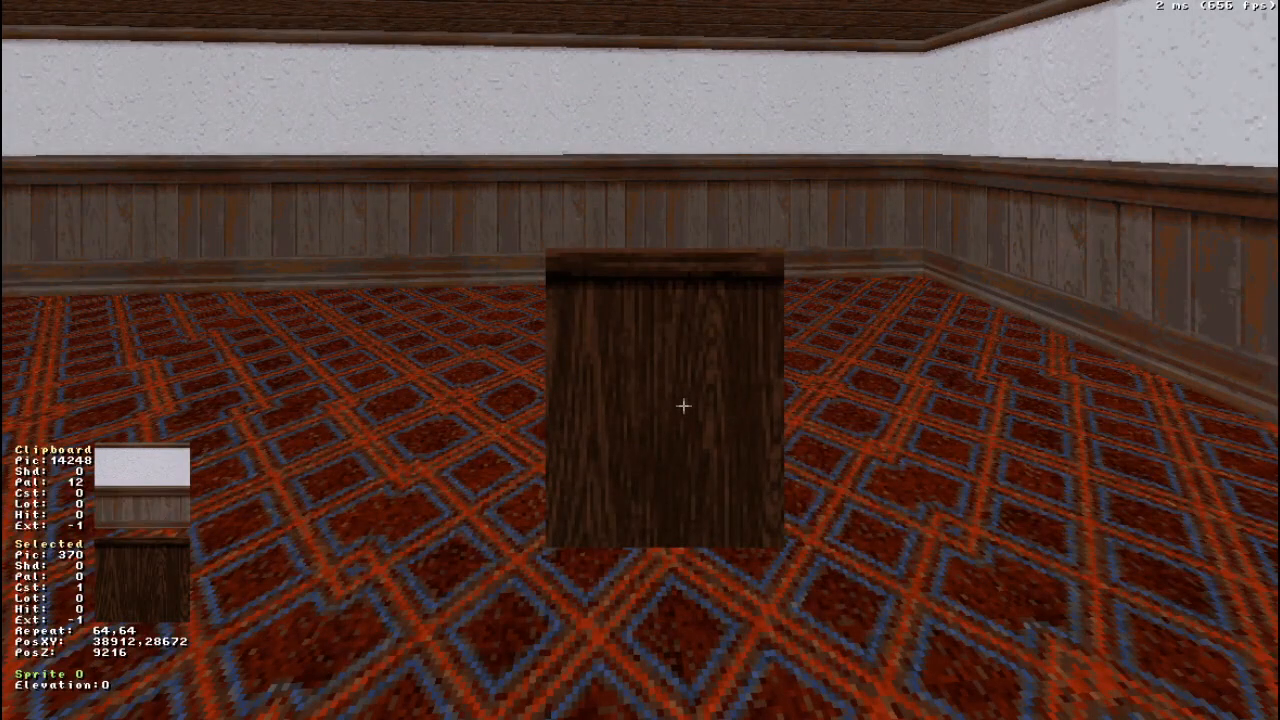
- Change the sprite's picture to tile 330, the skeleton in a spacesuit
key(v)
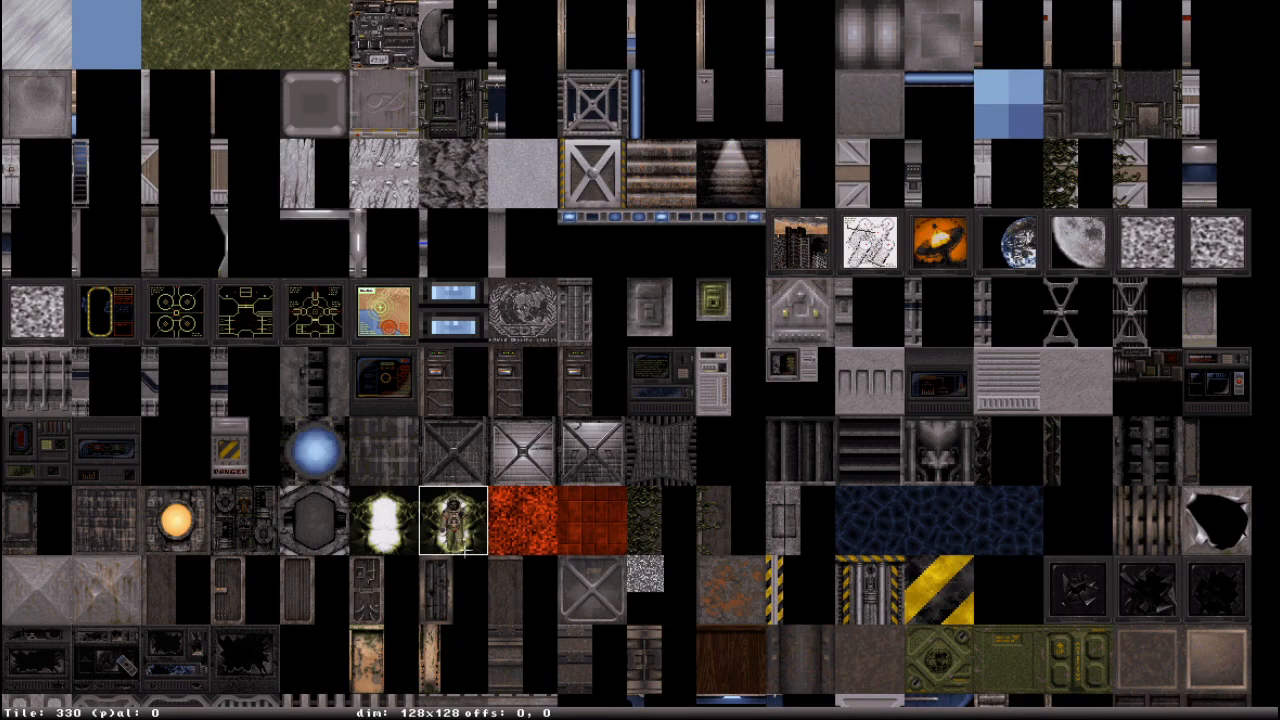
click(438, 537)
right_drag(743, 397, 745, 393)
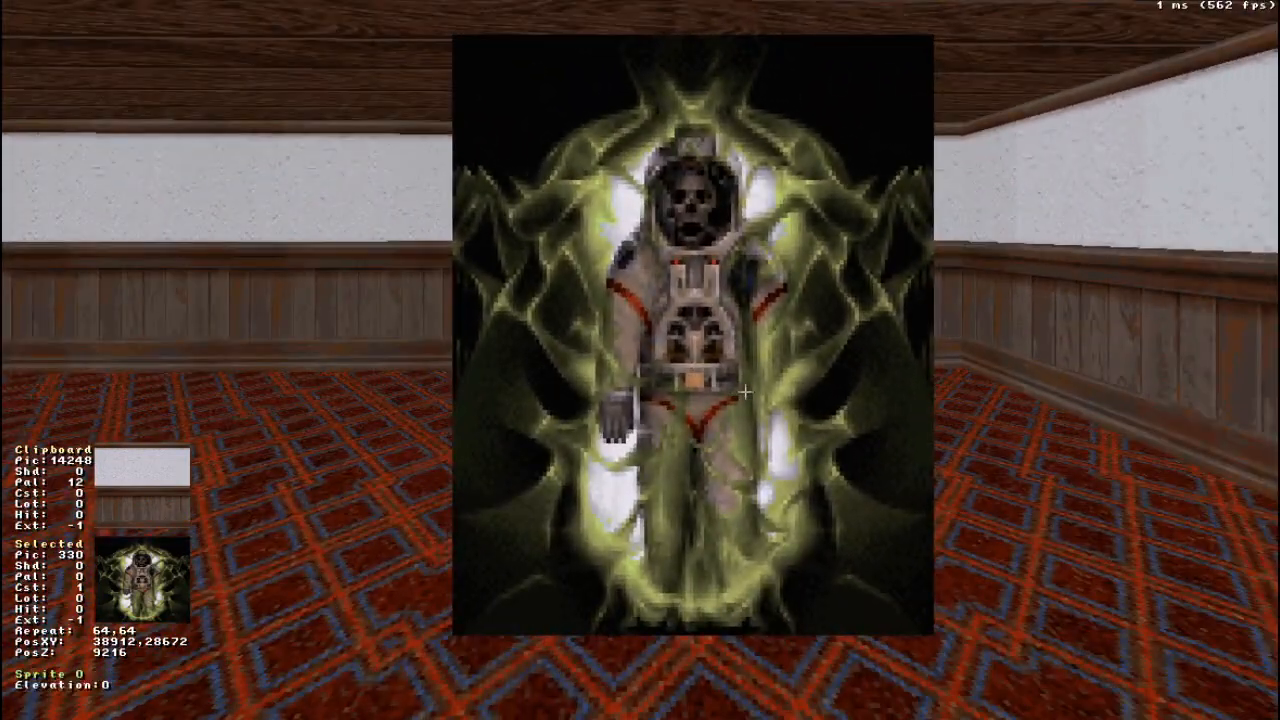
- Browse through the sprite's tile set for another picture
key(v)
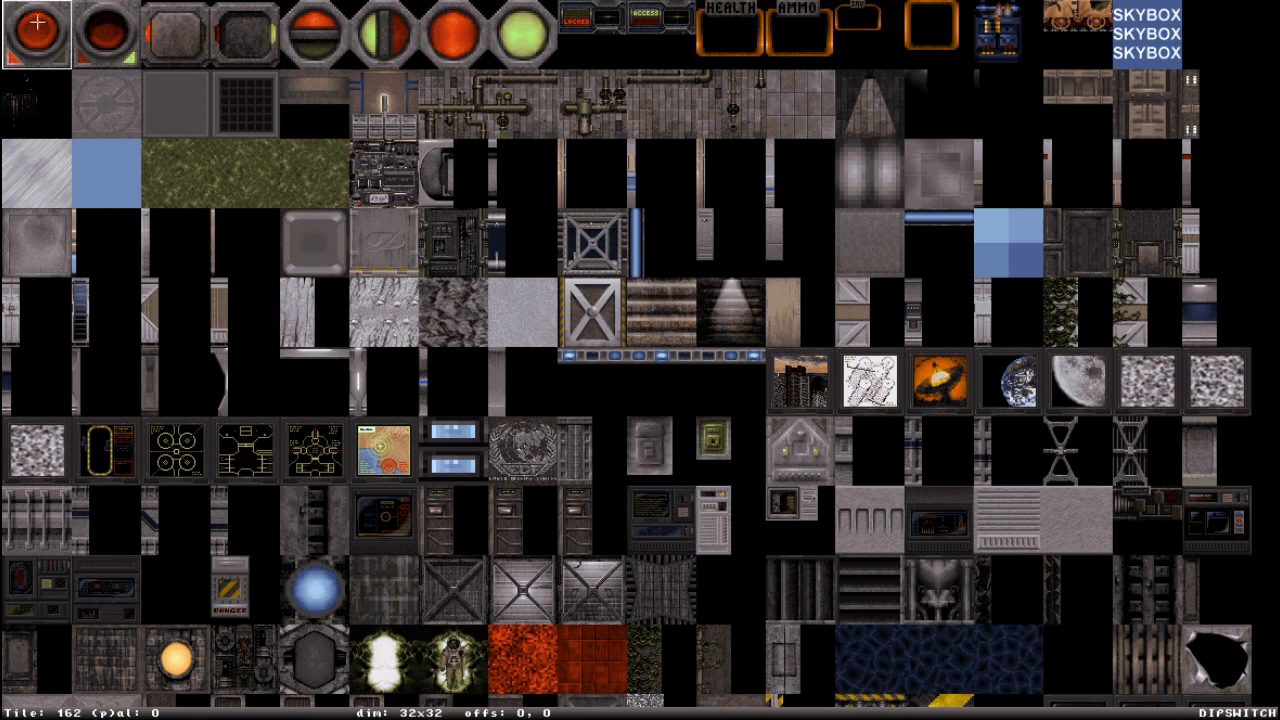
key(Return)
right_drag(745, 392, 745, 394)
key(v)
key(v)
scroll(848, 515, down, 4)
scroll(815, 480, down, 3)
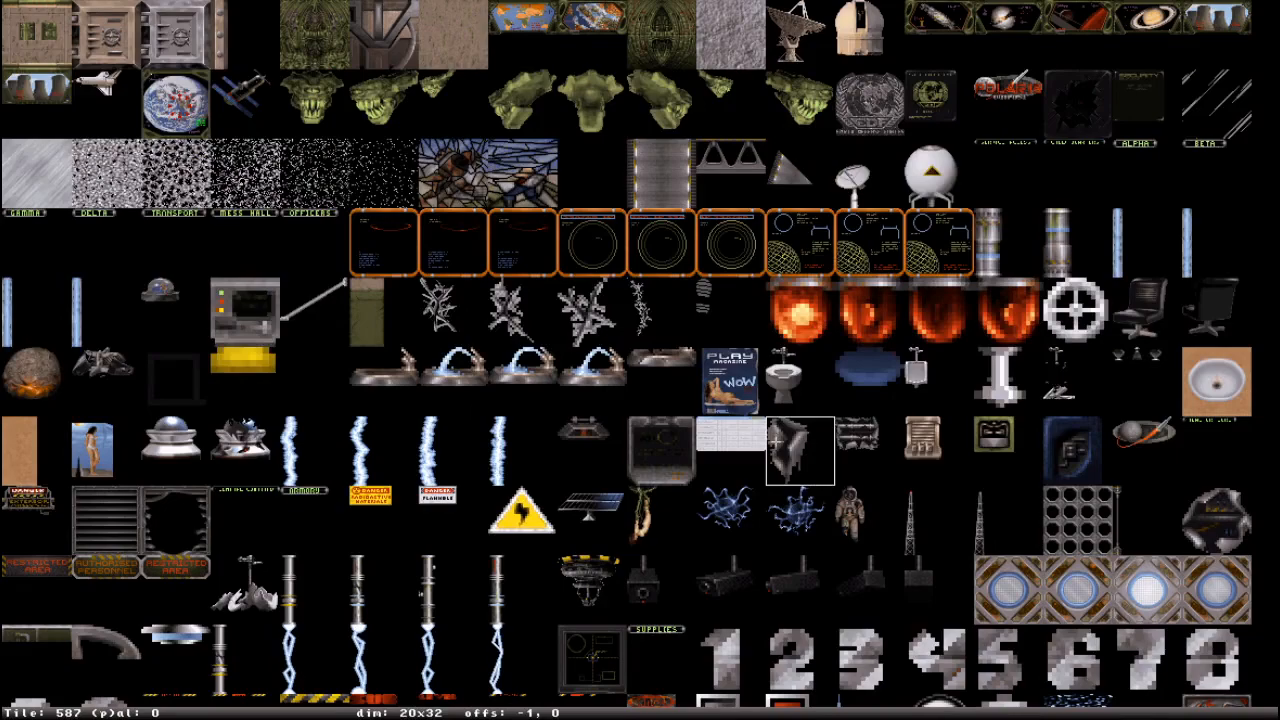
scroll(810, 586, down, 12)
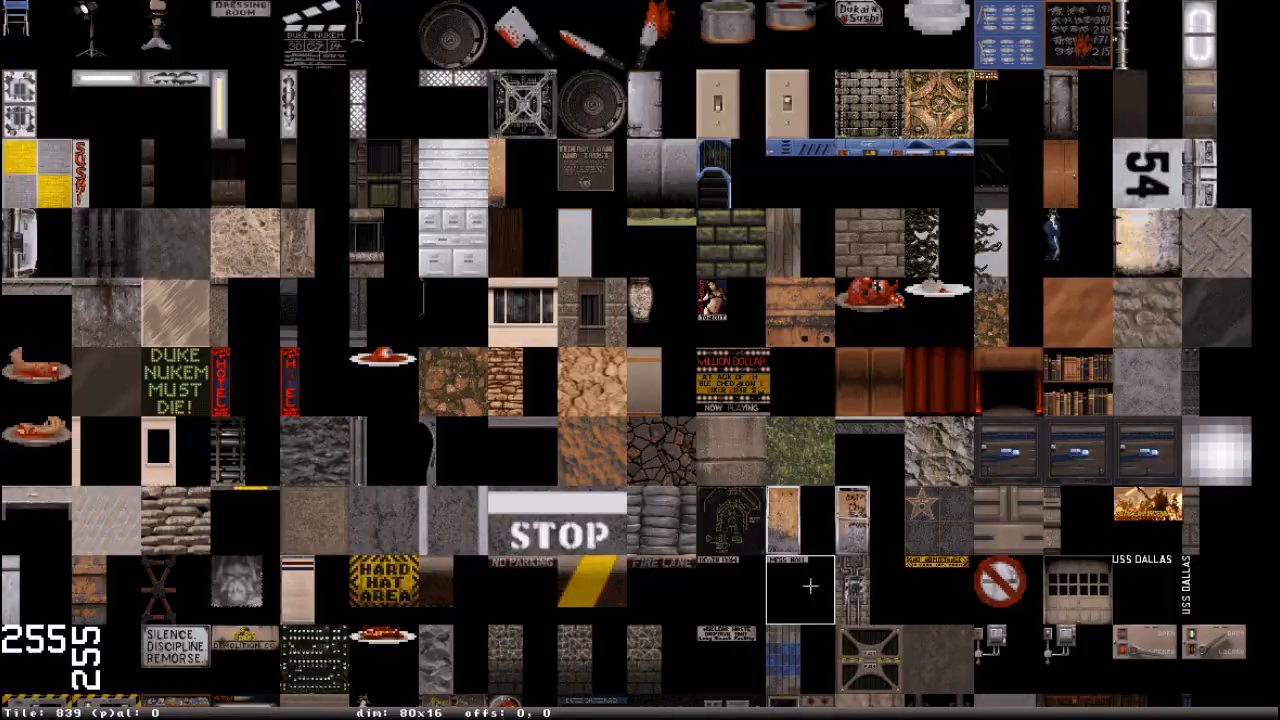
scroll(450, 450, up, 20)
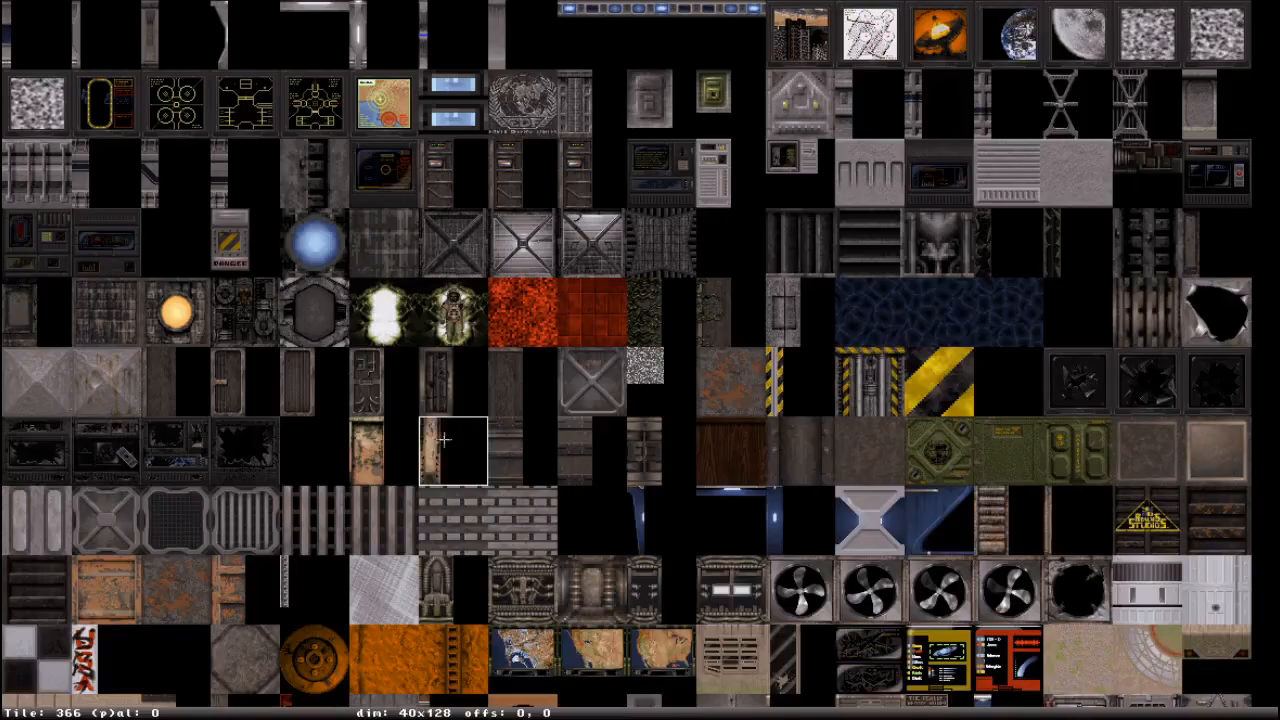
- Go to tile 765 (VASE) in the tile browser and apply it as the sprite's picture
key(g)
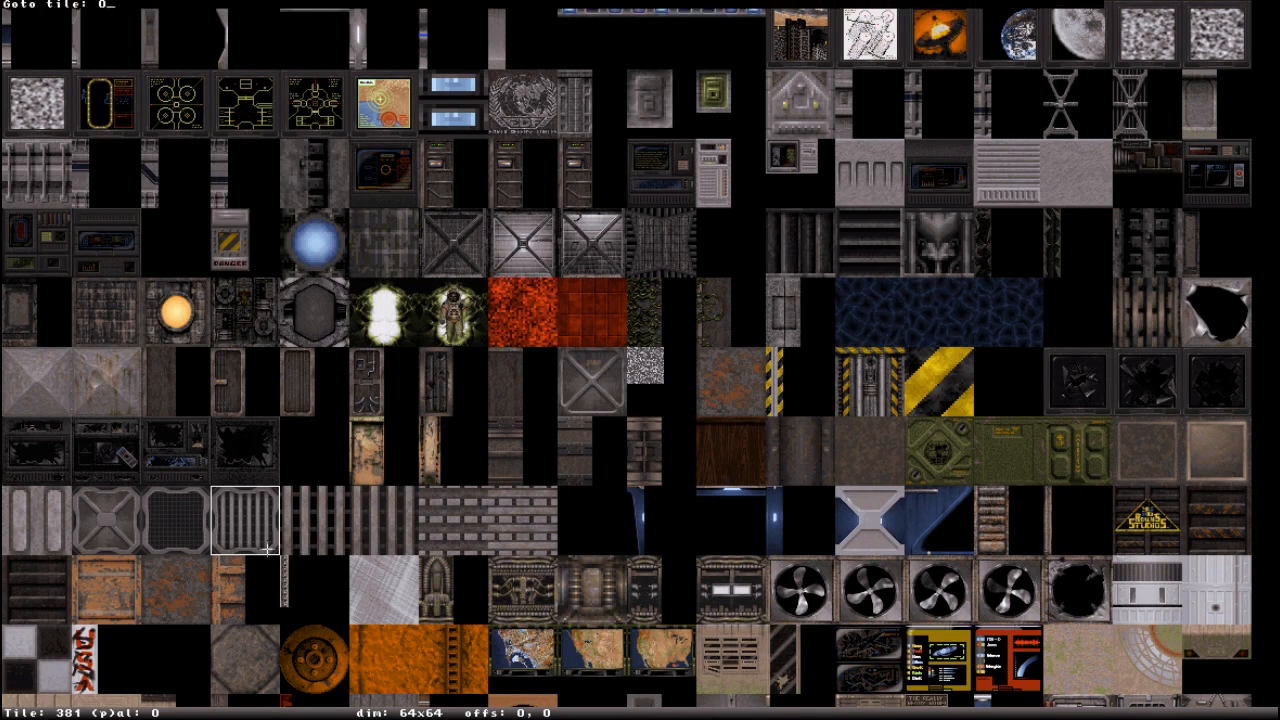
key(Return)
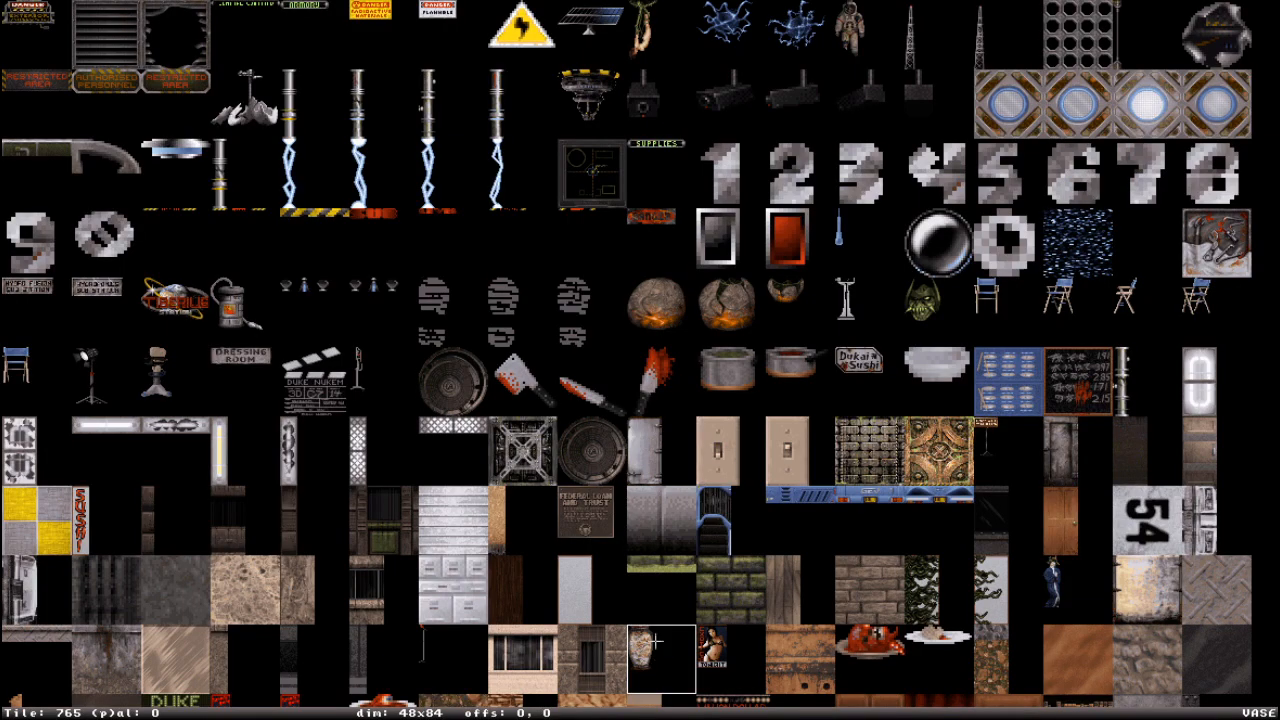
scroll(642, 354, down, 3)
scroll(642, 354, down, 5)
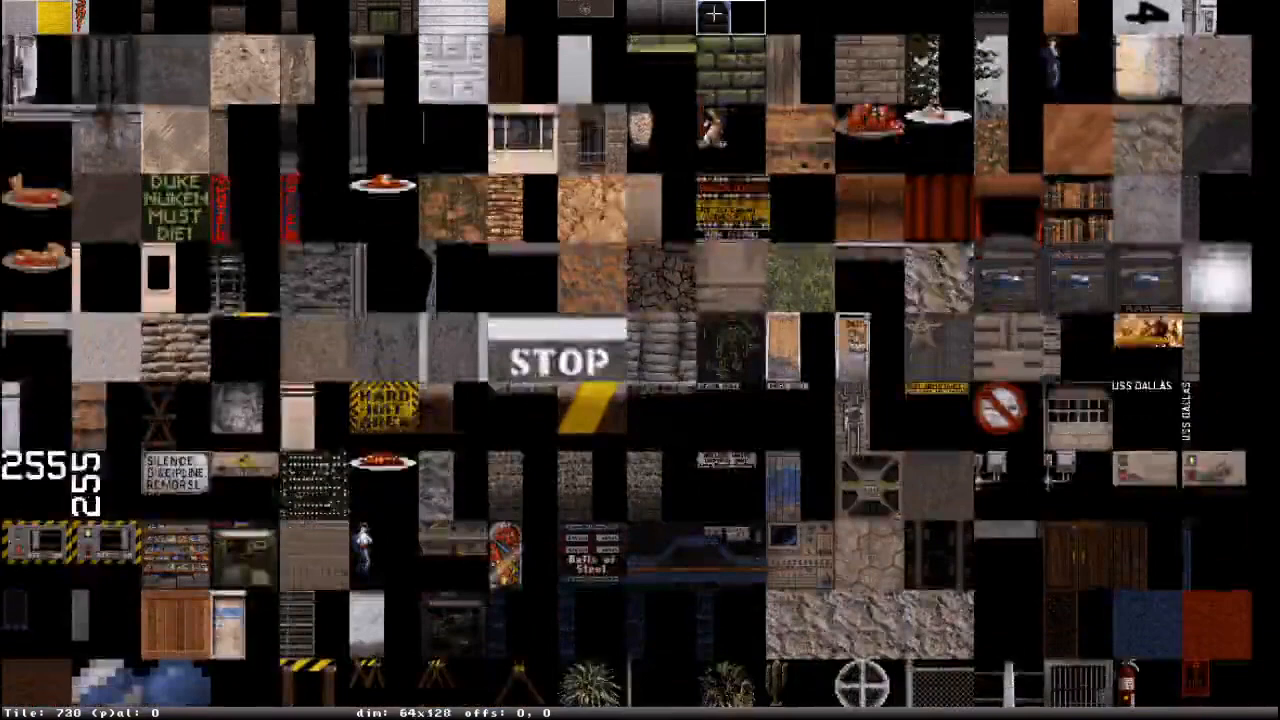
key(Return)
key(Down)
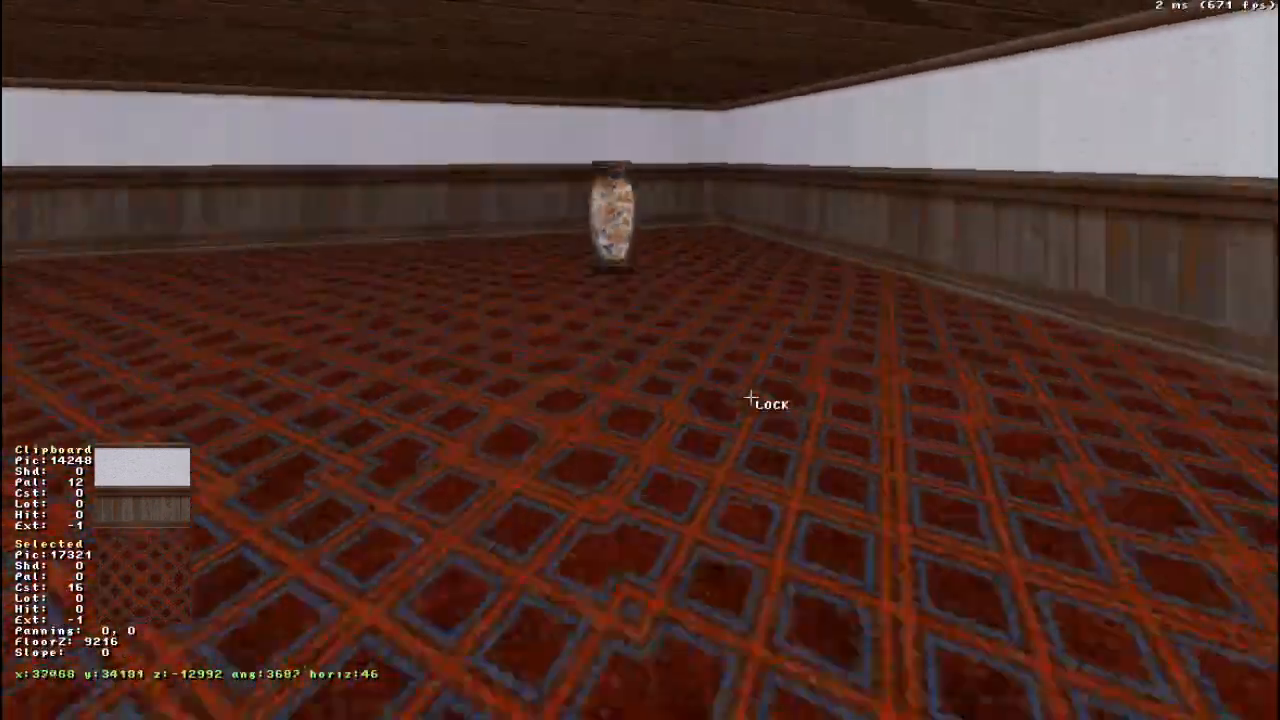
key(Up)
right_drag(751, 398, 837, 531)
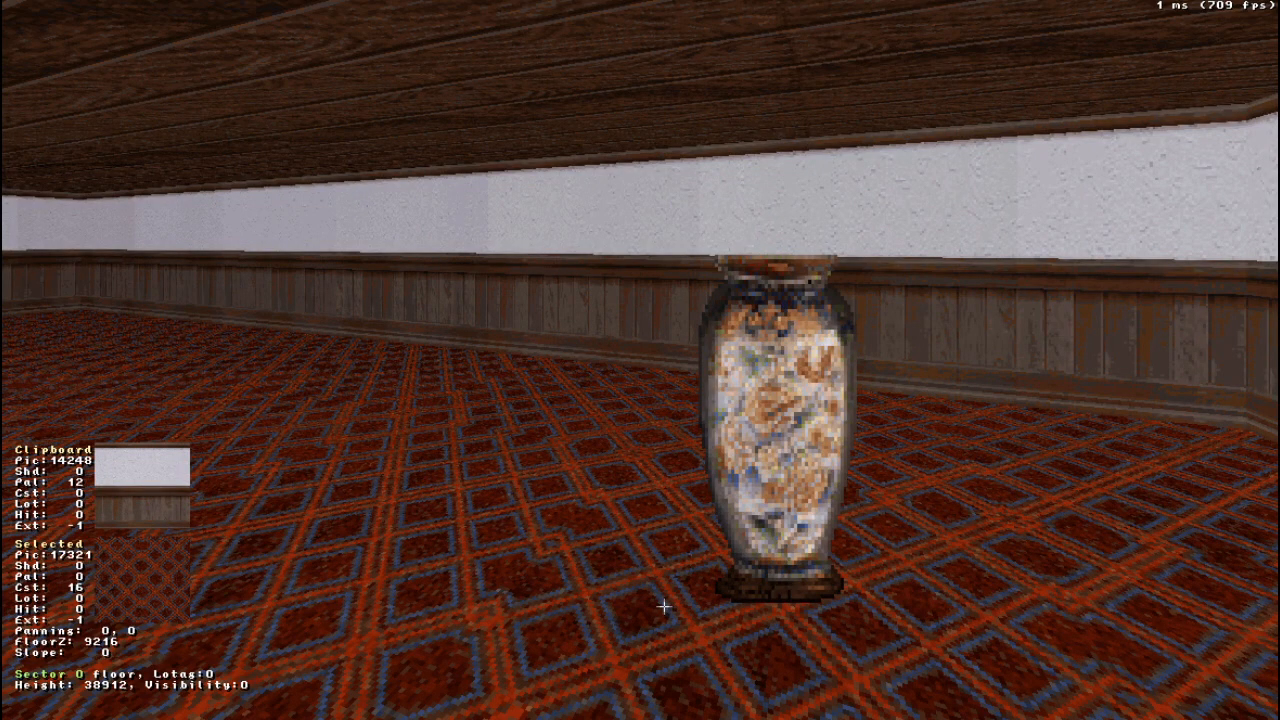
- Switch to the 2D map and move the vase sprite between grid points, ending about two grid squares from the sector's upper-right corner
key(KP_Enter)
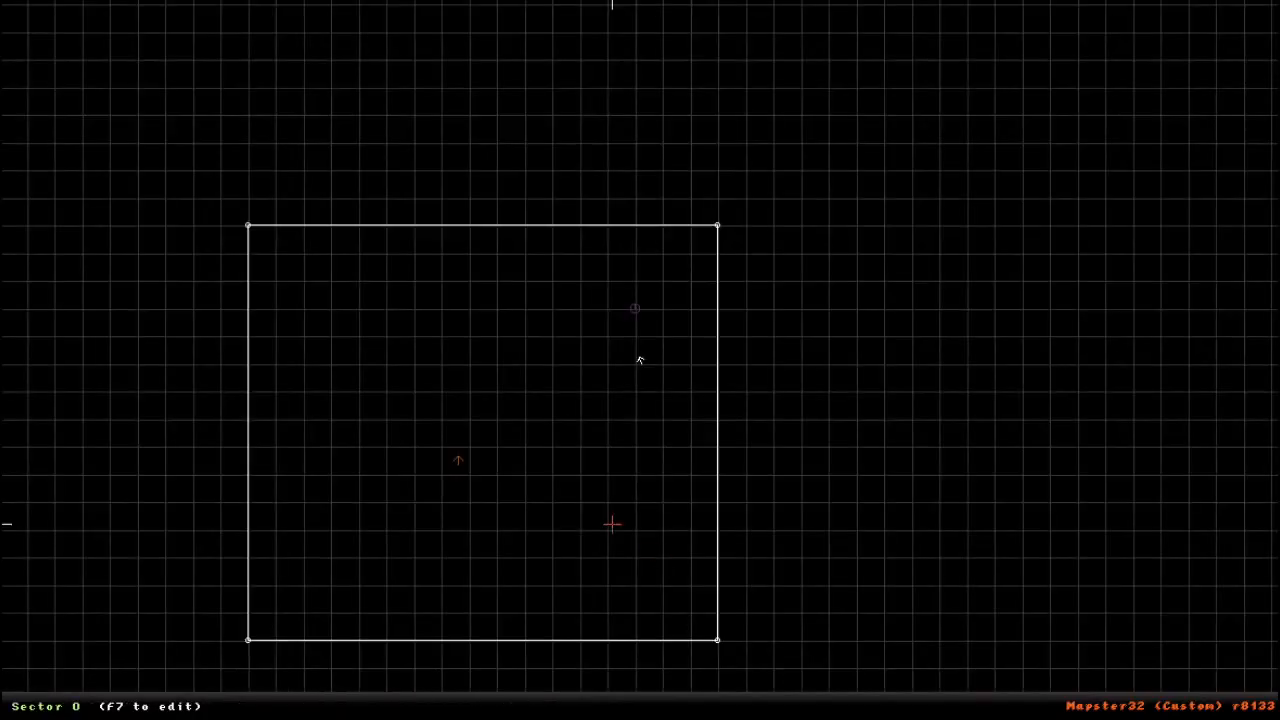
scroll(600, 400, up, 3)
right_drag(601, 399, 638, 252)
scroll(677, 403, up, 4)
scroll(671, 403, down, 8)
scroll(640, 360, up, 3)
scroll(640, 360, up, 2)
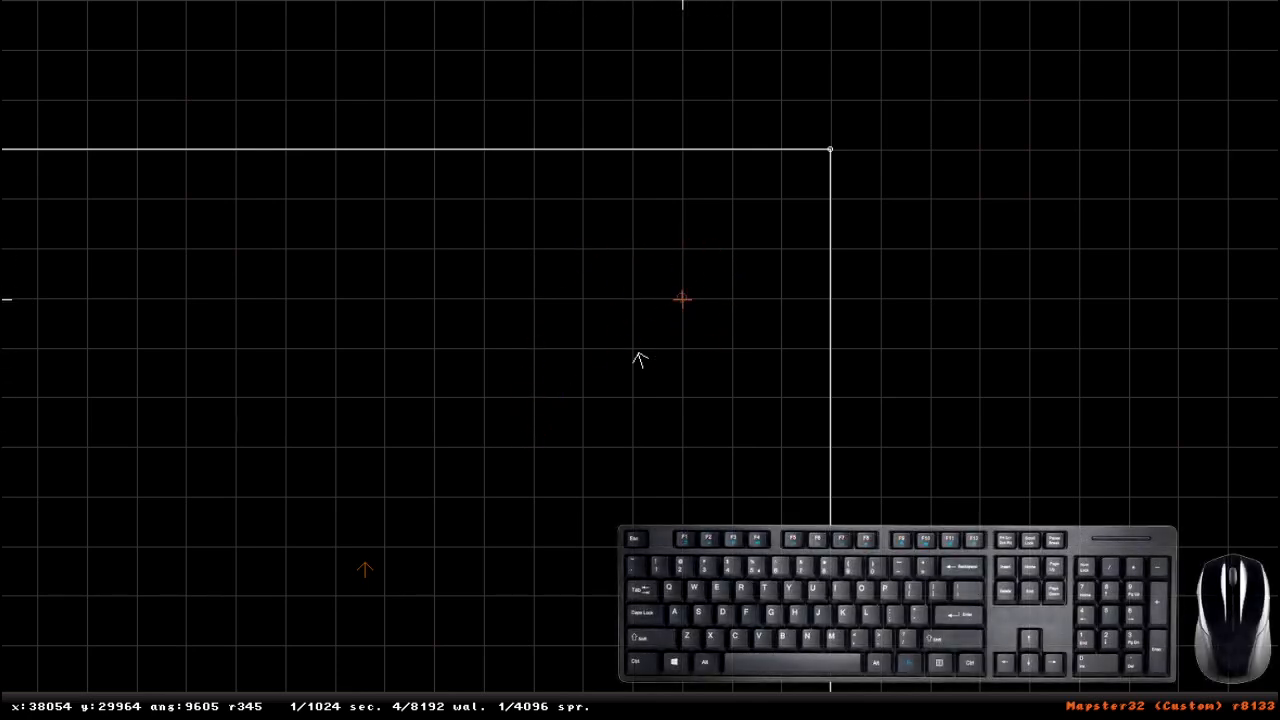
click(677, 299)
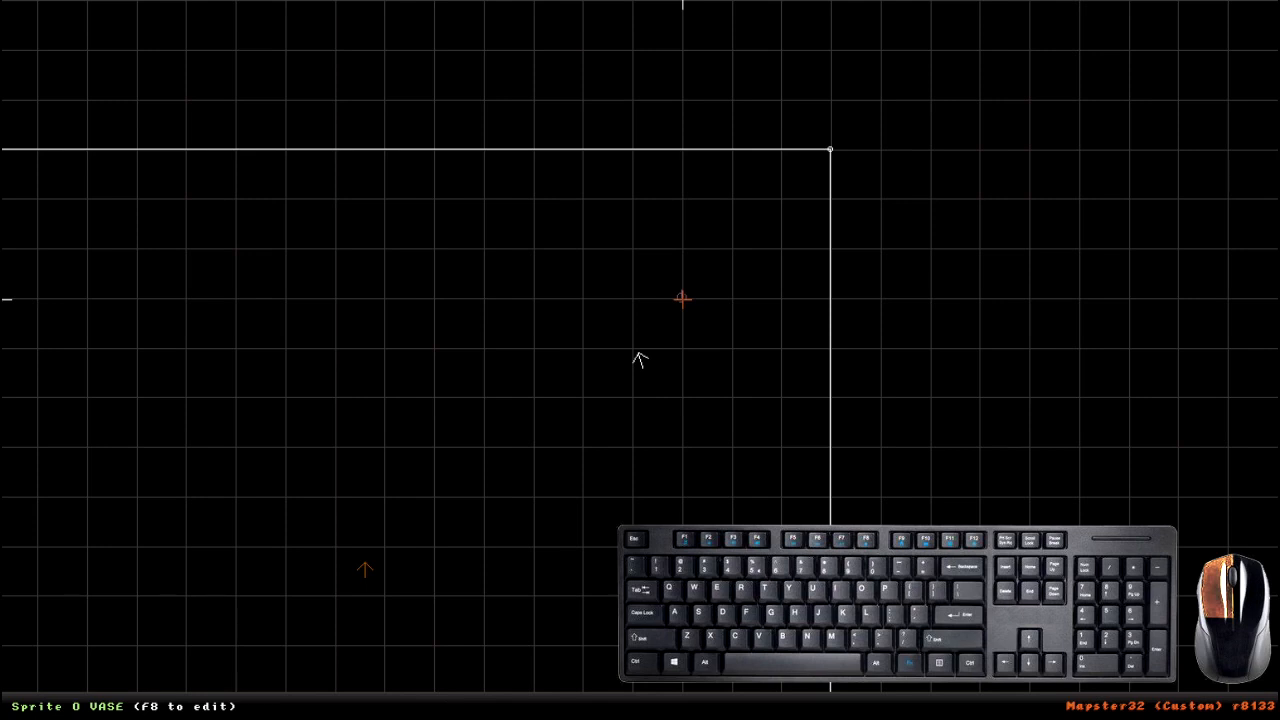
drag(682, 298, 623, 203)
drag(447, 306, 453, 372)
drag(570, 429, 690, 378)
drag(732, 199, 803, 239)
drag(563, 249, 718, 243)
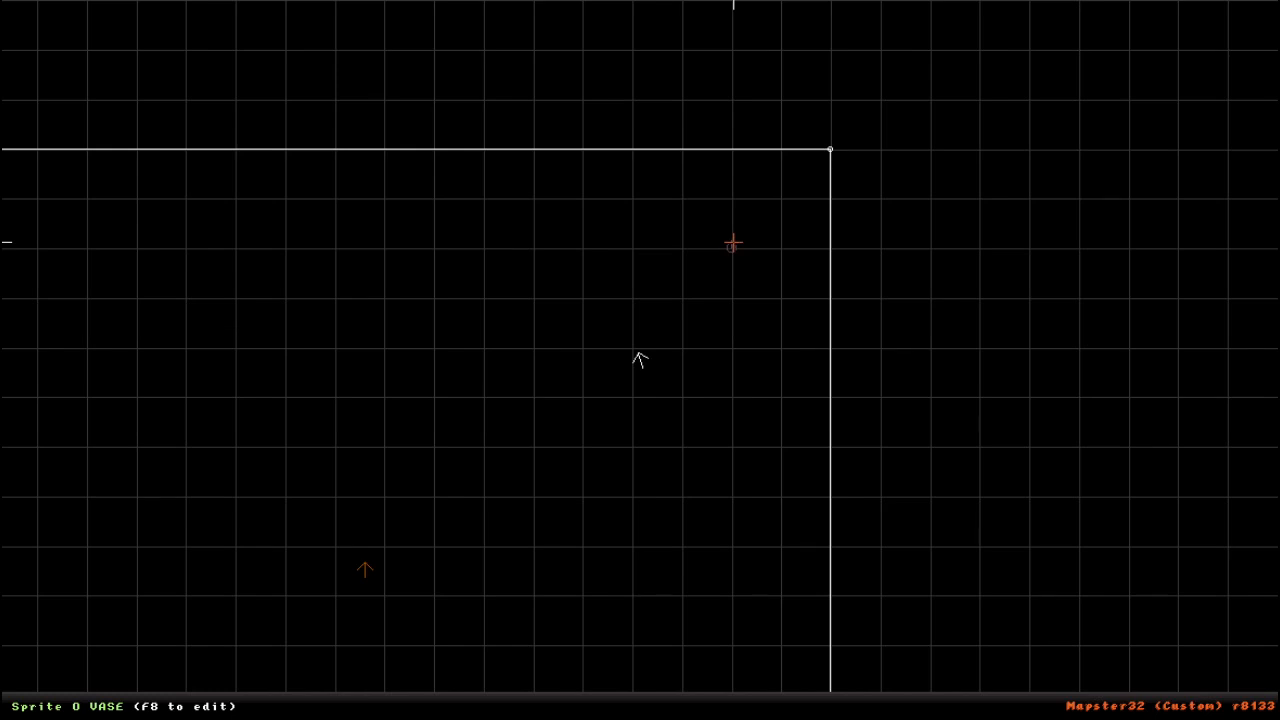
- Refine the grid to size 4 (128 units) and move the vase sprite closer to the sector's corner
key(g)
key(g)
key(g)
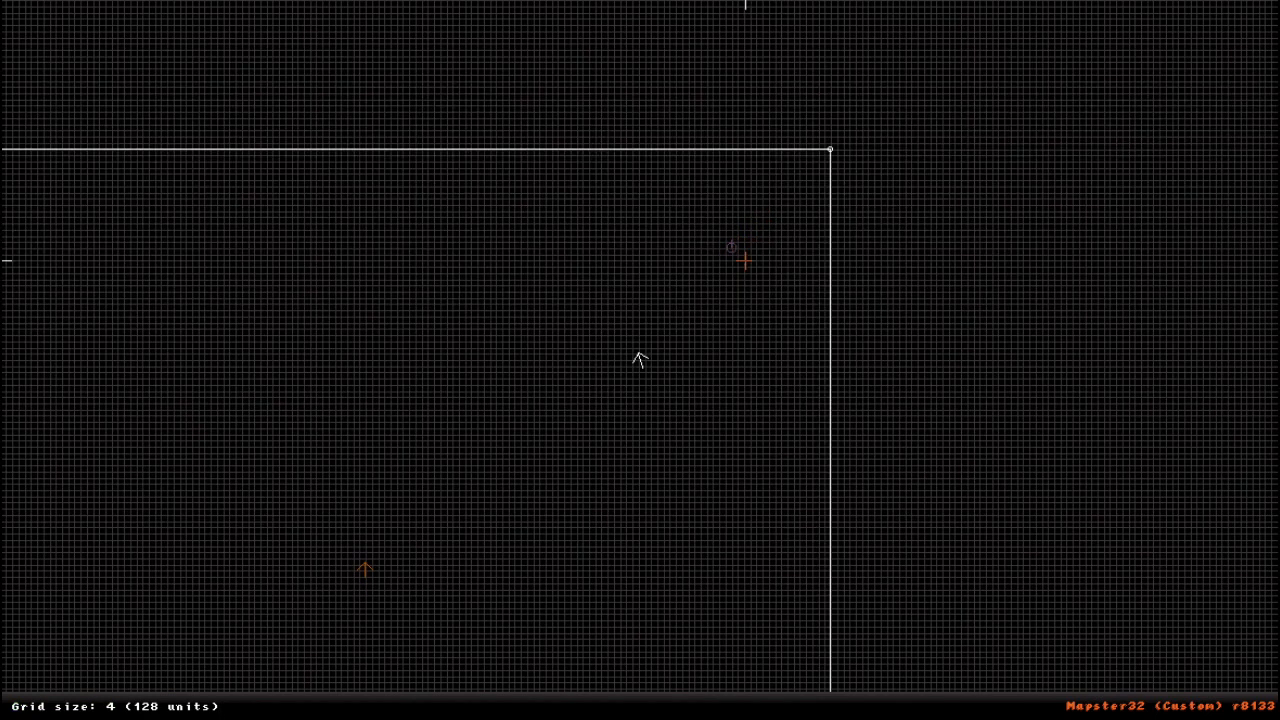
scroll(745, 260, up, 5)
middle_drag(745, 260, 534, 374)
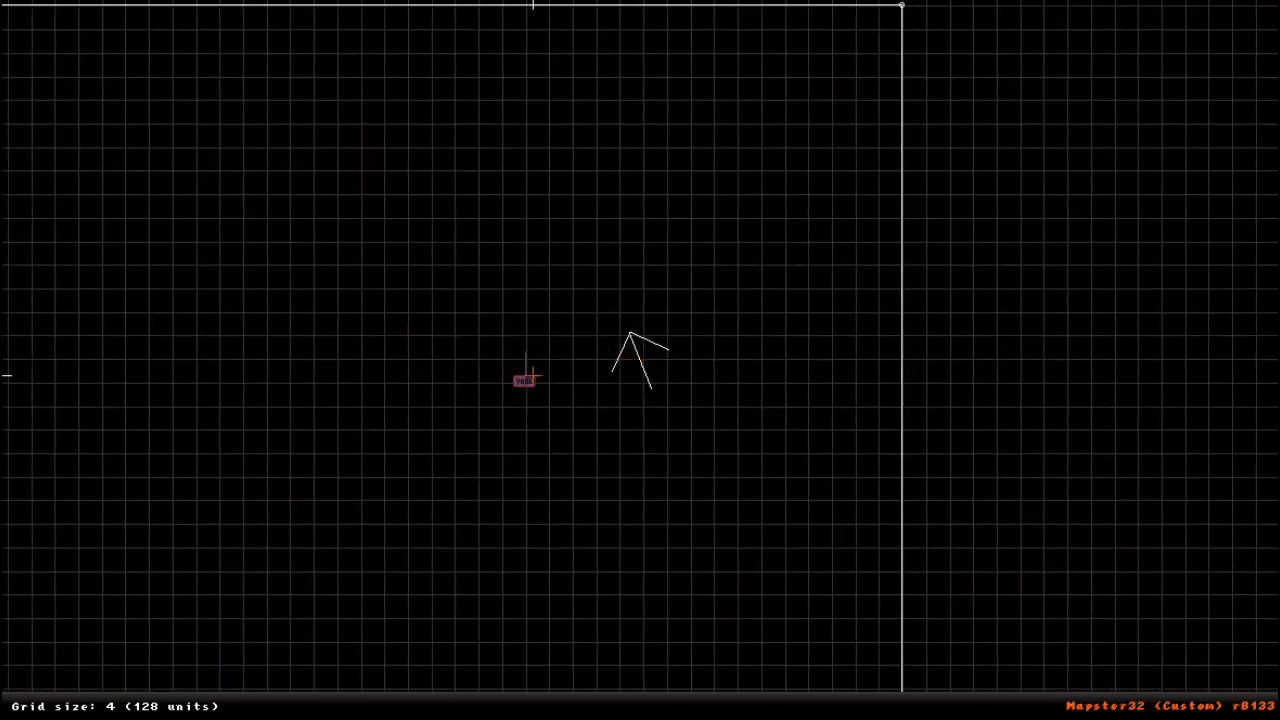
drag(523, 382, 645, 232)
key(l)
scroll(655, 248, down, 4)
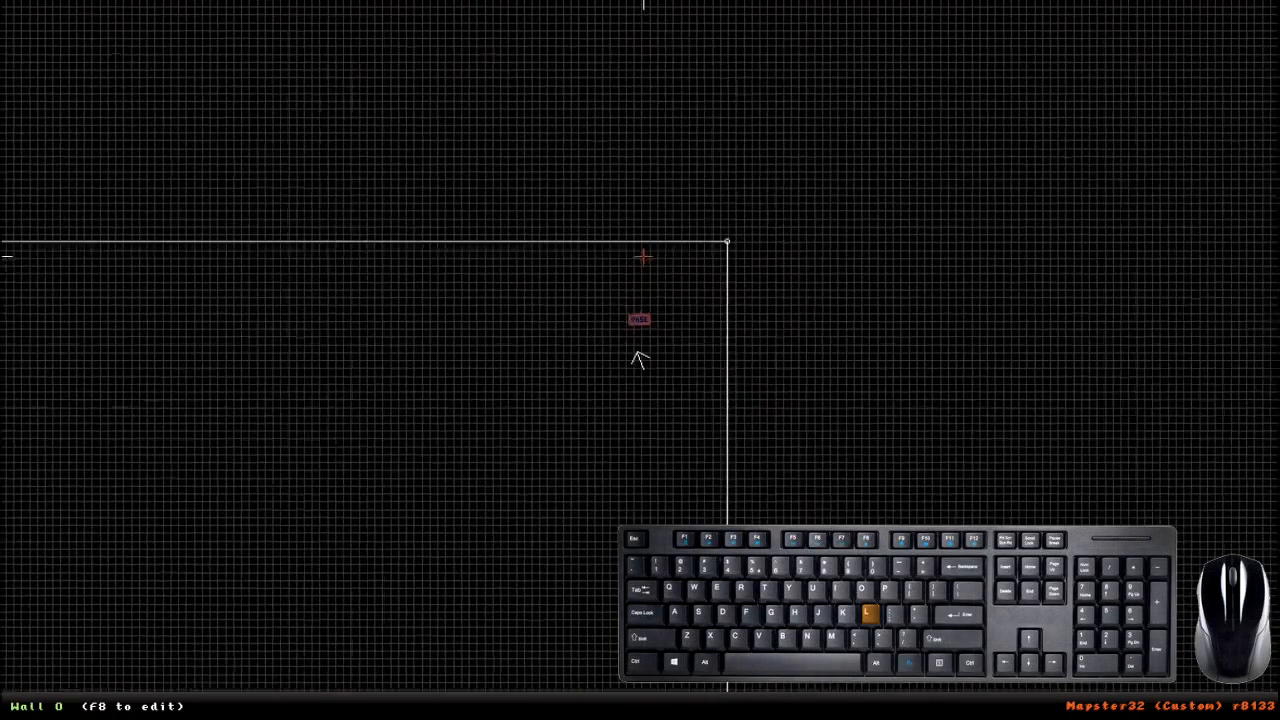
- Cycle the grid to size 1 (1024 units), turn grid locking off and move the vase sprite freely
key(g)
key(g)
key(g)
key(g)
key(g)
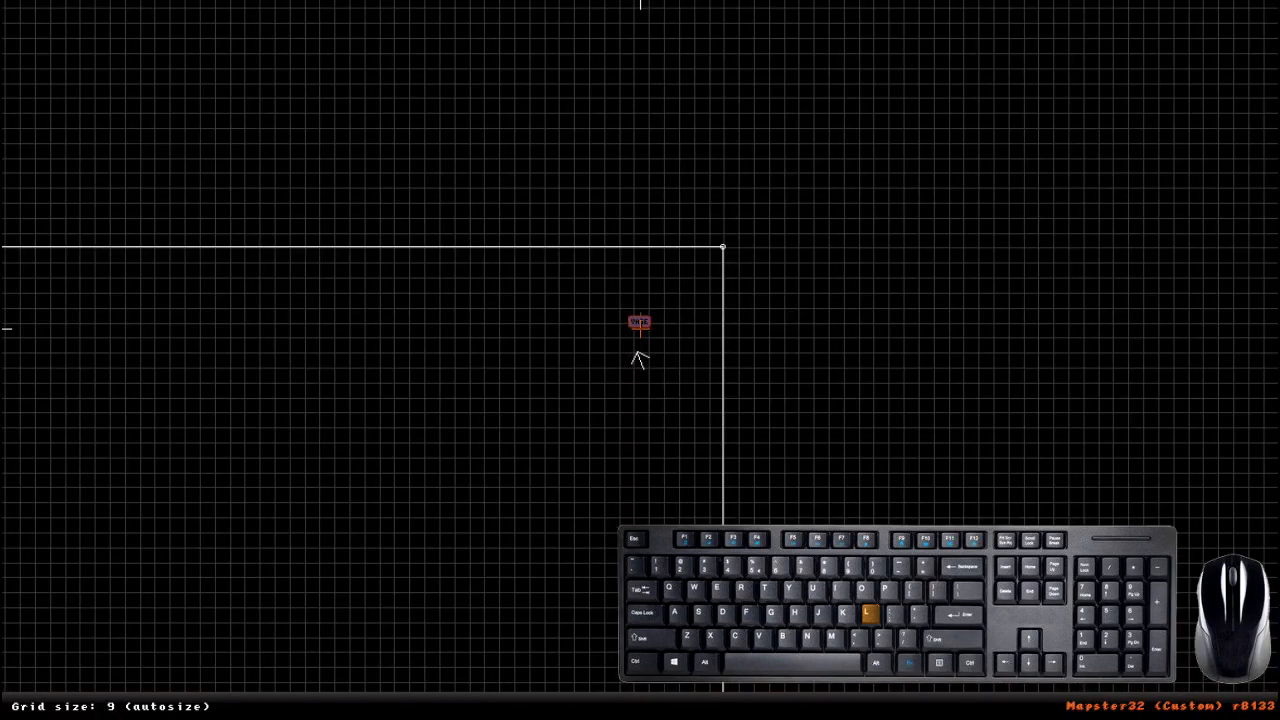
key(g)
key(g)
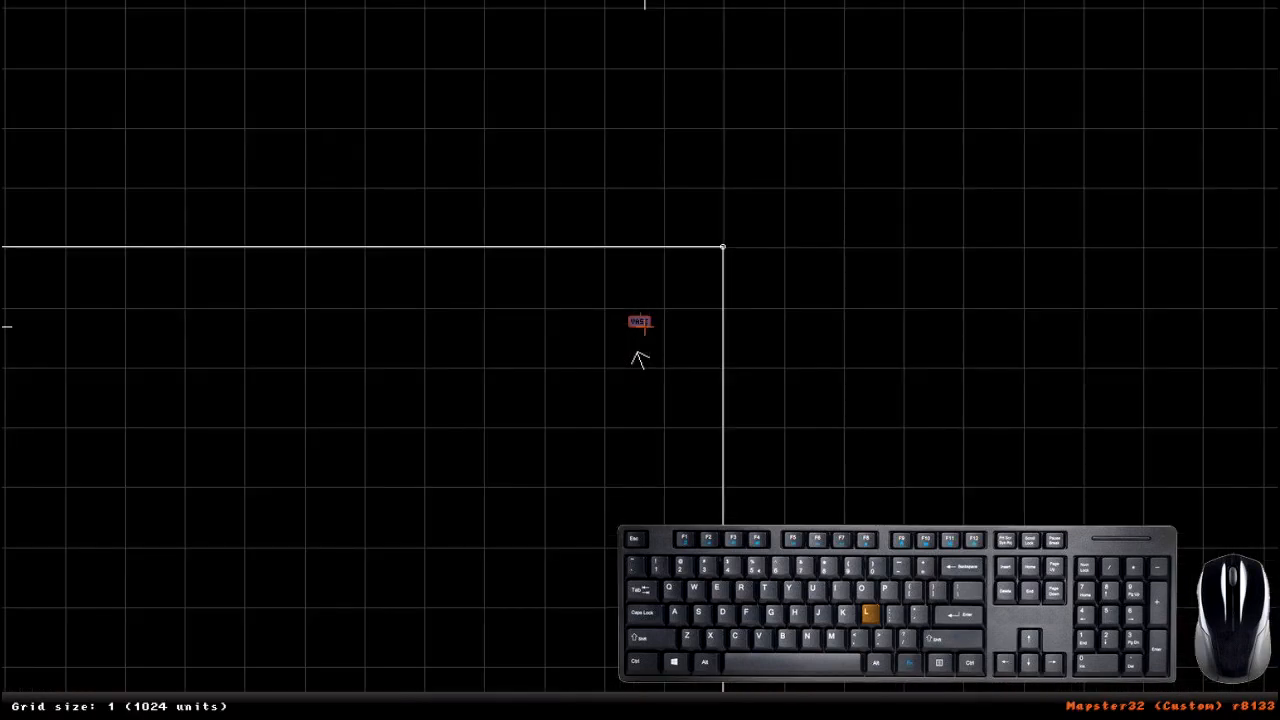
scroll(640, 360, up, 1)
key(l)
drag(641, 309, 598, 332)
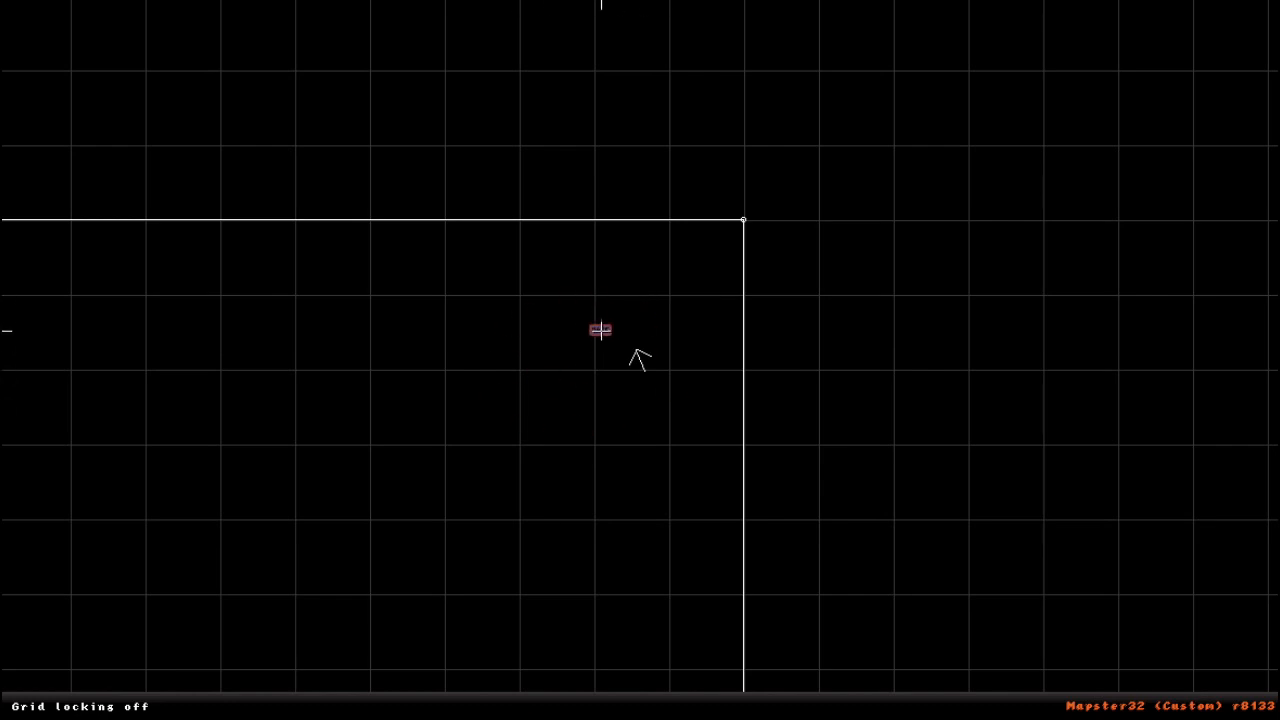
- Set the grid to size 2 (512 units), turn grid locking back on and place the vase near the corner at 41472, 26112
key(g)
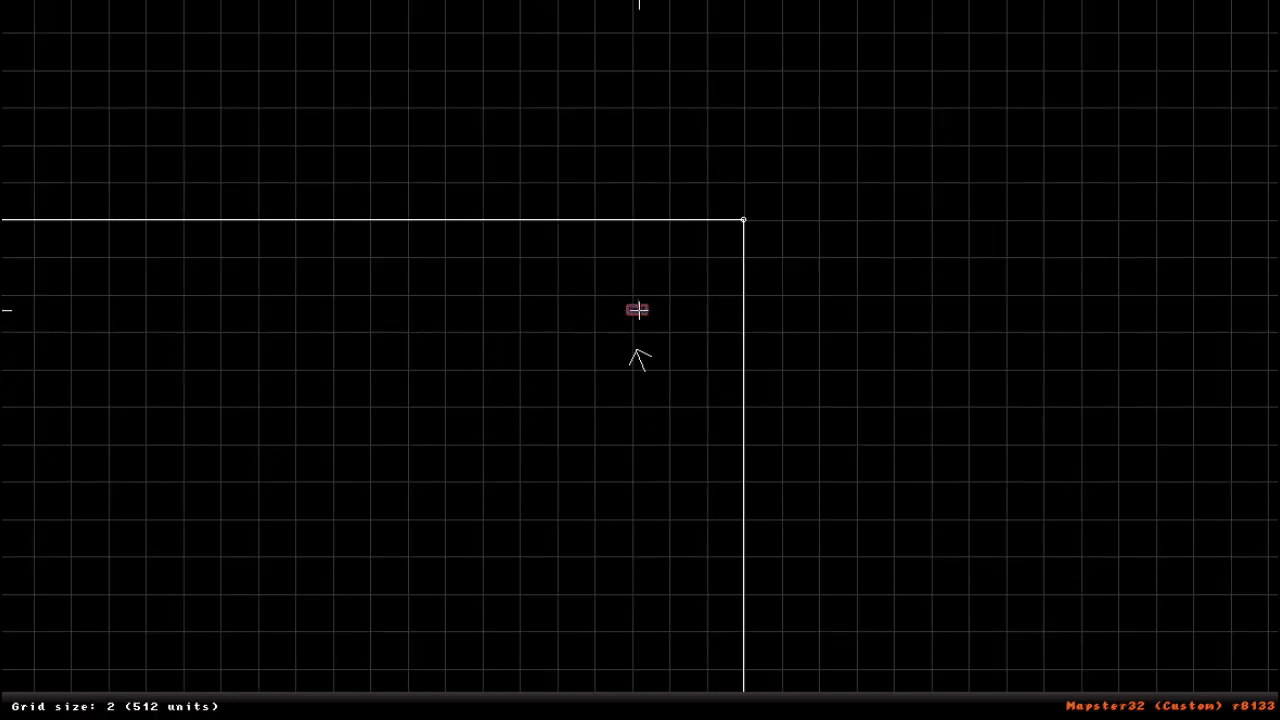
mouse_move(674, 282)
mouse_down()
mouse_move(654, 314)
mouse_move(637, 306)
mouse_move(691, 274)
mouse_move(666, 306)
mouse_up()
key(l)
- Reposition the viewpoint inside the sector, return to the 3D view and face the vase in the corner
right_click(360, 453)
right_click(609, 364)
key(KP_Enter)
right_drag(1062, 576, 1062, 576)
drag(1062, 576, 1062, 576)
right_drag(683, 346, 683, 346)
drag(683, 346, 683, 346)
right_drag(705, 337, 673, 347)
- Try darker and brighter shades on the vase sprite and settle on a shade of -2
scroll(617, 466, down, 6)
scroll(617, 466, up, 6)
right_drag(634, 494, 634, 494)
scroll(610, 460, down, 6)
scroll(610, 460, down, 5)
scroll(606, 460, up, 17)
scroll(611, 439, down, 3)
scroll(611, 439, up, 7)
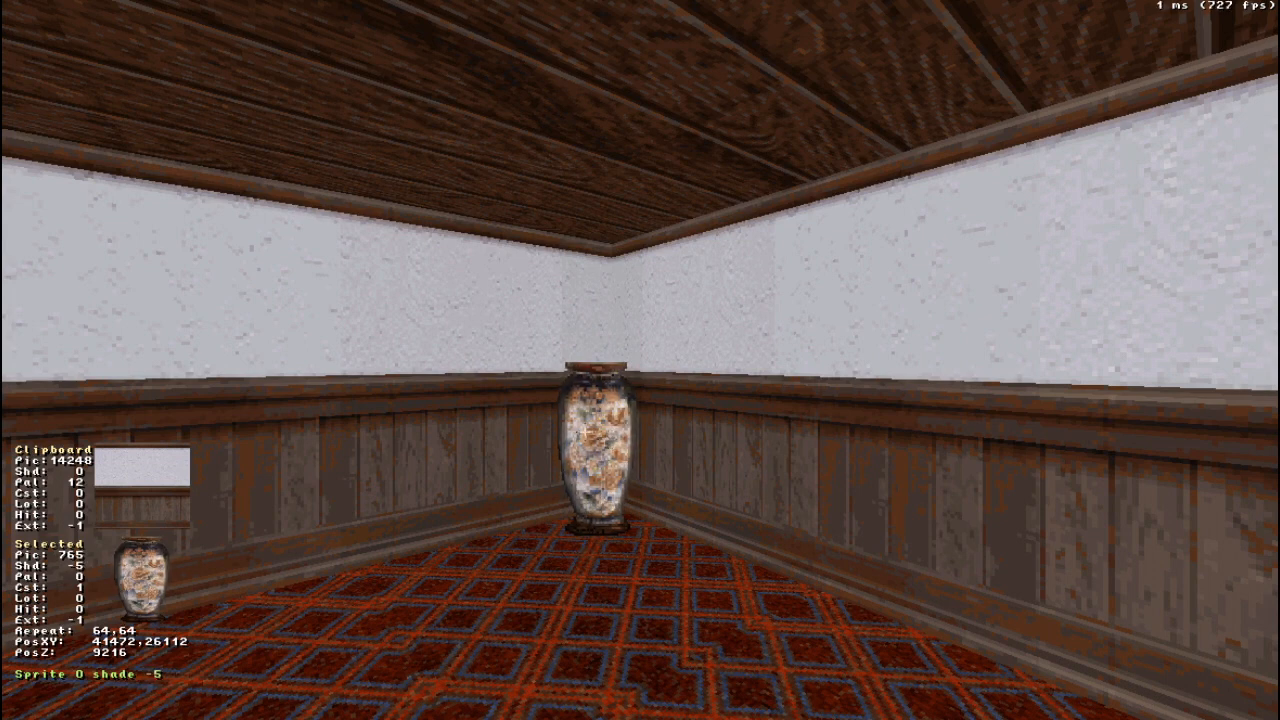
scroll(588, 432, down, 8)
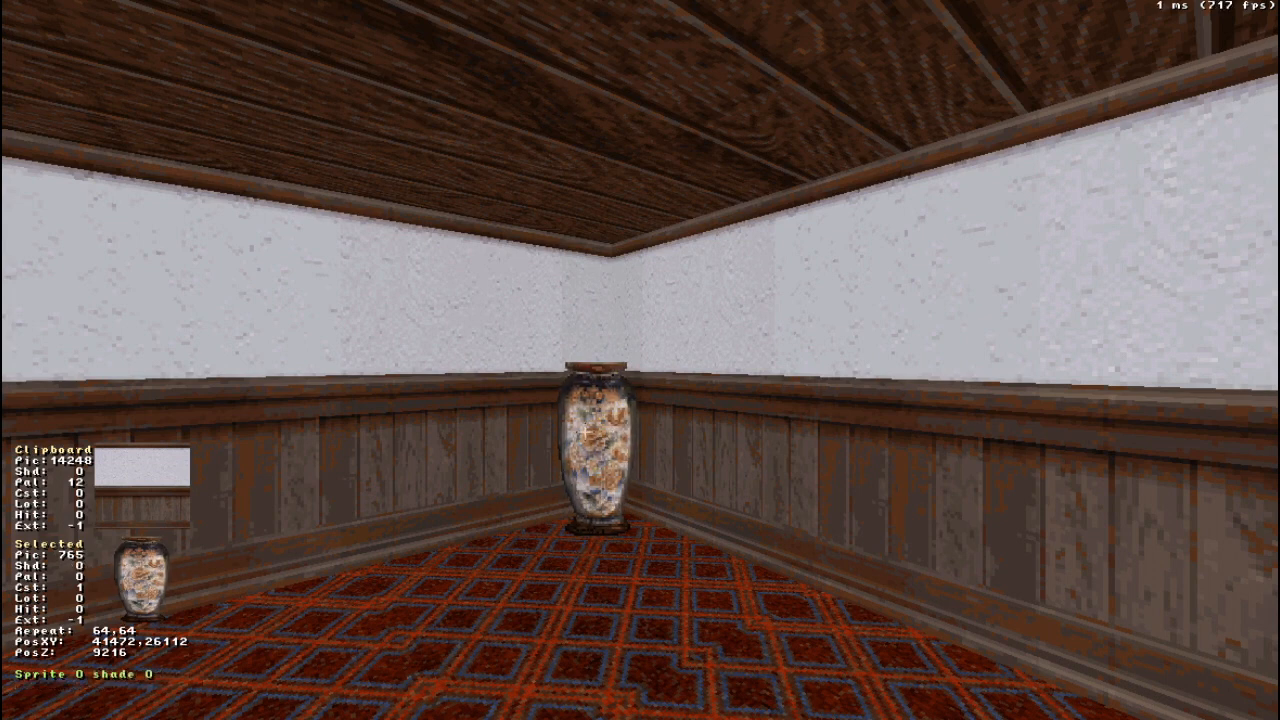
scroll(583, 450, up, 7)
scroll(598, 460, down, 5)
scroll(603, 468, up, 8)
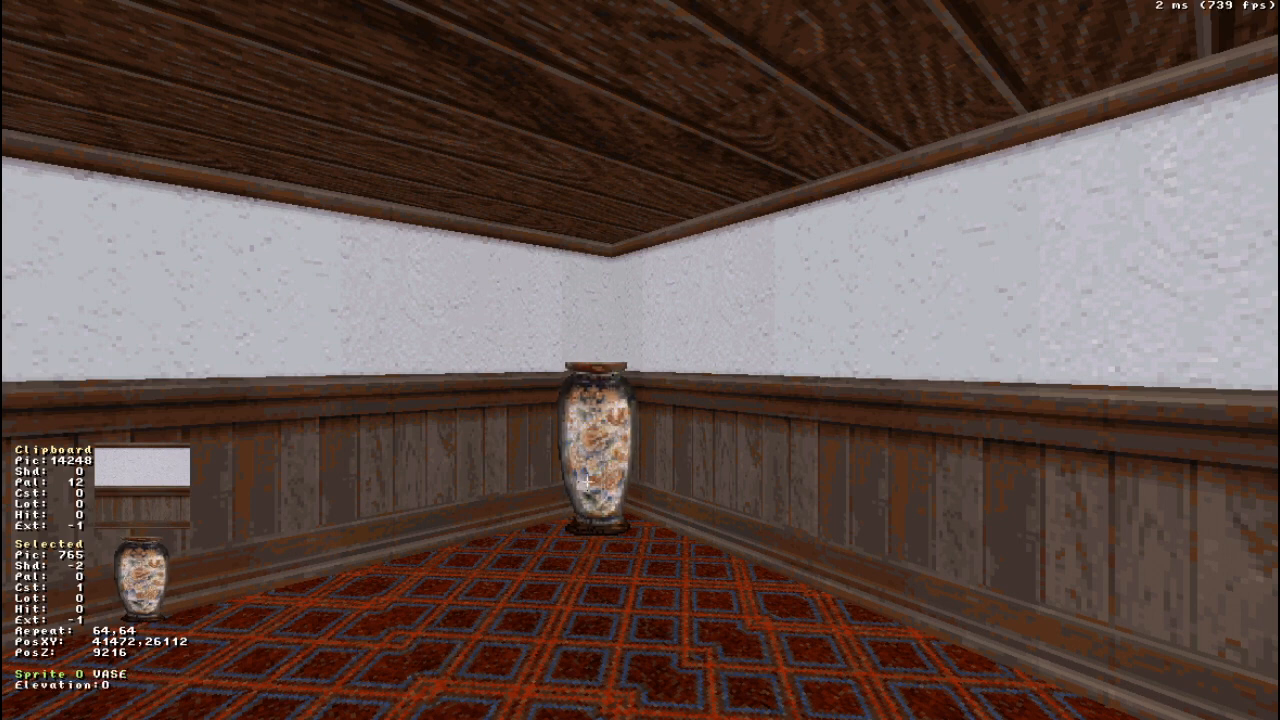
- Move closer to the vase, lock onto it and try stretching it to repeats of 114, 64 and 67, 97
middle_drag(603, 500, 637, 503)
alt+drag(454, 491, 456, 490)
right_drag(456, 490, 456, 490)
drag(456, 490, 456, 490)
right_drag(456, 490, 456, 490)
click(517, 447)
key(KP_6)
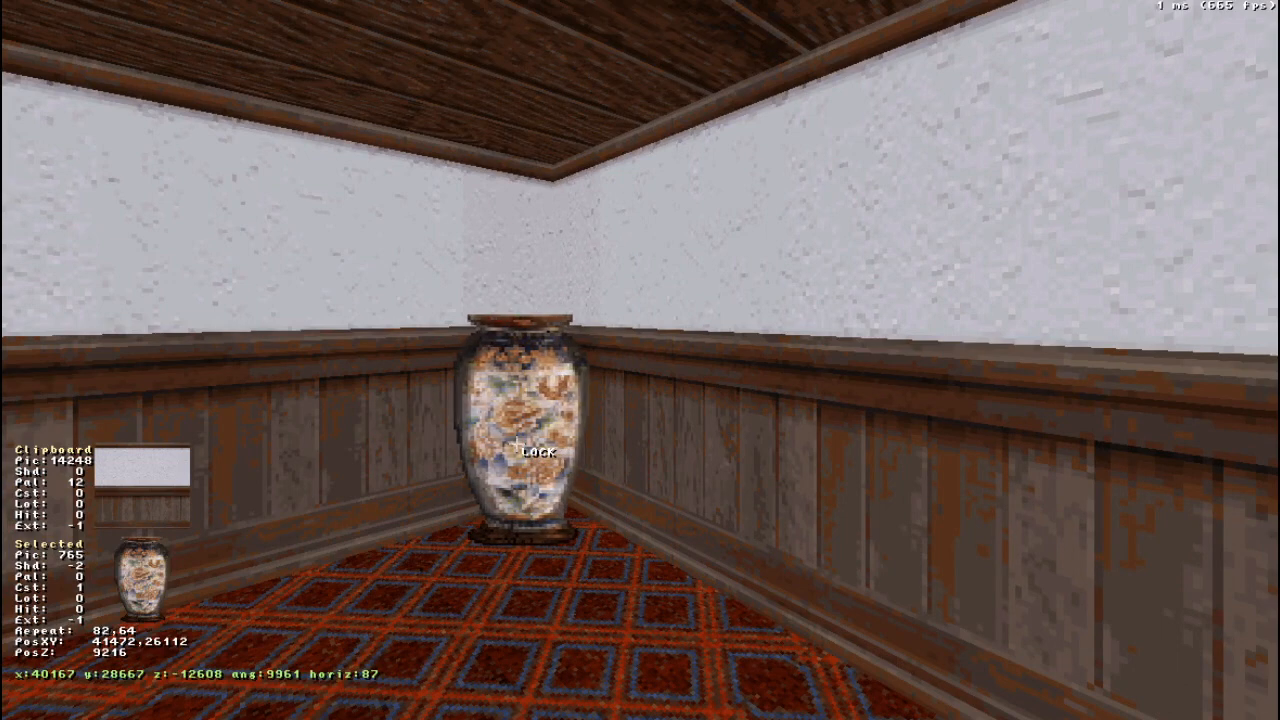
key(KP_4)
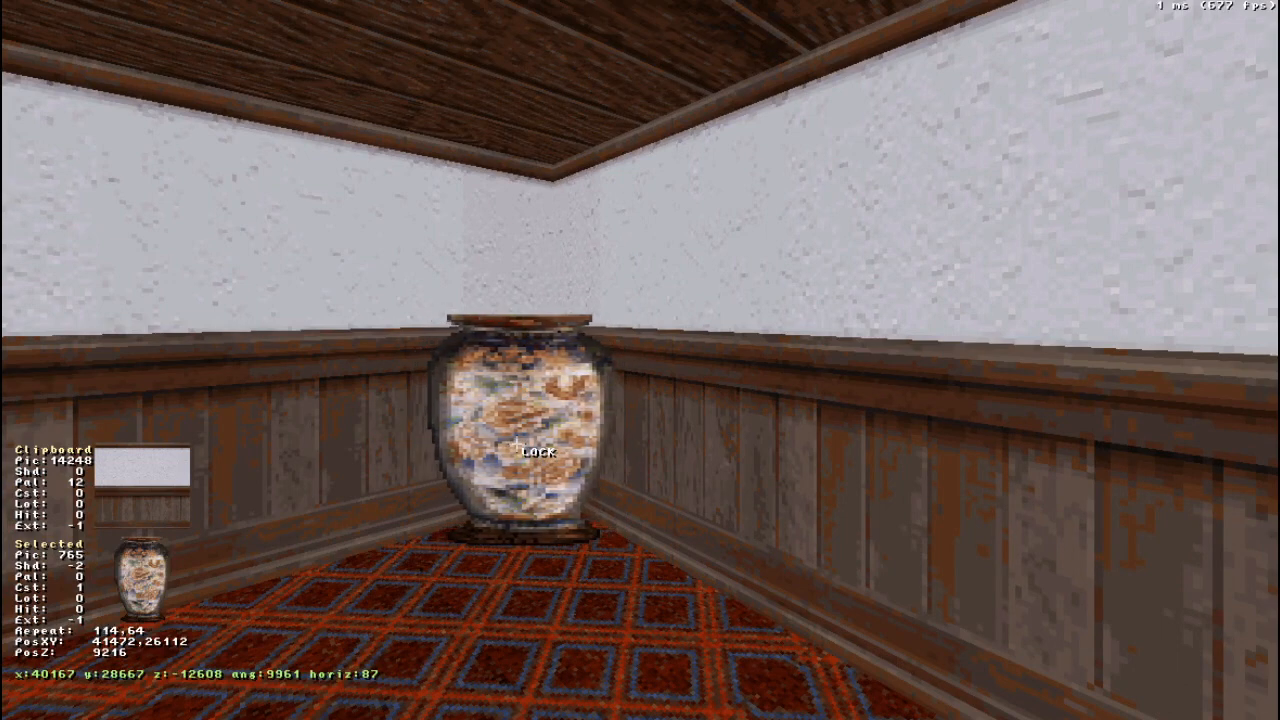
key(KP_8)
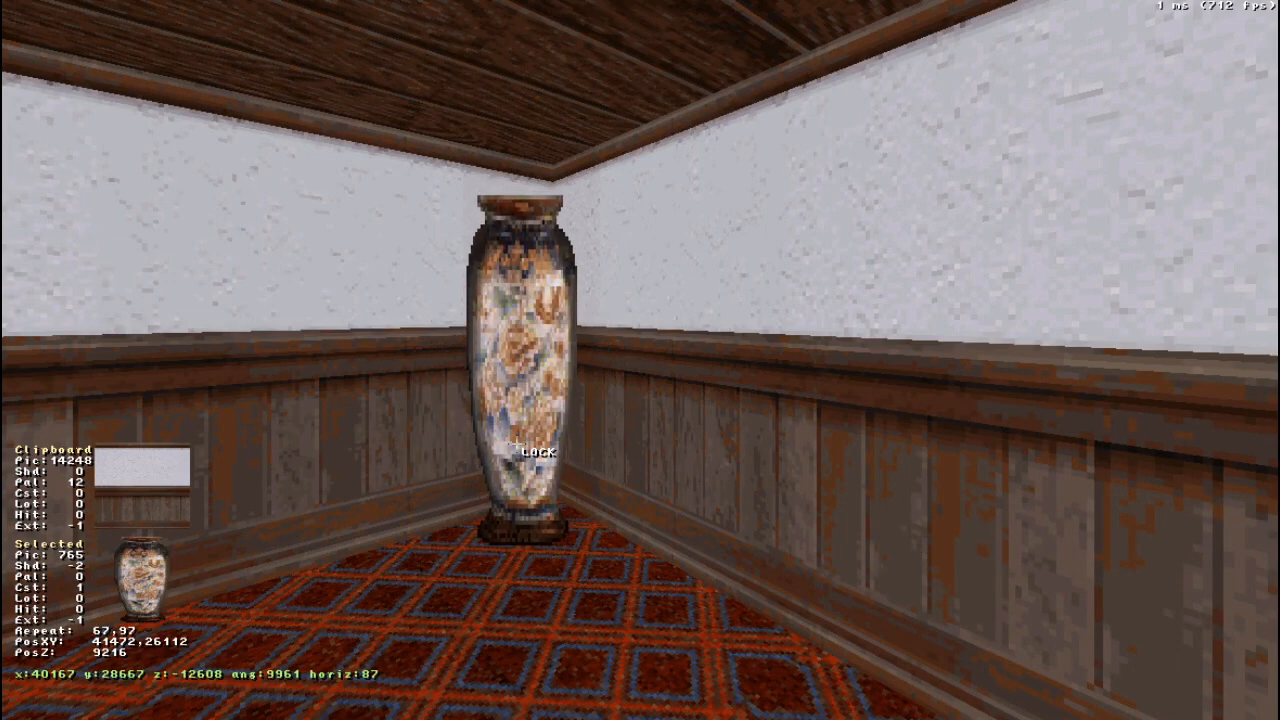
- Shrink the vase sprite and enlarge it again to a repeat of 72, 58
key(KP_2)
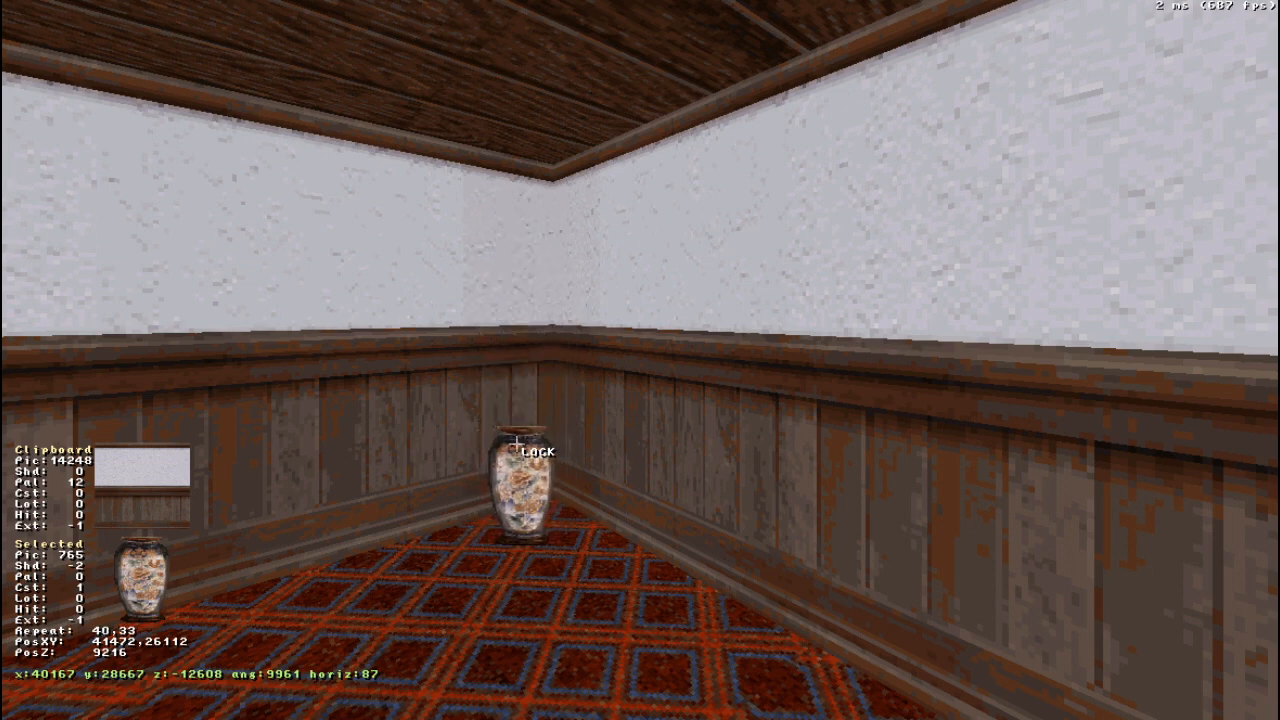
key(KP_8)
key(KP_6)
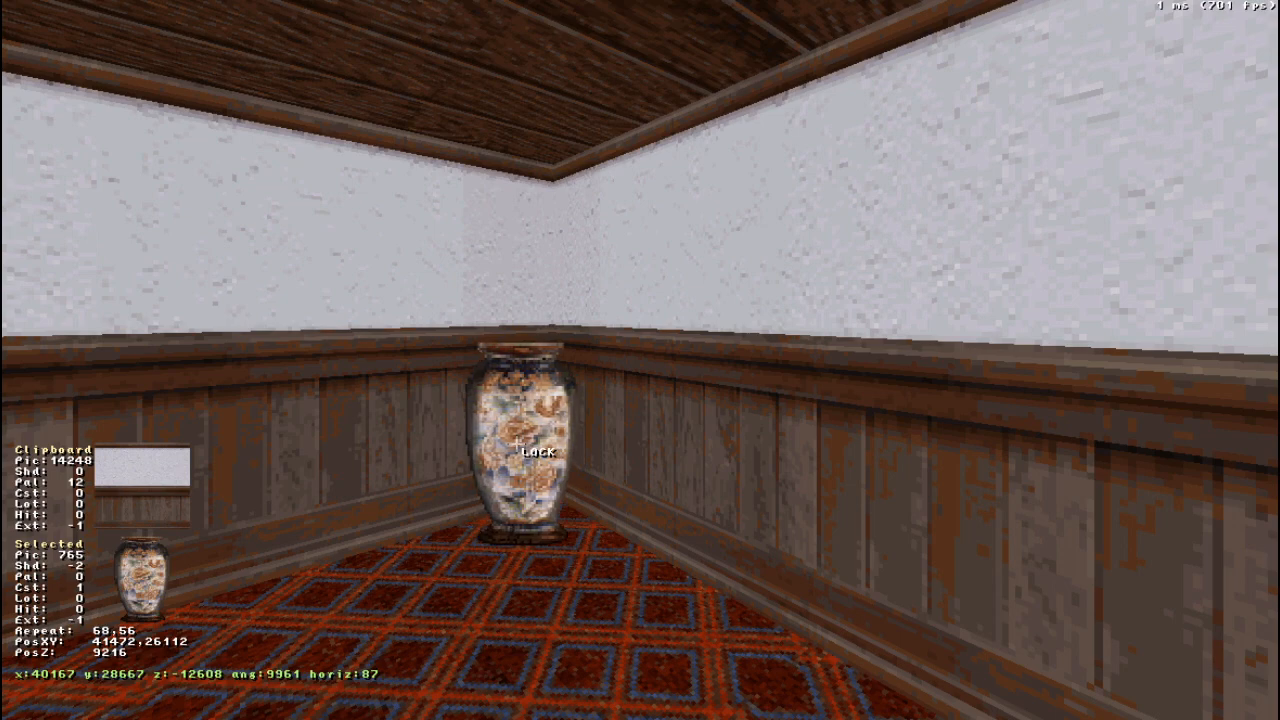
key(KP_6)
key(Up)
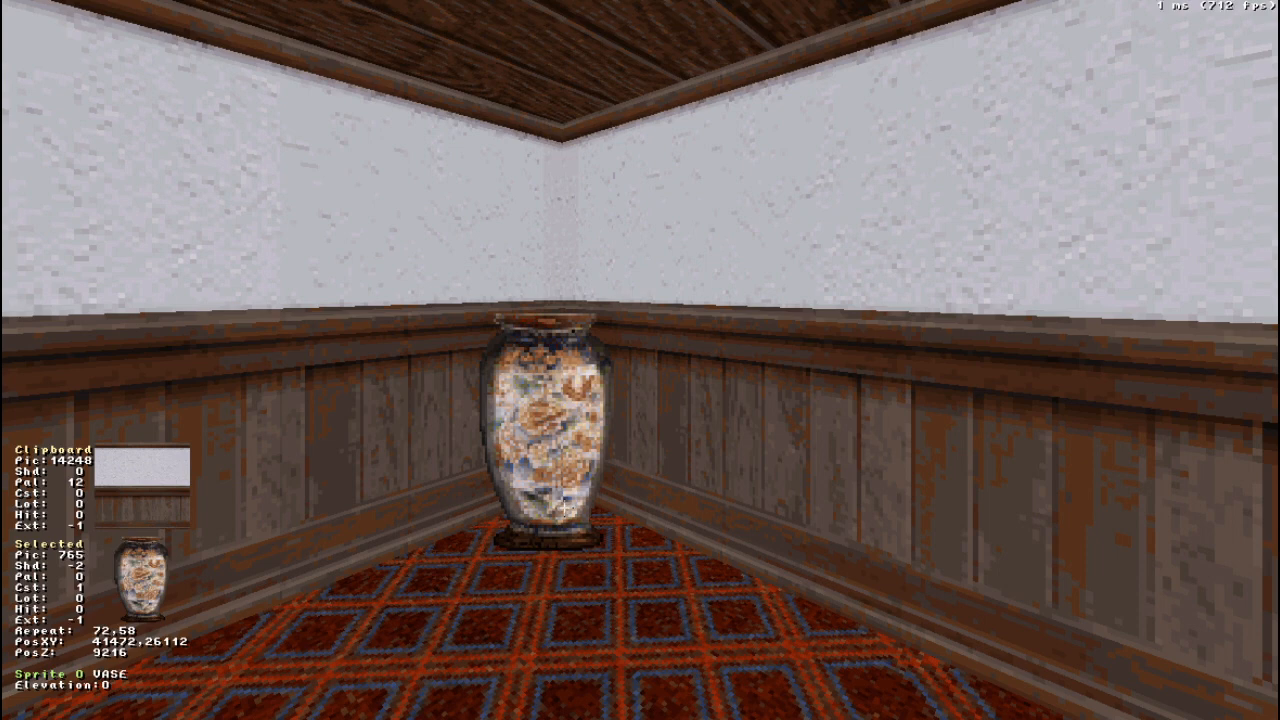
- Try palette 5 on the vase sprite
key(alt+p)
text(3)
key(BackSpace)
text(5)
drag(548, 493, 548, 493)
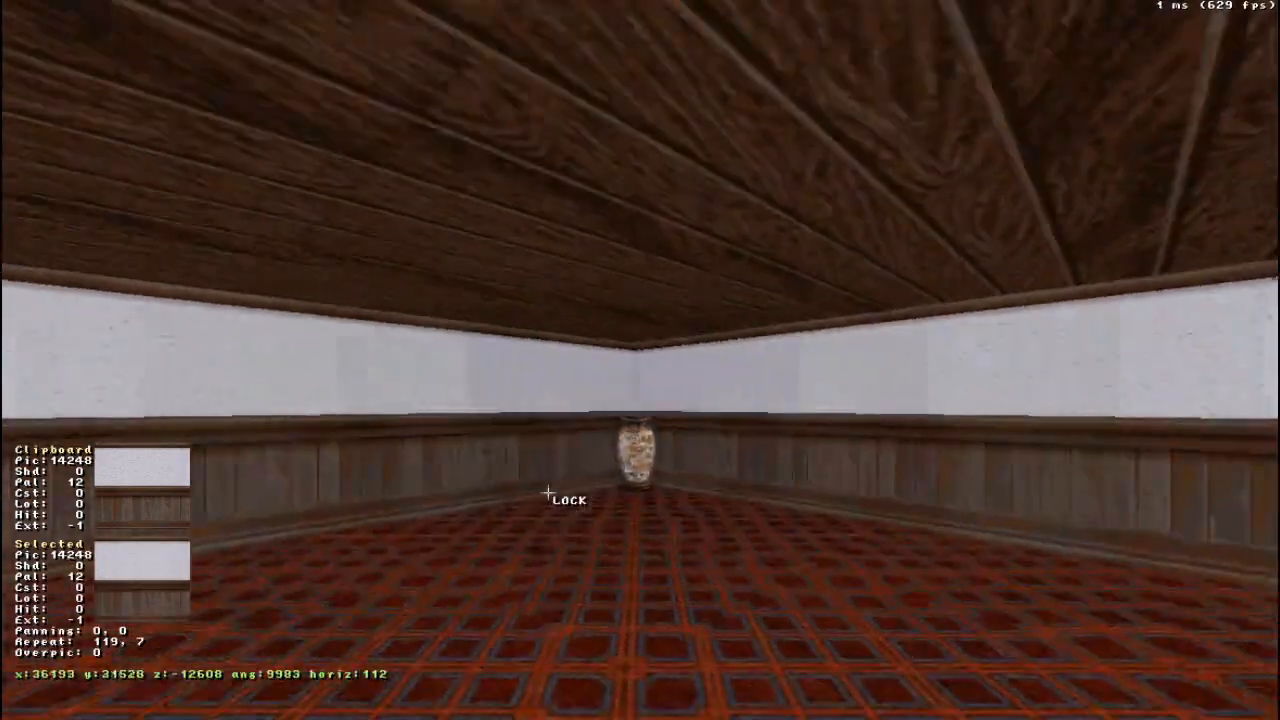
right_drag(548, 493, 548, 493)
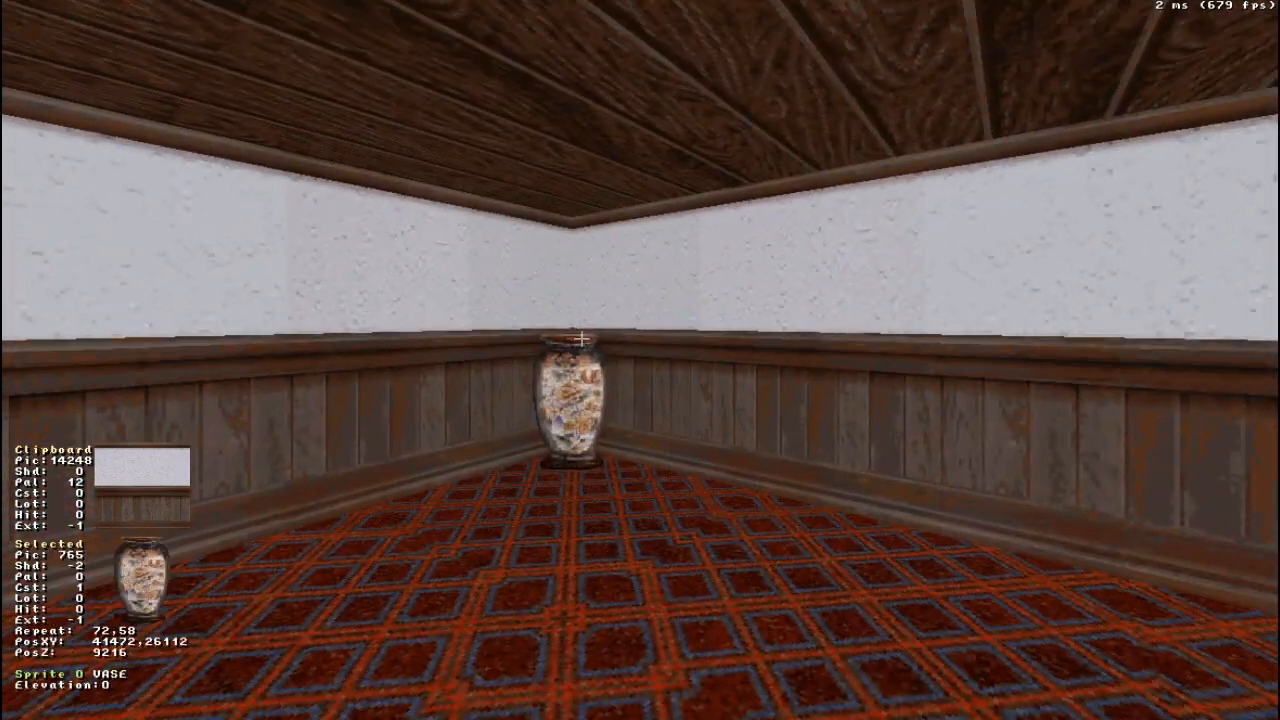
- Move the vase sprite out across the floor, away from the corner, and put it back near the corner
right_drag(585, 436, 585, 436)
drag(585, 436, 585, 436)
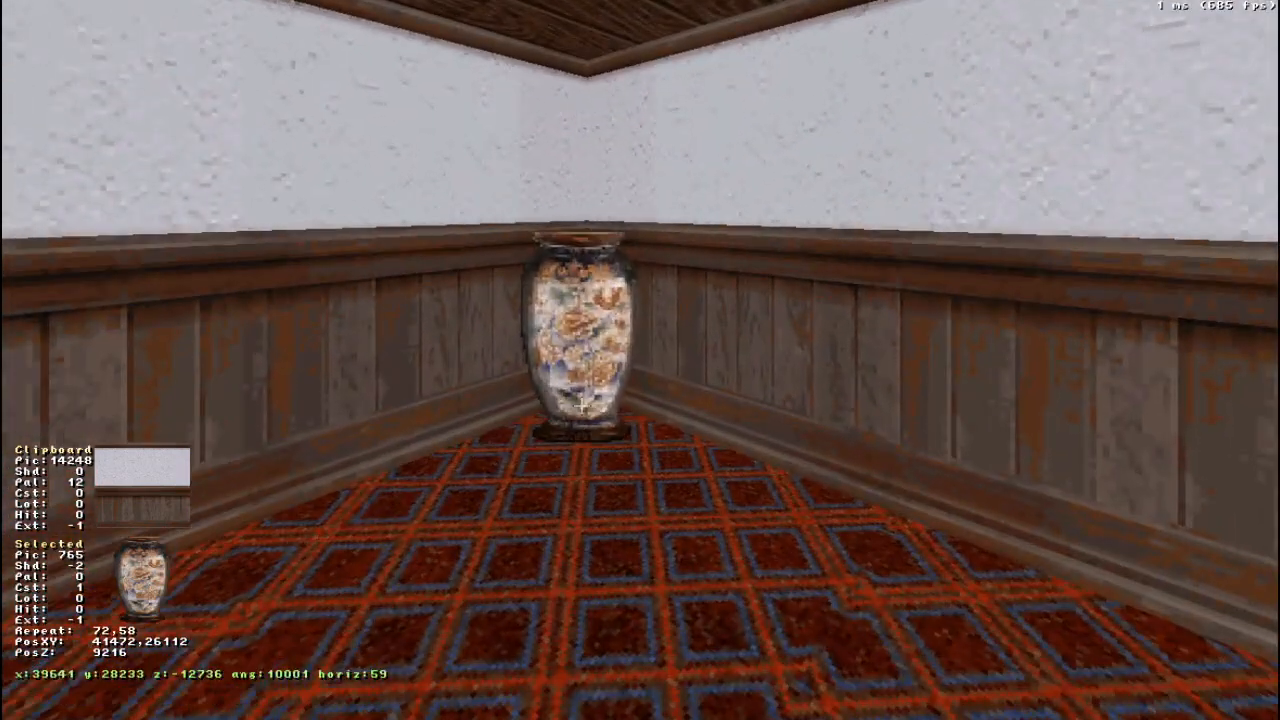
drag(597, 340, 593, 340)
click(594, 340)
shift+drag(573, 277, 573, 277)
right_drag(697, 293, 697, 293)
mouse_move(231, 382)
shift+mouse_down()
mouse_move(233, 305)
mouse_move(236, 386)
shift+mouse_up()
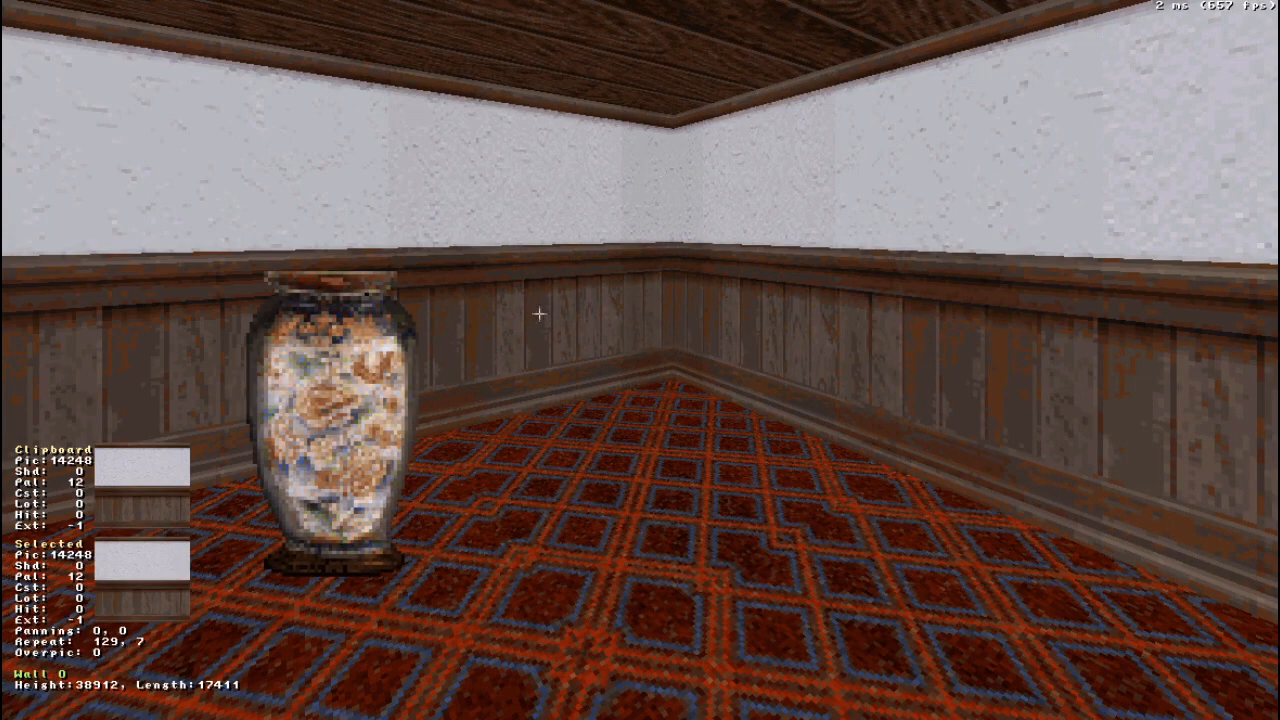
shift+drag(339, 410, 339, 410)
shift+drag(339, 410, 339, 410)
drag(361, 521, 359, 515)
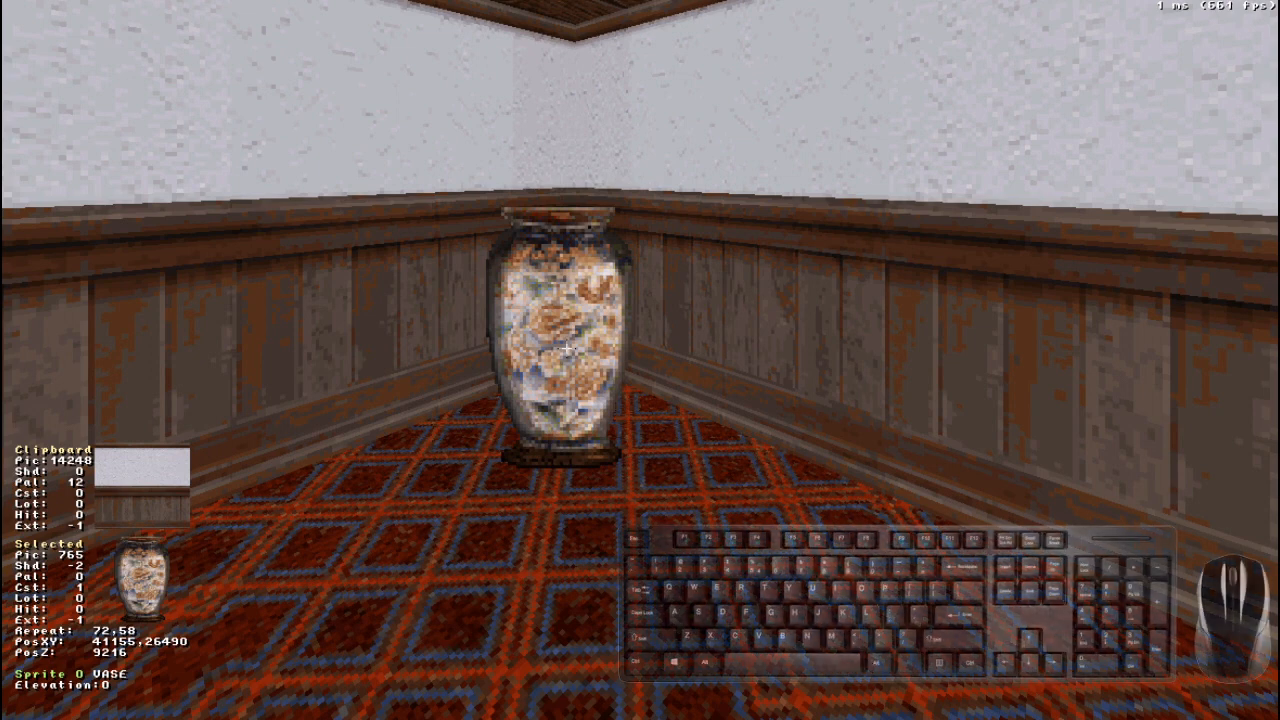
- Lock onto the vase sprite, raise it off the floor to a PosZ of -4096 and lower it again
drag(568, 349, 568, 349)
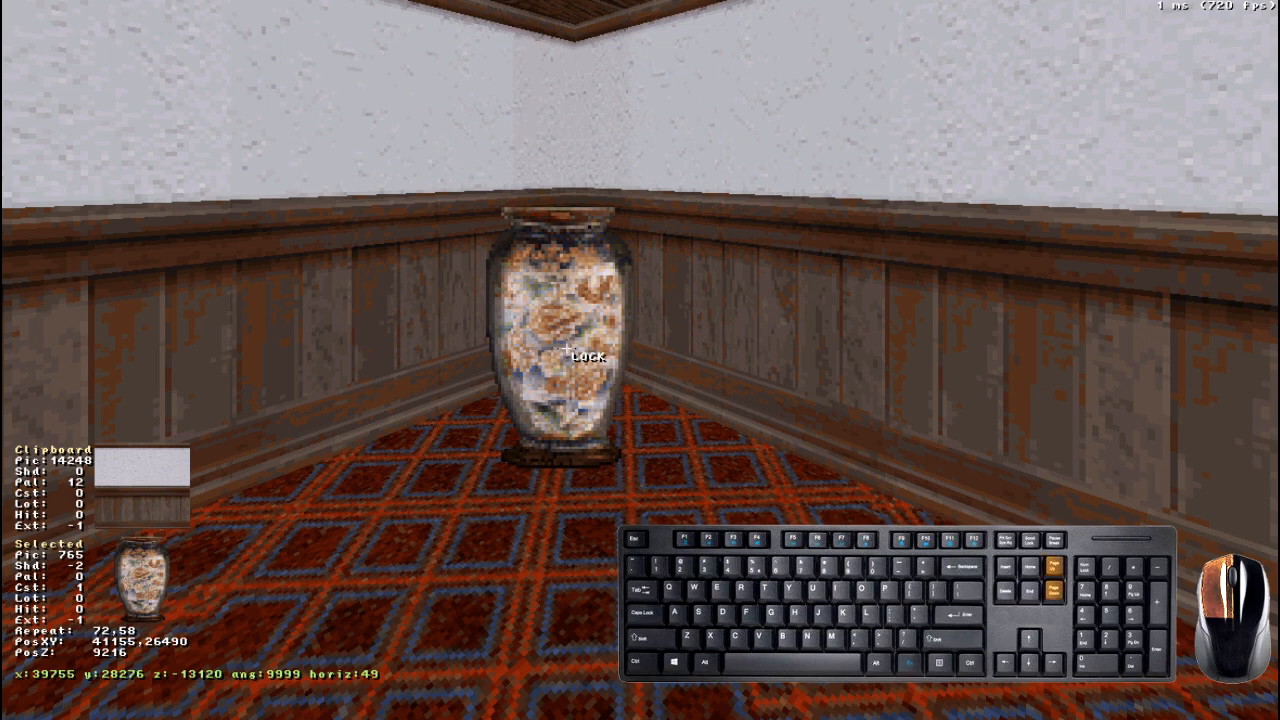
drag(568, 349, 568, 349)
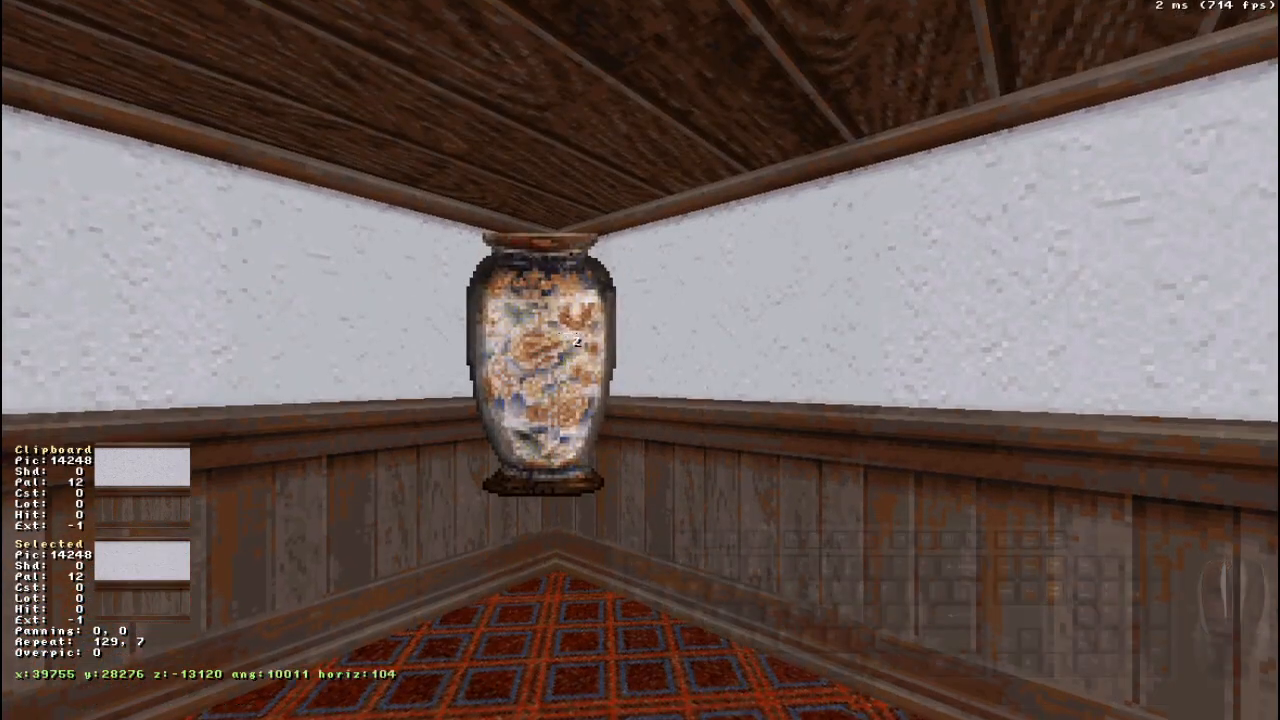
key(Up)
key(Down)
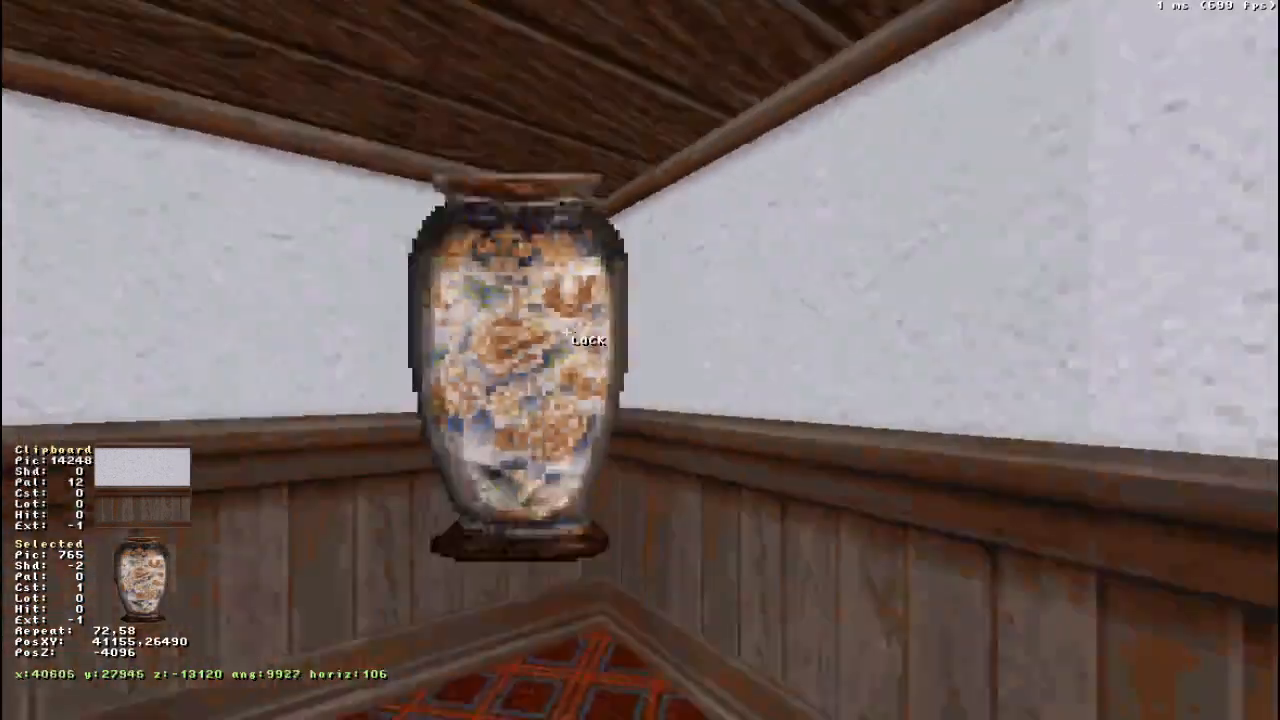
key(Up)
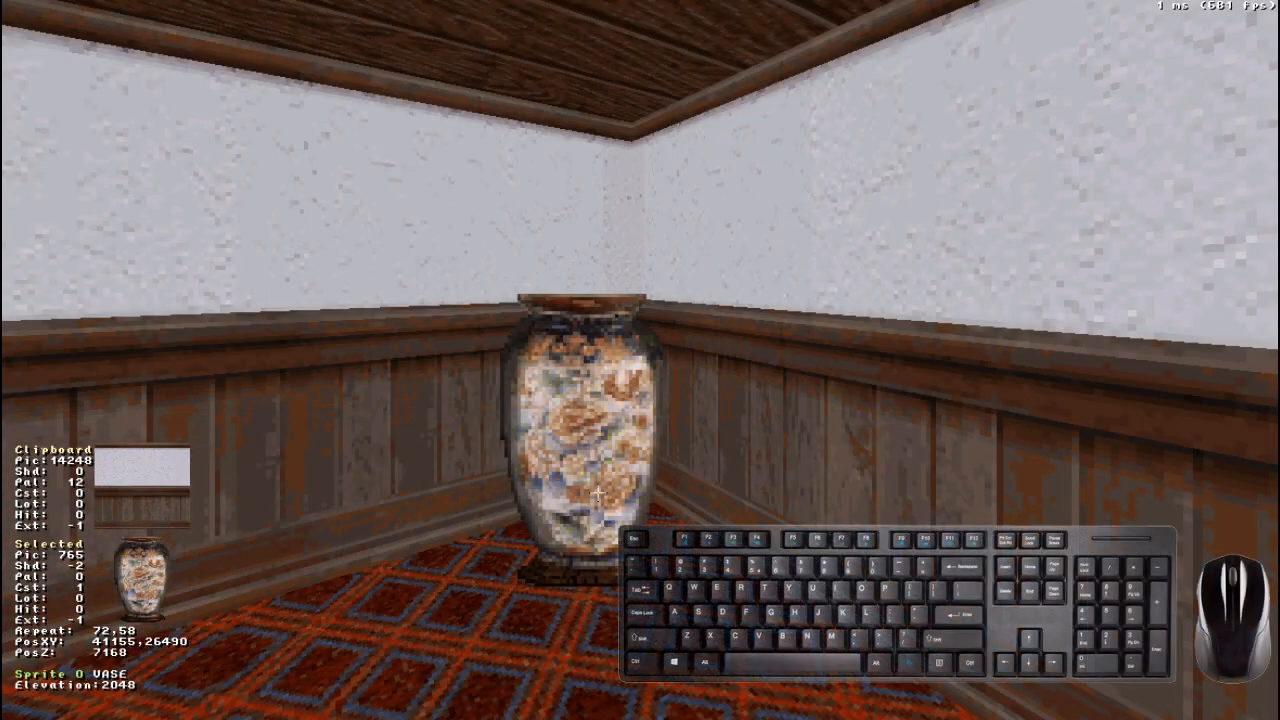
- Delete the vase sprite in the 3D view and again in the 2D map, undoing each deletion
key(Delete)
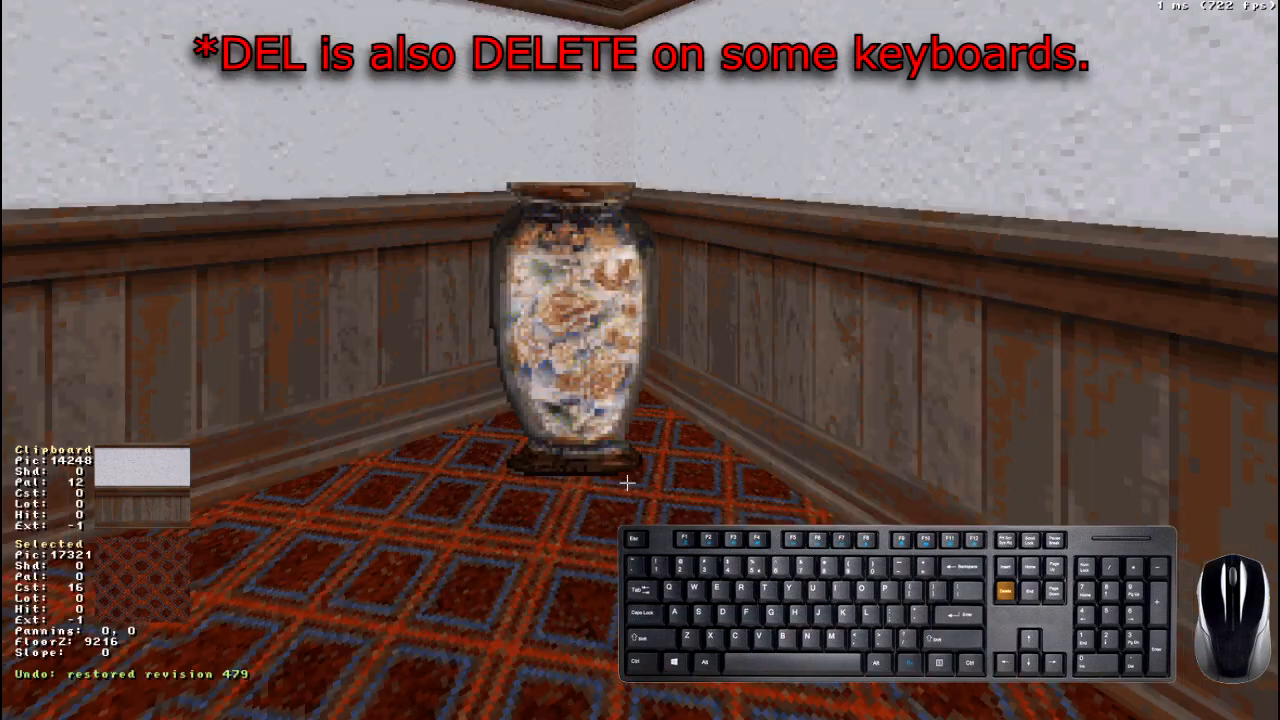
key(KP_Enter)
key(Up)
right_drag(640, 360, 700, 470)
scroll(640, 360, up, 8)
right_drag(586, 317, 610, 374)
key(Delete)
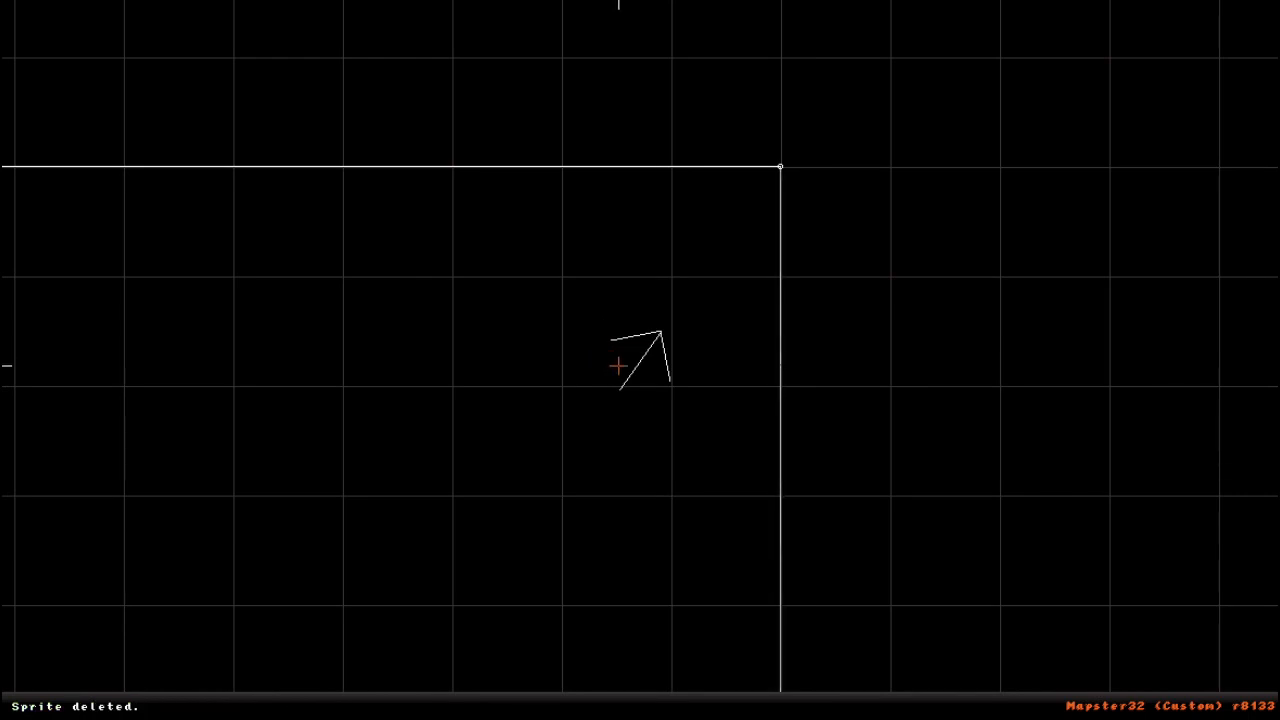
key(ctrl+z)
- Return to the 3D view and look over the textured room with the vase in its corner
key(Up)
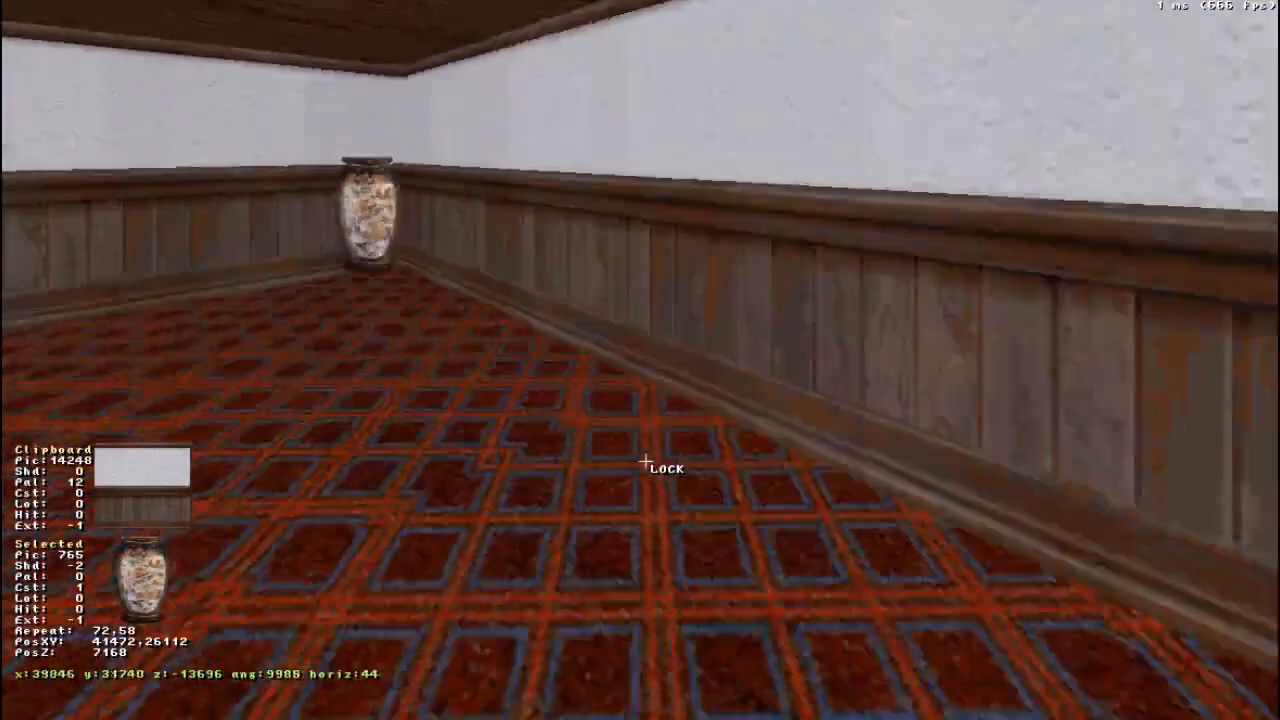
key(Down)
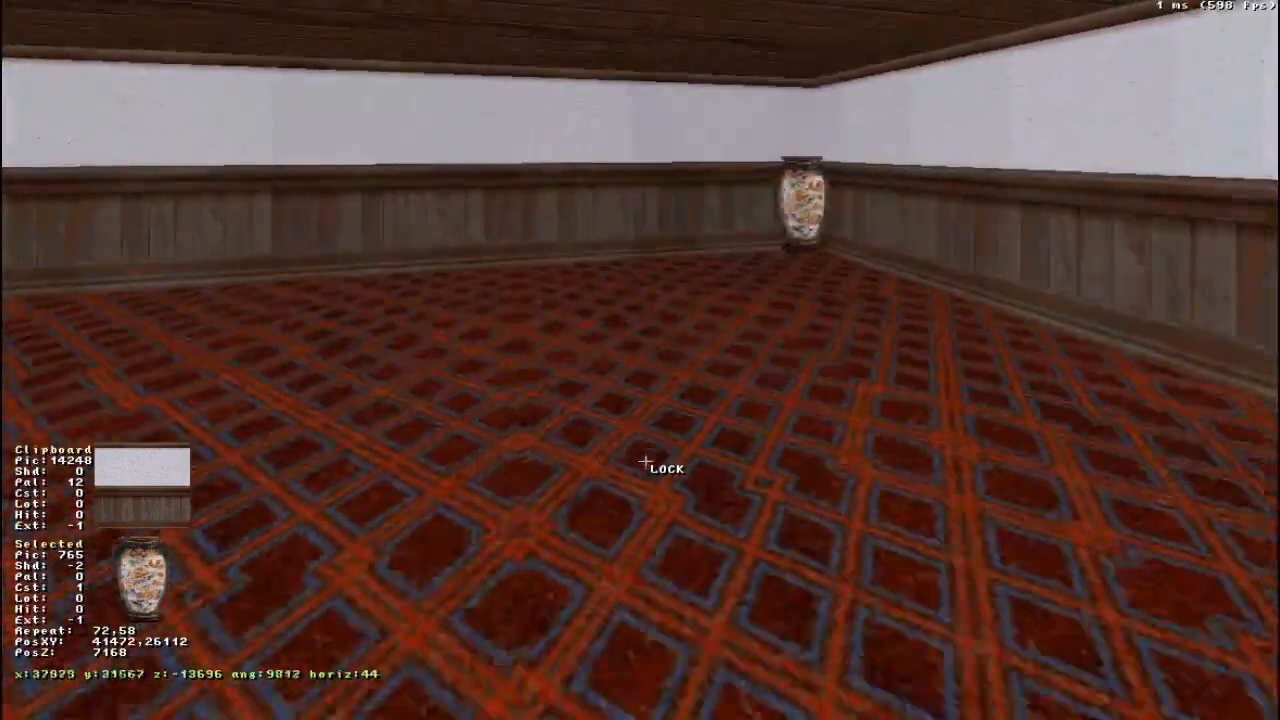
drag(645, 462, 646, 462)
right_drag(669, 443, 669, 443)
right_drag(470, 230, 470, 230)
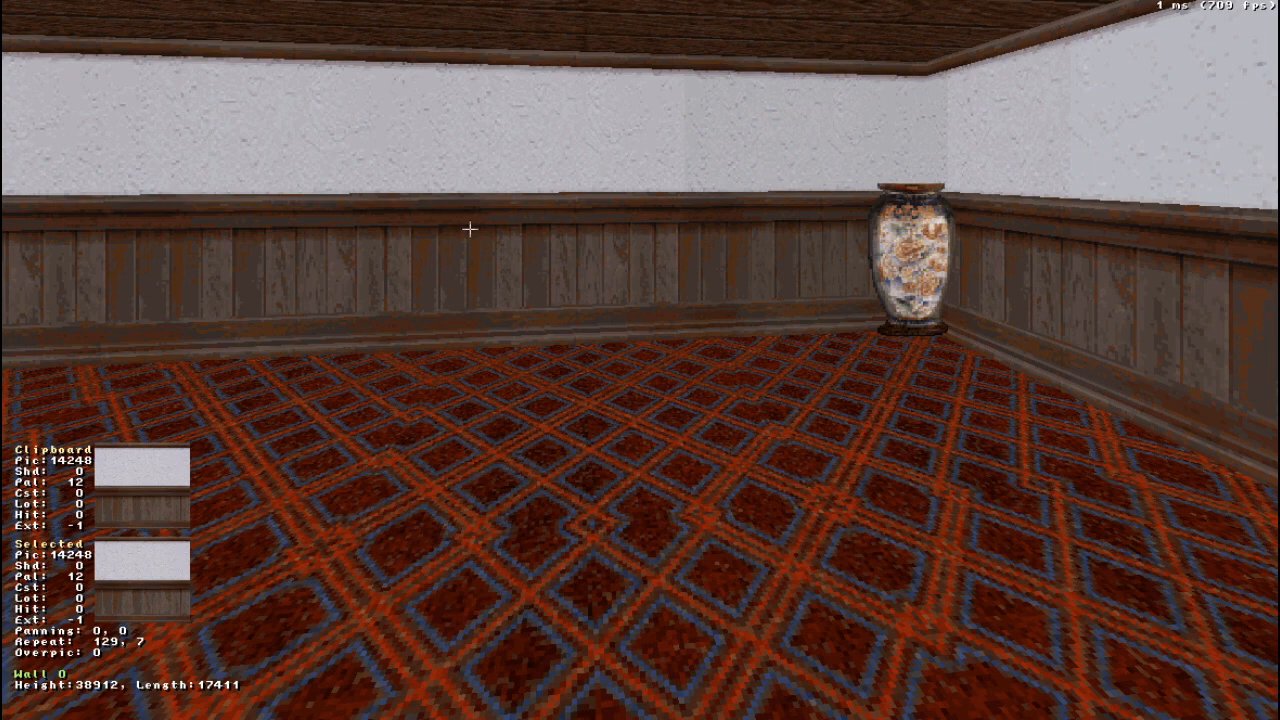
right_drag(627, 518, 627, 518)
drag(627, 518, 628, 519)
- Switch to the 2D map, cycle through the grid sizes and settle on grid size 1 (1024 units)
key(KP_Enter)
scroll(656, 489, down, 5)
scroll(666, 489, up, 3)
right_drag(675, 489, 640, 360)
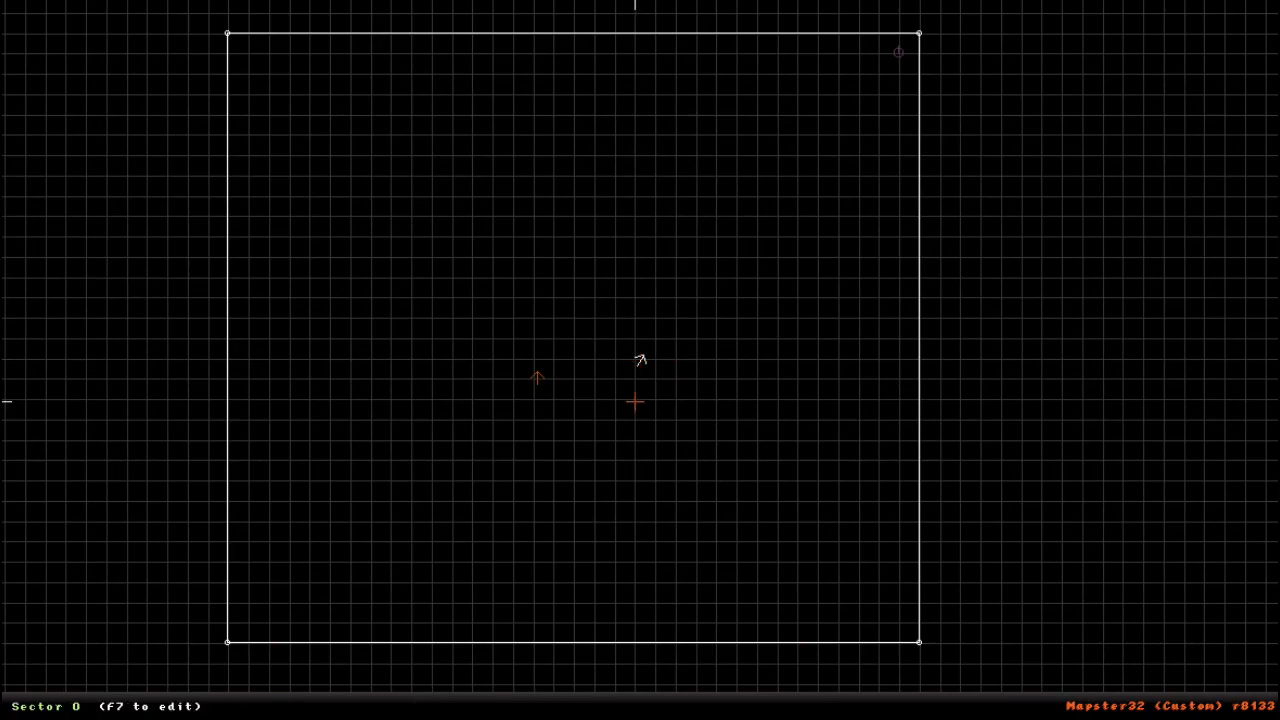
scroll(640, 360, down, 5)
scroll(640, 360, up, 6)
scroll(640, 360, down, 3)
scroll(640, 360, up, 2)
key(g)
key(g)
key(g)
key(g)
key(g)
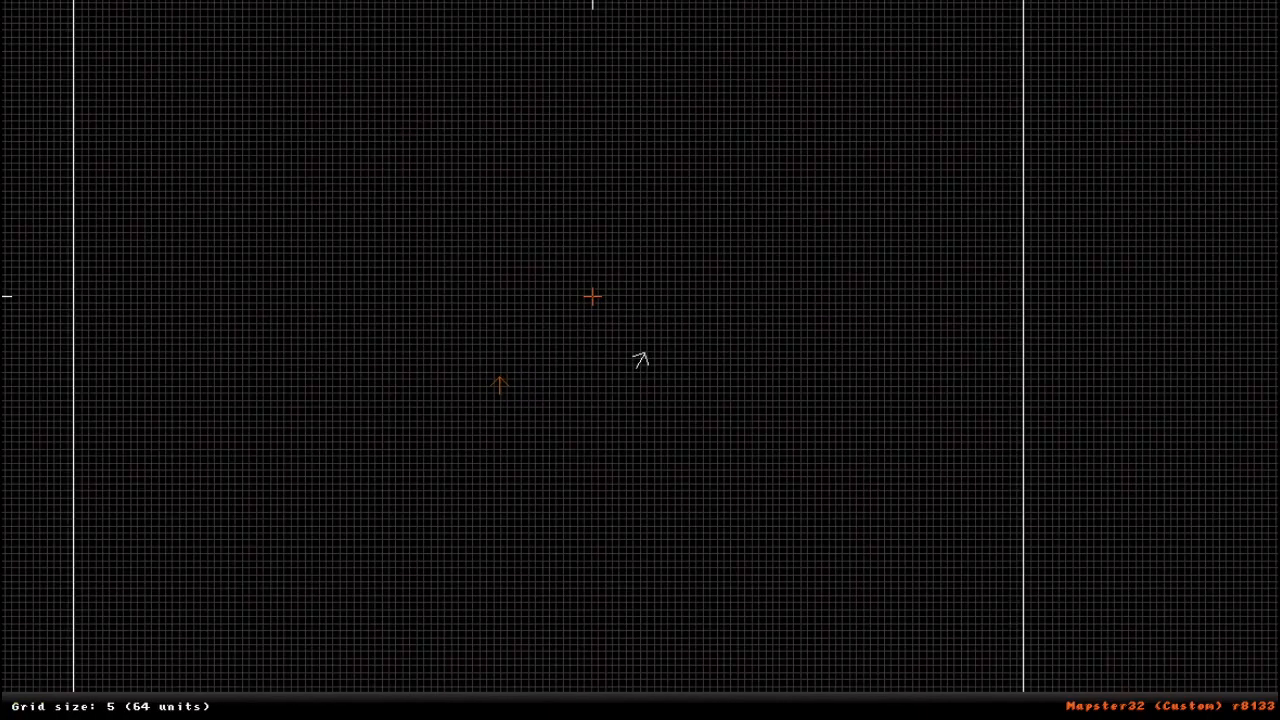
key(g)
key(g)
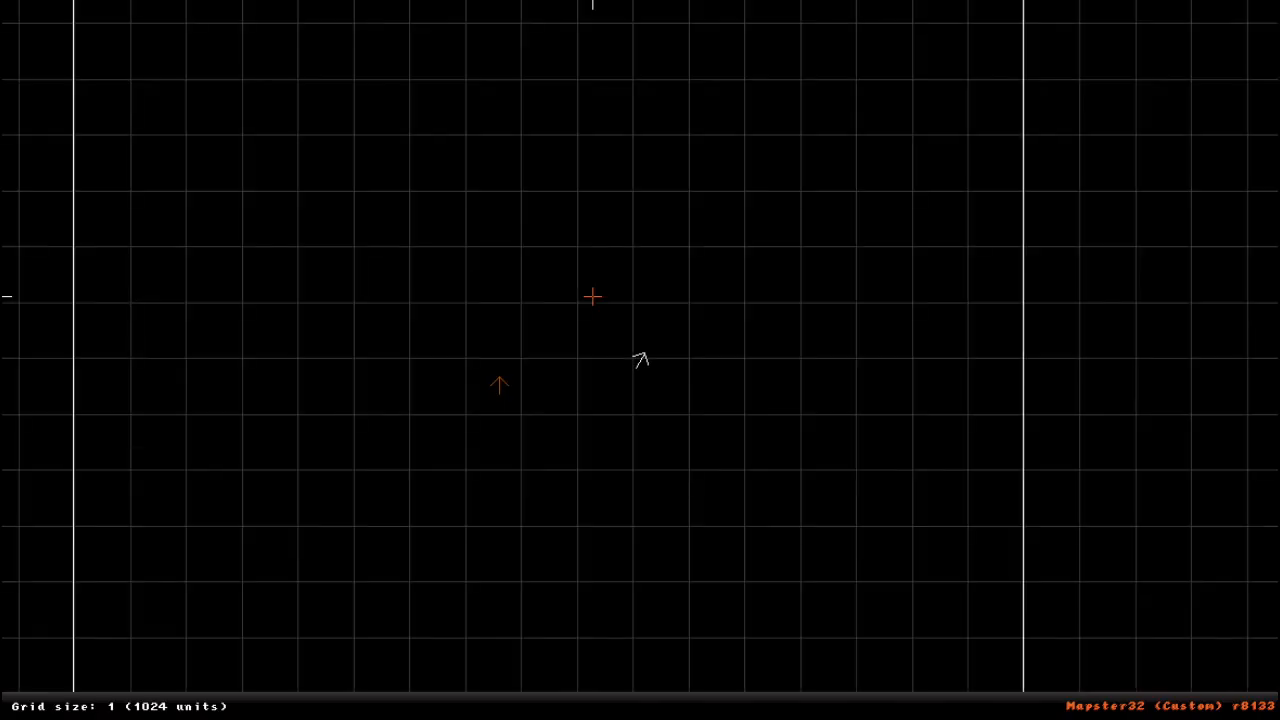
- Draw a closed rectangular wall loop of 5120 by 2048 units inside the existing sector, aligned to the grid
scroll(592, 330, up, 1)
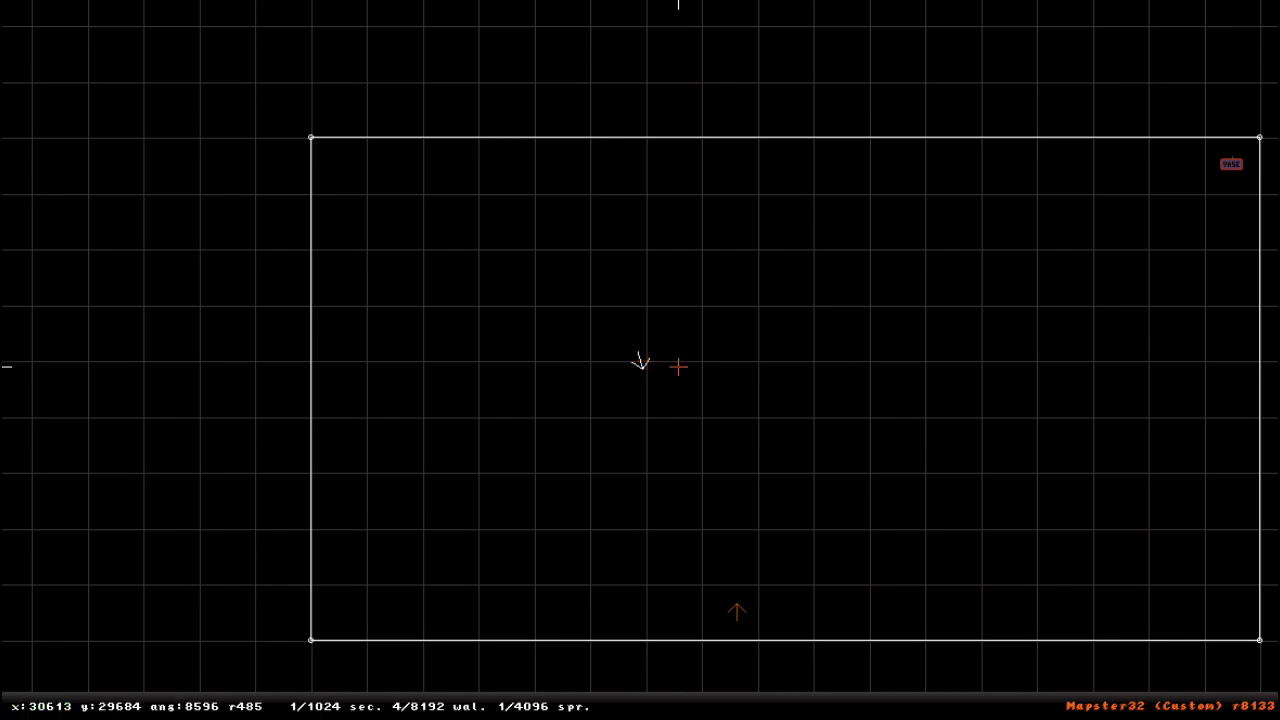
scroll(517, 605, down, 3)
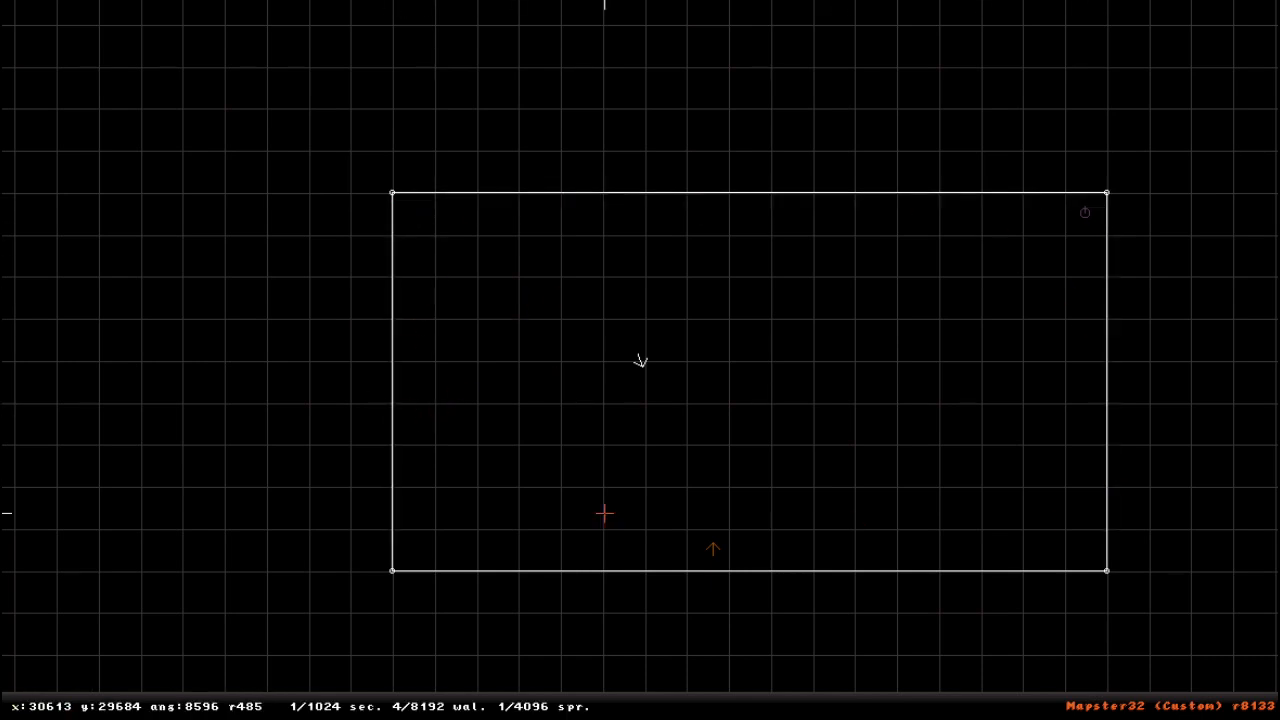
right_drag(697, 390, 640, 360)
scroll(640, 360, down, 3)
scroll(640, 360, up, 5)
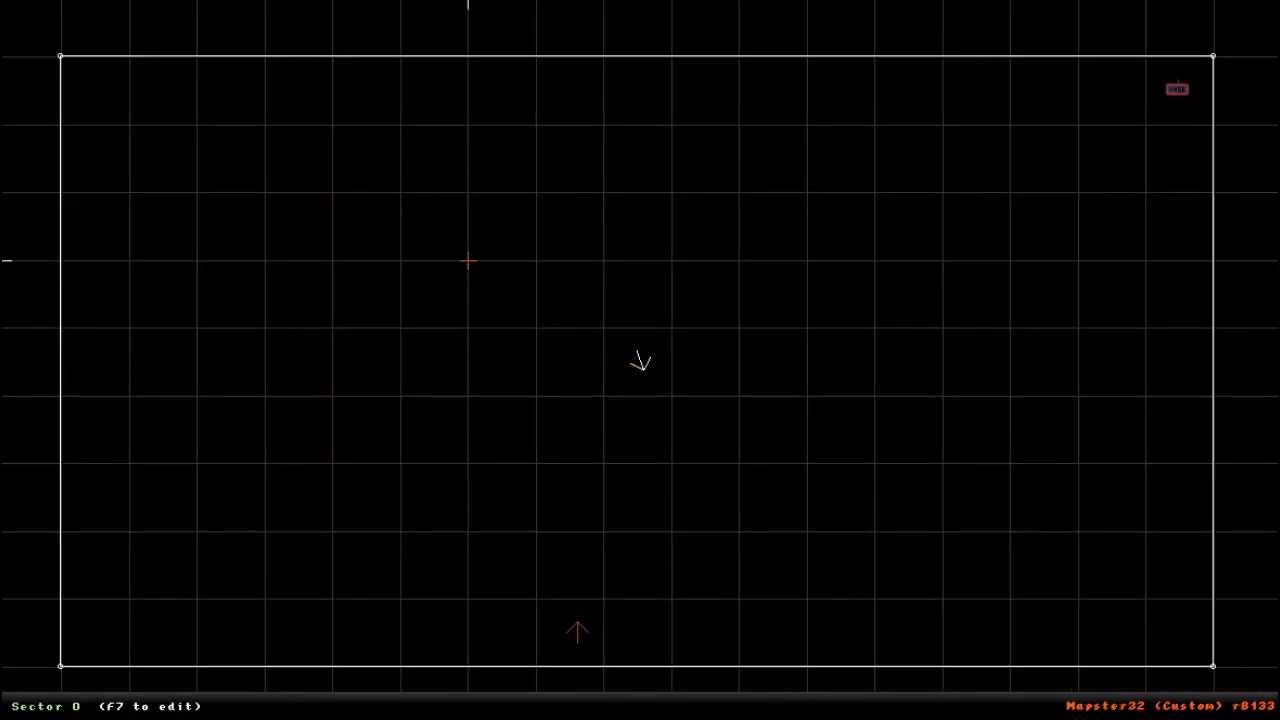
key(space)
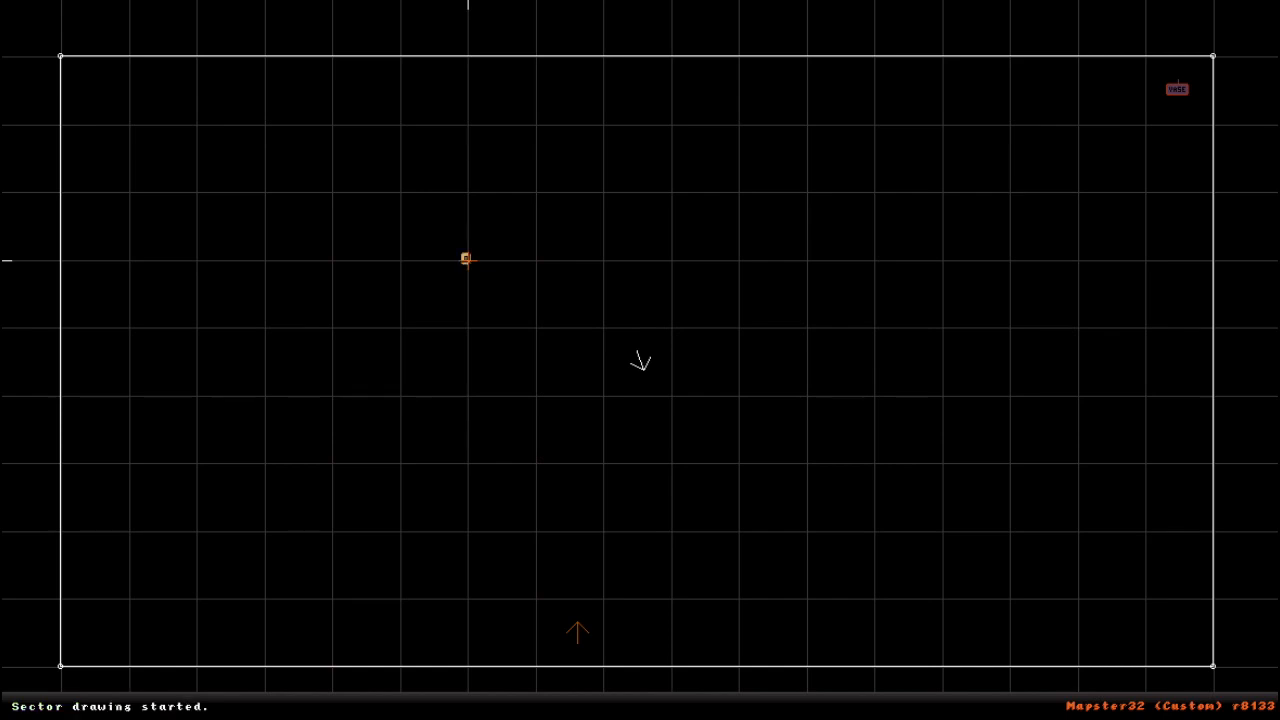
key(space)
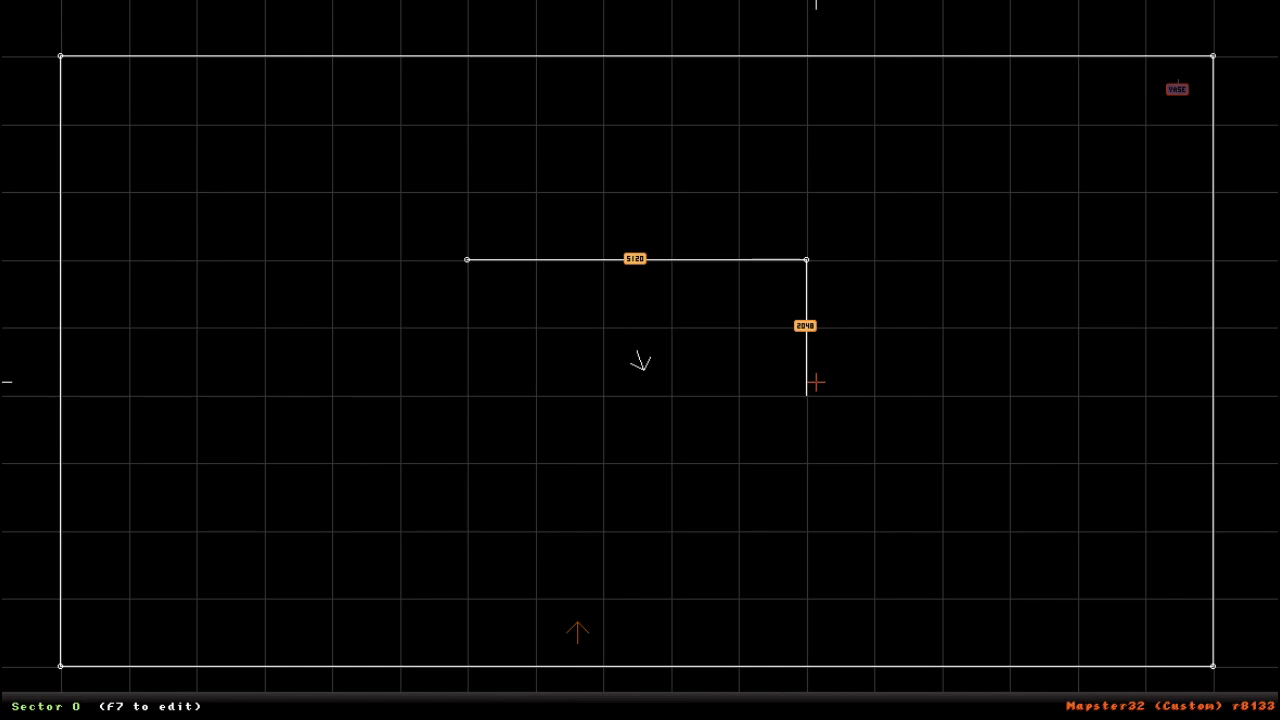
key(space)
key(space)
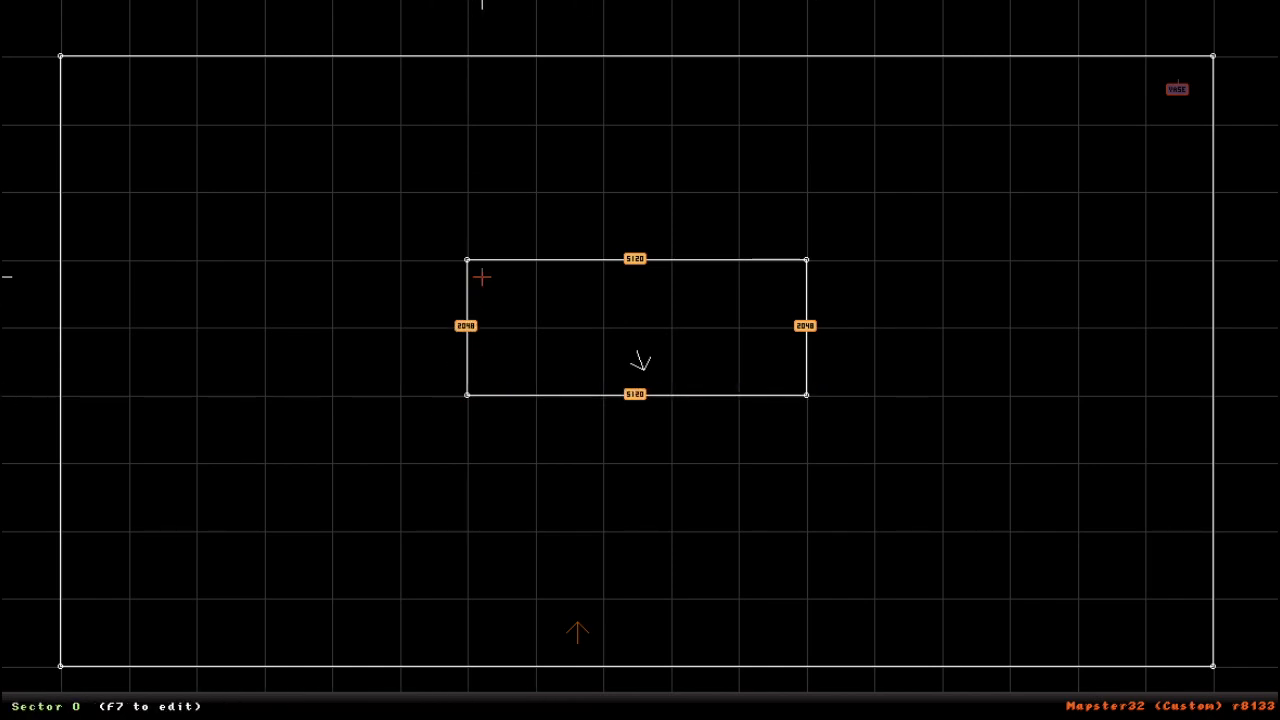
right_drag(640, 360, 640, 360)
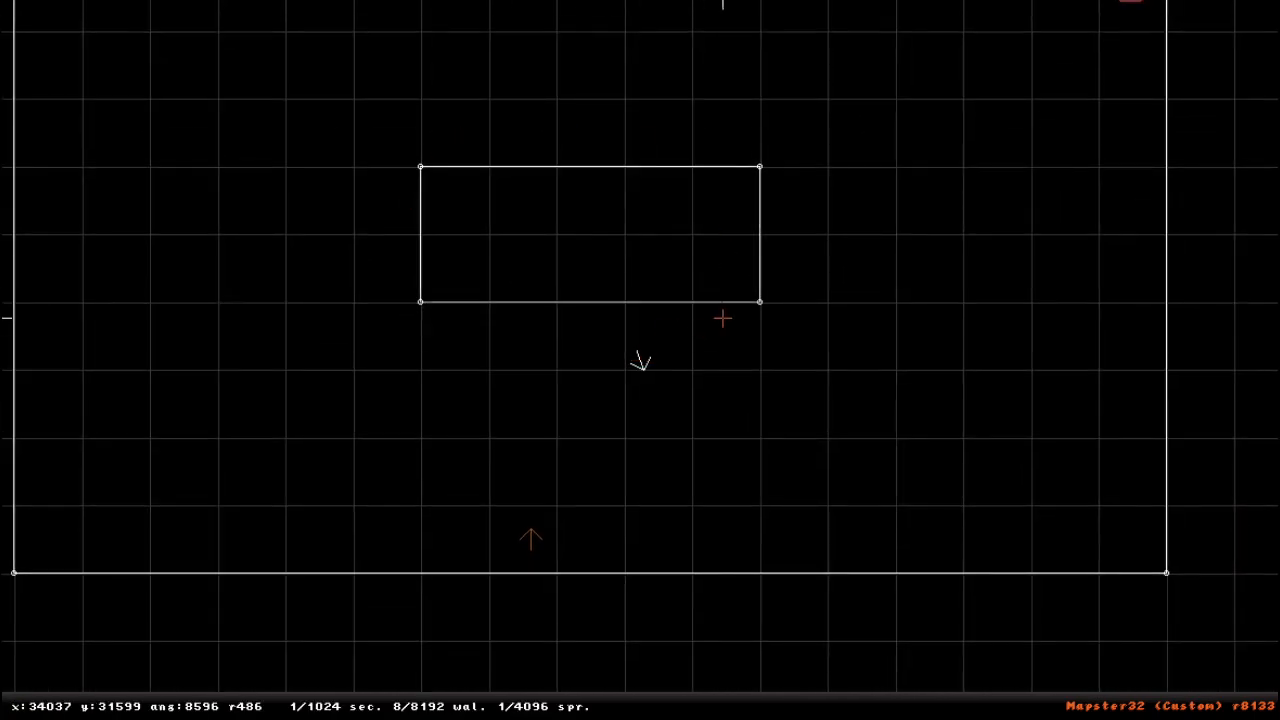
right_drag(614, 420, 640, 360)
right_drag(903, 503, 640, 360)
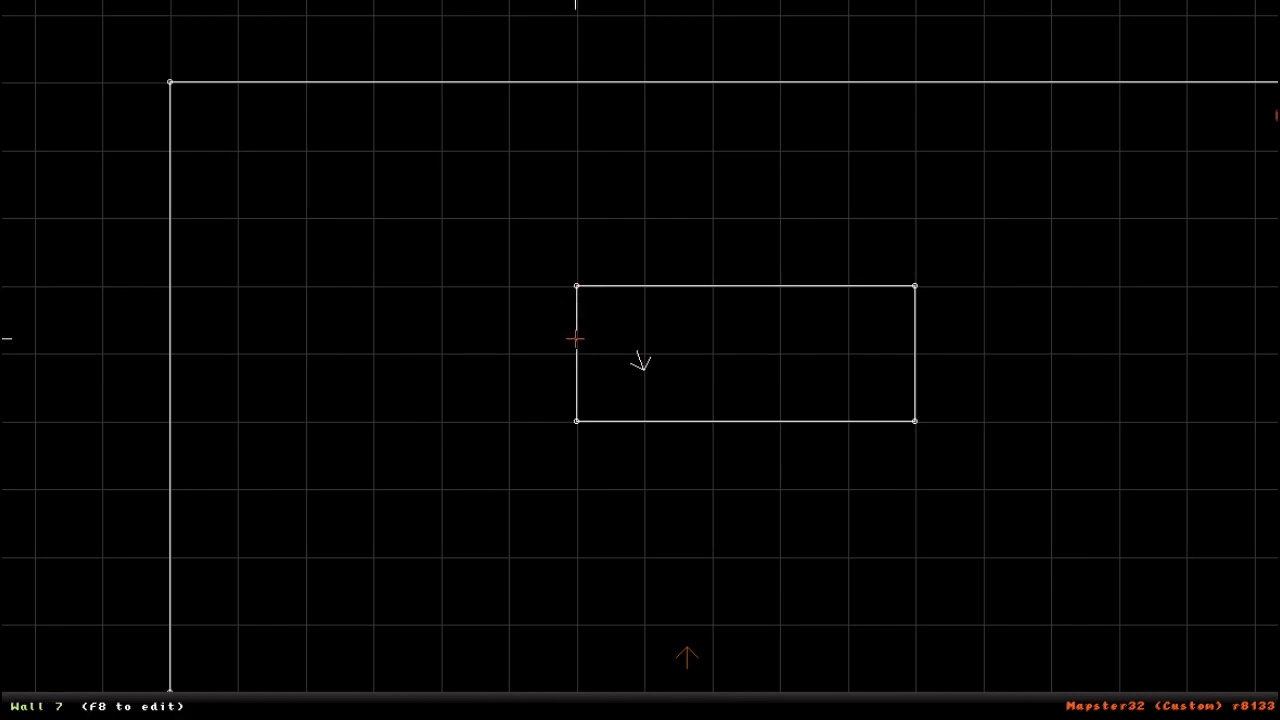
right_drag(826, 206, 637, 360)
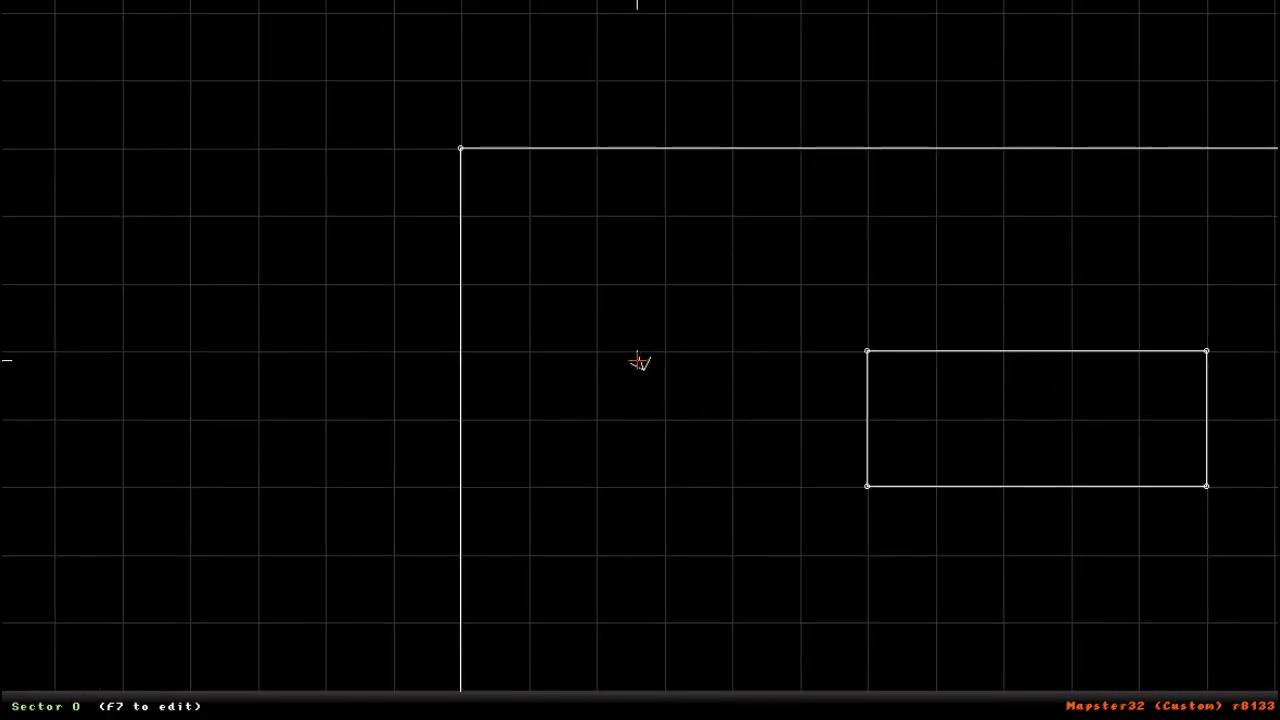
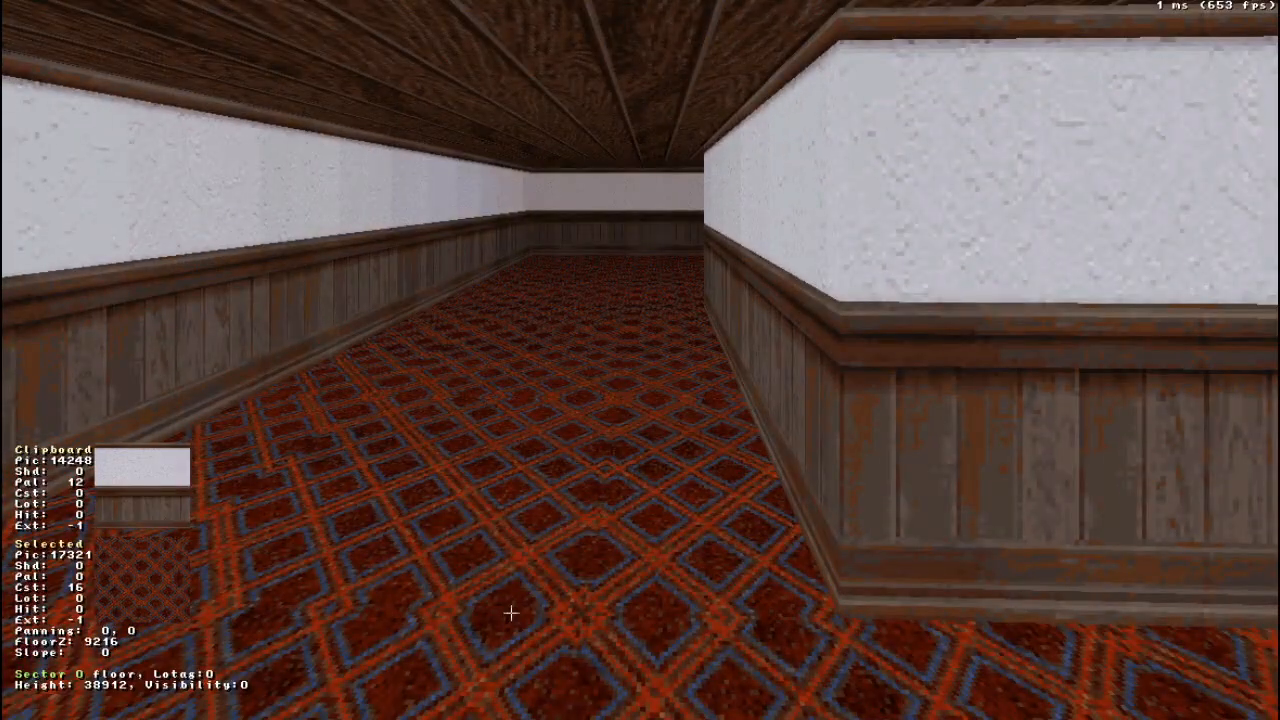
- Convert the inner rectangular wall loop into its own sector in the 2D map and return to the 3D view
key(KP_Enter)
right_drag(424, 320, 640, 360)
right_drag(576, 427, 640, 360)
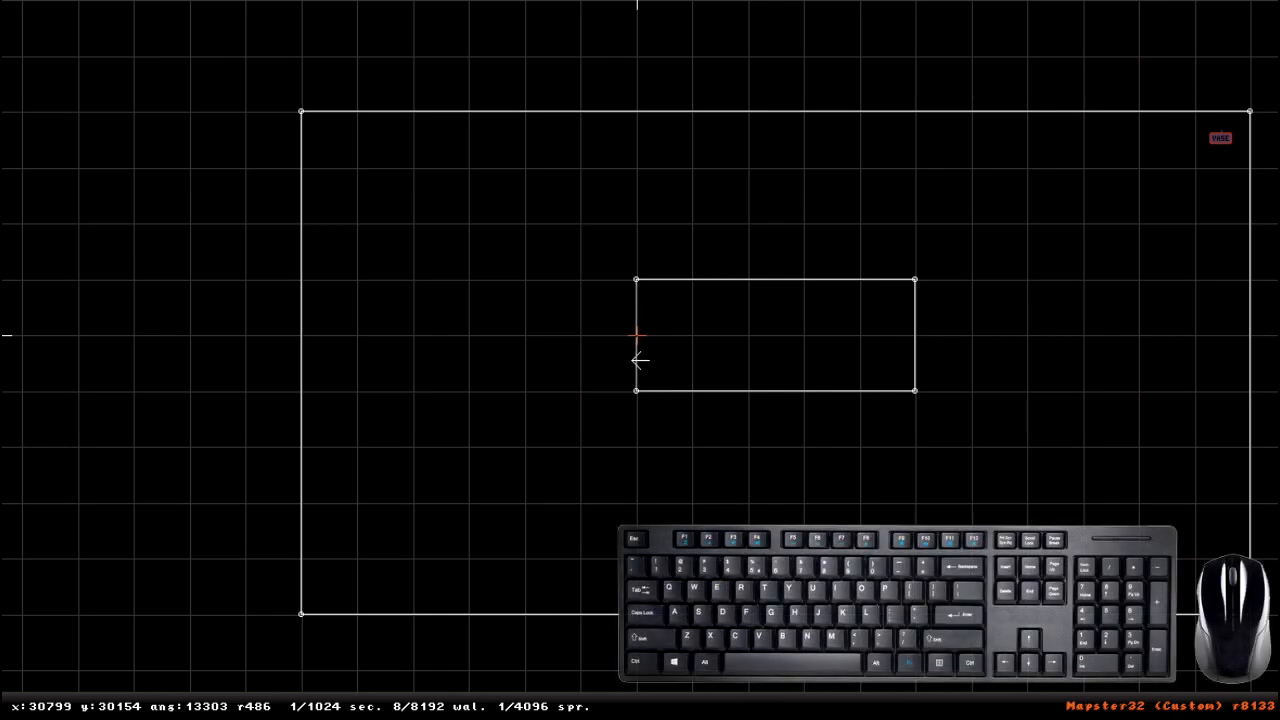
key(alt+s)
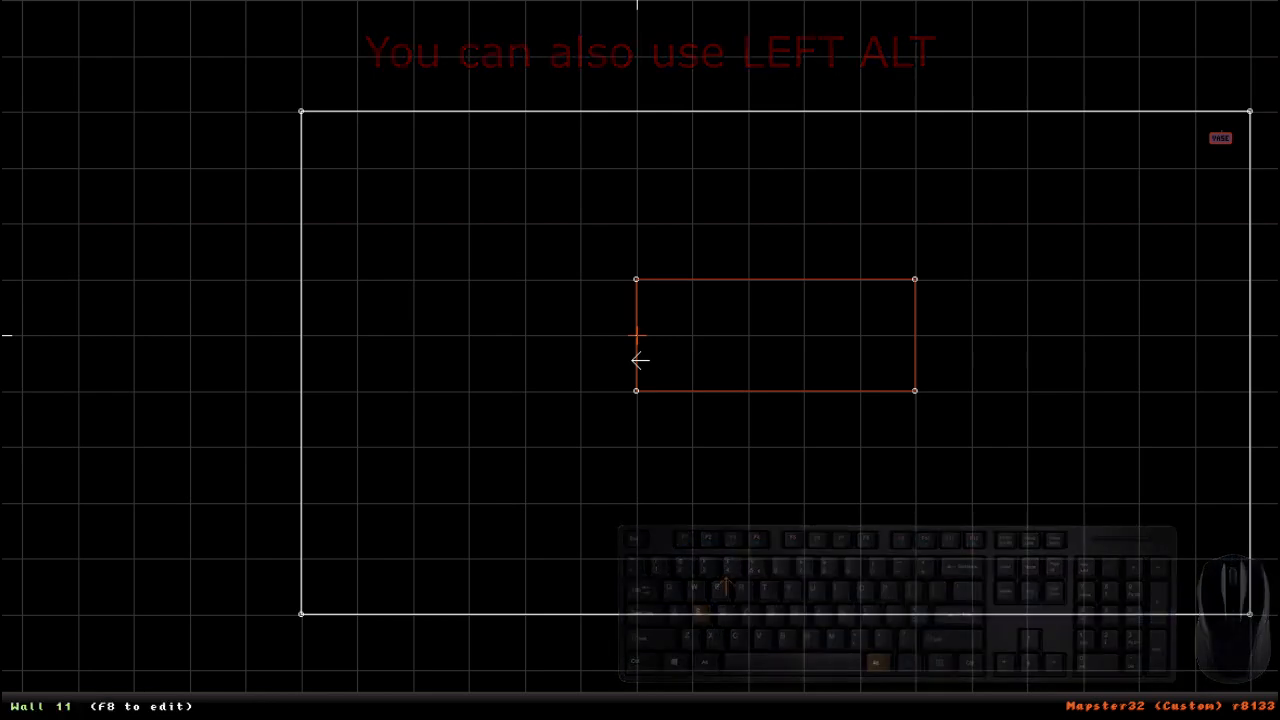
right_drag(637, 335, 640, 360)
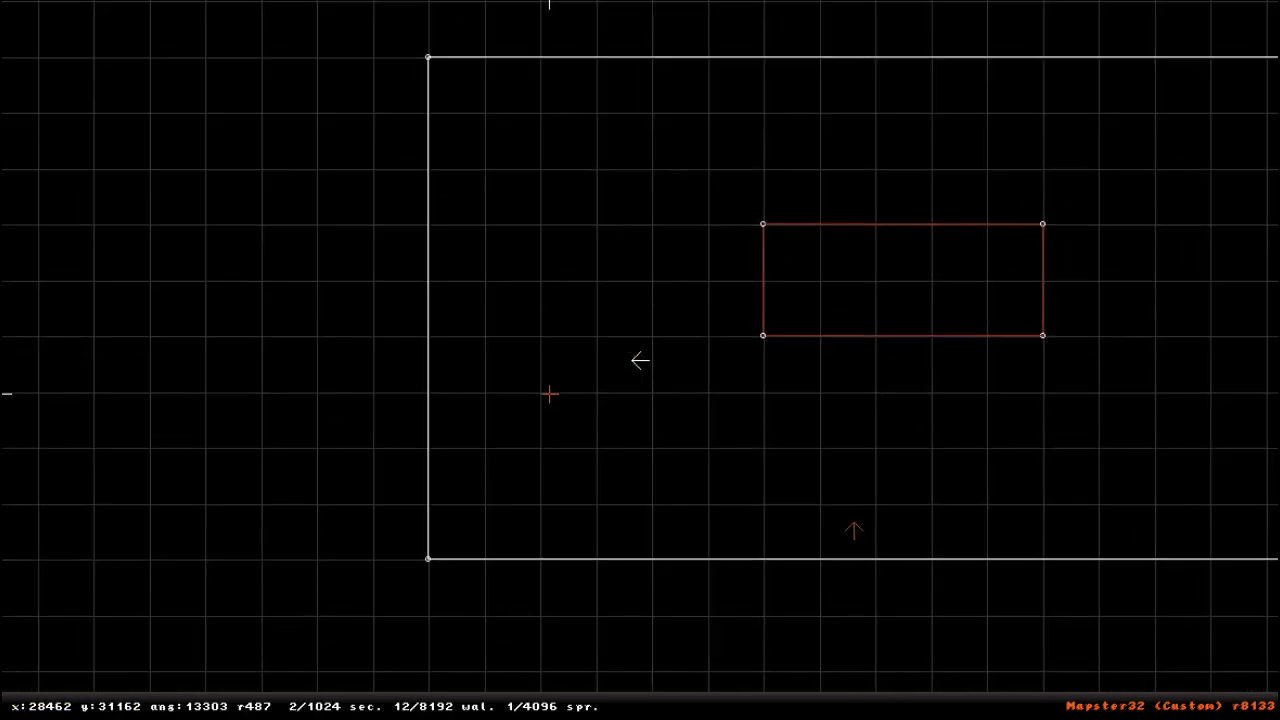
key(KP_Enter)
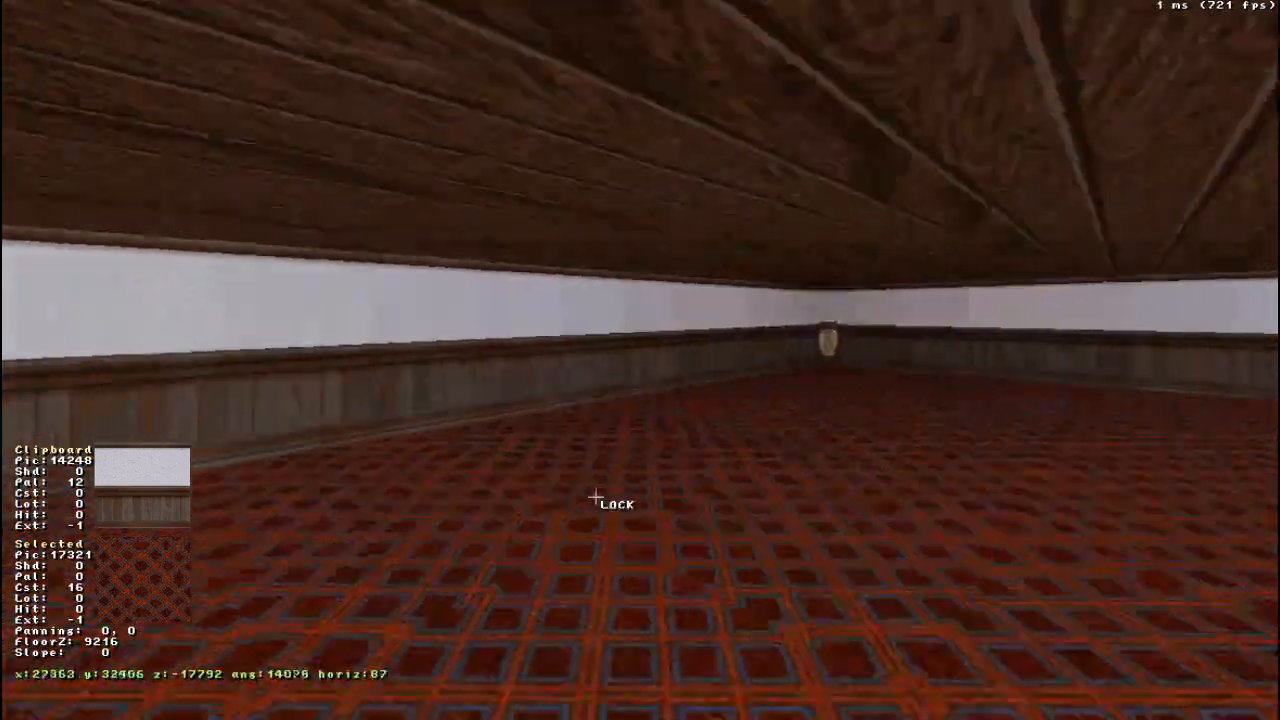
- Darken the inner sector's floor to shade 10 and brighten it again to shade 2
drag(596, 497, 596, 497)
right_drag(596, 490, 596, 490)
scroll(672, 476, down, 12)
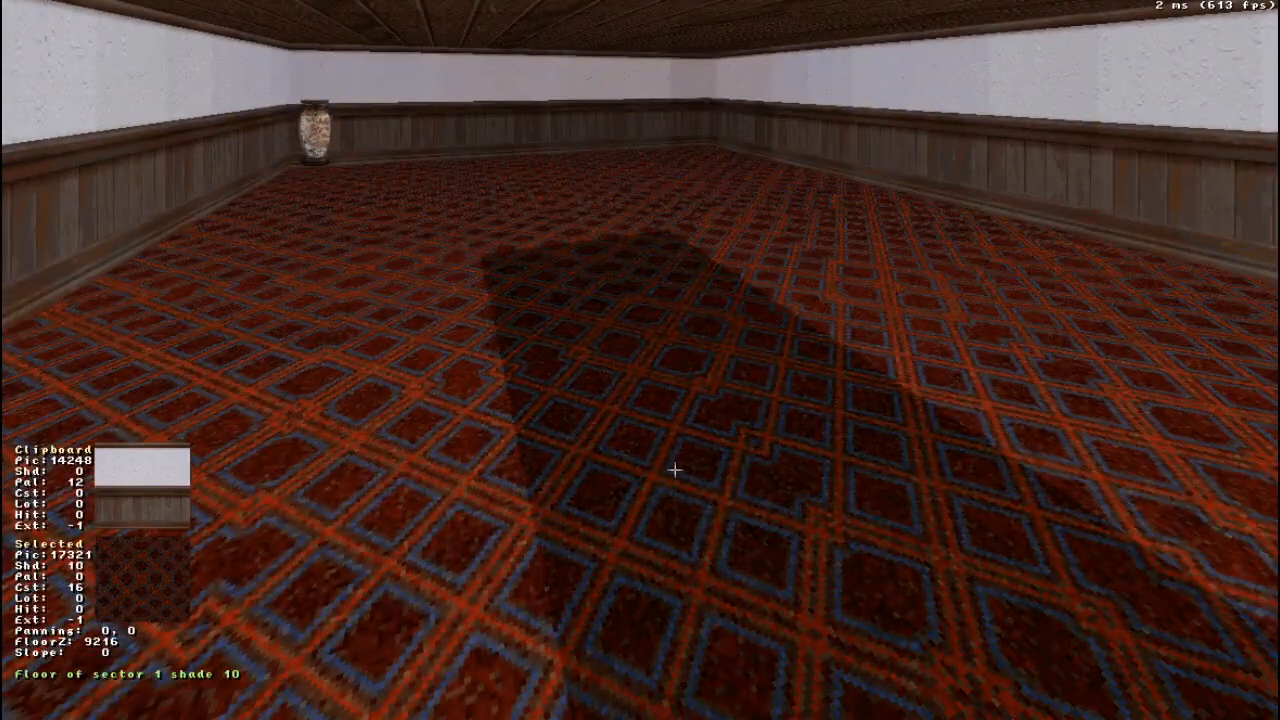
right_drag(596, 518, 596, 518)
drag(596, 518, 596, 514)
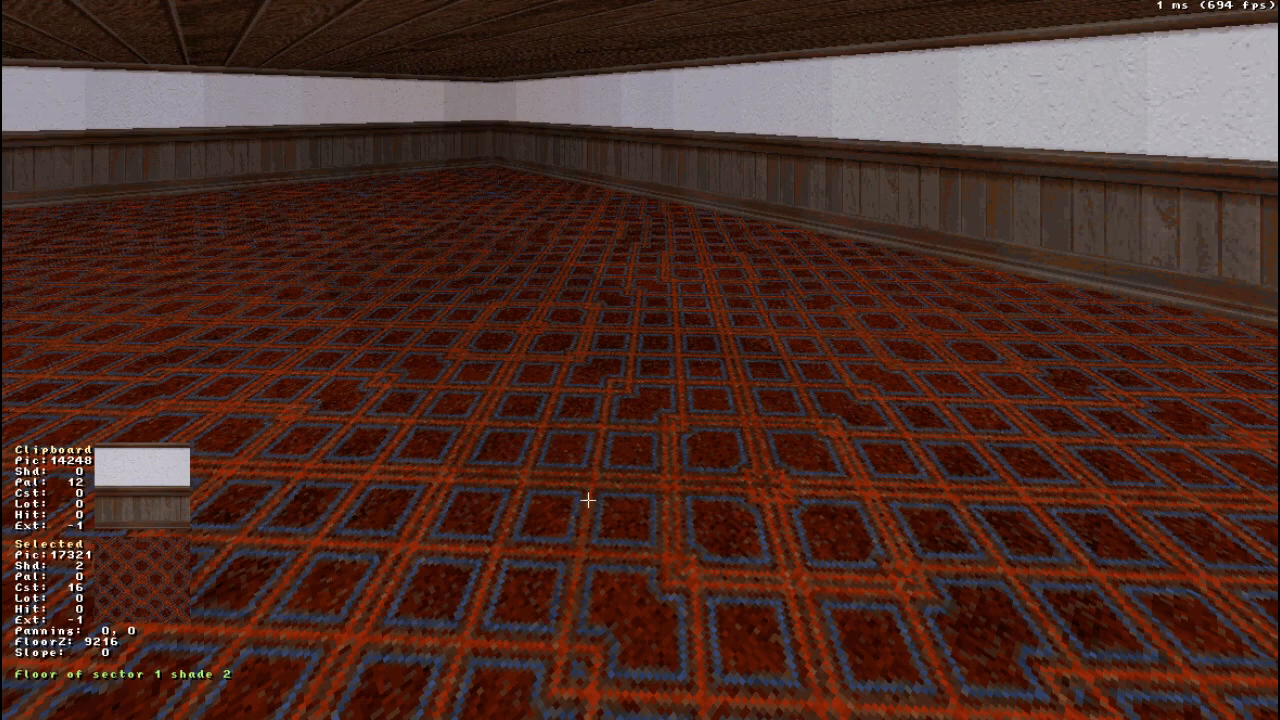
- Darken and brighten the outer sector's floor, settling on shade 3
right_drag(770, 521, 763, 523)
key(KP_Subtract)
key(KP_Subtract)
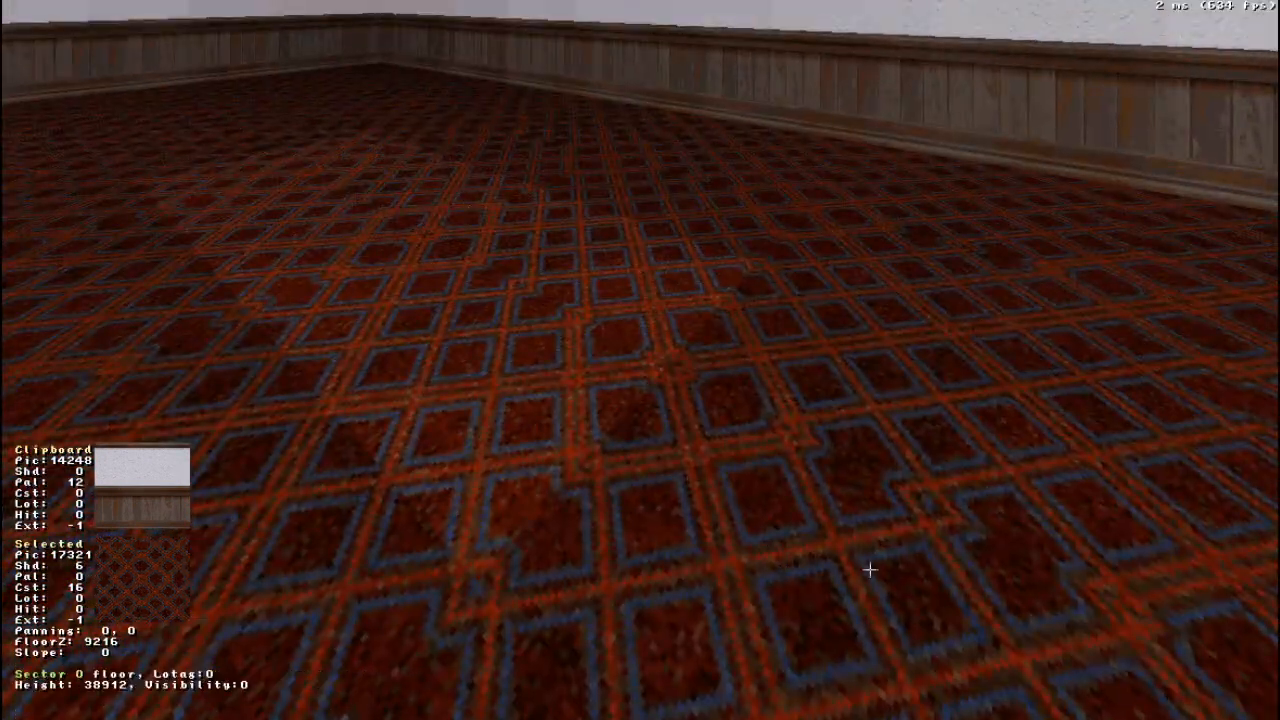
key(KP_Subtract)
key(KP_Subtract)
key(KP_Subtract)
key(KP_Subtract)
key(KP_Subtract)
key(KP_Subtract)
key(KP_Add)
key(KP_Add)
key(KP_Add)
key(KP_Add)
key(KP_Add)
key(KP_Add)
key(KP_Add)
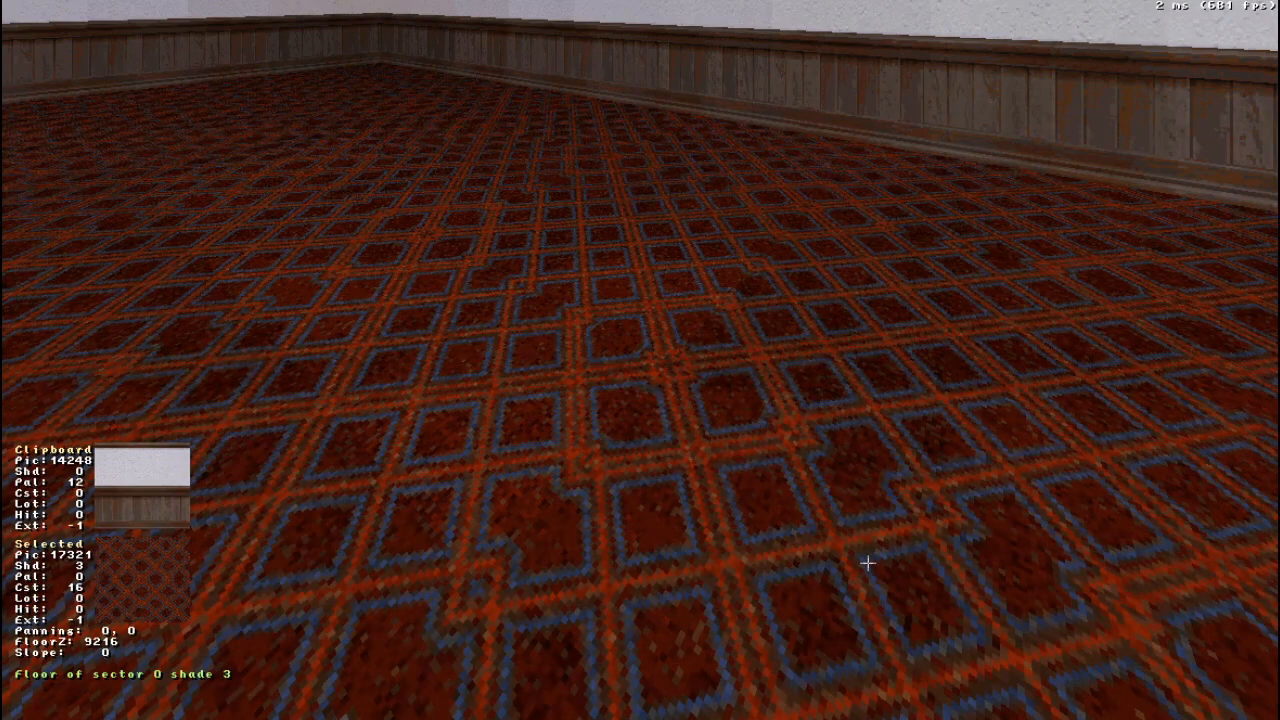
- Darken the inner sector's floor to shade 7
right_drag(660, 443, 660, 441)
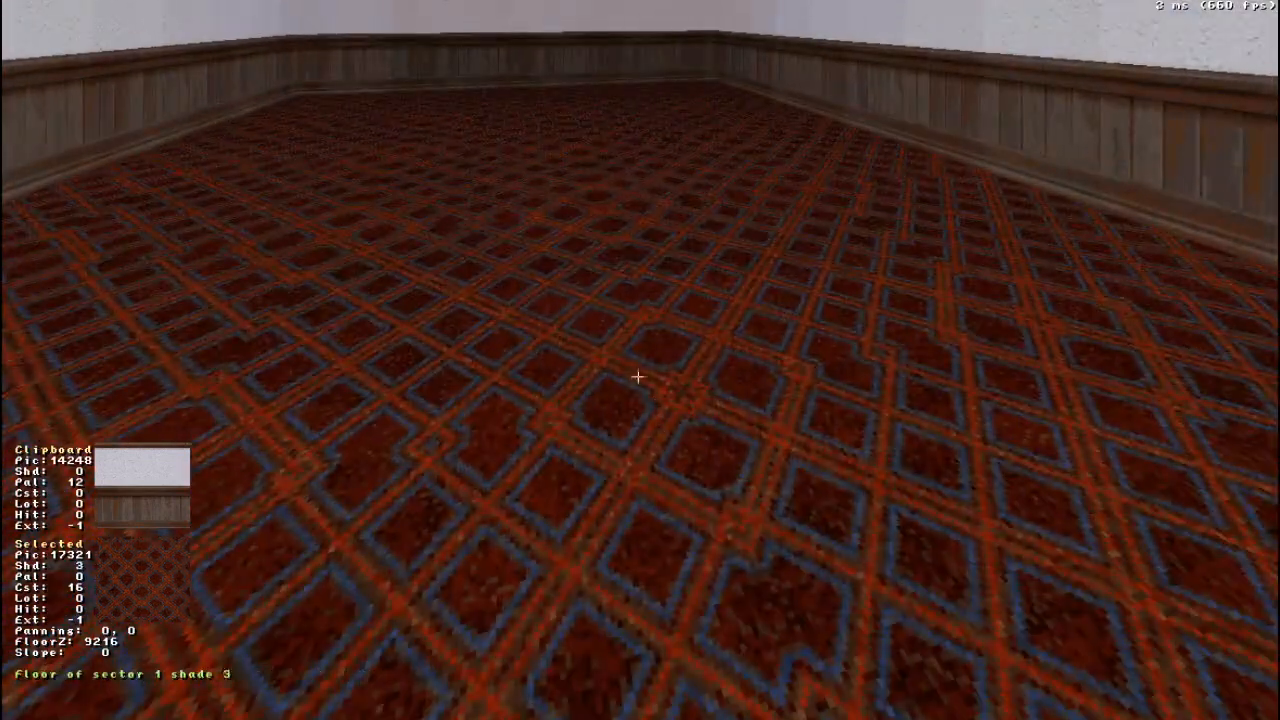
key(KP_Subtract)
key(KP_Subtract)
key(KP_Subtract)
key(KP_Subtract)
- Raise and lower the inner sector's floor several times, leaving it at floor Z 3072
key(Up)
drag(662, 394, 662, 394)
right_drag(876, 499, 876, 499)
drag(877, 491, 877, 491)
right_drag(871, 463, 870, 467)
drag(870, 467, 871, 463)
key(Page_Up)
key(Page_Up)
key(Page_Up)
key(Page_Up)
key(Page_Up)
key(Page_Up)
key(Page_Up)
key(Page_Up)
key(Page_Up)
key(Page_Up)
key(Page_Up)
key(Page_Down)
key(Page_Down)
key(Page_Down)
key(Page_Down)
key(Page_Down)
key(Page_Down)
key(Page_Up)
key(Page_Up)
key(Page_Up)
key(Page_Up)
key(Page_Up)
key(Page_Up)
key(Page_Down)
key(Page_Down)
key(Page_Down)
key(Page_Up)
key(Page_Up)
key(Page_Up)
key(Page_Down)
key(Page_Down)
key(Page_Down)
key(Page_Down)
key(Page_Down)
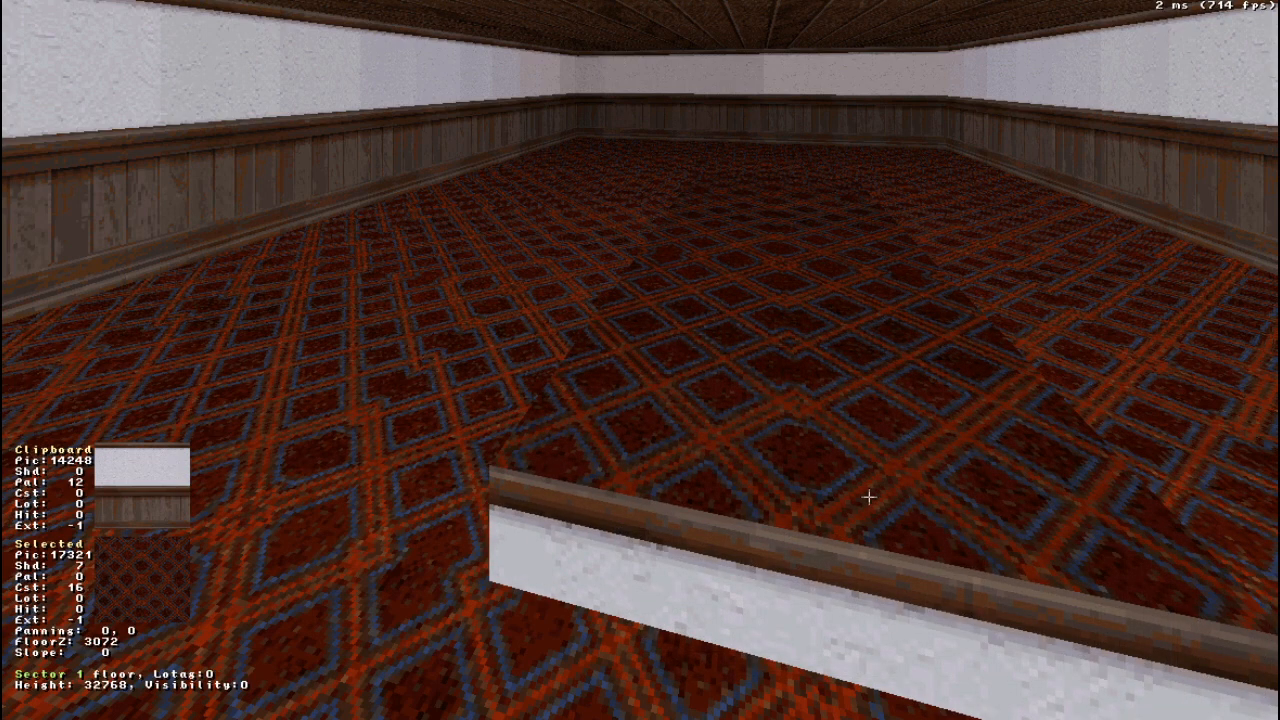
- Lower the inner sector's ceiling to ceiling Z -21504, below the surrounding ceiling
drag(810, 412, 810, 412)
key(Page_Down)
key(Page_Down)
key(Page_Down)
key(Page_Down)
key(Page_Down)
key(Page_Down)
middle_drag(810, 412, 810, 412)
drag(744, 381, 744, 381)
scroll(744, 381, down, 3)
scroll(744, 381, down, 6)
scroll(744, 381, up, 2)
scroll(744, 381, down, 1)
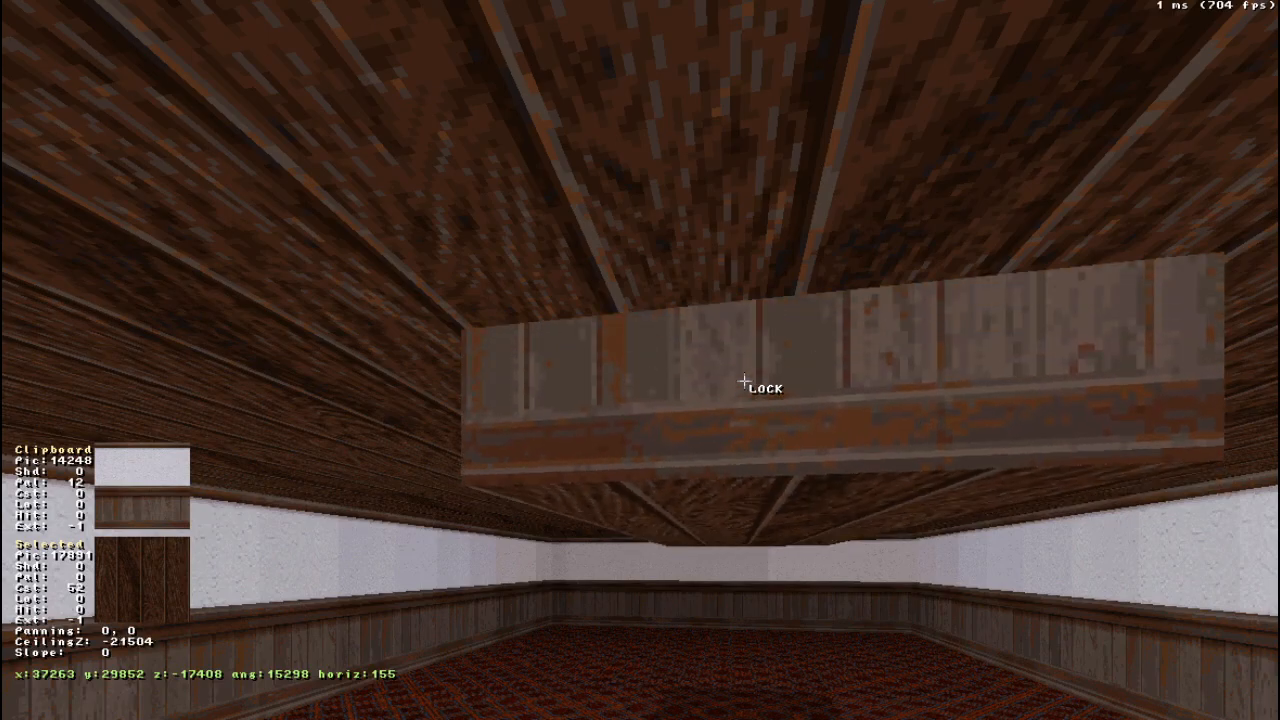
middle_drag(744, 381, 744, 381)
drag(744, 381, 744, 381)
drag(706, 420, 706, 420)
middle_drag(700, 355, 700, 355)
drag(686, 313, 686, 313)
- Raise the inner sector's ceiling flush with the room's ceiling and its floor to floor Z 0
key(Page_Up)
key(Page_Up)
key(Page_Up)
key(Page_Up)
key(Page_Up)
key(Page_Up)
key(Page_Up)
key(Page_Up)
middle_drag(686, 313, 686, 313)
key(a)
drag(686, 313, 701, 279)
key(Page_Up)
key(Page_Up)
key(Page_Up)
middle_drag(701, 279, 701, 279)
drag(701, 279, 702, 279)
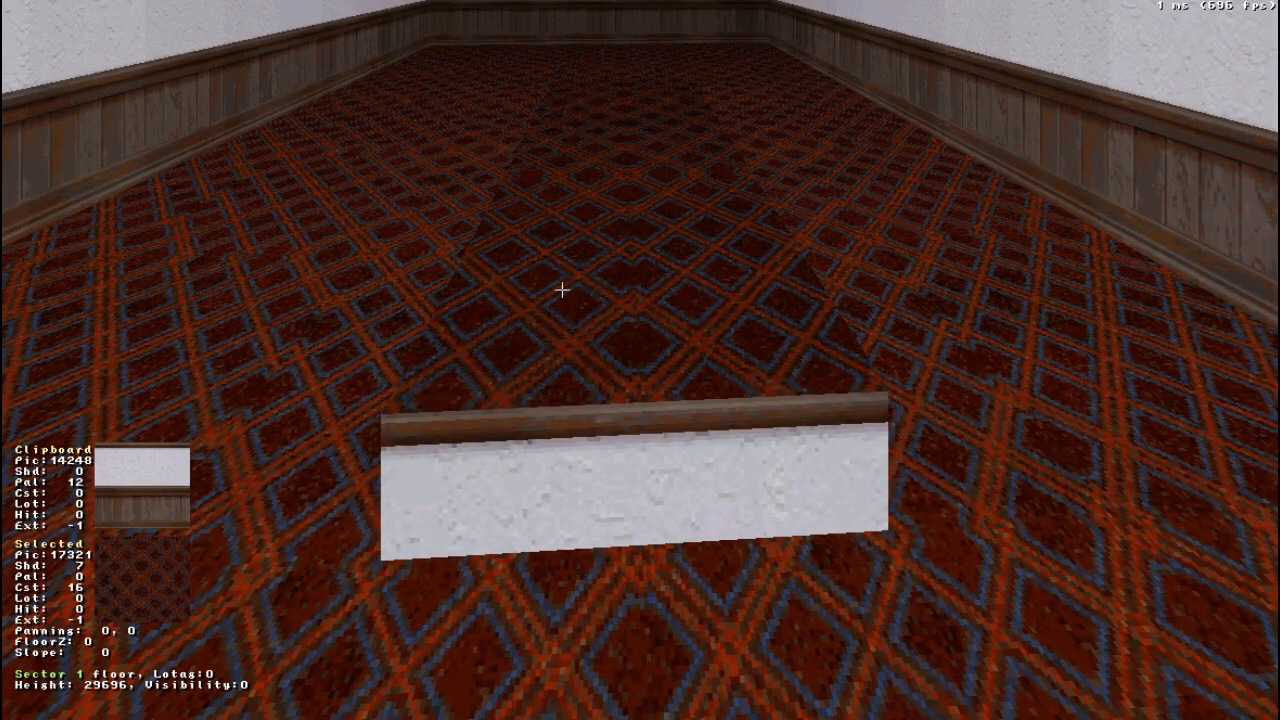
- Lower the inner sector's raised floor to floor Z 4096
middle_drag(562, 290, 562, 289)
drag(562, 289, 561, 289)
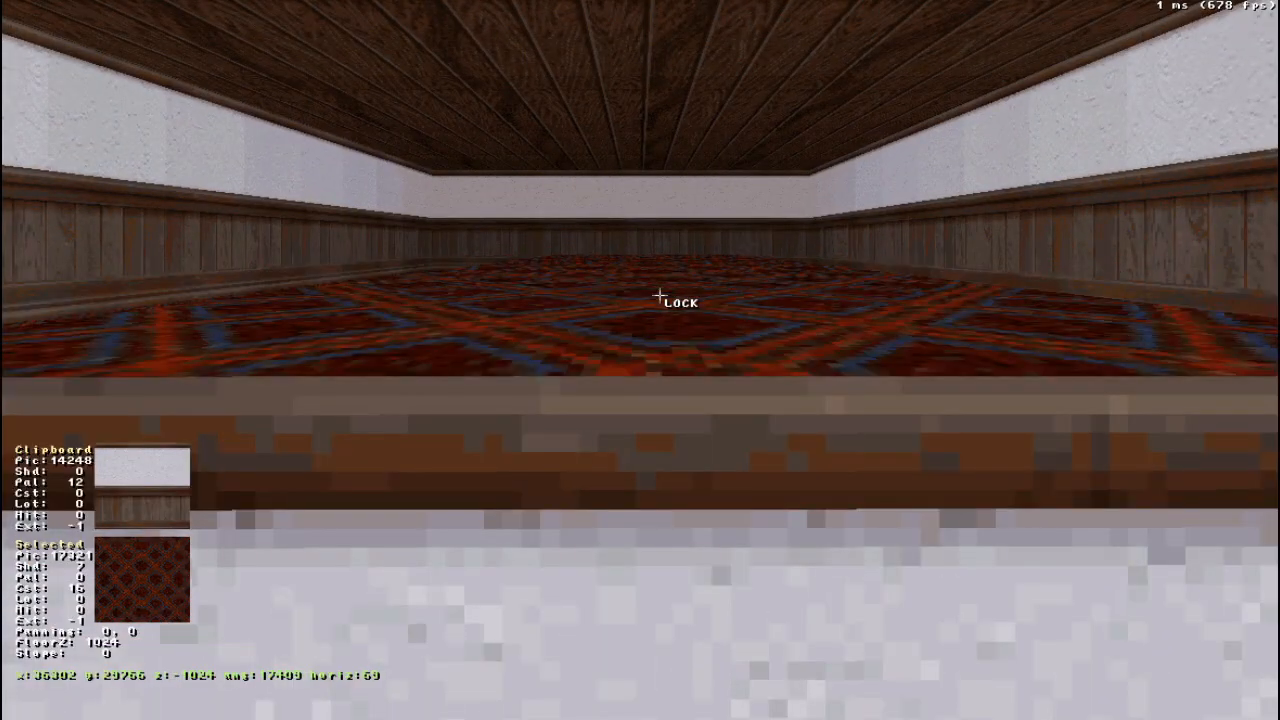
key(Page_Down)
key(Page_Down)
key(Page_Down)
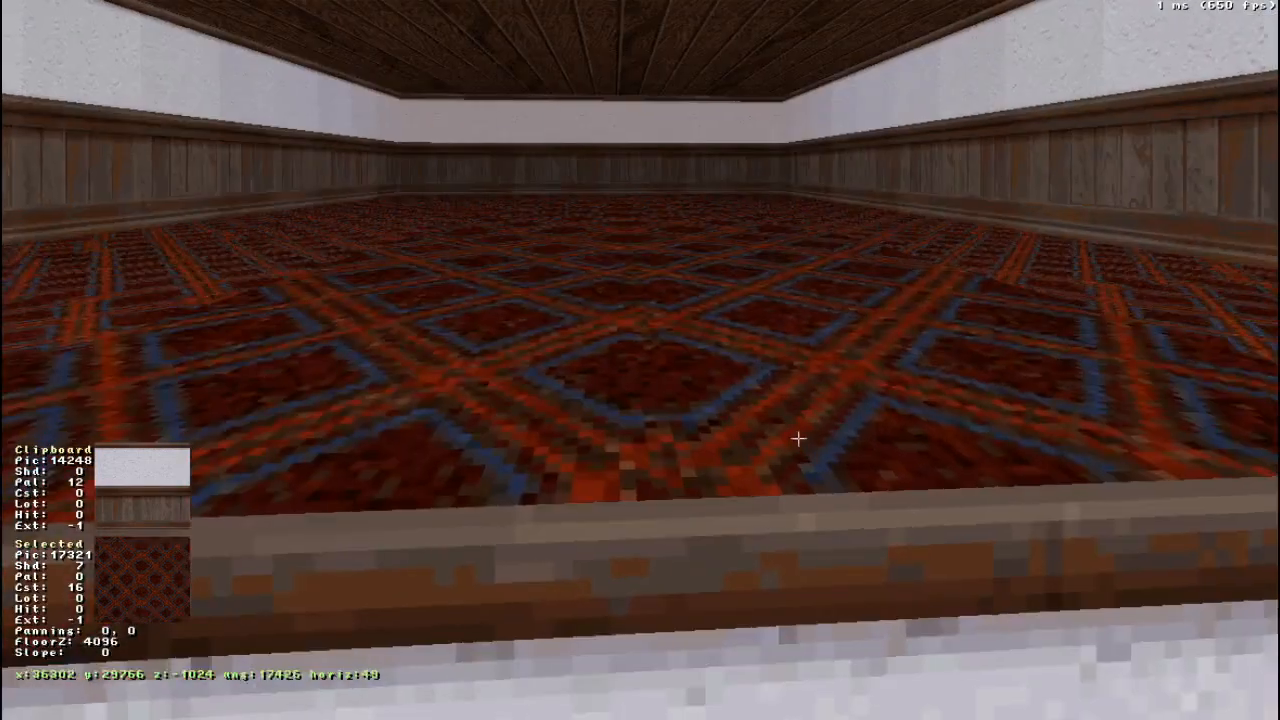
- Raise the inner sector's floor until its side walls are 8192 units high
drag(797, 438, 798, 438)
click(688, 376)
key(Page_Up)
scroll(688, 376, up, 1)
drag(688, 376, 688, 376)
right_drag(506, 456, 505, 456)
middle_drag(505, 456, 504, 456)
drag(504, 456, 504, 456)
scroll(630, 338, up, 1)
drag(630, 339, 630, 339)
scroll(630, 338, down, 1)
scroll(630, 338, up, 1)
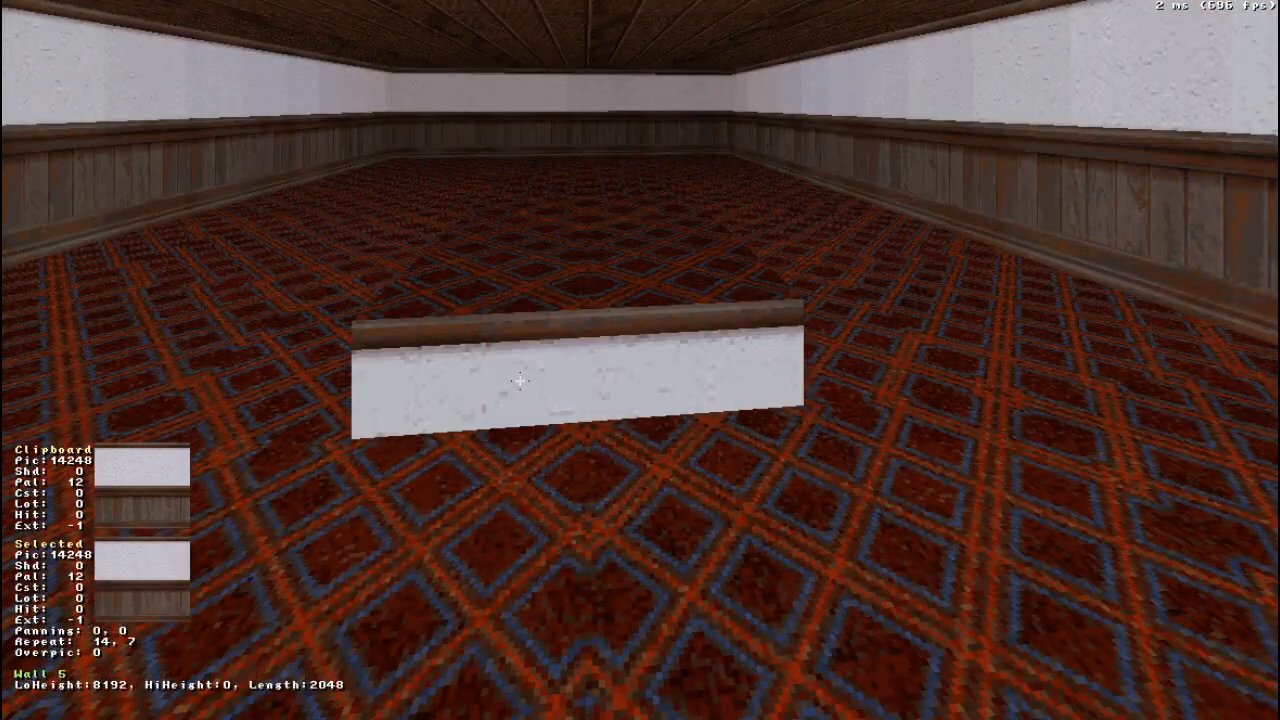
- Apply tile 9595, the wooden frame with a black opening, to the short end wall of the raised block
key(v)
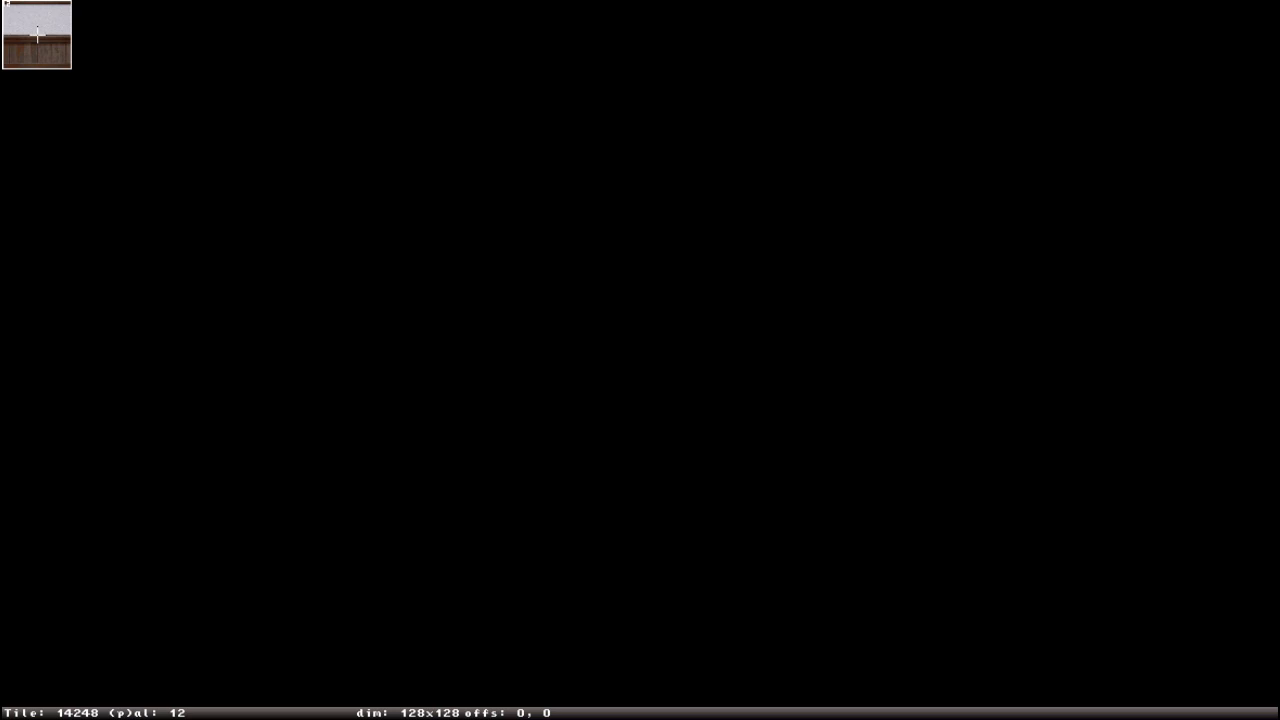
key(v)
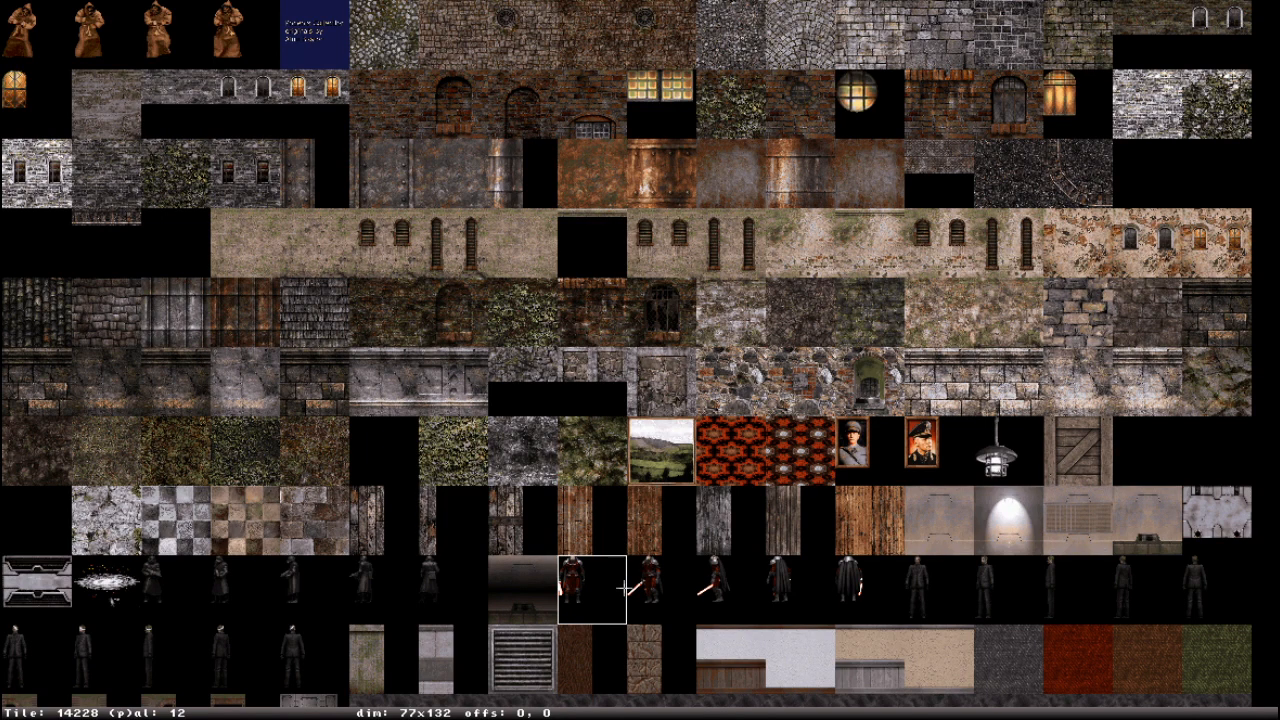
key(g)
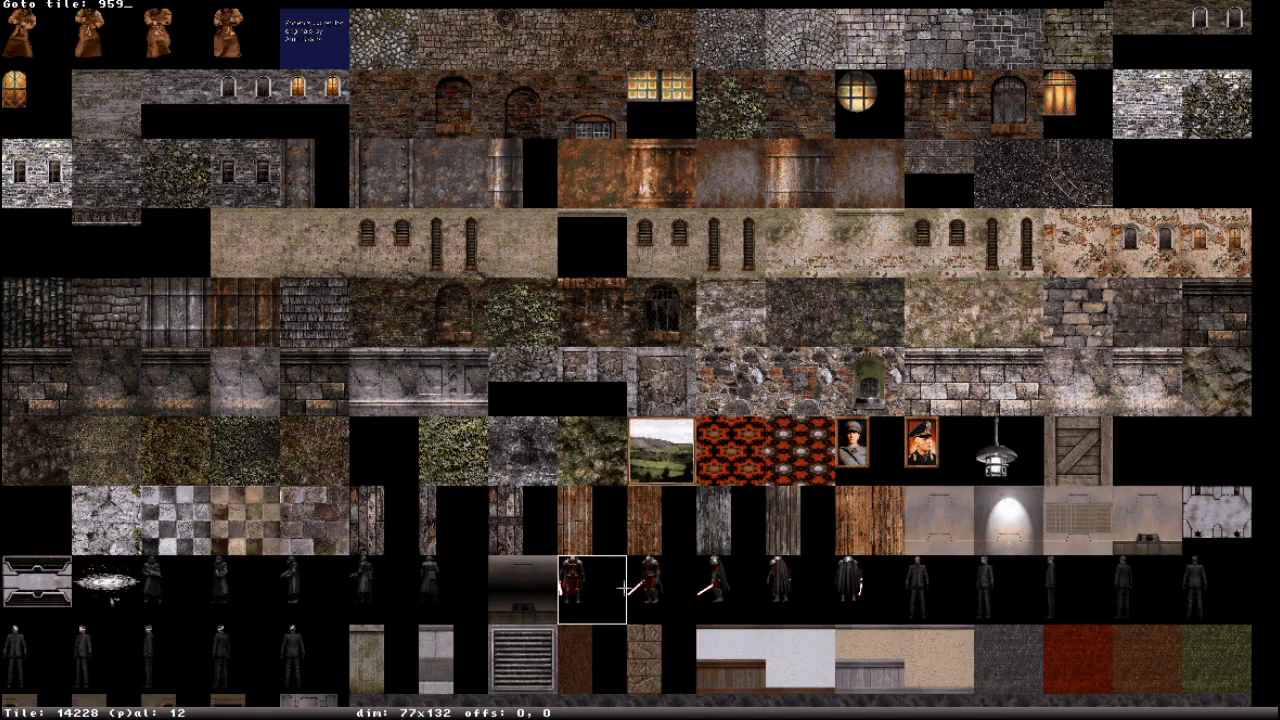
key(Return)
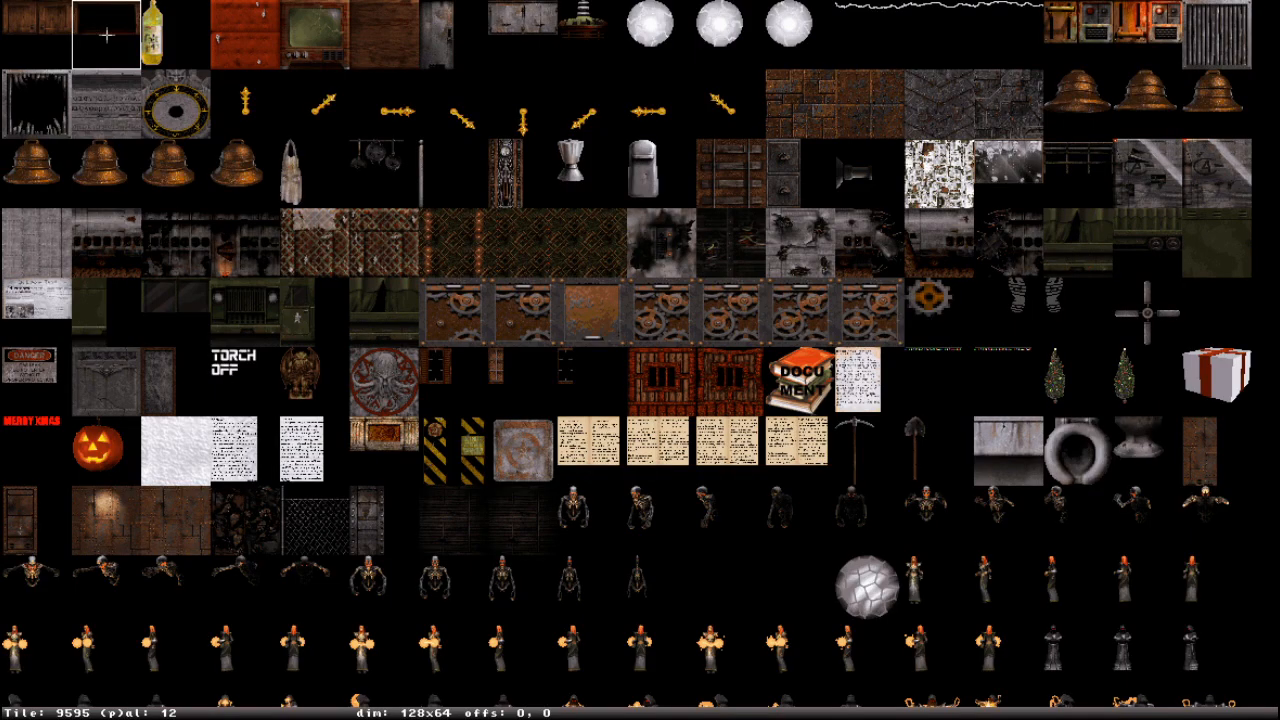
scroll(108, 243, up, 2)
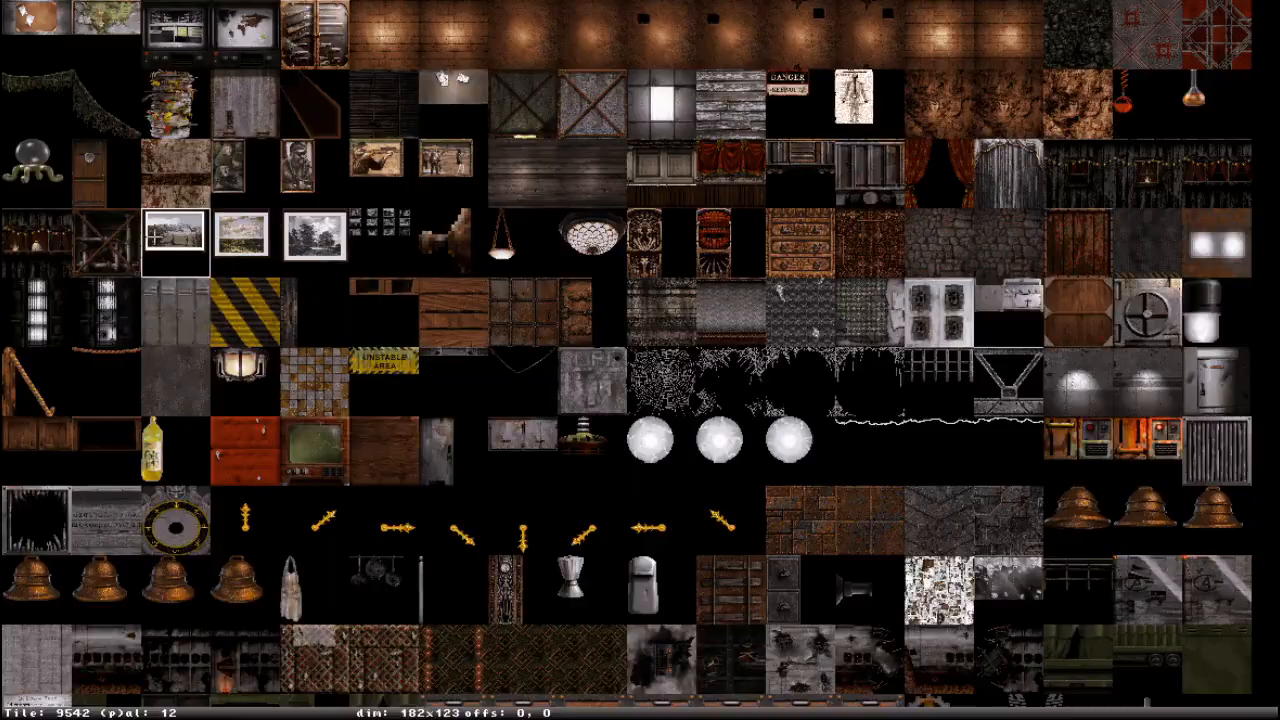
click(110, 456)
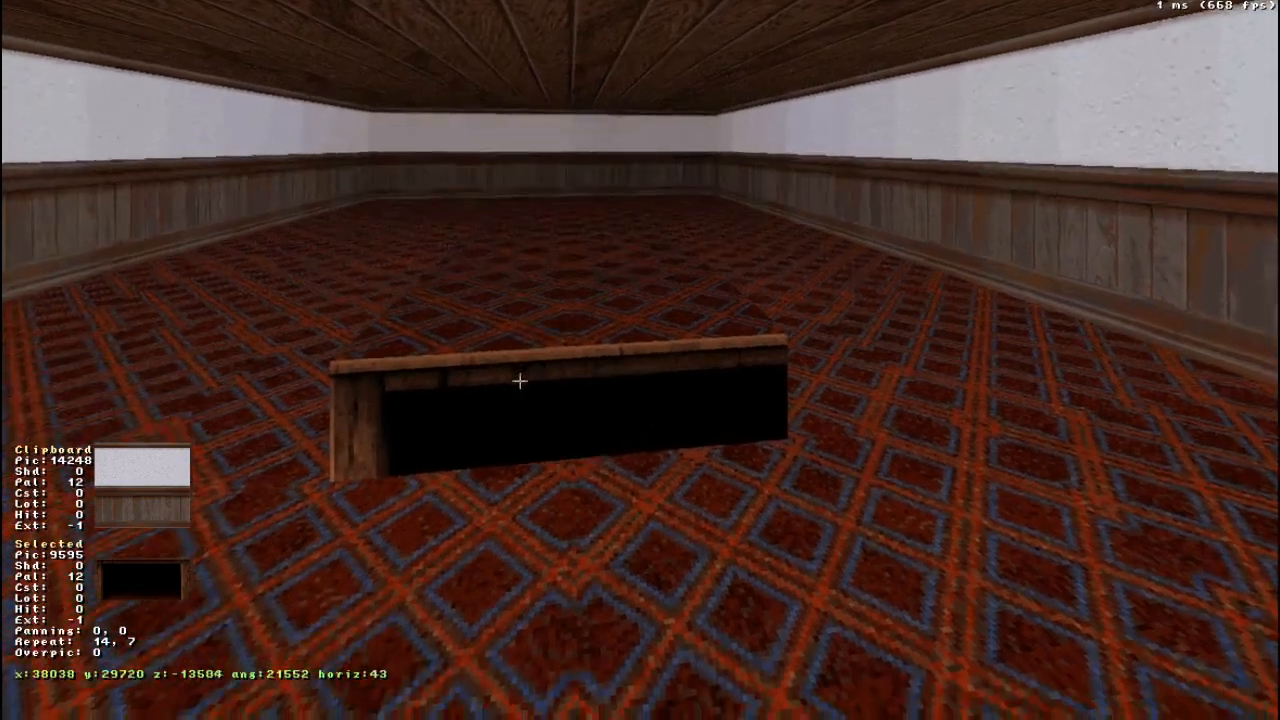
- Set the horizontal texture repeat of the block's short end wall to 16 so the frame fits its full width
middle_drag(519, 381, 519, 381)
drag(519, 381, 519, 381)
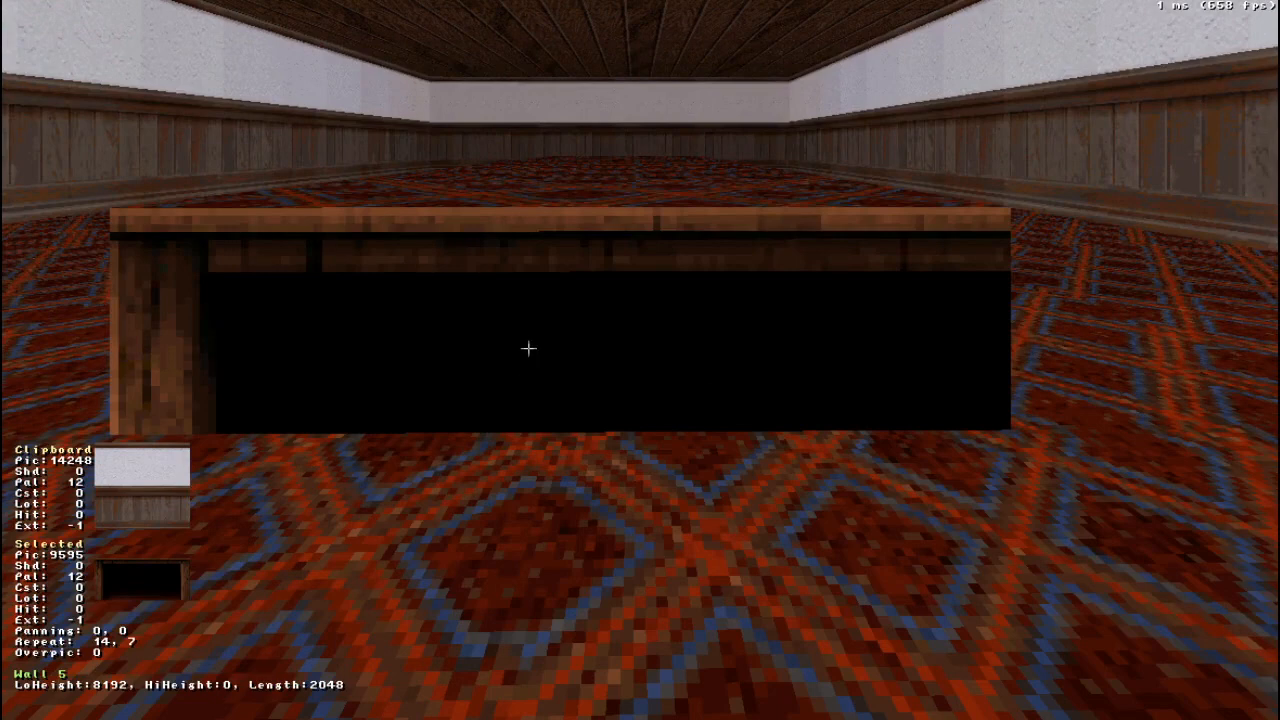
key(KP_6)
key(KP_6)
key(KP_6)
key(KP_6)
key(KP_6)
key(KP_6)
key(KP_6)
key(KP_6)
drag(528, 348, 528, 348)
key(KP_4)
key(KP_4)
key(KP_4)
key(KP_4)
key(KP_4)
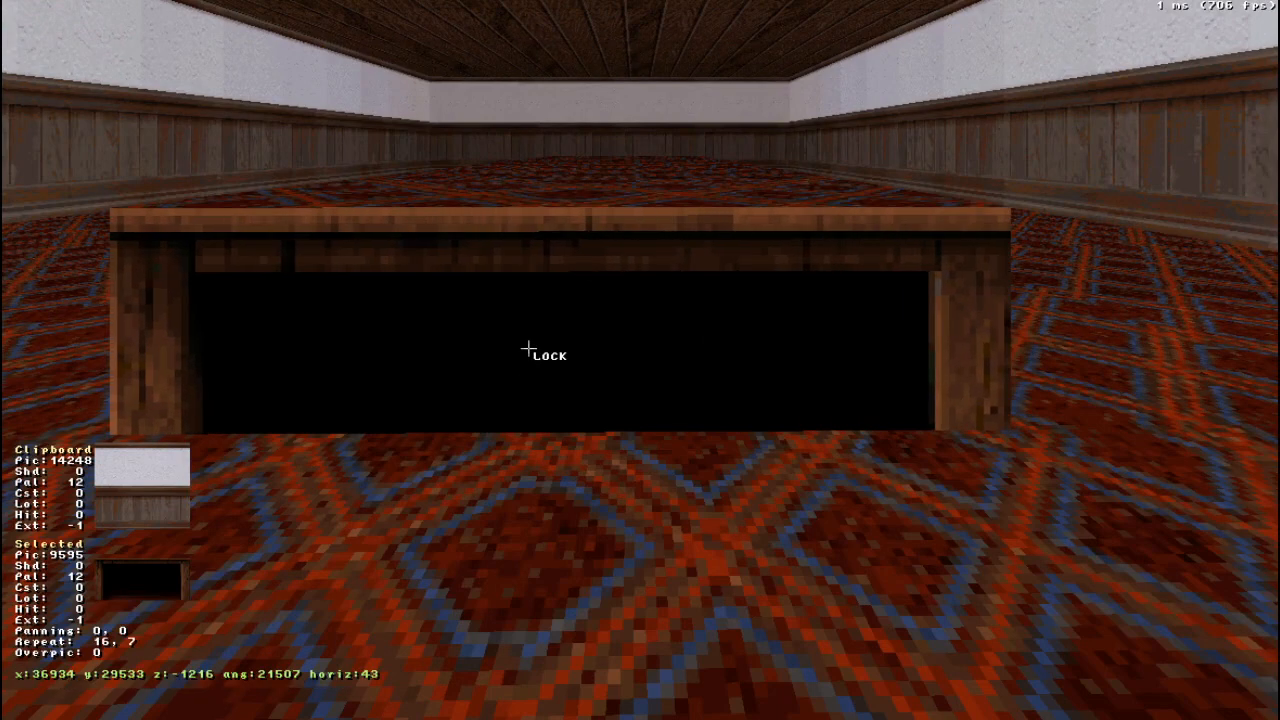
- Adjust the vertical texture repeat of the block's short end wall, trying 17 and settling on 16
key(Down)
key(Up)
key(KP_2)
key(KP_2)
key(KP_2)
key(KP_2)
key(KP_2)
key(KP_2)
key(KP_2)
key(KP_2)
key(KP_2)
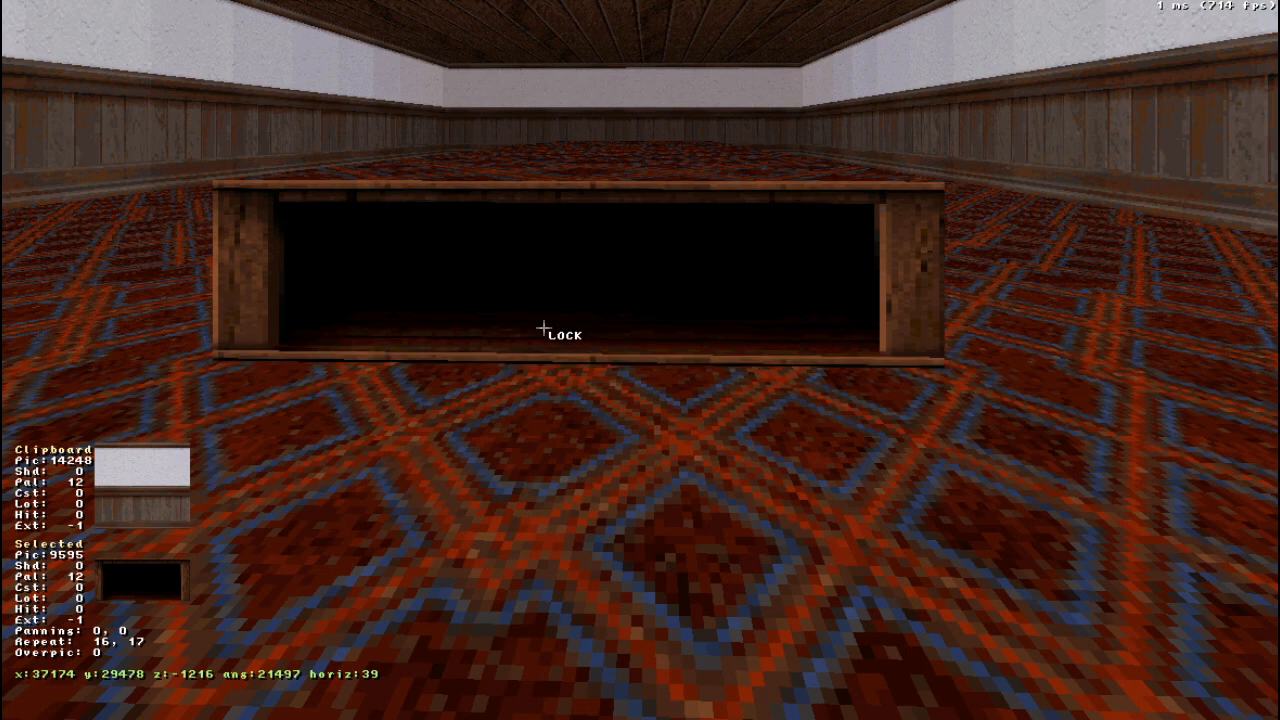
key(KP_2)
key(KP_8)
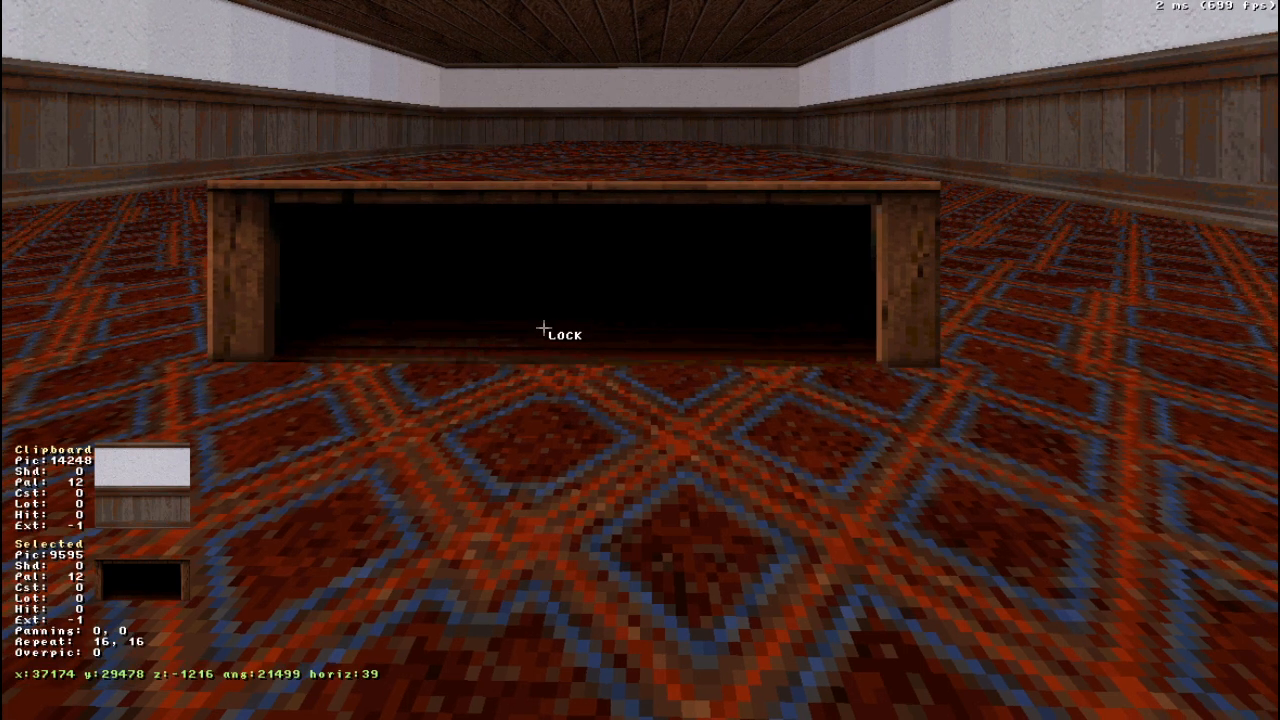
key(KP_2)
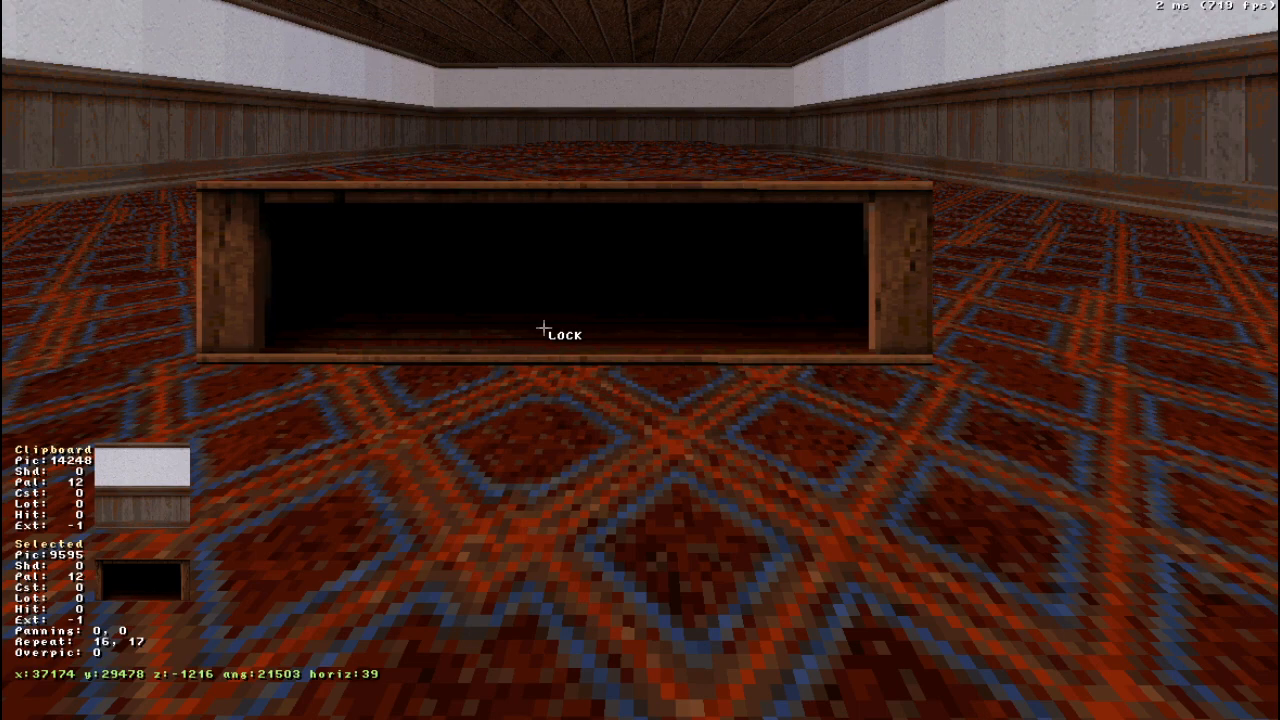
right_drag(543, 328, 543, 328)
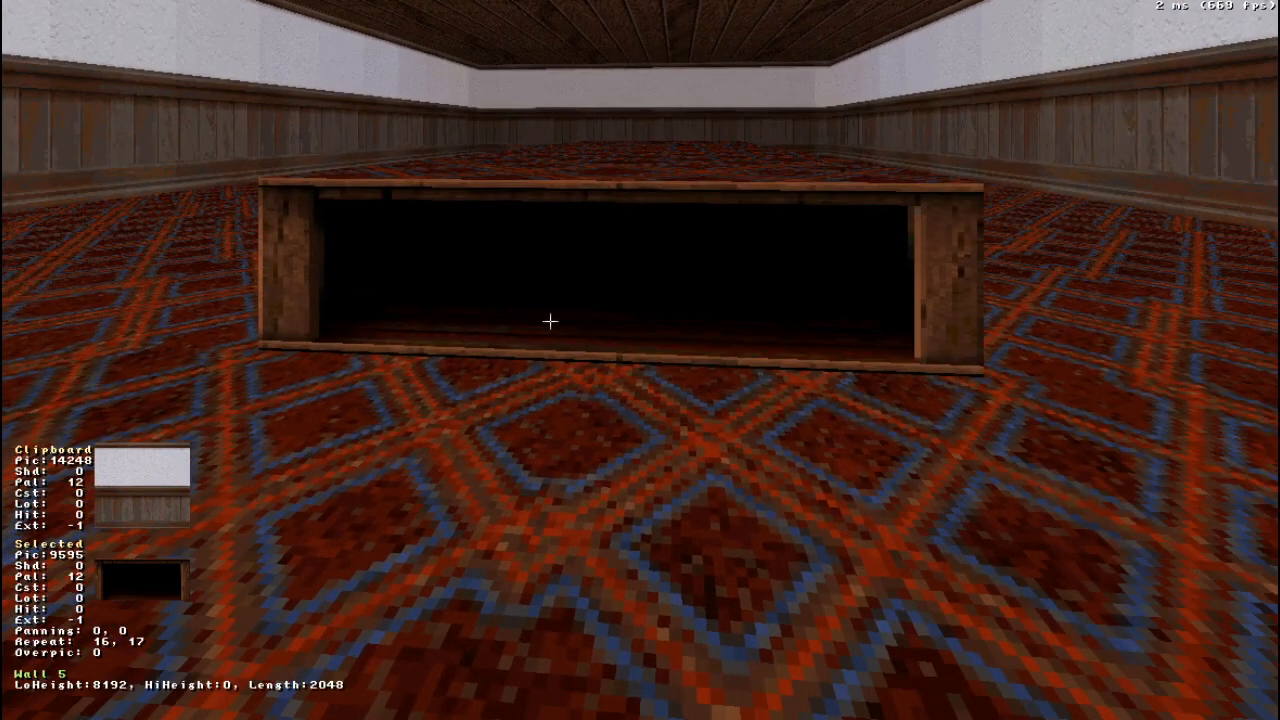
click(550, 321)
key(KP_8)
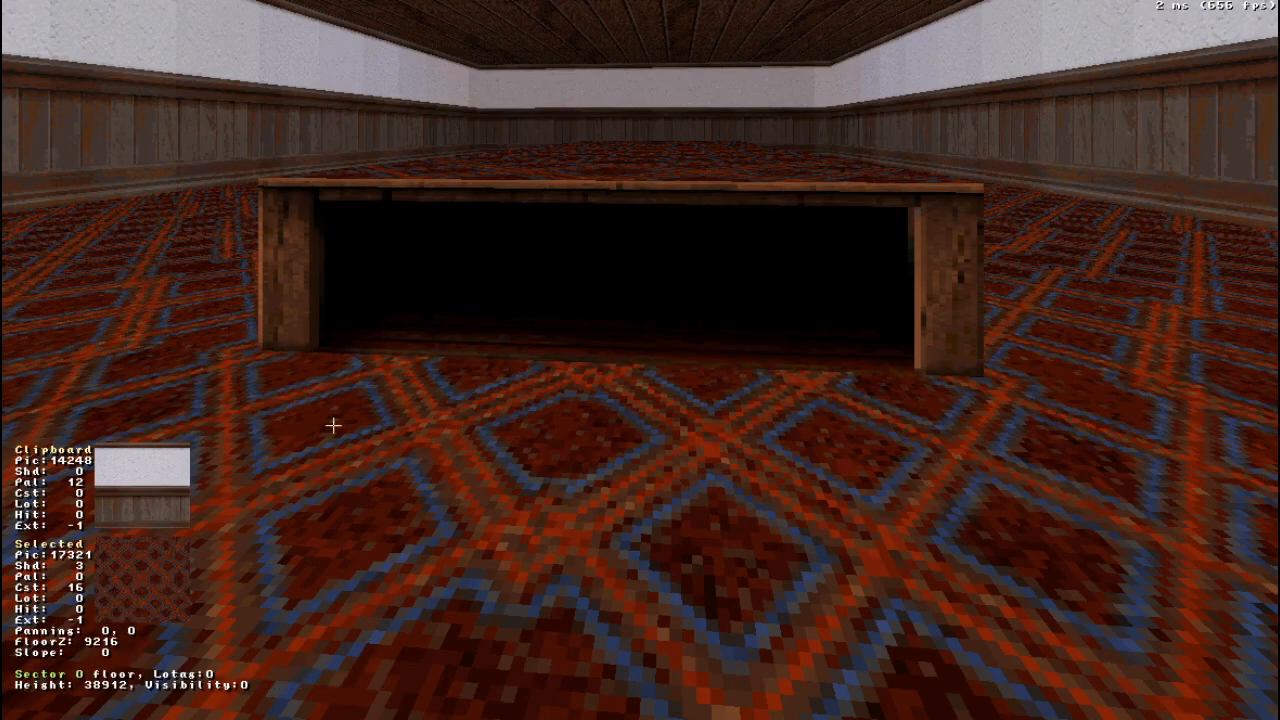
- Copy the tile 9595 texture to the block's adjacent long wall and set its horizontal repeat to 16
right_drag(499, 367, 499, 367)
drag(499, 367, 499, 367)
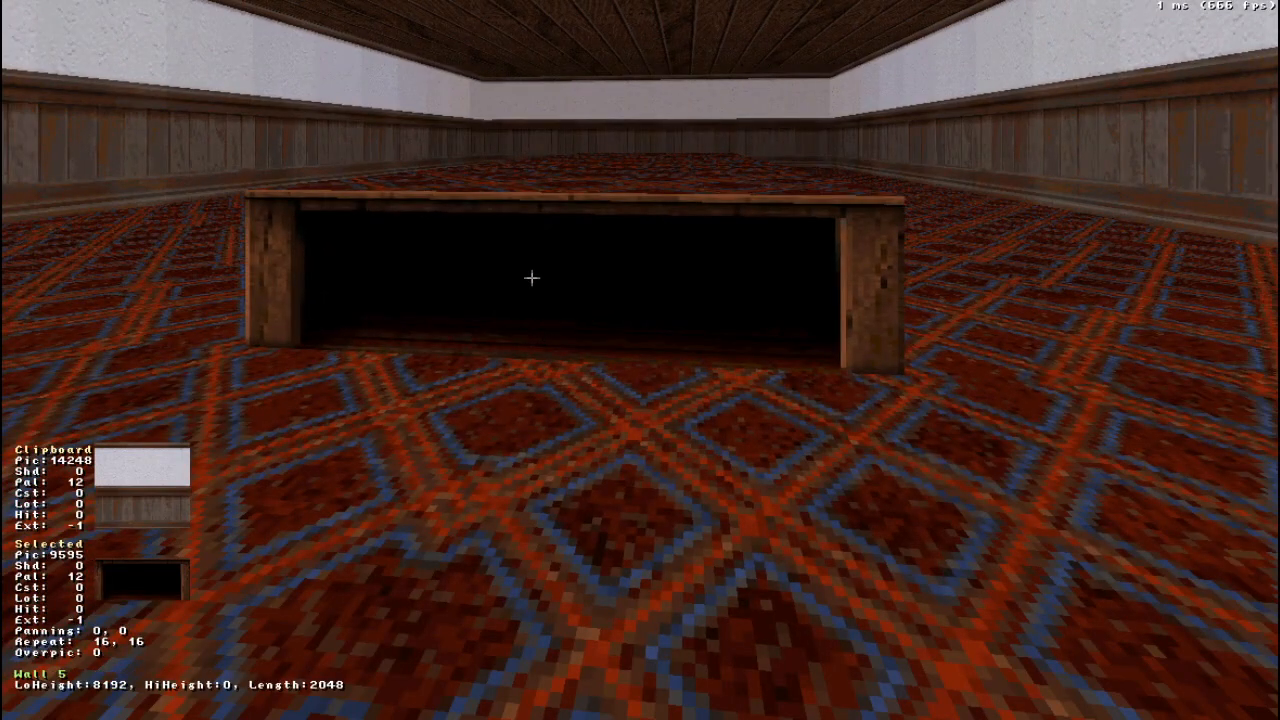
key(Tab)
right_drag(574, 369, 574, 369)
drag(583, 337, 583, 337)
key(Return)
drag(641, 299, 614, 298)
key(KP_4)
key(KP_4)
key(KP_4)
key(KP_4)
key(KP_4)
key(KP_4)
key(KP_4)
key(KP_4)
key(KP_4)
key(KP_4)
key(KP_4)
key(KP_4)
key(KP_4)
key(KP_4)
key(KP_4)
key(KP_4)
key(KP_4)
key(KP_4)
key(KP_4)
key(KP_4)
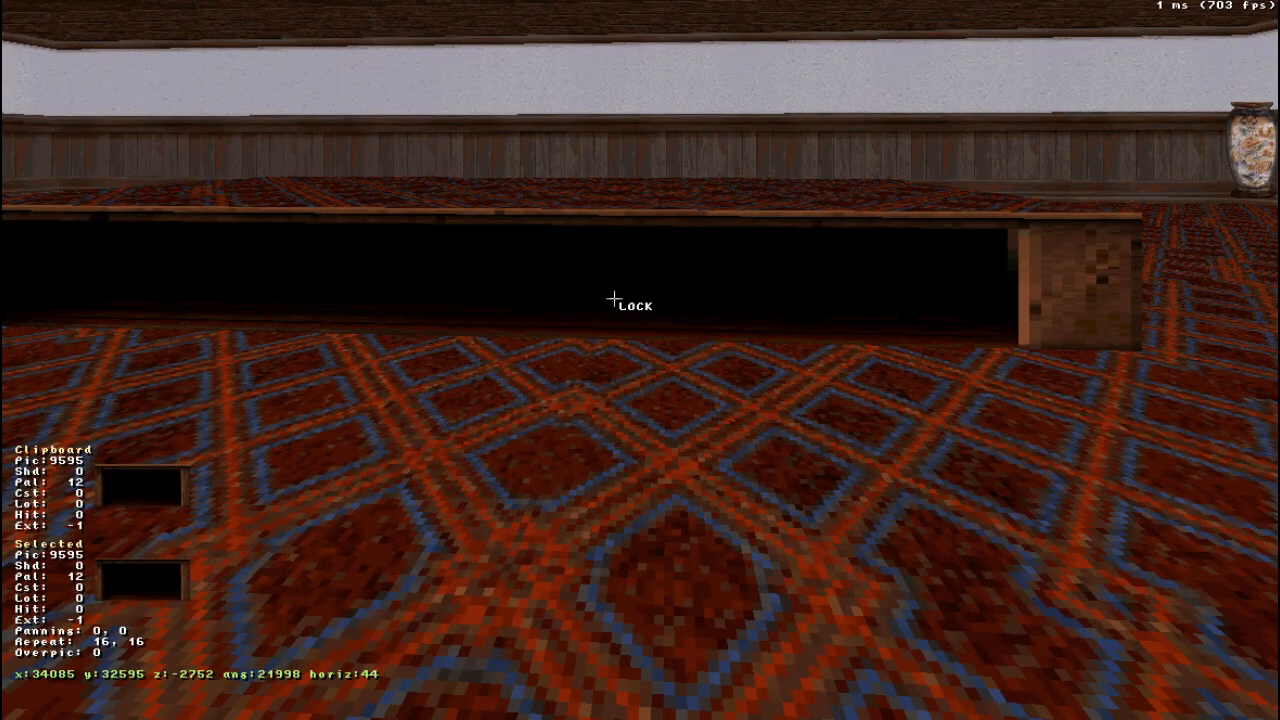
- Shorten the inner sector in the 2D map by moving its two end vertices one grid square inward, and return to 3D
middle_drag(614, 298, 654, 364)
key(KP_Enter)
scroll(656, 335, up, 4)
right_drag(656, 335, 635, 366)
scroll(637, 360, down, 5)
scroll(637, 360, up, 4)
drag(403, 268, 461, 268)
drag(403, 388, 461, 386)
drag(480, 270, 517, 267)
mouse_move(466, 386)
mouse_down()
mouse_move(506, 386)
mouse_move(465, 384)
mouse_up()
drag(521, 270, 461, 272)
right_click(343, 242)
key(KP_Enter)
- Adjust the long wall's horizontal texture repeat, trying 17 and settling on 16, and view the block's other sides
key(Up)
key(Up)
key(Right)
key(Left)
key(Up)
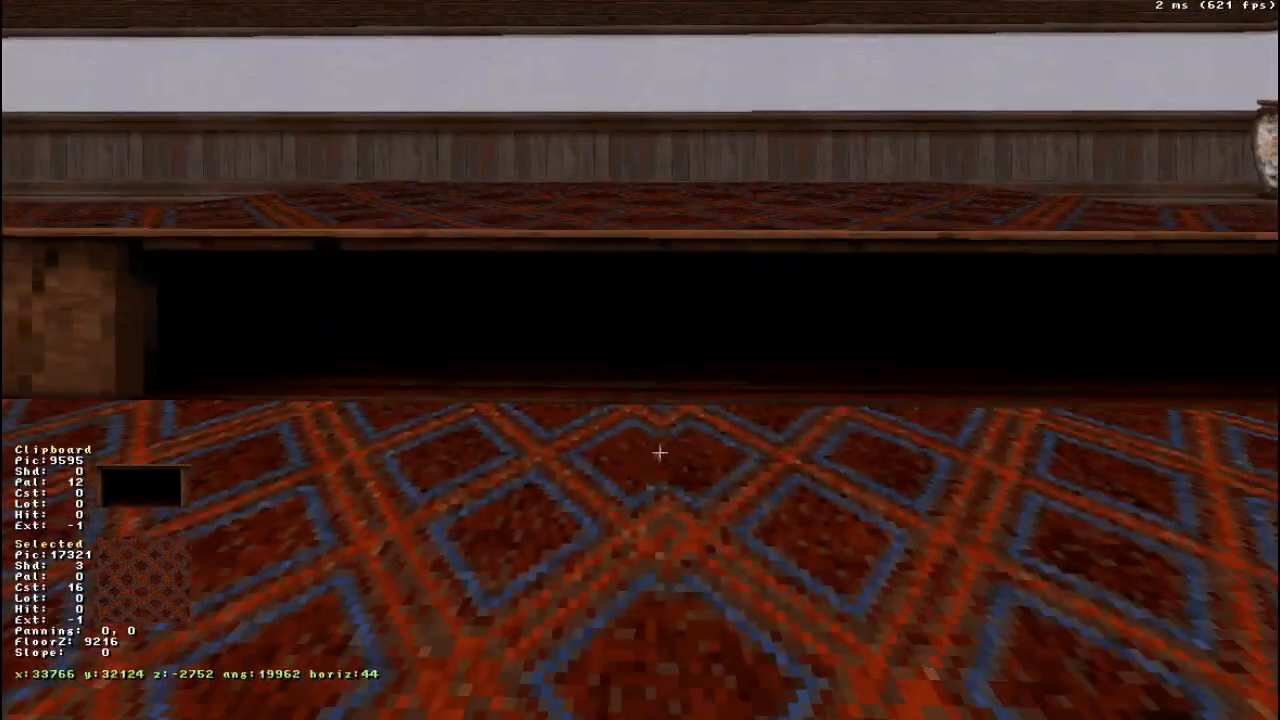
key(KP_6)
key(KP_6)
key(KP_6)
key(KP_6)
key(KP_6)
key(KP_6)
key(KP_6)
key(KP_6)
key(KP_6)
key(KP_6)
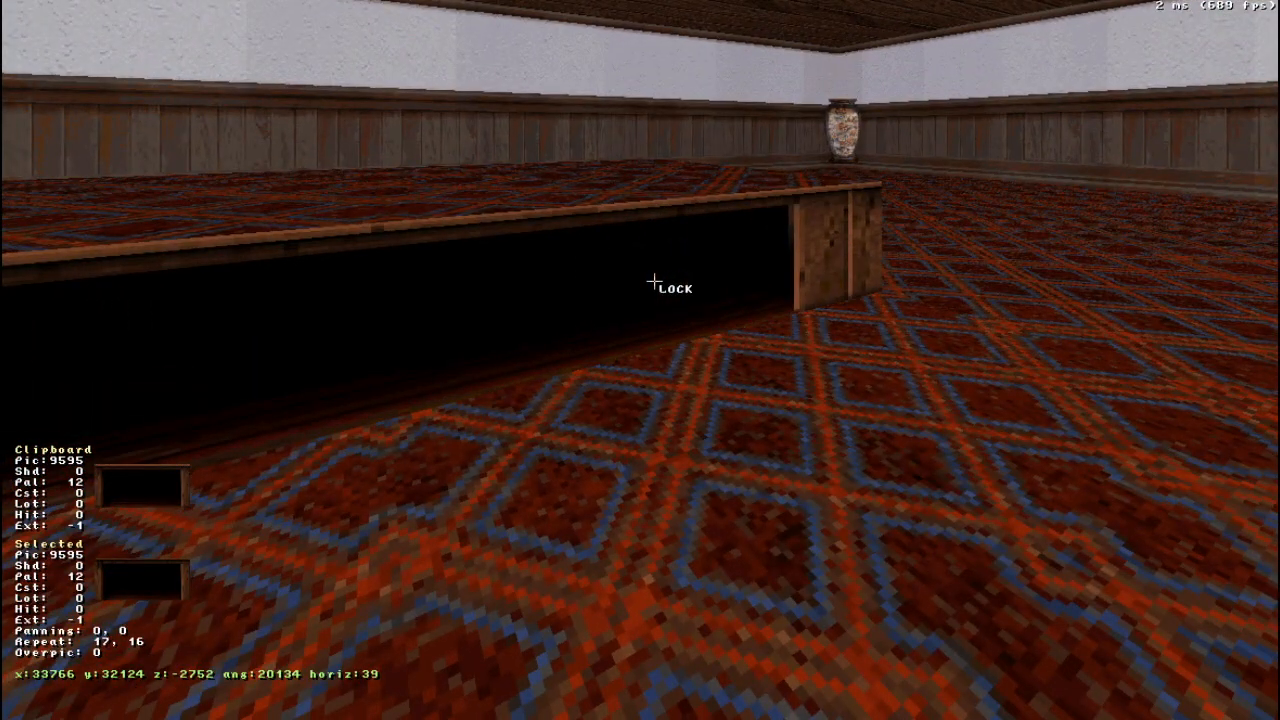
key(KP_4)
key(Right)
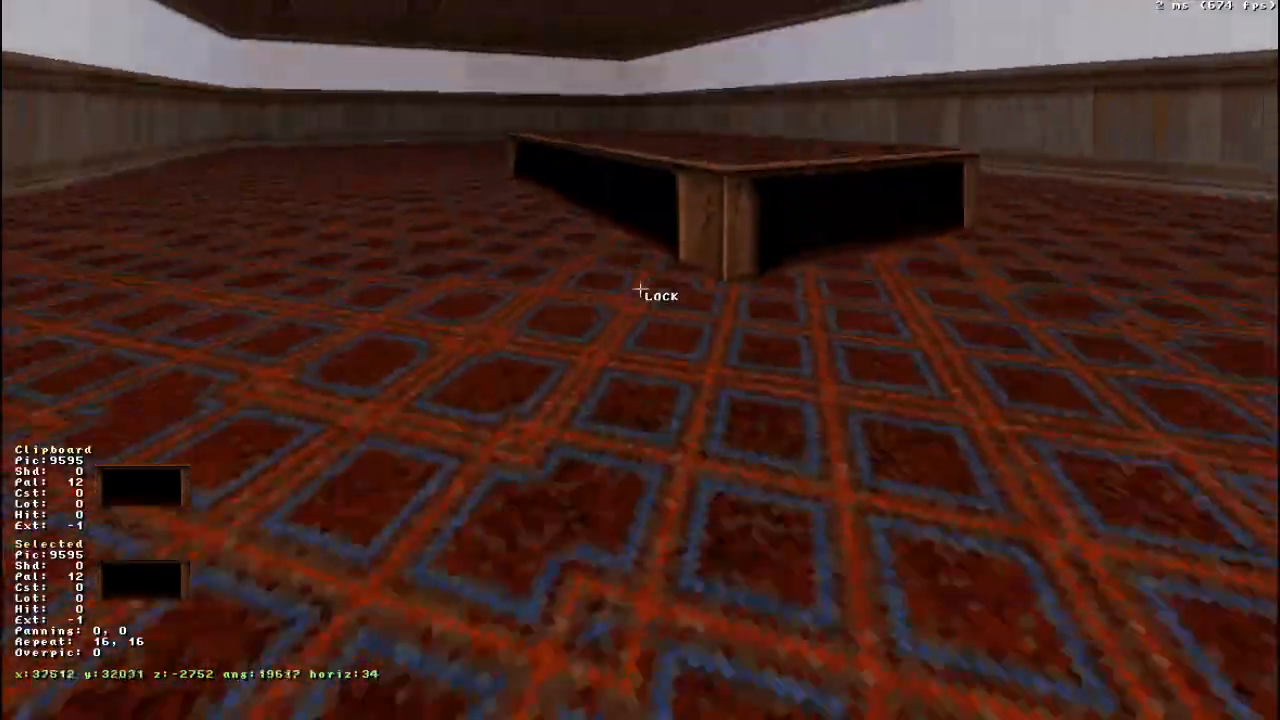
key(Down)
key(Up)
key(Down)
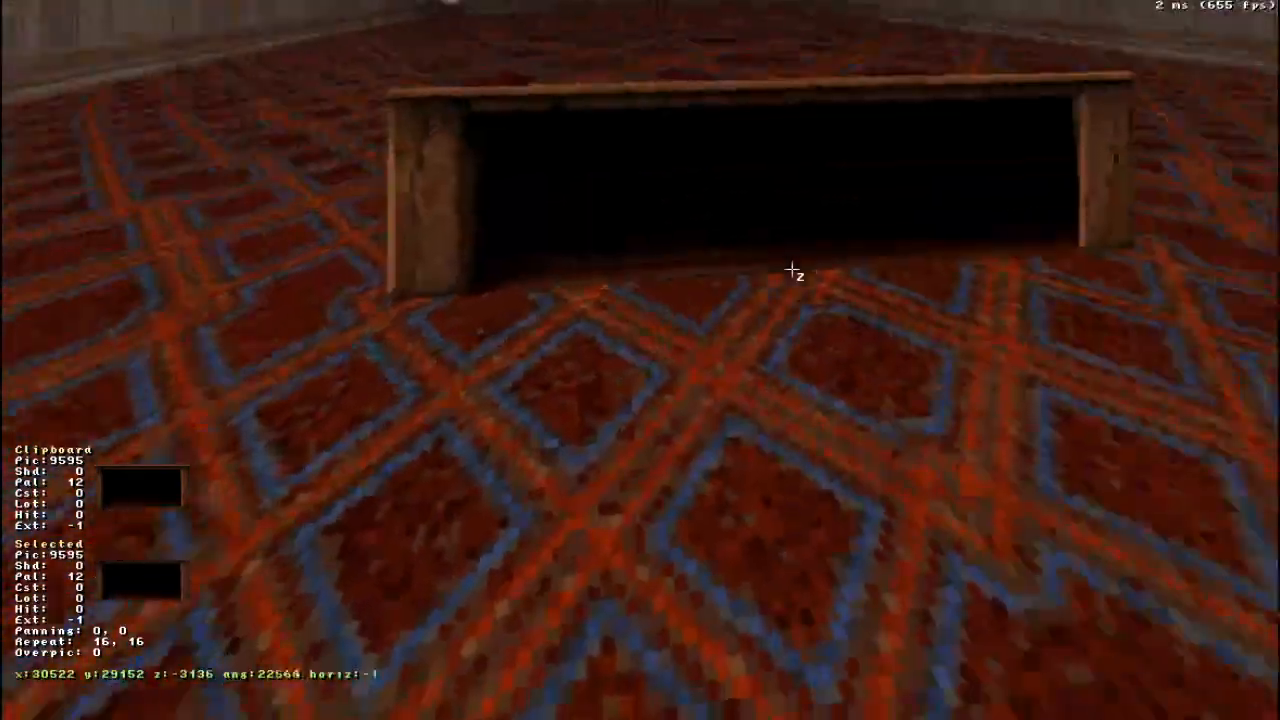
- Apply wood tile 19206 to the top surface of the table block in the 3D view
drag(792, 270, 782, 268)
right_drag(890, 322, 890, 322)
drag(890, 322, 890, 322)
right_drag(890, 322, 890, 322)
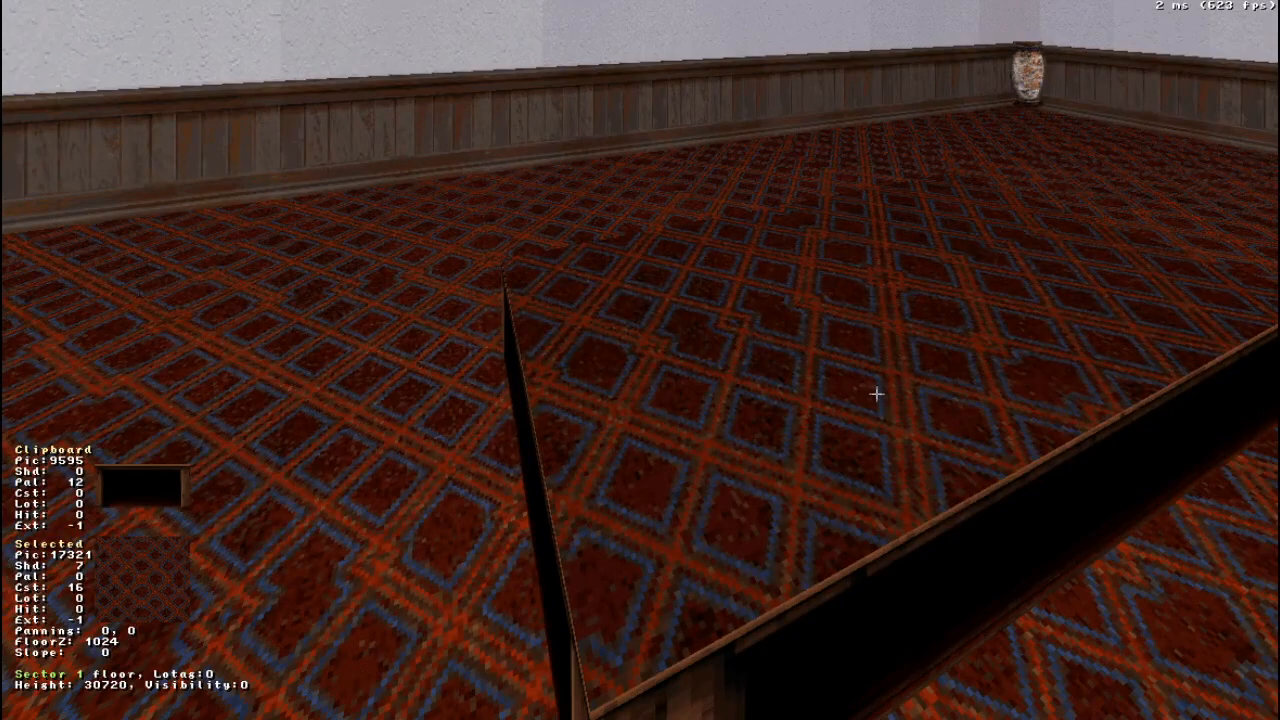
key(v)
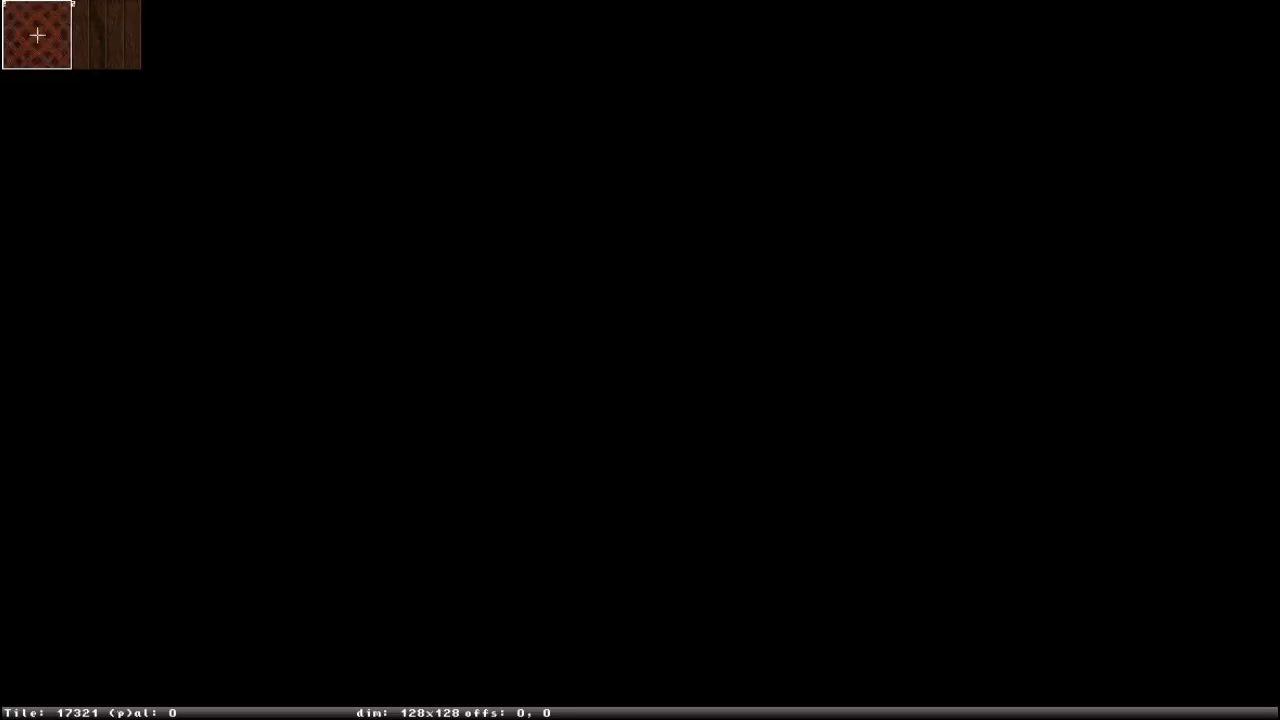
key(g)
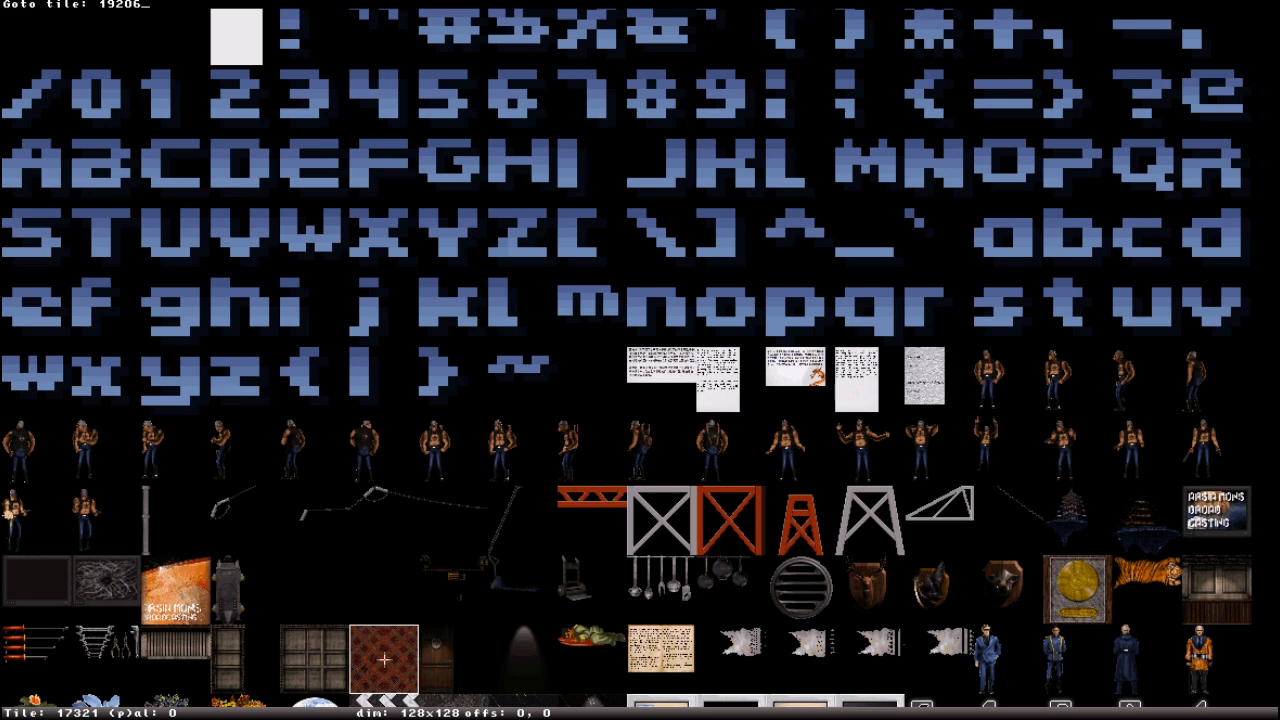
text(19206)
key(Return)
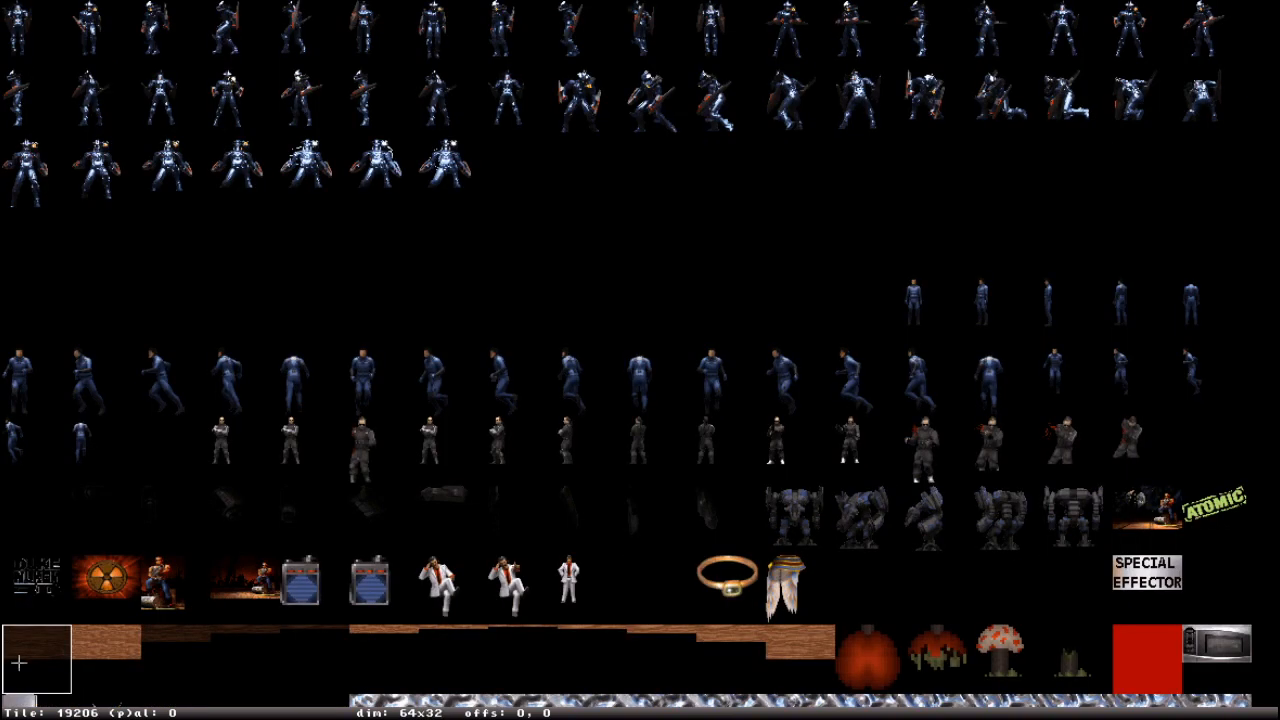
scroll(19, 663, down, 2)
scroll(84, 562, up, 1)
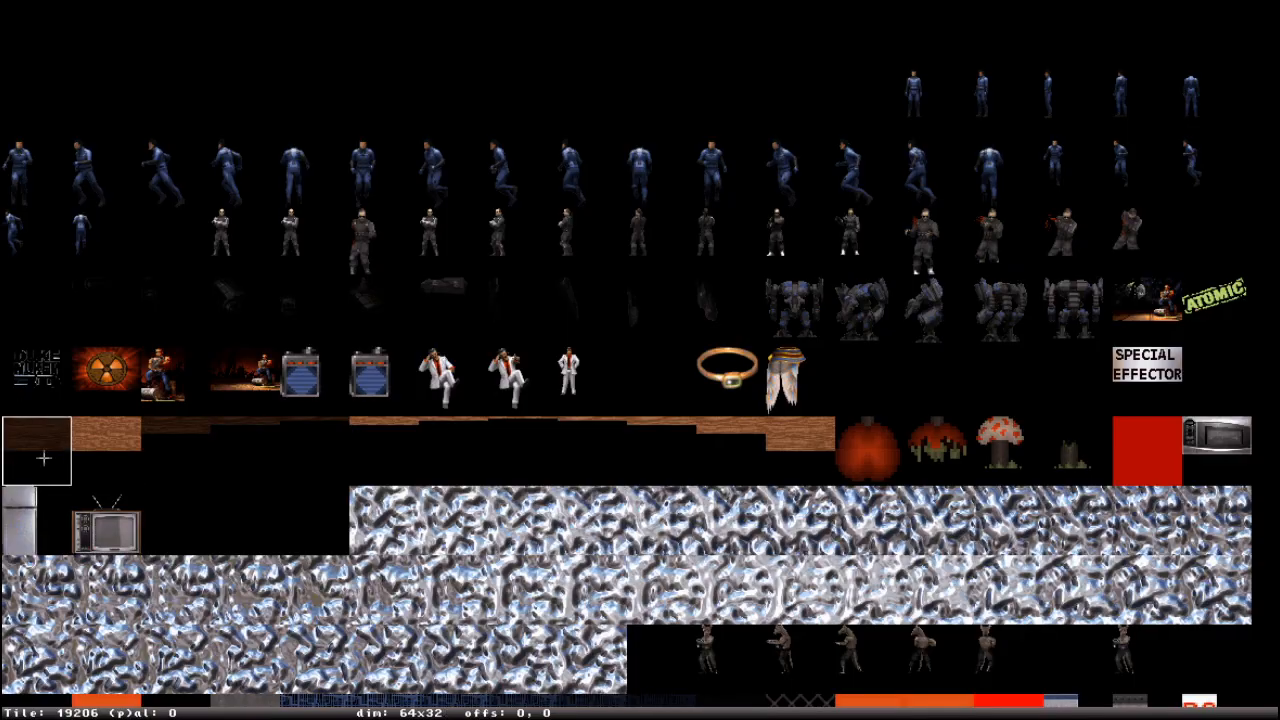
click(43, 458)
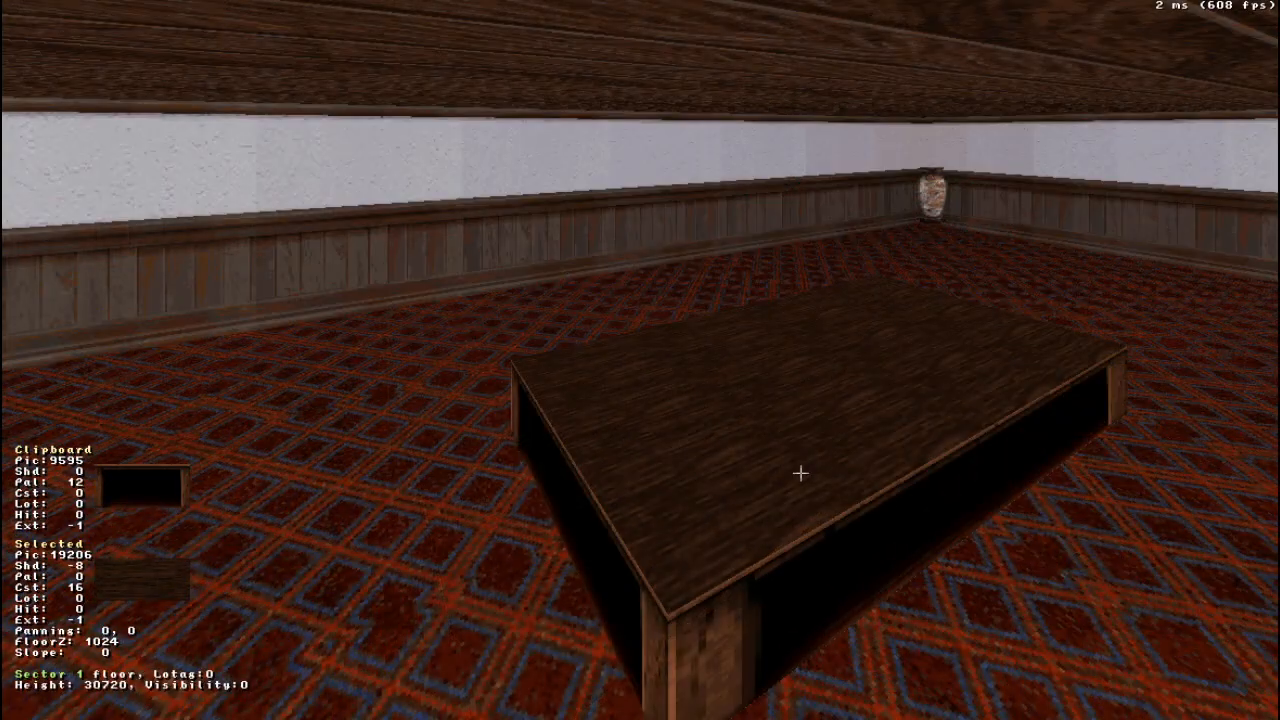
- Change the block's top surface to tile 19207 and darken its floor shade to 8
key(v)
click(100, 655)
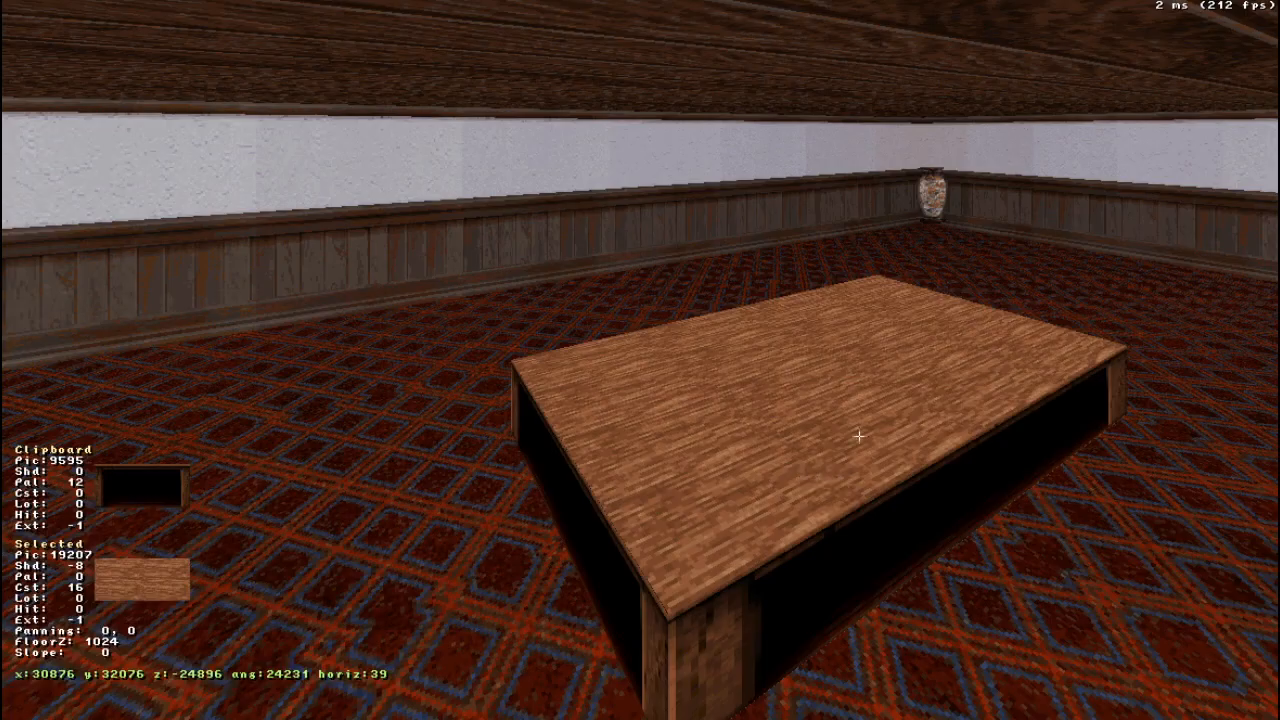
key(KP_Subtract)
key(KP_Subtract)
key(KP_Subtract)
key(KP_Subtract)
key(KP_Subtract)
key(KP_Subtract)
key(KP_Subtract)
key(KP_Subtract)
key(KP_Subtract)
key(KP_Subtract)
key(KP_Subtract)
key(KP_Subtract)
key(KP_Subtract)
key(KP_Subtract)
key(KP_Subtract)
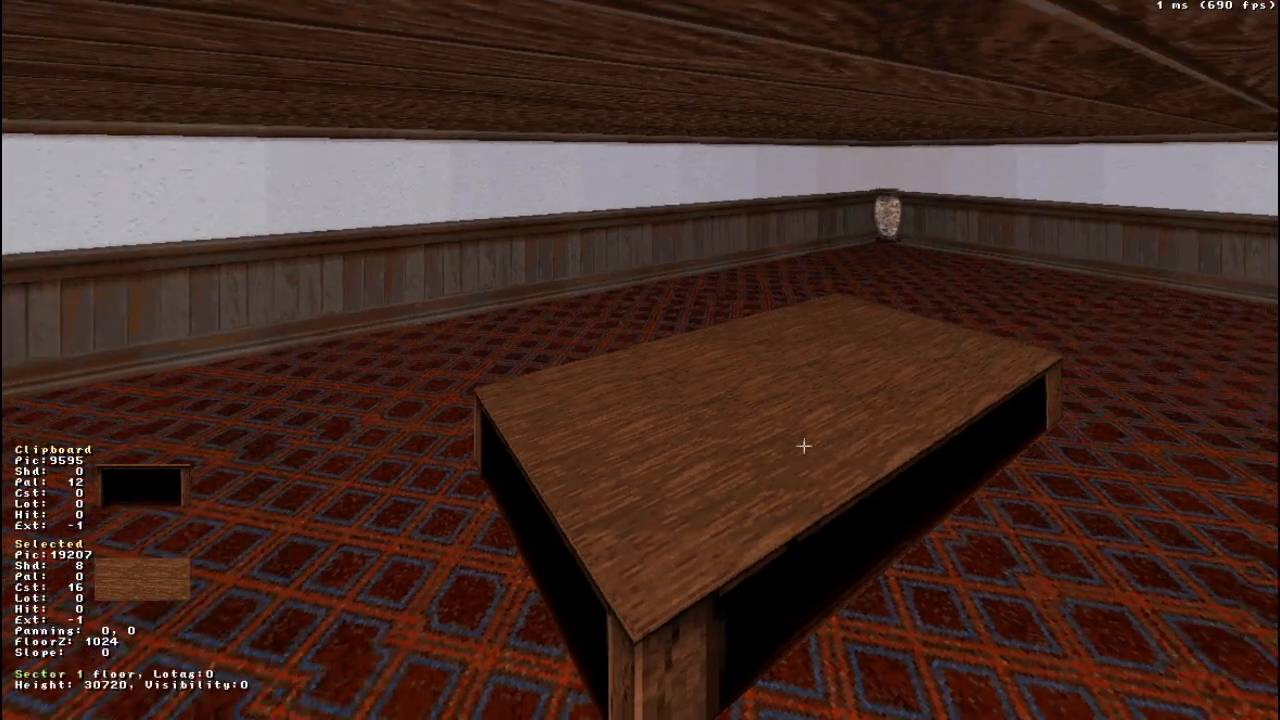
key(v)
click(103, 650)
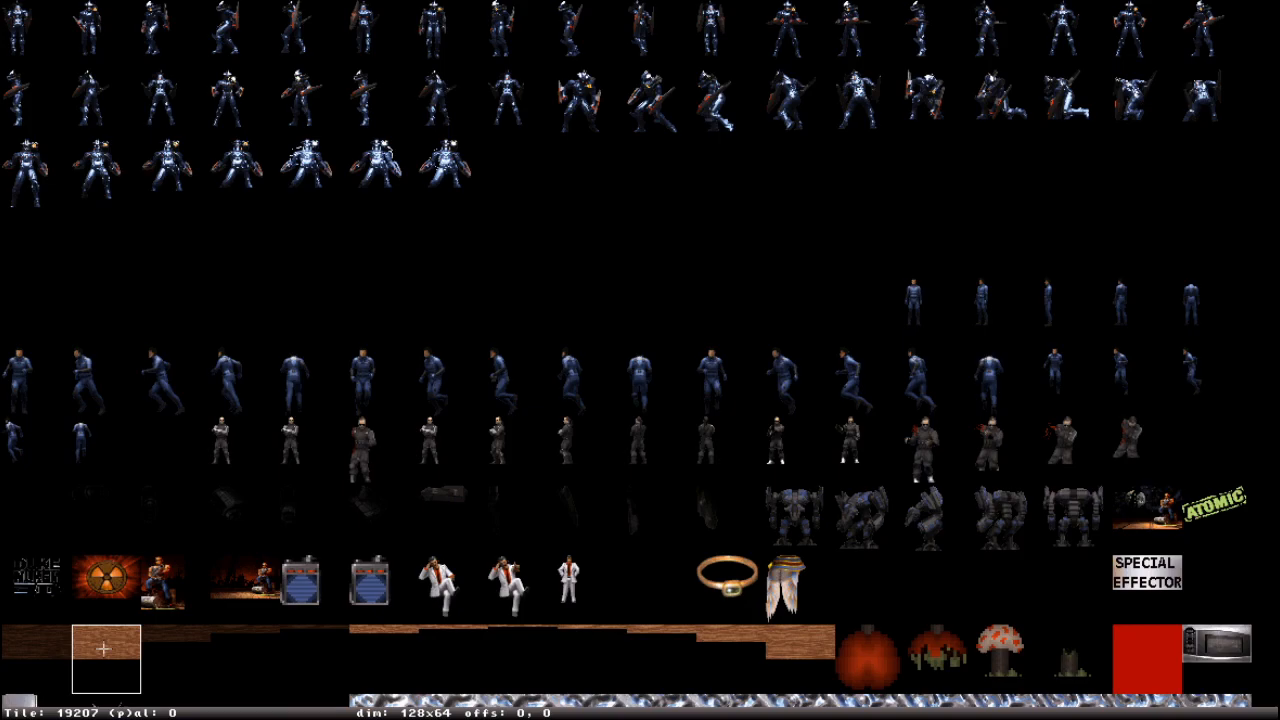
key(Return)
scroll(797, 382, up, 10)
scroll(789, 399, down, 11)
scroll(789, 399, up, 3)
scroll(789, 399, up, 5)
scroll(789, 399, down, 4)
right_drag(783, 395, 760, 414)
drag(757, 414, 757, 414)
- Insert two vertices in the room's outer wall in the 2D map, each aligned with one side of the inner sector
key(KP_Enter)
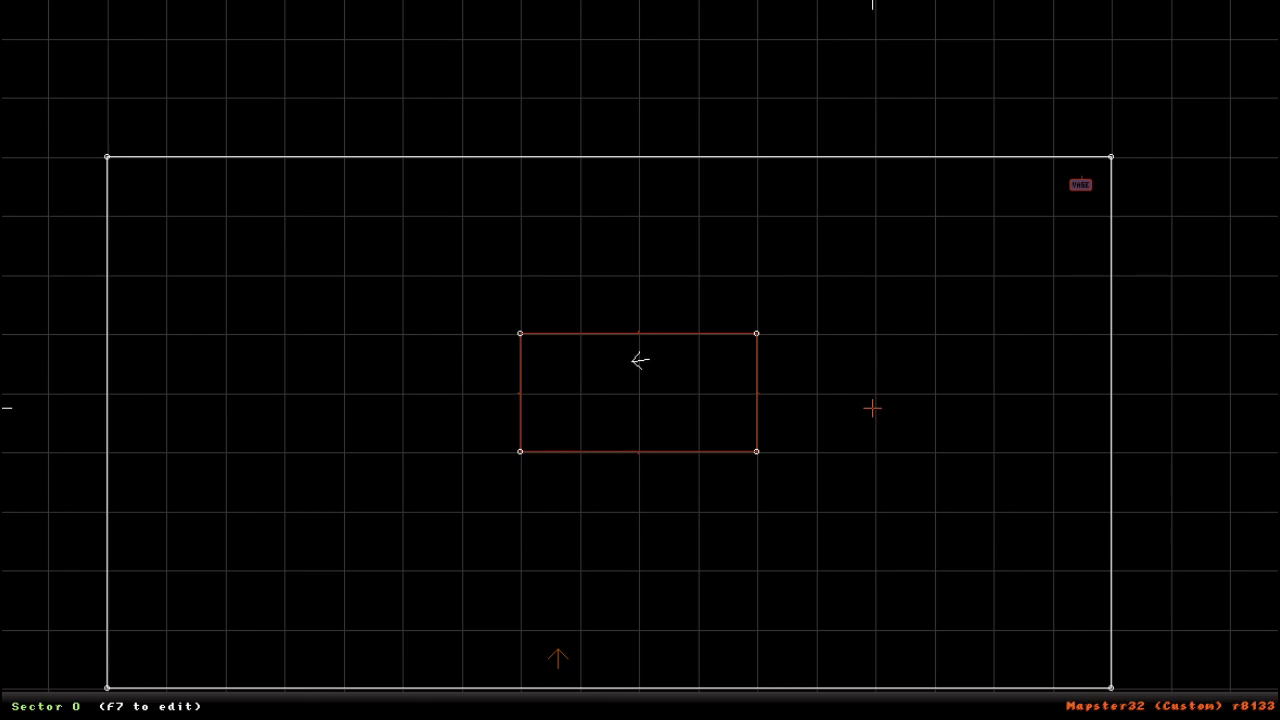
right_drag(694, 365, 640, 360)
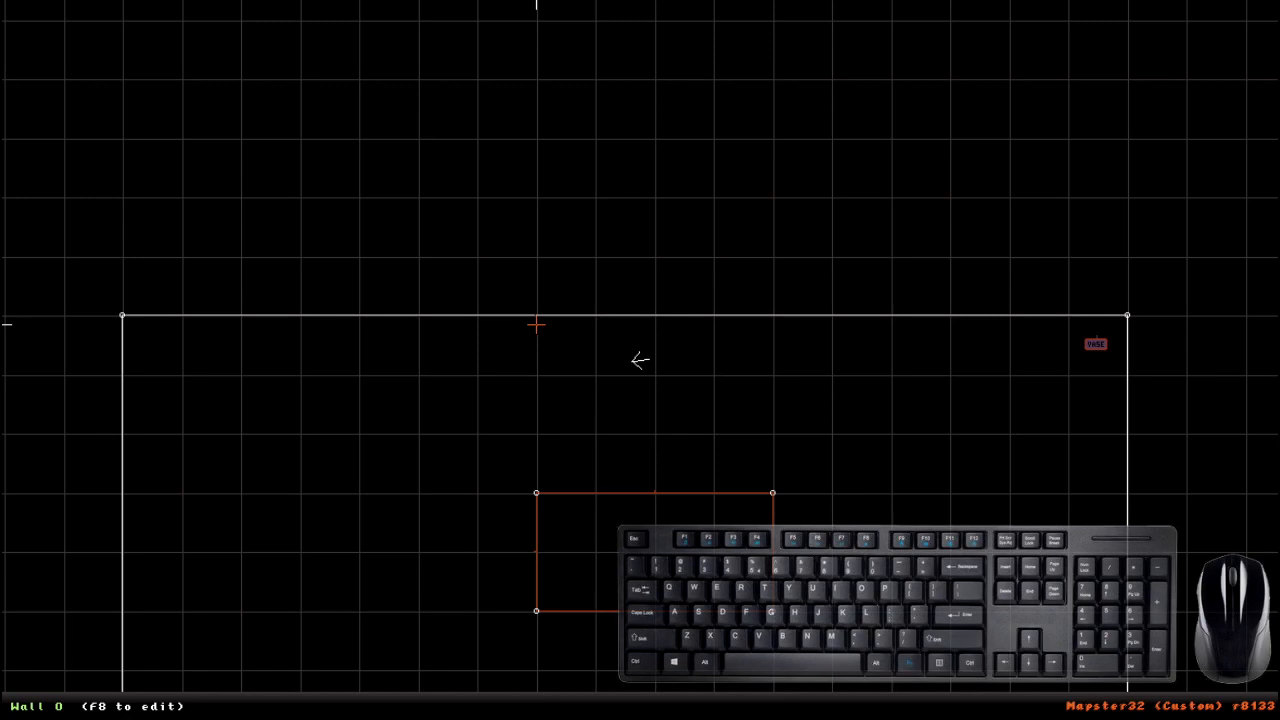
key(Insert)
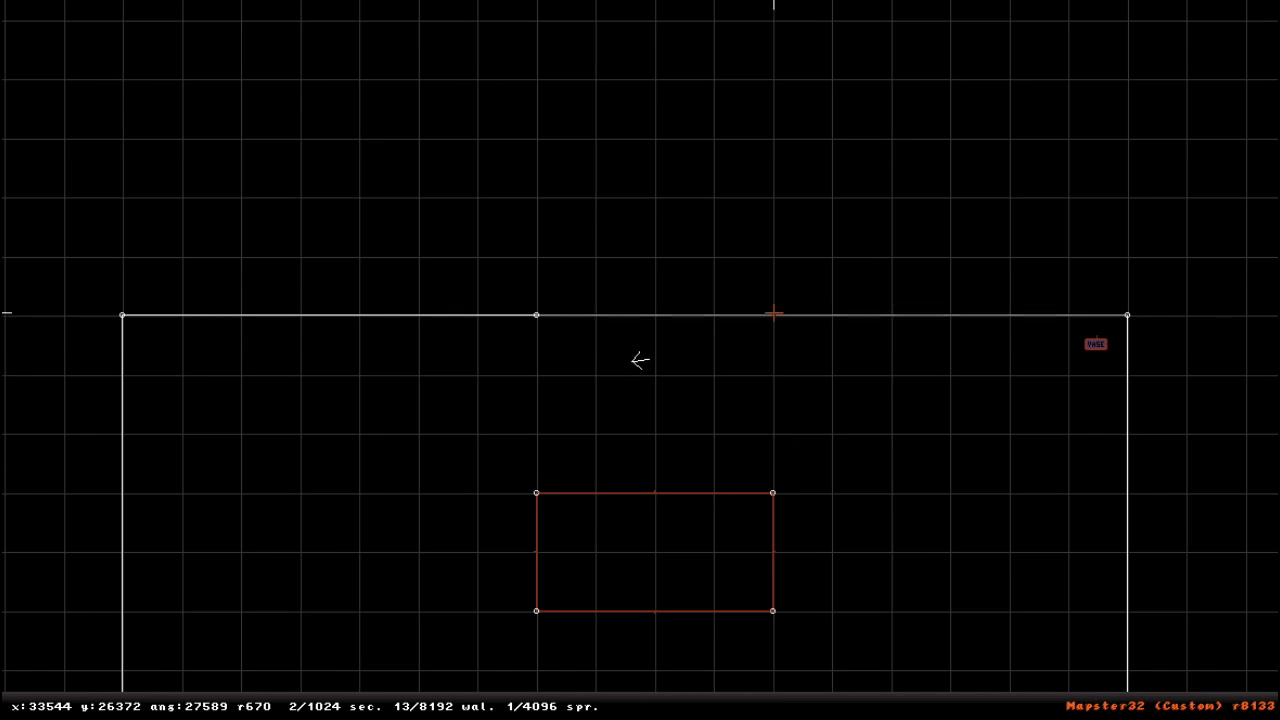
key(Insert)
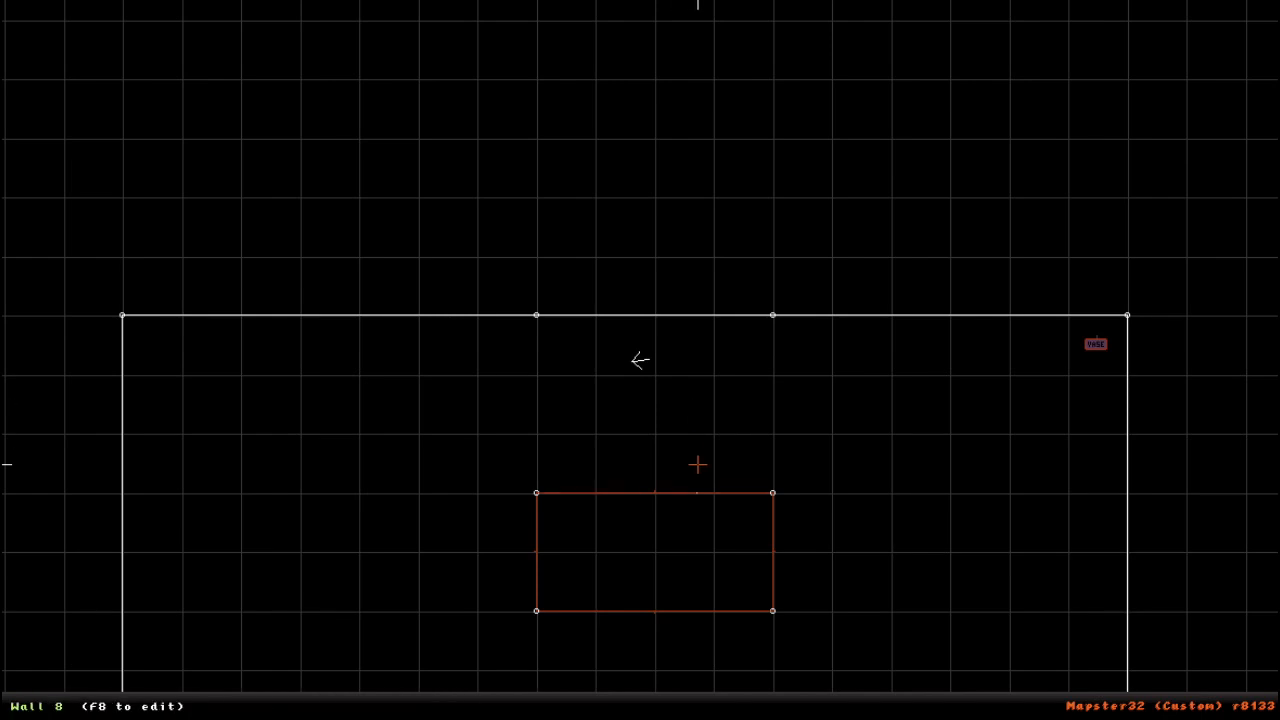
- Try several shades, including 10, on the wall segment between the two new vertices in the 3D view
key(KP_Enter)
right_drag(935, 512, 935, 512)
right_drag(736, 390, 737, 386)
key(Up)
right_drag(768, 380, 773, 412)
scroll(723, 417, down, 4)
drag(773, 412, 773, 408)
right_drag(773, 408, 669, 400)
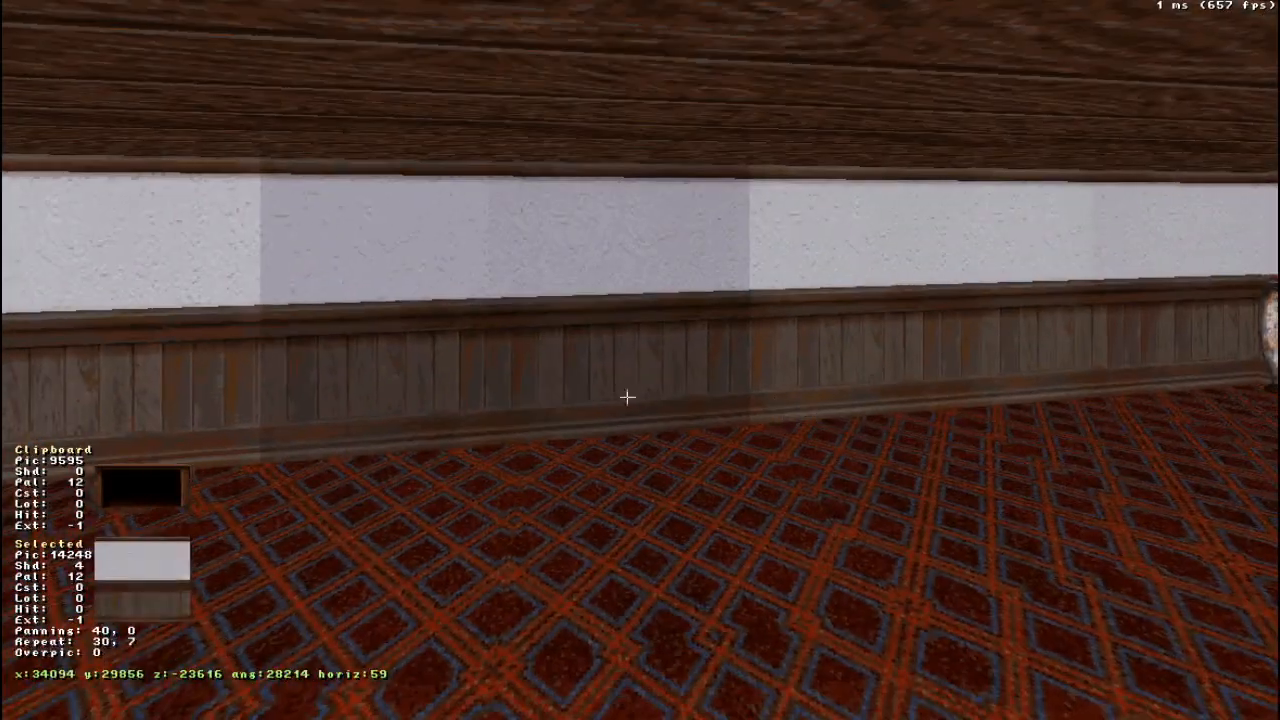
scroll(543, 323, down, 5)
scroll(543, 323, up, 9)
scroll(543, 323, down, 12)
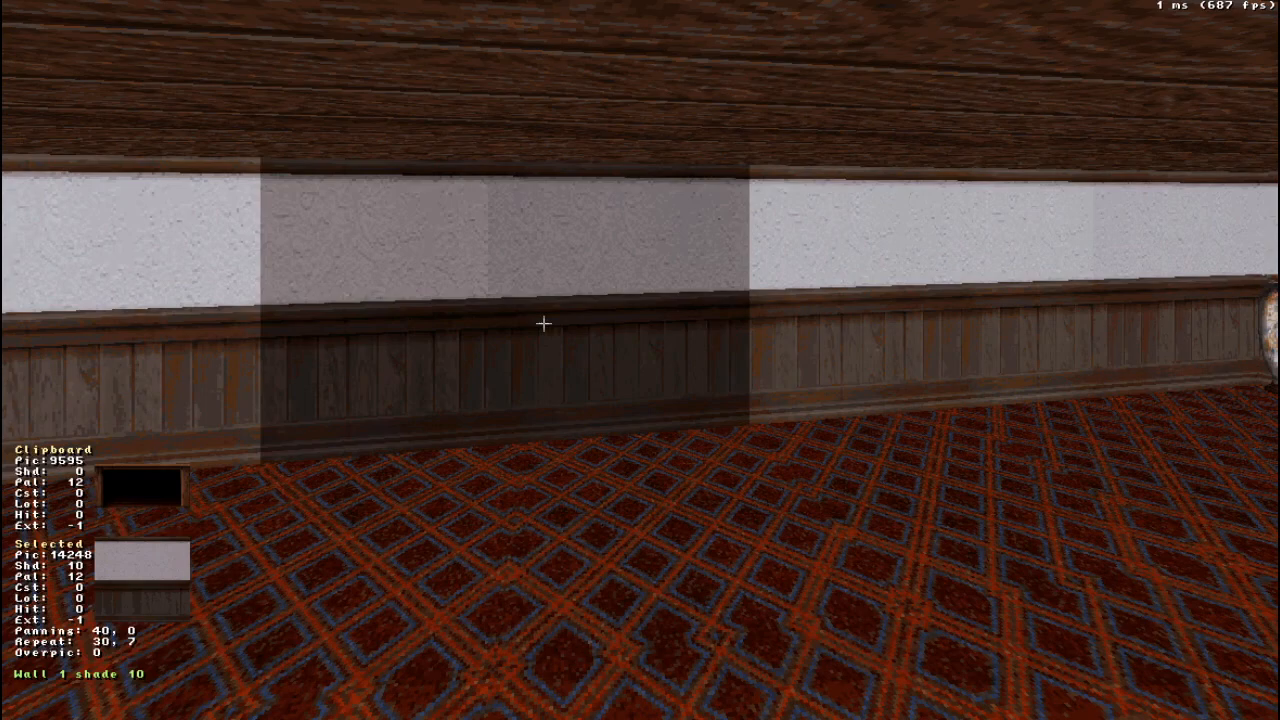
scroll(526, 317, up, 6)
right_drag(525, 317, 623, 307)
scroll(623, 307, down, 4)
scroll(623, 307, down, 2)
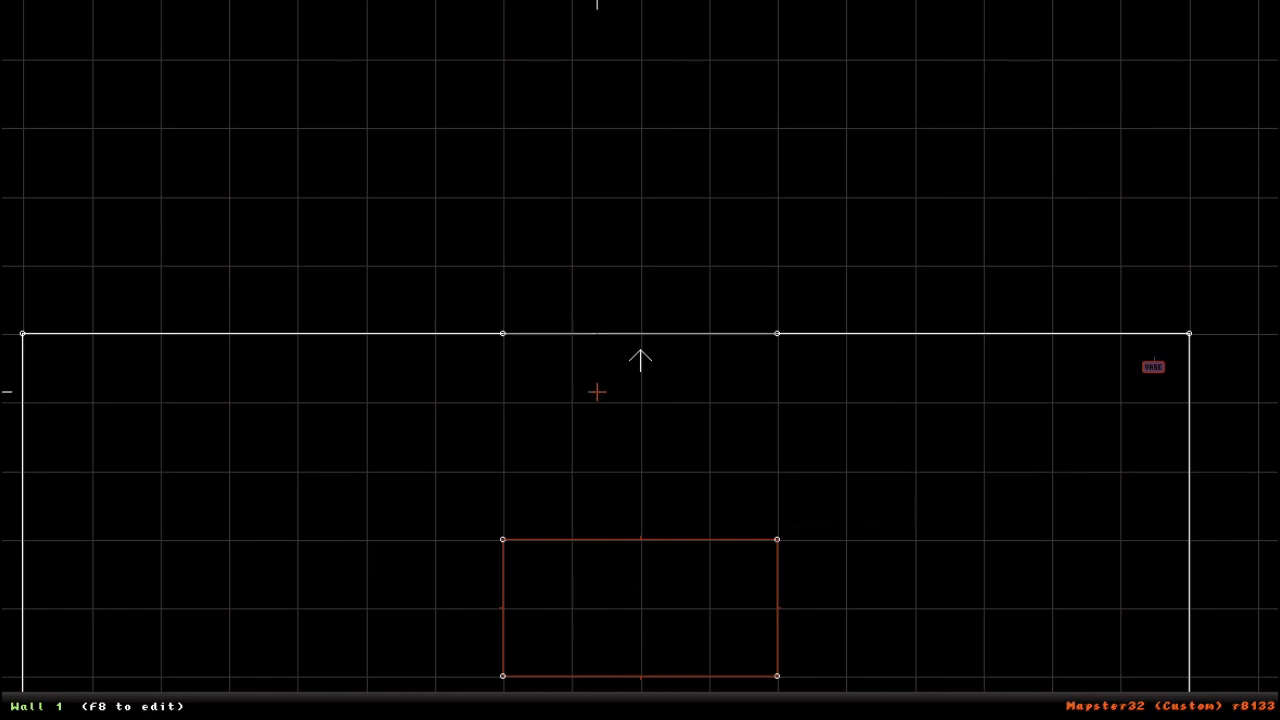
- Insert a vertex in the middle of that wall segment, slide it along the wall, and delete it by merging it with its neighbour
key(Insert)
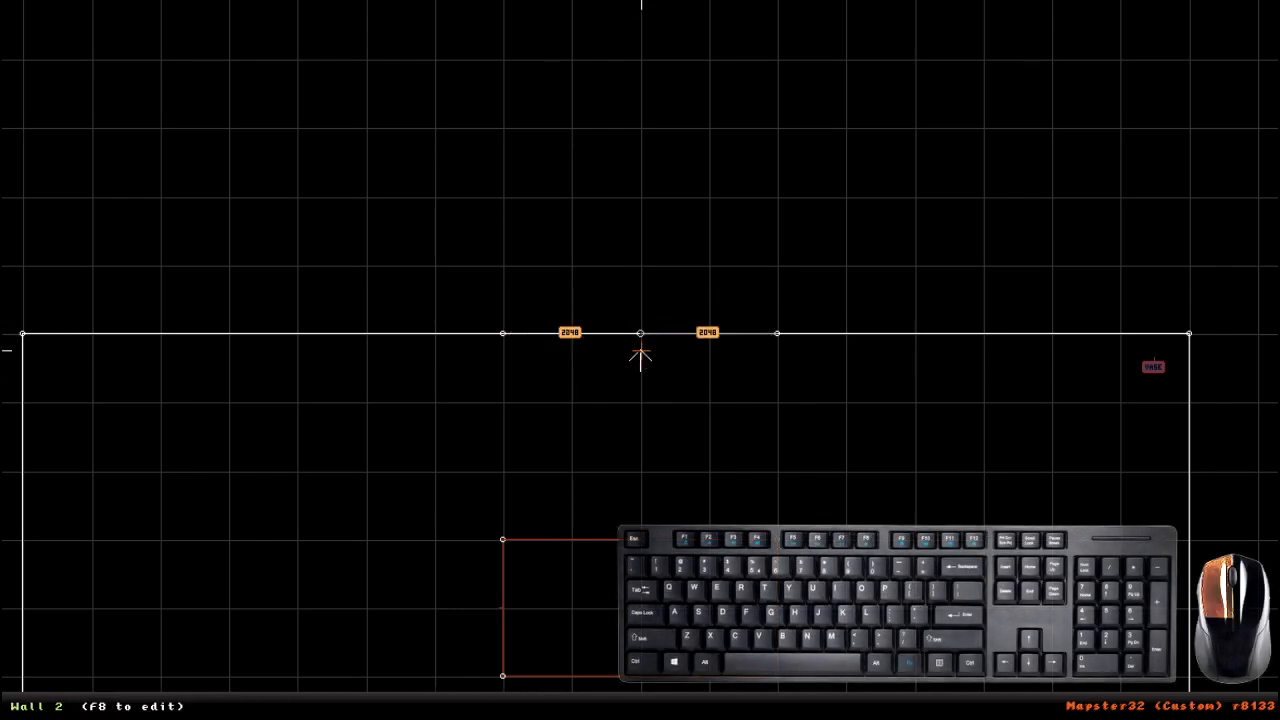
scroll(640, 357, up, 2)
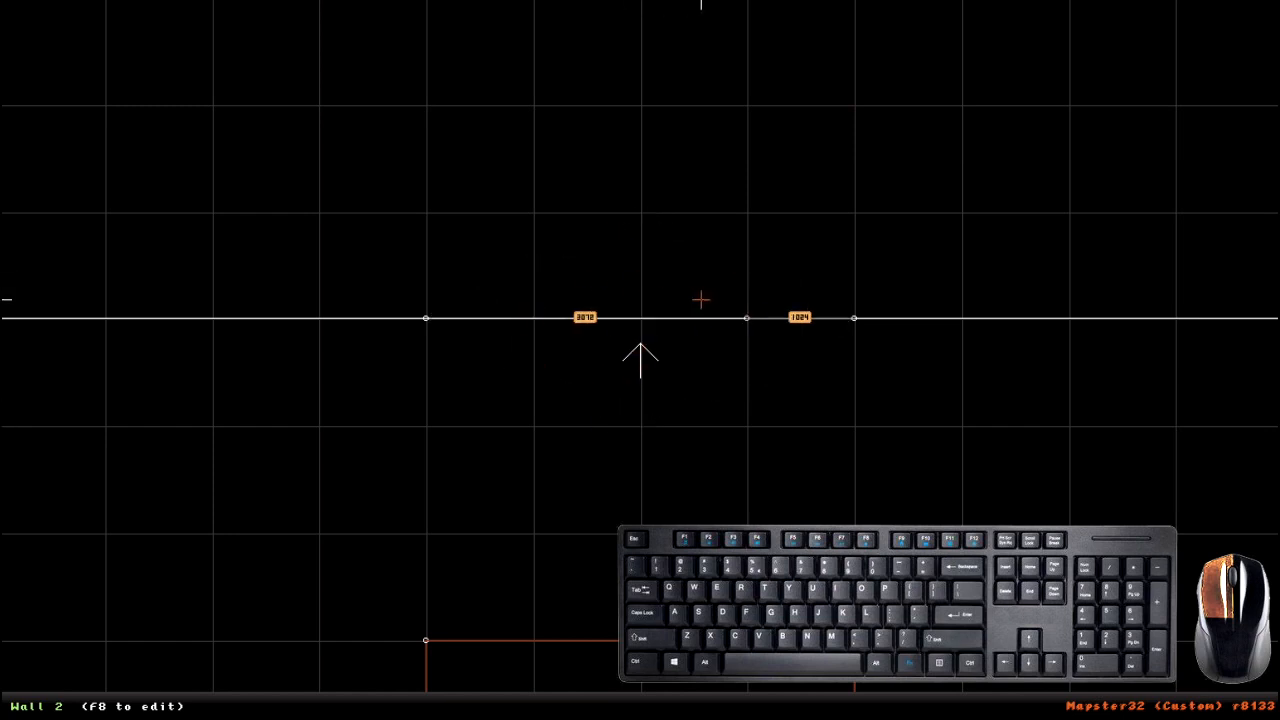
drag(859, 320, 855, 320)
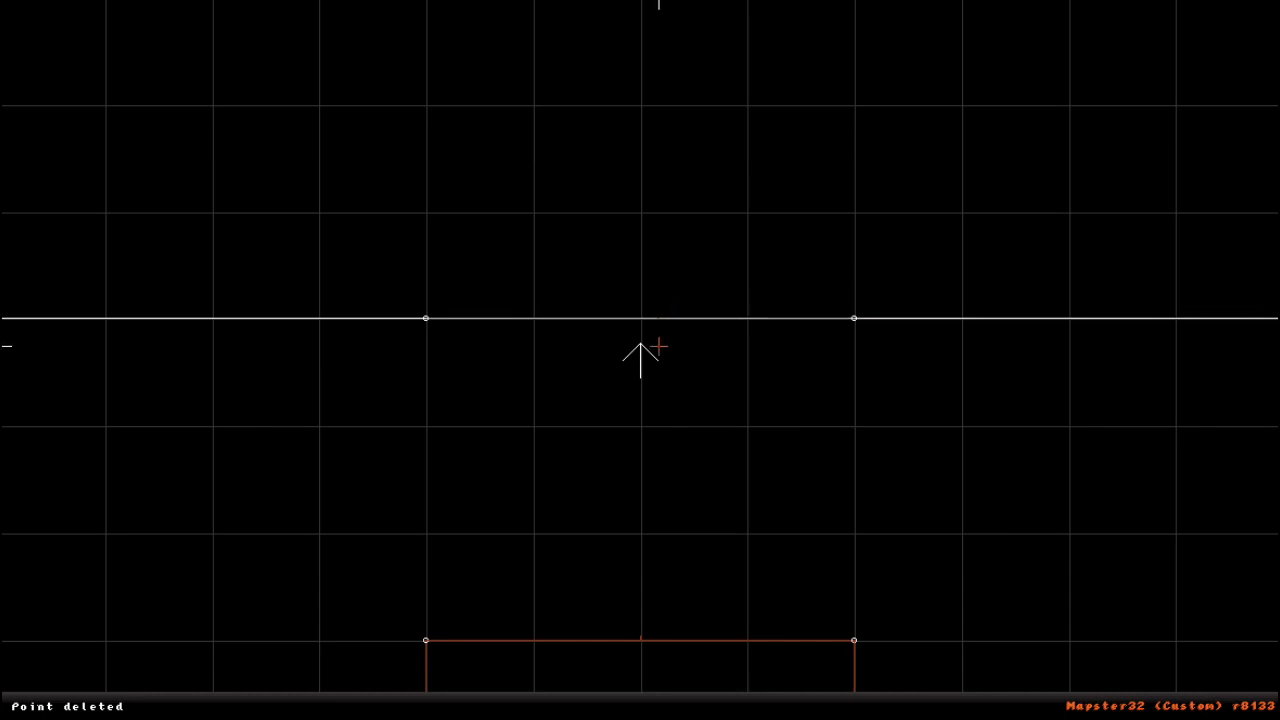
- Draw a 4096 by 1024 unit rectangular sector outside the room, attached to the wall segment between the two vertices, as an alcove
scroll(669, 414, down, 4)
scroll(667, 400, up, 6)
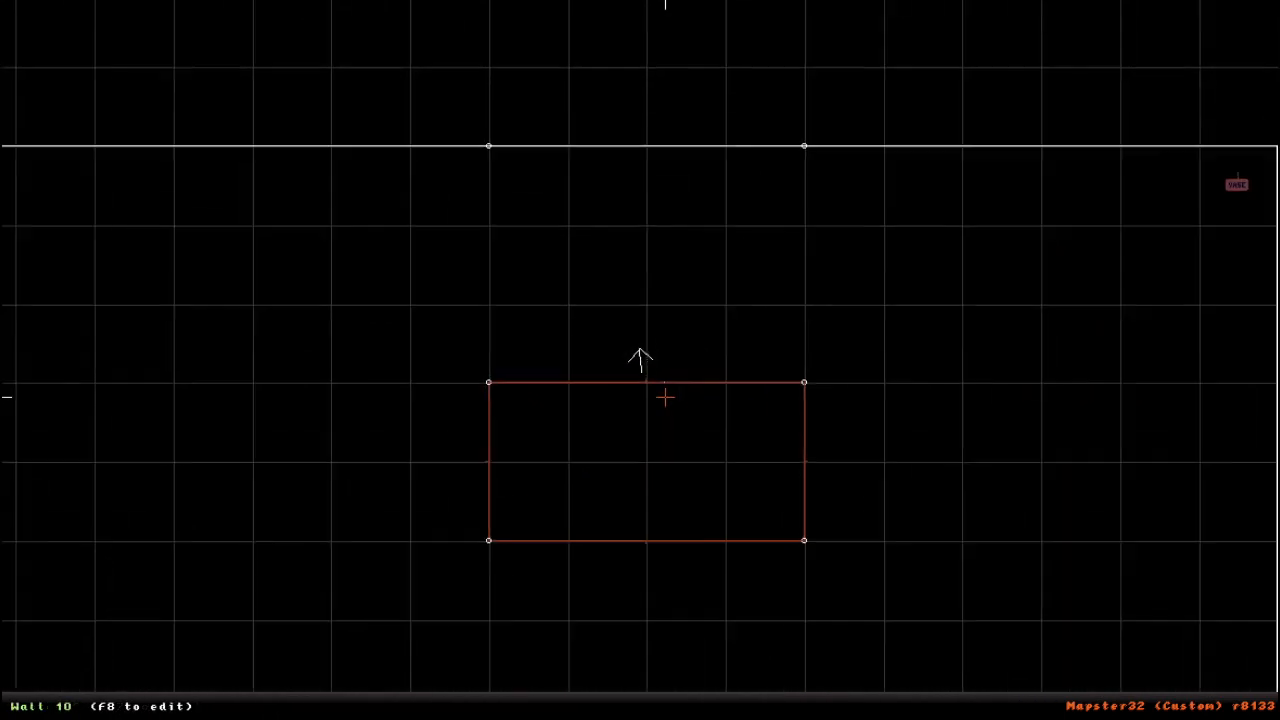
right_drag(666, 397, 640, 360)
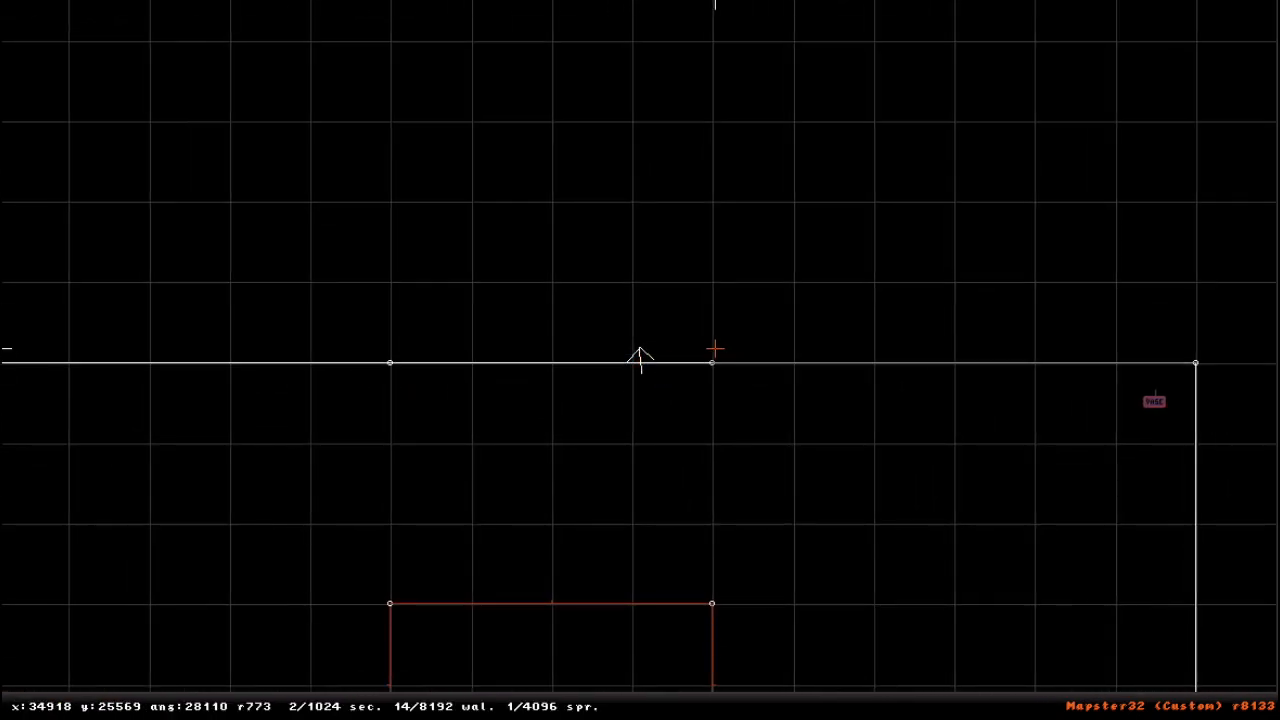
scroll(643, 415, up, 3)
scroll(641, 414, down, 4)
scroll(636, 410, up, 5)
right_drag(634, 409, 640, 360)
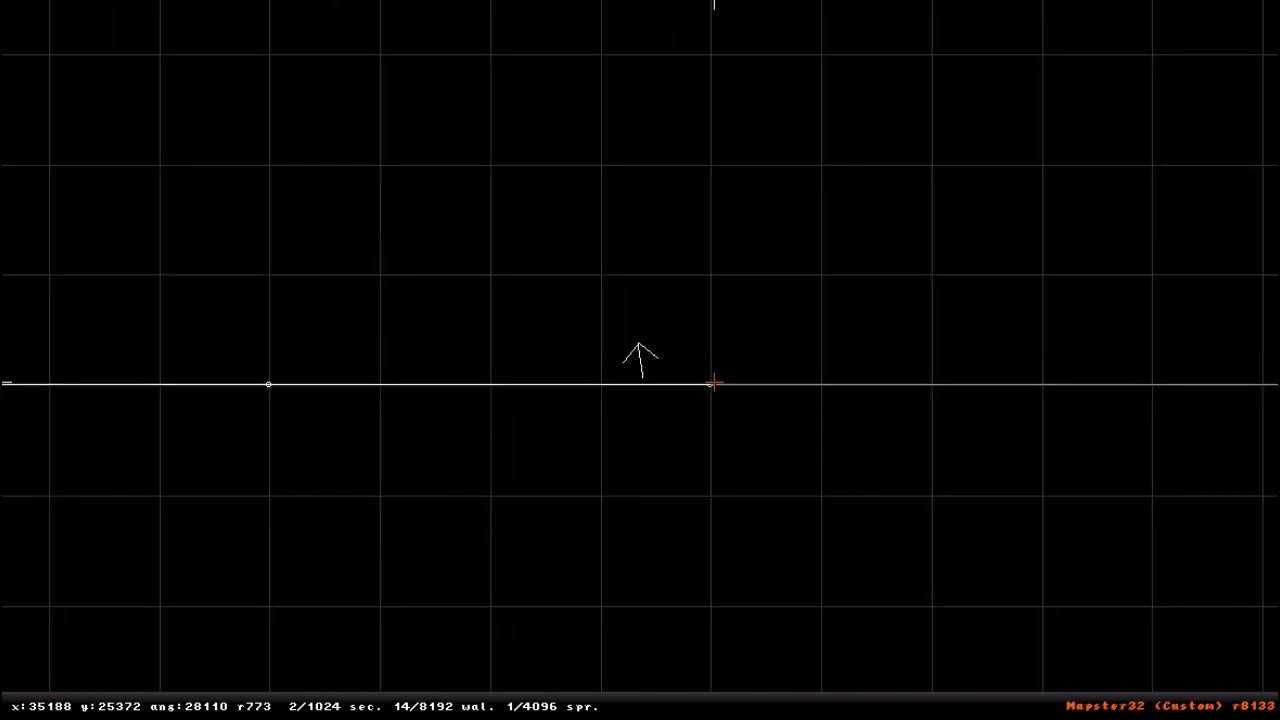
key(space)
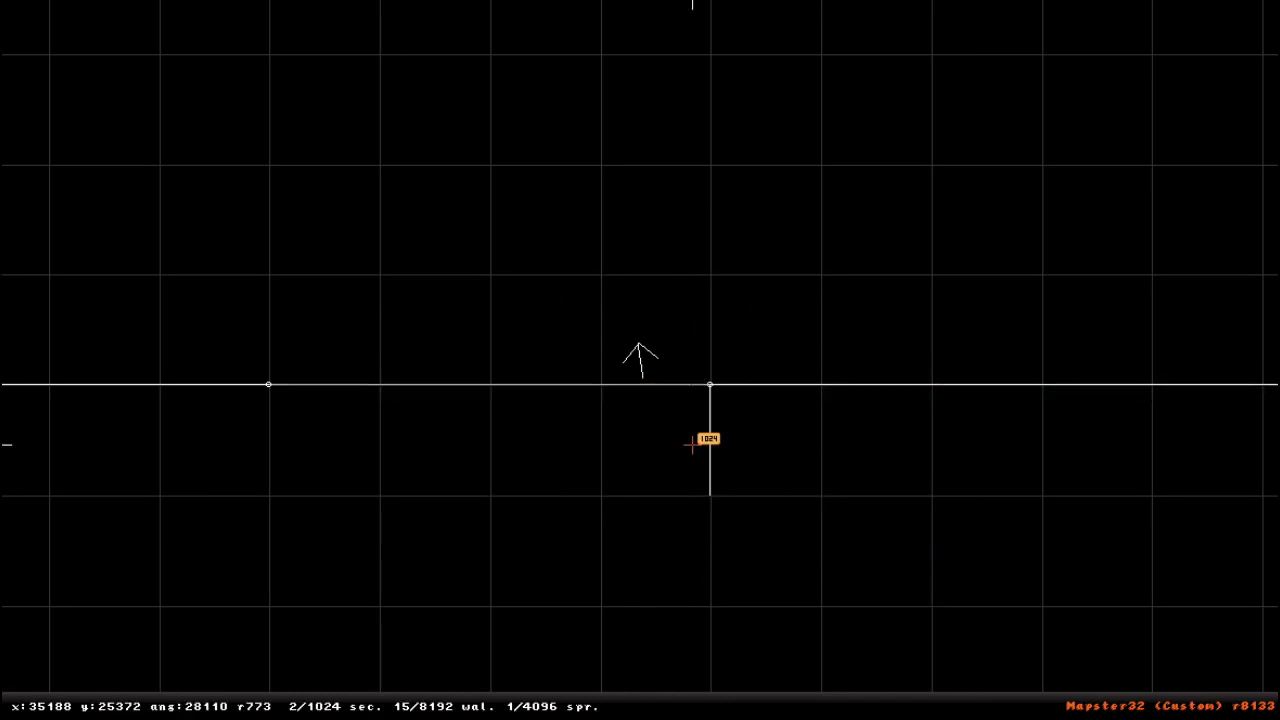
key(space)
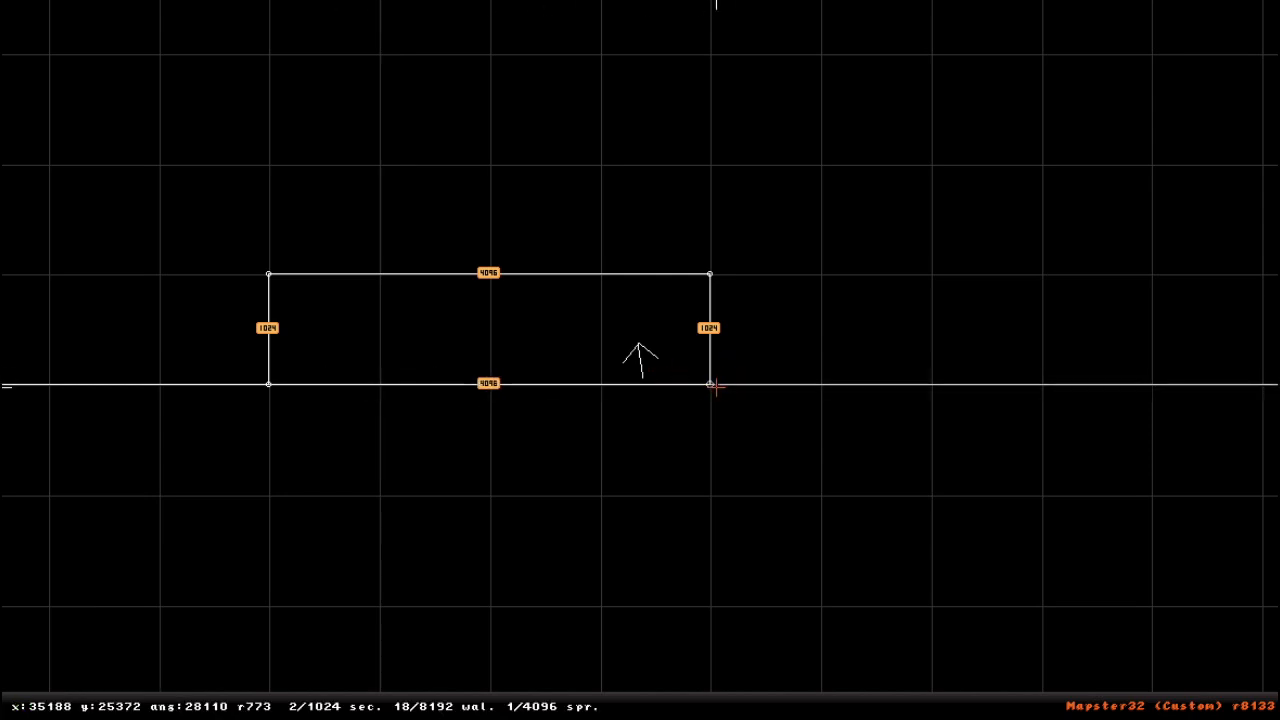
key(space)
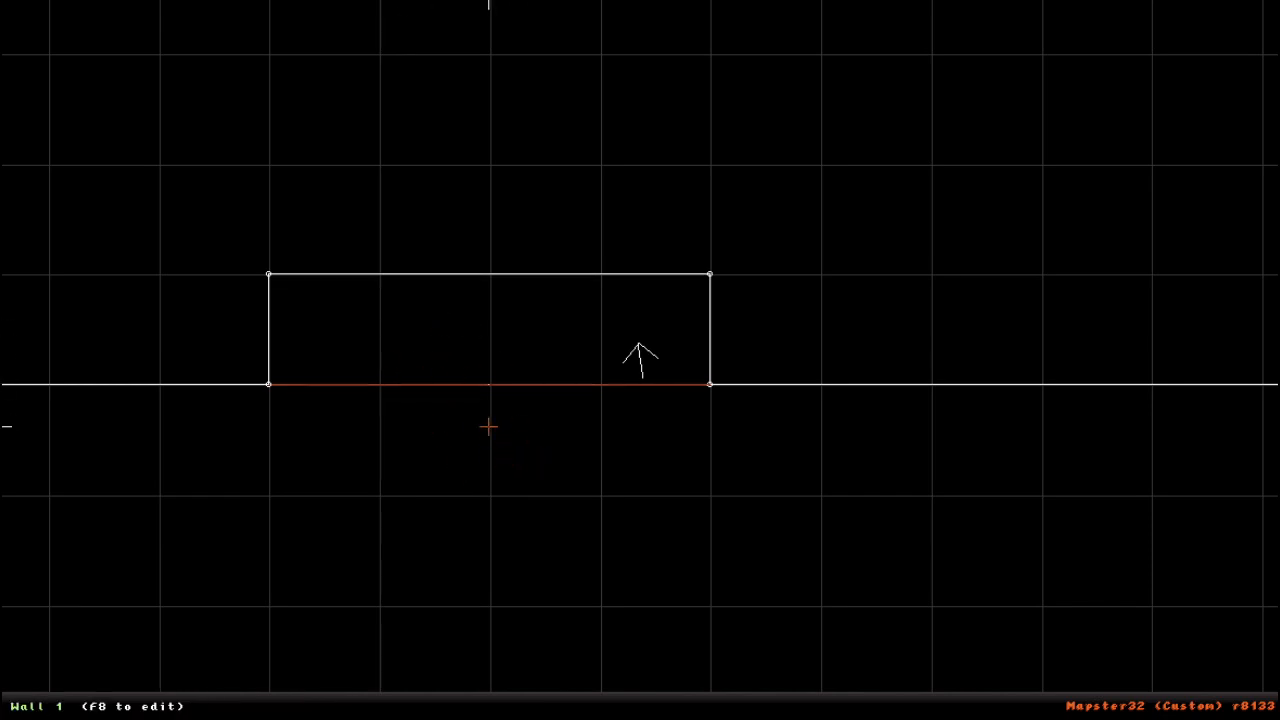
right_drag(489, 427, 640, 360)
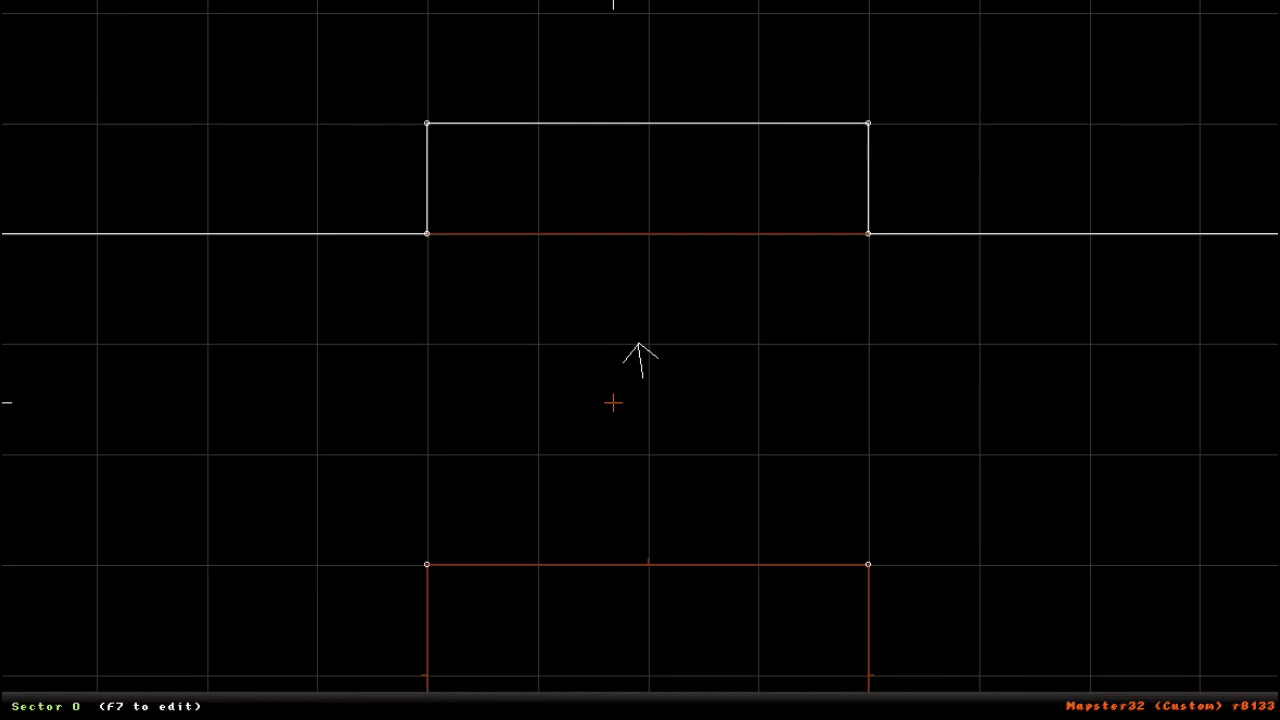
- Darken the alcove's floor to shade 8 in the 3D view
key(KP_Enter)
right_drag(617, 505, 617, 505)
key(KP_Subtract)
right_drag(657, 435, 654, 429)
key(KP_Subtract)
key(KP_Subtract)
middle_drag(648, 467, 646, 481)
drag(654, 473, 654, 472)
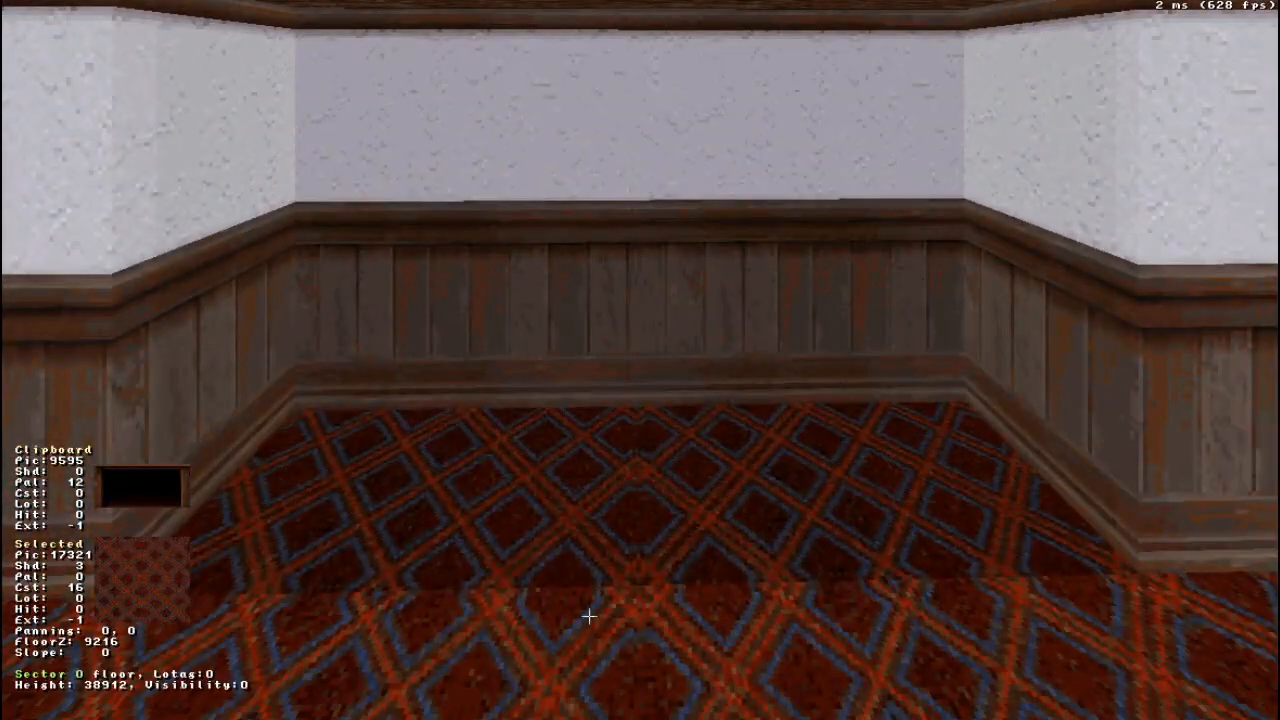
- Set the 2D grid size to 2 (512 units) and reduce the alcove's depth to 512 units by moving its two back corners
key(KP_Enter)
middle_drag(589, 555, 641, 360)
key(g)
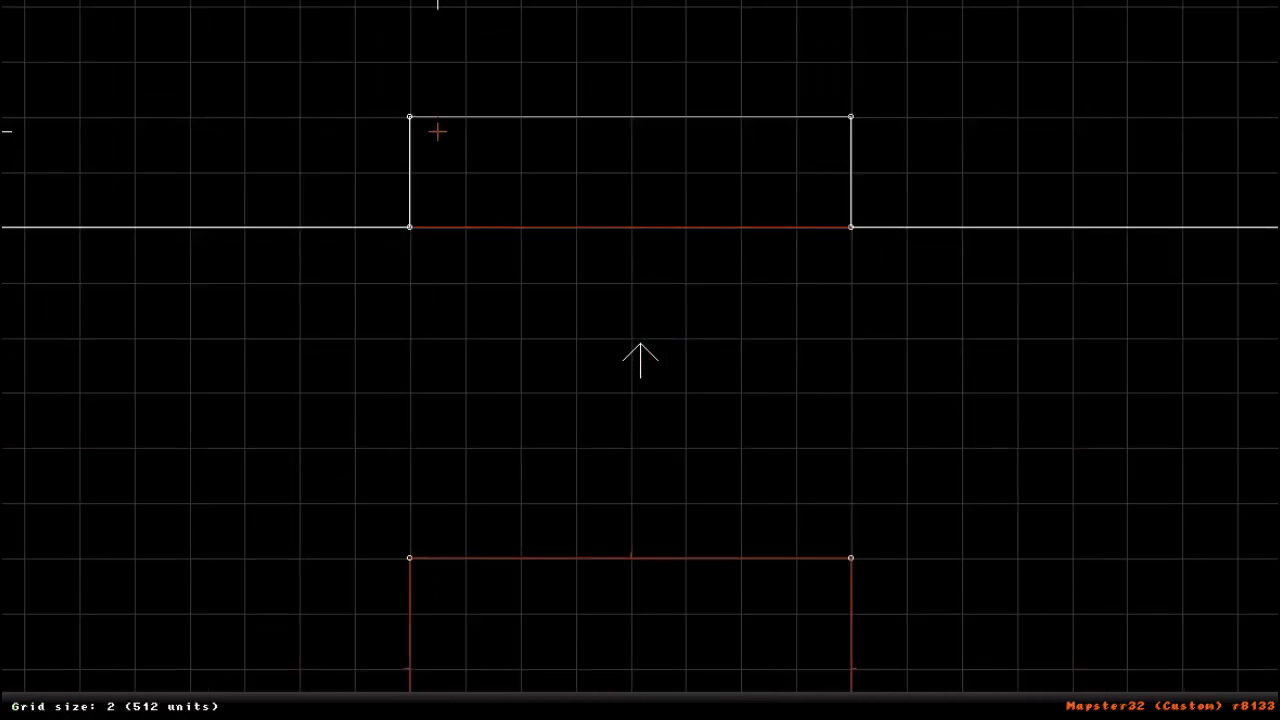
drag(411, 118, 521, 159)
drag(864, 116, 863, 183)
right_drag(686, 300, 639, 361)
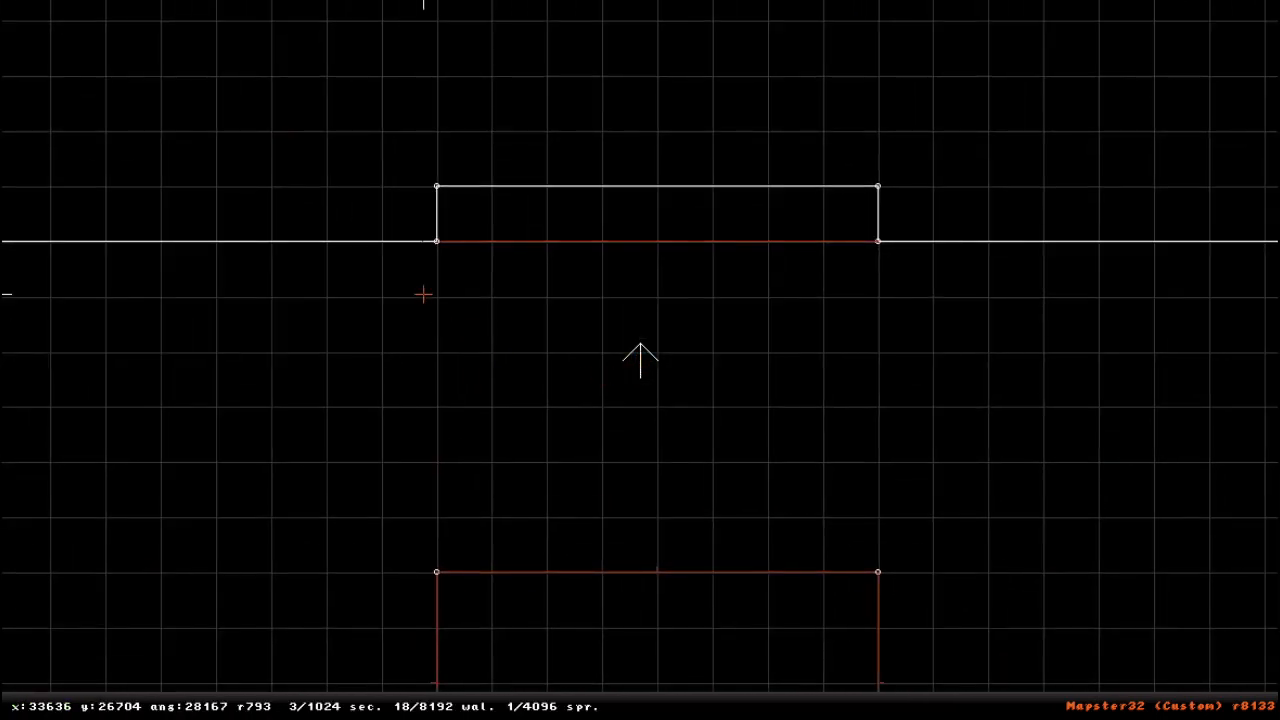
- Try moving the alcove's front corner vertex far outward, check the distorted walls in 3D, and return the vertex to its place
drag(403, 240, 352, 41)
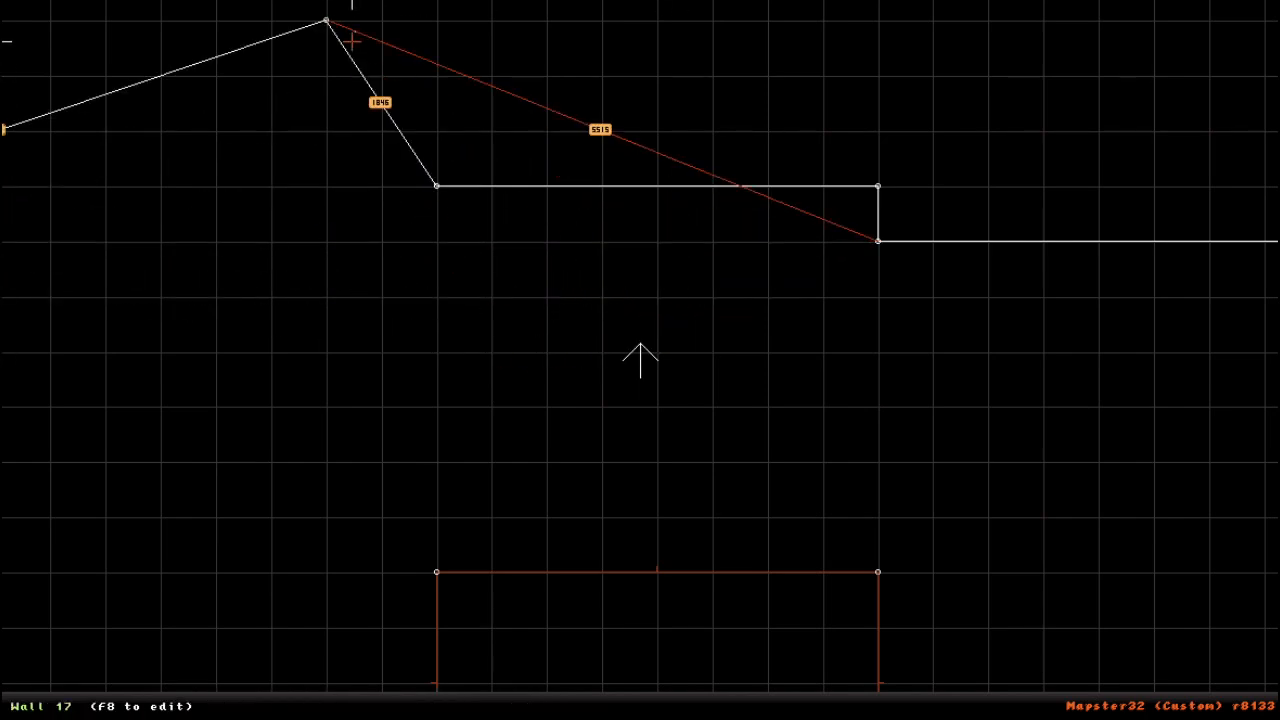
right_click(565, 329)
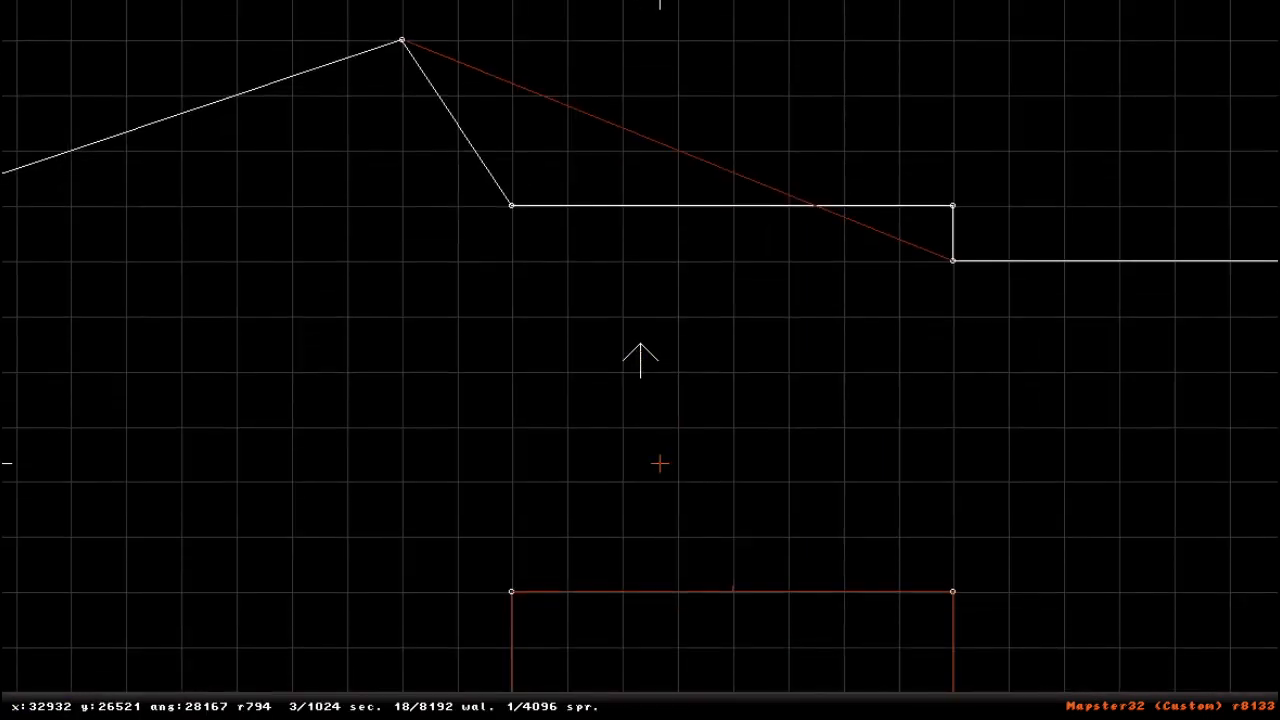
key(KP_Enter)
drag(610, 488, 610, 488)
key(KP_Enter)
scroll(430, 349, down, 1)
right_click(412, 230)
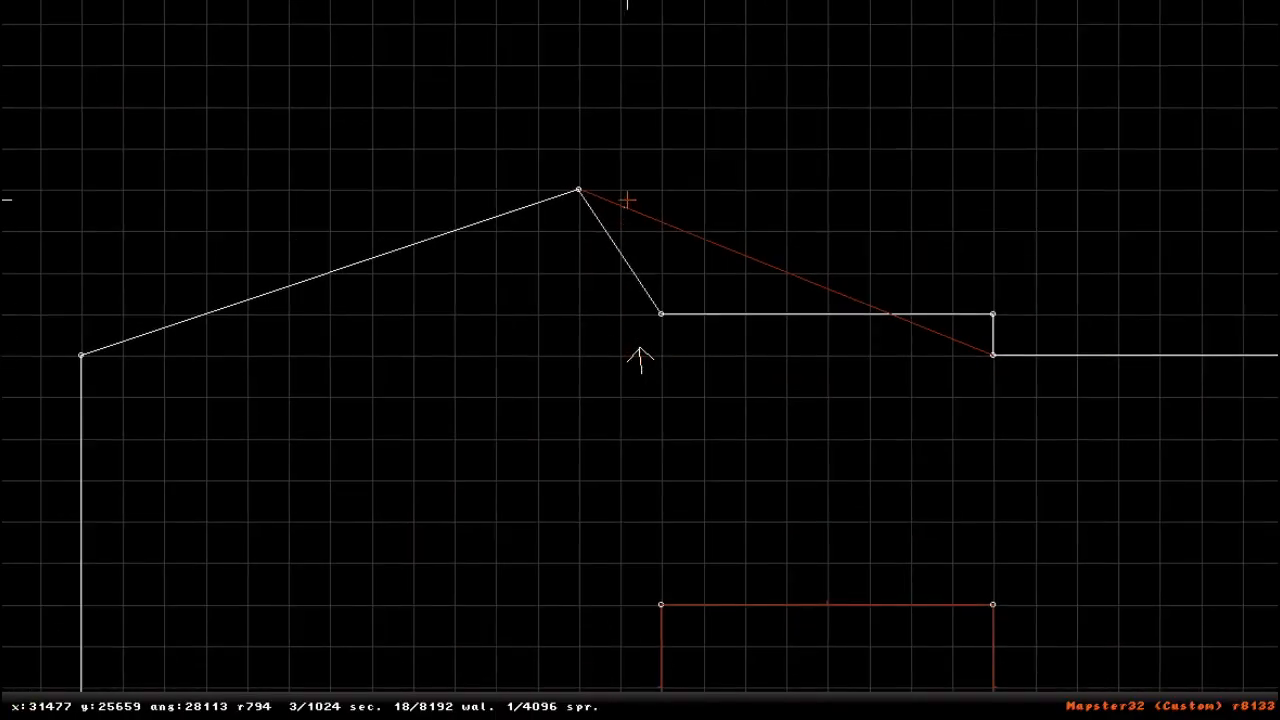
drag(579, 189, 690, 330)
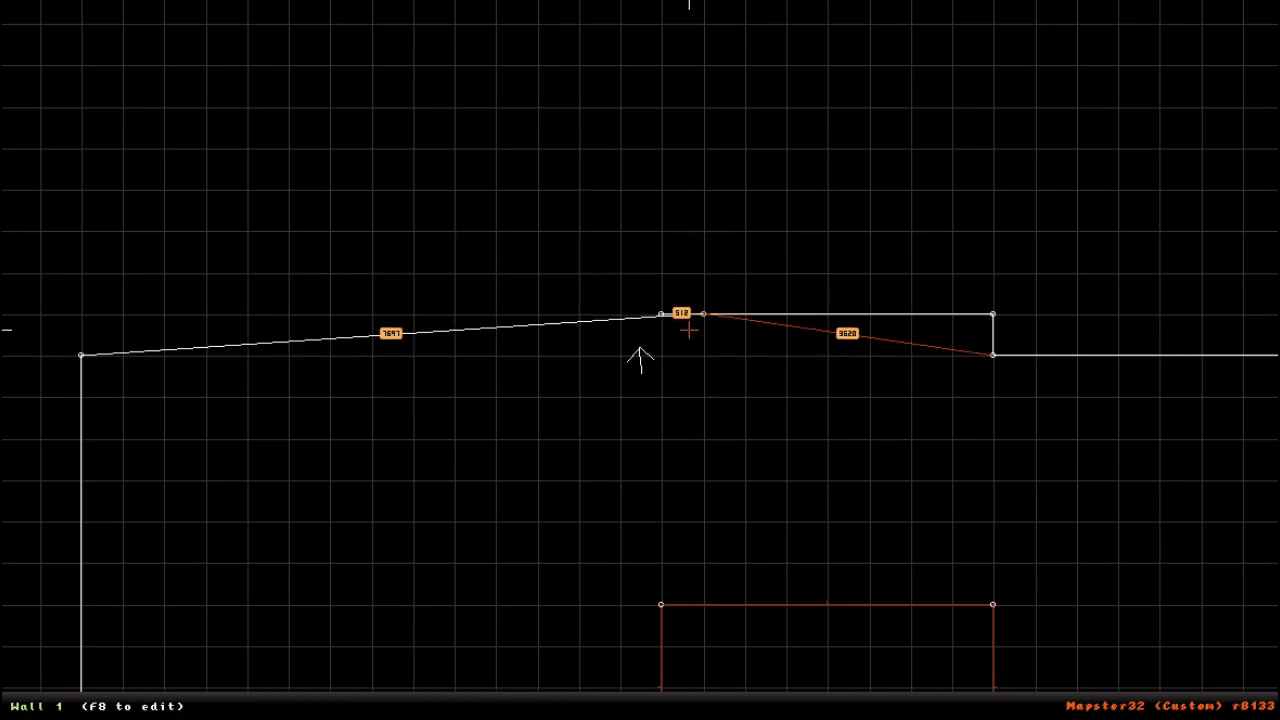
right_drag(666, 368, 643, 360)
- Raise the alcove's floor in the 3D view to about the top of the wooden wainscoting
key(KP_Enter)
right_drag(777, 607, 777, 607)
right_drag(832, 640, 832, 643)
drag(832, 643, 832, 644)
right_drag(828, 627, 828, 626)
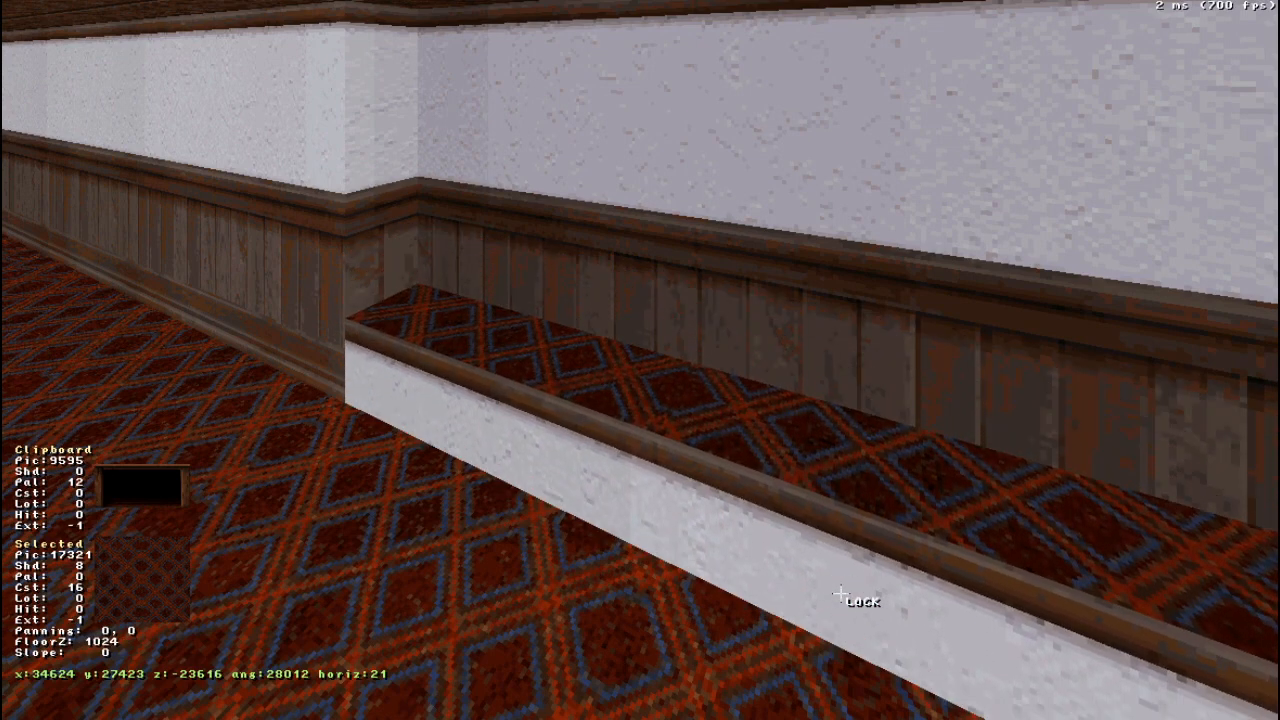
key(Page_Up)
- Lower the alcove's ceiling to a Z value of -20480
middle_drag(871, 589, 800, 472)
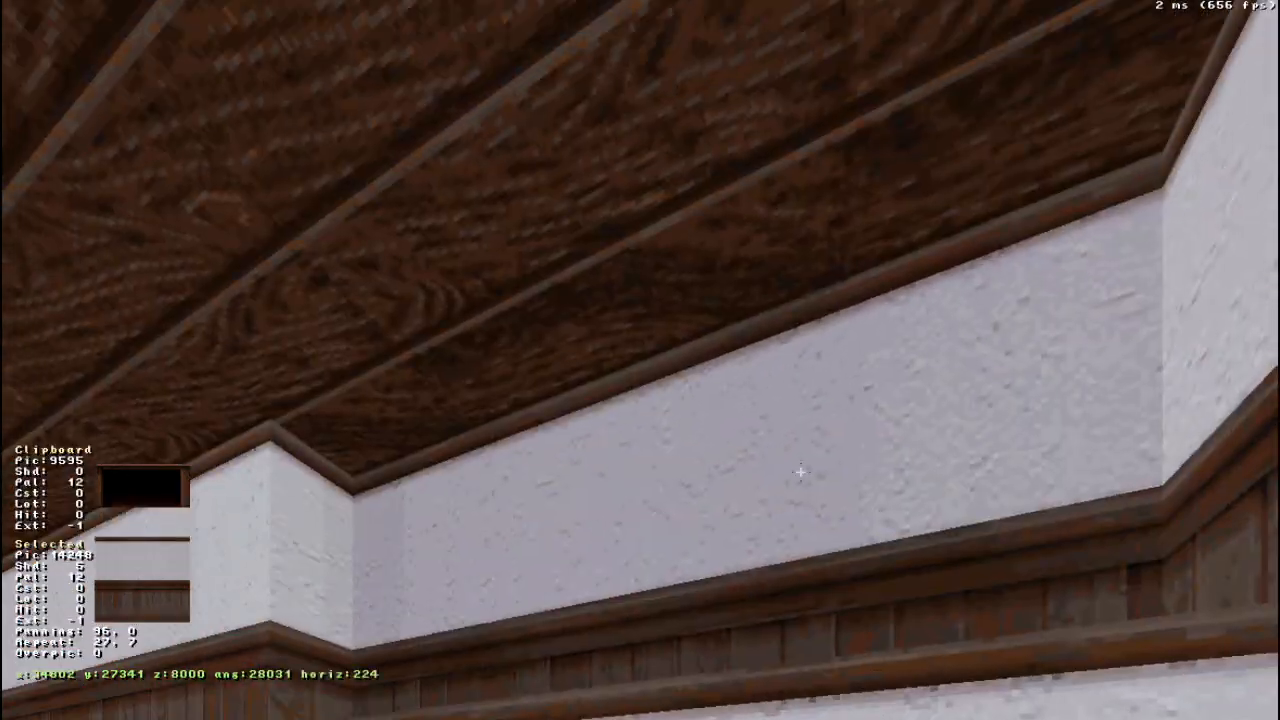
key(Page_Down)
key(Page_Down)
key(Page_Down)
middle_drag(674, 304, 665, 315)
key(a)
click(665, 315)
key(Down)
key(Up)
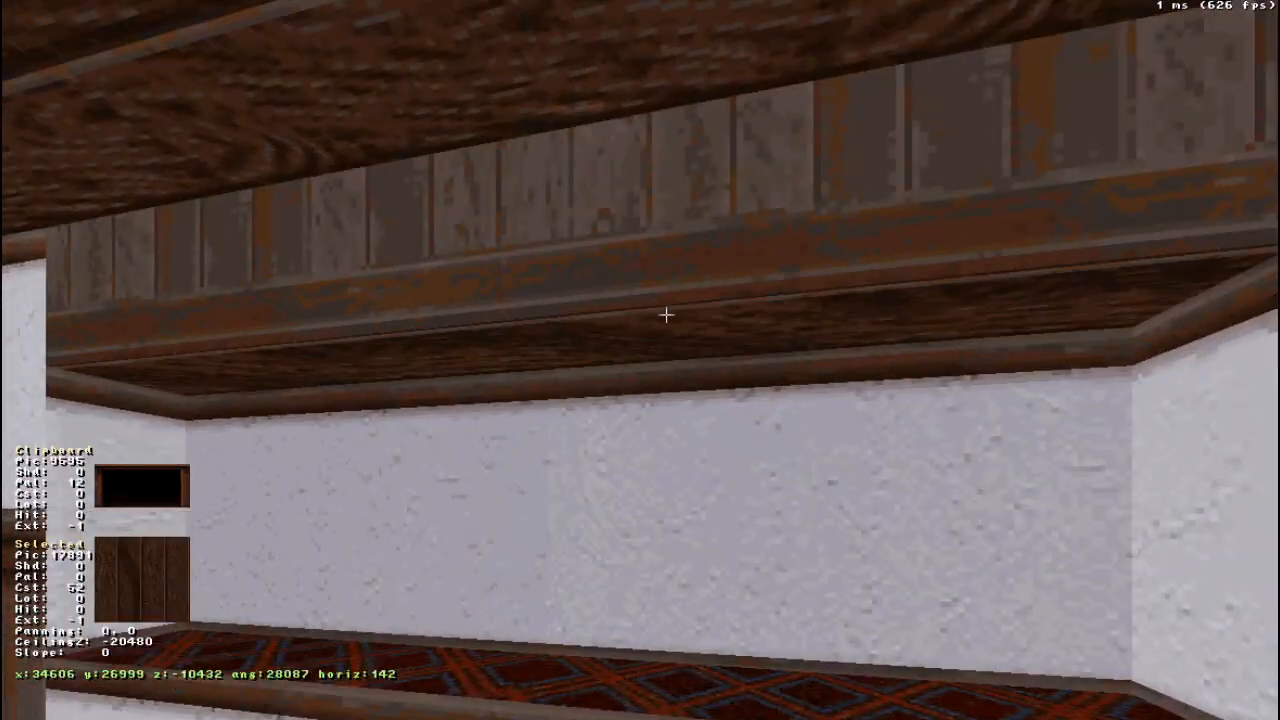
- Examine the finished alcove in the 3D view from the room, both up close and from farther back
middle_drag(656, 422, 651, 449)
click(651, 451)
key(Down)
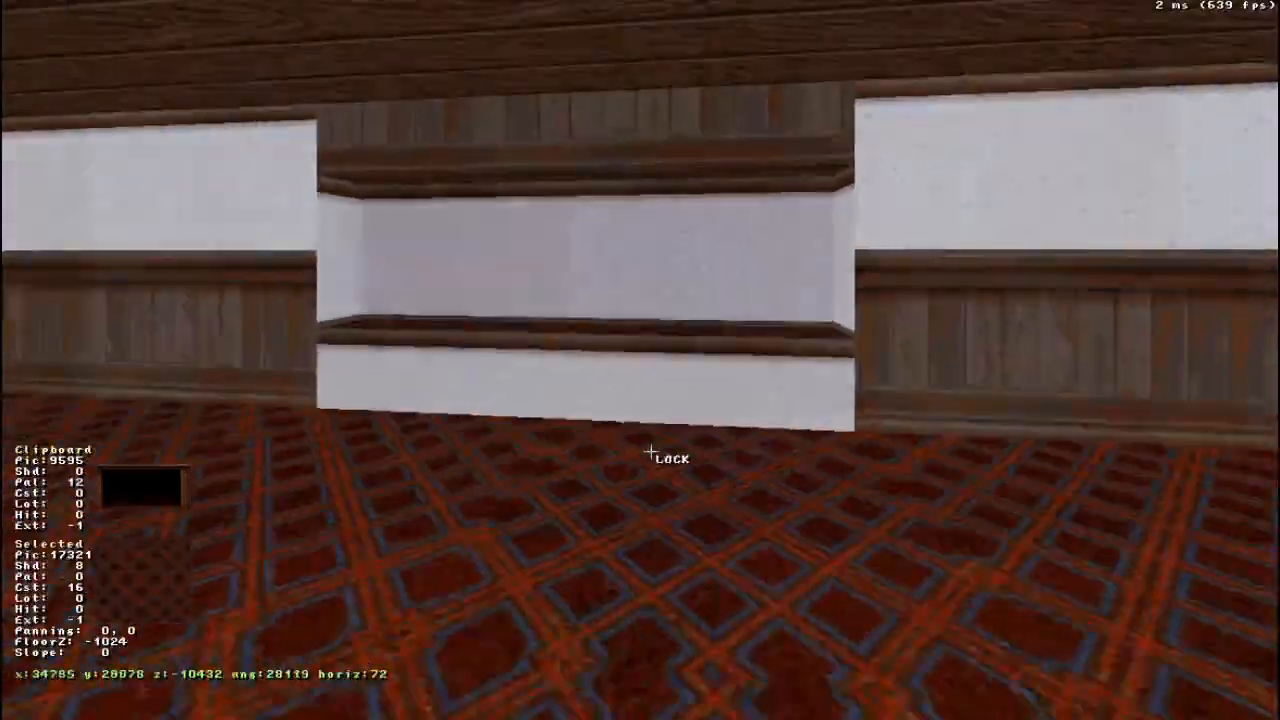
key(Up)
key(Down)
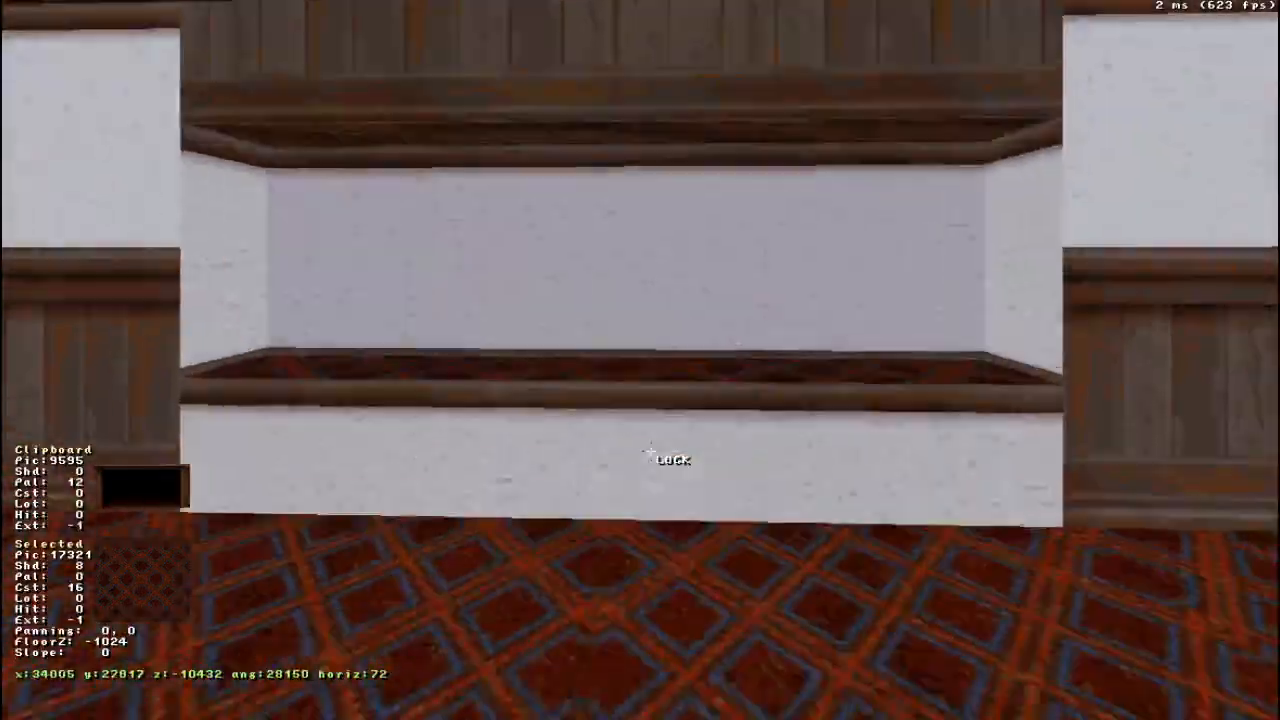
key(Up)
- Narrow the alcove in the 2D view by moving each of its four corner vertices one grid unit inward
key(KP_Enter)
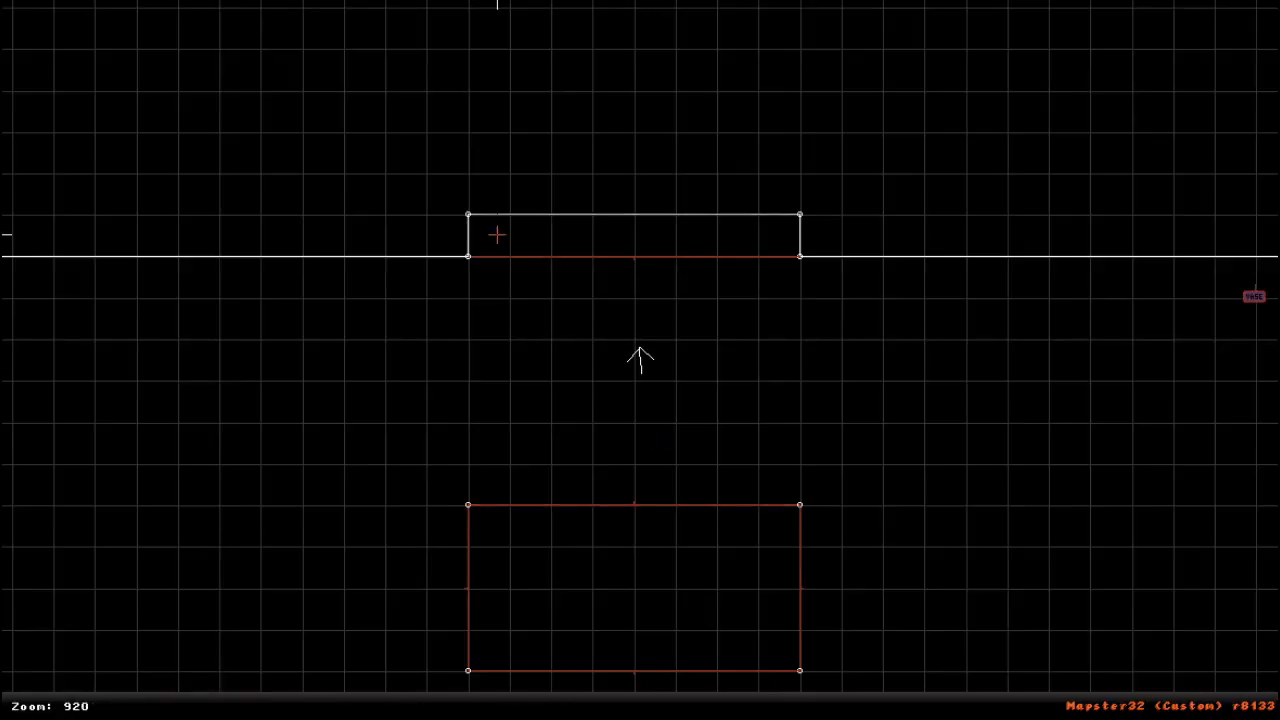
shift+drag(465, 200, 520, 257)
right_click(543, 303)
scroll(642, 340, up, 5)
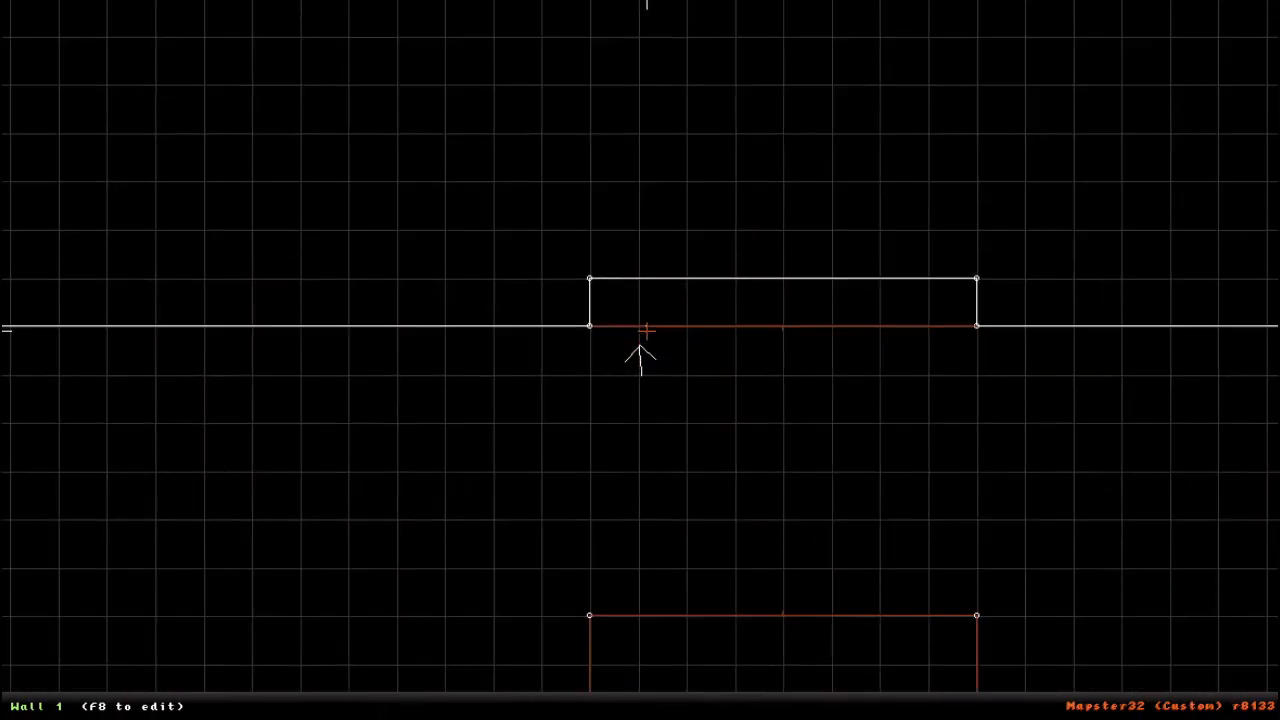
drag(562, 229, 638, 231)
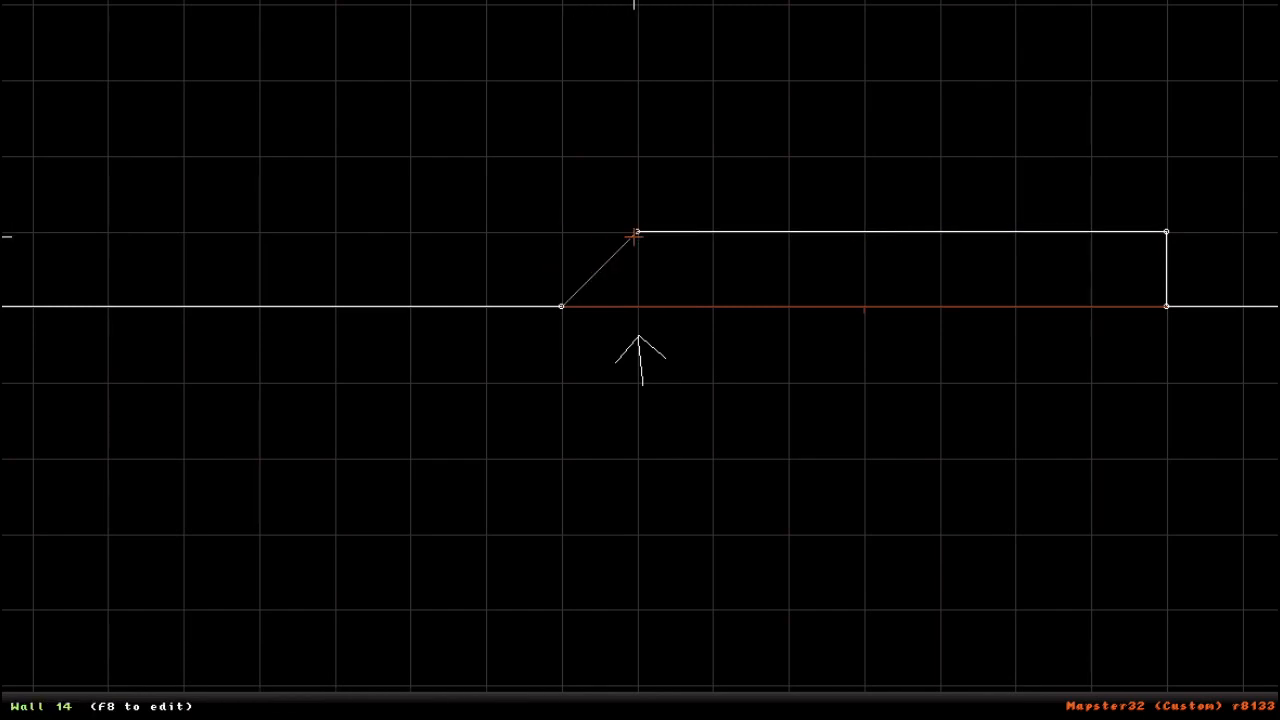
drag(571, 304, 519, 304)
right_click(1221, 292)
drag(575, 374, 531, 374)
right_click(239, 507)
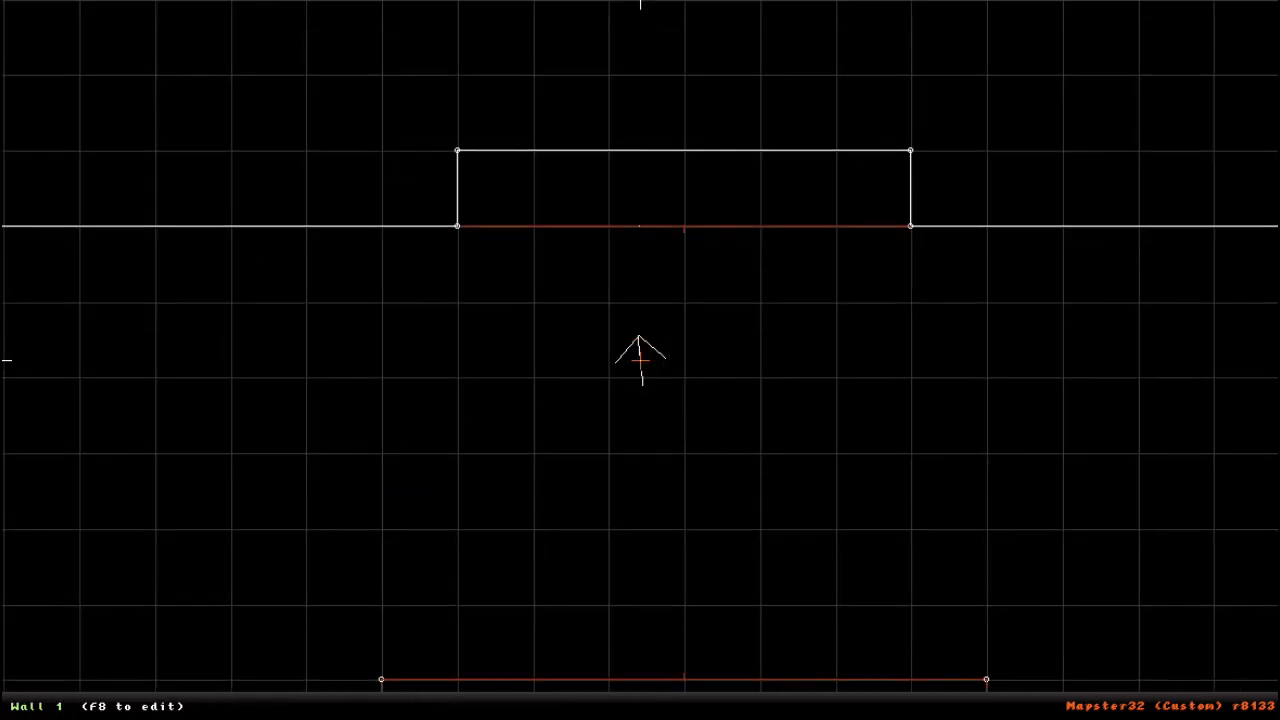
scroll(640, 360, down, 2)
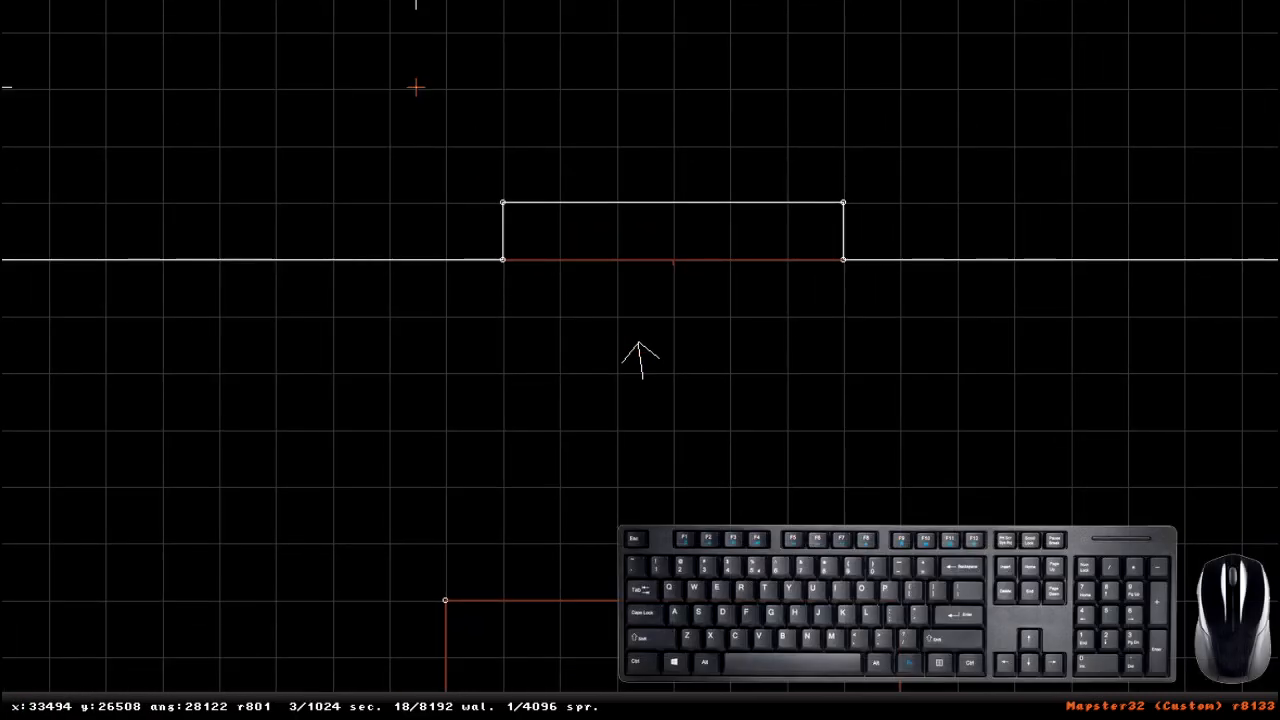
- Narrow the alcove to 2048 units by group-selecting the two vertices of each side and moving each pair one grid unit inward
drag(416, 87, 675, 438)
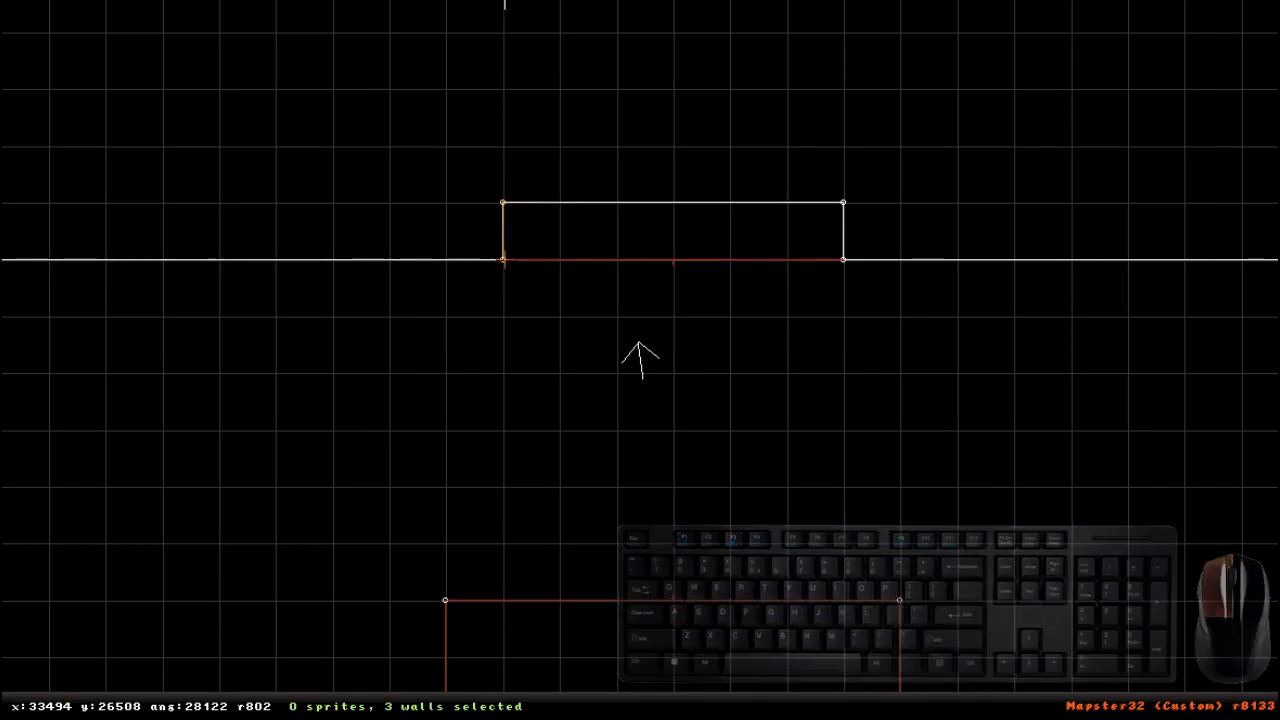
drag(518, 274, 556, 256)
drag(672, 260, 249, 238)
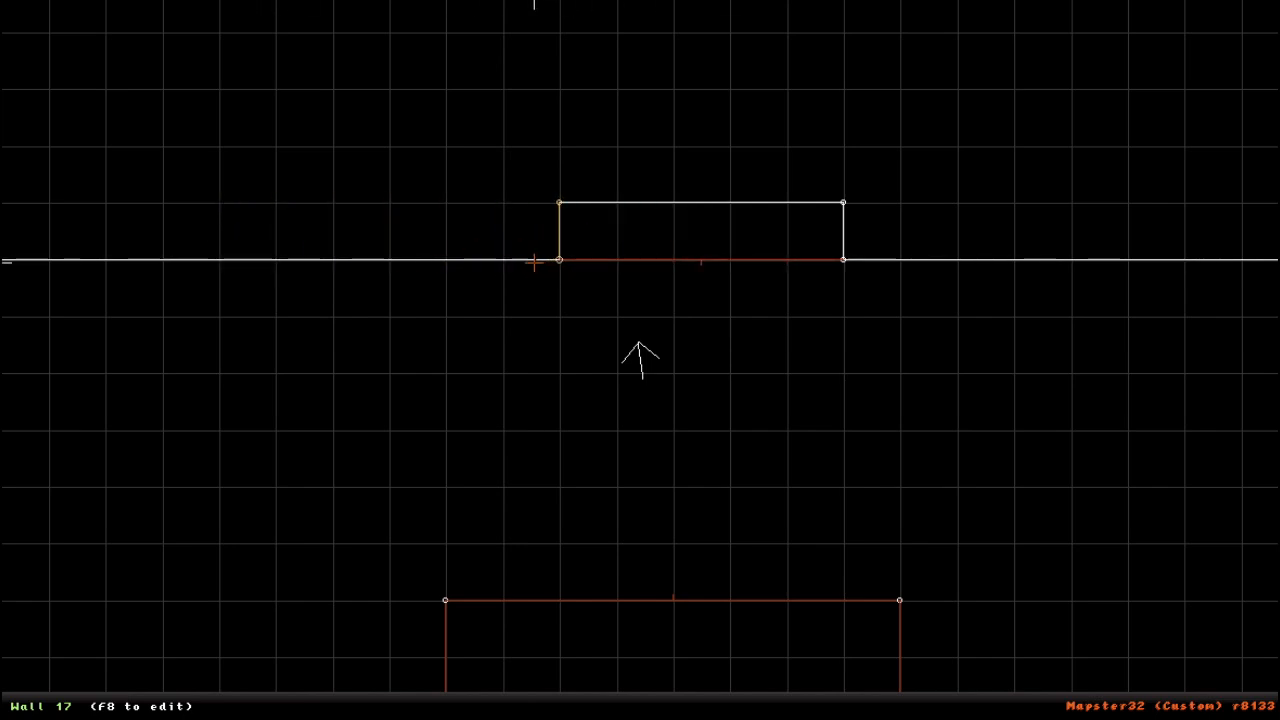
shift+drag(849, 343, 780, 129)
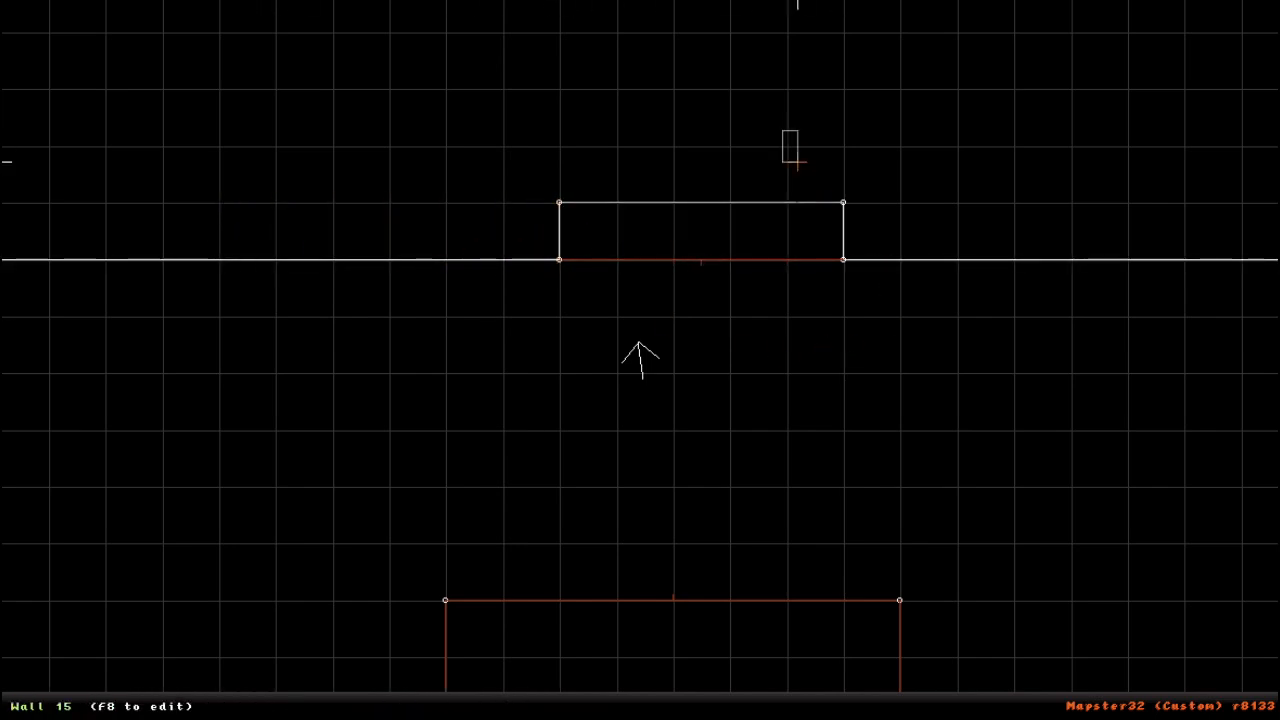
drag(846, 257, 789, 258)
right_drag(789, 258, 511, 200)
right_drag(640, 355, 580, 373)
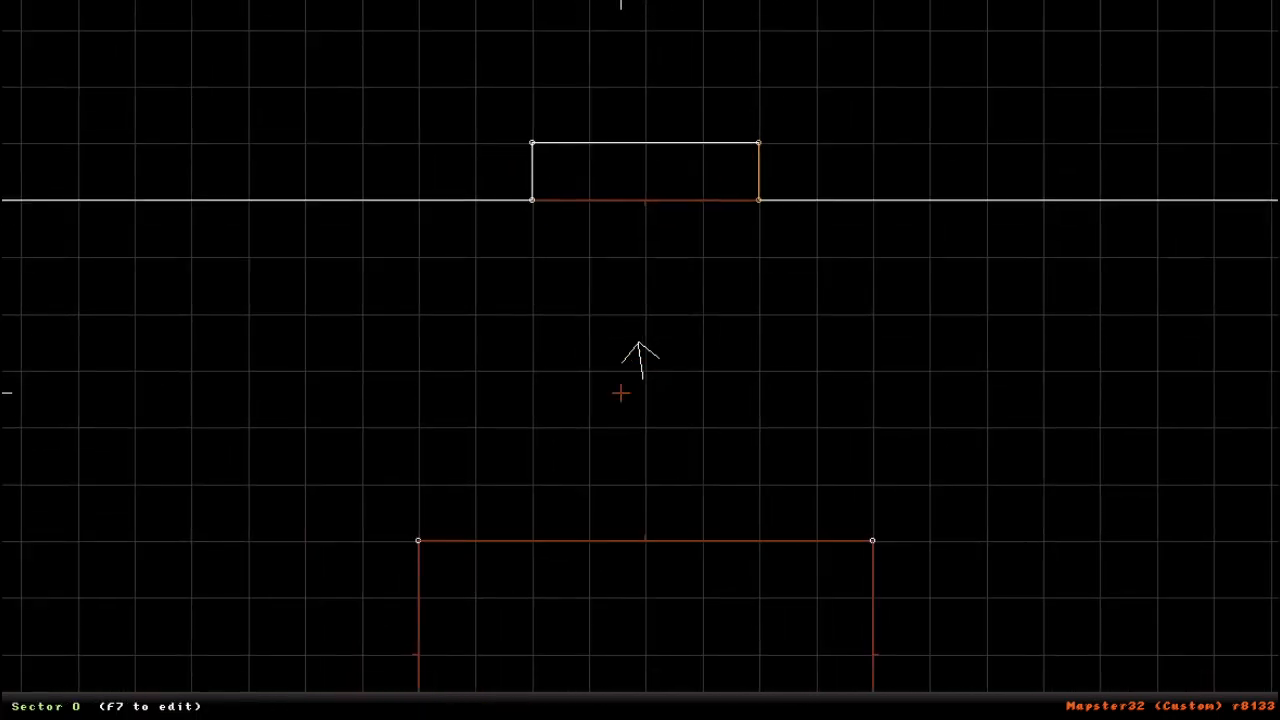
- In the 3D view, pan the texture on the face below the alcove so its wainscoting lines up with the surrounding wall
key(KP_Enter)
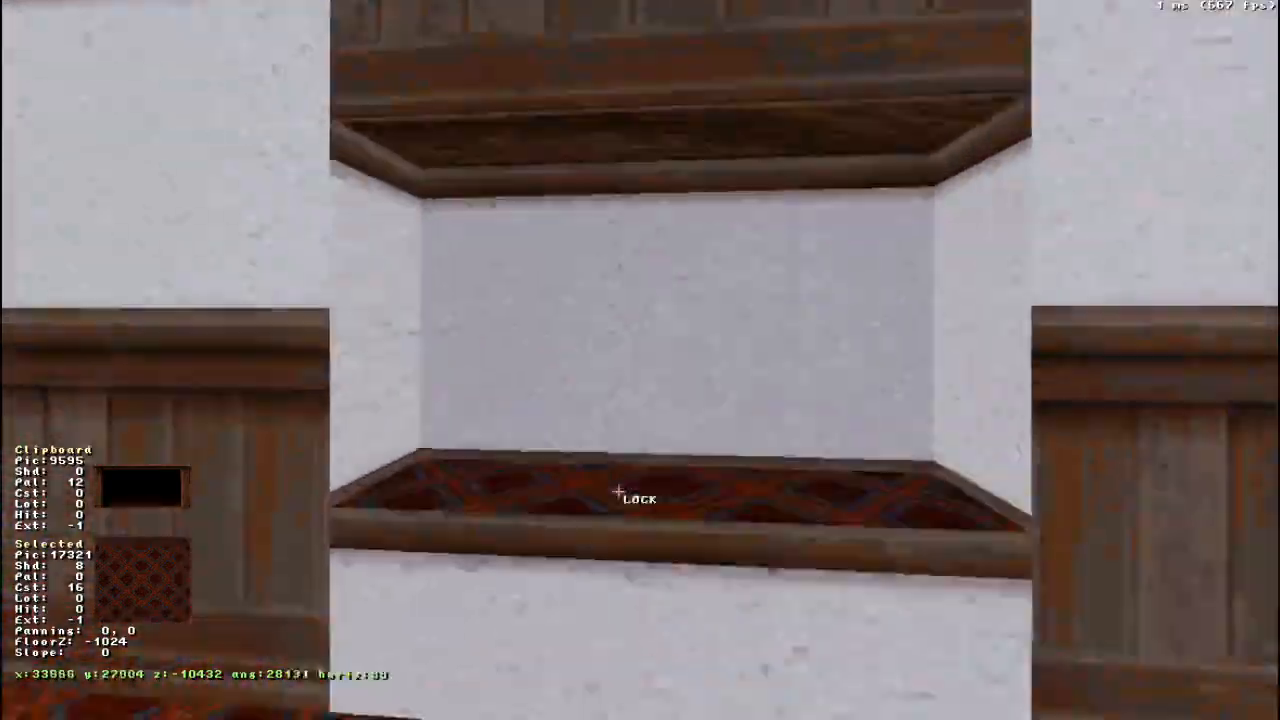
drag(618, 492, 618, 492)
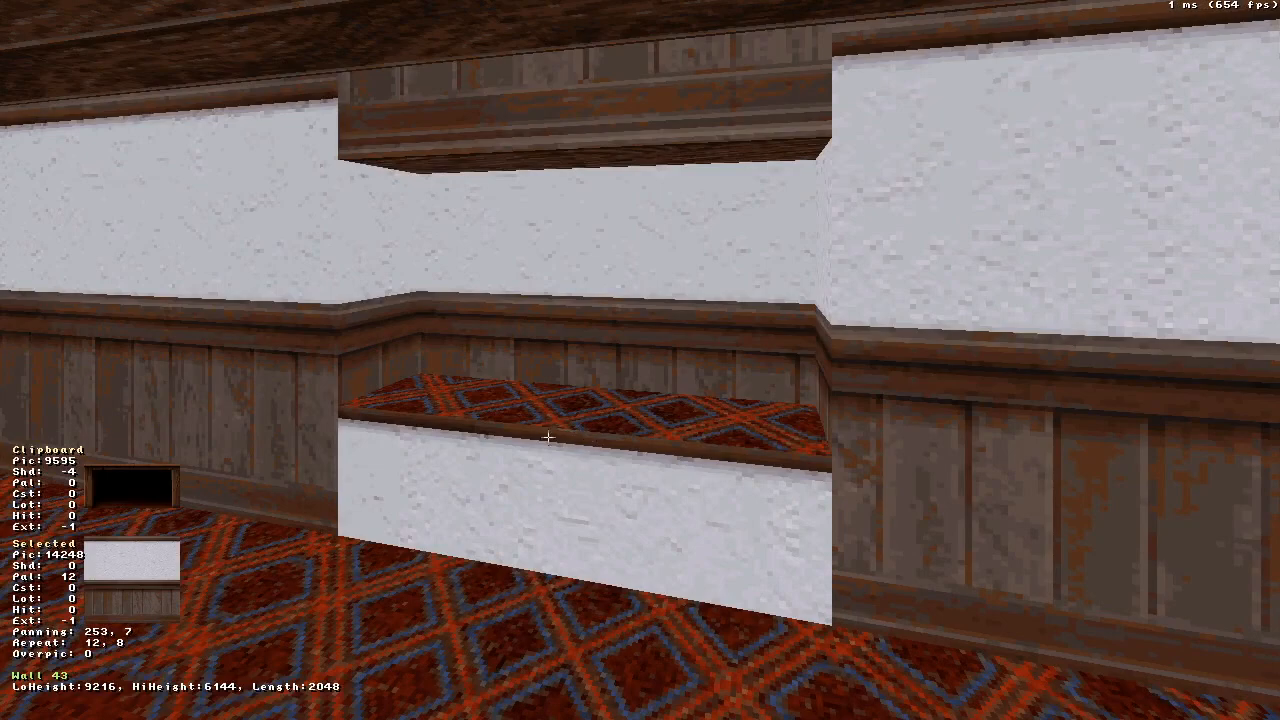
right_drag(569, 428, 569, 428)
drag(569, 428, 569, 428)
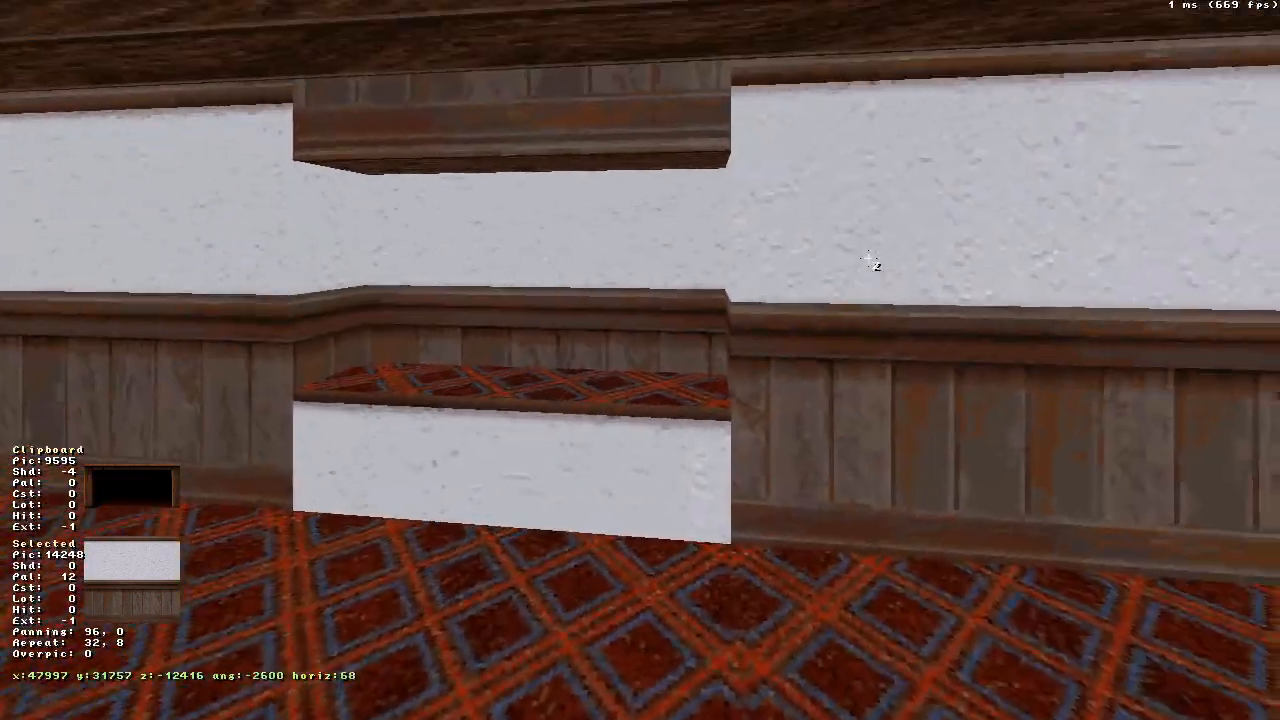
middle_drag(869, 258, 873, 260)
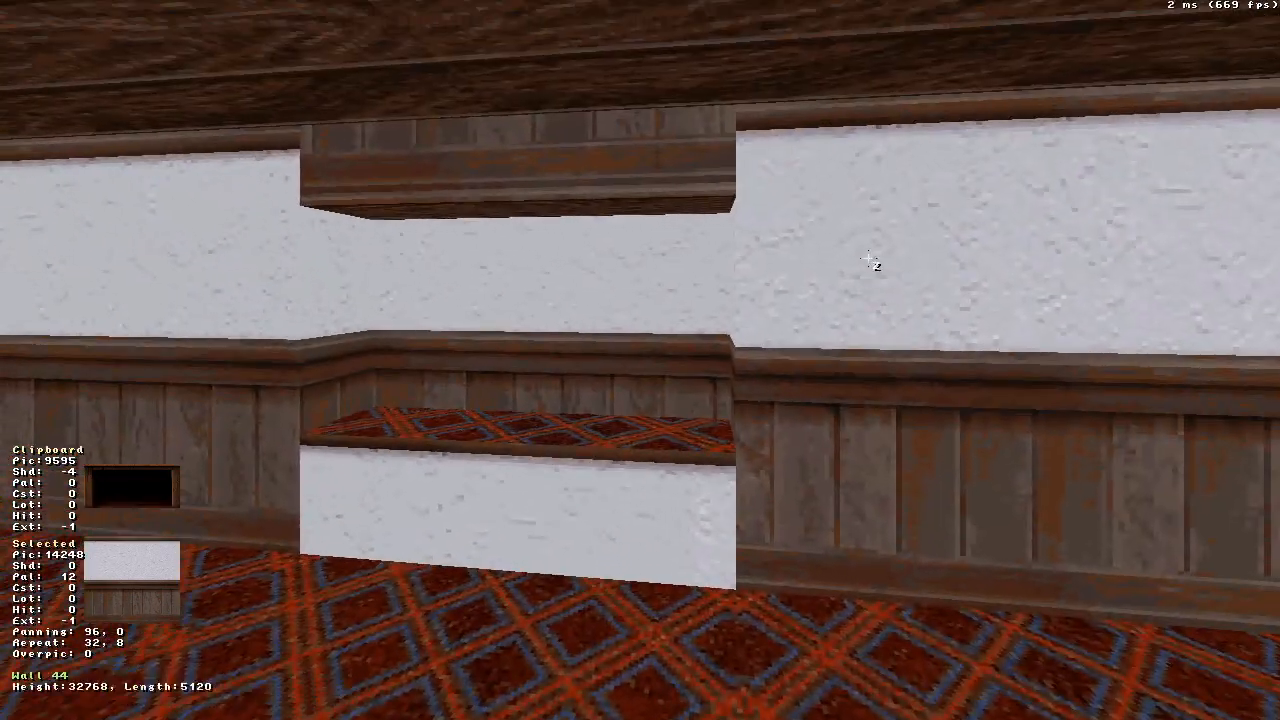
shift+click(505, 510)
shift+drag(499, 511, 499, 511)
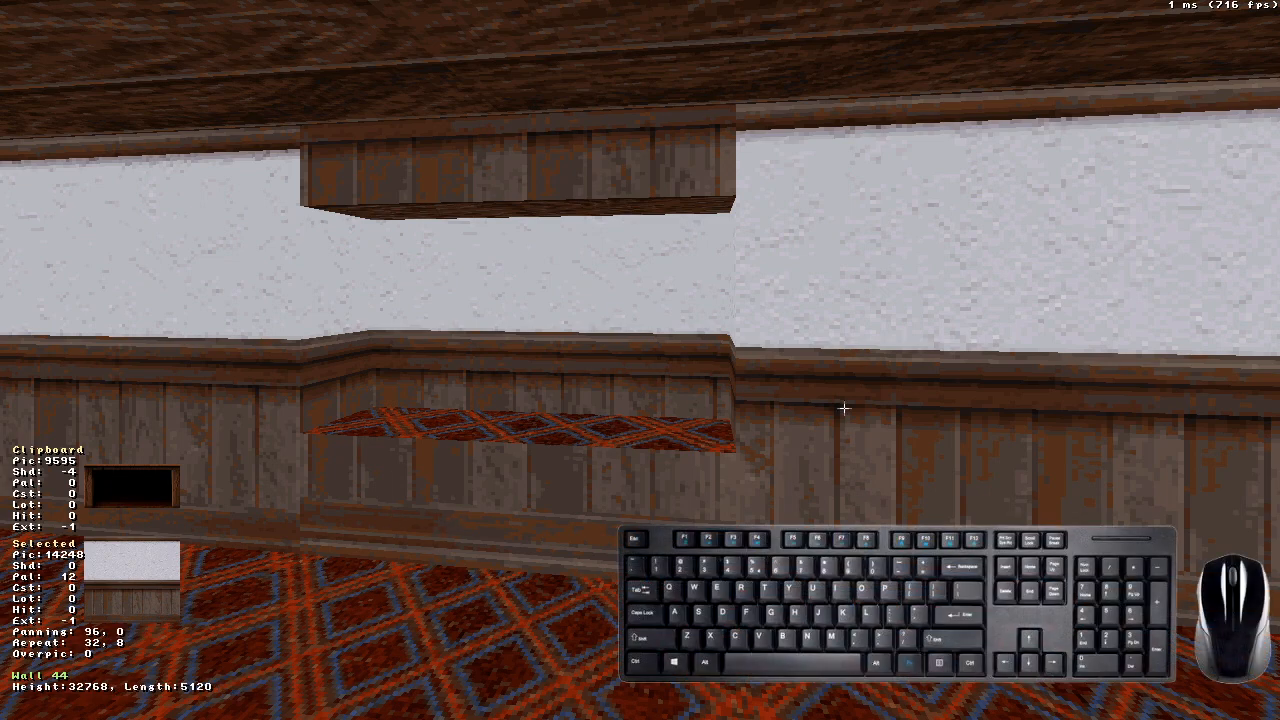
- Try bottom orientation with panning 29, 255 on the wall above and below the alcove opening, and return it to top orientation
key(o)
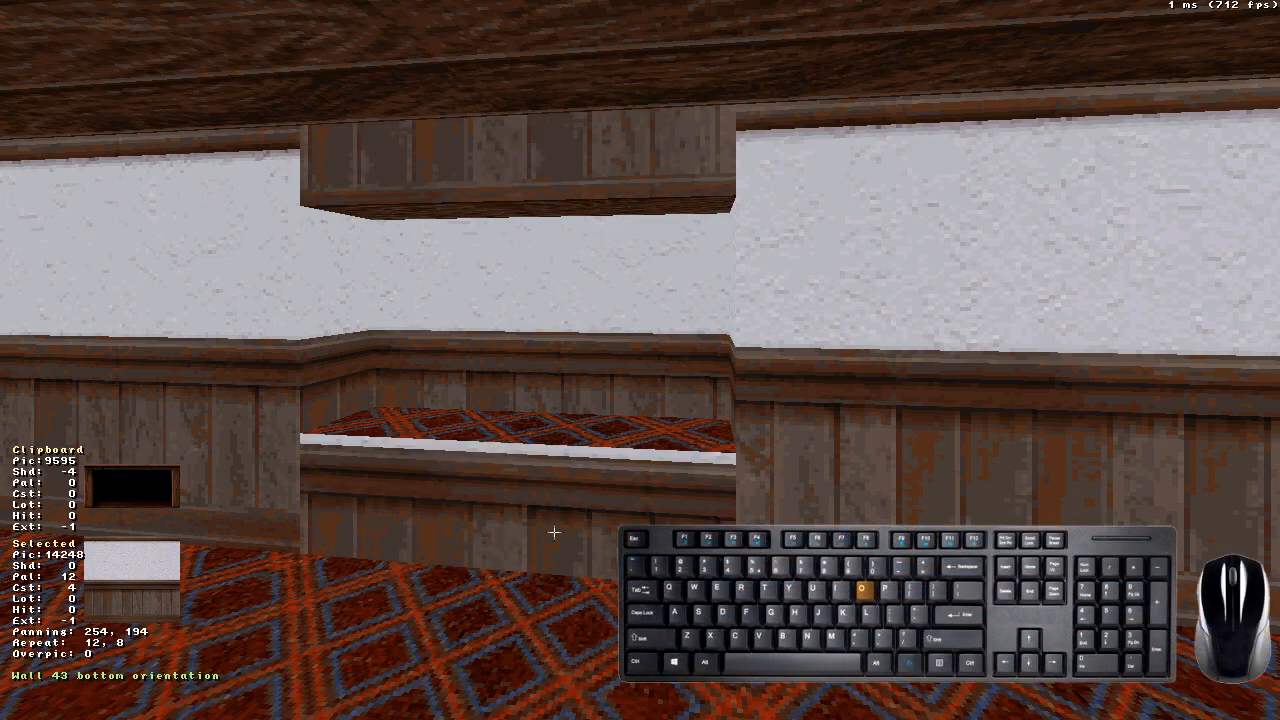
shift+drag(521, 536, 521, 536)
middle_drag(521, 536, 526, 535)
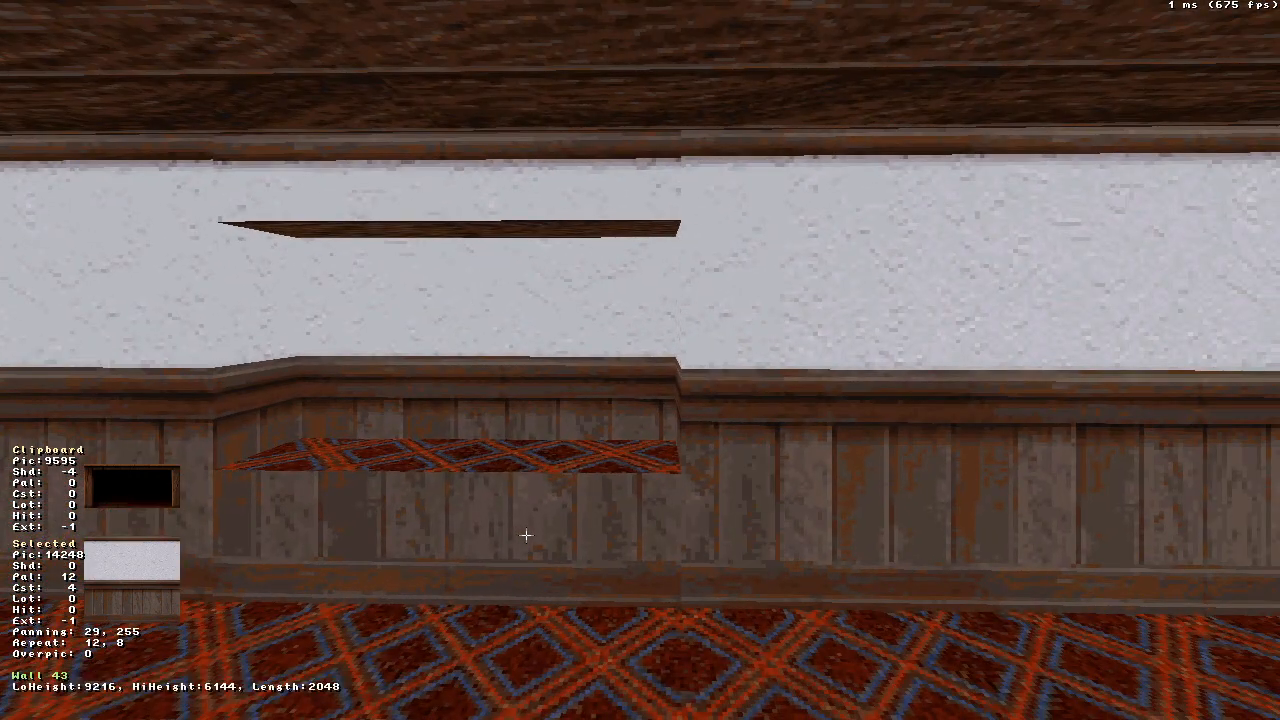
key(o)
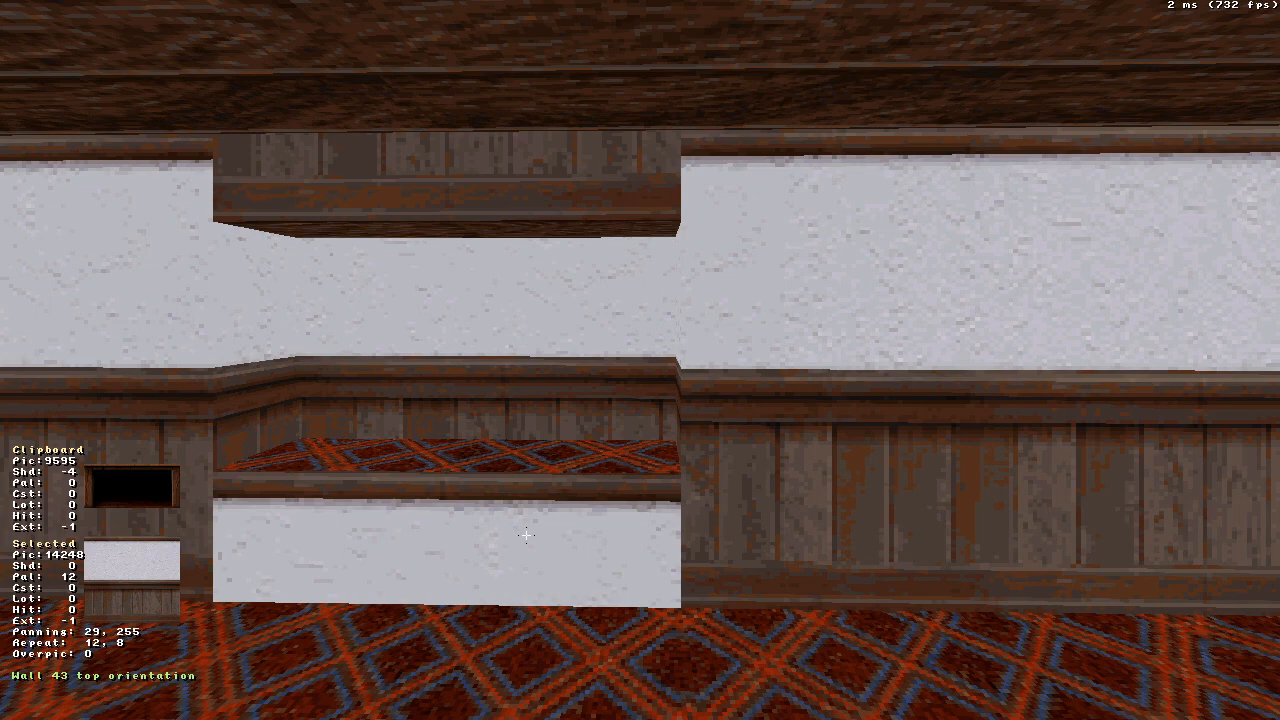
- Set the wall beside the alcove to bottom orientation and auto-align the textures of the connected walls around the alcove from it
middle_drag(534, 460, 346, 400)
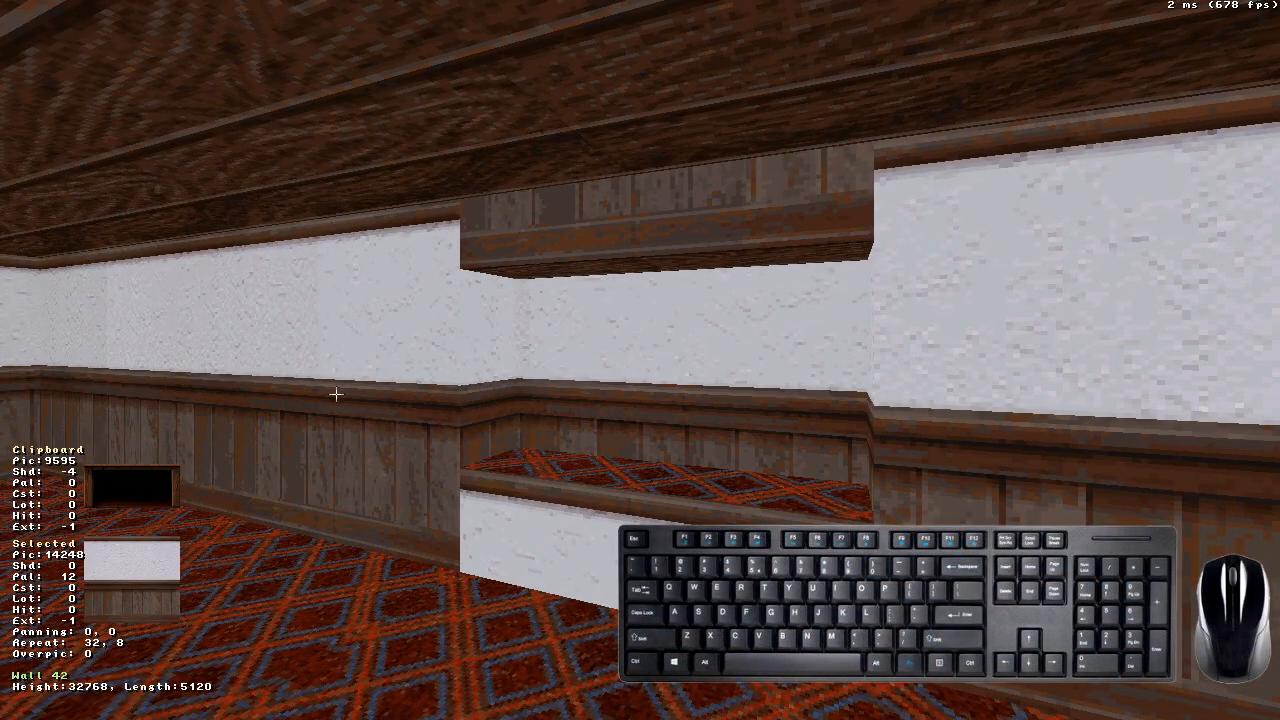
key(o)
key(period)
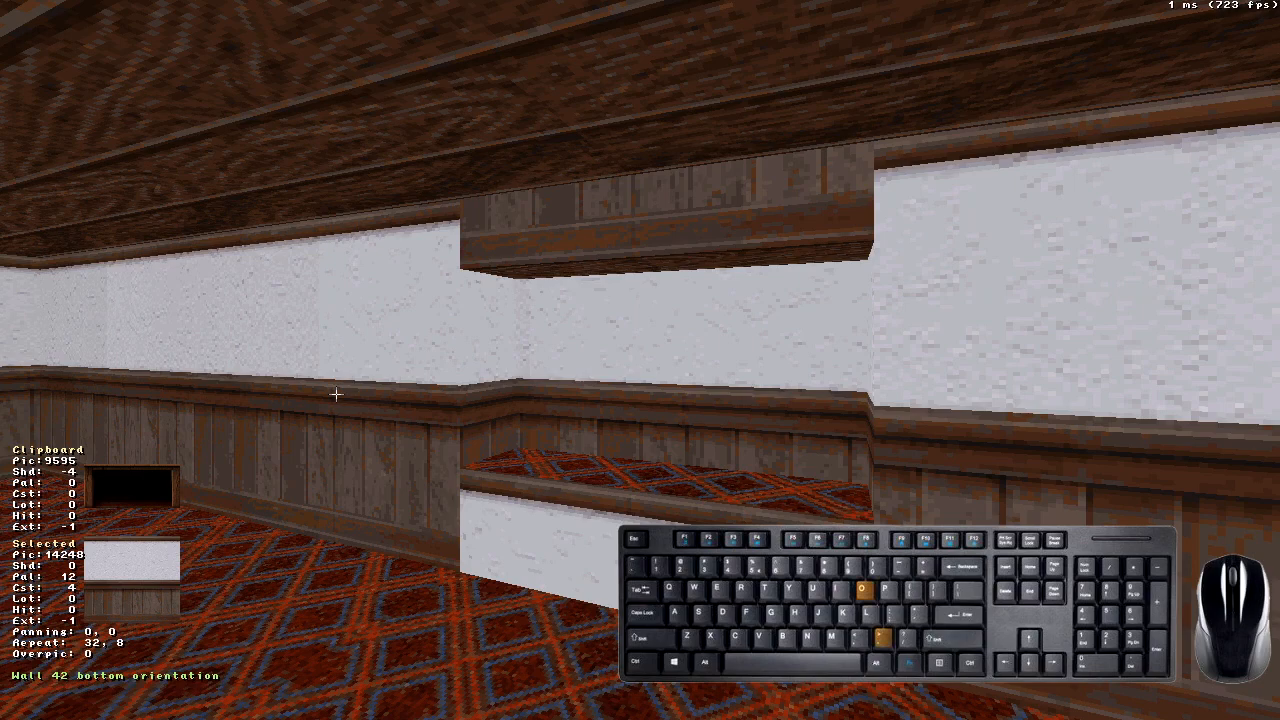
middle_drag(336, 394, 336, 394)
key(o)
key(ctrl+shift+period)
middle_drag(549, 342, 549, 342)
middle_drag(752, 362, 752, 362)
key(o)
key(period)
middle_drag(378, 302, 378, 302)
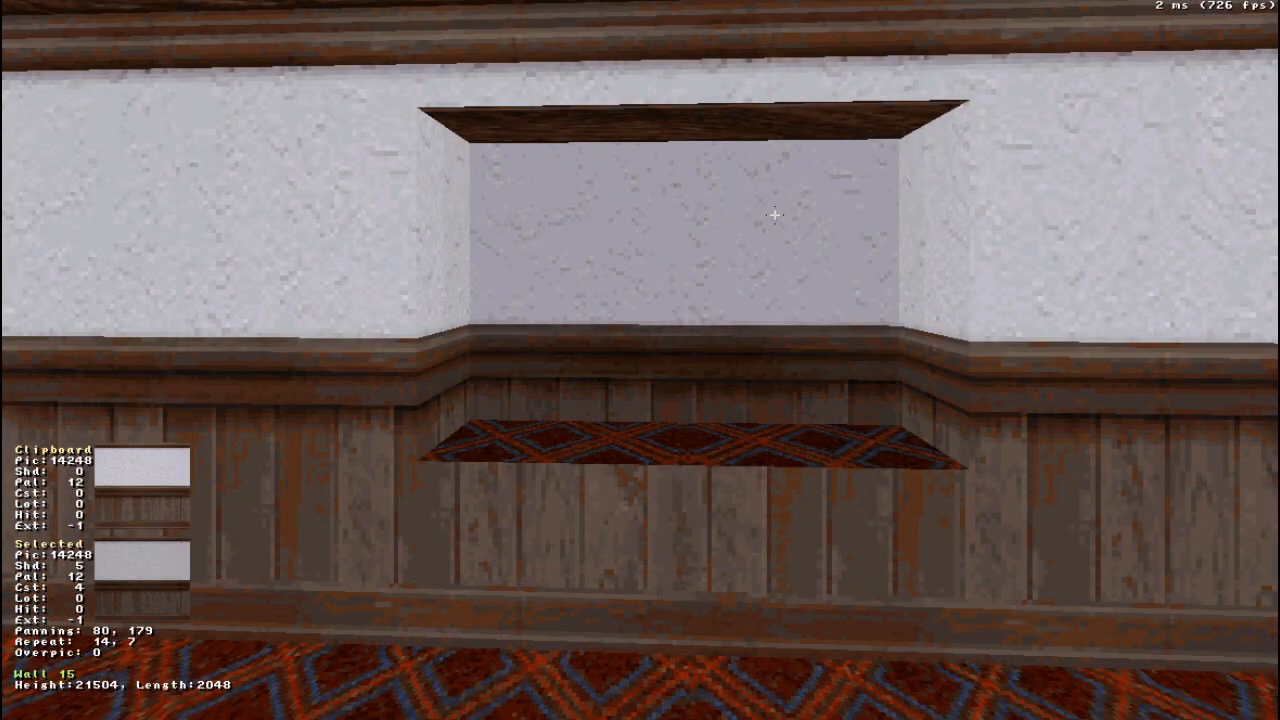
- Look through the tile groups and the Items group in the tile browser, and leave without choosing a tile
key(v)
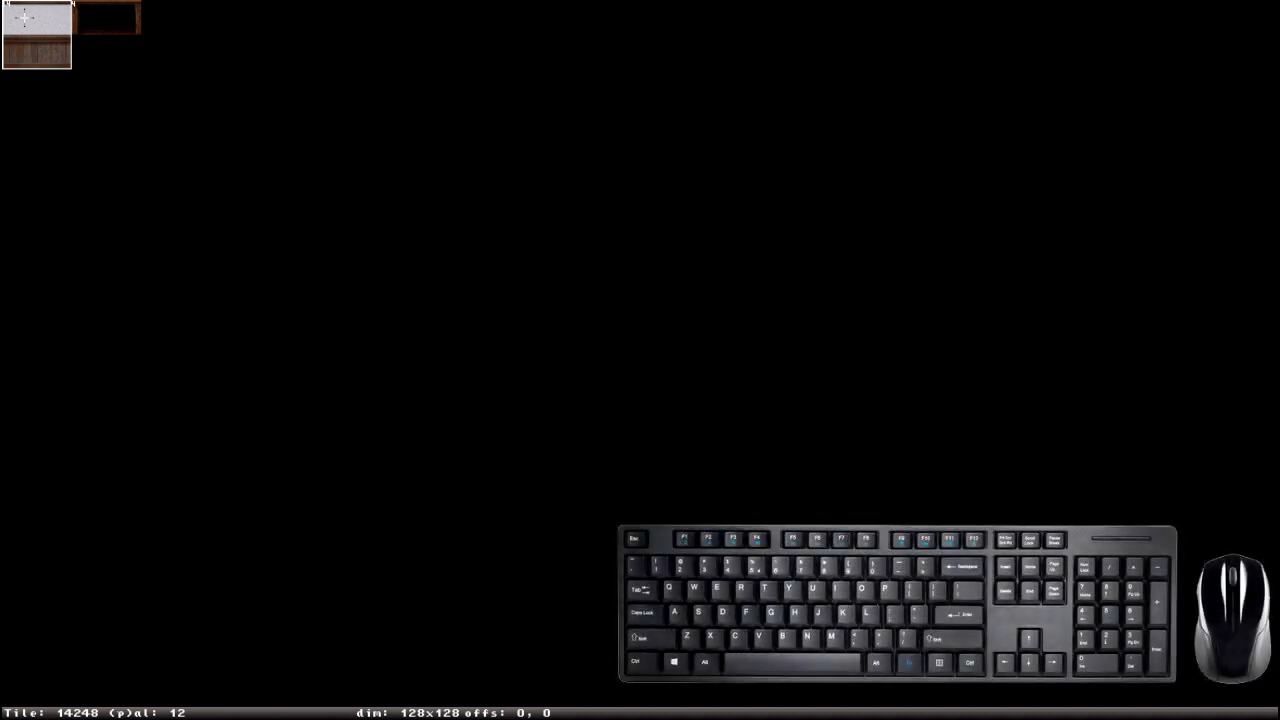
key(t)
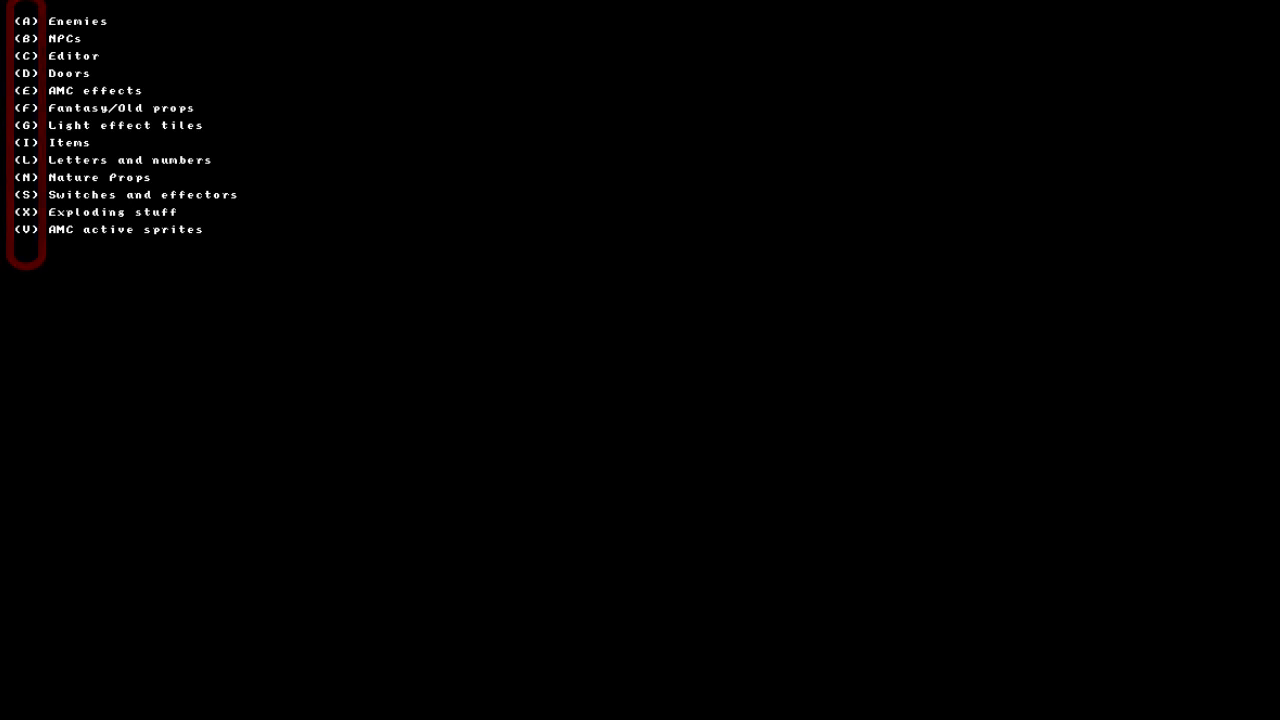
key(i)
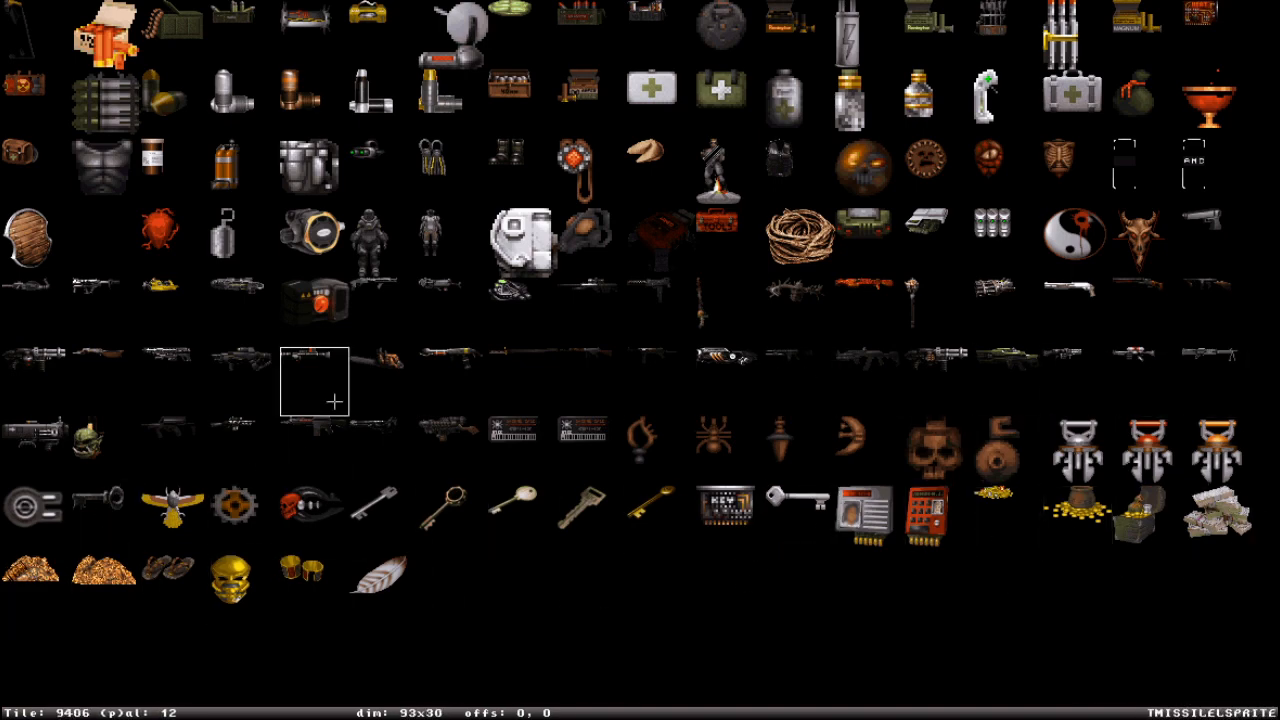
key(Escape)
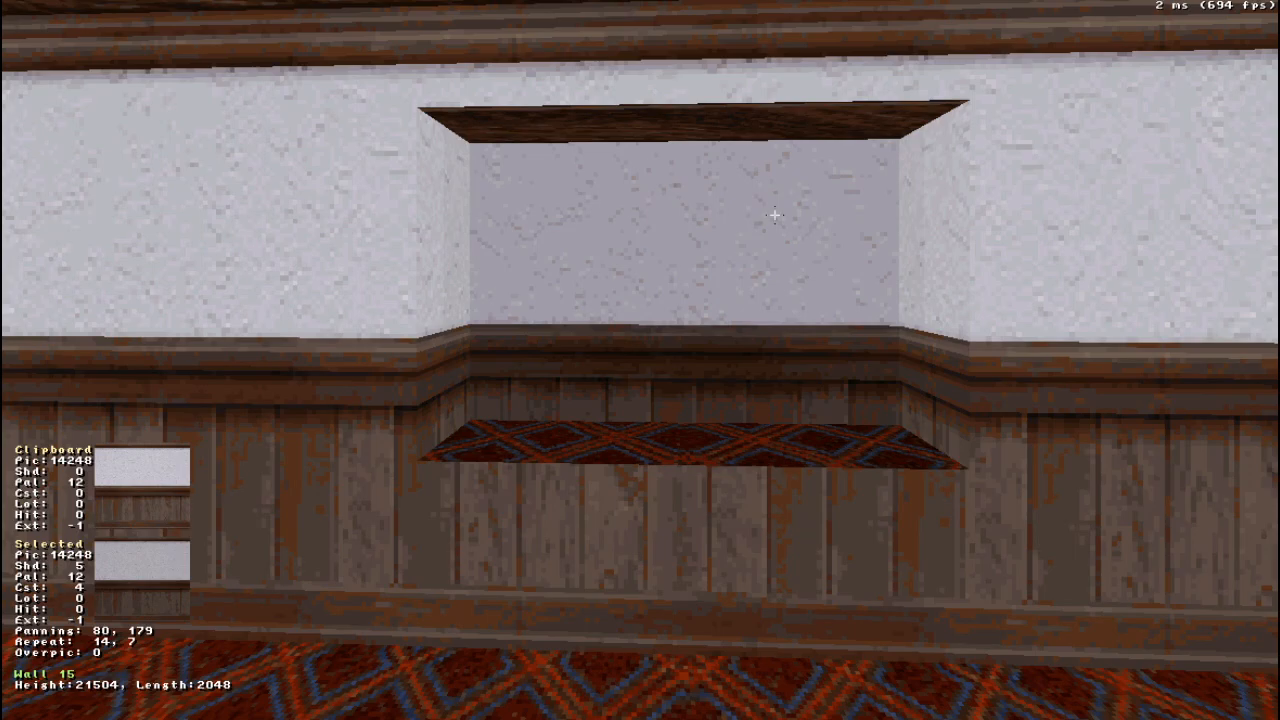
- Go to tile 17915 in the tile browser and apply this mountain picture to the alcove's back wall
key(v)
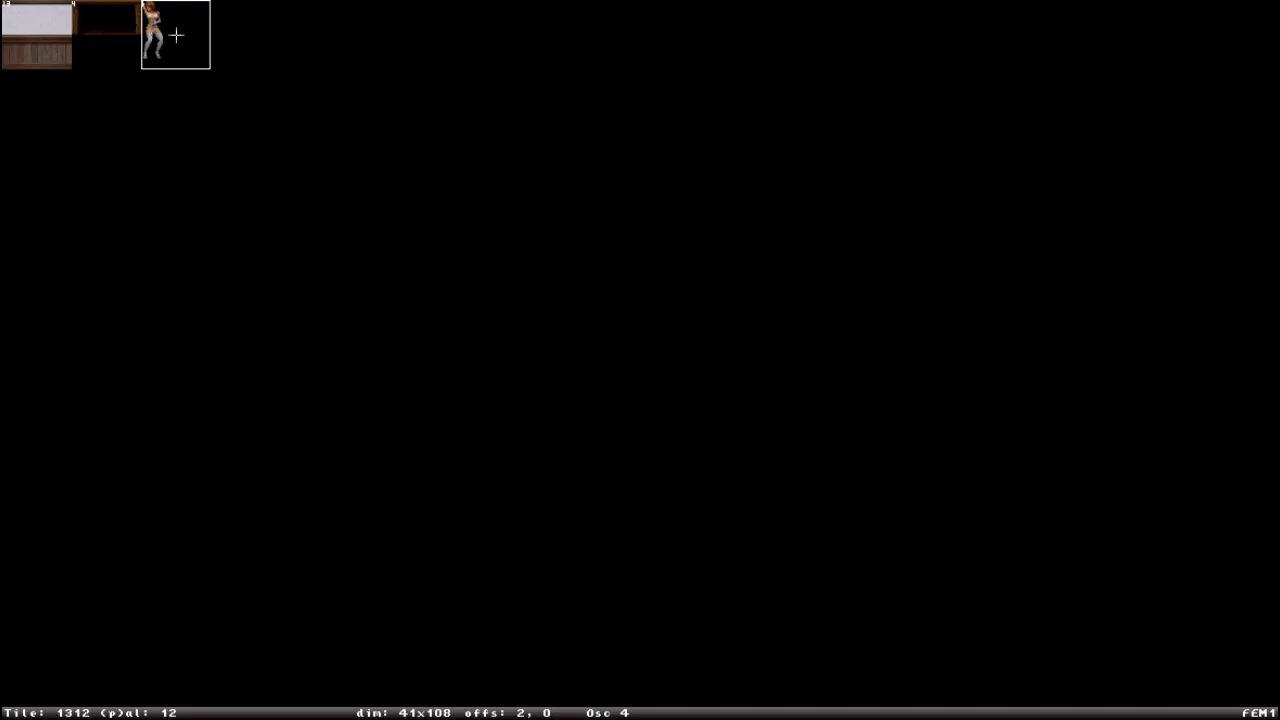
key(g)
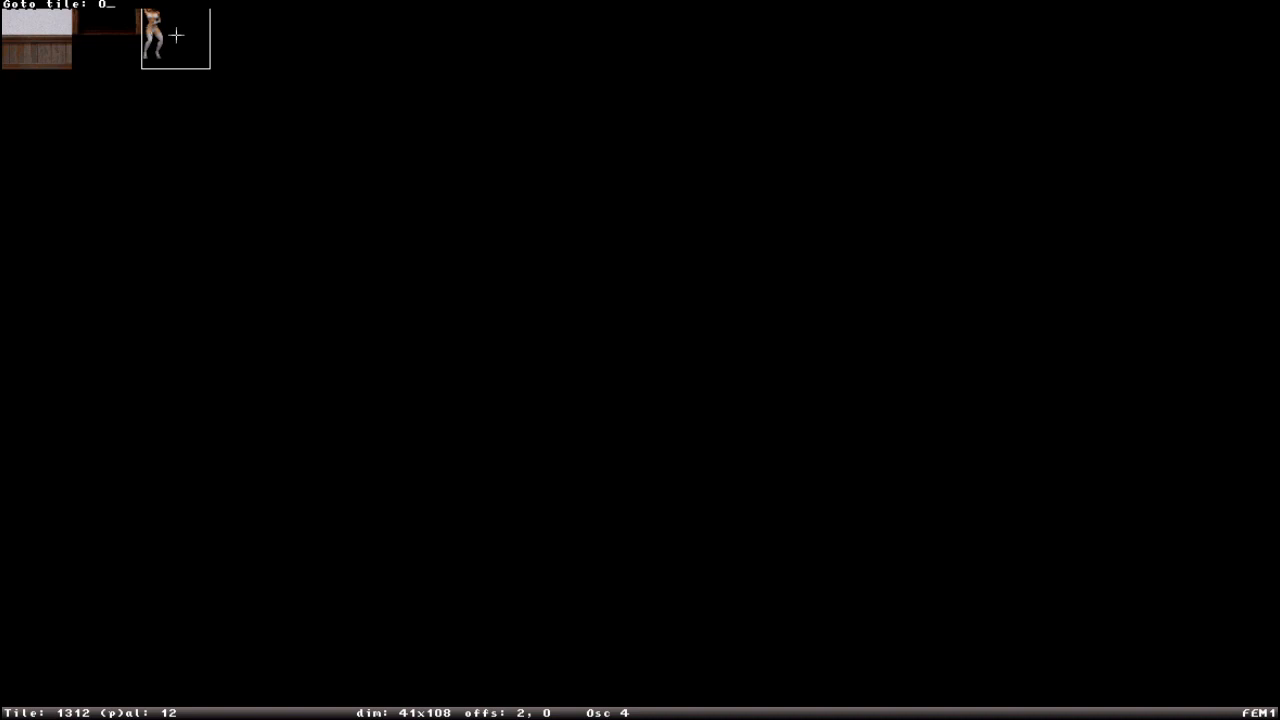
text(17915)
key(Return)
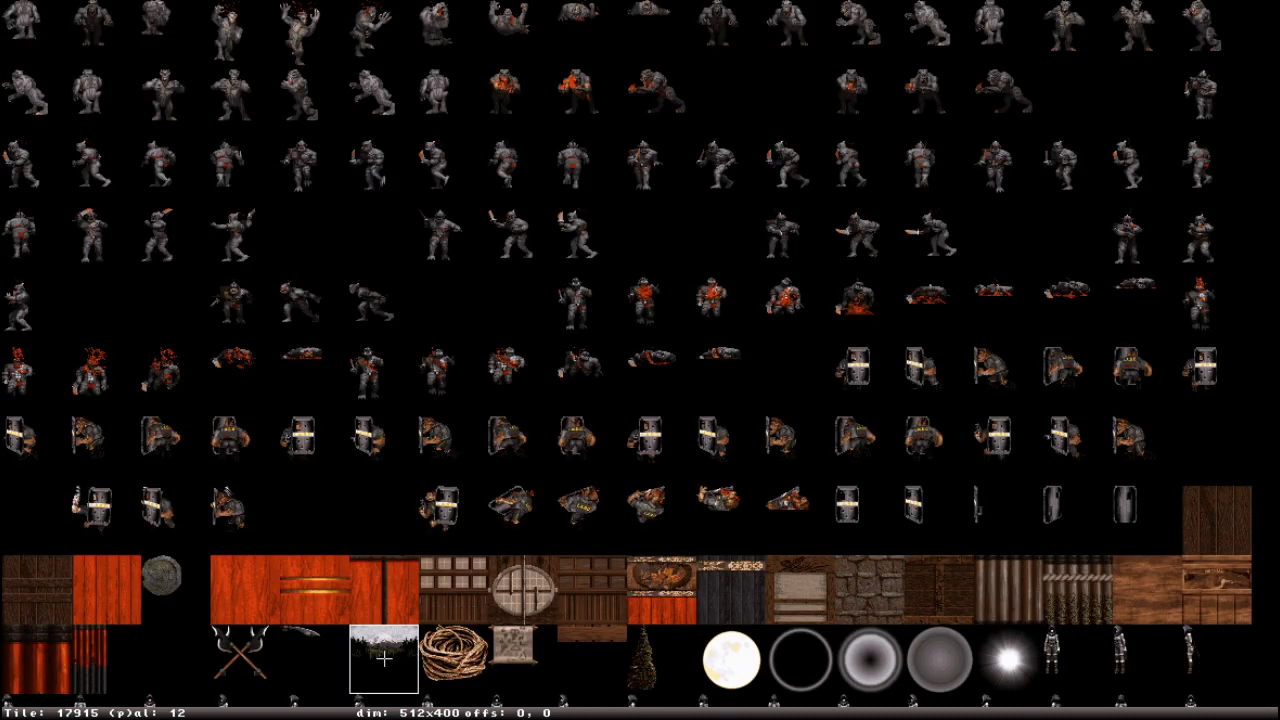
click(369, 664)
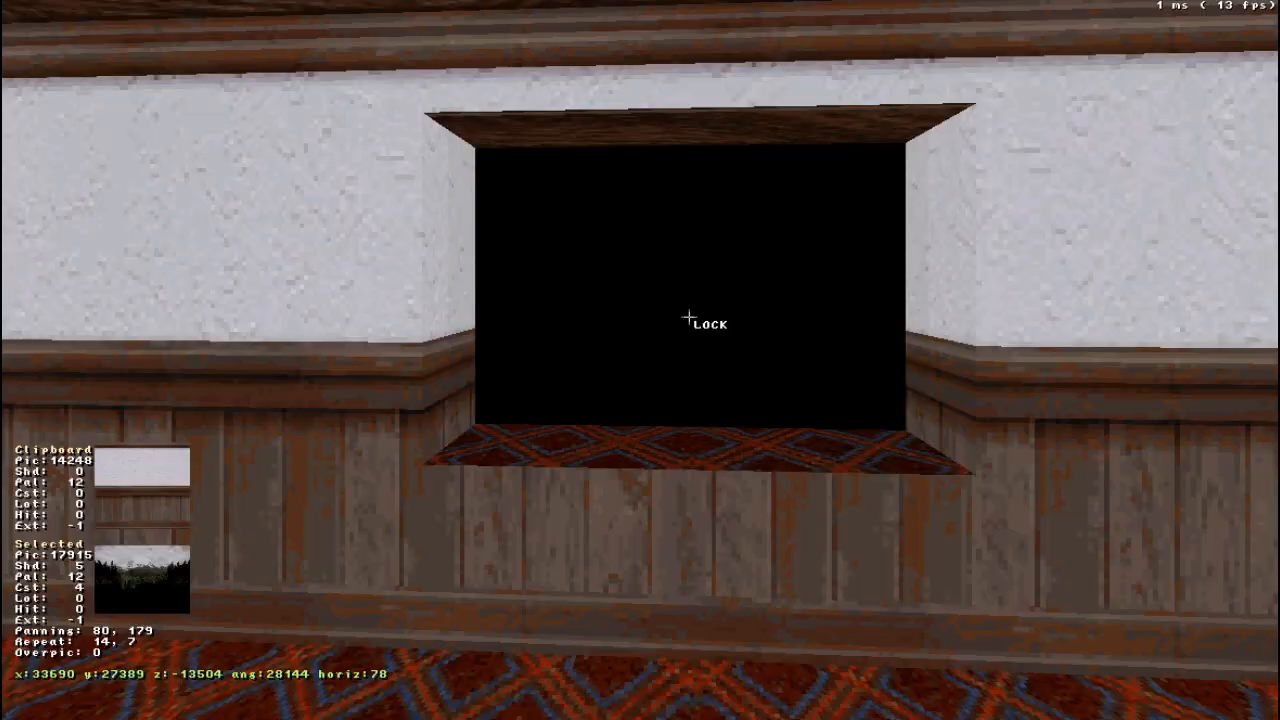
- Brighten the alcove's back wall to shade -9 and pan its mountain texture to 161, 66
shift+drag(684, 288, 684, 287)
drag(794, 254, 794, 254)
scroll(744, 359, up, 14)
shift+drag(725, 321, 744, 222)
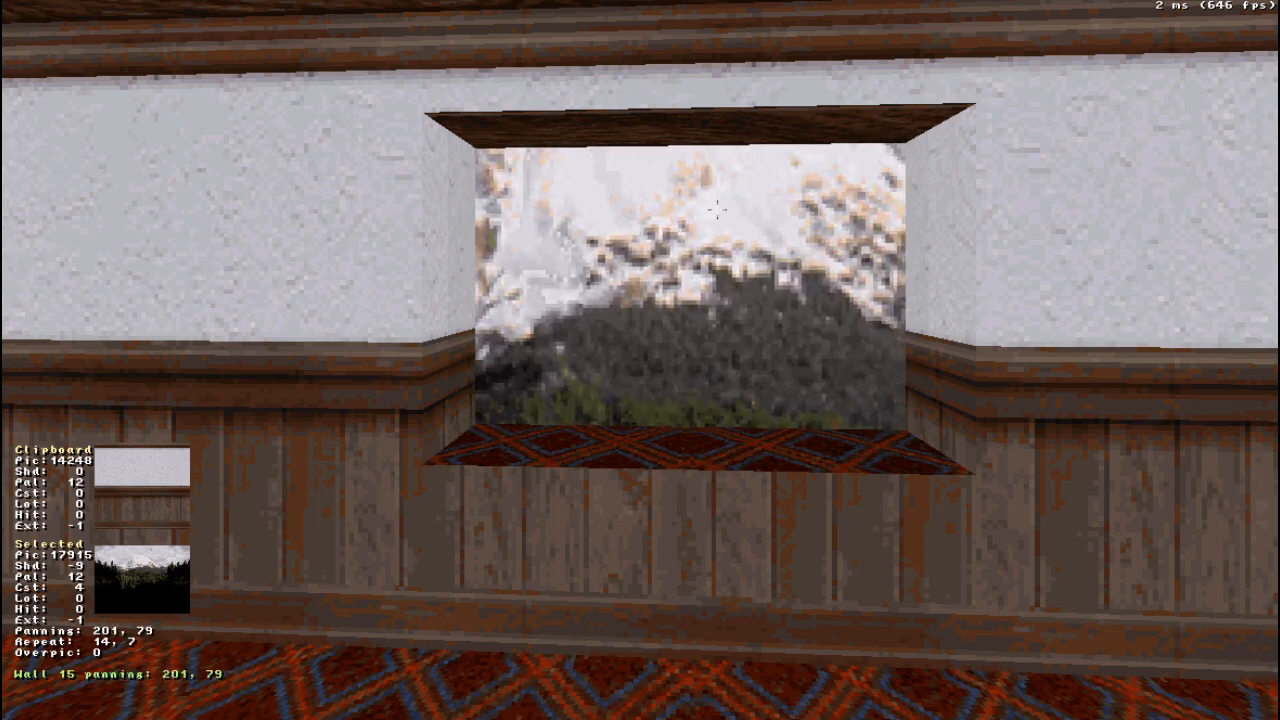
shift+drag(686, 277, 686, 277)
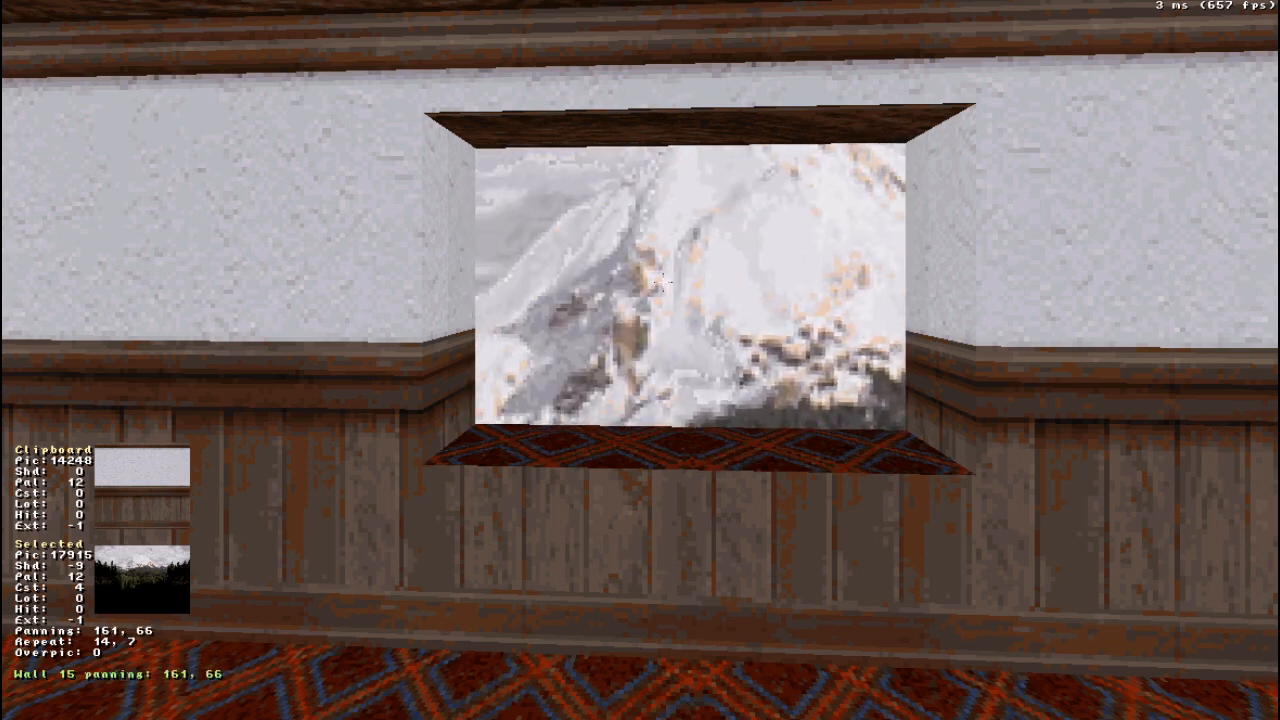
- Set the palette of the alcove's back wall to 0
key(alt+p)
key(BackSpace)
key(BackSpace)
text(0)
key(Return)
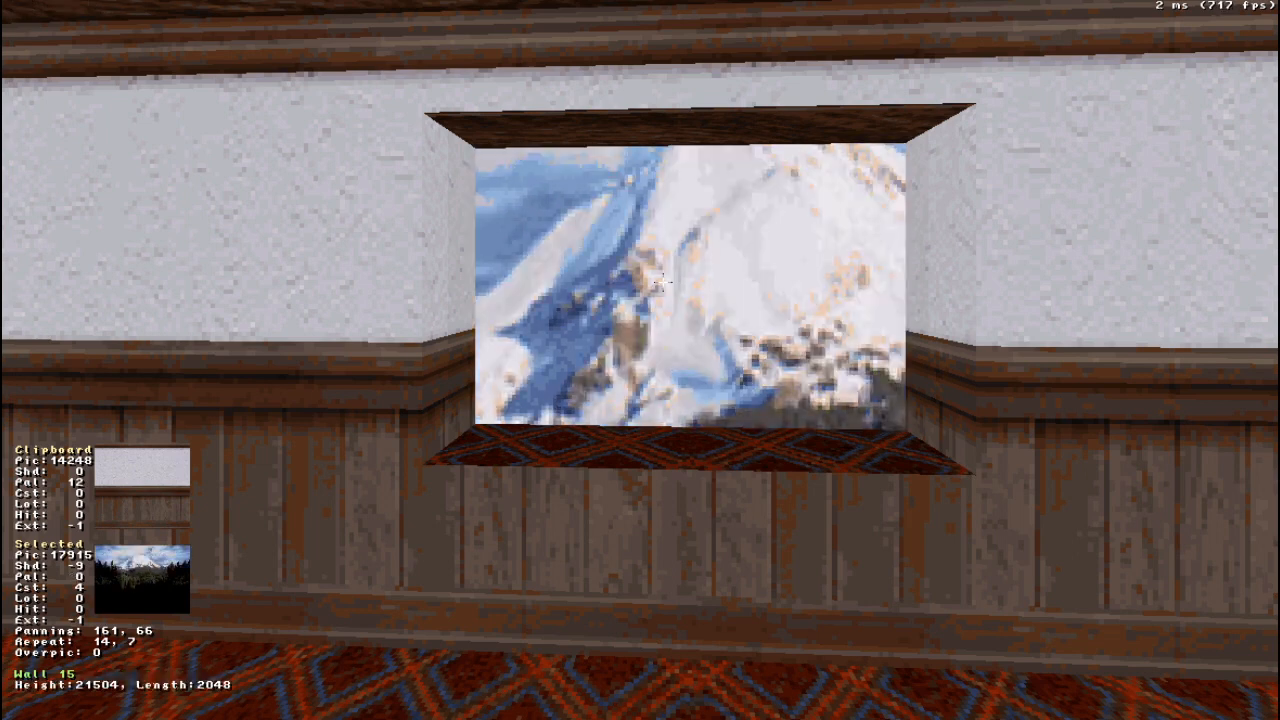
- Scale the back wall's mountain texture to a repeat of 25, 12 and pan it to 99, 90
key(KP_6)
key(KP_6)
key(KP_6)
key(KP_6)
key(KP_6)
key(KP_6)
key(KP_6)
key(KP_6)
key(KP_6)
key(KP_6)
key(KP_6)
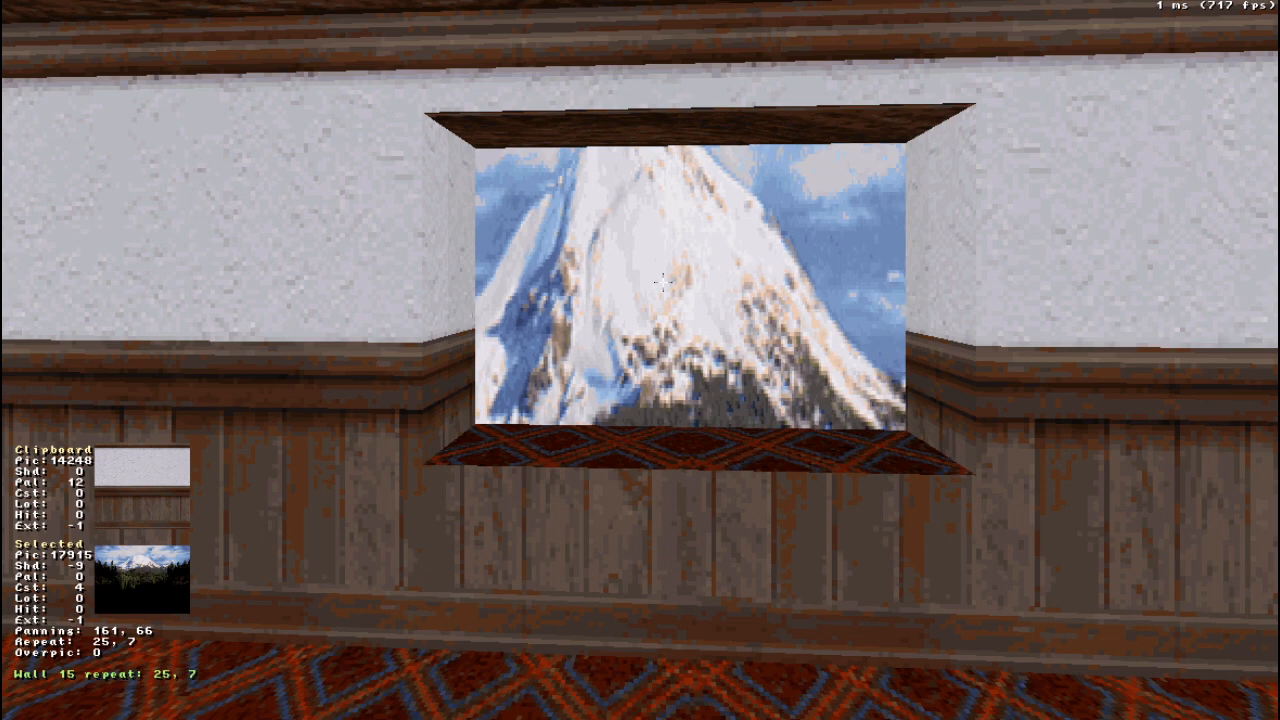
key(KP_2)
key(KP_2)
key(KP_2)
key(KP_2)
key(KP_2)
key(KP_2)
key(KP_2)
key(KP_2)
key(KP_2)
key(KP_2)
key(KP_2)
key(KP_2)
key(KP_2)
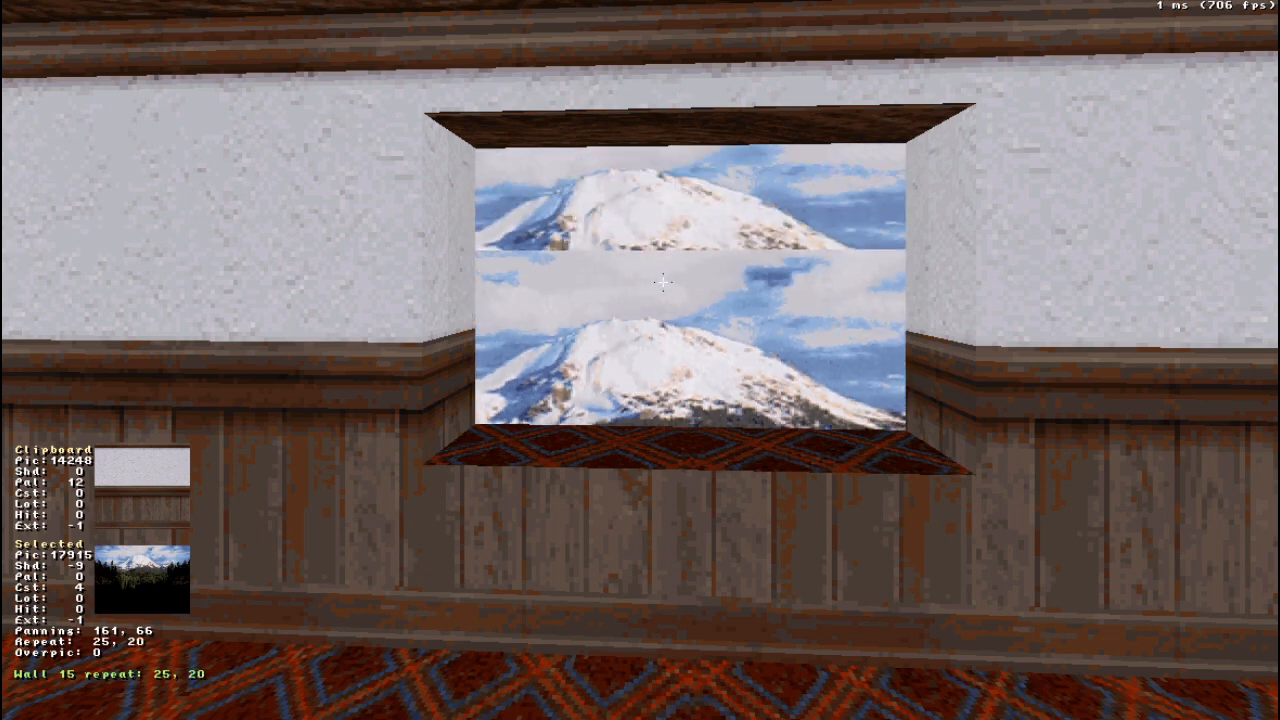
key(KP_8)
key(KP_8)
key(KP_8)
key(KP_8)
key(KP_8)
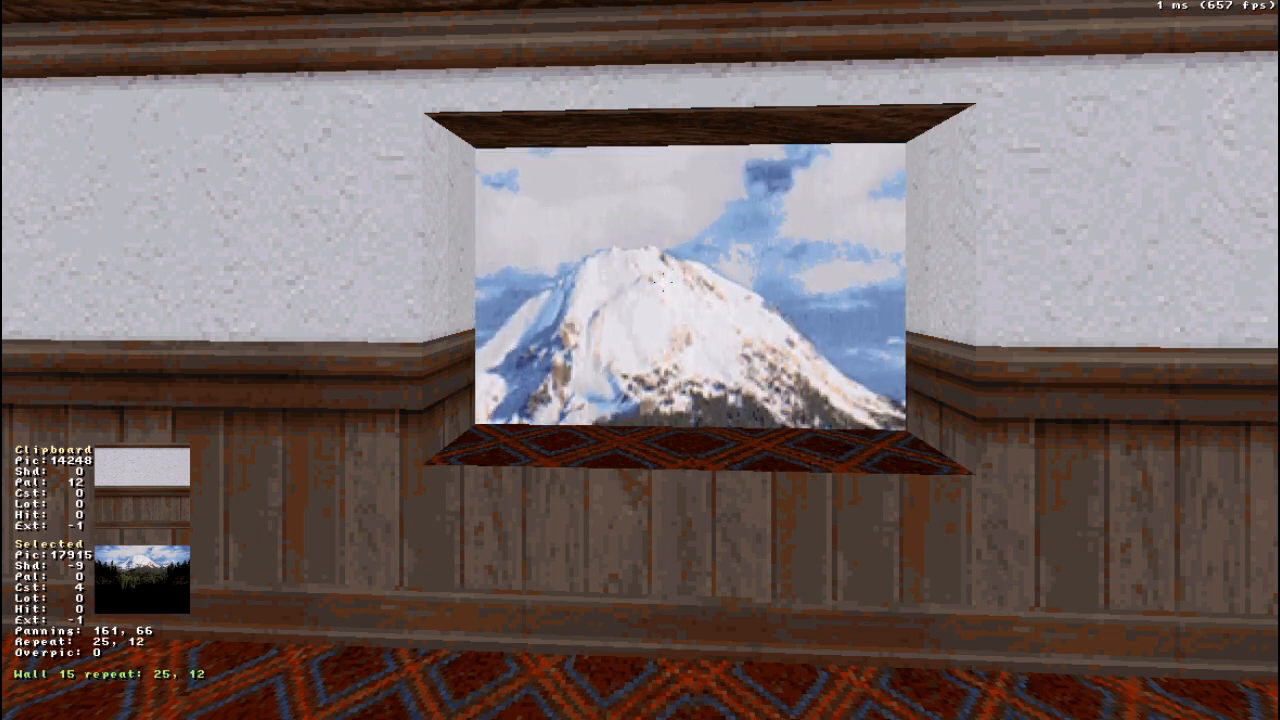
shift+drag(671, 303, 671, 303)
shift+drag(721, 347, 728, 350)
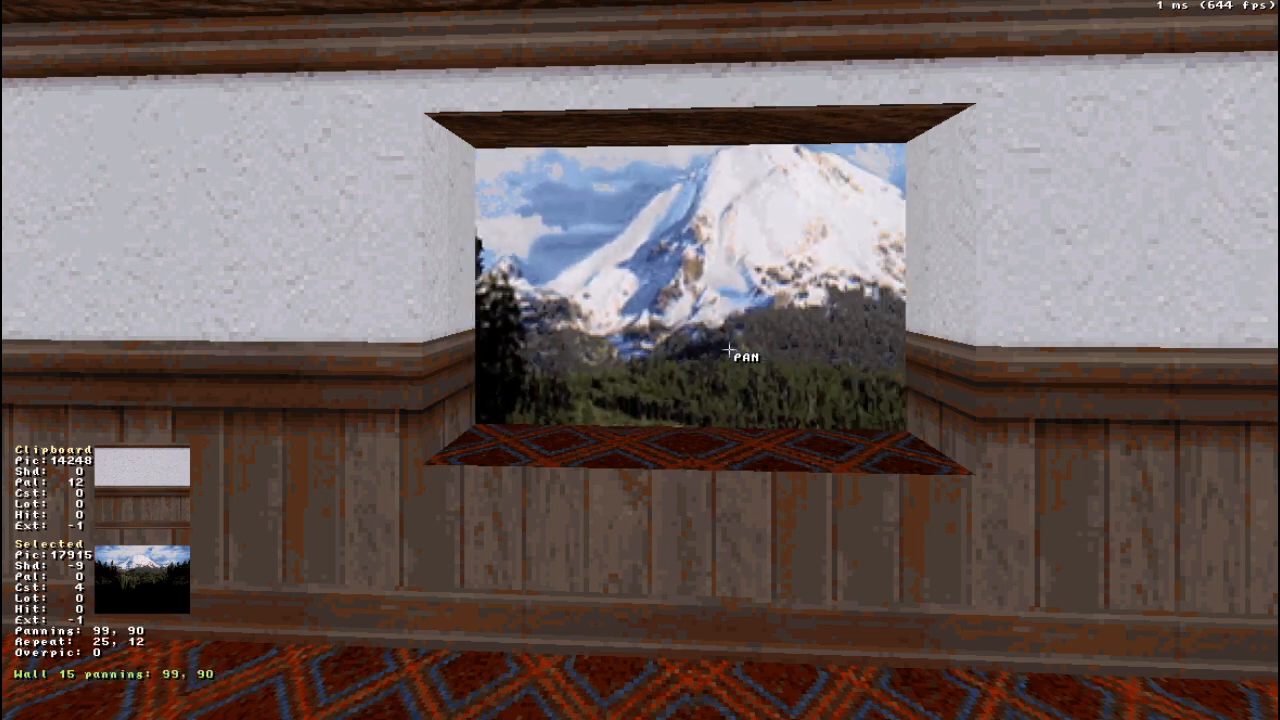
- Cover the alcove's side walls, ceiling and floor with wood tile 17891 to form a window frame
shift+drag(728, 350, 728, 350)
right_drag(729, 350, 729, 350)
drag(729, 350, 731, 351)
right_drag(755, 344, 755, 344)
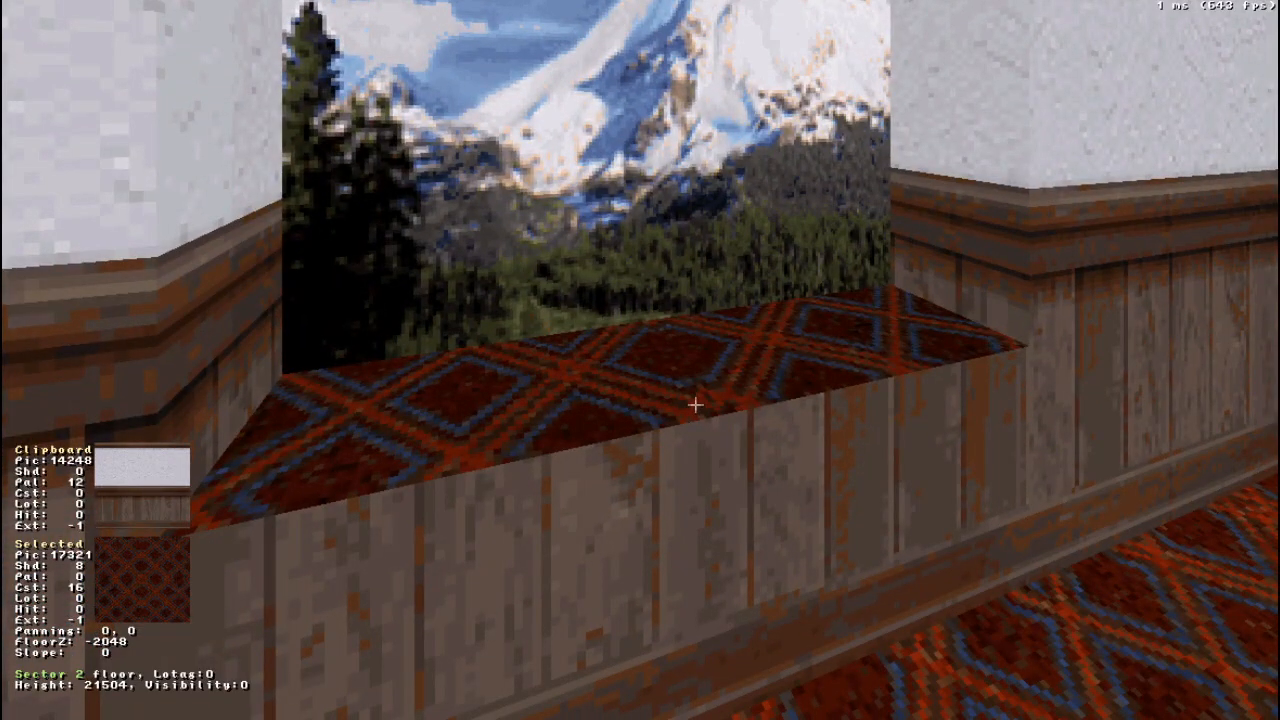
right_drag(698, 393, 698, 393)
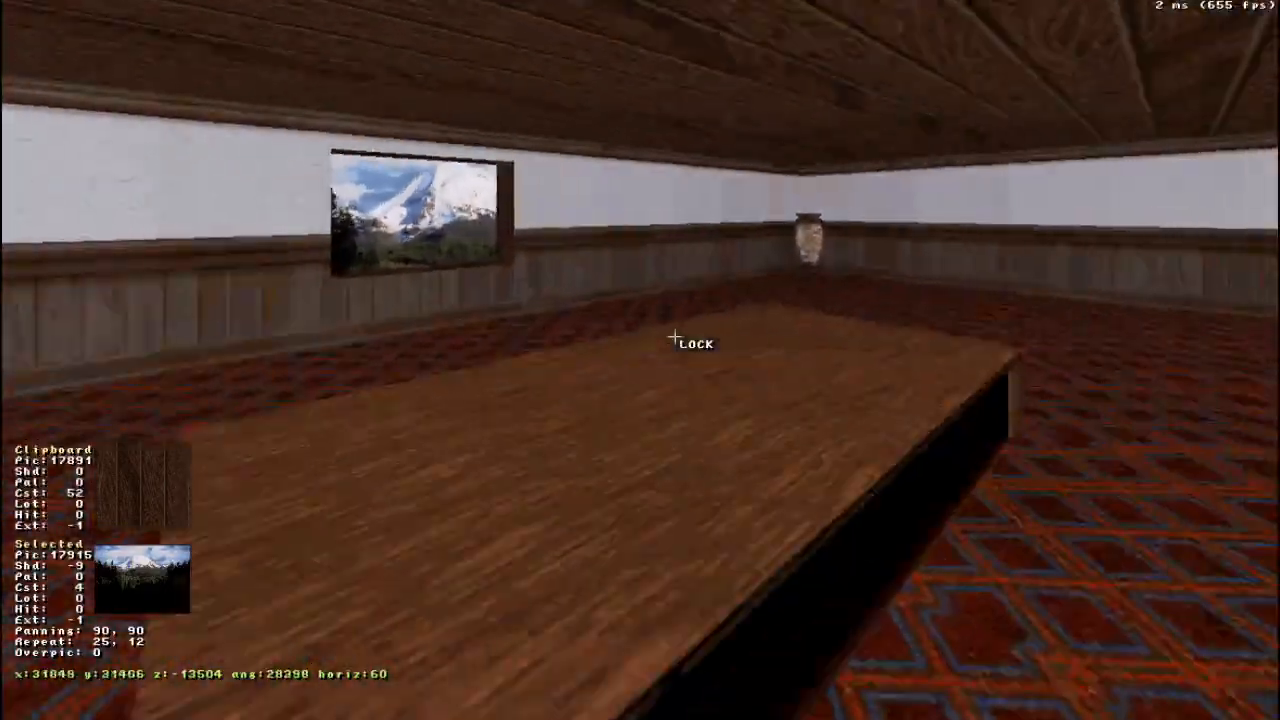
drag(674, 338, 560, 338)
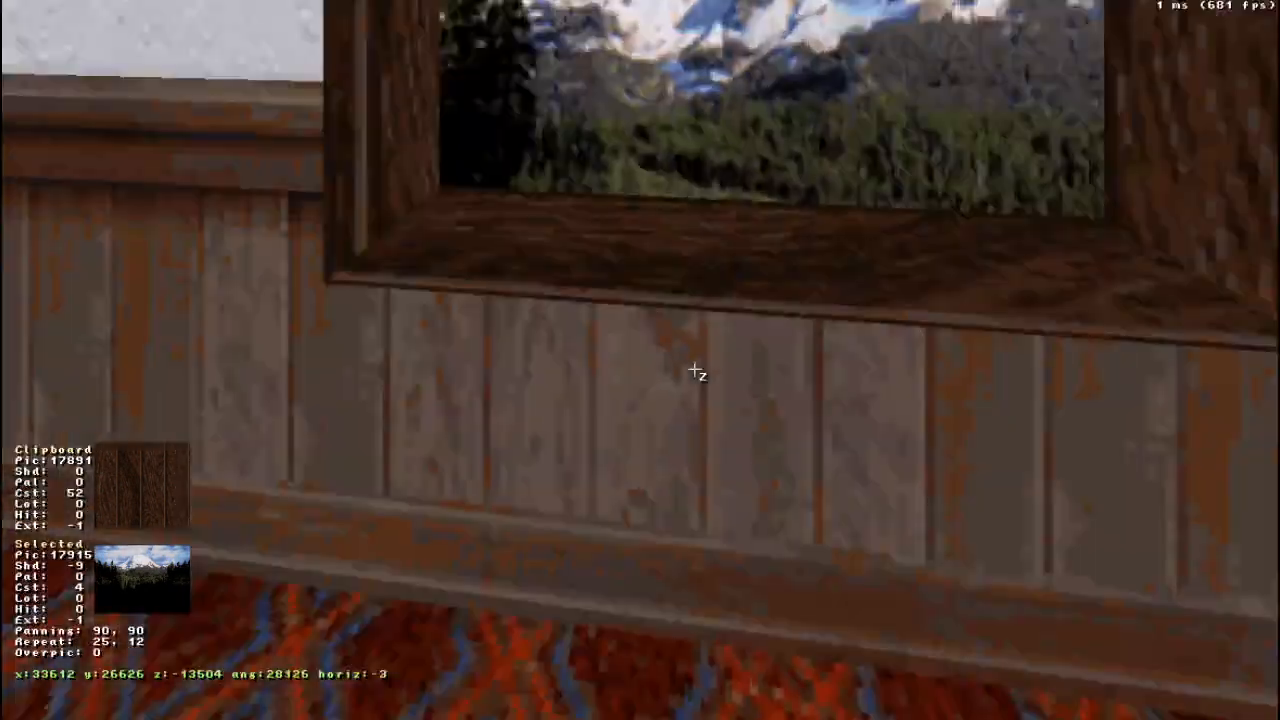
middle_drag(694, 370, 802, 268)
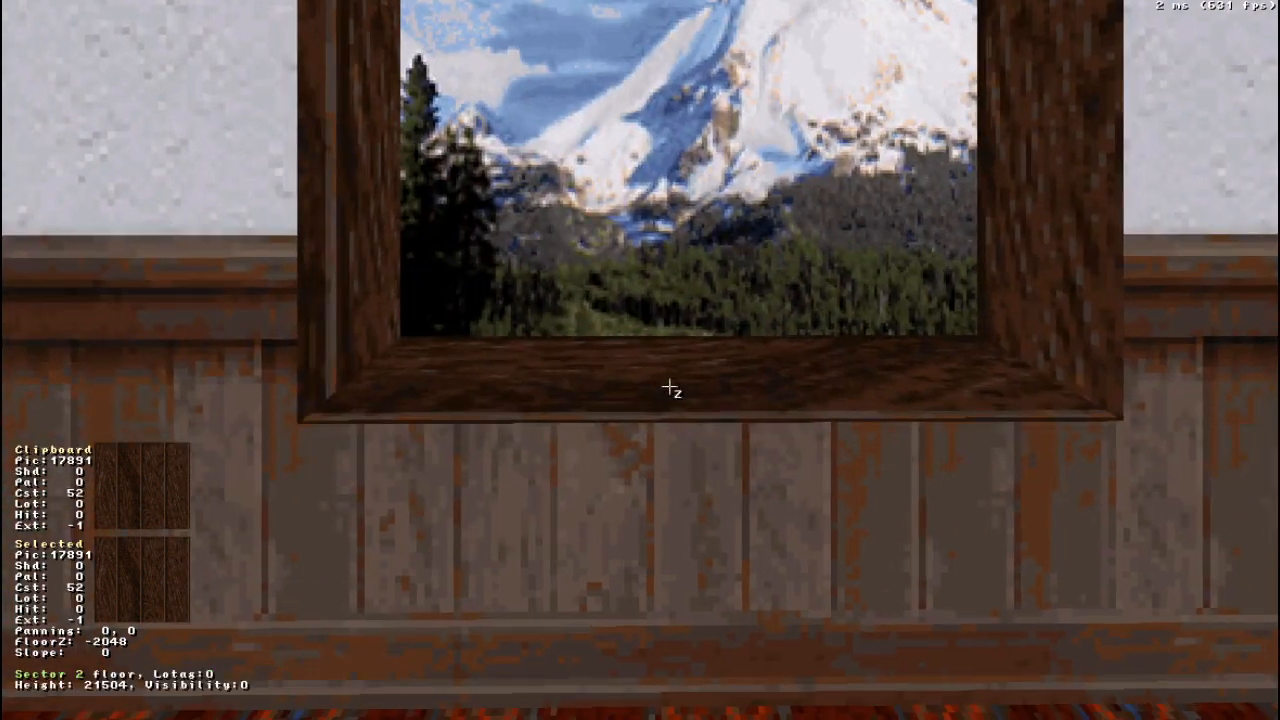
drag(671, 386, 670, 387)
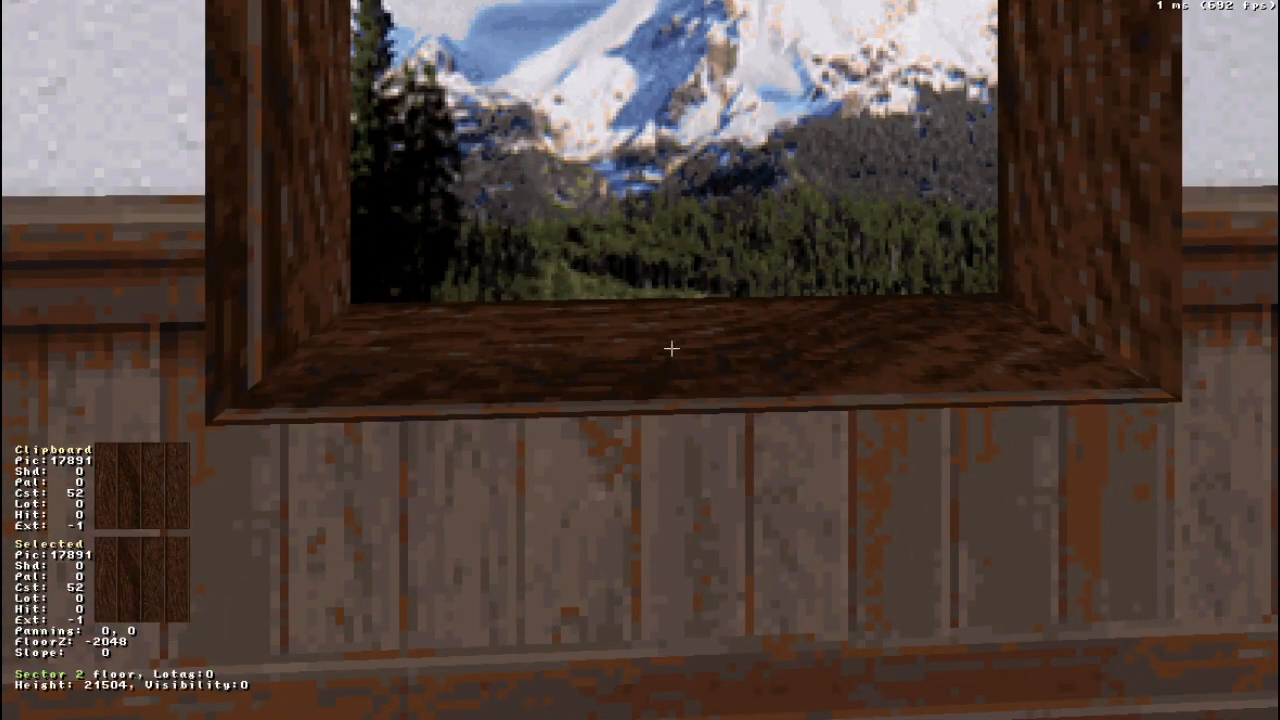
- Insert a sprite in the window alcove and go to tile 22454 in the tile browser for it
key(s)
right_drag(671, 354, 671, 354)
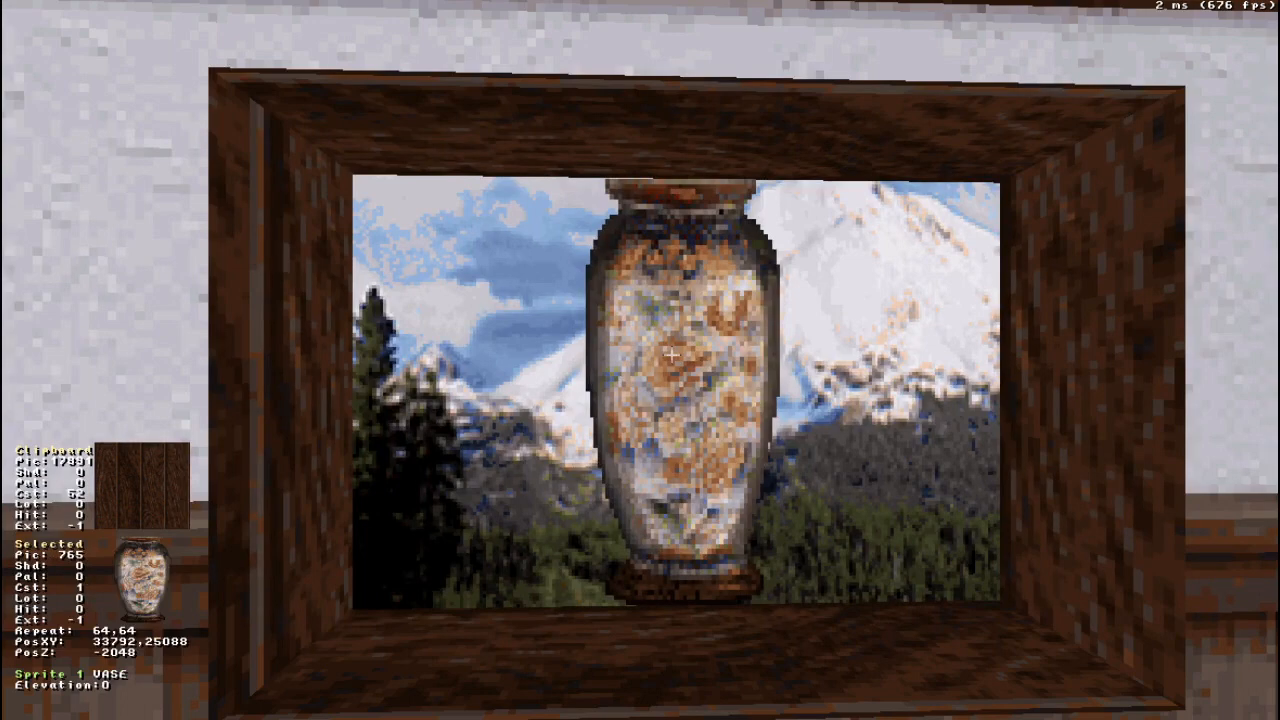
key(v)
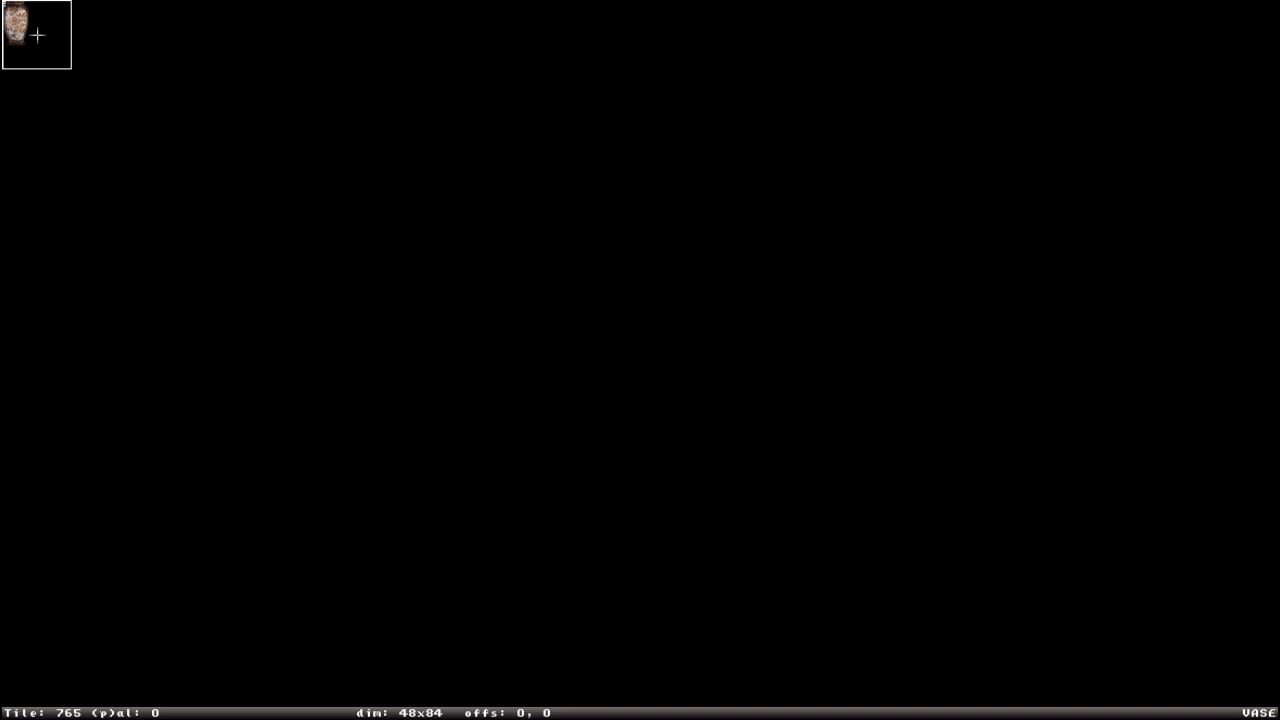
key(g)
text(22454)
key(Return)
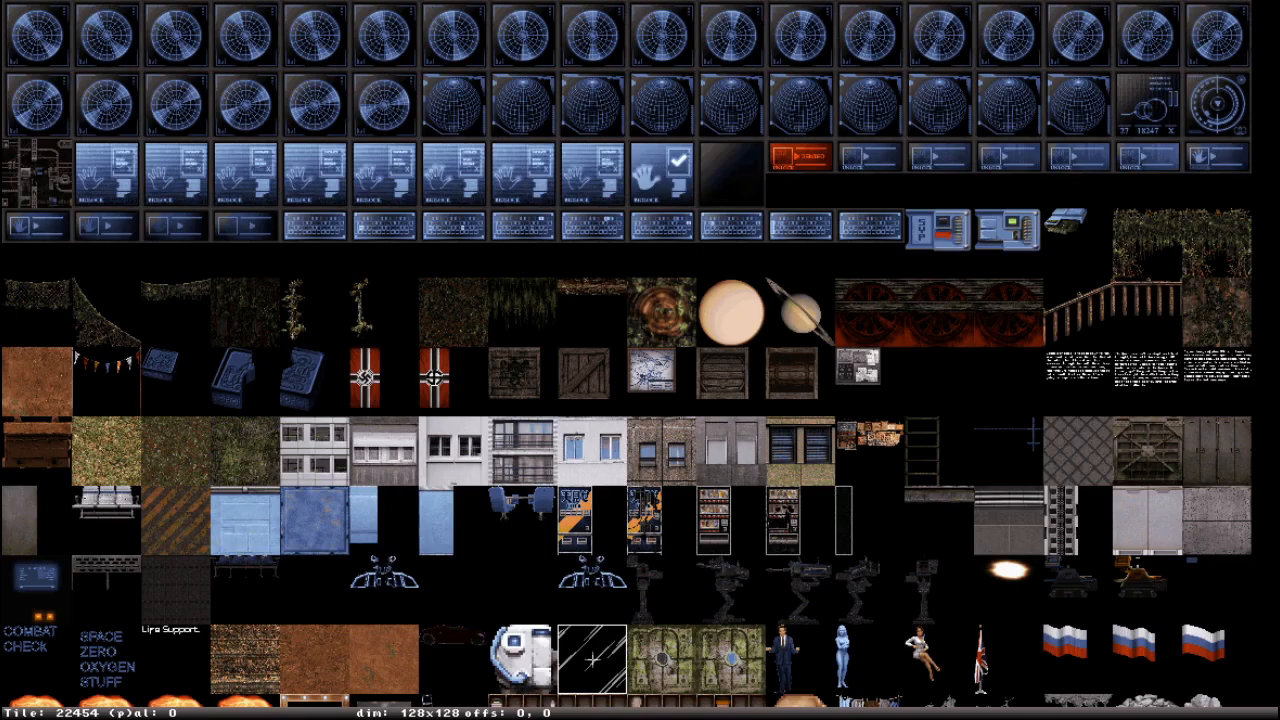
- Look over the tiles neighbouring 22454 and apply glass-streak tile 22454 to the new sprite
key(Left)
key(Right)
key(Right)
key(Up)
key(Left)
key(Left)
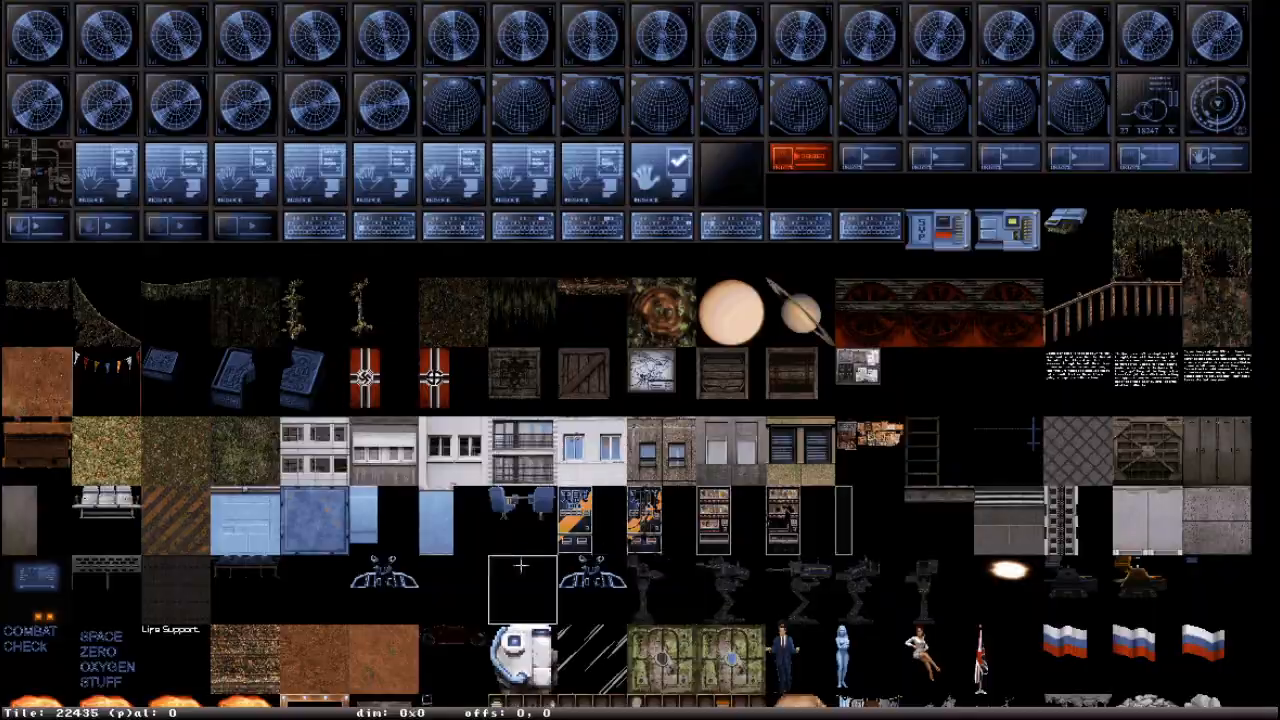
key(Down)
key(Down)
key(Right)
key(Up)
key(Right)
key(Down)
key(Left)
key(Up)
key(Up)
key(Down)
key(Down)
key(Left)
key(Up)
key(Right)
key(Return)
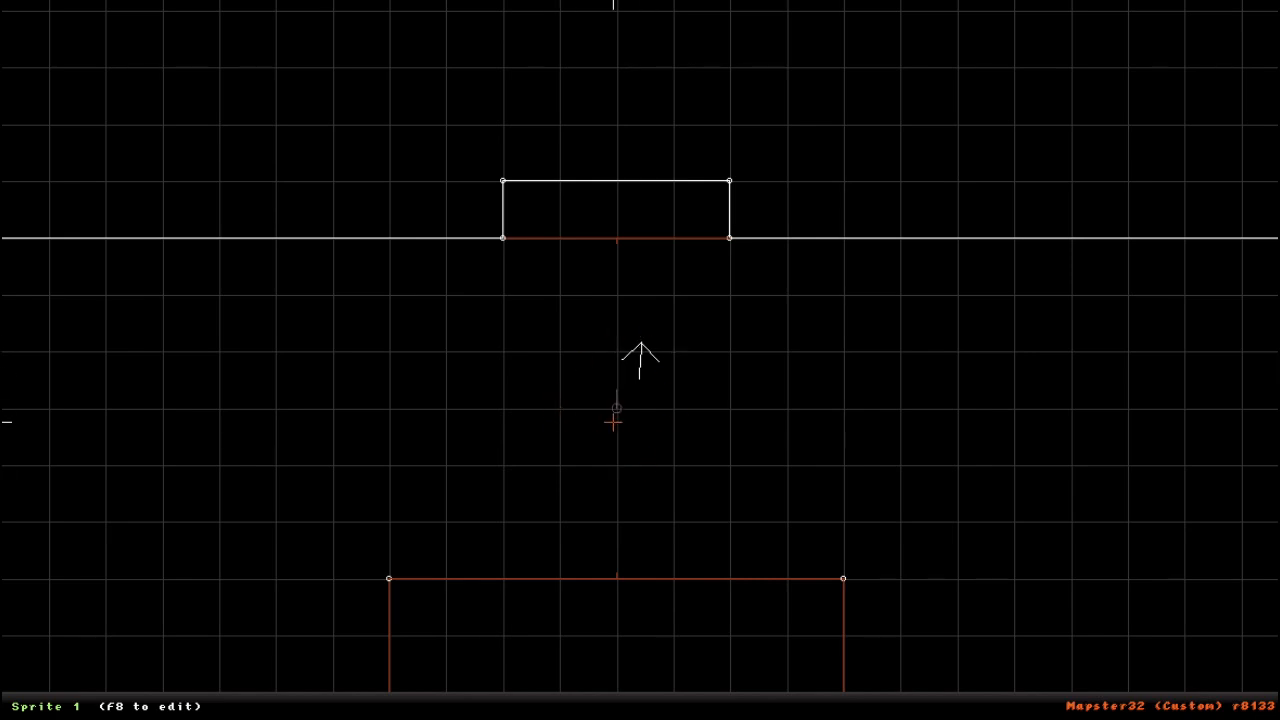
- Move the glass sprite out into the room to 33792, 27136, align it to the wall and turn its blocking on
right_drag(704, 544, 640, 360)
key(KP_Enter)
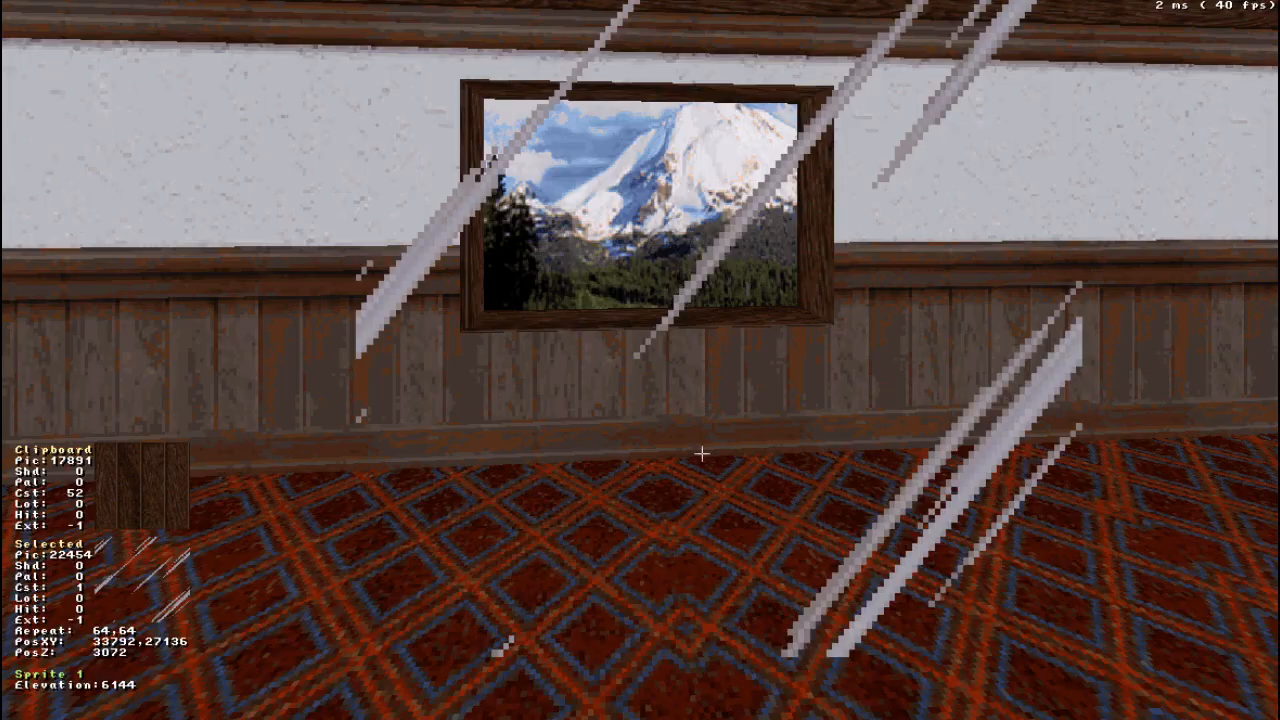
middle_drag(712, 451, 712, 451)
drag(712, 451, 712, 451)
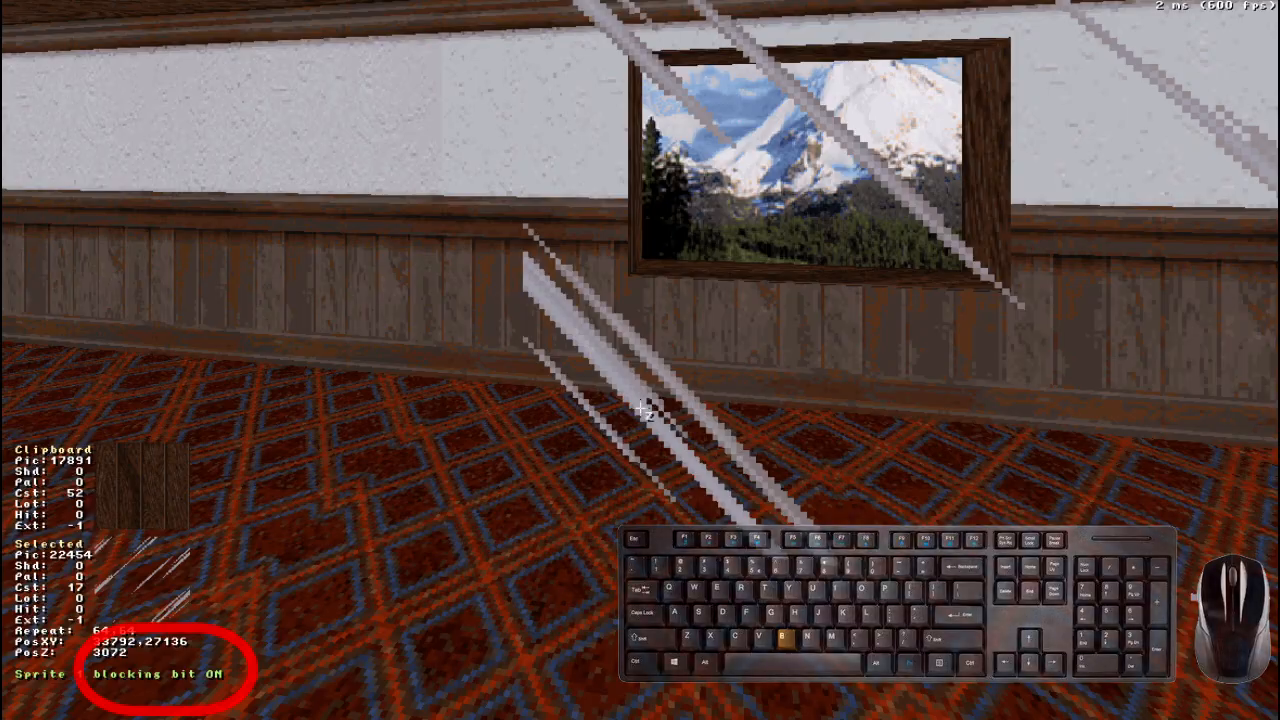
- Examine the wall-aligned glass sprite from several distances in 3D and check its line on the 2D map
key(Up)
key(Down)
drag(449, 459, 449, 459)
key(Down)
key(Up)
drag(488, 381, 489, 384)
key(Down)
key(Up)
key(Down)
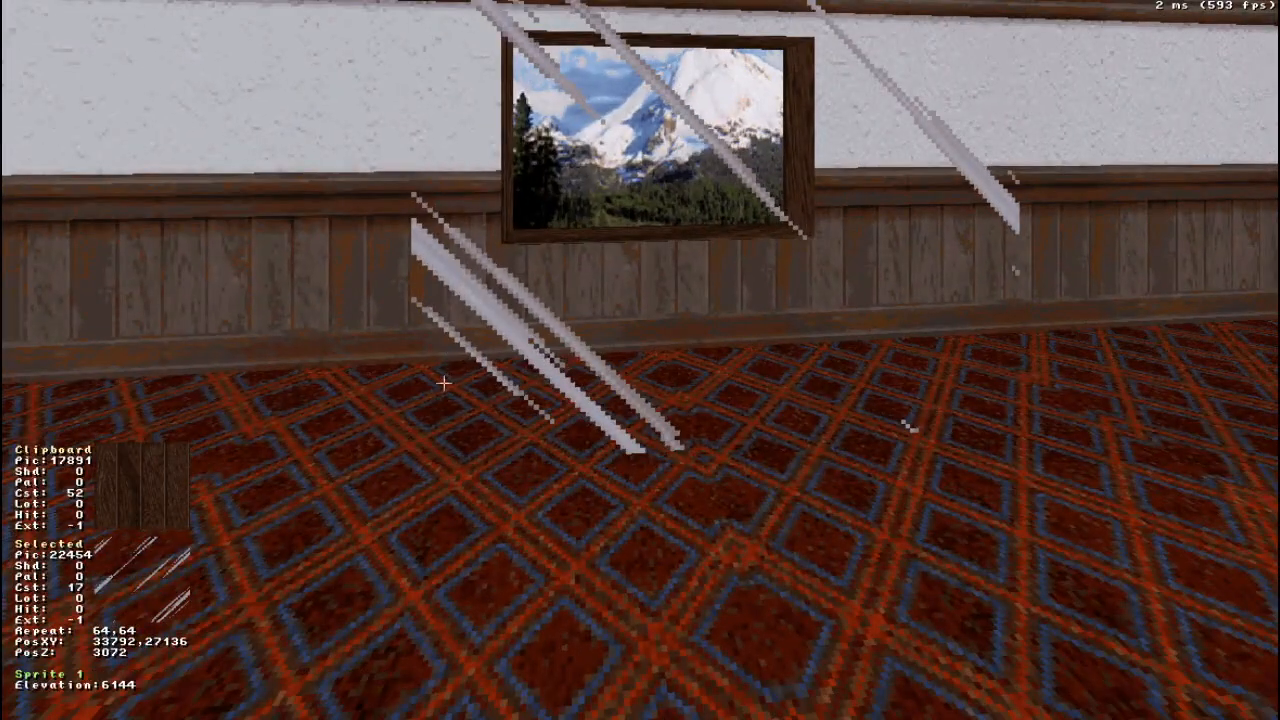
drag(443, 380, 442, 378)
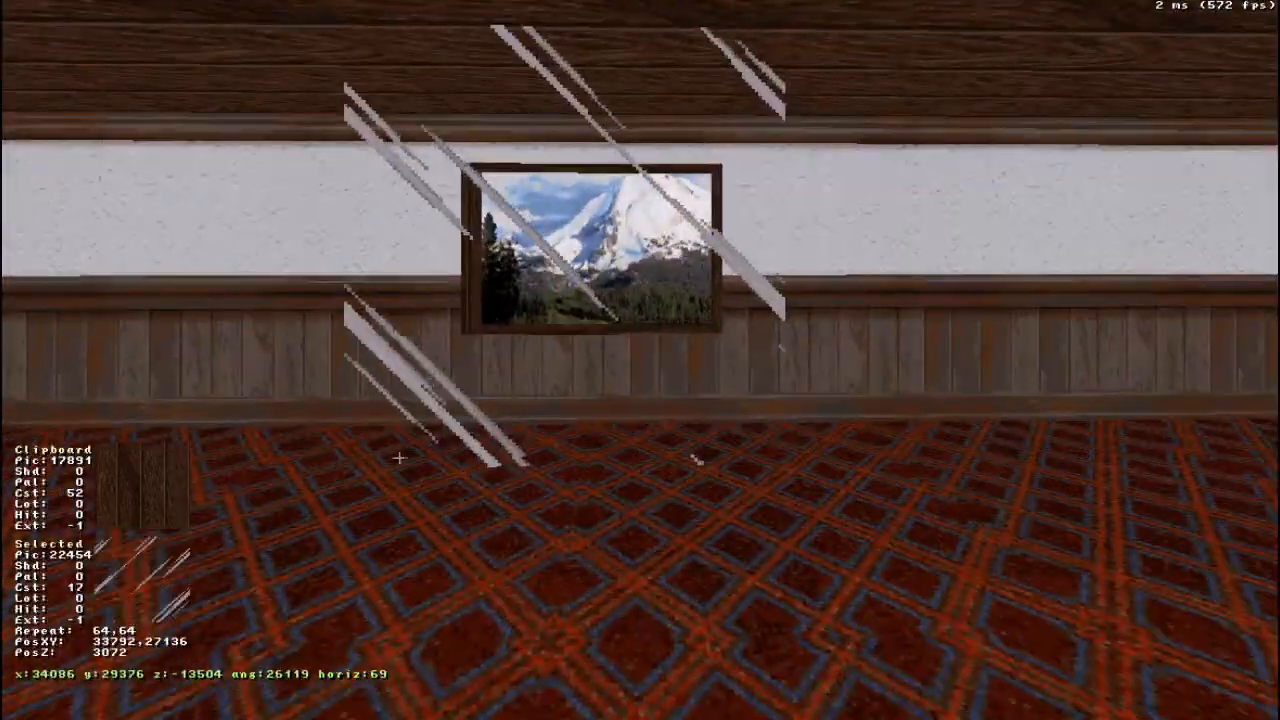
key(KP_Enter)
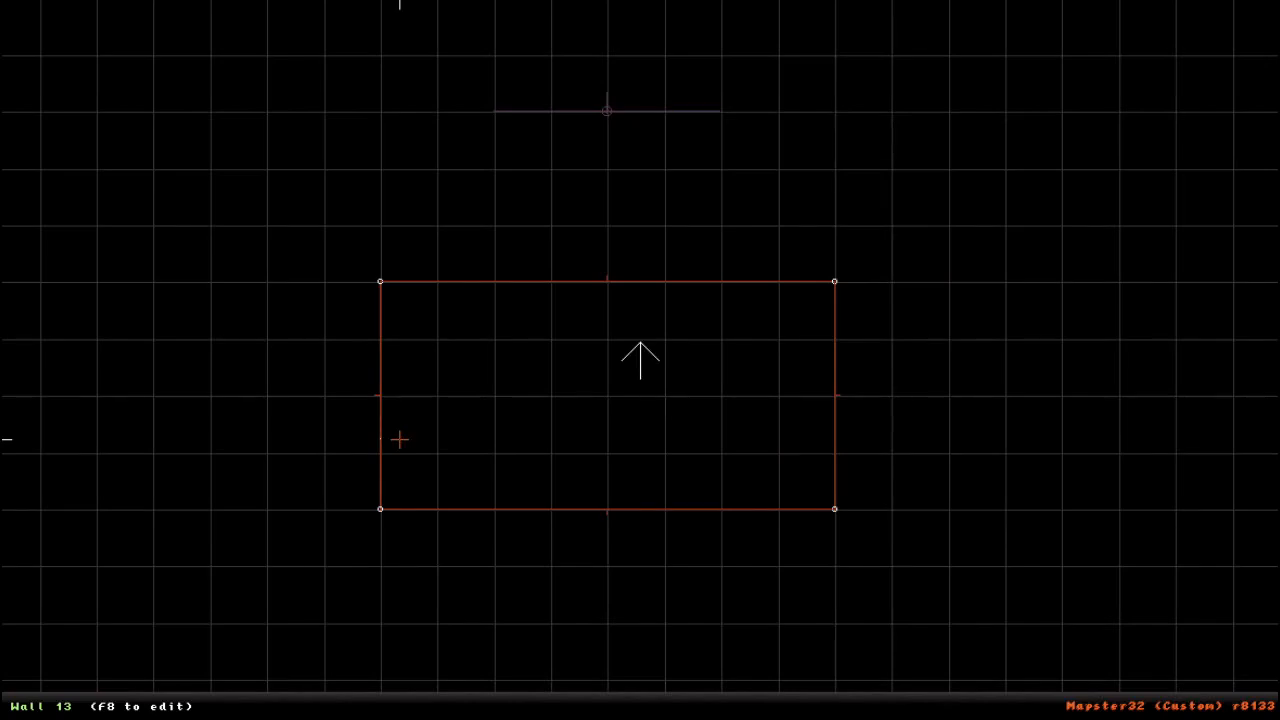
scroll(619, 441, down, 3)
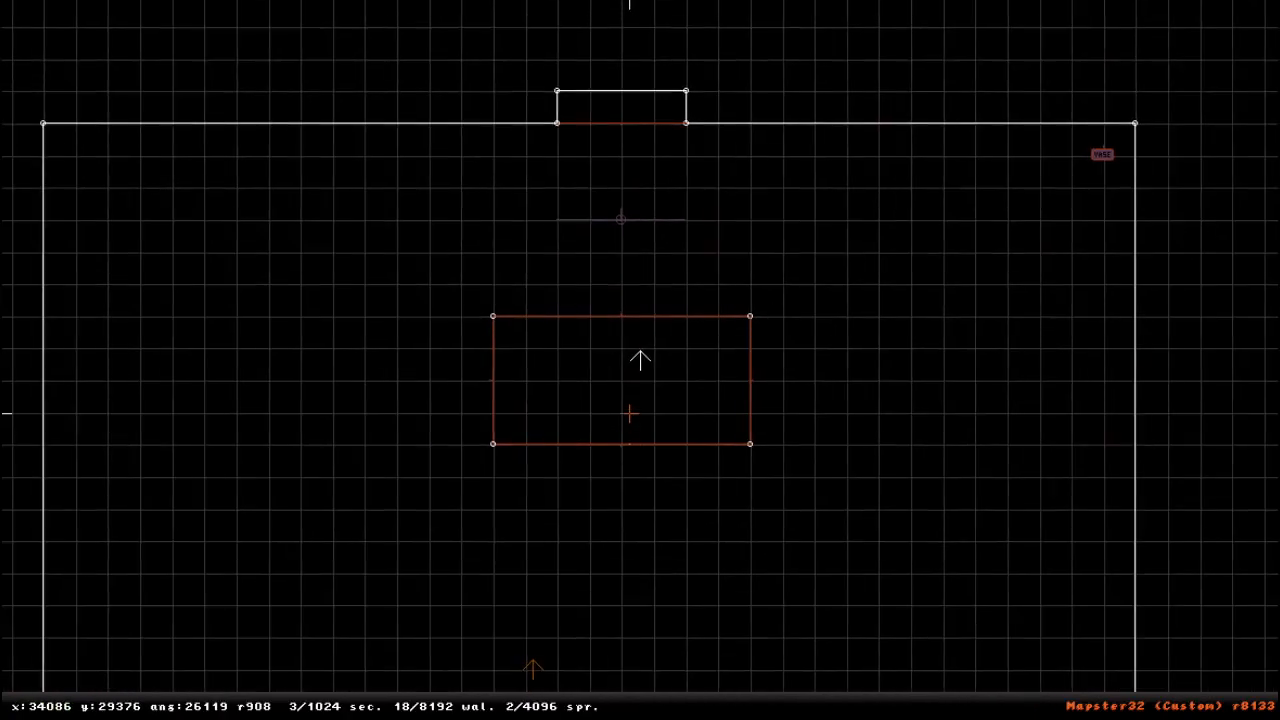
scroll(626, 411, up, 5)
key(Up)
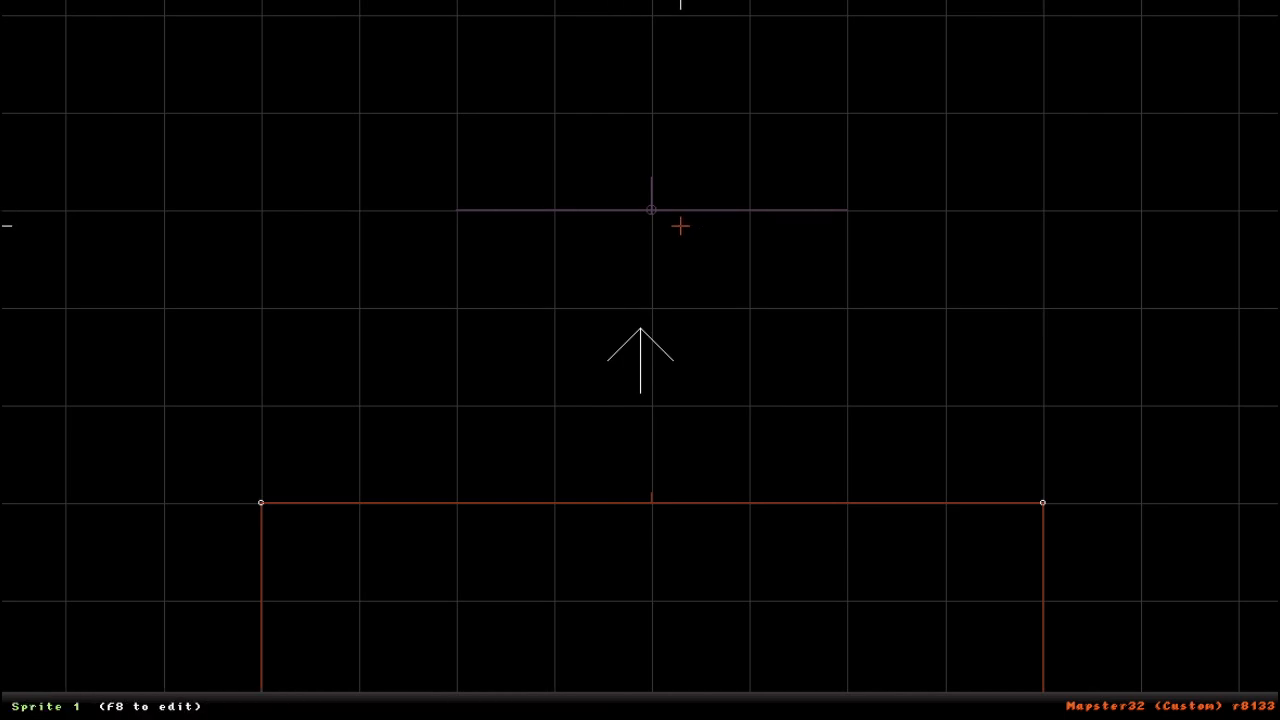
key(KP_Enter)
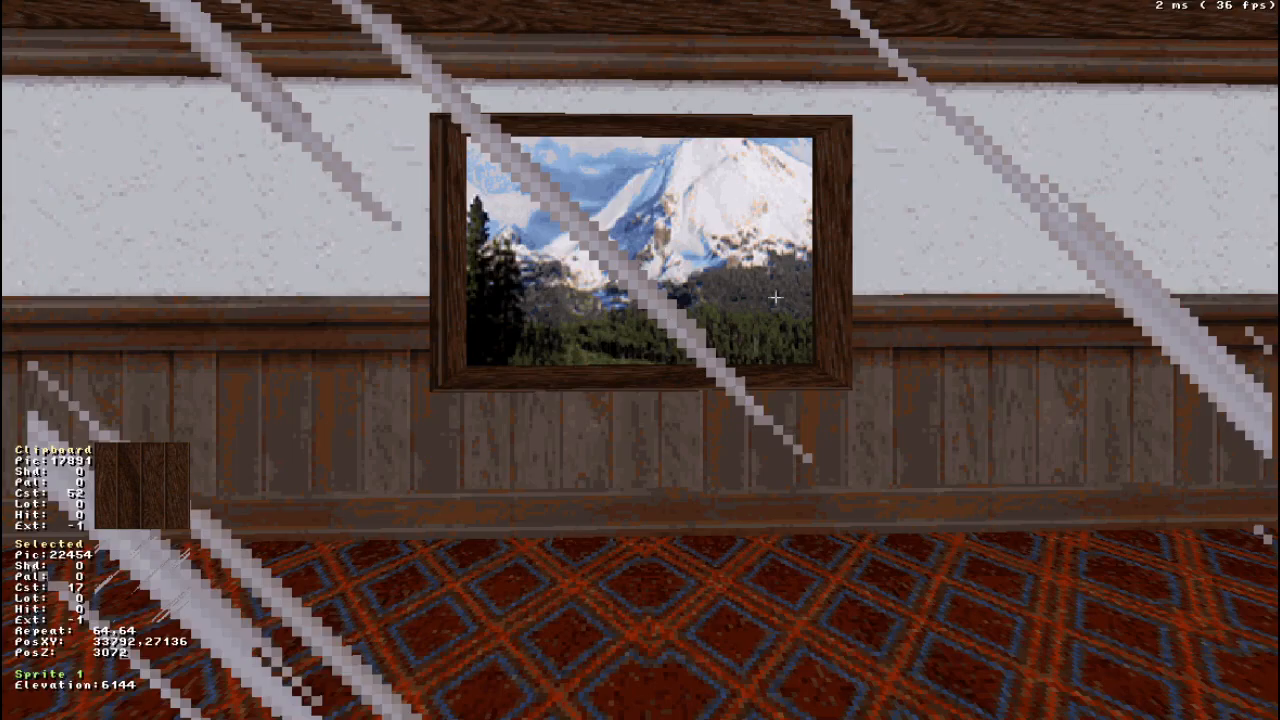
- Resize the glass sprite in the 3D view to a repeat of 57, 44
key(KP_Left)
key(KP_Left)
key(KP_Left)
key(KP_Left)
key(KP_Left)
key(KP_Left)
key(KP_Left)
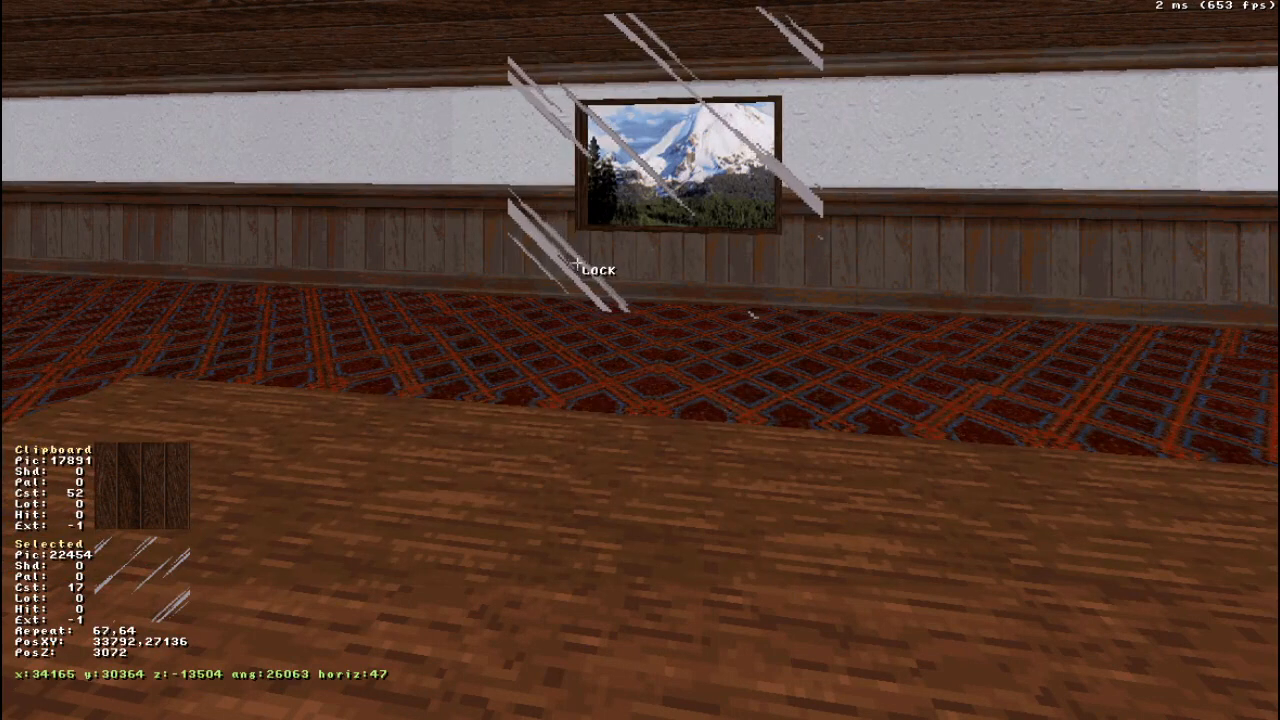
key(KP_Down)
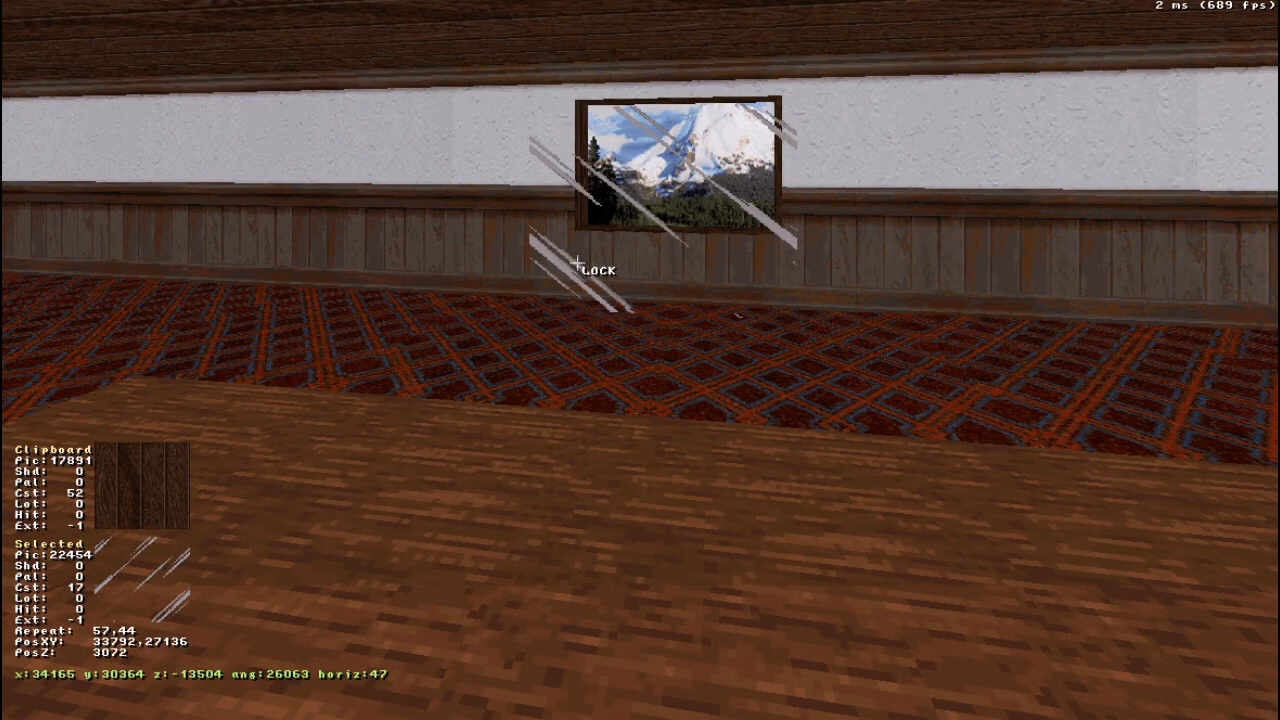
- Widen and narrow the glass sprite on the 2D map, ending at a repeat of 98, 63
key(KP_Enter)
scroll(520, 235, down, 5)
right_click(543, 113)
scroll(716, 386, up, 5)
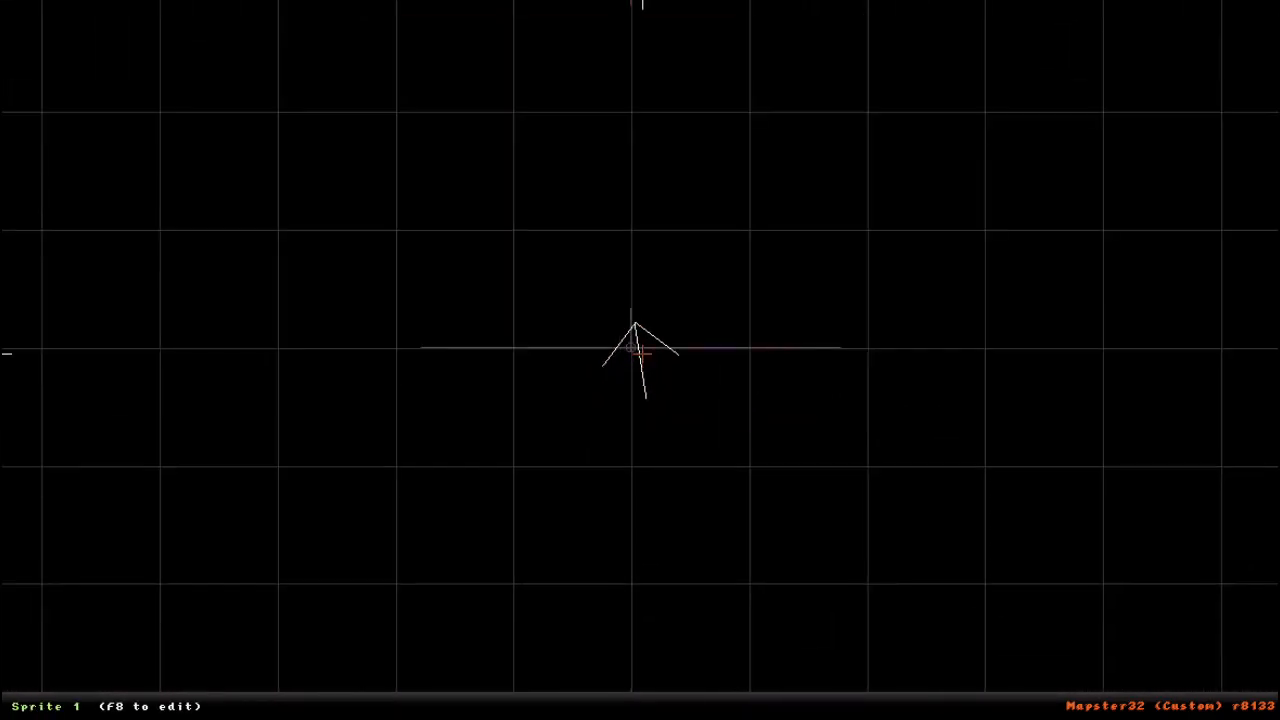
key(KP_Right)
key(KP_Right)
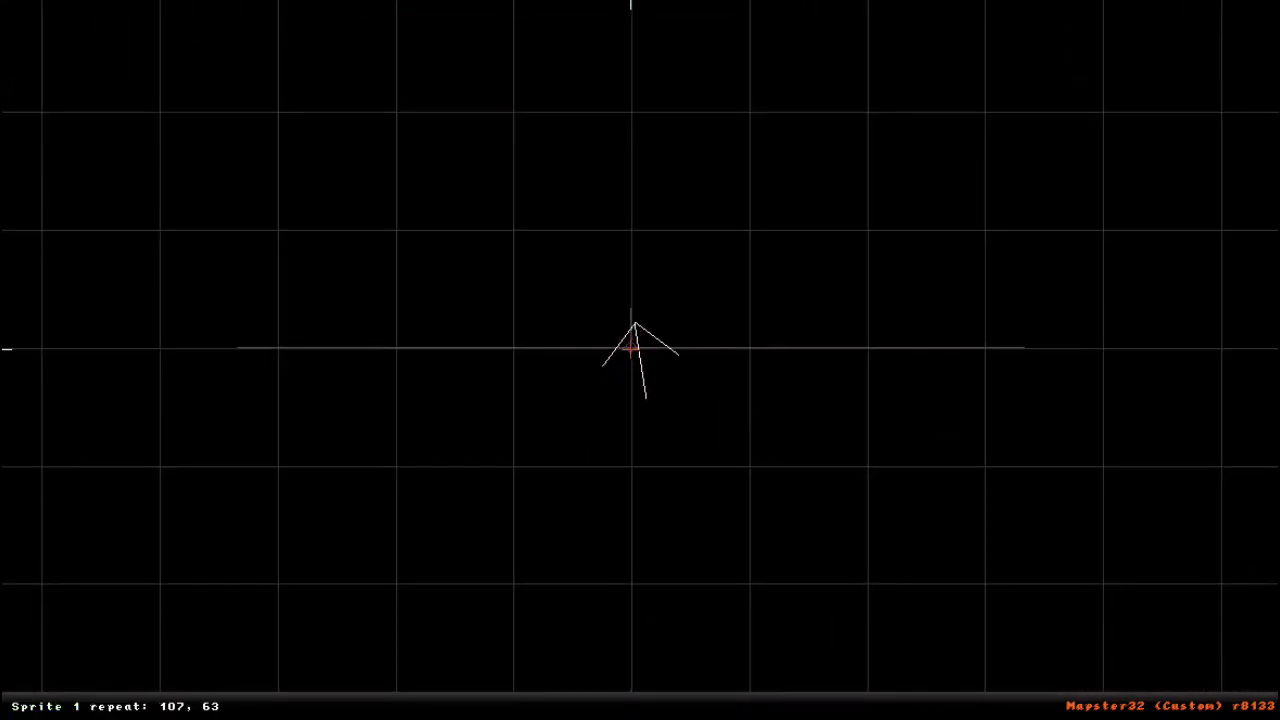
key(KP_Left)
key(KP_Left)
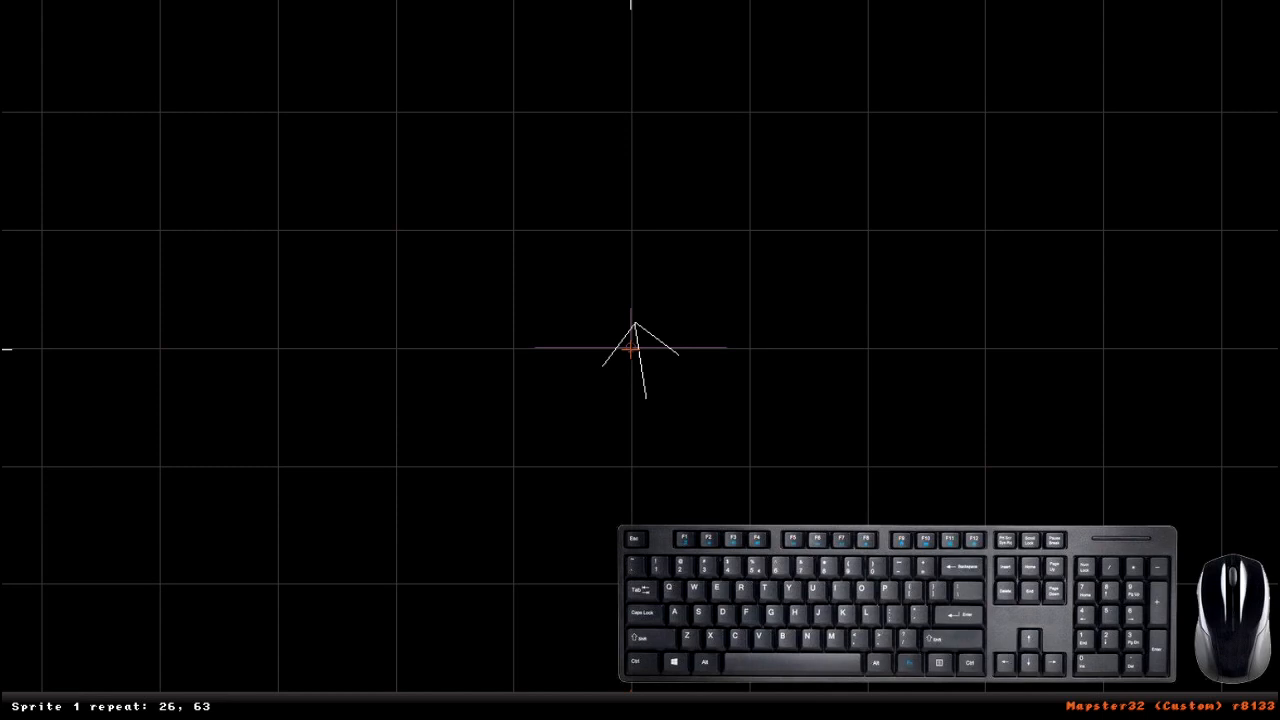
key(KP_Right)
key(KP_Left)
key(KP_Right)
key(KP_Left)
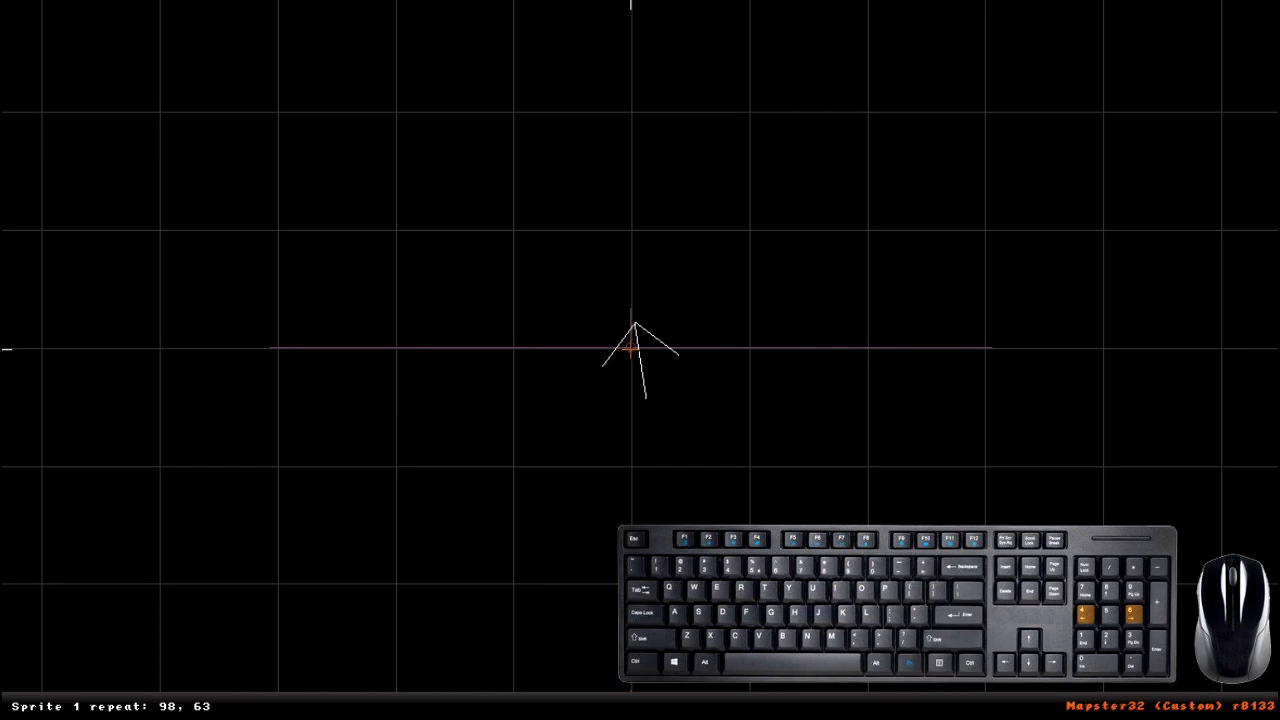
- Move the glass sprite in front of the alcove opening and narrow it to a repeat of 64, 63 to match the alcove's width
right_drag(670, 512, 640, 360)
drag(629, 391, 622, 178)
key(KP_4)
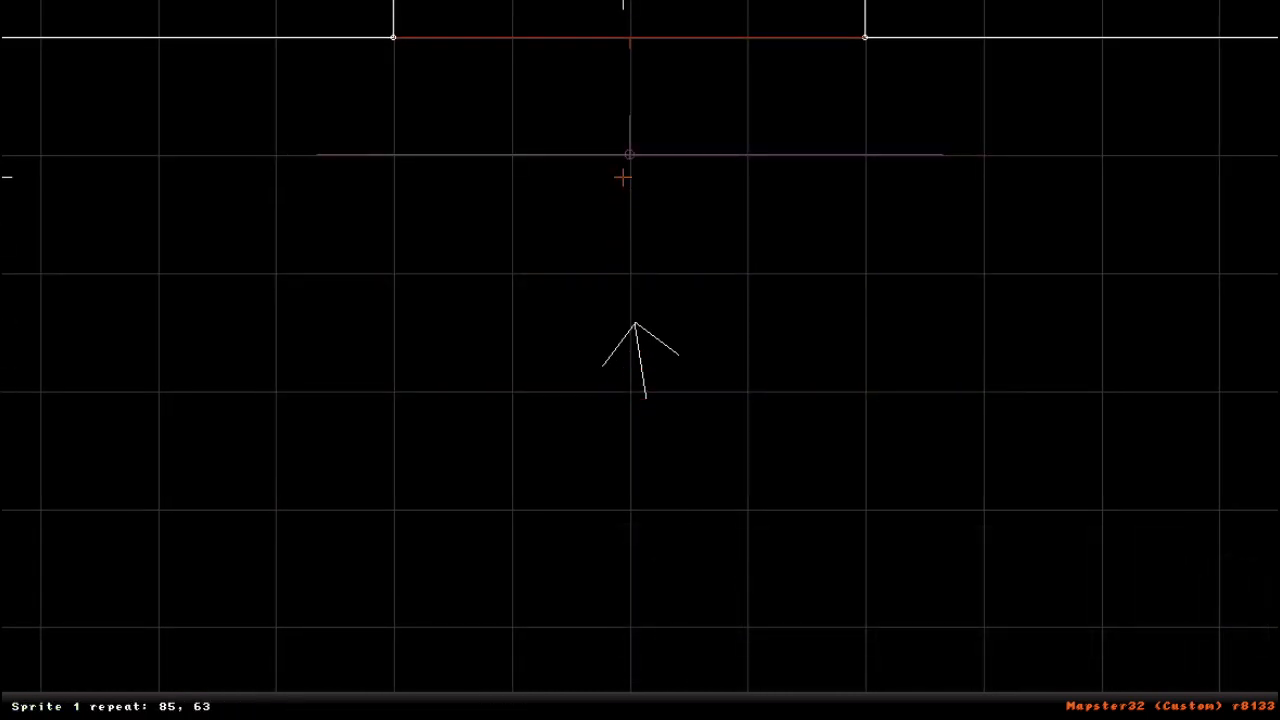
key(KP_4)
key(KP_4)
key(KP_4)
key(KP_4)
key(KP_4)
key(KP_4)
key(KP_4)
key(KP_4)
key(KP_4)
key(KP_4)
key(KP_4)
key(KP_4)
key(KP_4)
key(KP_4)
key(KP_4)
key(KP_4)
key(KP_4)
key(KP_4)
key(KP_4)
key(KP_4)
key(KP_4)
drag(633, 158, 652, 24)
right_drag(652, 24, 640, 361)
drag(603, 311, 597, 486)
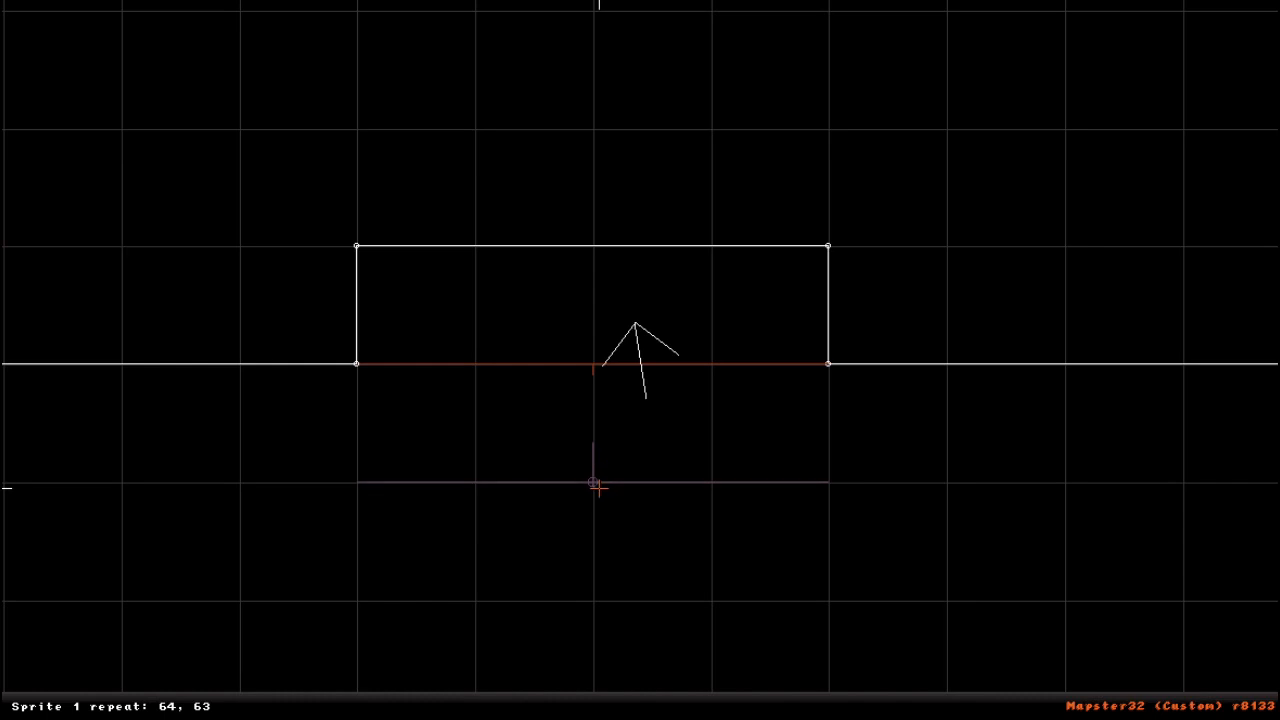
- Refine the 2D grid, move the glass sprite to the alcove's mid-depth at 33792, 25344 and lower it to Z 8704
key(g)
drag(590, 483, 600, 316)
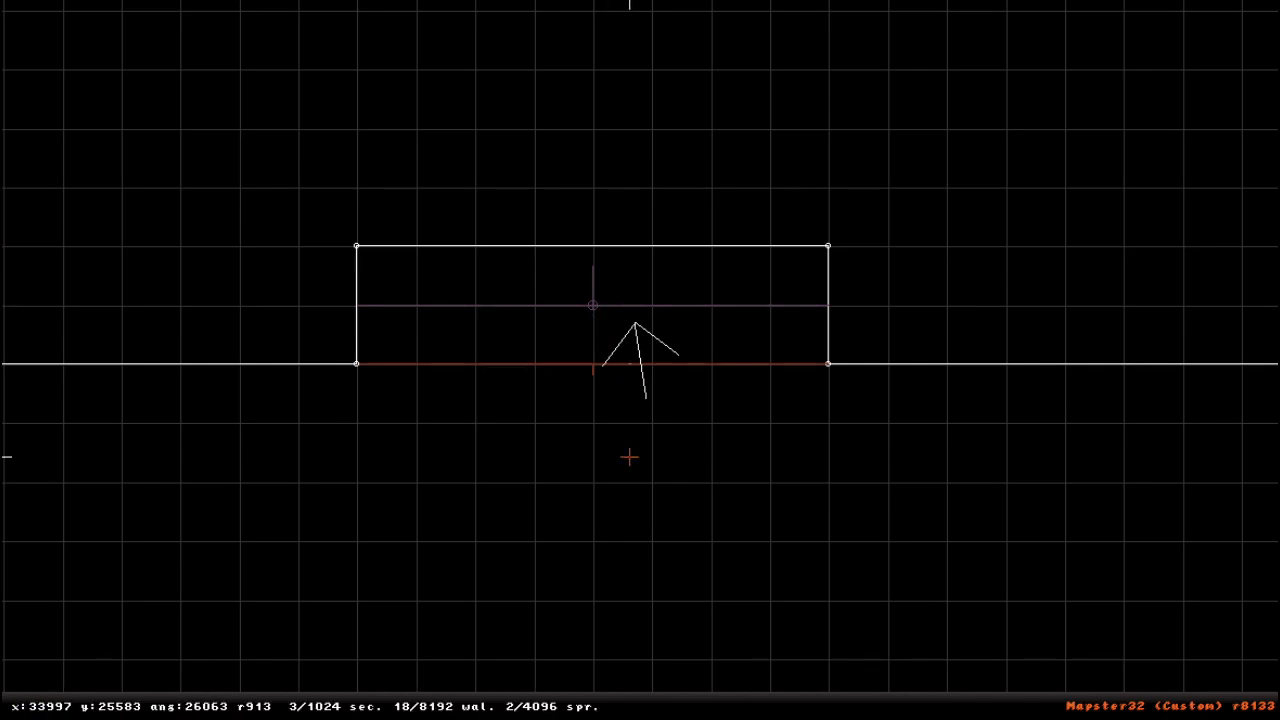
key(KP_Enter)
drag(629, 467, 631, 457)
right_drag(631, 457, 639, 399)
drag(643, 333, 643, 333)
- Adjust the glass sprite's height to fit the window frame, ending at a repeat of 64, 69
key(KP_2)
key(KP_2)
key(KP_2)
key(KP_2)
key(KP_2)
key(KP_2)
key(KP_2)
key(KP_2)
key(KP_2)
key(KP_2)
key(KP_2)
key(KP_2)
key(KP_2)
key(KP_2)
key(KP_8)
key(KP_8)
key(KP_8)
key(KP_8)
key(KP_8)
key(KP_8)
key(KP_8)
key(KP_8)
key(KP_8)
key(KP_8)
key(KP_8)
key(KP_8)
key(KP_8)
key(KP_8)
key(KP_8)
key(KP_8)
key(KP_8)
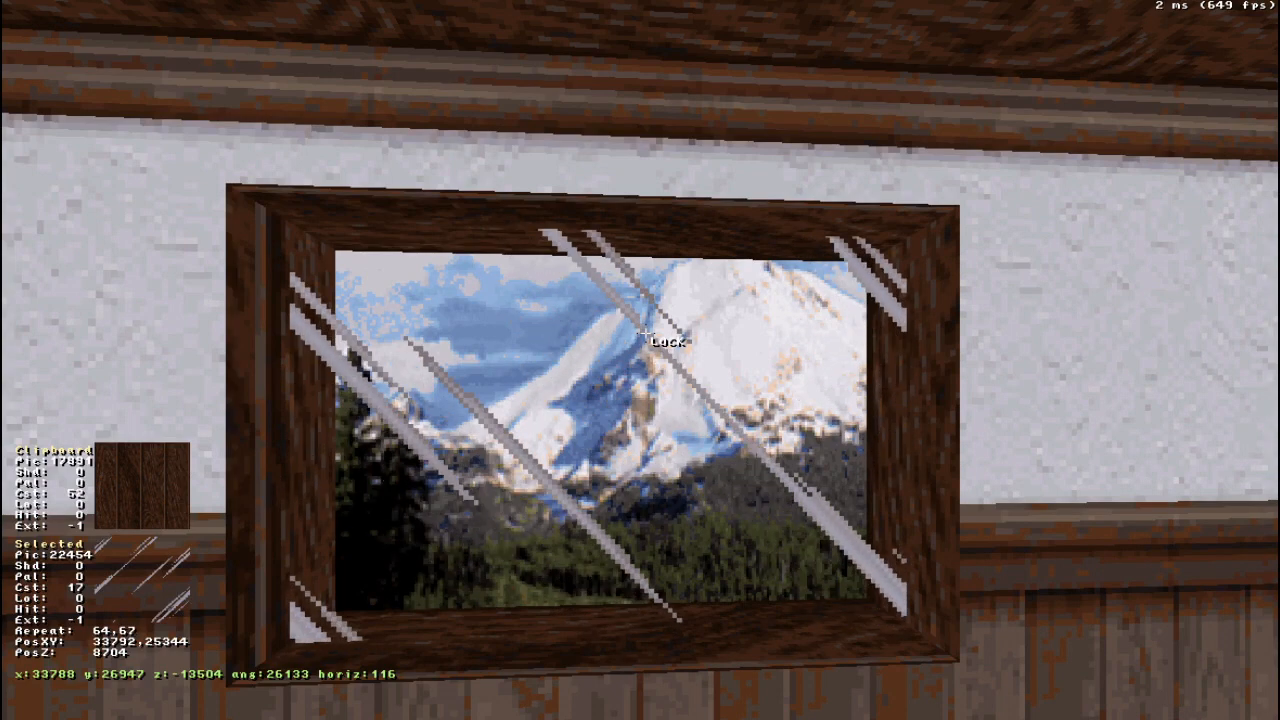
key(KP_2)
key(KP_2)
key(KP_2)
key(KP_2)
key(KP_2)
key(KP_2)
key(KP_2)
key(KP_2)
key(KP_2)
key(KP_2)
key(KP_2)
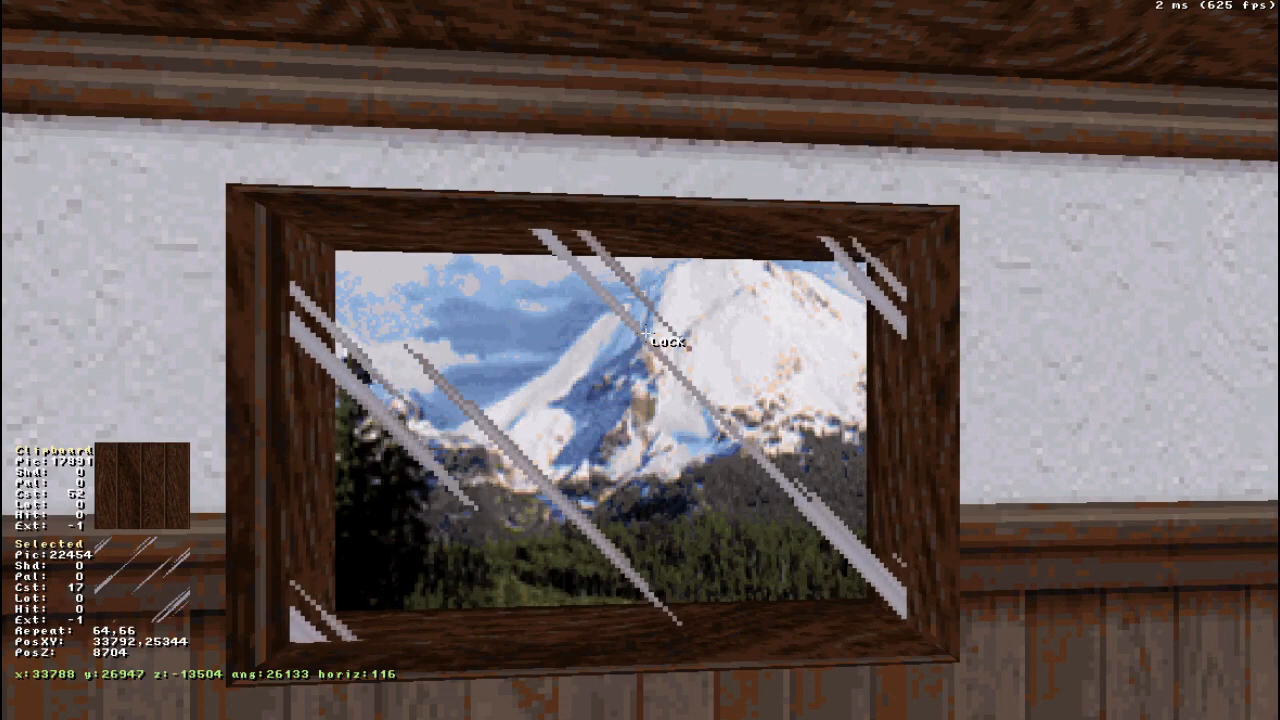
key(KP_8)
key(KP_8)
key(KP_8)
key(KP_8)
key(KP_8)
key(KP_8)
key(KP_8)
key(KP_8)
key(KP_8)
key(KP_8)
key(KP_8)
key(KP_8)
key(KP_8)
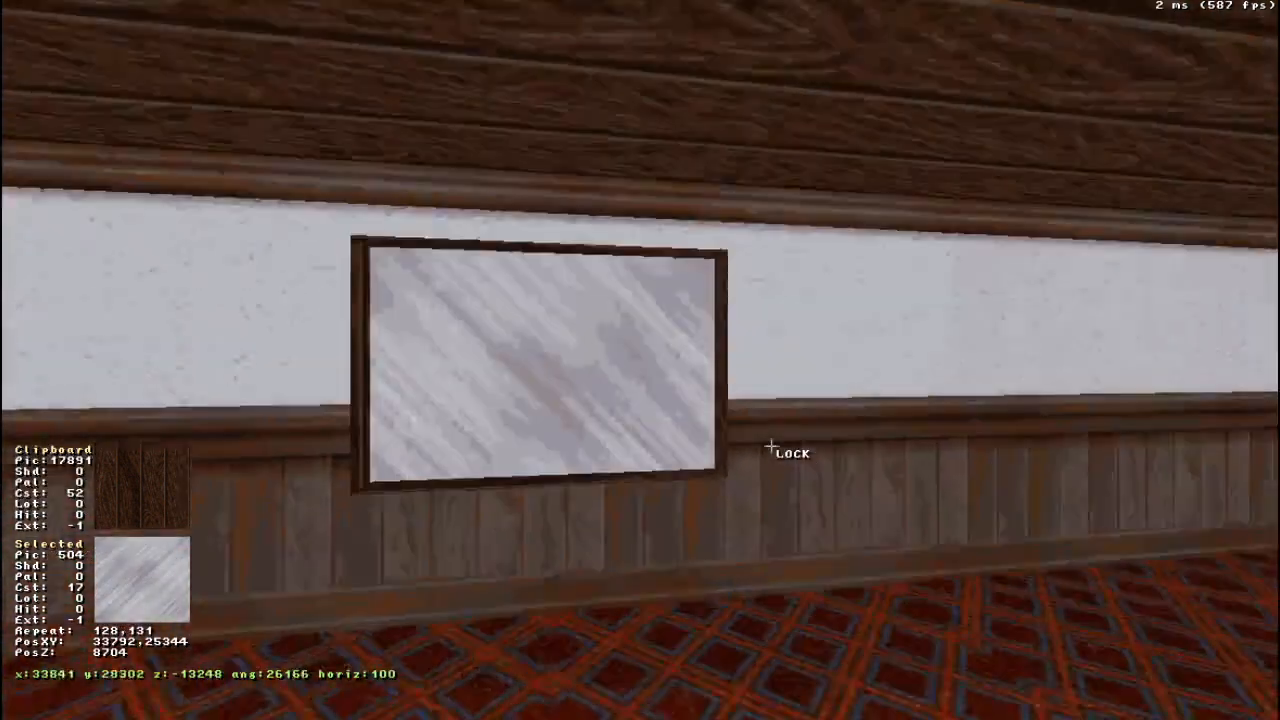
- Change the window sprite to glass tile 504 (GLASS2) and size it to a repeat of 128, 131
key(Up)
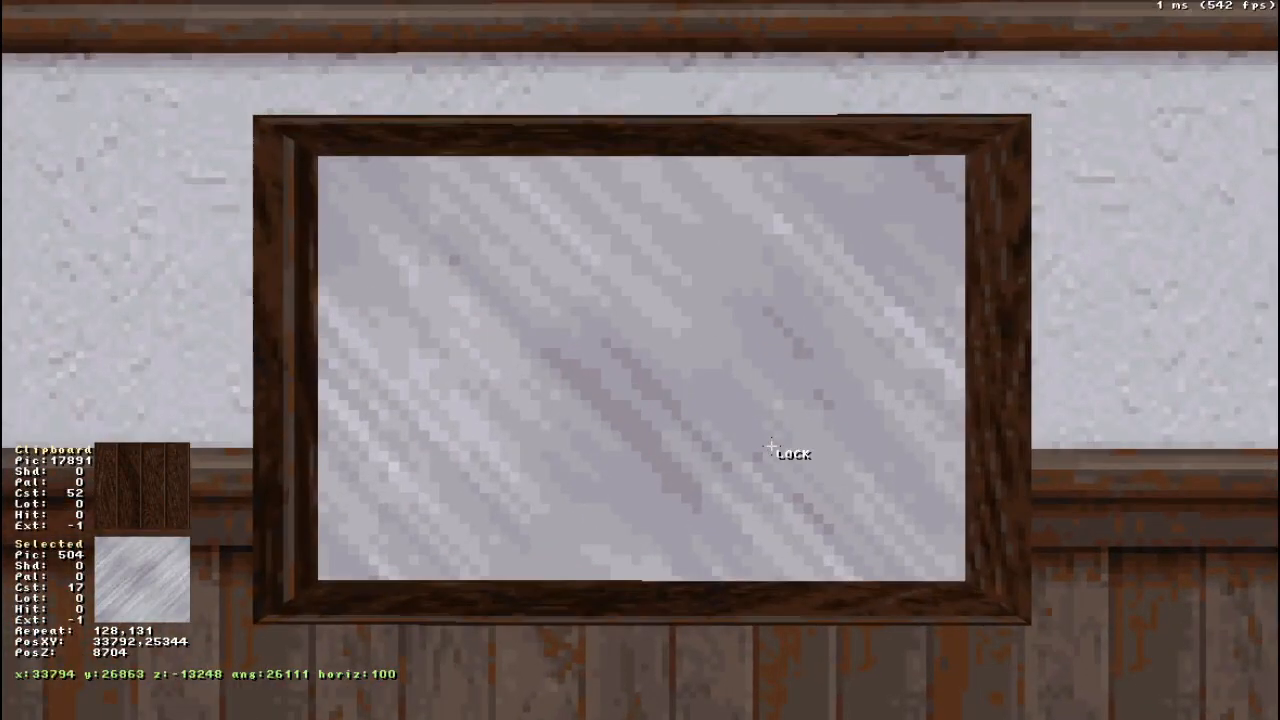
drag(772, 447, 771, 447)
right_drag(783, 408, 783, 408)
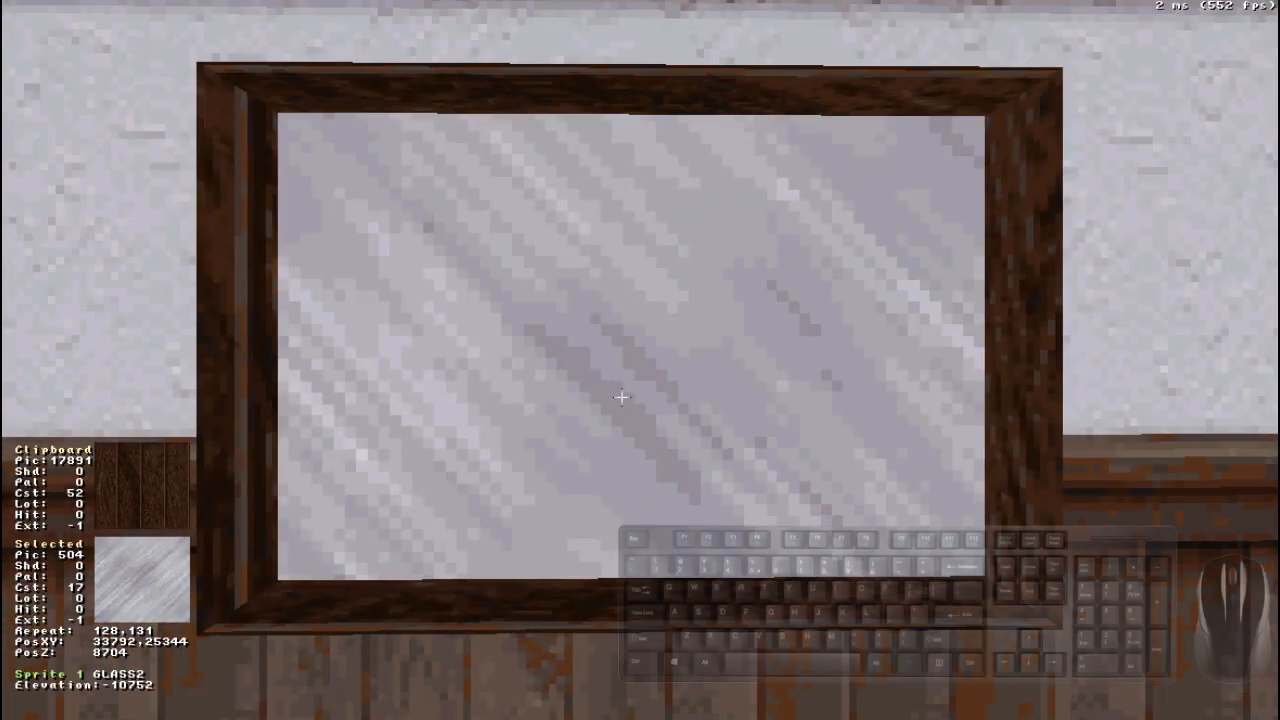
- Cycle the glass sprite through both translucency levels and back to opaque
key(t)
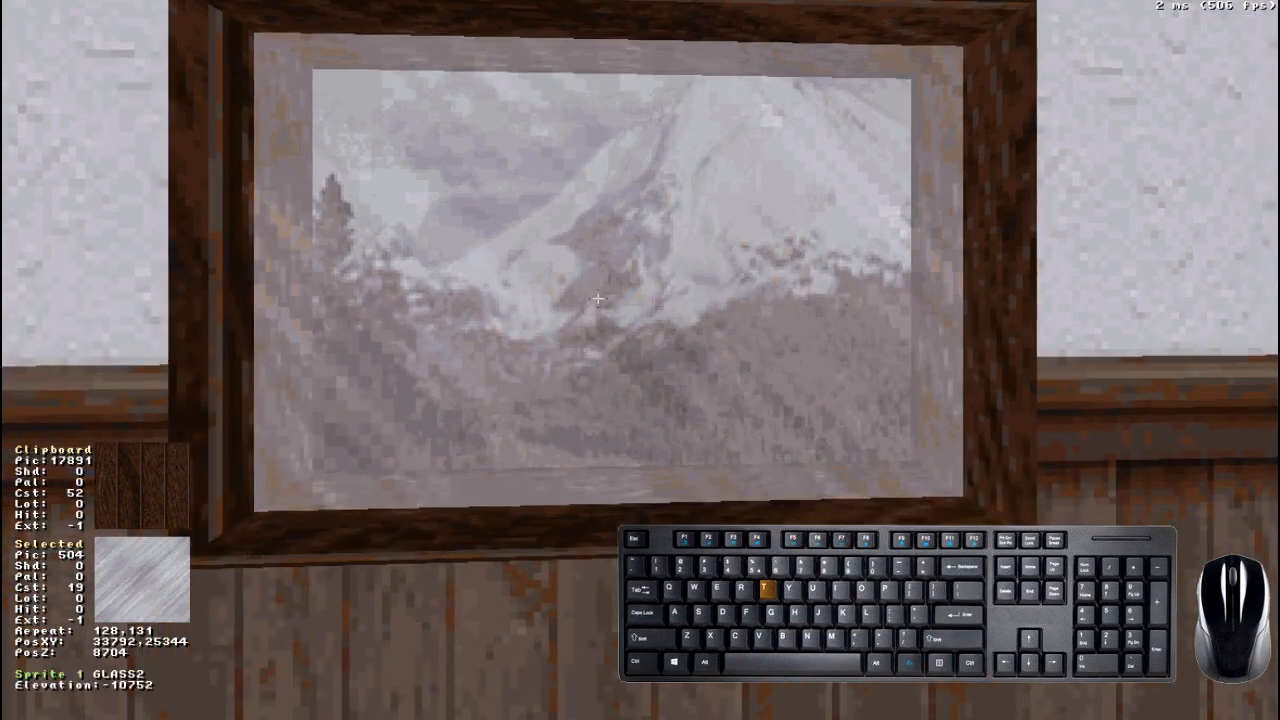
key(t)
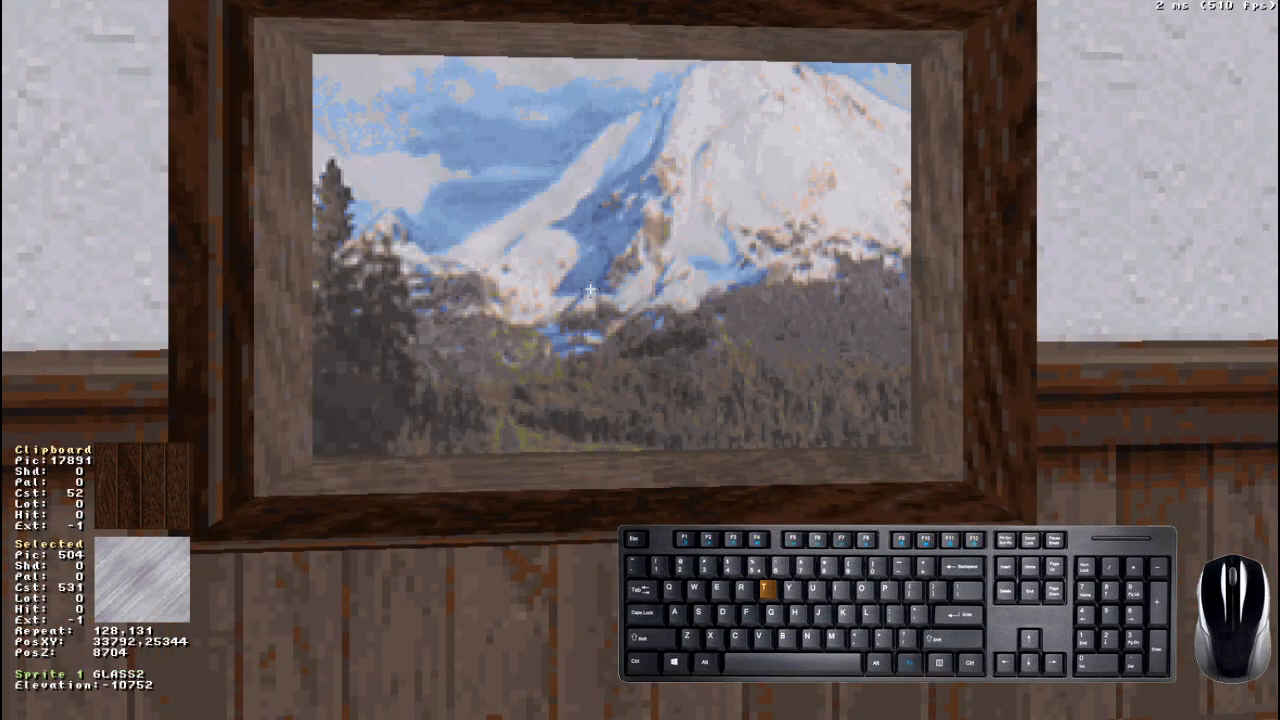
drag(590, 290, 590, 290)
key(Up)
key(t)
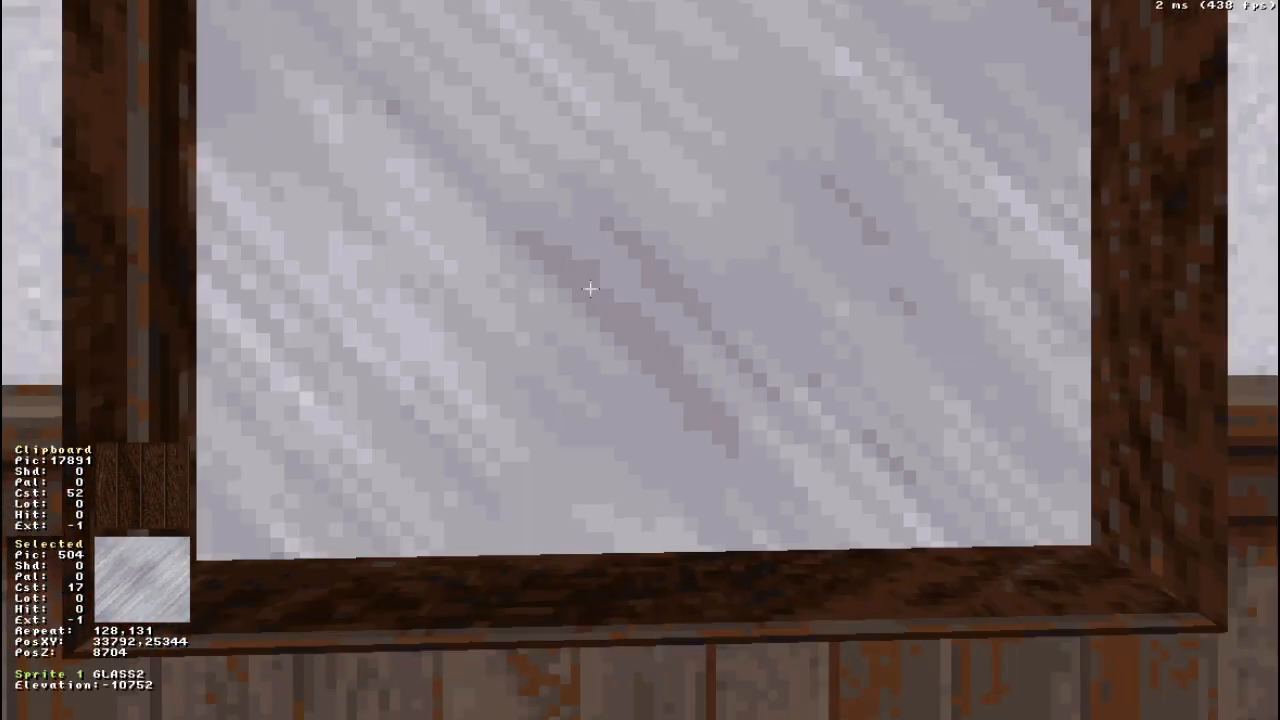
click(591, 266)
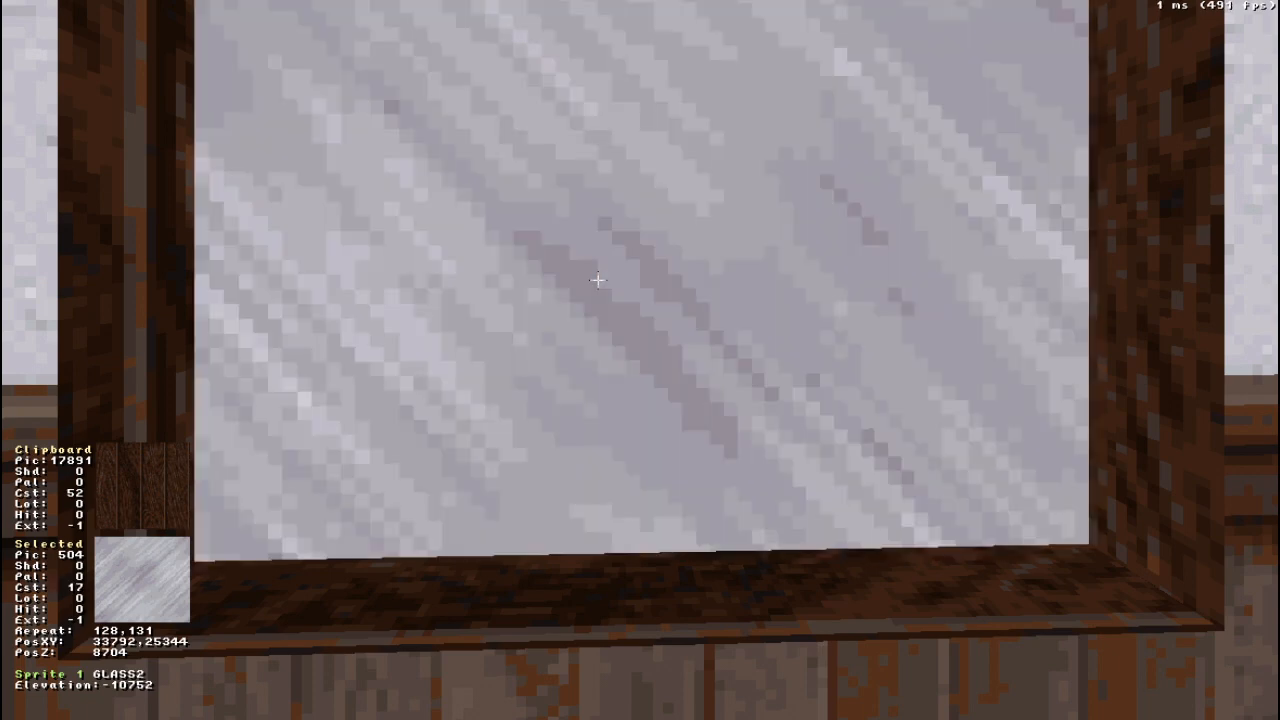
key(z)
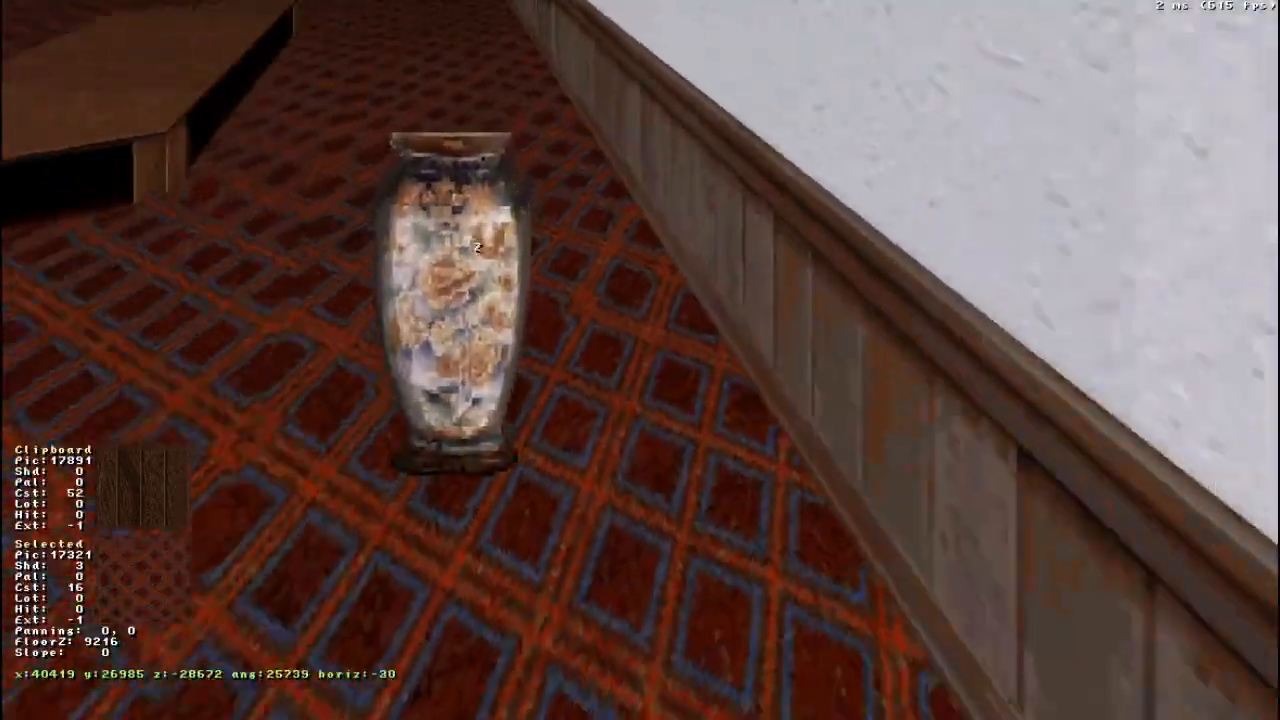
- Resize the vase sprite on the window wall to a repeat of 62, 65
right_drag(477, 247, 468, 235)
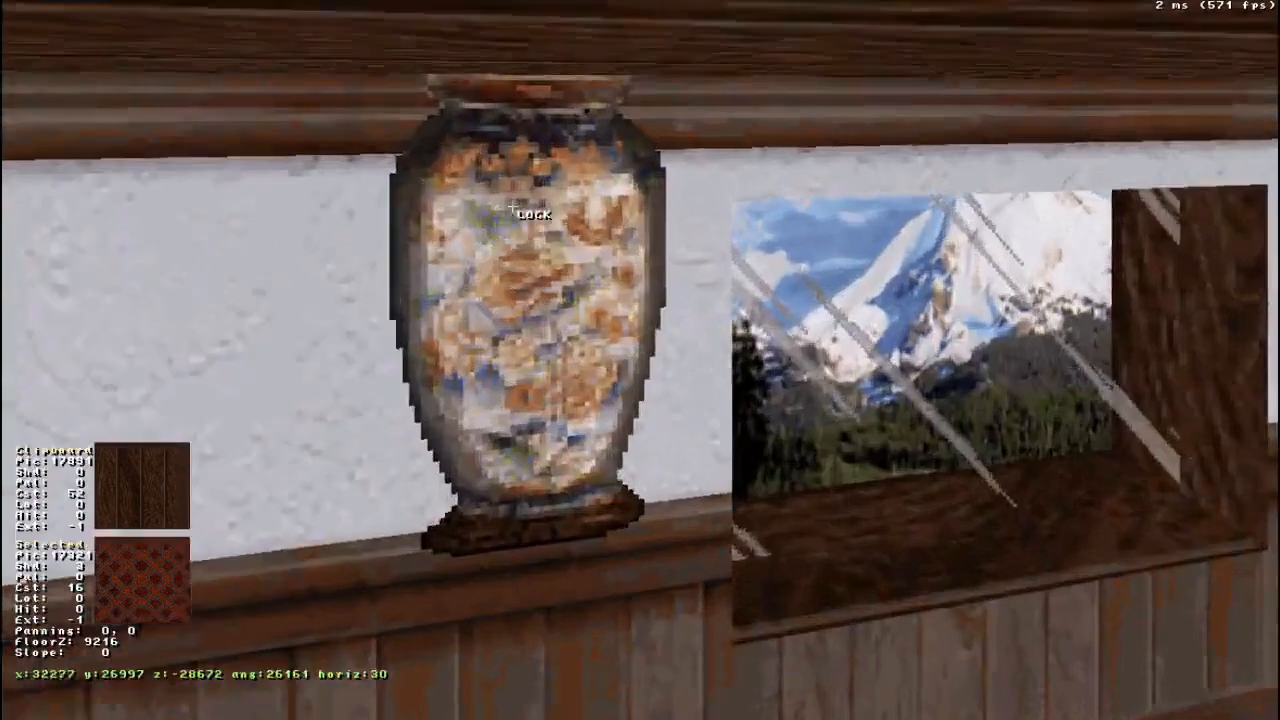
key(Down)
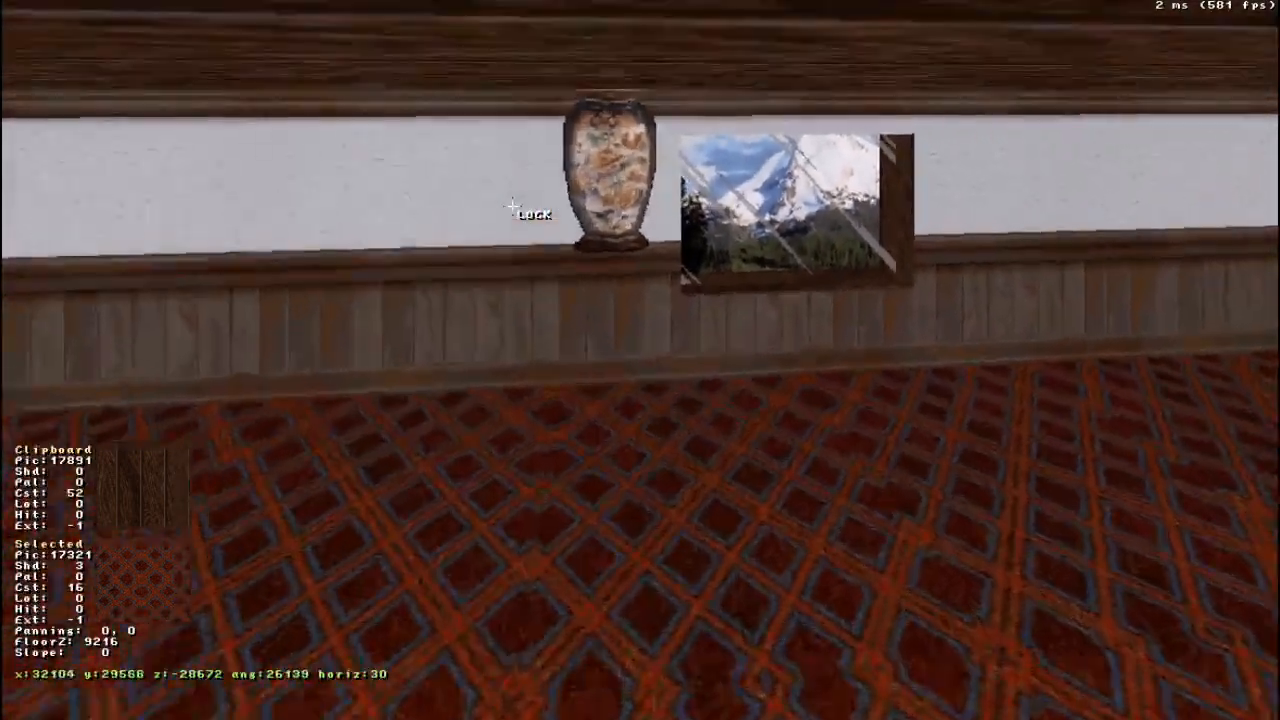
key(Up)
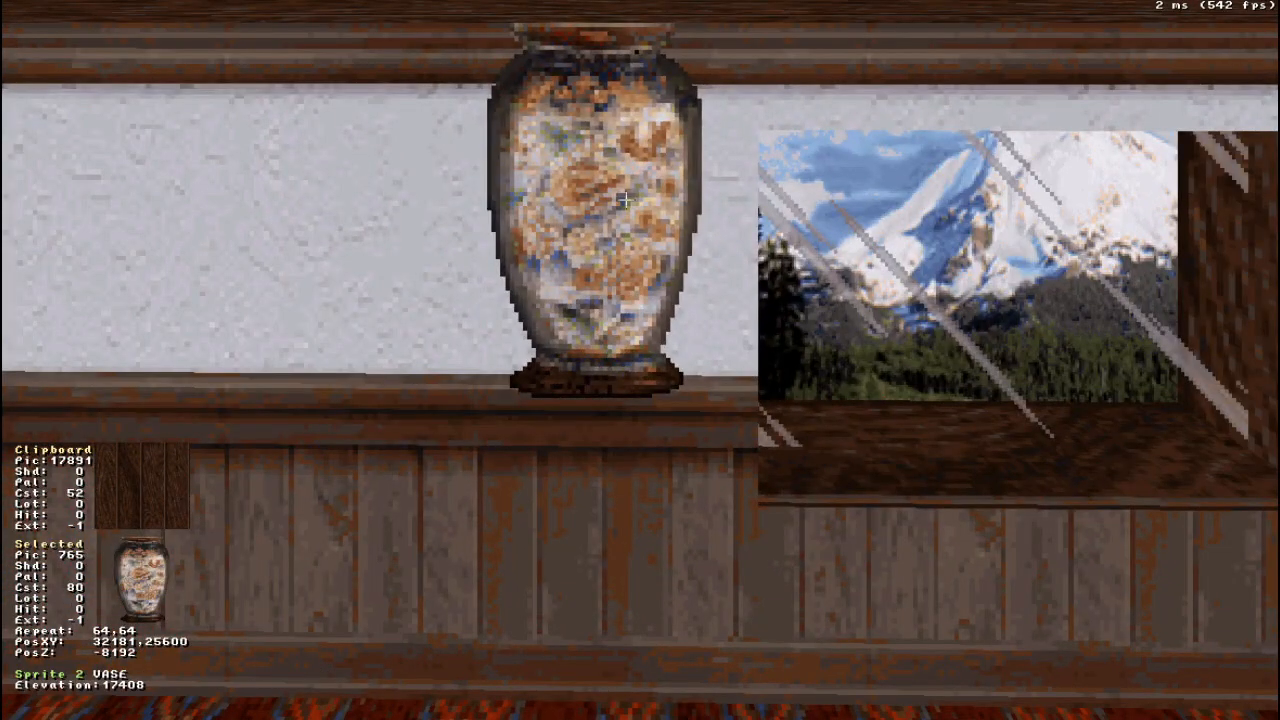
drag(614, 197, 614, 197)
key(Page_Up)
key(Page_Down)
key(Page_Down)
key(Page_Down)
key(Page_Down)
key(Page_Down)
key(Page_Down)
key(Page_Down)
key(Page_Down)
key(Page_Down)
key(Page_Down)
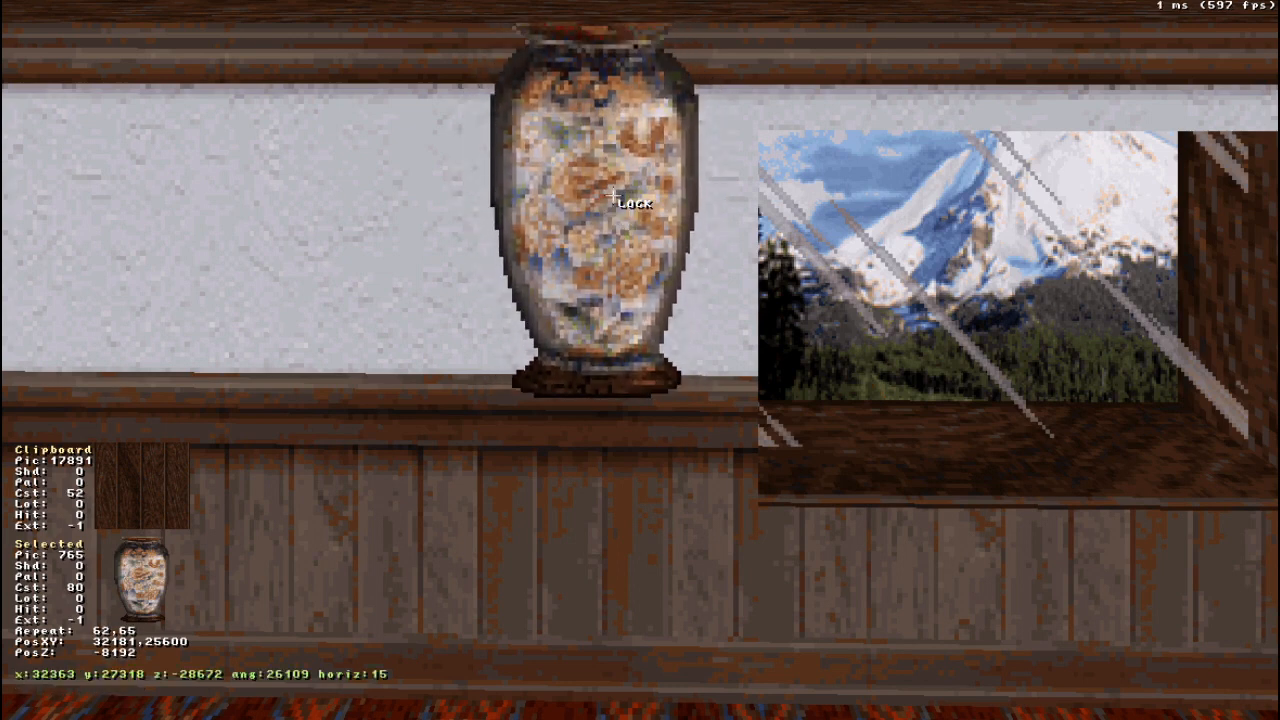
- Lower the vase sprite on the wall to Z -4096
key(Page_Up)
key(Page_Up)
key(Page_Up)
key(Page_Up)
key(Page_Up)
key(Page_Up)
key(Page_Up)
key(Page_Up)
key(Page_Down)
key(Page_Down)
key(Page_Down)
key(Page_Down)
key(Page_Down)
key(Page_Down)
key(Page_Down)
key(Page_Down)
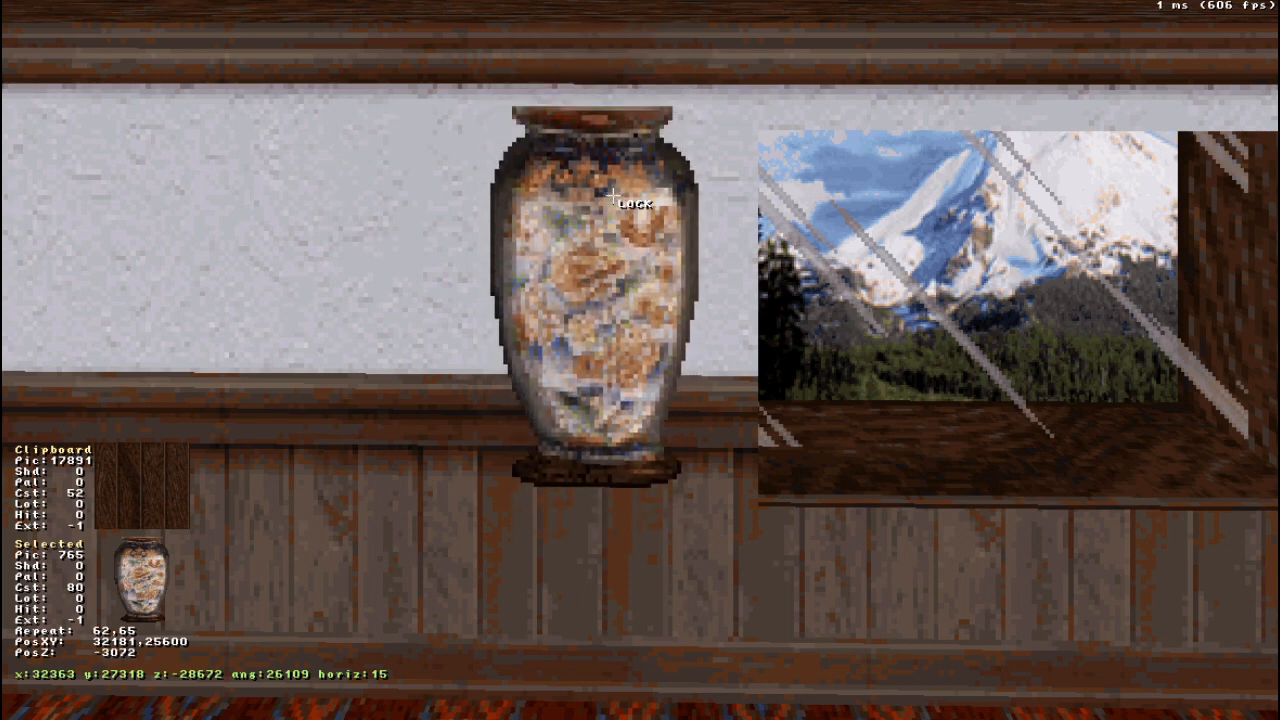
key(Page_Up)
key(Page_Up)
key(Page_Up)
key(Page_Up)
key(Page_Up)
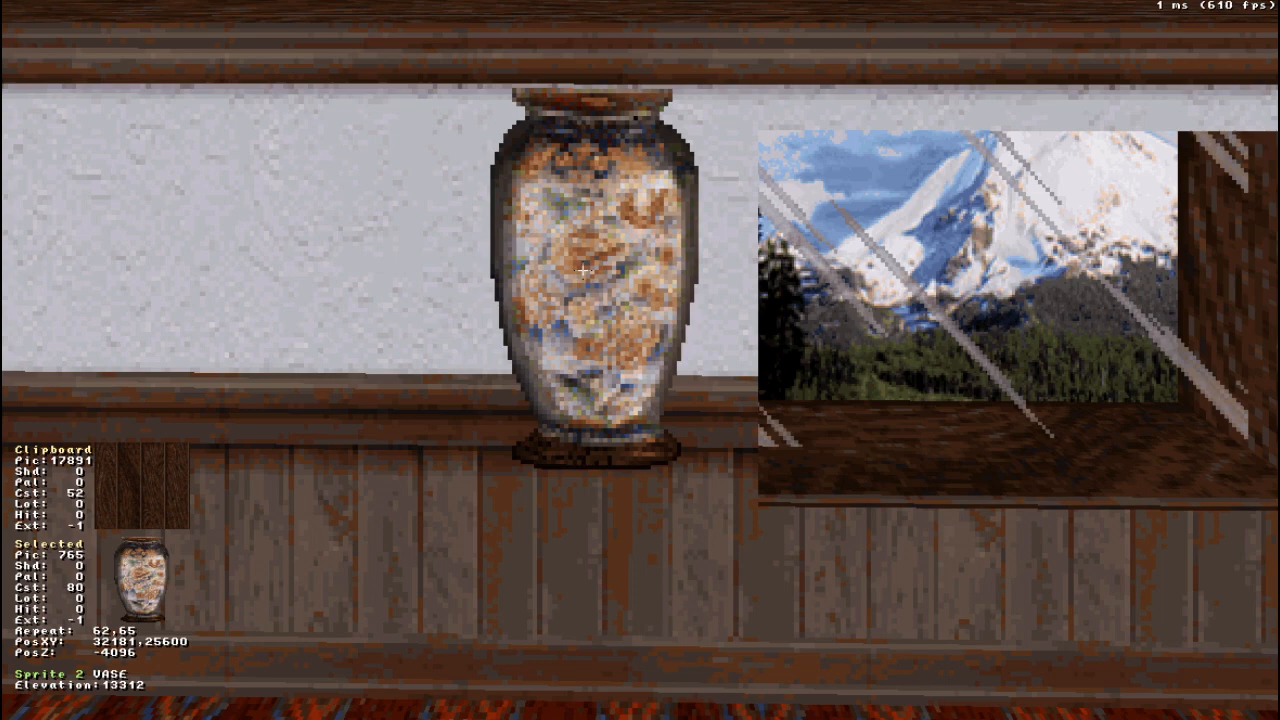
- Replace the vase sprite's tile with the blue curtains, tile 8667
key(v)
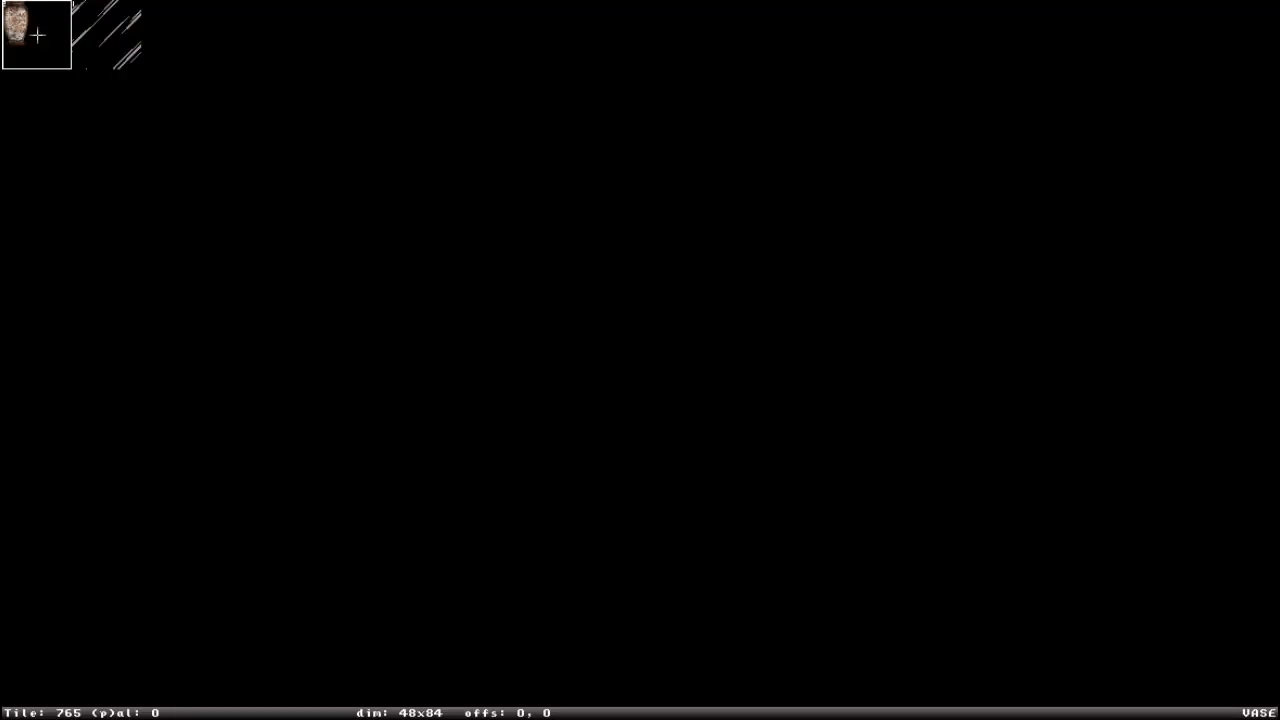
key(g)
text(8667)
key(Return)
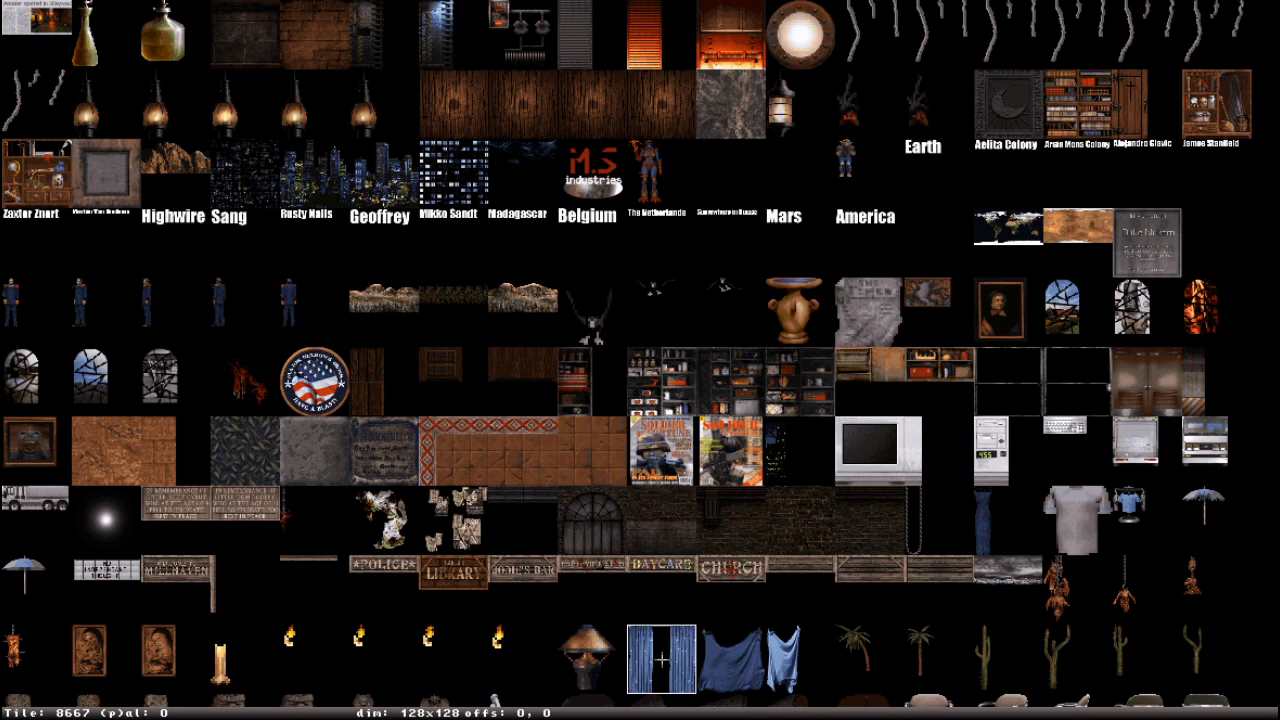
scroll(683, 573, down, 3)
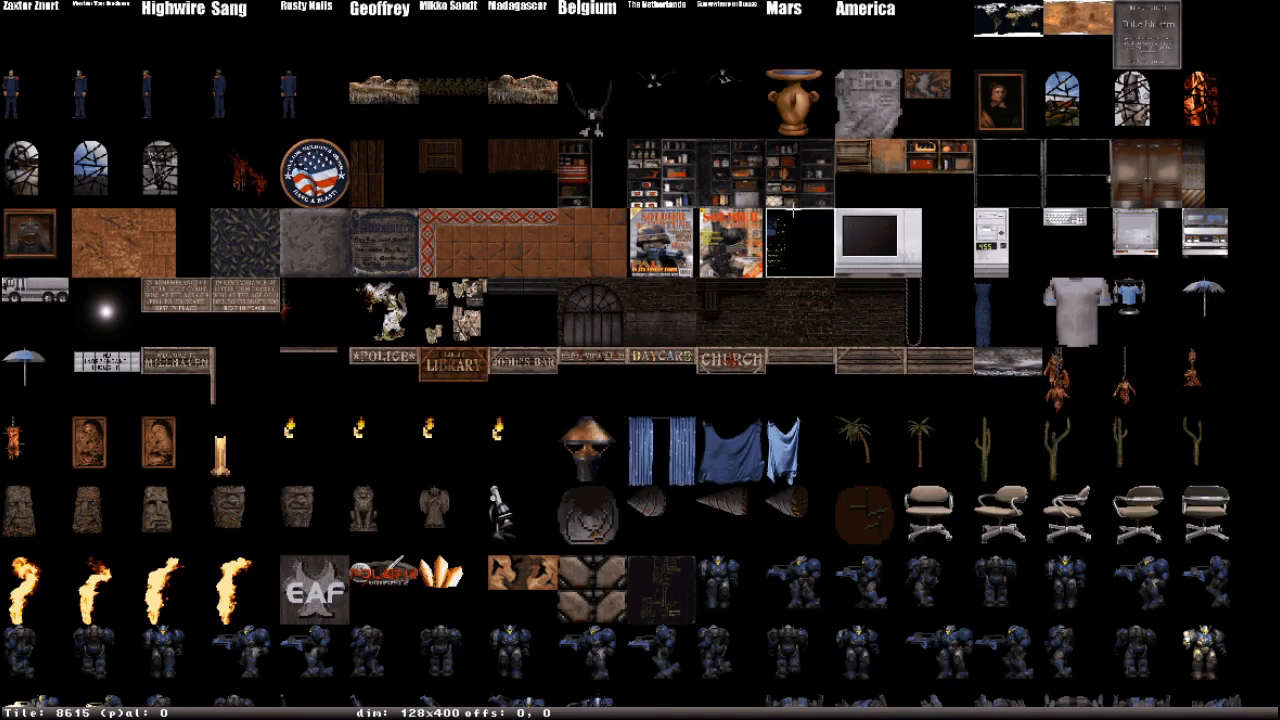
click(667, 451)
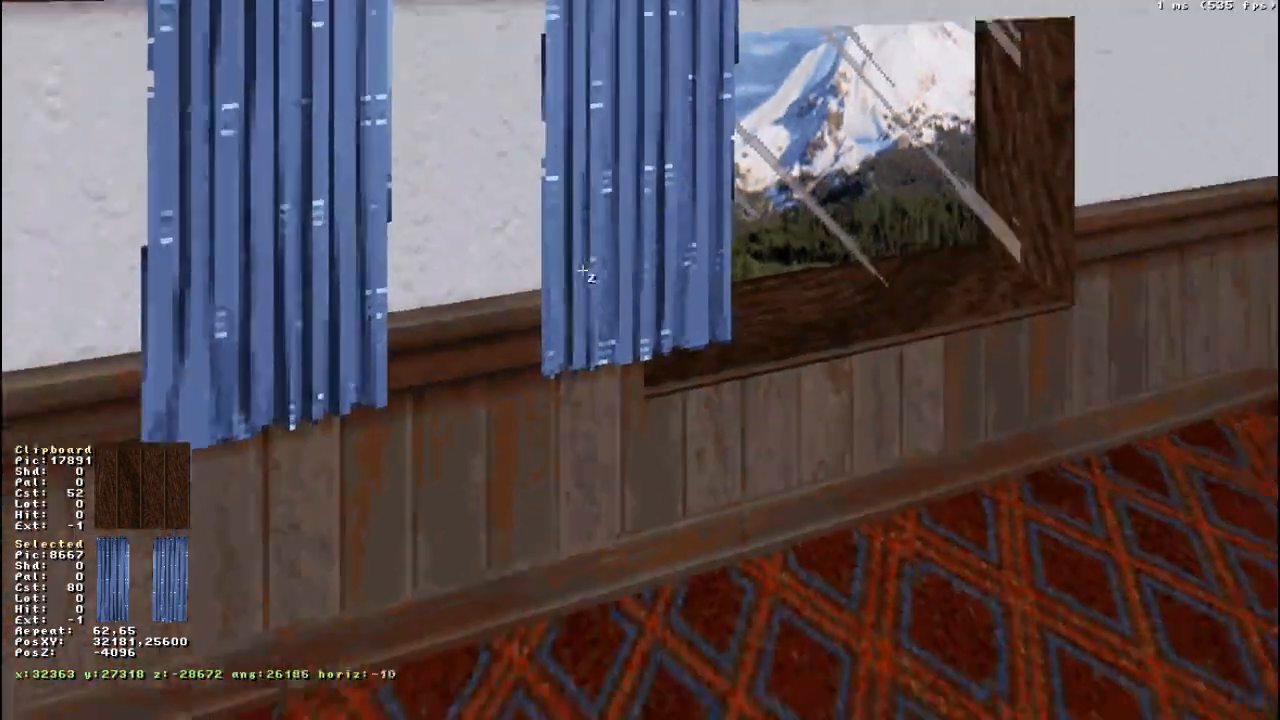
- Lower the curtain sprite to Z 7168 so its rod hangs just below the ceiling trim
right_drag(582, 270, 580, 266)
drag(580, 266, 580, 264)
right_drag(580, 264, 580, 265)
click(580, 264)
key(Page_Down)
key(Page_Down)
key(Page_Down)
key(Page_Down)
key(Page_Down)
key(Page_Down)
key(Page_Down)
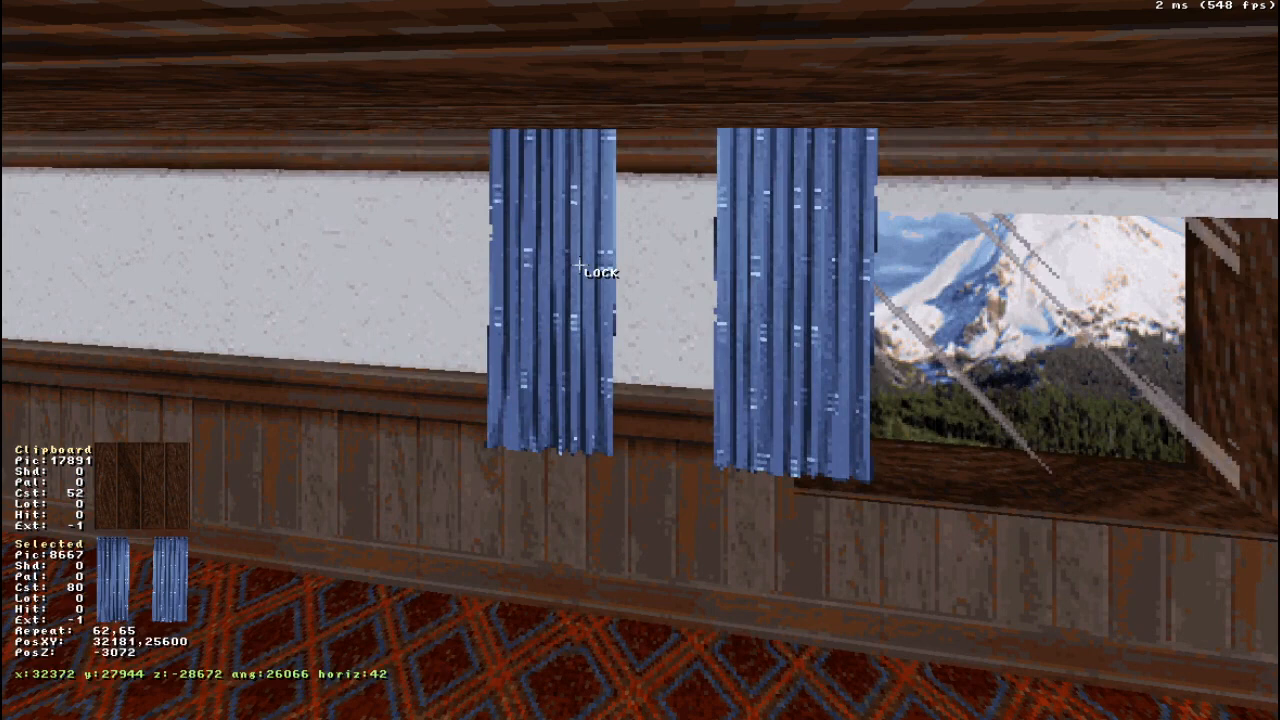
key(Page_Down)
key(Page_Down)
key(Page_Down)
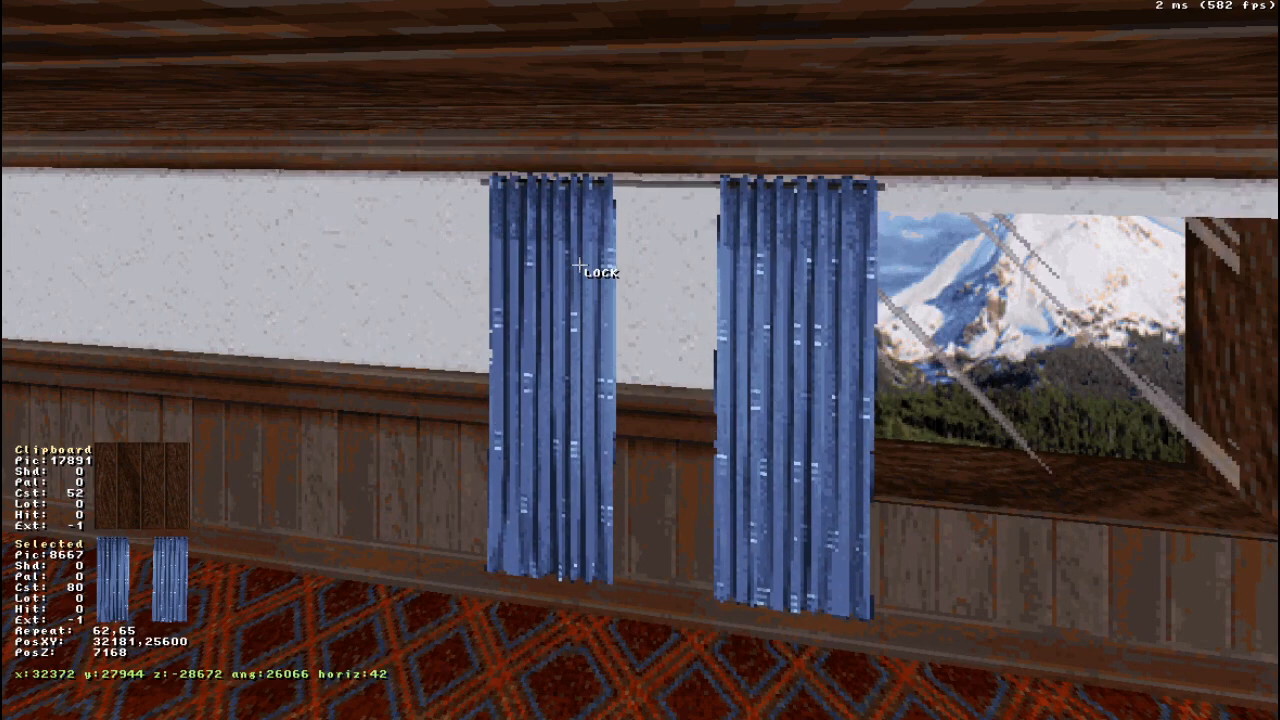
key(Page_Down)
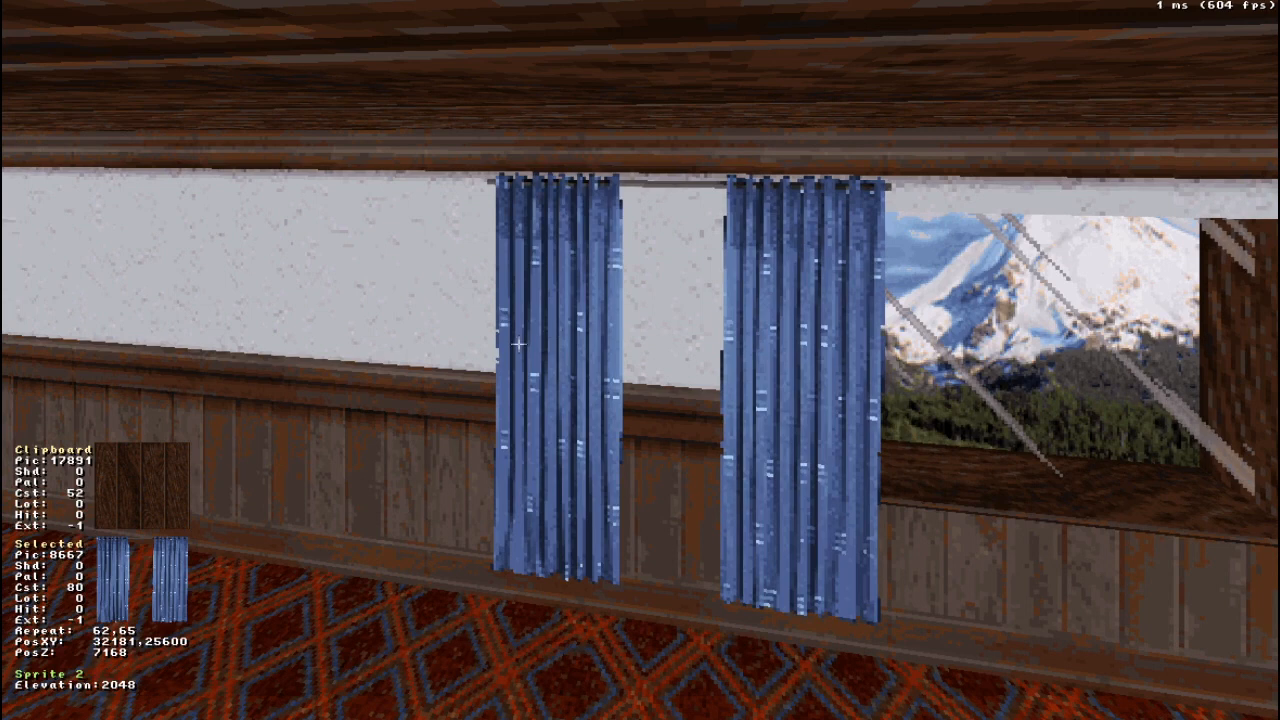
- Preview several palettes on the curtain sprite, including 8, 5, 56 and 64
key(alt+p)
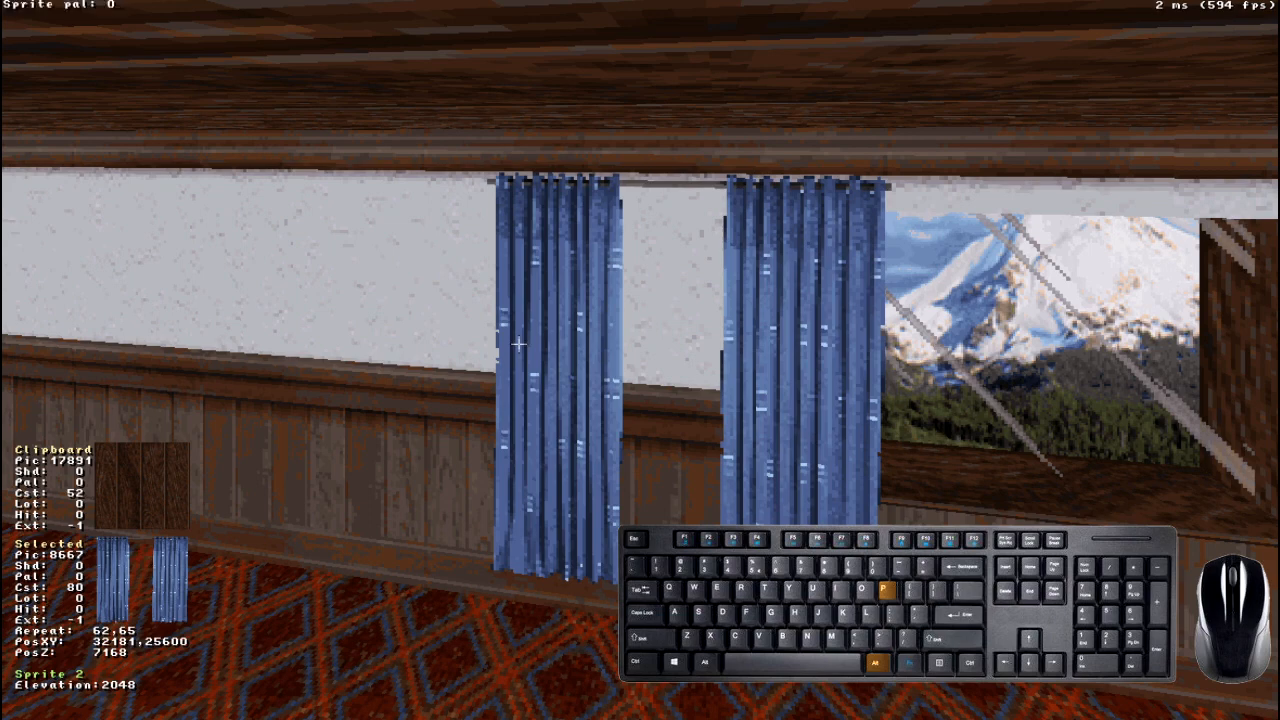
text(4)
key(BackSpace)
text(5)
key(BackSpace)
text(6)
key(BackSpace)
text(7)
key(BackSpace)
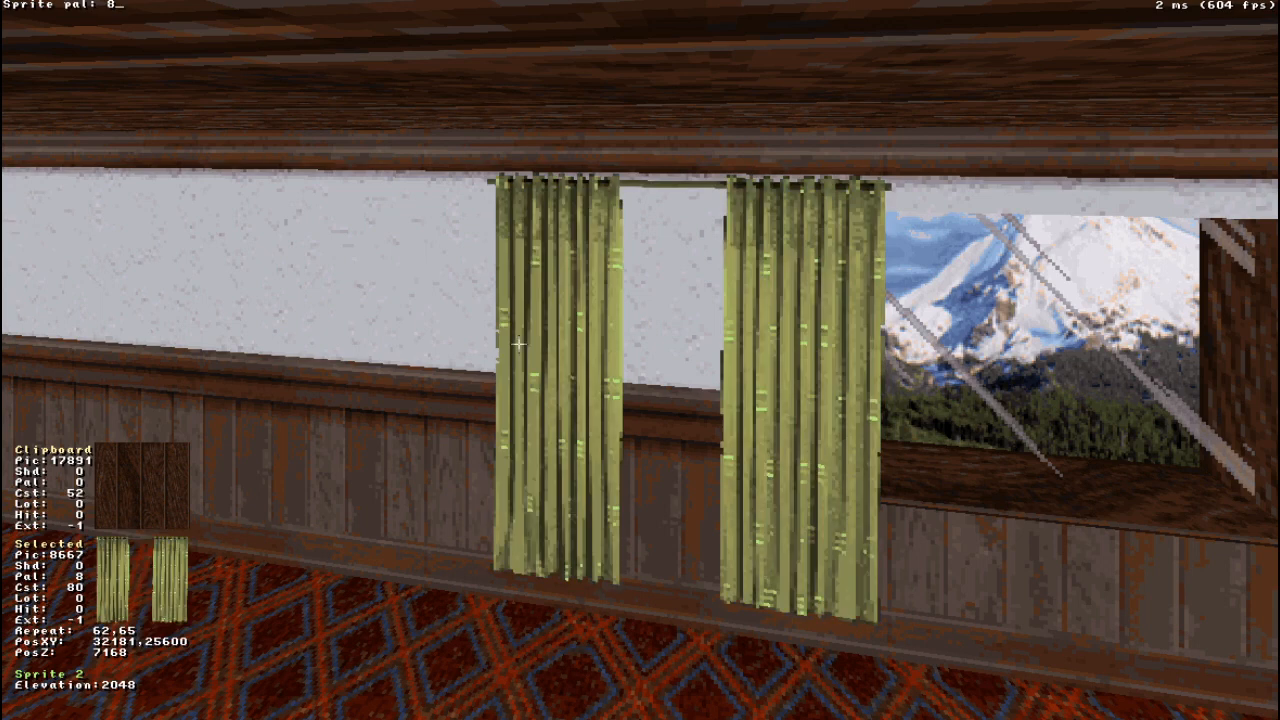
key(BackSpace)
text(5)
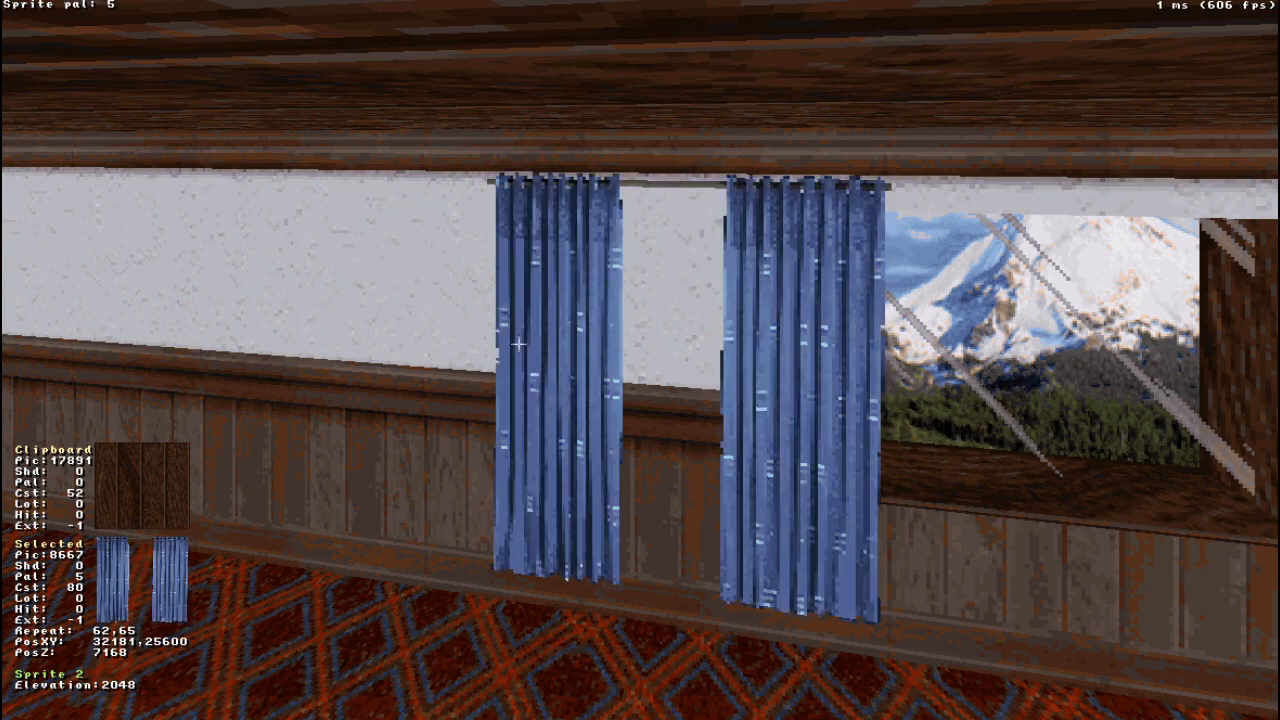
text(6)
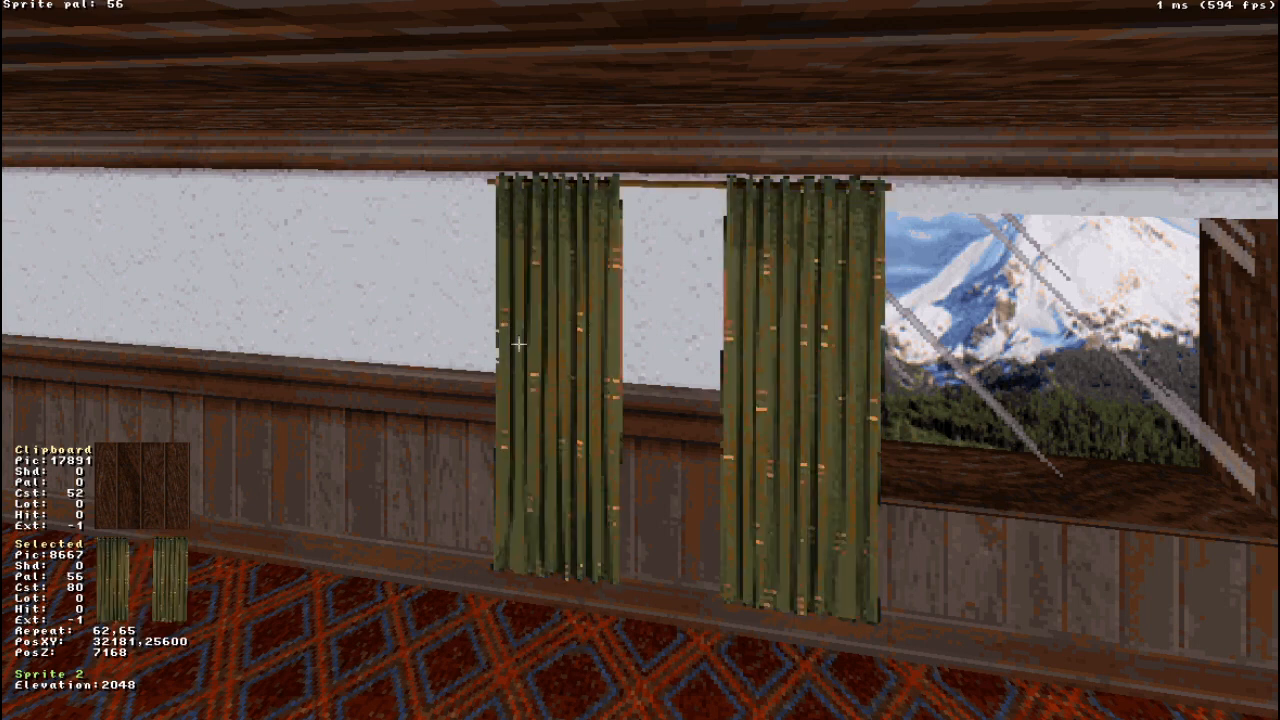
key(BackSpace)
key(BackSpace)
text(64)
key(BackSpace)
text(5)
key(BackSpace)
text(7)
key(BackSpace)
key(BackSpace)
- Set the curtain sprite's palette to 12
text(1)
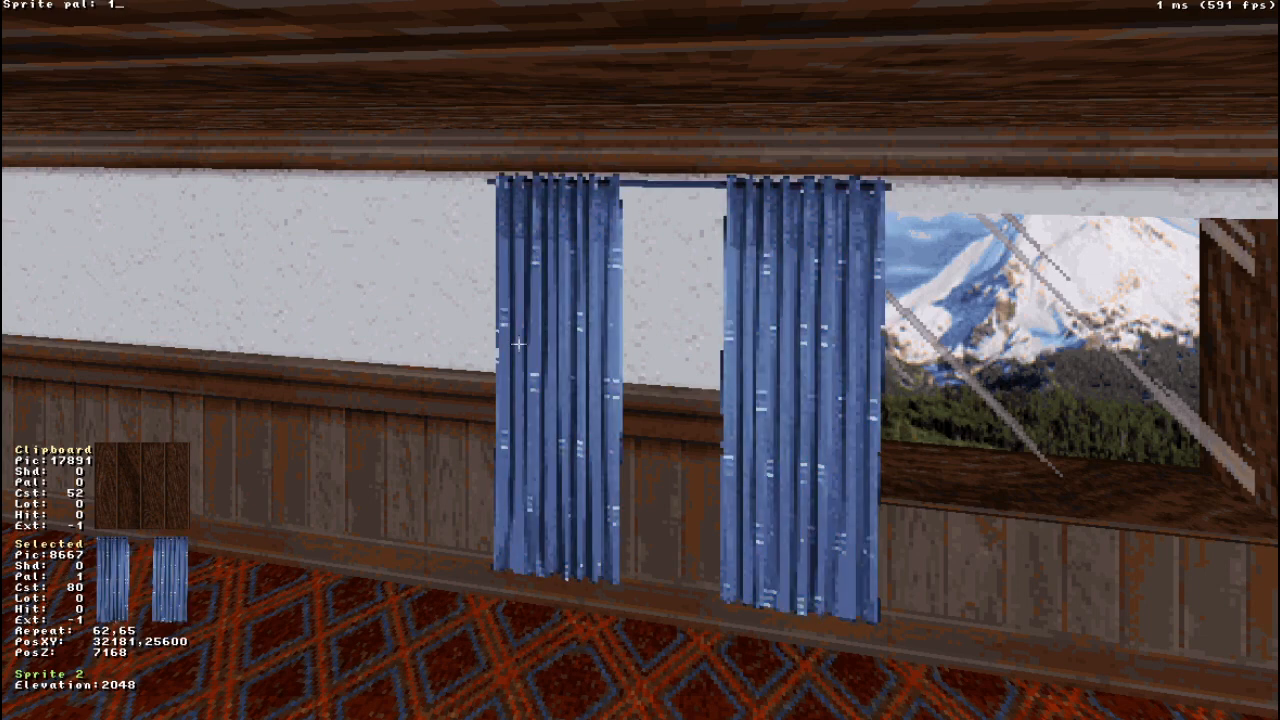
text(2)
key(Return)
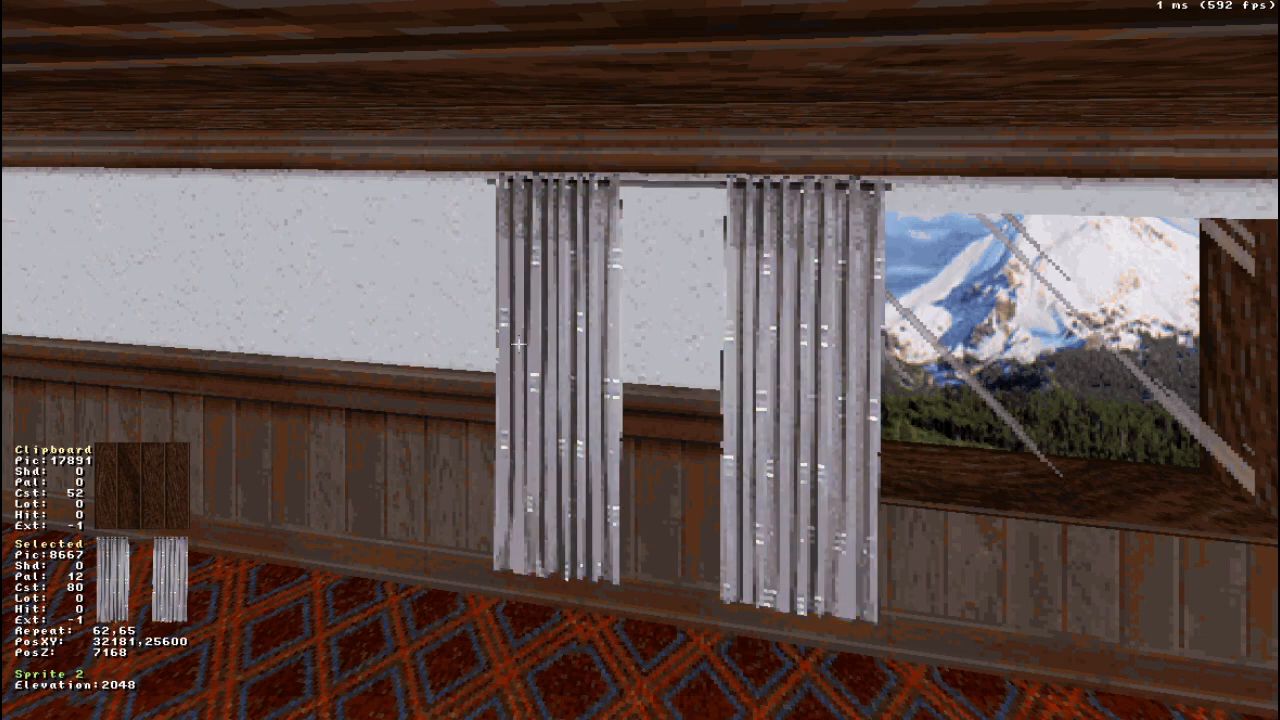
- Move the curtain sprite in the 2D view off the wall to 34048, 26624, in front of the window
right_drag(843, 503, 843, 503)
drag(843, 503, 843, 503)
right_drag(680, 449, 680, 449)
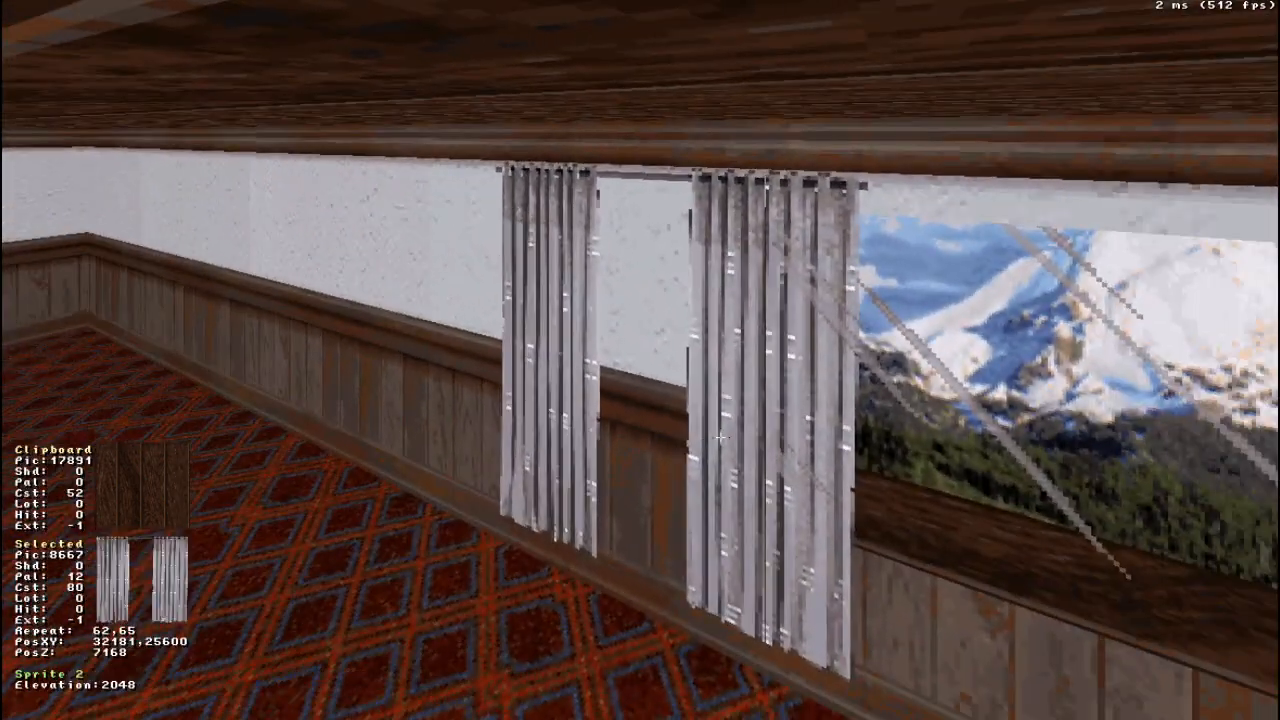
key(KP_Enter)
scroll(640, 360, down, 3)
scroll(714, 389, up, 2)
right_drag(714, 389, 640, 360)
scroll(651, 300, up, 5)
scroll(655, 309, down, 7)
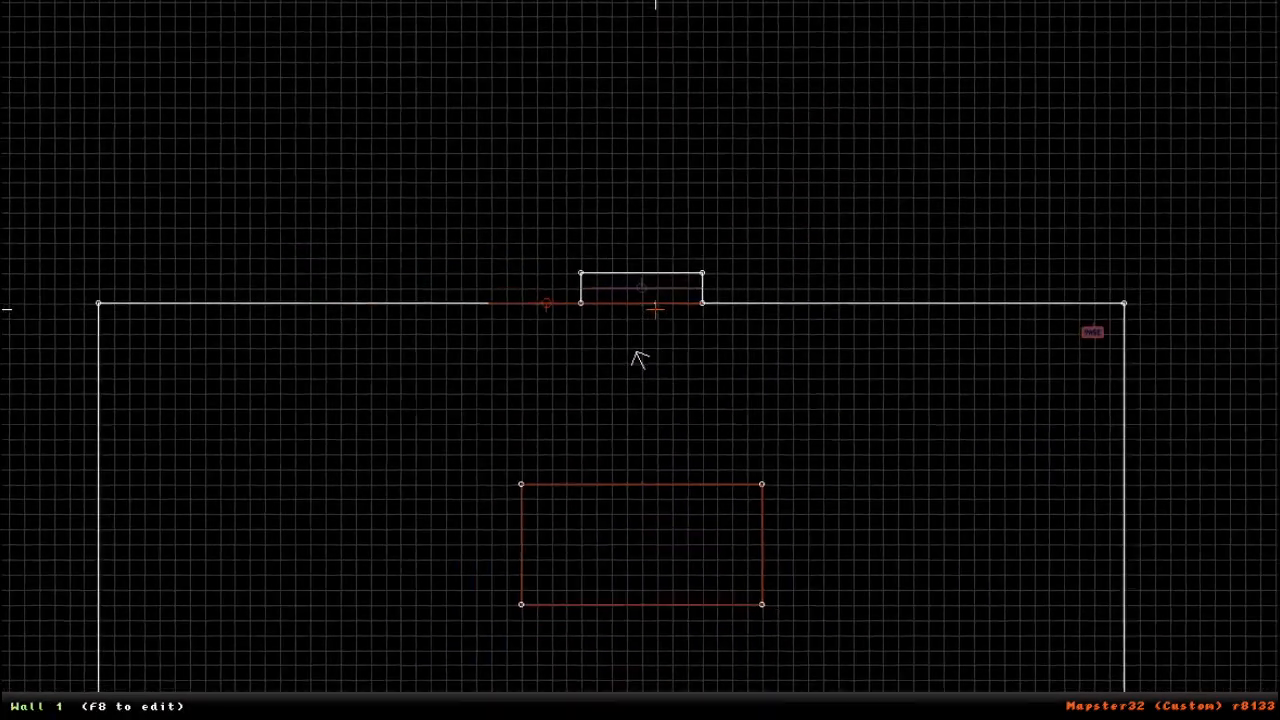
scroll(636, 355, down, 1)
scroll(636, 355, up, 3)
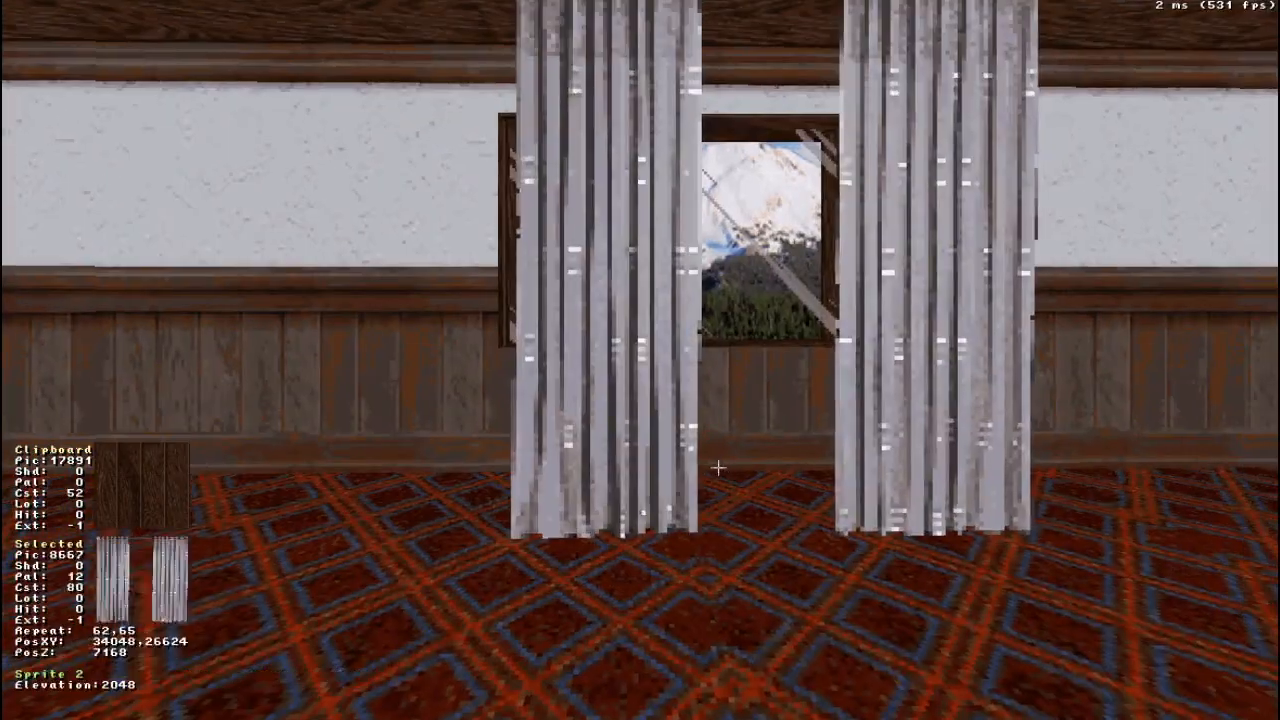
- Toggle blocking on the curtain sprite in the 3D view and turn it back off
key(KP_Enter)
right_drag(580, 426, 640, 360)
scroll(645, 352, up, 4)
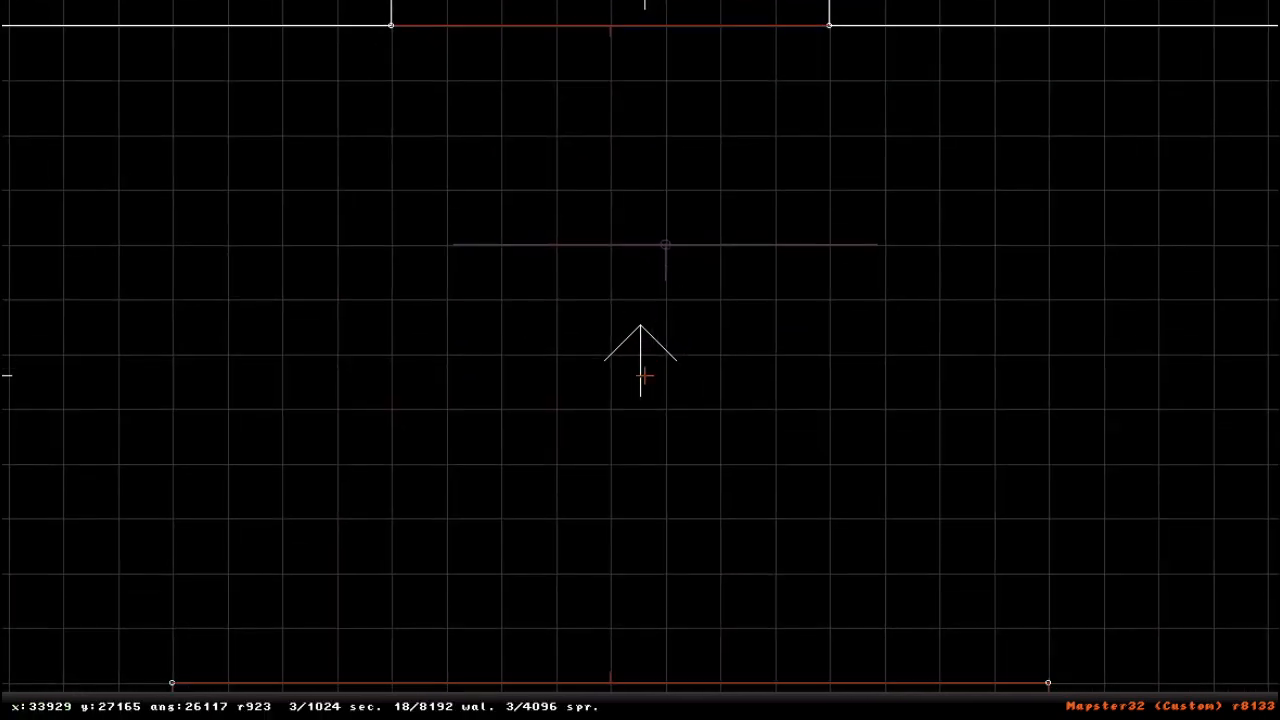
key(KP_Enter)
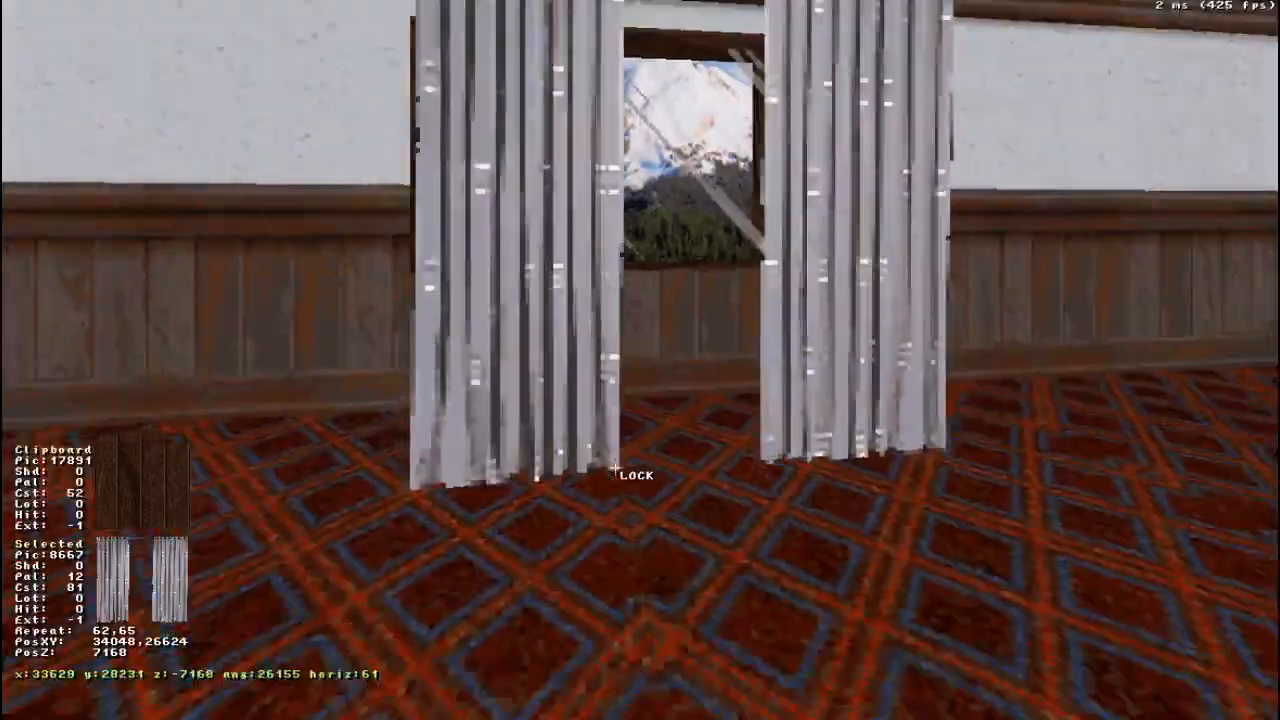
drag(615, 468, 615, 468)
key(b)
drag(582, 370, 582, 370)
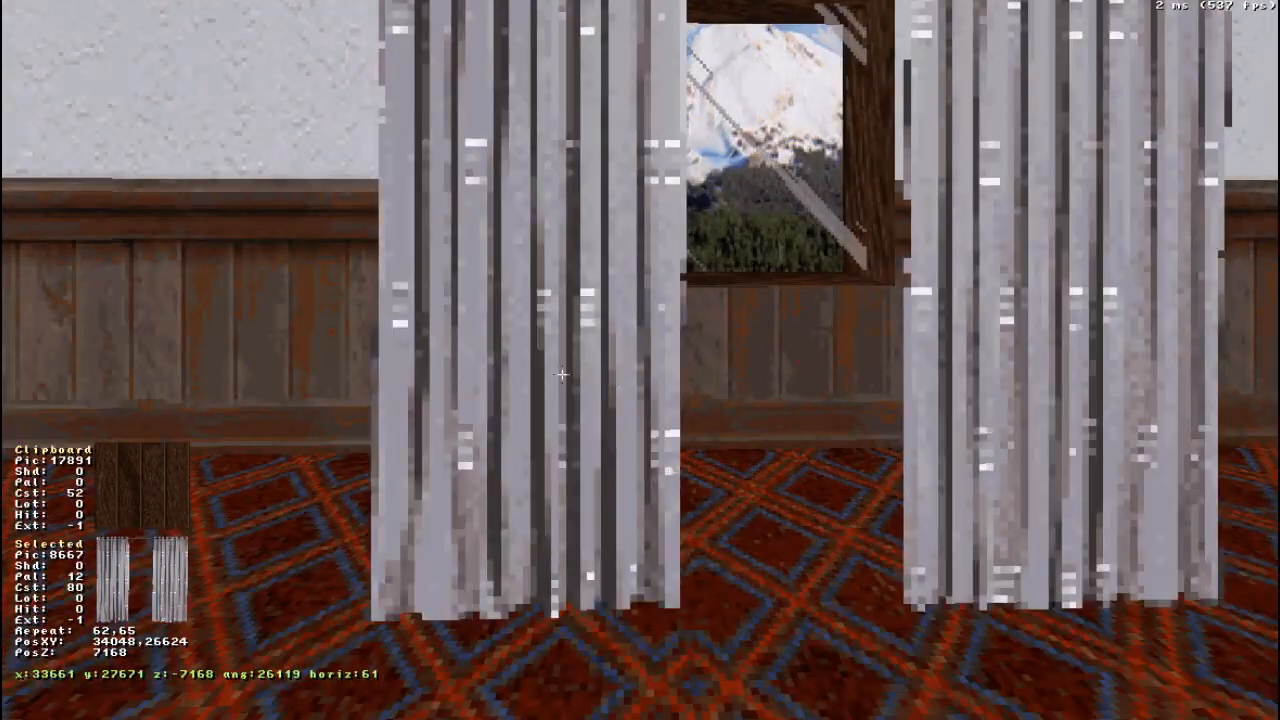
- Move the curtain sprite in the 2D view onto the wall line, centred on the window alcove at 33792, 25600
key(KP_Enter)
scroll(585, 356, down, 4)
right_click(720, 282)
scroll(531, 360, up, 5)
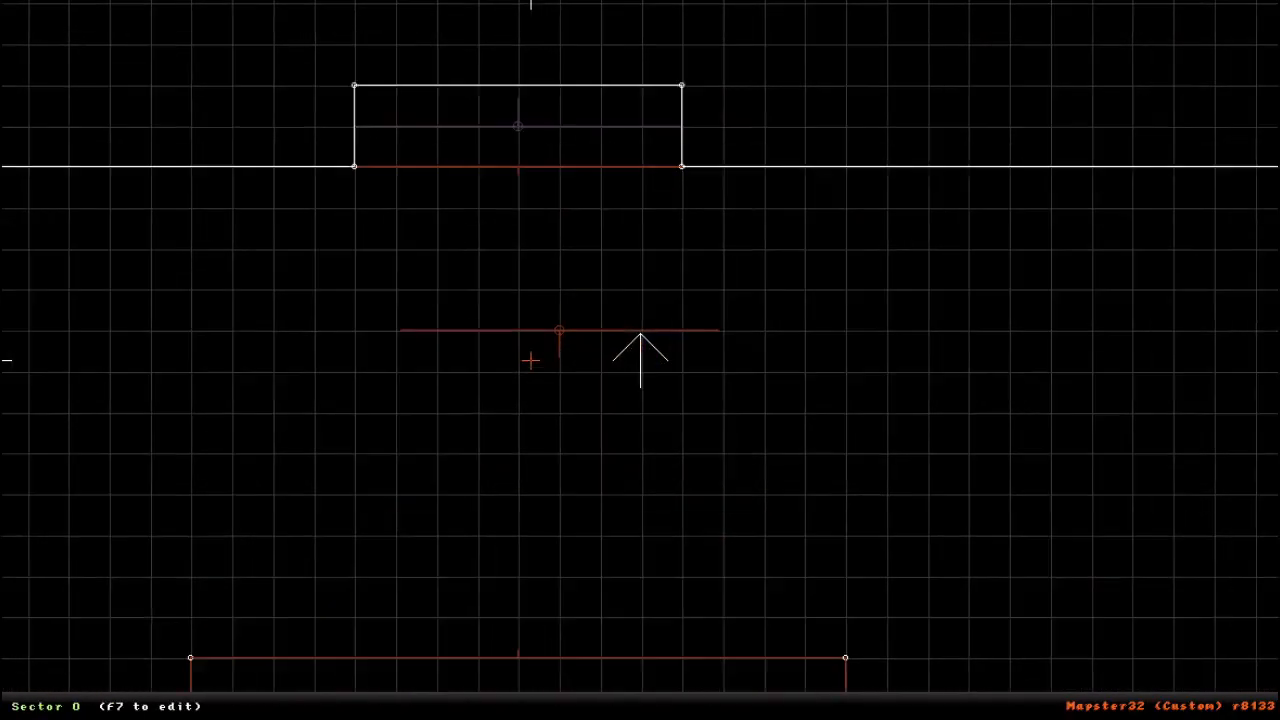
right_click(489, 254)
right_click(670, 403)
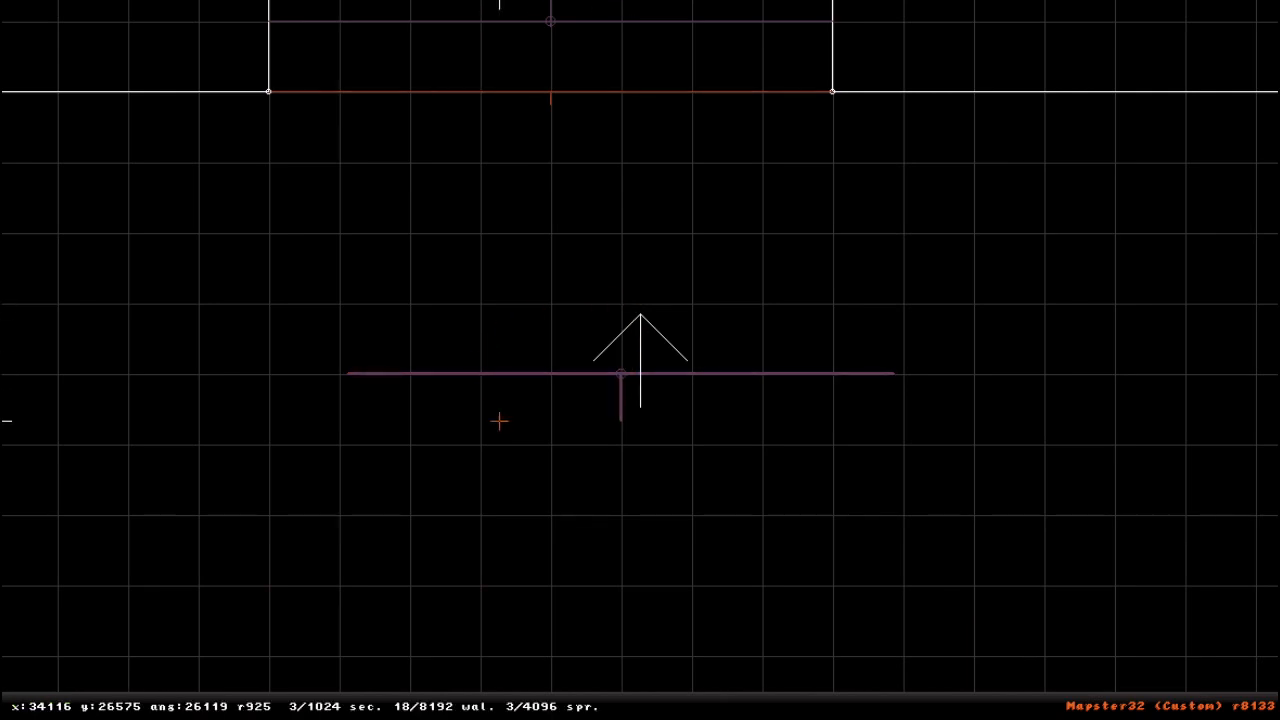
right_drag(458, 384, 640, 360)
drag(701, 391, 630, 158)
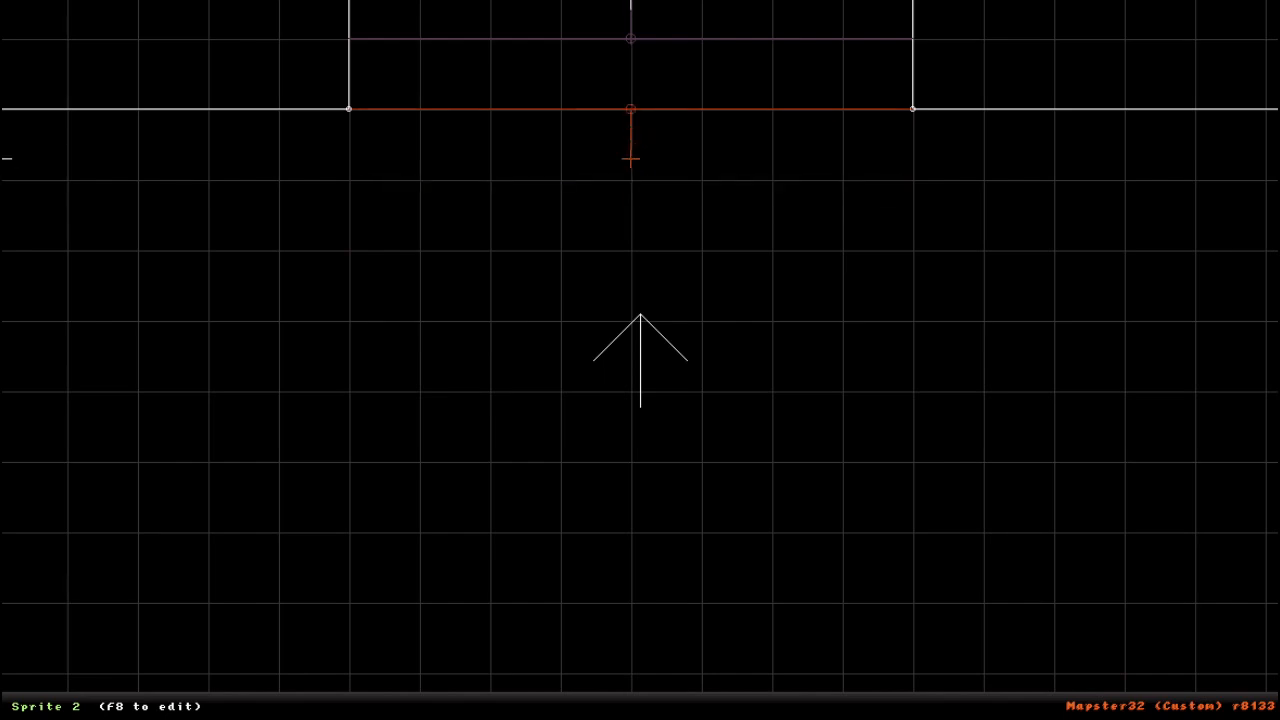
right_click(628, 261)
key(KP_Enter)
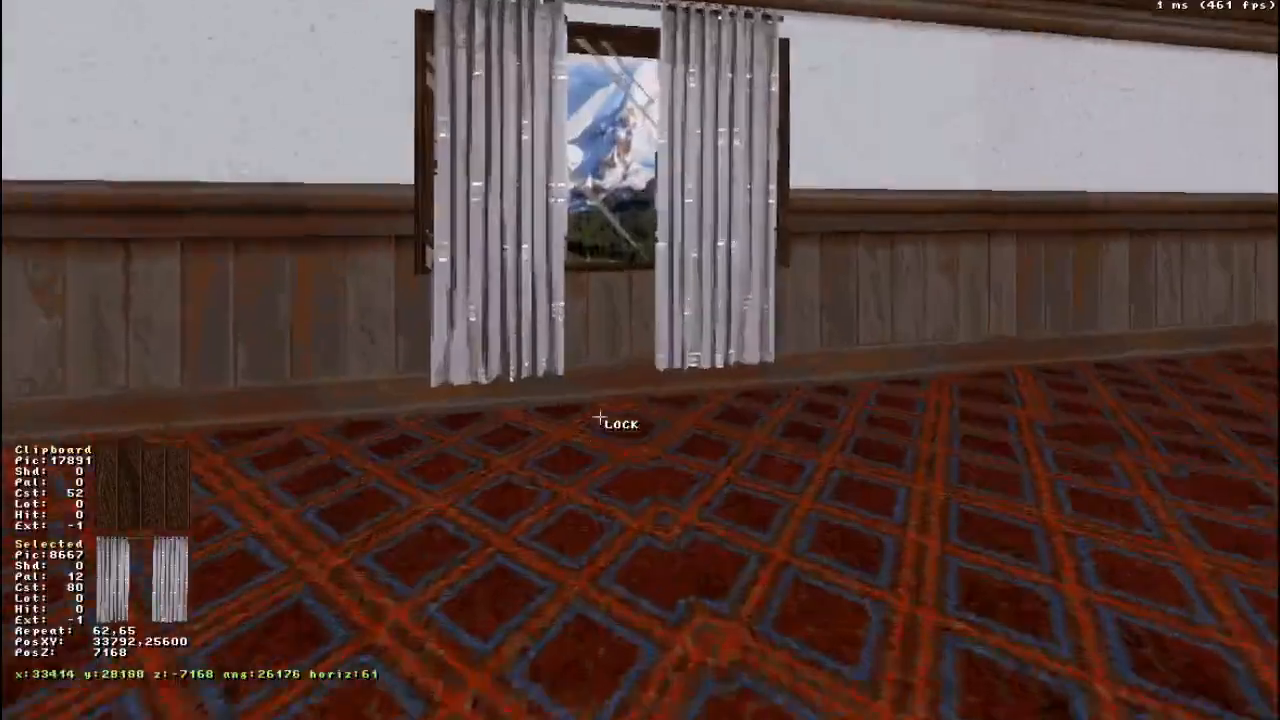
- Widen the curtain sprite to a repeat of 76, 65, set its shade to 4 and darken the surrounding walls
drag(600, 417, 600, 417)
middle_drag(600, 417, 600, 417)
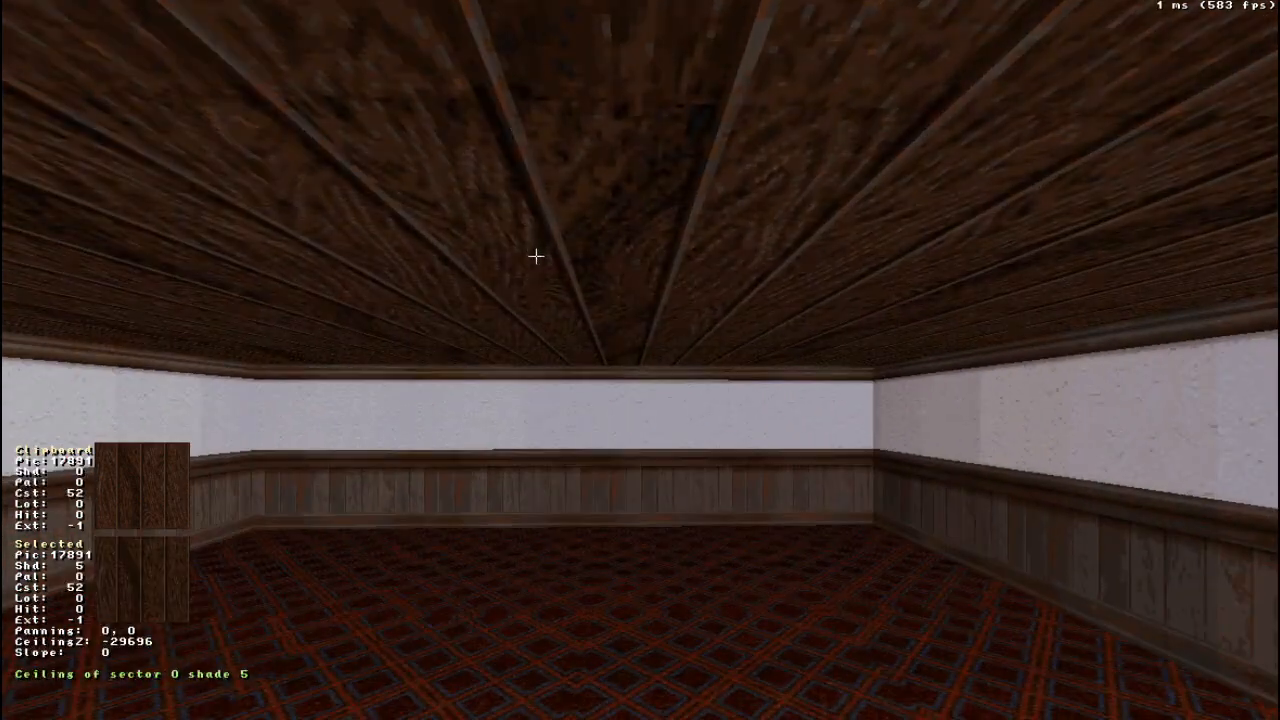
key(Down)
scroll(529, 303, down, 4)
right_drag(525, 302, 529, 303)
scroll(563, 280, down, 6)
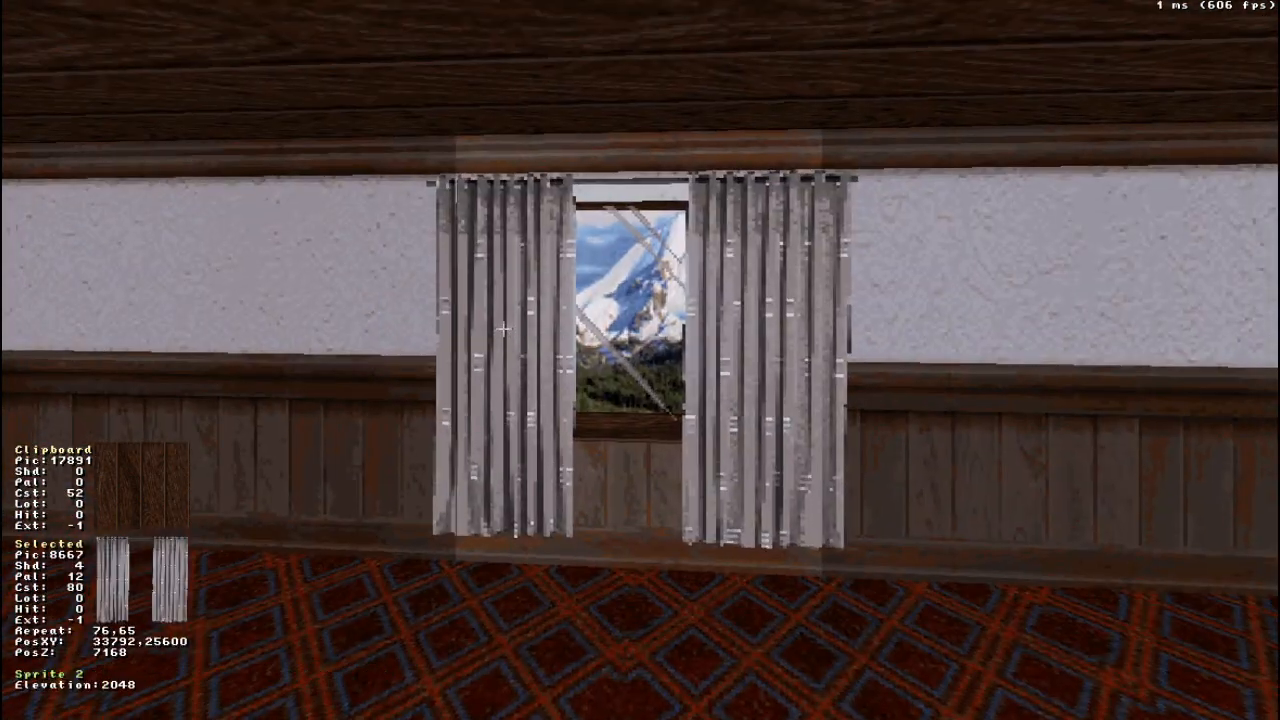
scroll(505, 334, down, 2)
key(Up)
right_drag(504, 331, 505, 332)
scroll(511, 343, down, 2)
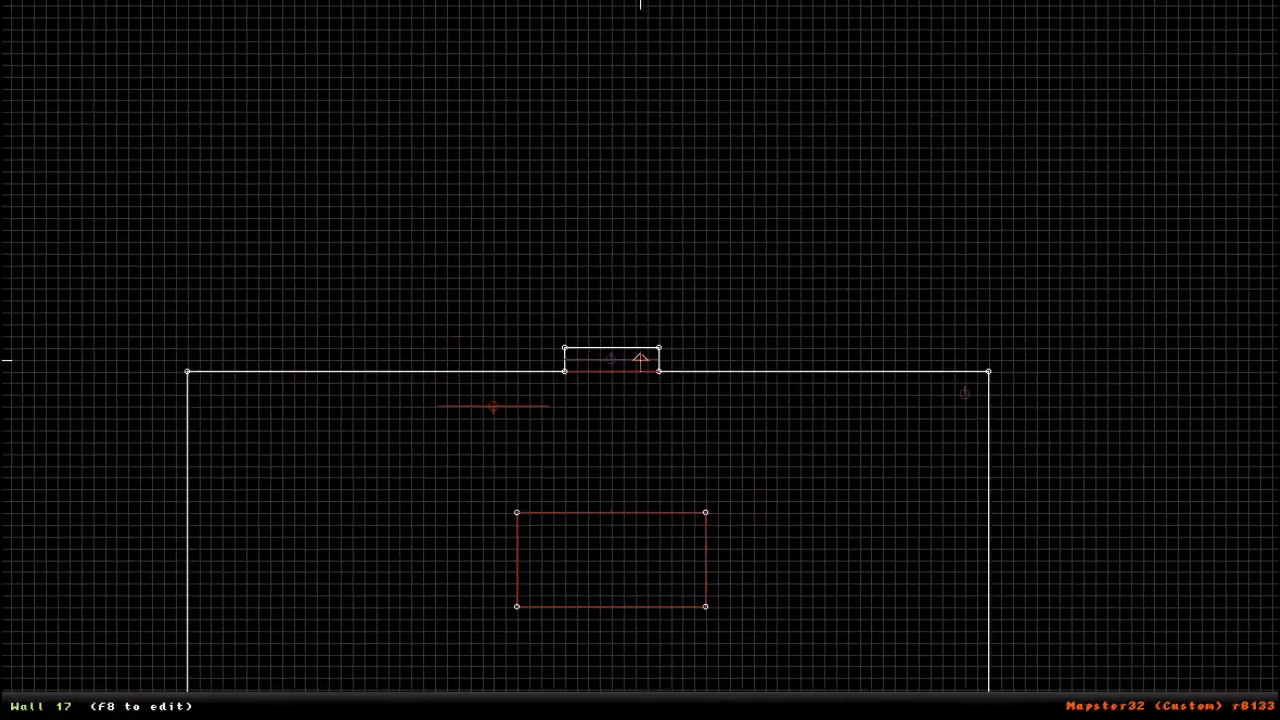
- Insert two points on the table outline's window-facing edge in the 2D view, each four grid squares in from a corner
right_drag(640, 360, 602, 445)
scroll(640, 360, up, 5)
right_drag(640, 360, 627, 264)
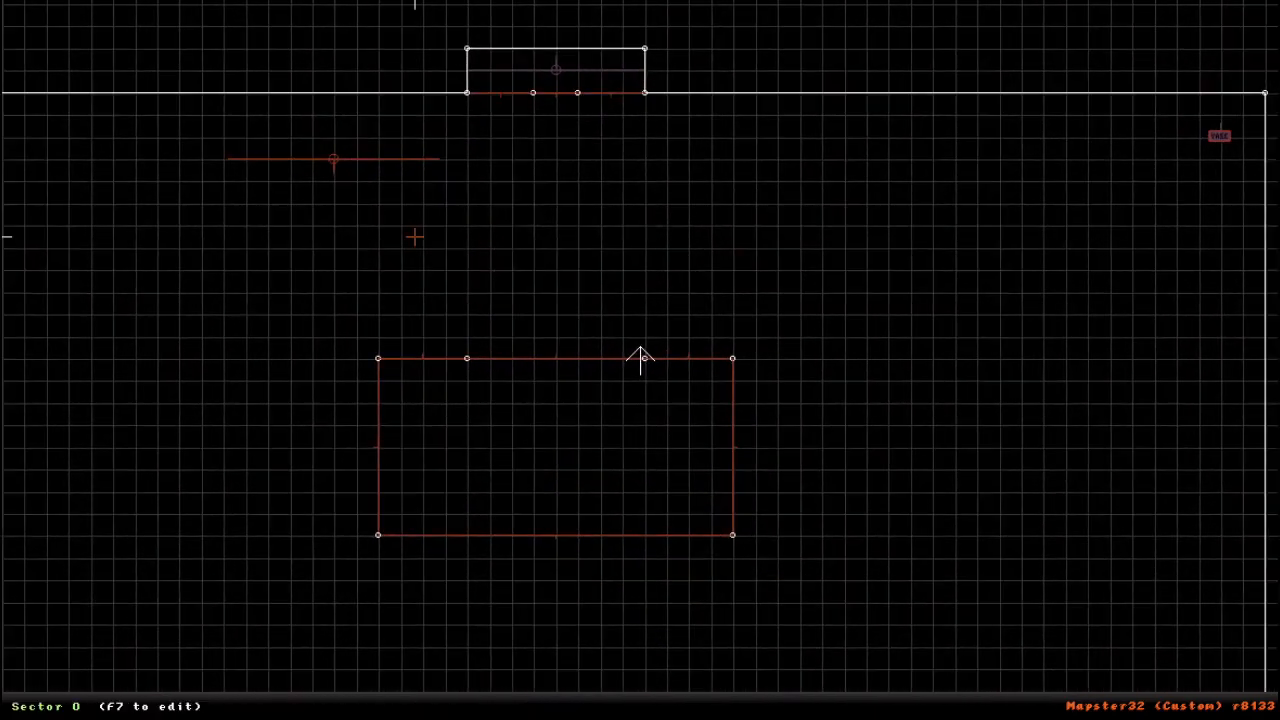
- Split the room sector with two lines about 3166 long, joining the window wall's inner points to the table edge's inserted points
key(KP_Enter)
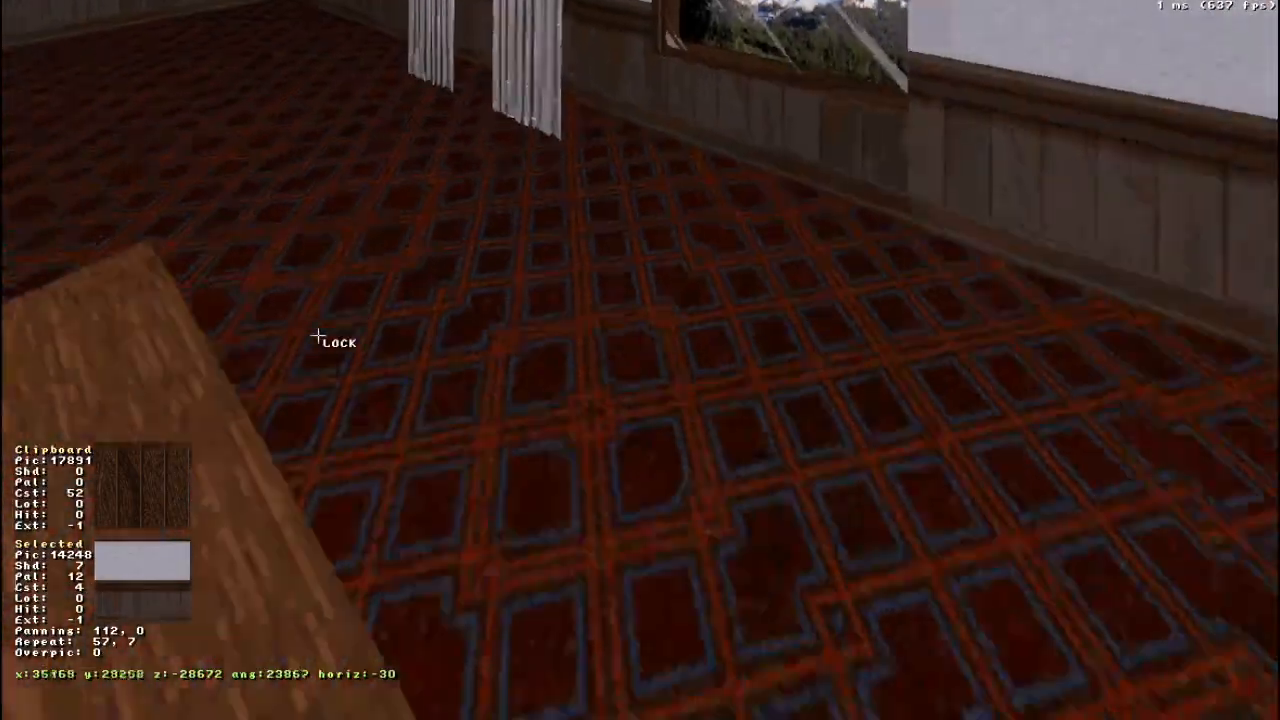
drag(318, 335, 318, 335)
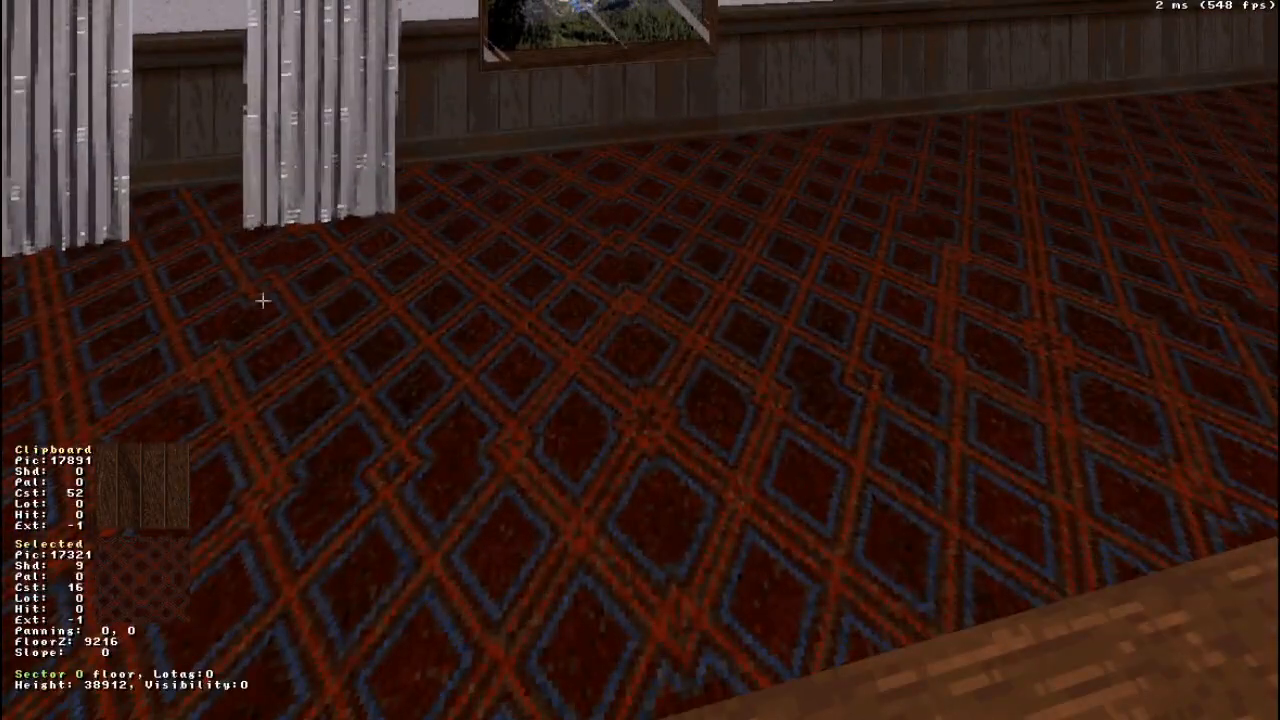
key(KP_Enter)
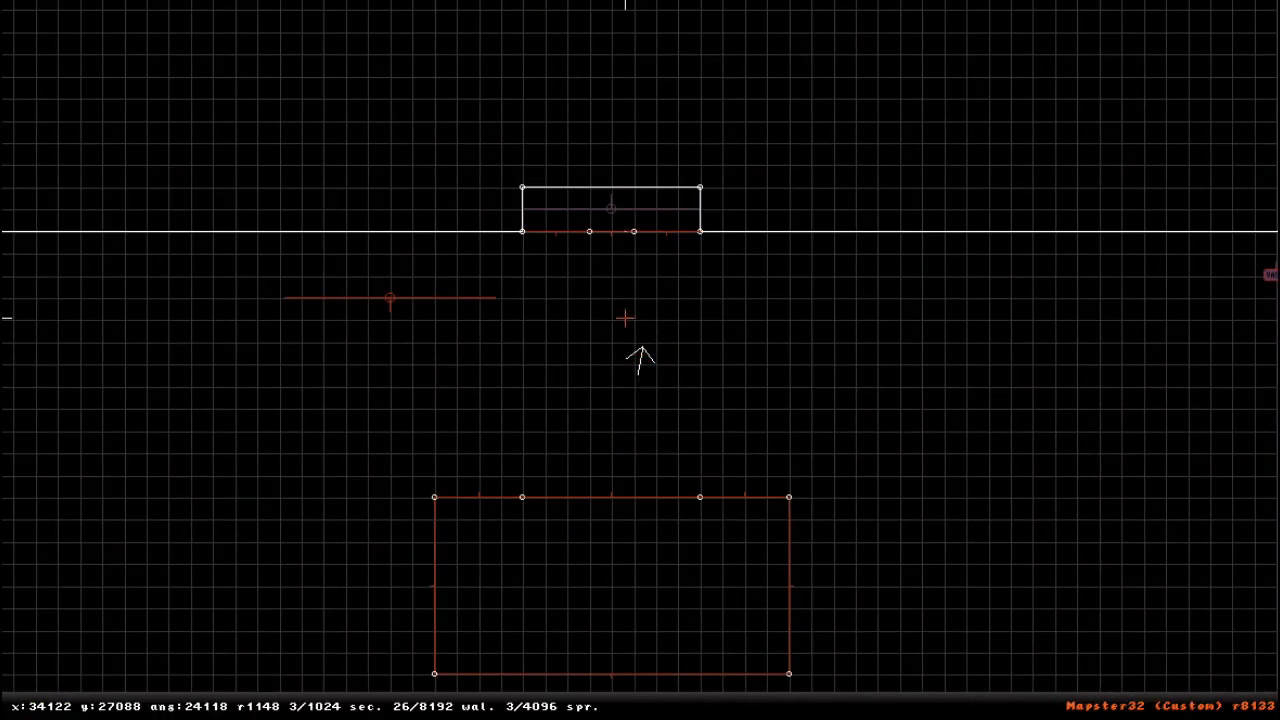
scroll(657, 252, up, 3)
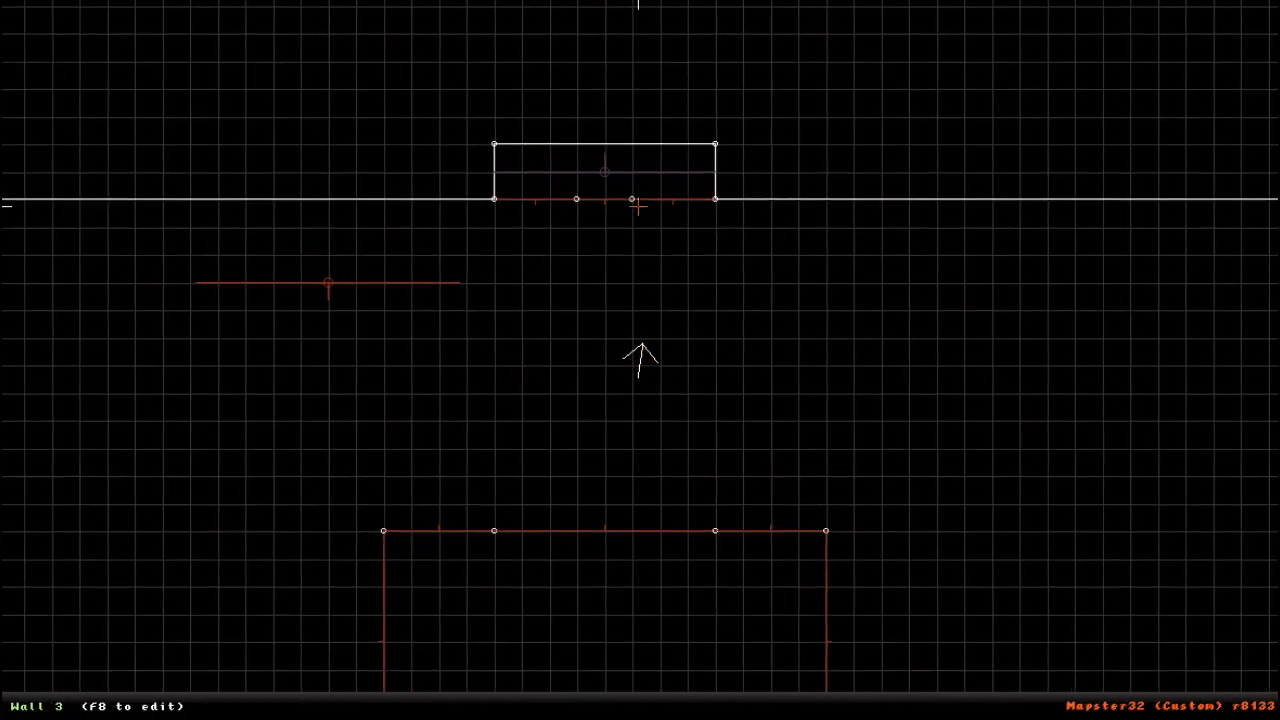
key(space)
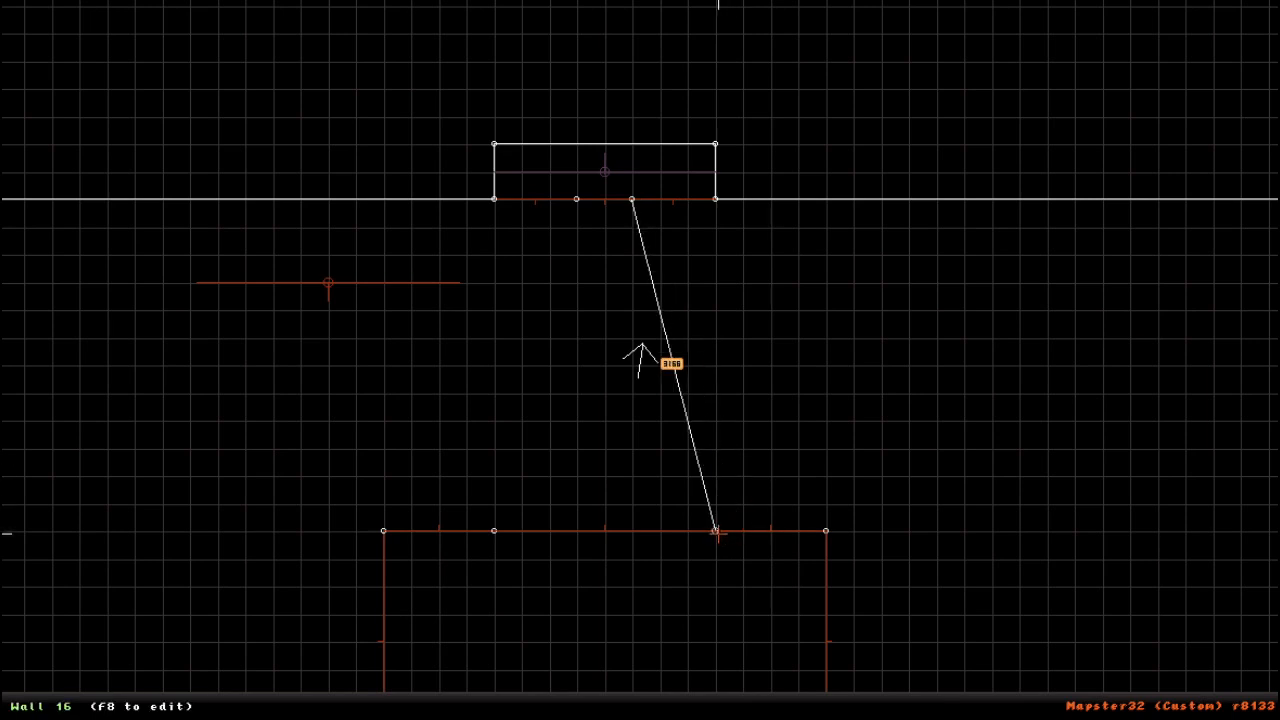
key(space)
key(space)
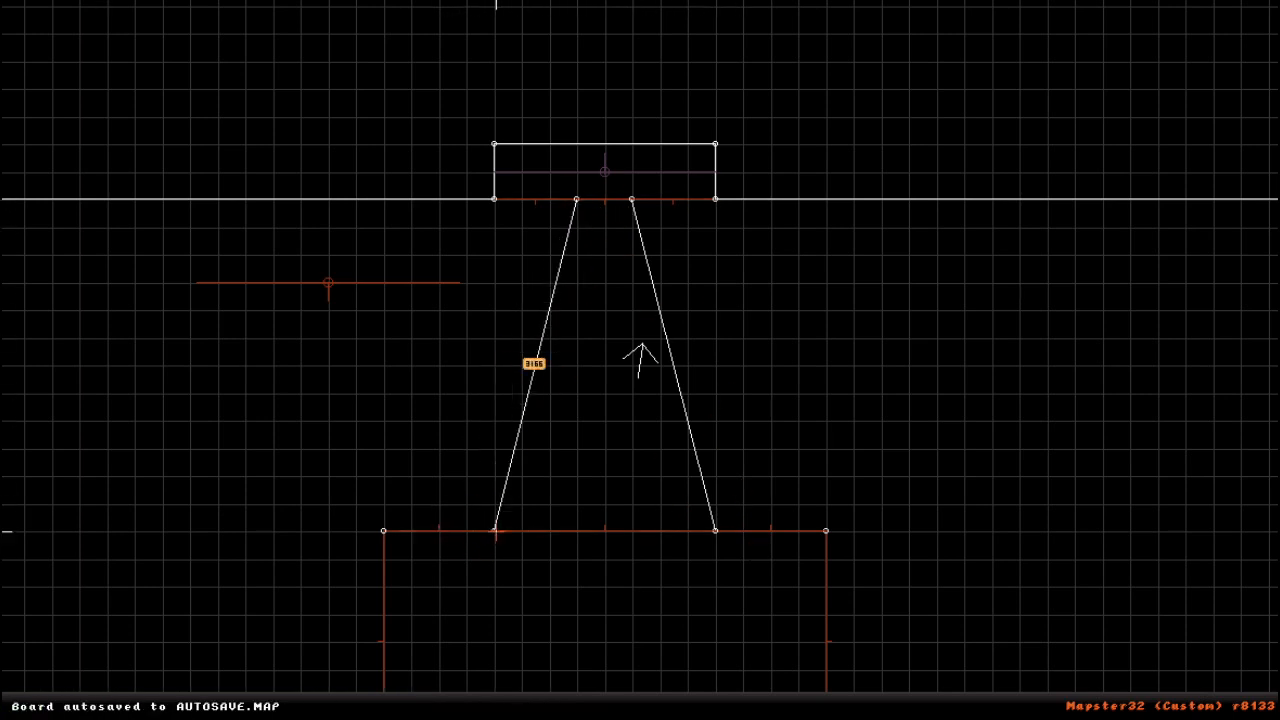
key(space)
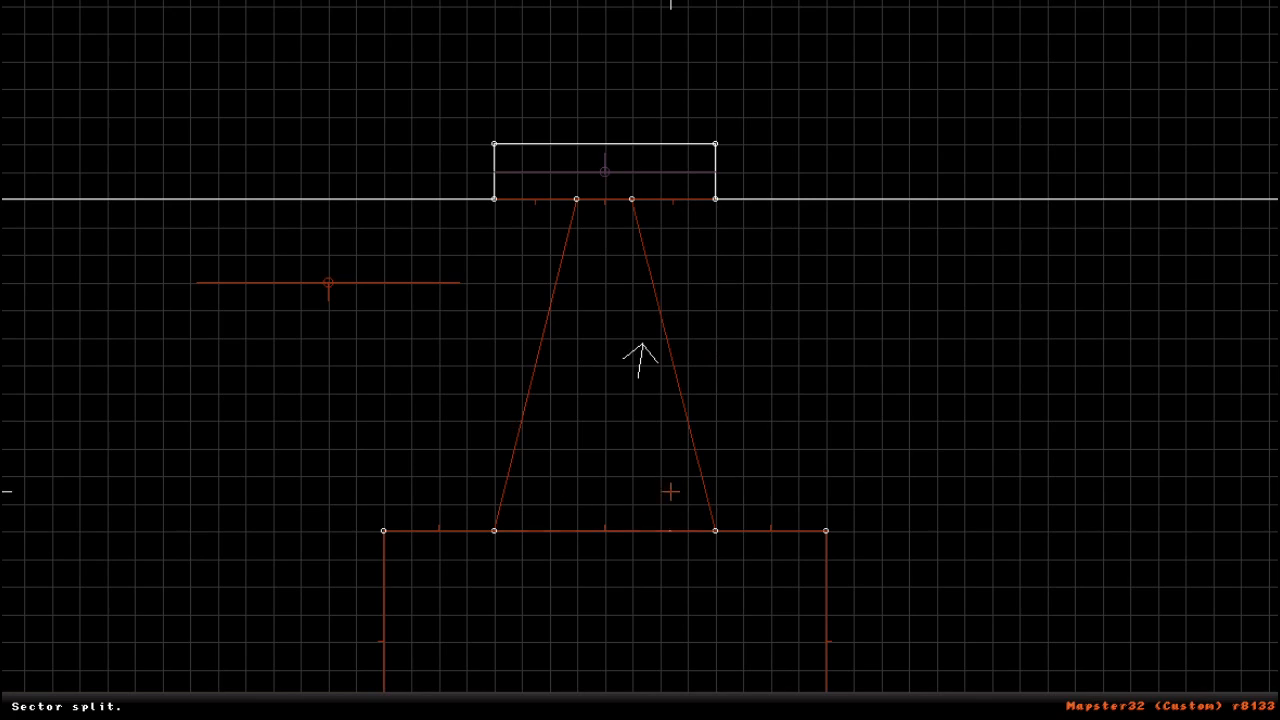
- Brighten the carpet sector between the window and the table to shade 1 in the 3D view
right_drag(638, 489, 640, 360)
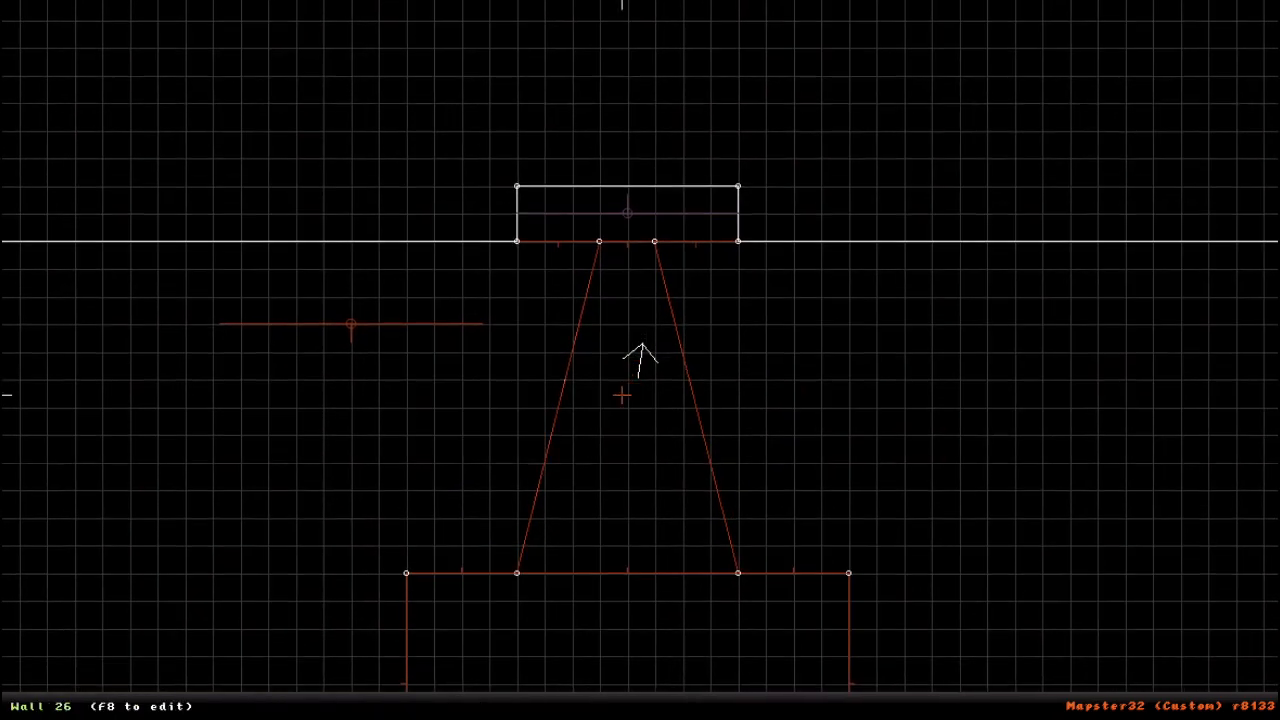
key(KP_Enter)
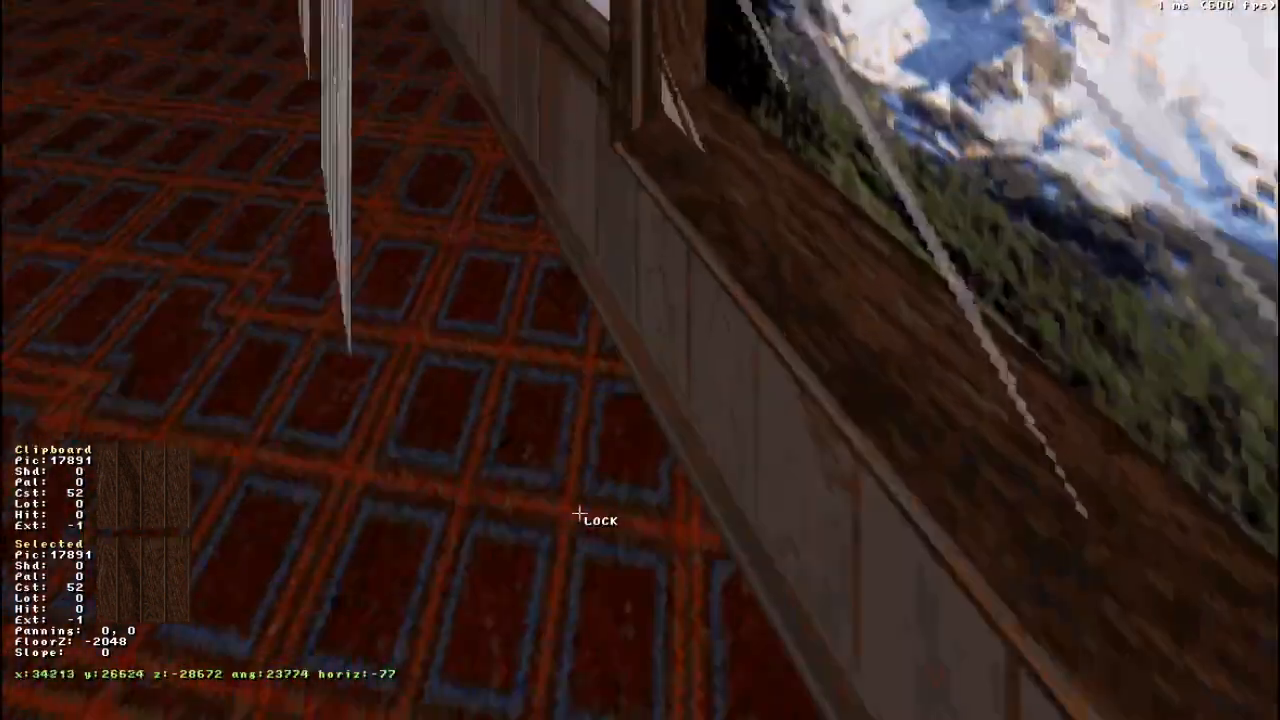
drag(580, 514, 580, 513)
right_drag(580, 513, 582, 499)
drag(582, 499, 582, 498)
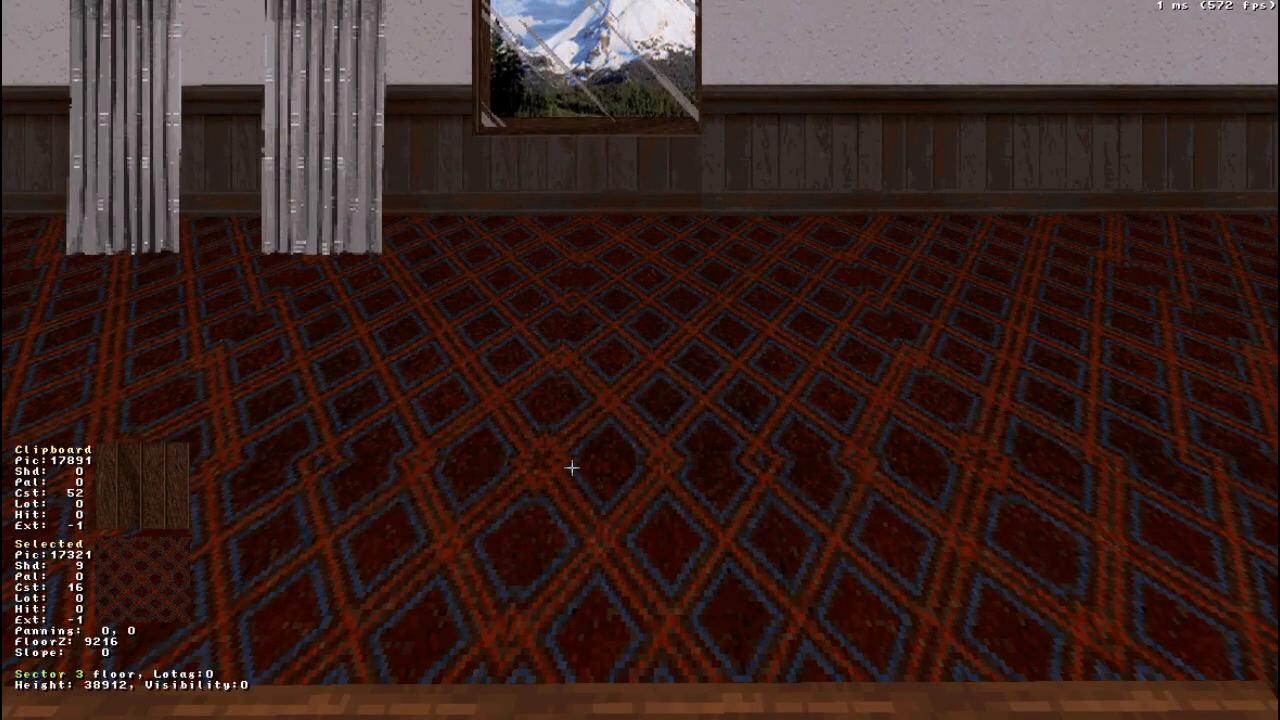
key(KP_Add)
key(KP_Add)
key(KP_Add)
key(KP_Add)
key(KP_Add)
key(KP_Add)
key(KP_Add)
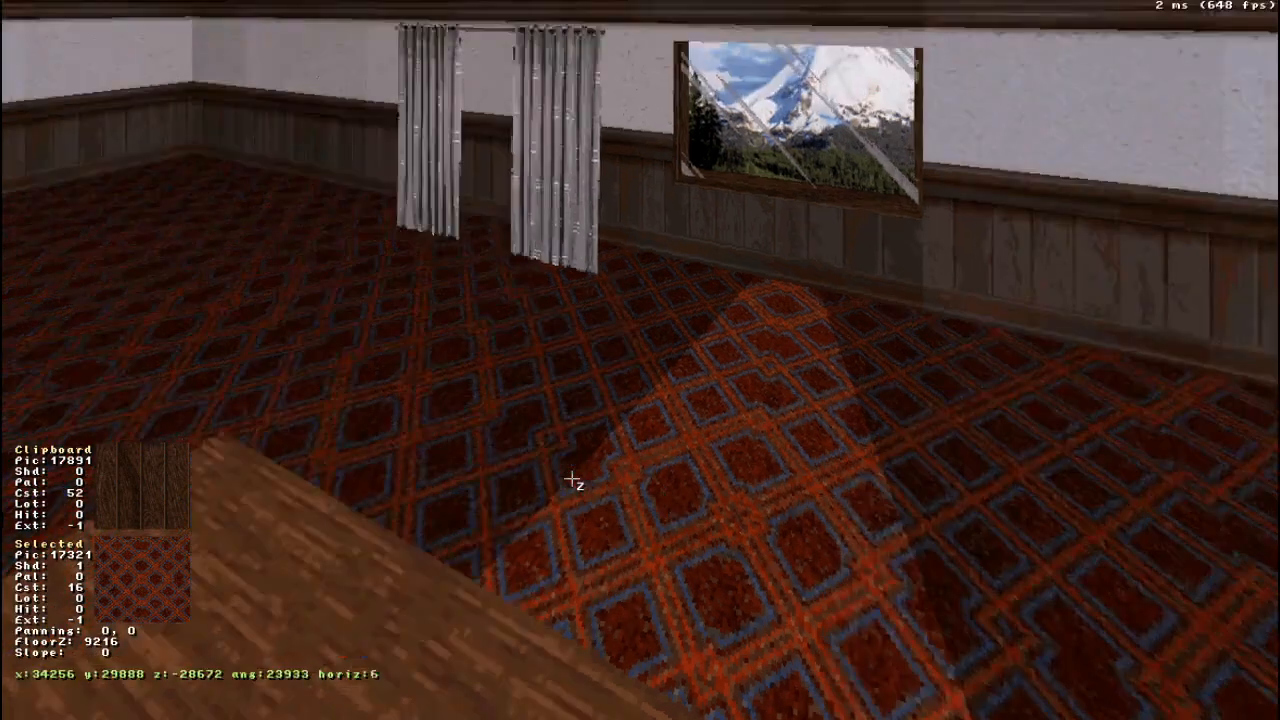
- Brighten the narrow wall section above and below the middle of the window to shade -2
right_drag(571, 479, 571, 479)
drag(571, 479, 571, 479)
key(KP_Subtract)
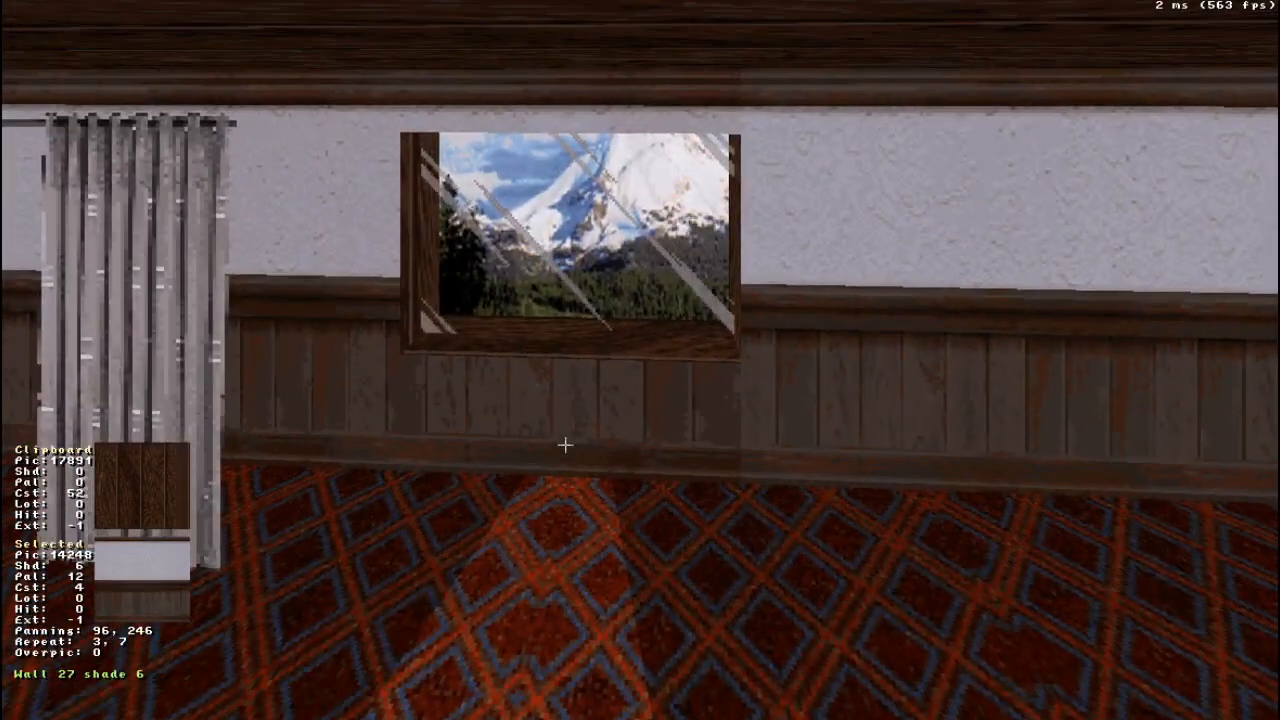
key(KP_Add)
key(KP_Add)
key(KP_Add)
key(KP_Add)
key(KP_Add)
key(KP_Add)
key(KP_Add)
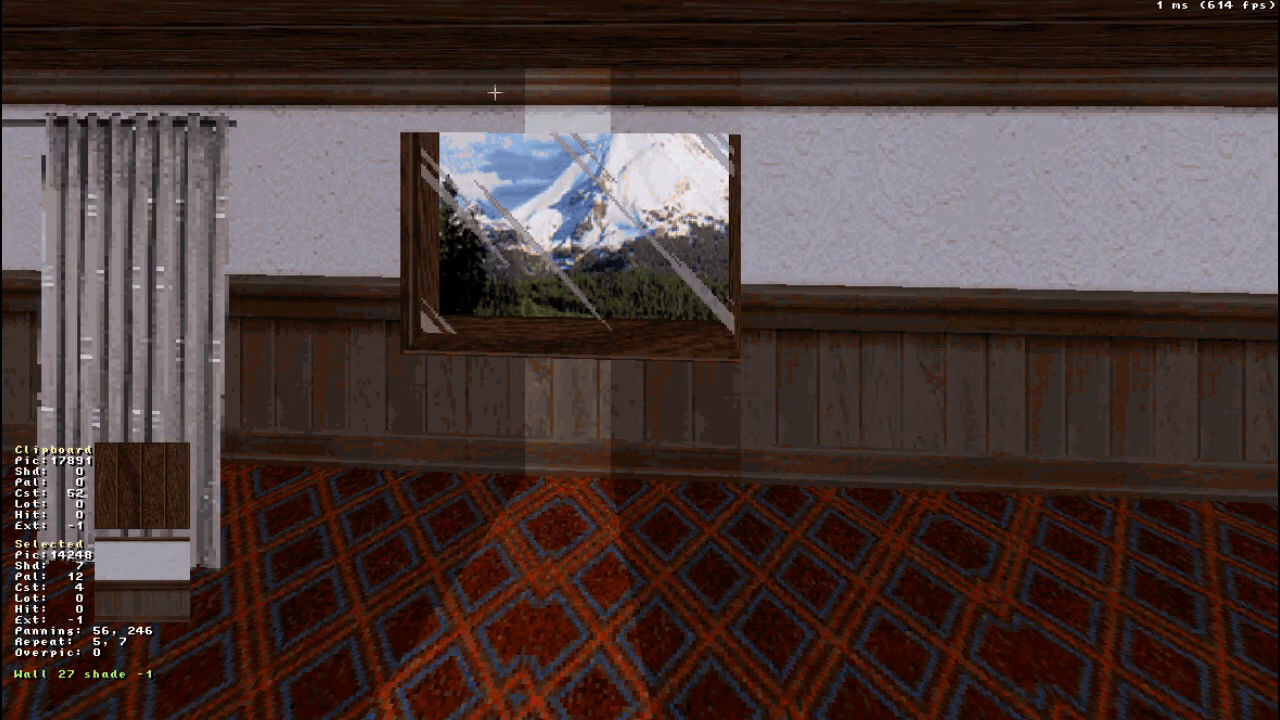
key(KP_Add)
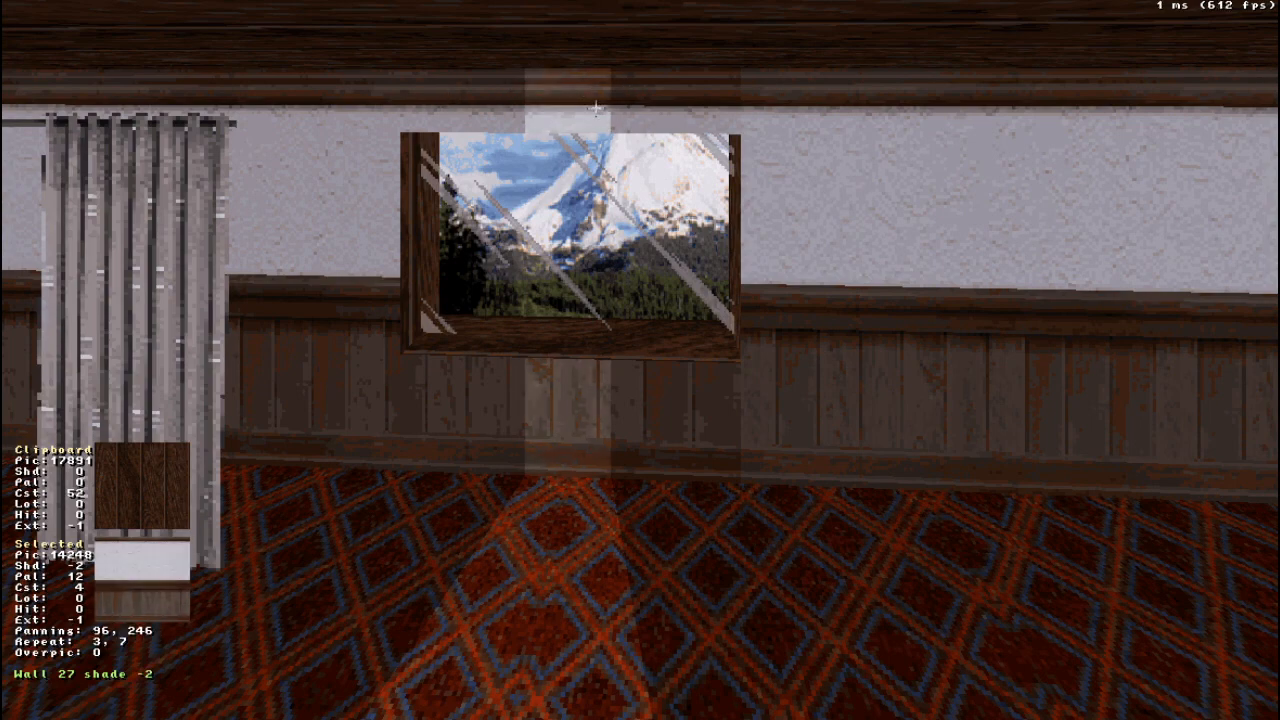
- Extend the light beam onto the table in the 2D view, with slanted sides about 1055 long and a far edge 2560 wide
right_drag(617, 478, 615, 446)
drag(615, 446, 615, 446)
drag(623, 354, 623, 354)
key(KP_Enter)
scroll(346, 191, down, 2)
scroll(346, 191, up, 3)
right_drag(346, 191, 640, 360)
scroll(627, 346, up, 3)
right_drag(392, 277, 640, 360)
key(space)
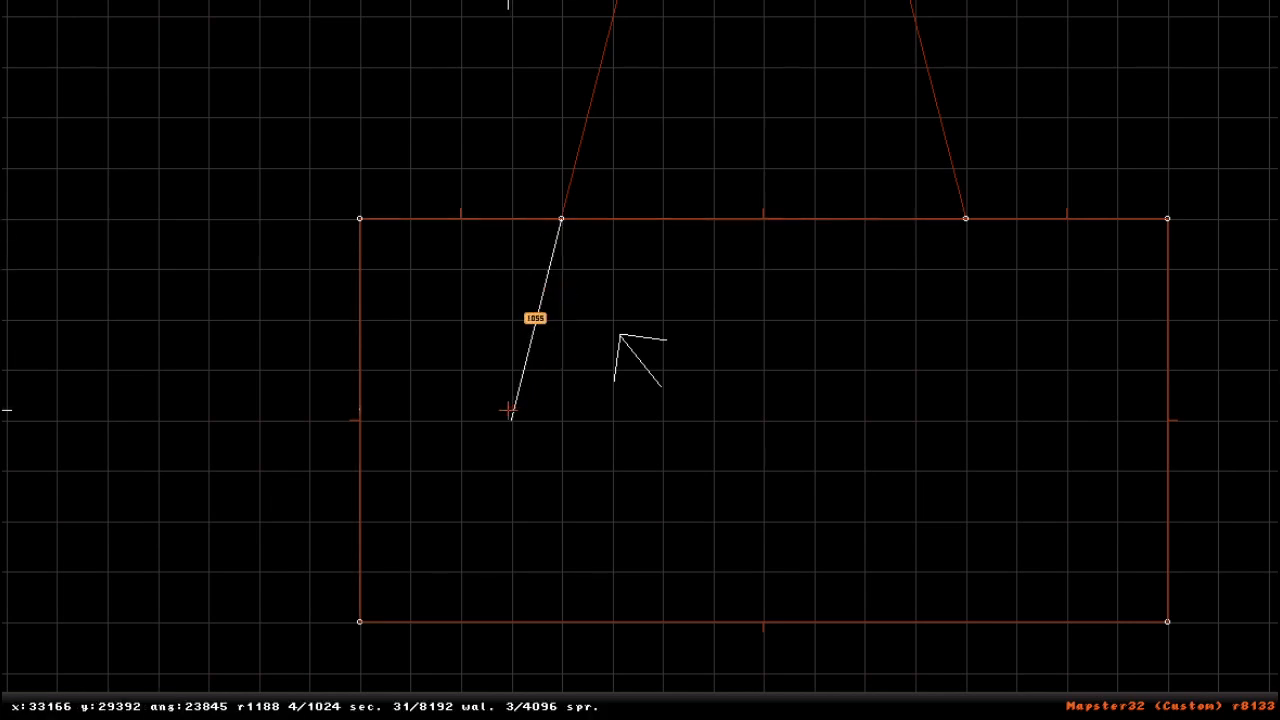
key(space)
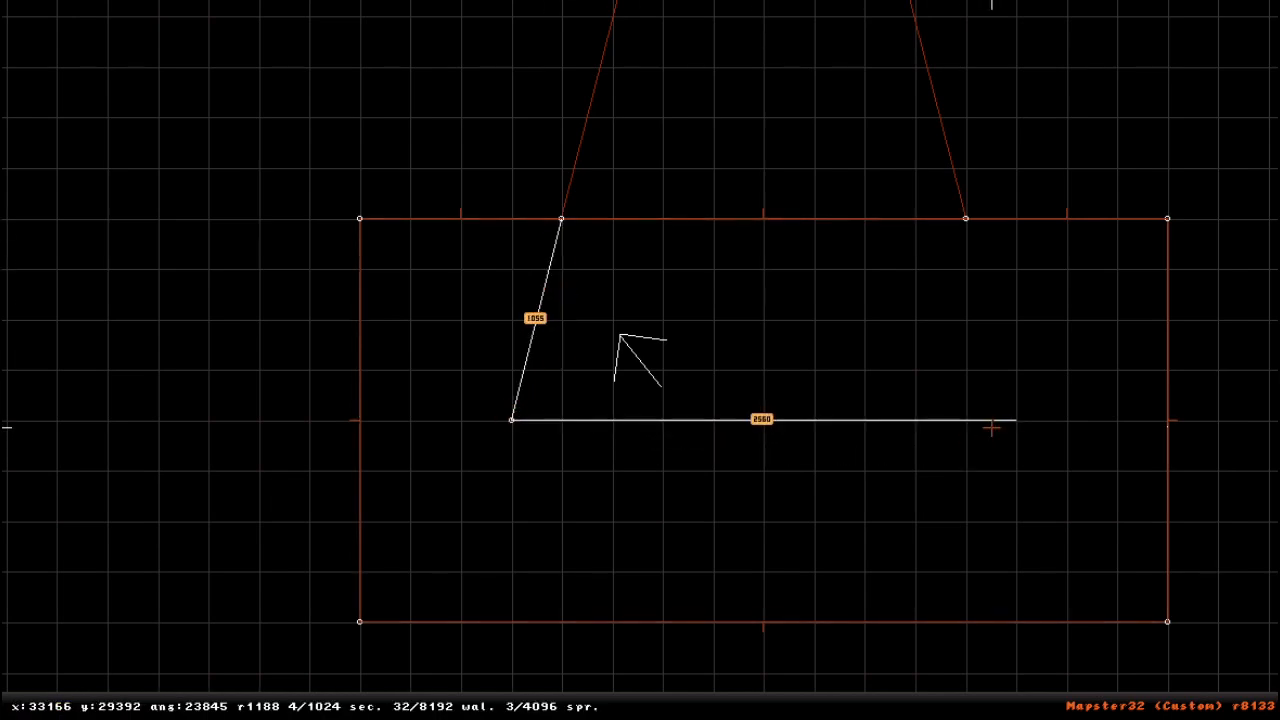
key(space)
key(space)
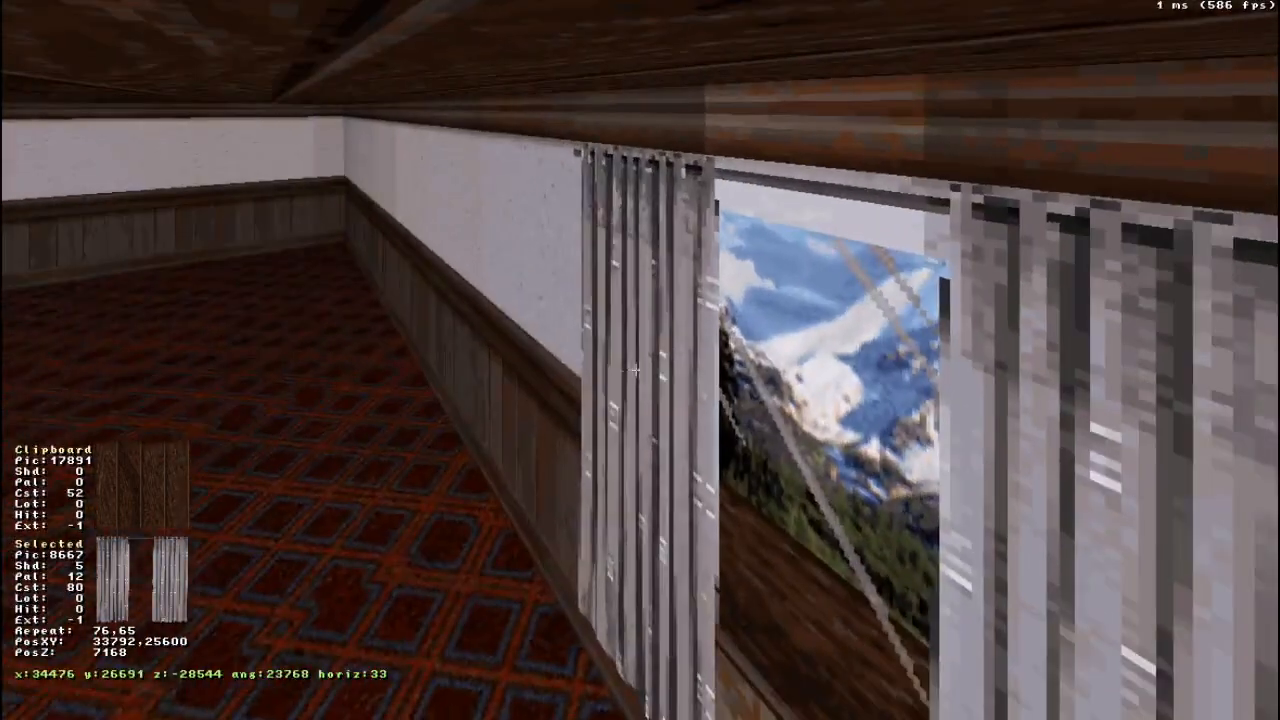
- Examine the room in 3D and the light-beam outline across the floor and table in the 2D view
key(z)
right_drag(635, 370, 637, 371)
scroll(629, 354, down, 6)
scroll(903, 303, up, 4)
right_drag(903, 303, 880, 304)
drag(880, 304, 877, 297)
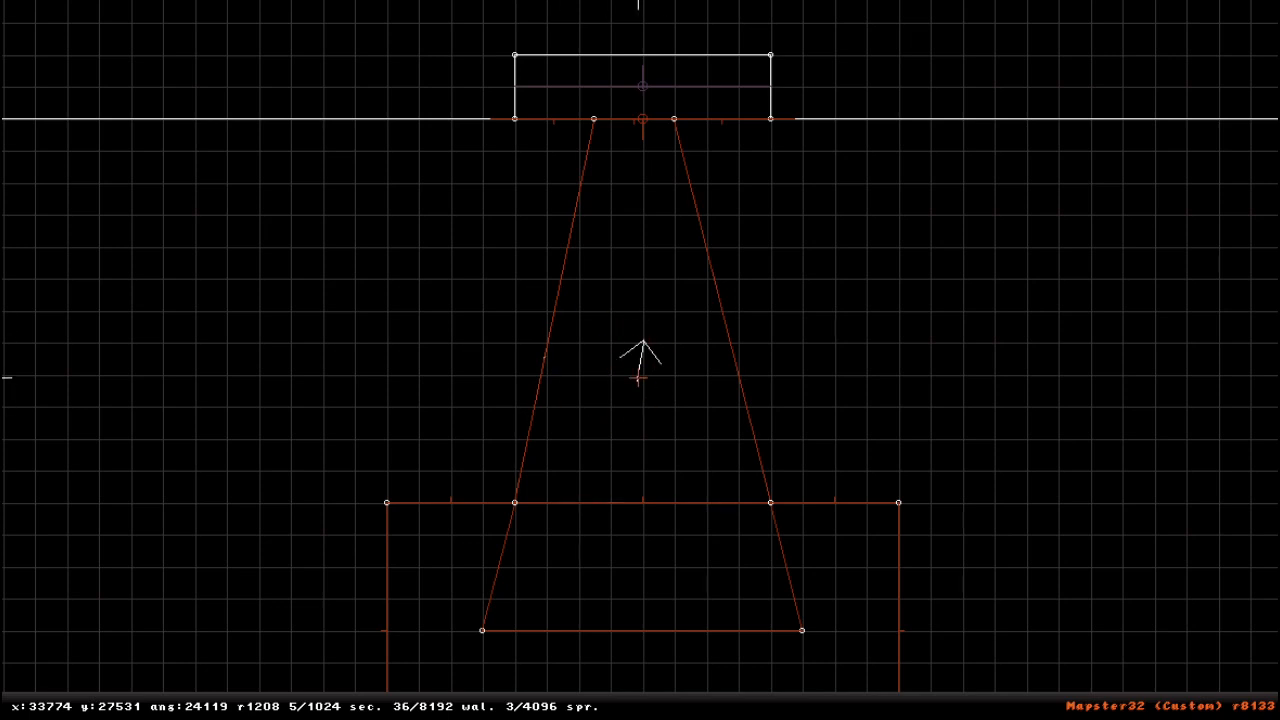
key(Down)
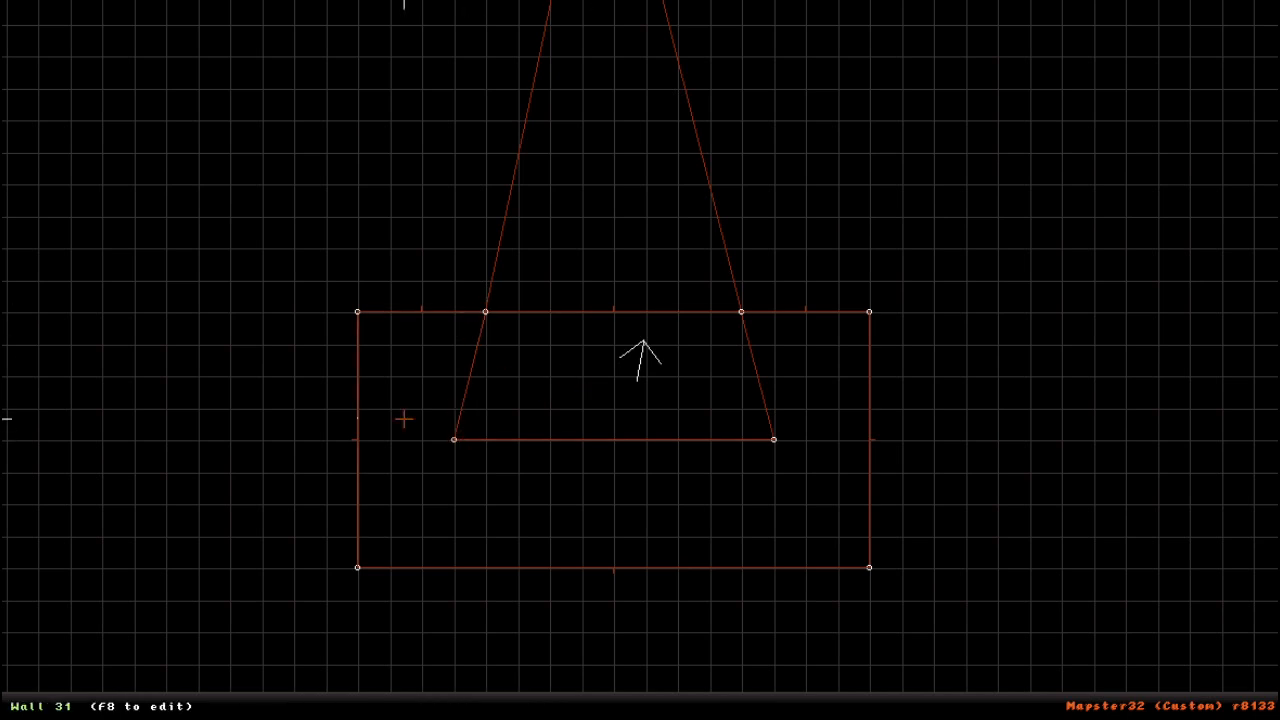
- Set the floor shade of the table's light patch to 4 and that of the lit carpet to 2
key(KP_Enter)
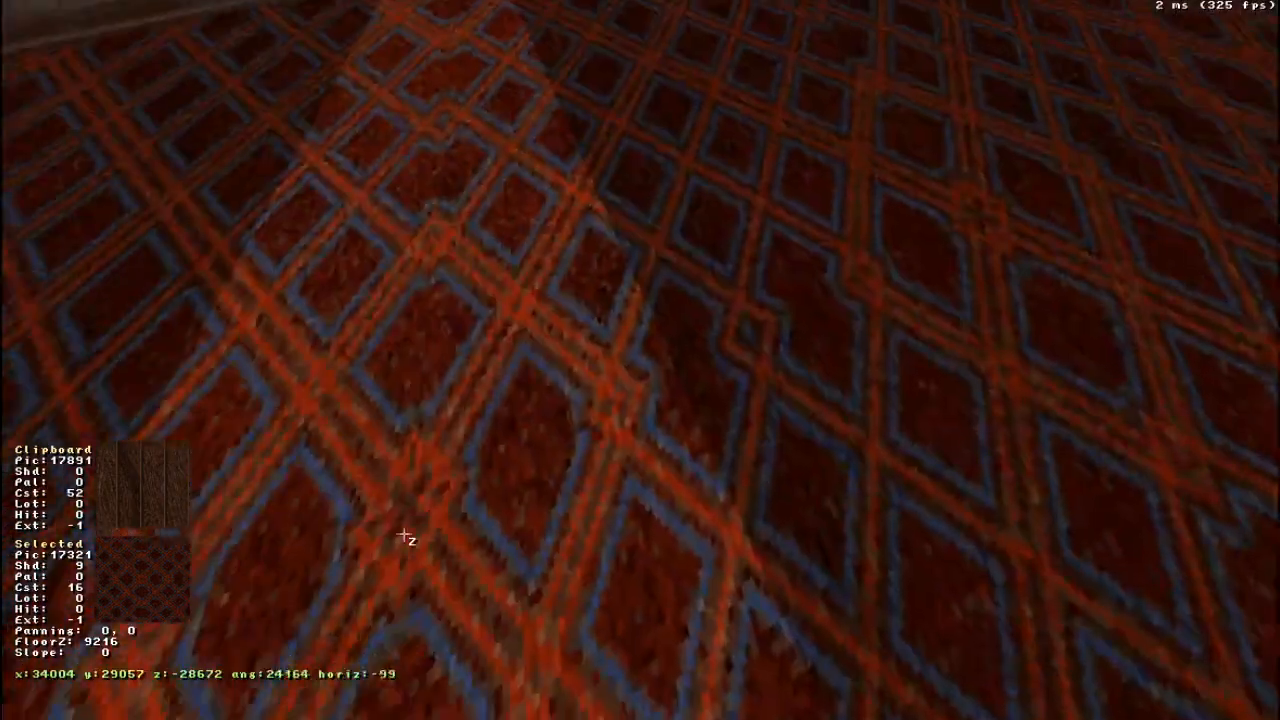
key(Up)
drag(403, 534, 443, 520)
right_drag(443, 520, 440, 516)
drag(440, 516, 440, 516)
scroll(686, 310, down, 4)
scroll(671, 320, up, 4)
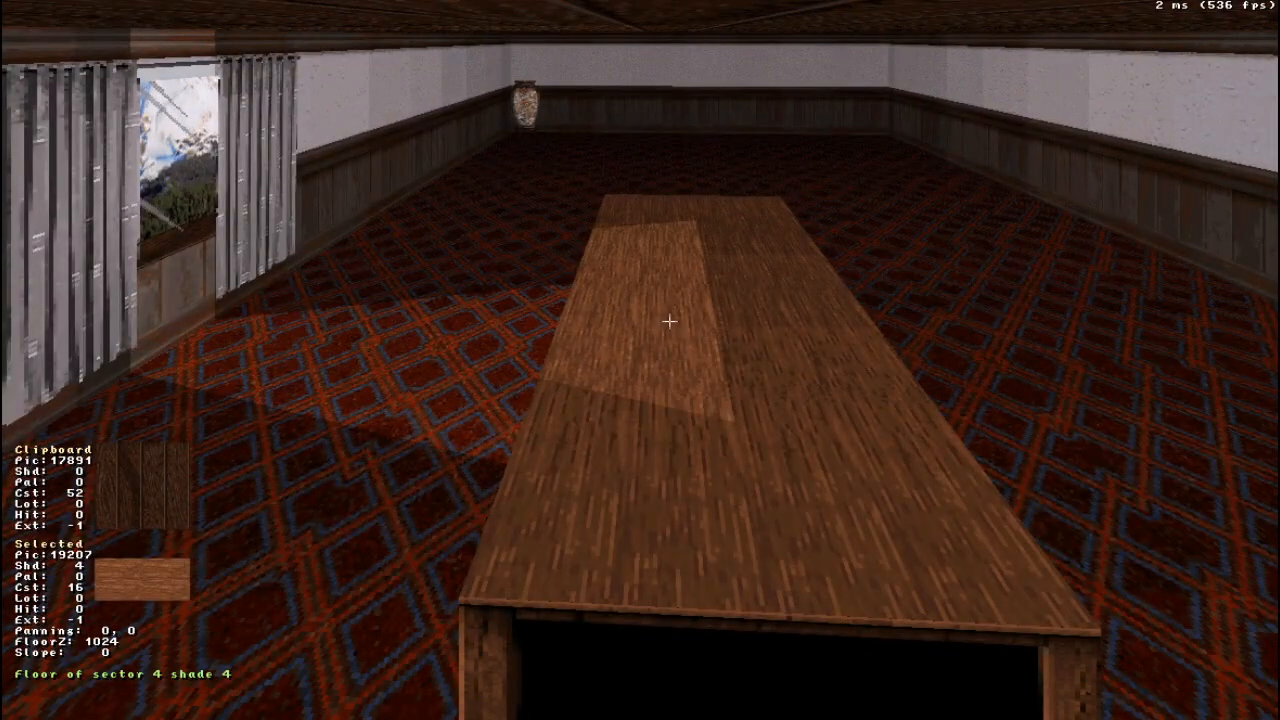
right_drag(460, 382, 460, 382)
scroll(492, 335, down, 3)
scroll(493, 335, up, 1)
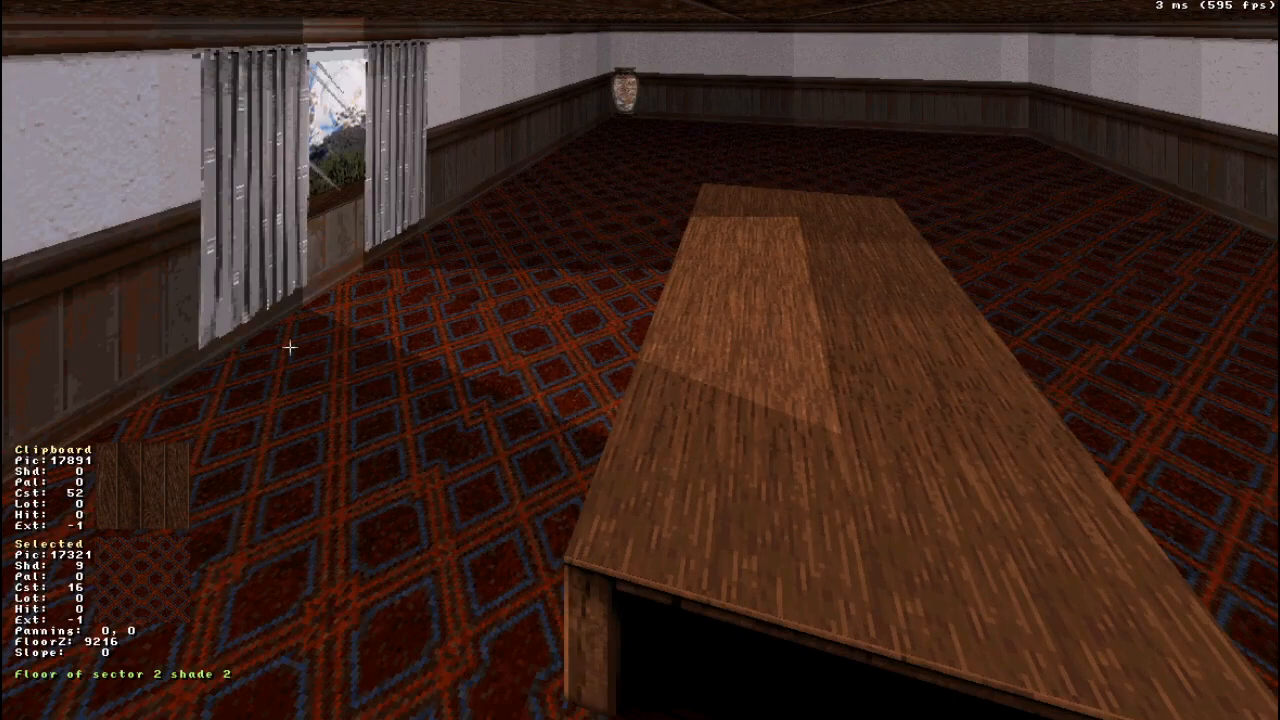
- Try moving the light beam's left point on the table edge and the adjacent table corner together, and view the result in 3D
key(KP_Enter)
right_drag(640, 360, 640, 360)
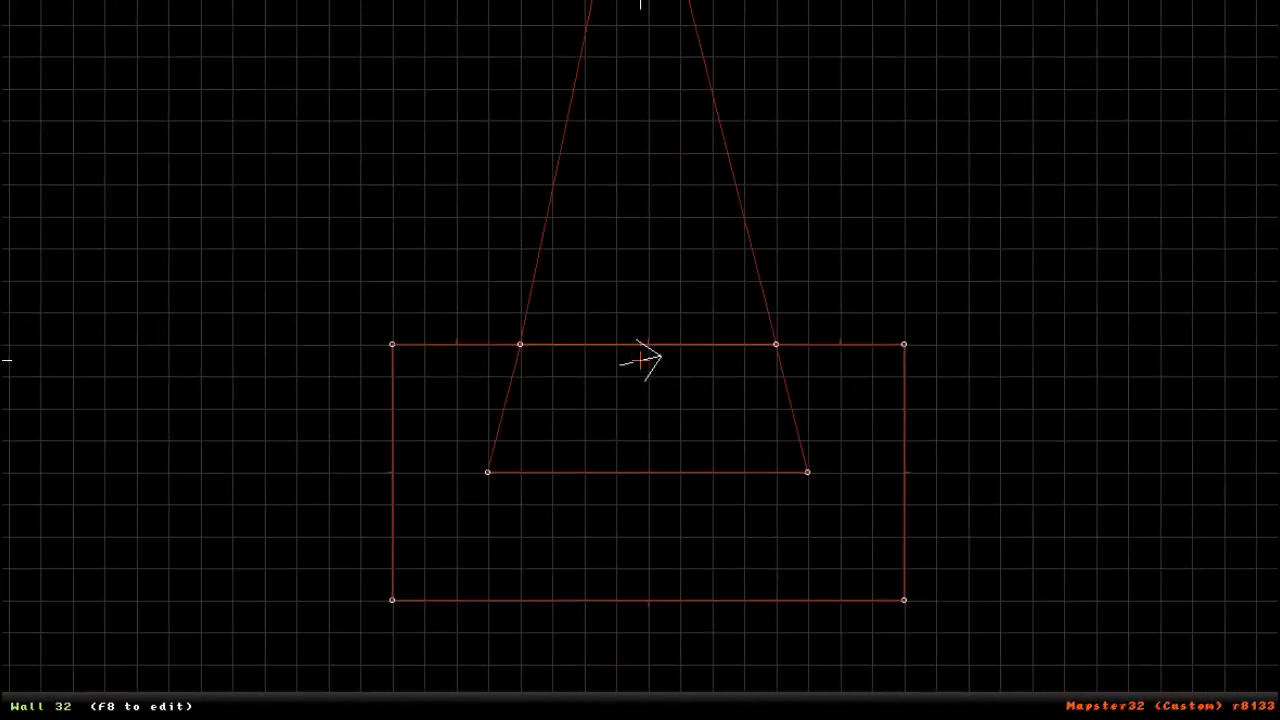
drag(519, 344, 327, 350)
drag(519, 280, 456, 344)
key(KP_Enter)
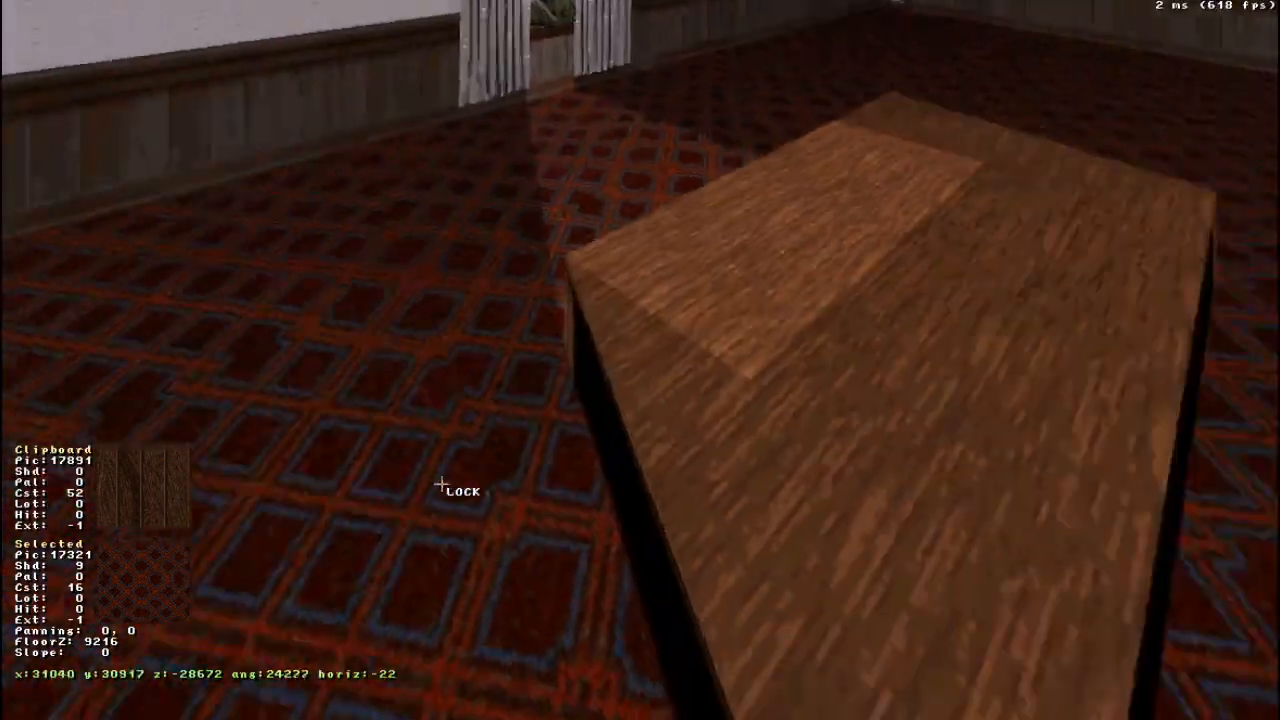
drag(441, 484, 441, 485)
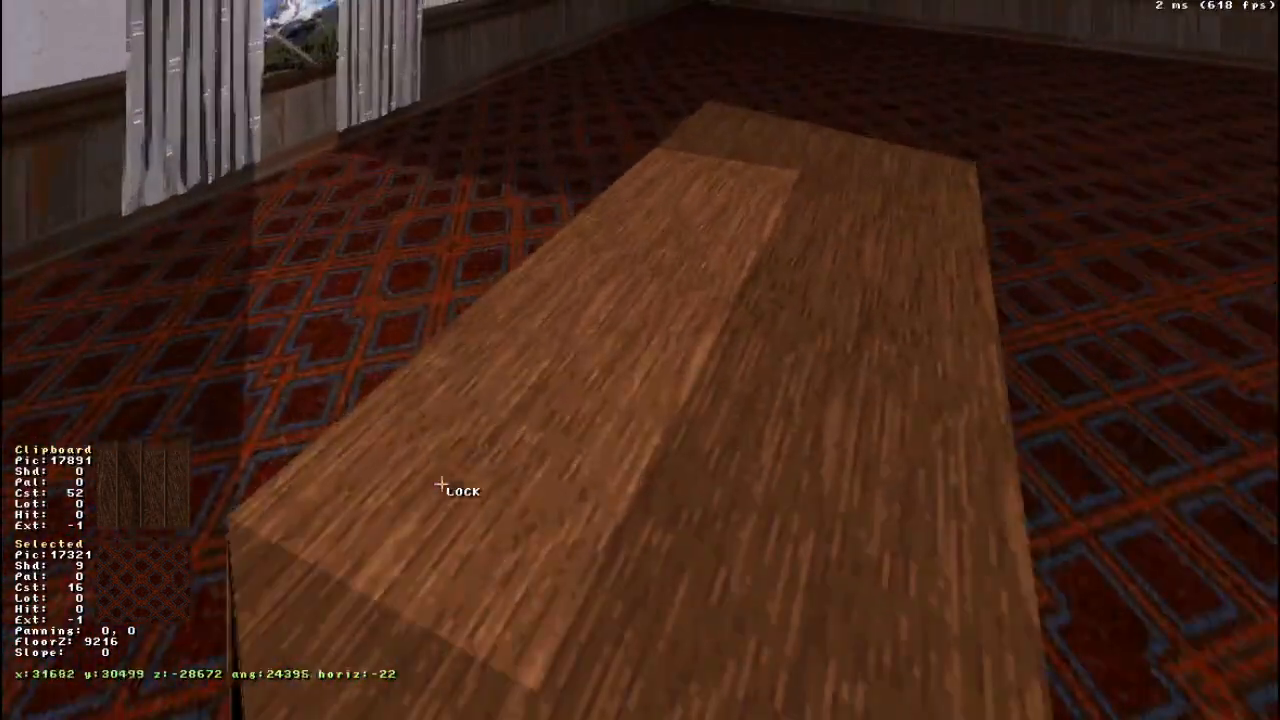
- Undo the two point moves on the table outline in the 2D view
key(KP_Enter)
right_drag(226, 468, 684, 376)
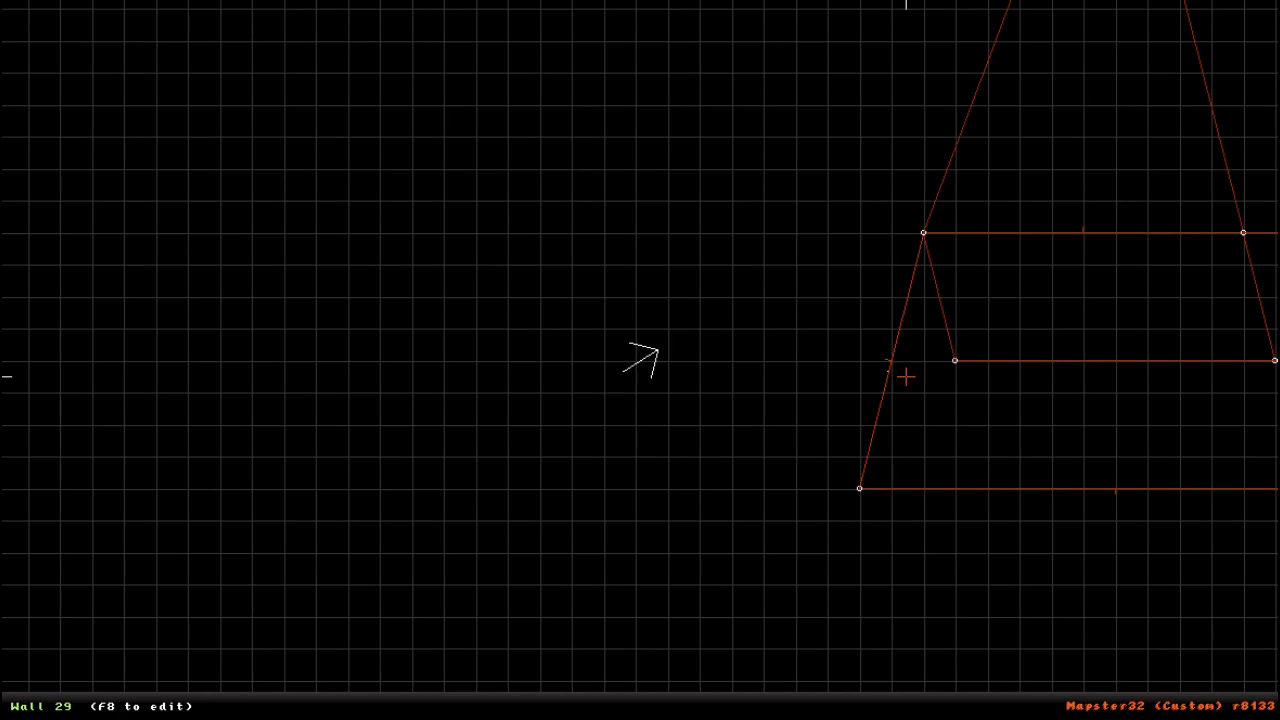
key(ctrl+z)
key(ctrl+z)
- Draw a rectangular shadow sector 4096 wide and 768 deep along the table side facing away from the window
right_drag(906, 377, 640, 360)
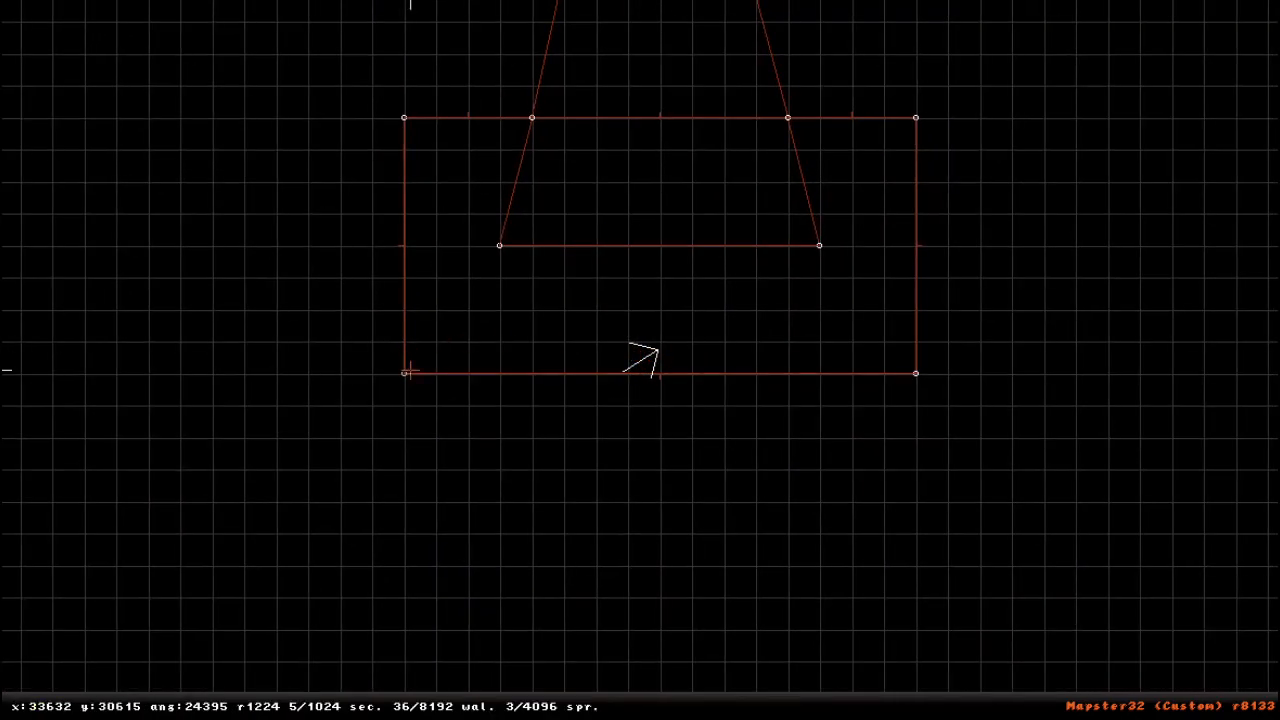
key(space)
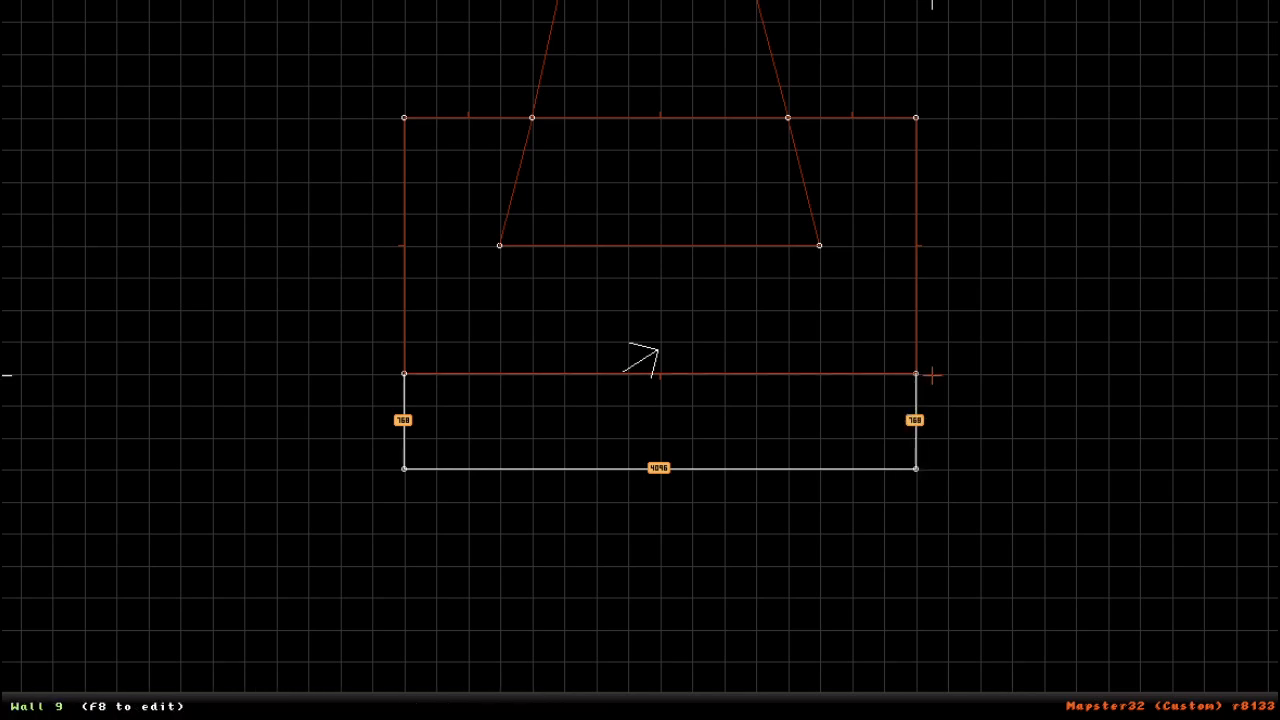
right_drag(940, 470, 592, 376)
- Darken the carpet in the shadow sector beside the table to shade 16 in the 3D view
key(KP_Enter)
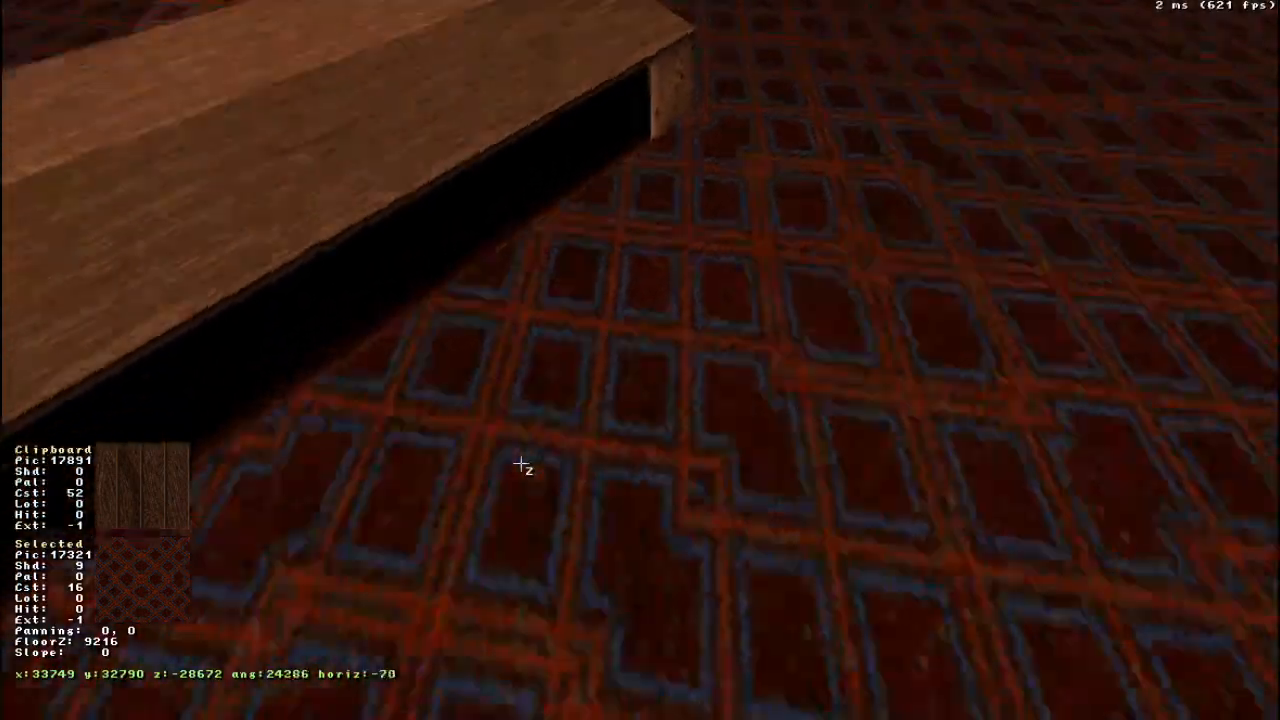
right_drag(520, 464, 520, 464)
key(KP_Subtract)
key(KP_Subtract)
key(KP_Subtract)
key(KP_Subtract)
key(KP_Subtract)
key(KP_Subtract)
key(KP_Subtract)
right_drag(512, 396, 536, 406)
drag(536, 406, 536, 406)
right_drag(536, 406, 537, 405)
drag(537, 405, 537, 405)
- Try moving a back corner of the window alcove into the room, view it in 3D and move the corner back
key(KP_Enter)
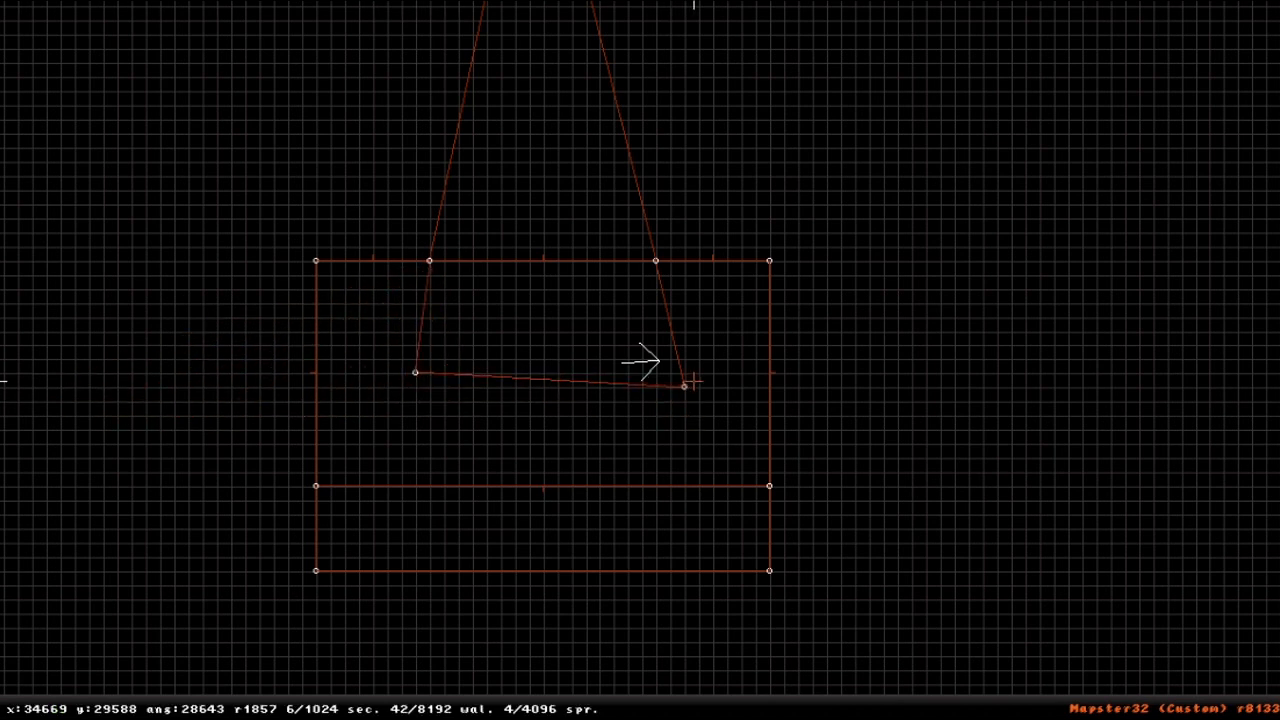
scroll(641, 361, up, 5)
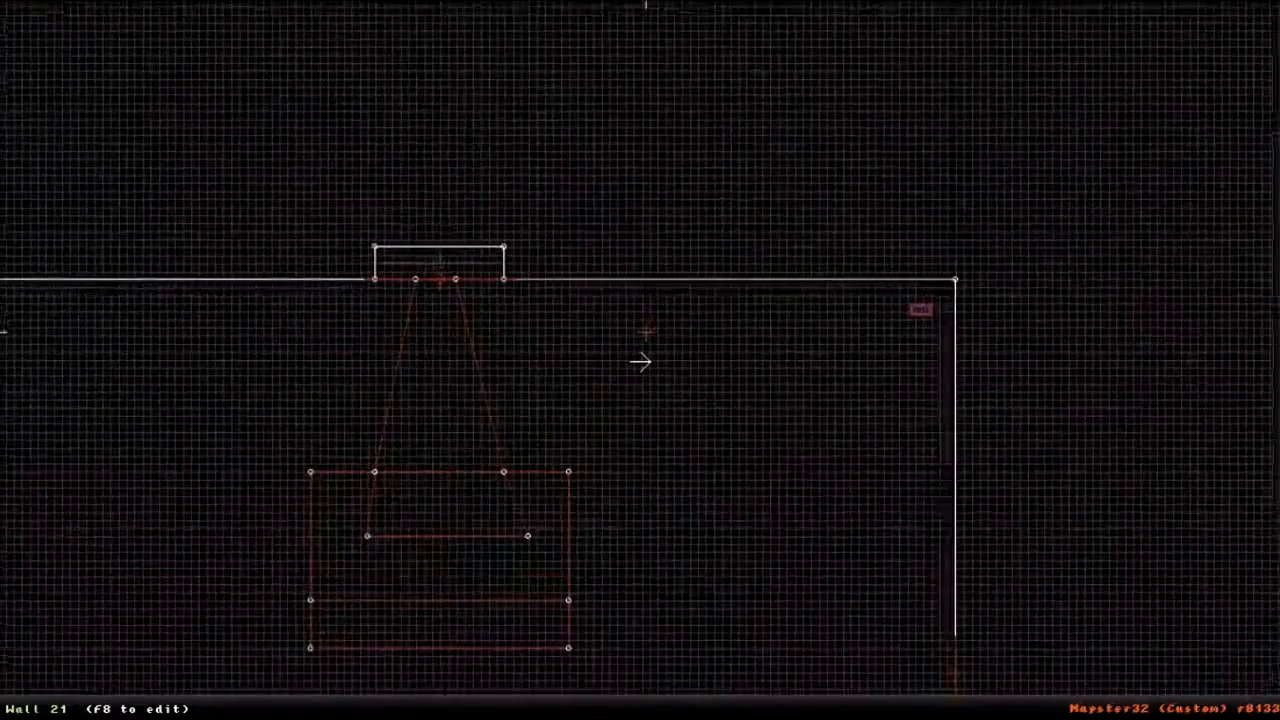
drag(656, 276, 467, 416)
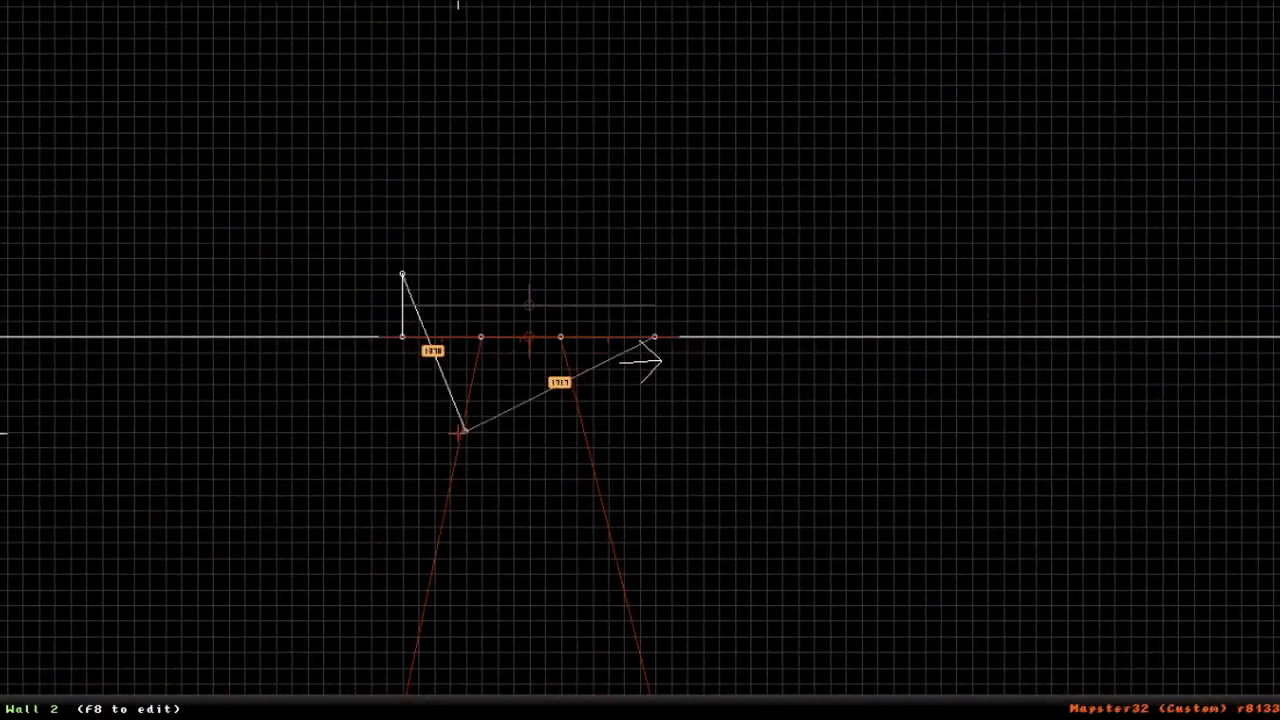
right_drag(455, 436, 237, 531)
key(KP_Enter)
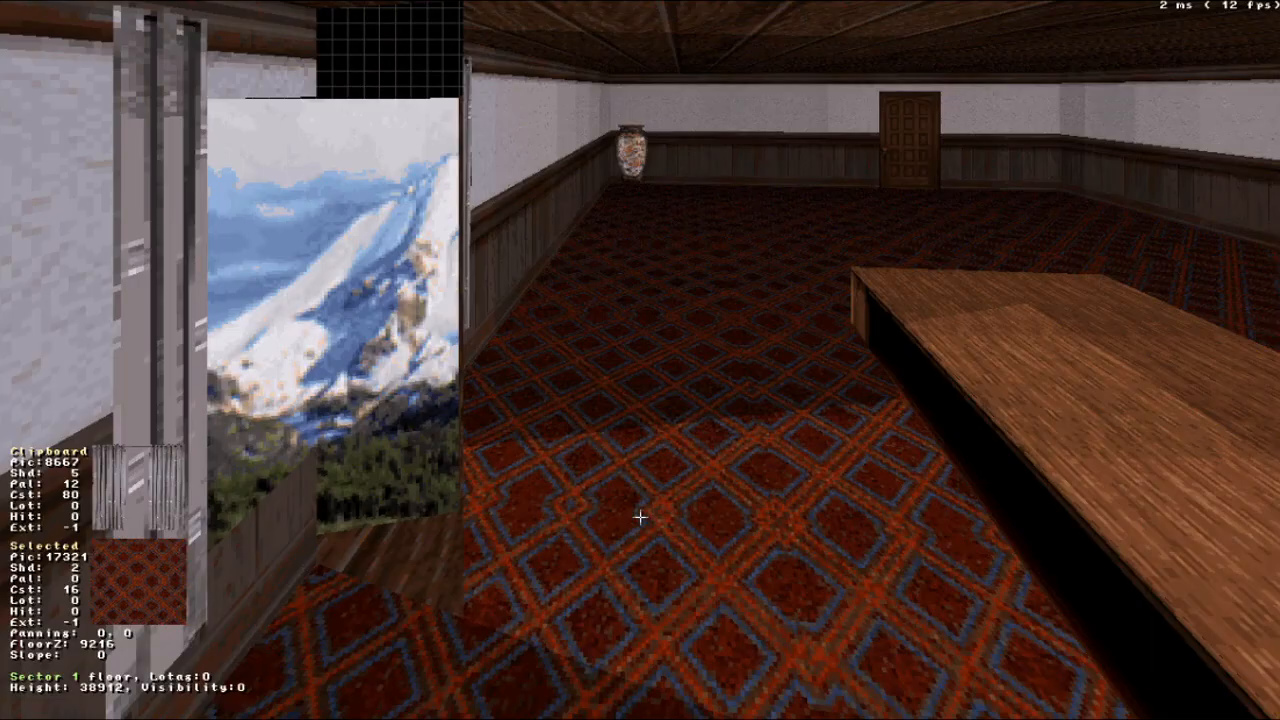
middle_drag(593, 337, 550, 268)
key(Up)
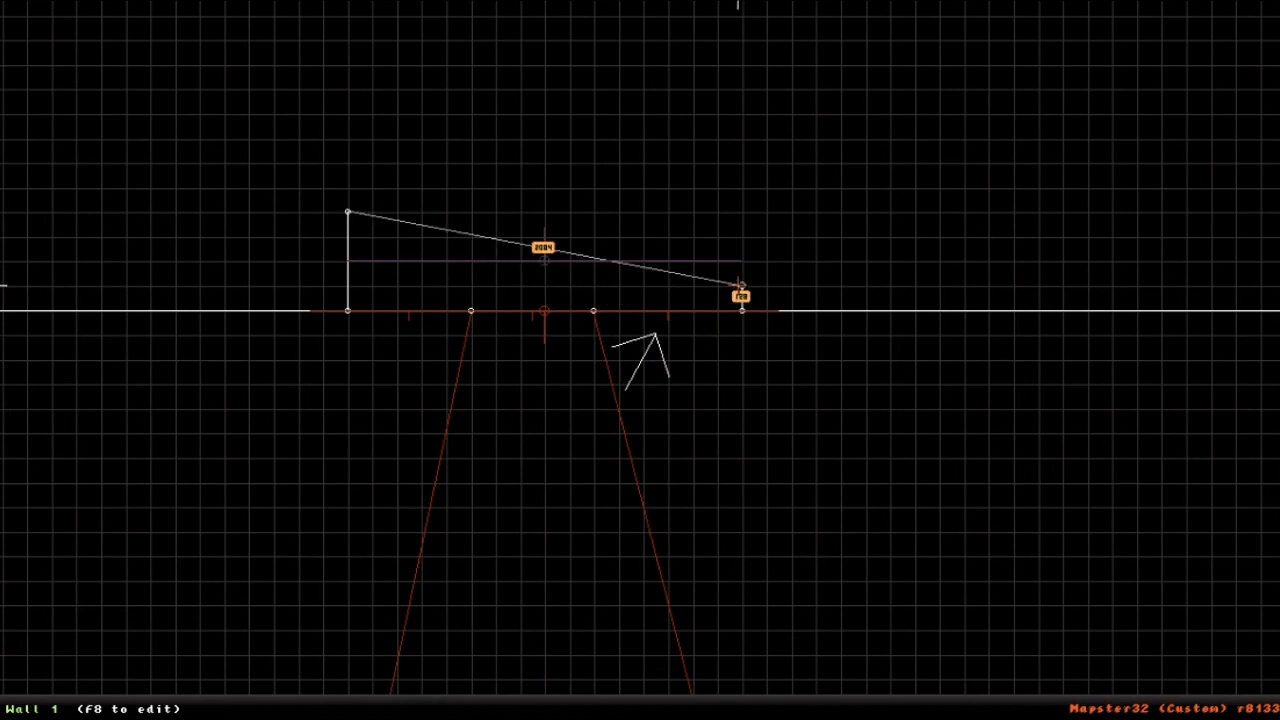
- Examine the light patch and the shadow around the table in the 3D view
key(KP_Enter)
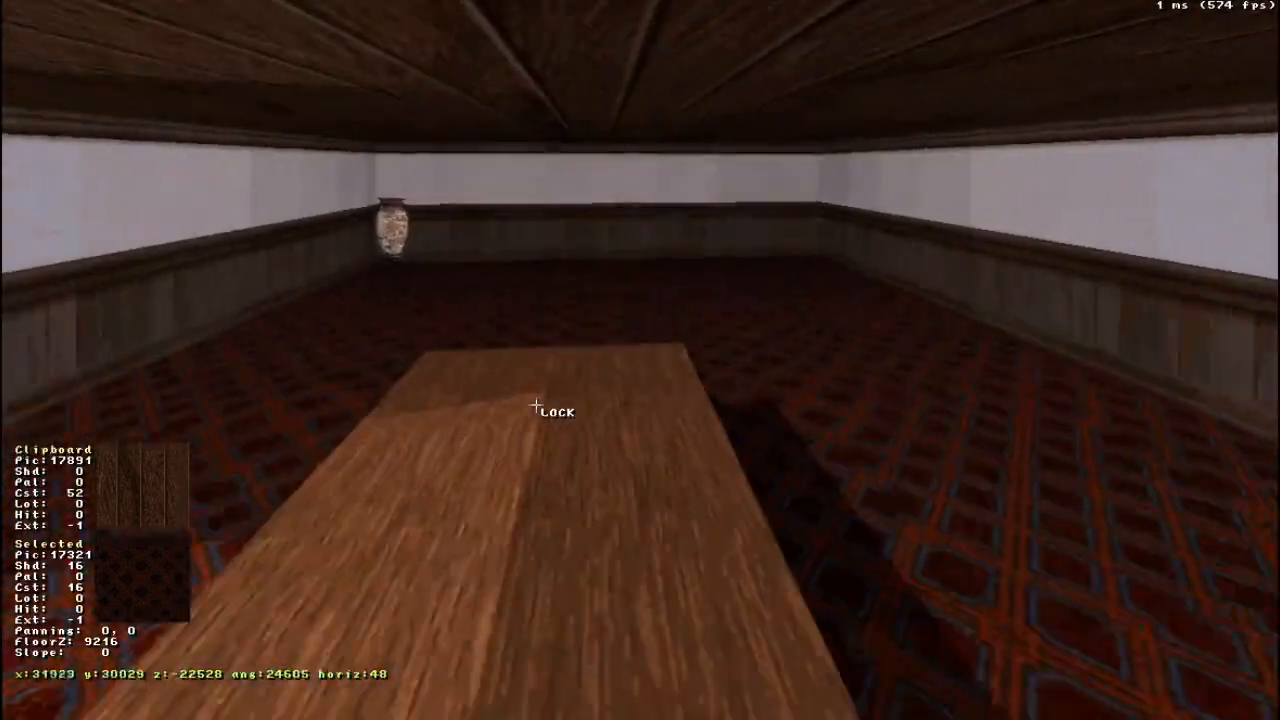
key(Up)
scroll(536, 405, up, 7)
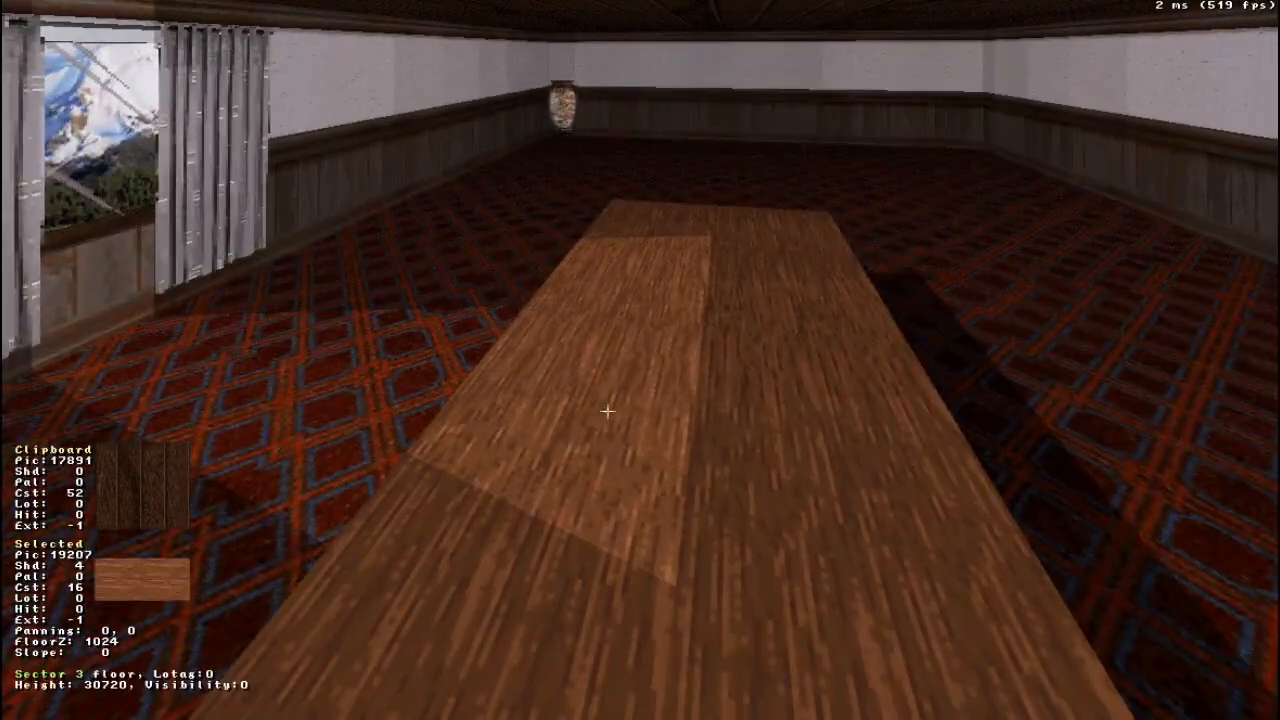
- Try raising and lowering the floor of the lit table-top sector, and return it to its original height
right_drag(608, 411, 622, 404)
key(Page_Up)
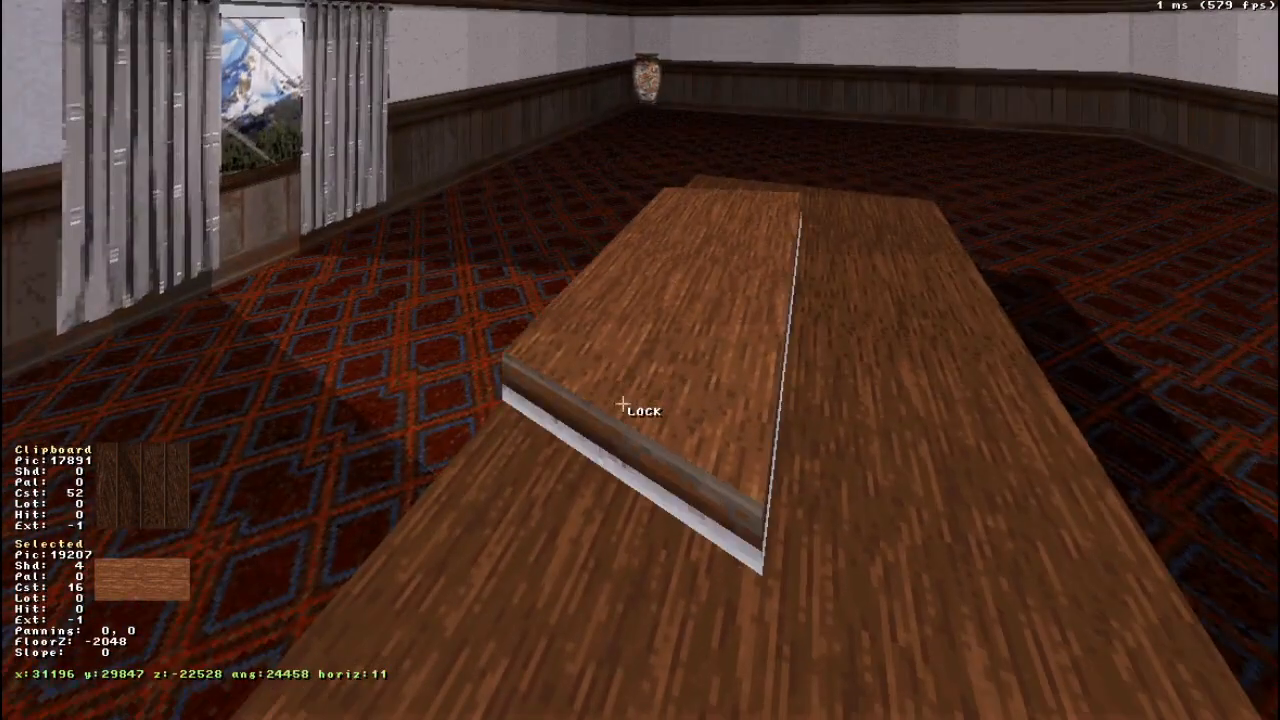
key(Page_Down)
key(Page_Down)
key(Page_Down)
key(Page_Down)
key(Page_Down)
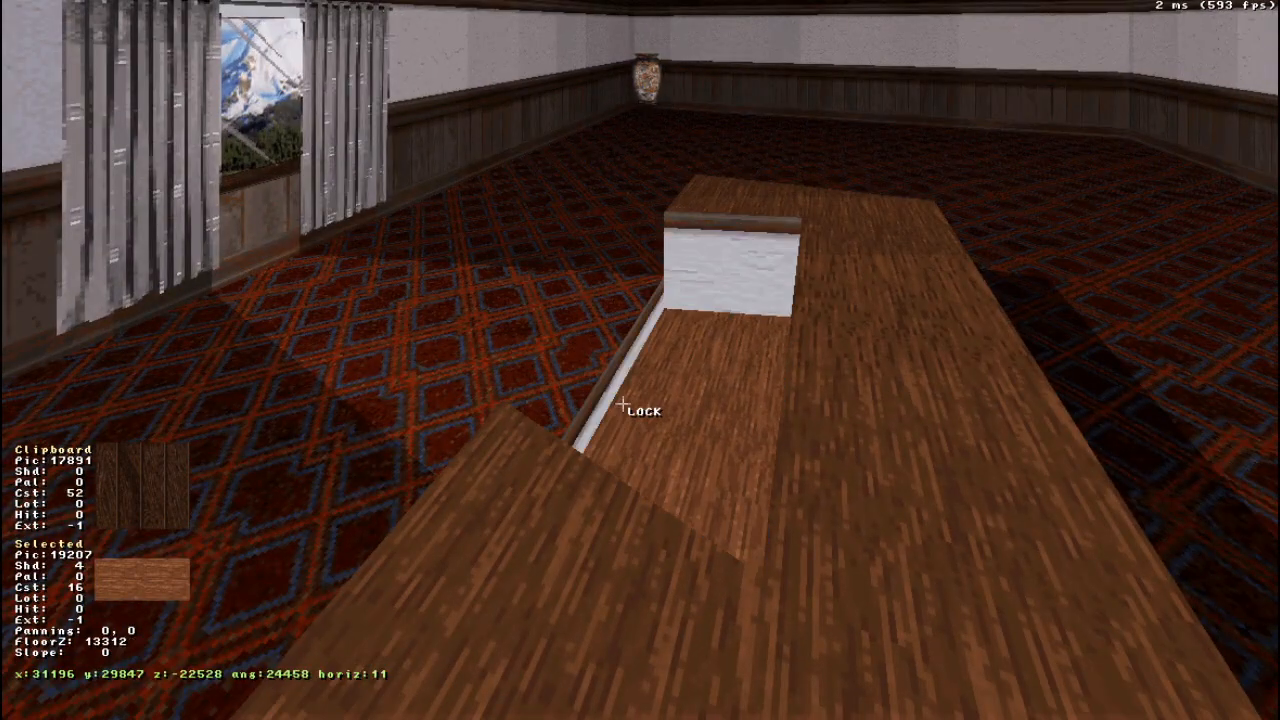
key(Page_Up)
key(Page_Up)
key(Page_Up)
key(Page_Down)
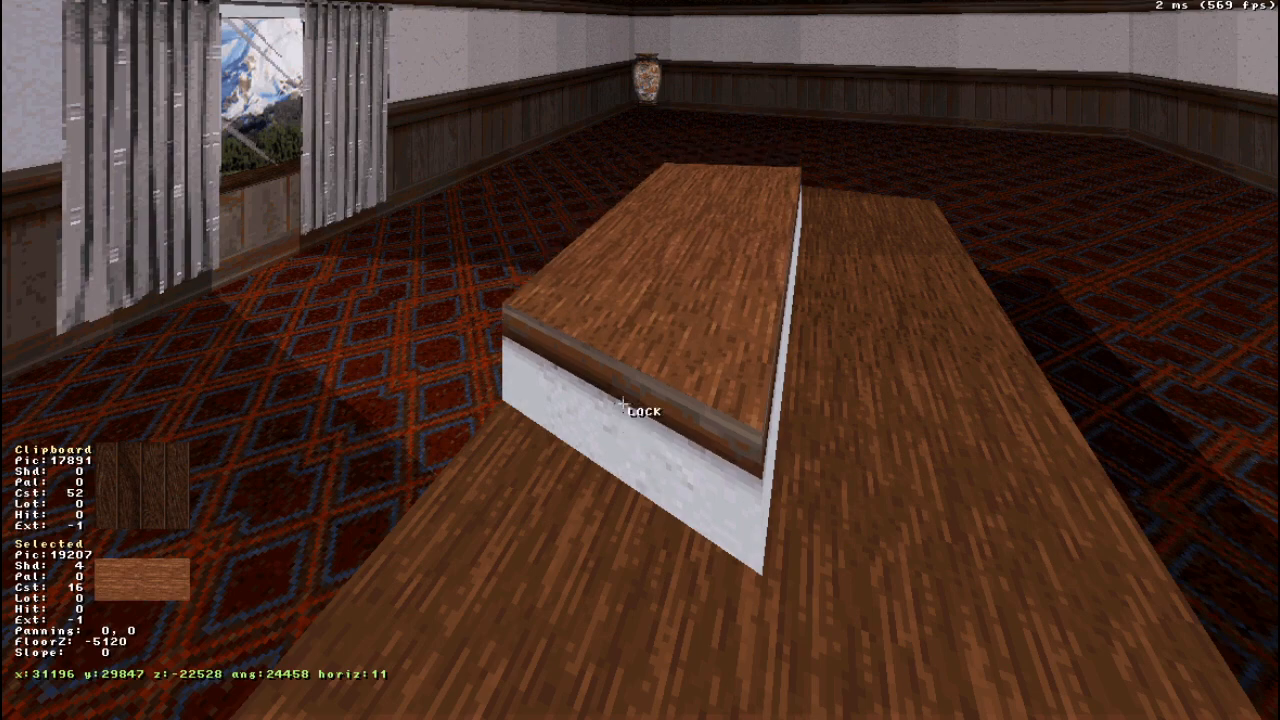
key(Page_Down)
key(Page_Down)
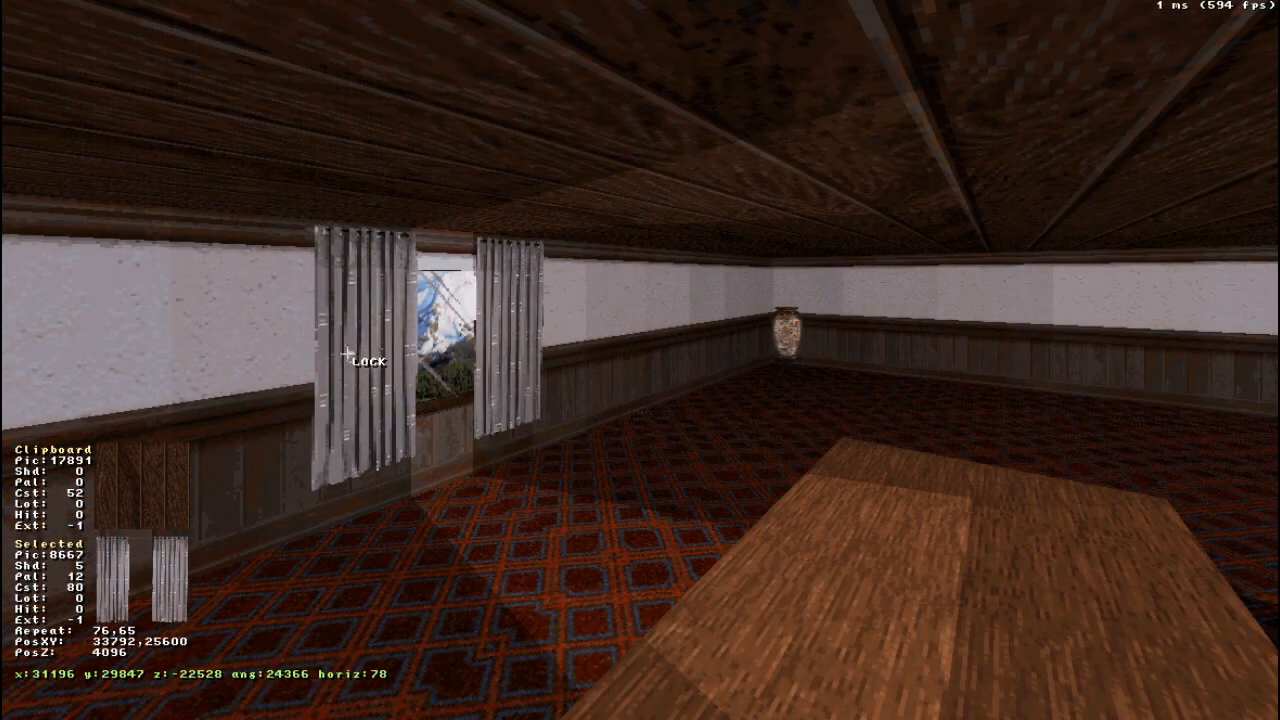
- Try darkening the carpet in the shadow sector beside the table to shade 19 and brightening it to shade -67
right_drag(347, 356, 346, 354)
drag(346, 354, 346, 354)
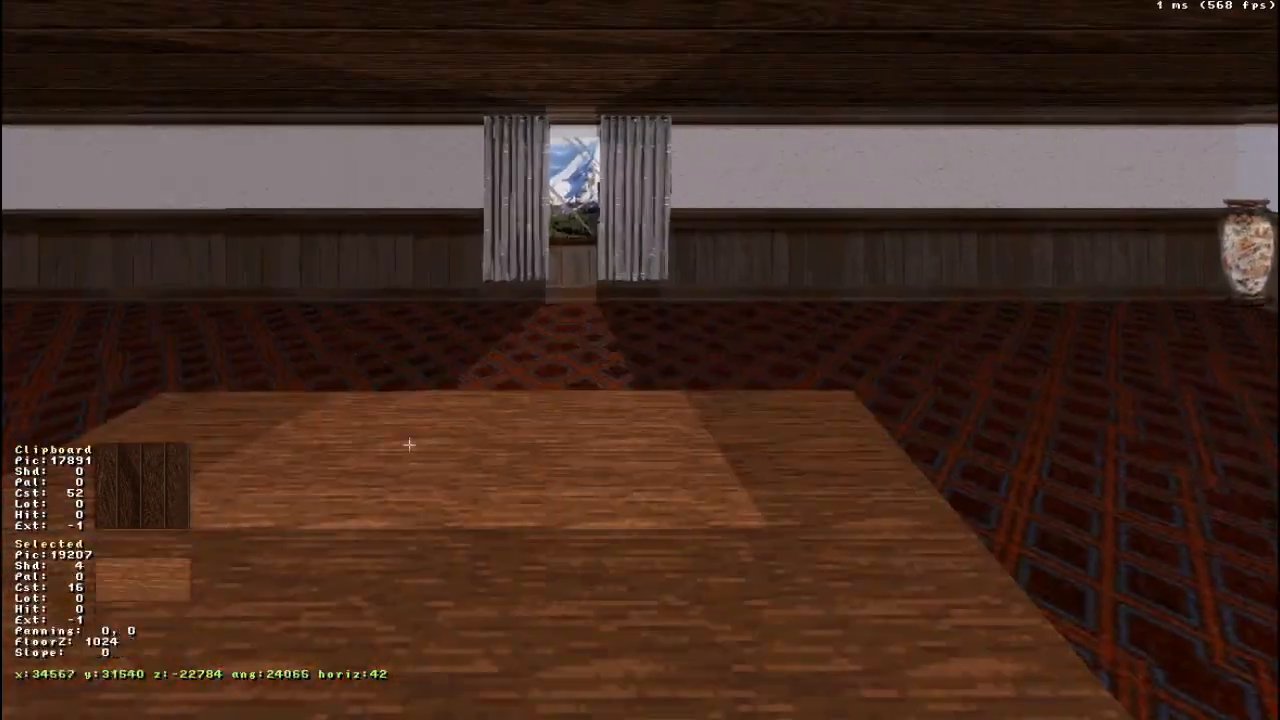
right_drag(625, 530, 625, 530)
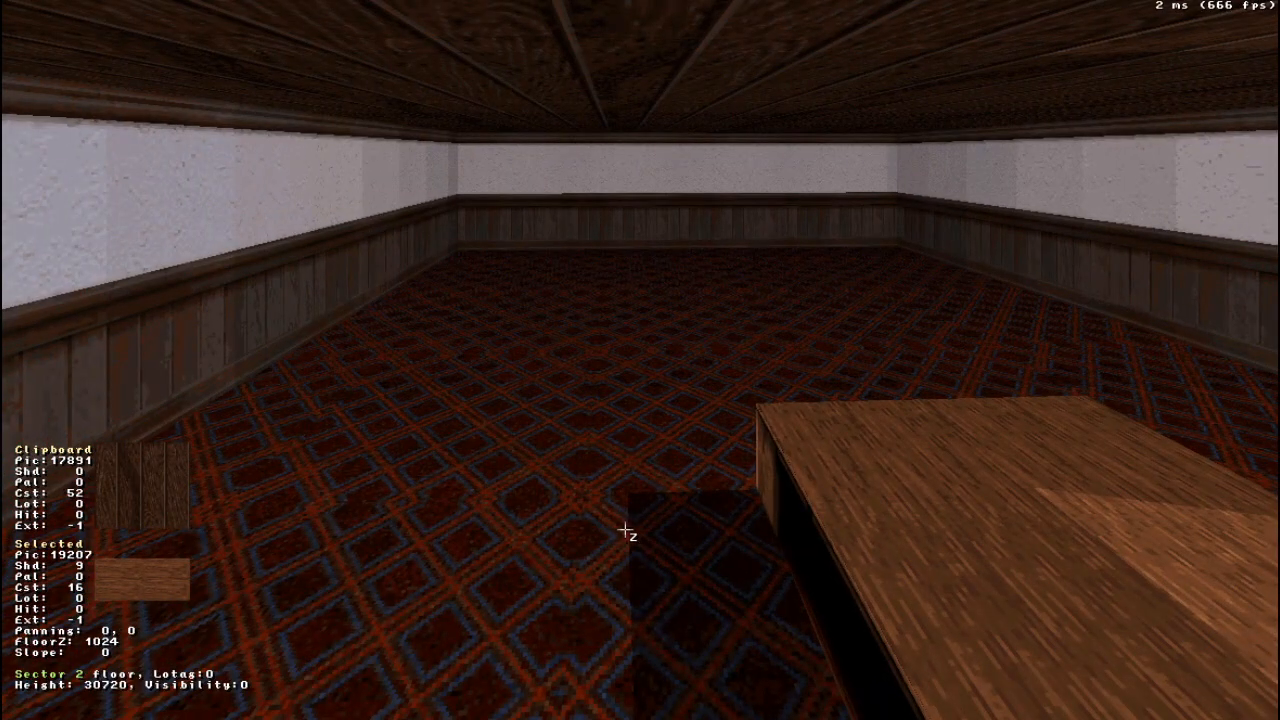
scroll(711, 655, down, 1)
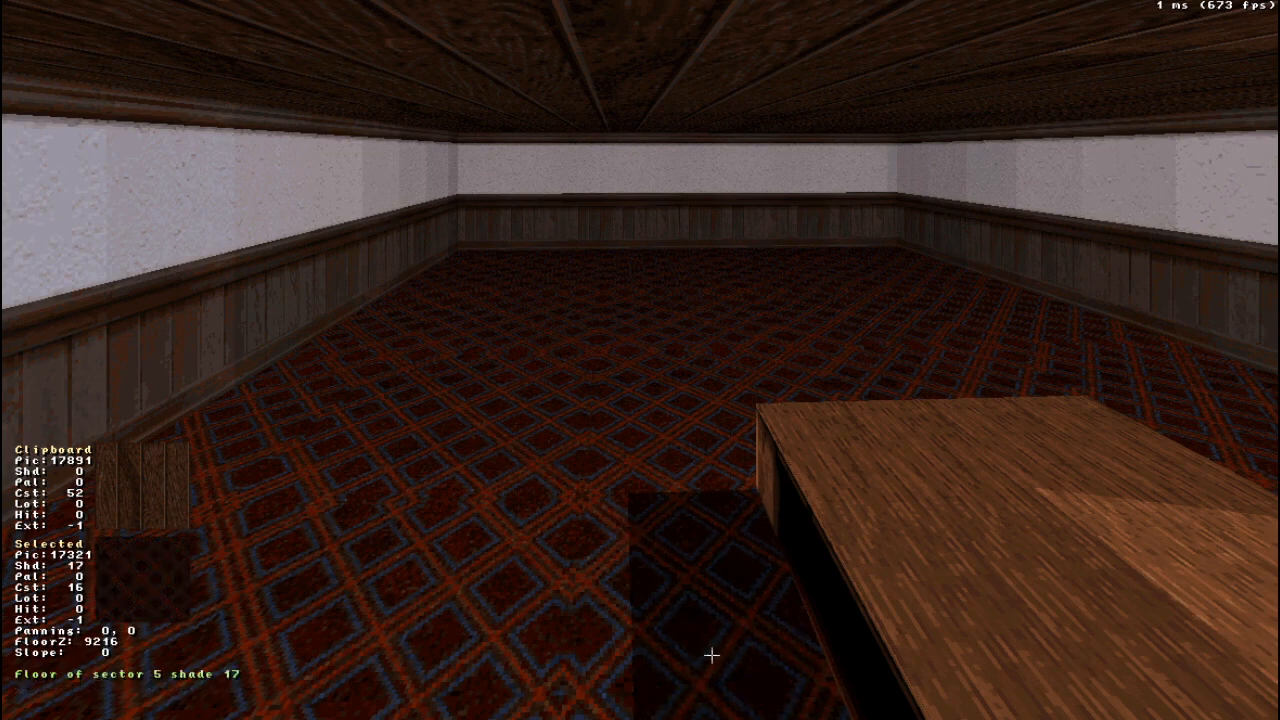
scroll(711, 655, down, 4)
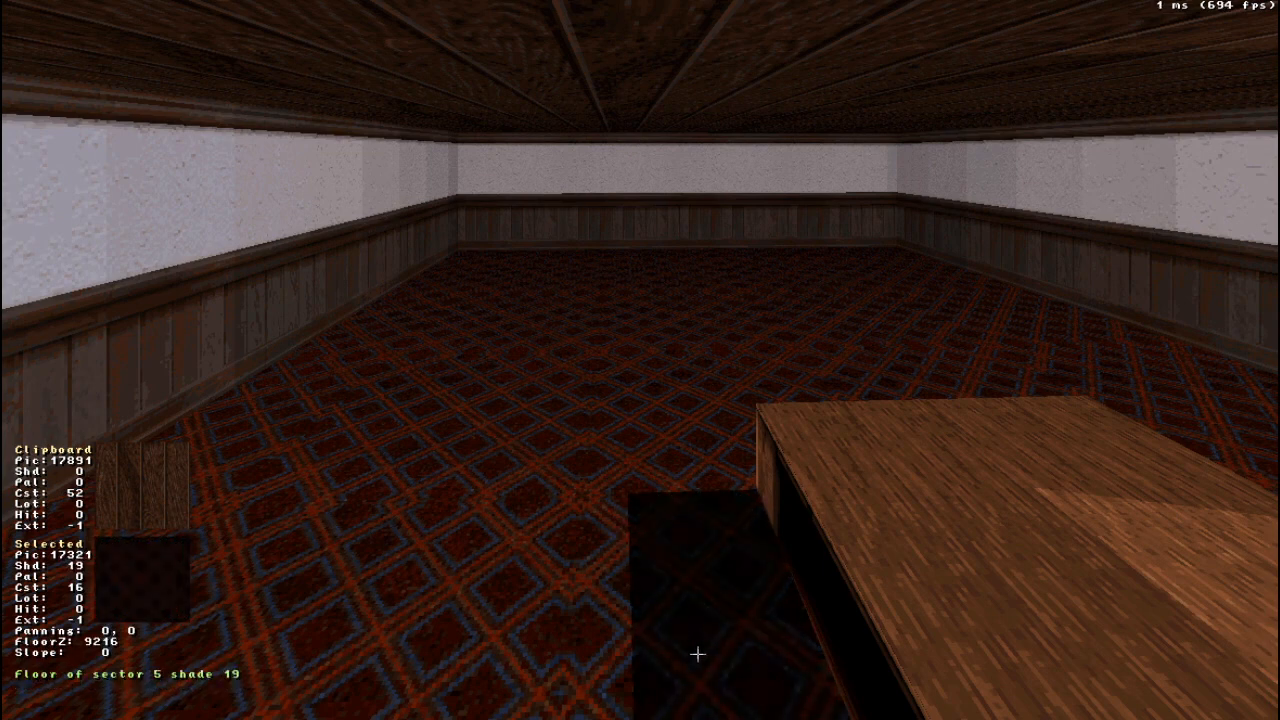
scroll(697, 654, up, 20)
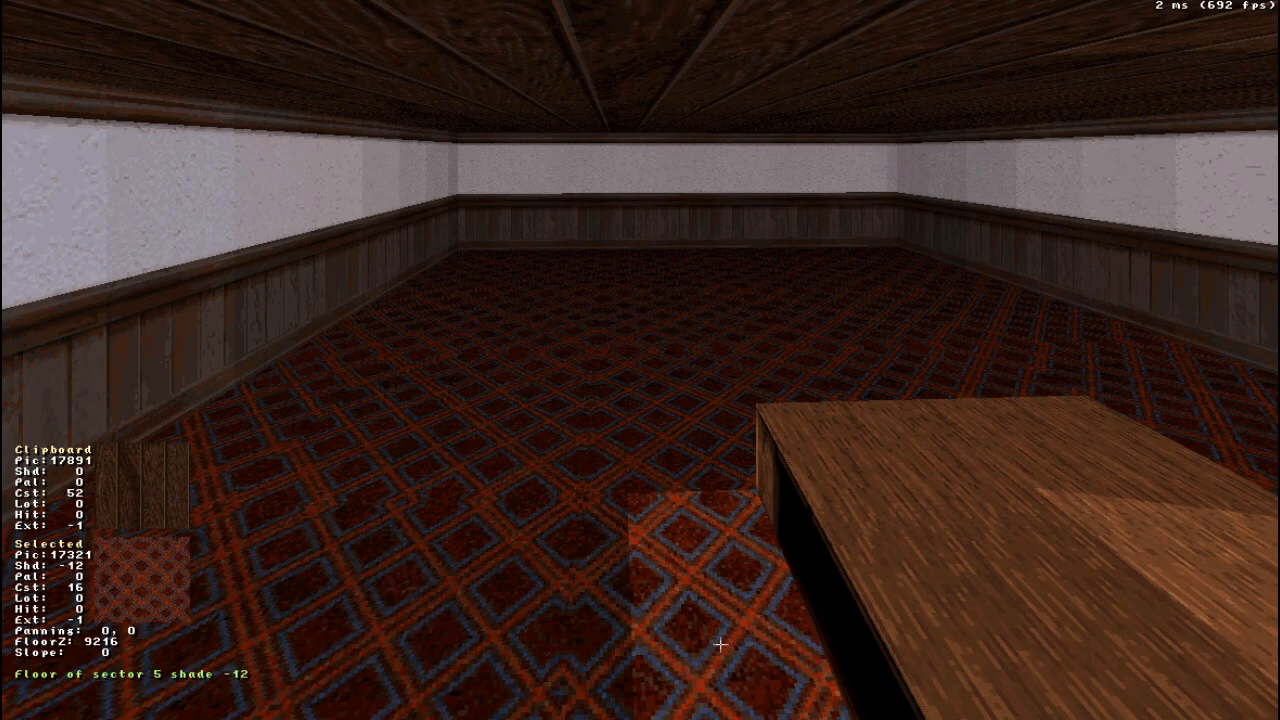
right_drag(720, 645, 722, 644)
drag(722, 644, 722, 644)
scroll(637, 528, up, 3)
scroll(637, 528, up, 5)
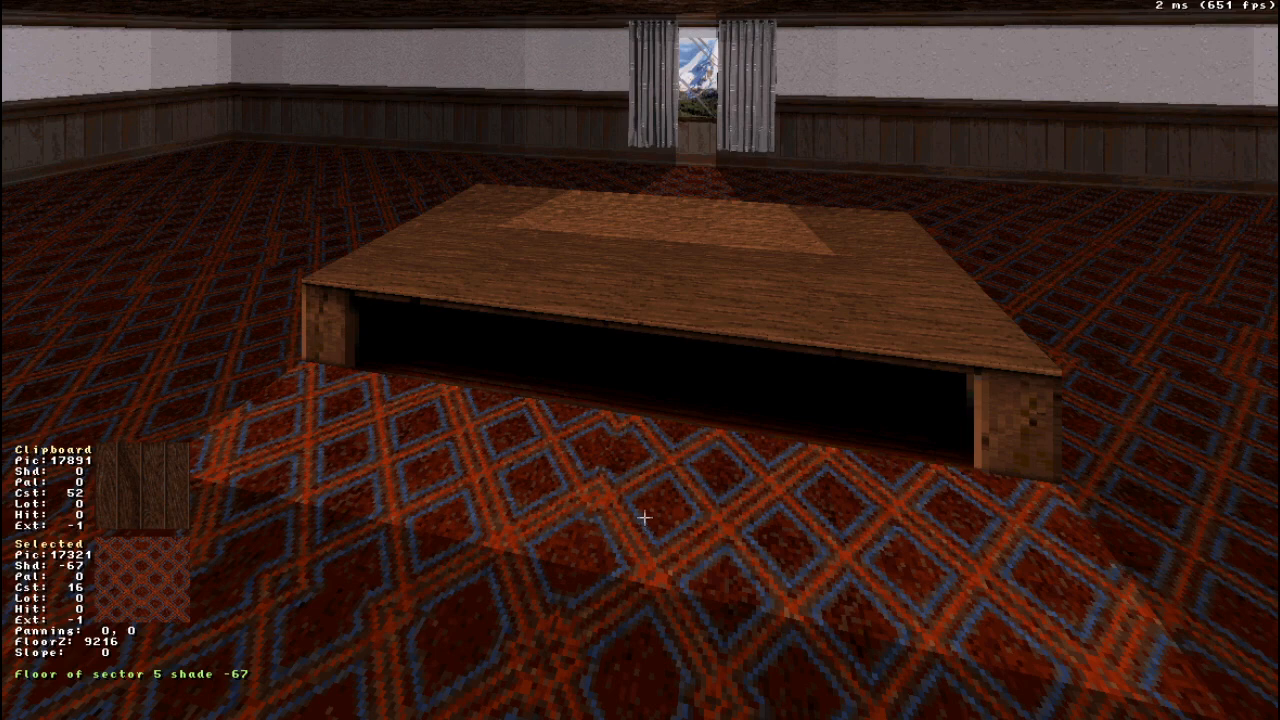
- Test shades 35 and 7 on the shadow sector's carpet beside the table, and settle on shade 19
scroll(645, 517, down, 20)
scroll(637, 513, down, 20)
scroll(633, 488, down, 20)
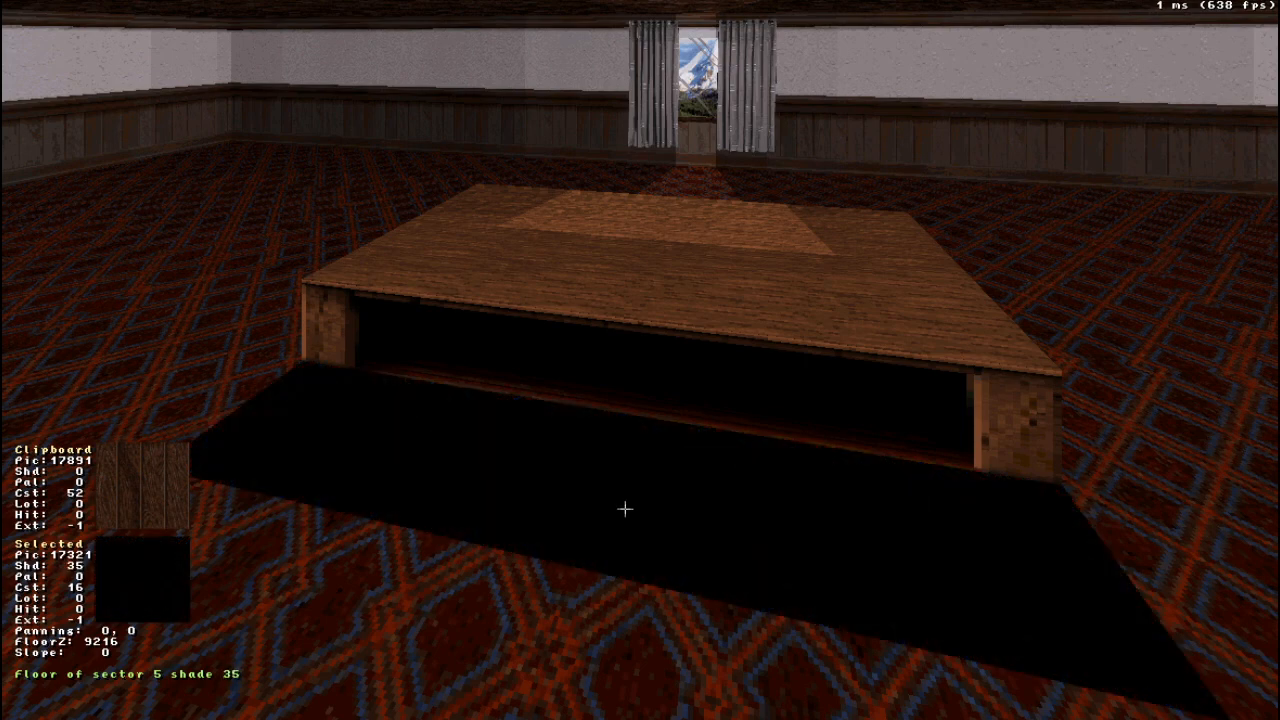
scroll(625, 549, up, 10)
scroll(625, 549, up, 13)
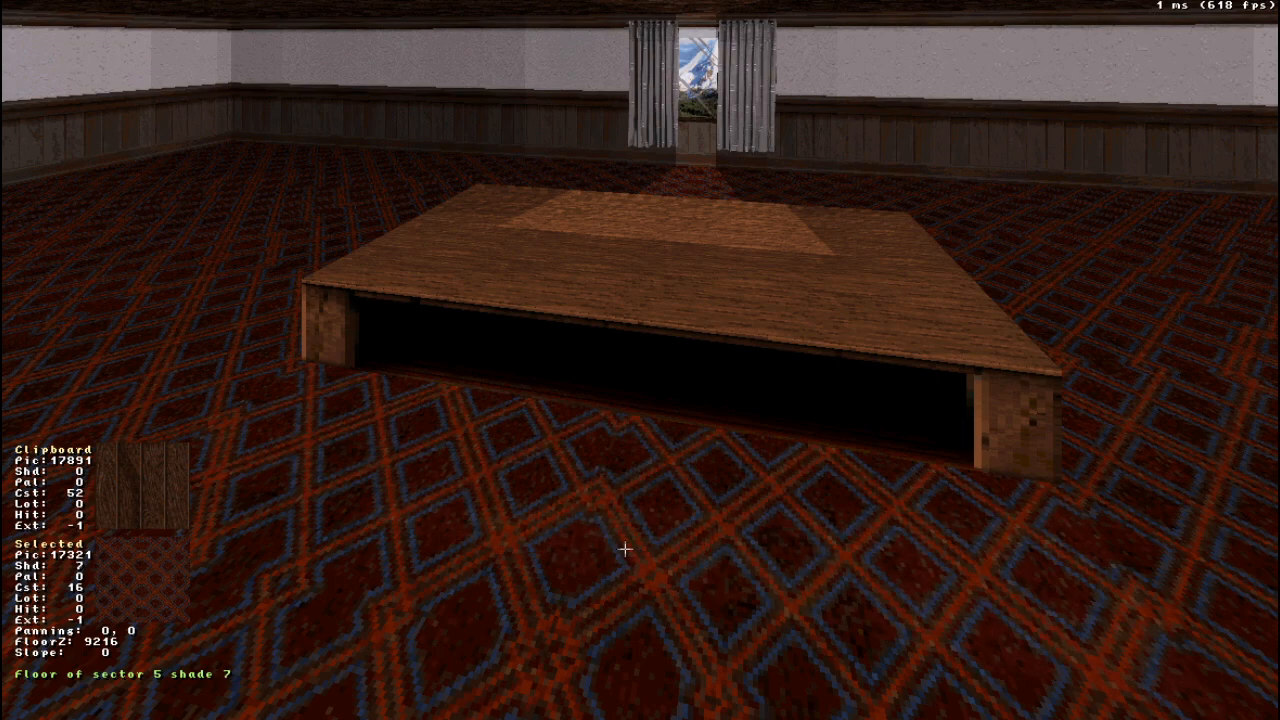
scroll(633, 542, down, 12)
scroll(633, 542, down, 7)
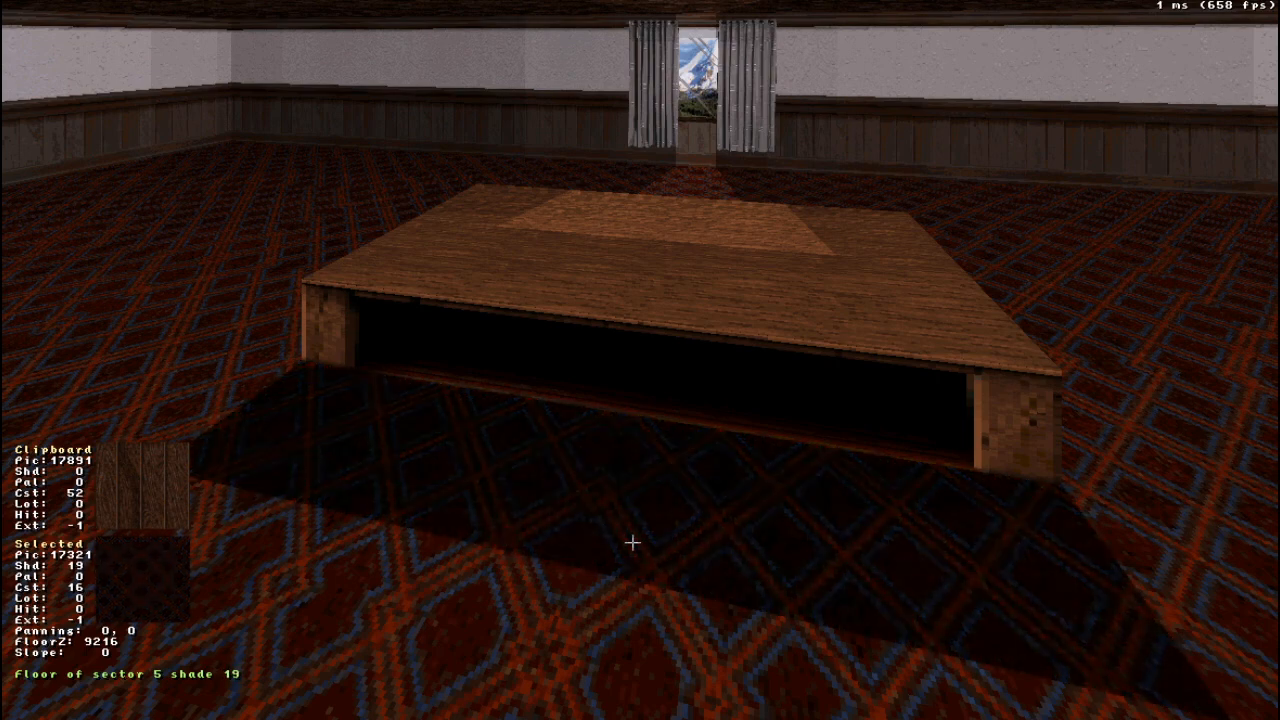
- Brighten the lit patch on the table top to shade 1
middle_drag(633, 542, 631, 543)
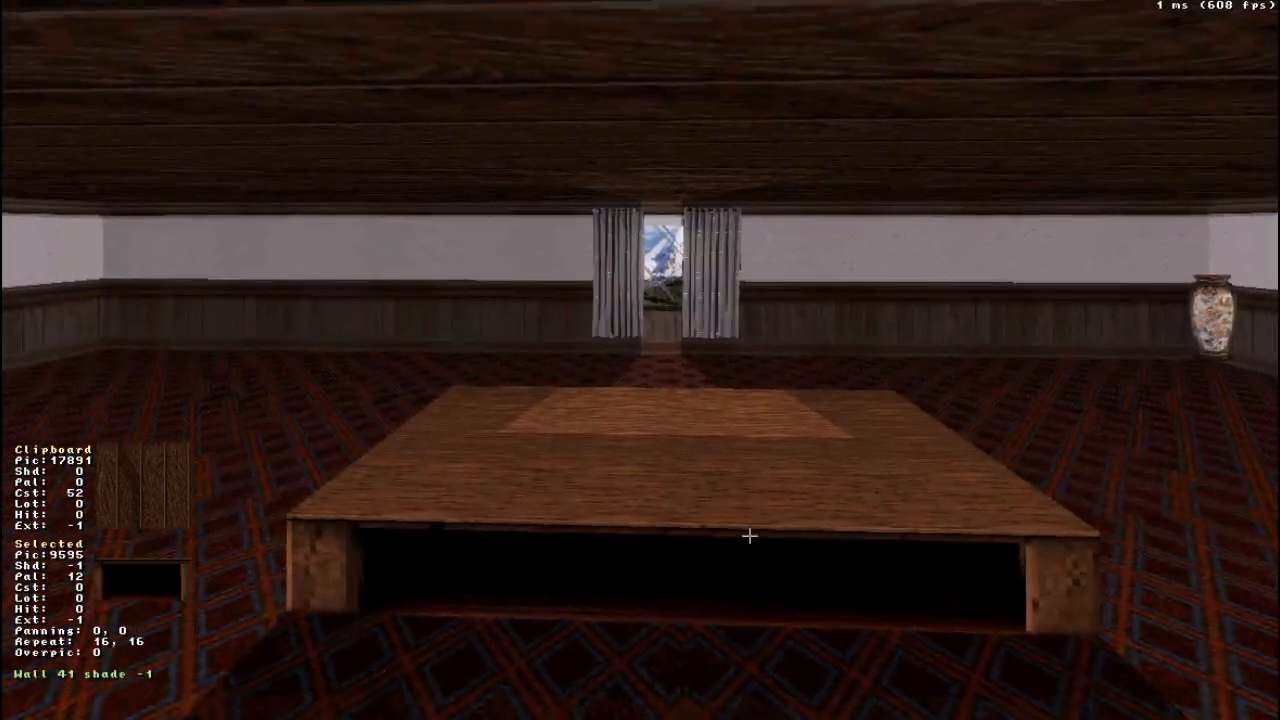
scroll(697, 400, up, 4)
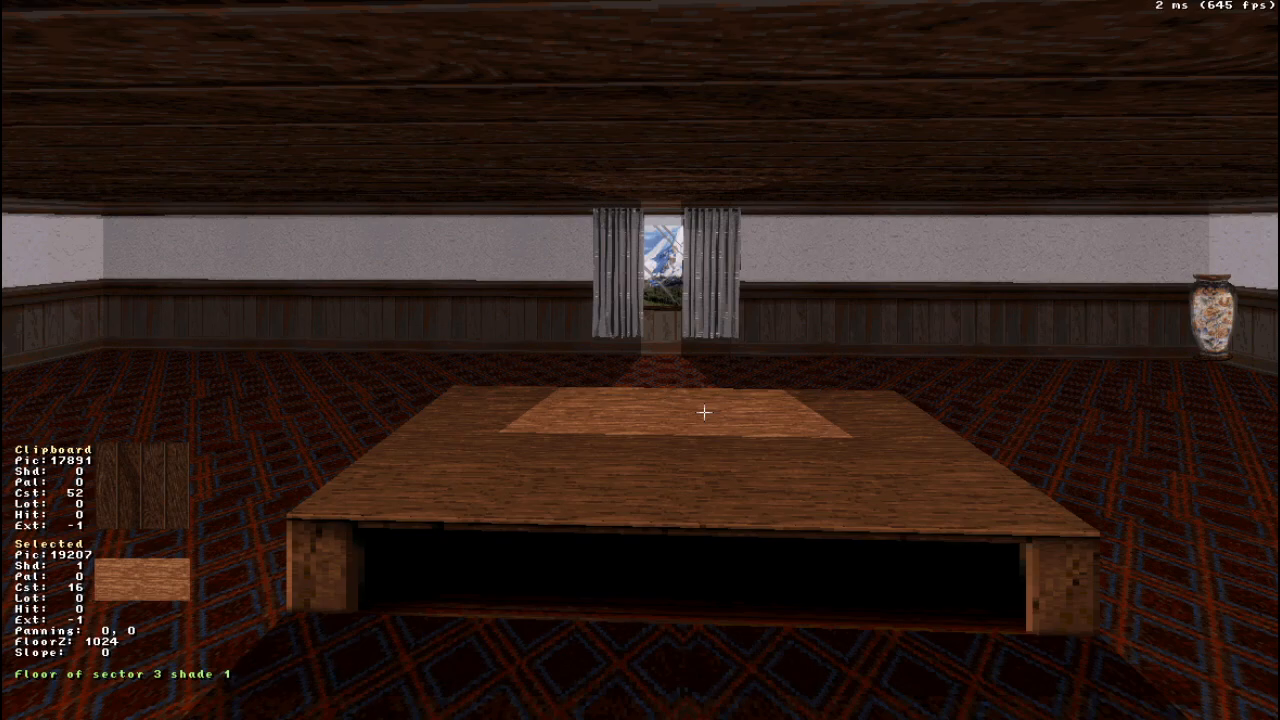
right_drag(704, 412, 704, 412)
drag(704, 412, 704, 412)
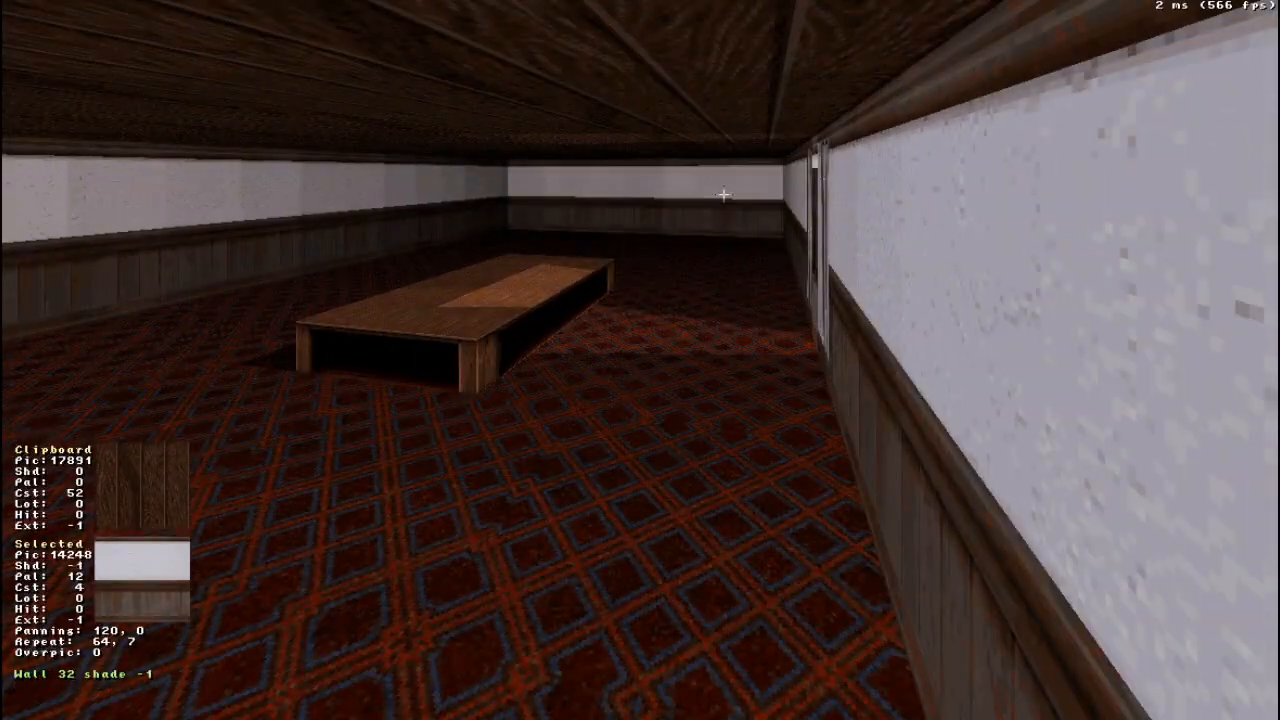
- Try brightening the room's end wall to shade -54, and restore it by pasting the shade 6 wall settings copied from another wall
scroll(747, 206, up, 1)
drag(732, 230, 732, 230)
scroll(457, 72, up, 7)
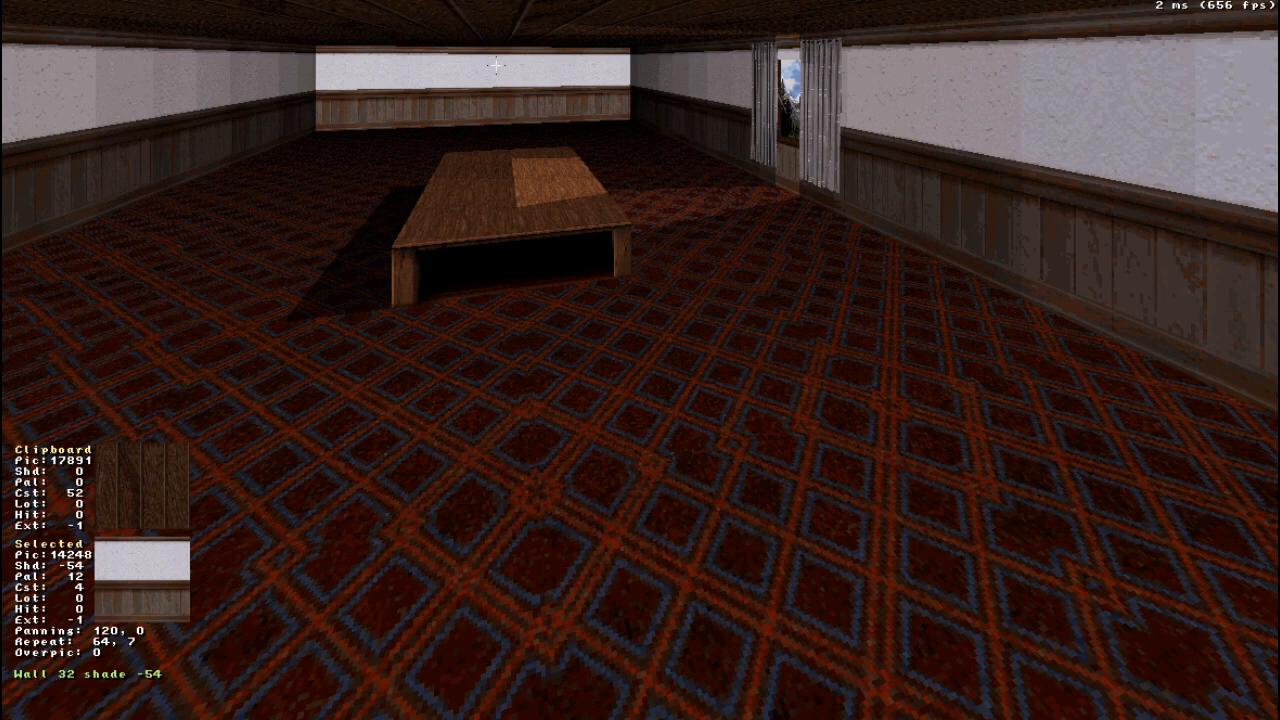
scroll(497, 60, down, 9)
key(Tab)
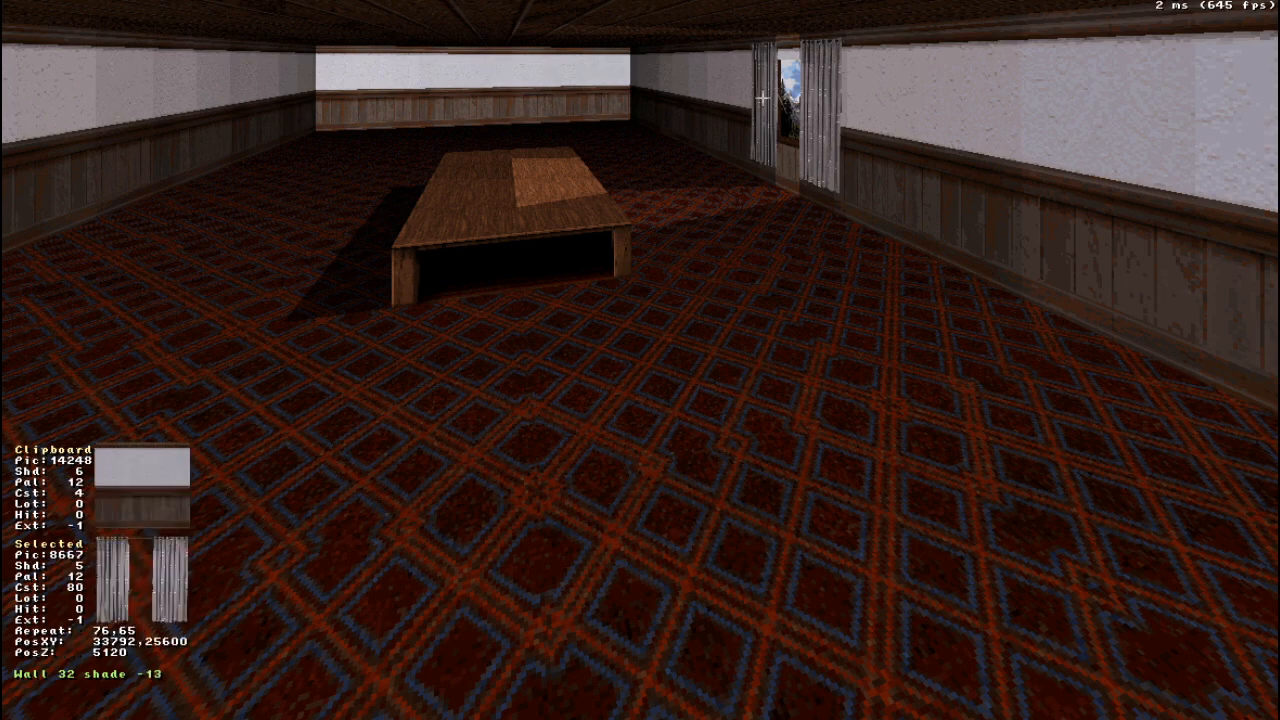
key(Return)
drag(523, 98, 523, 100)
- Set the player start position inside the room near the end wall in the 2D view
key(KP_Enter)
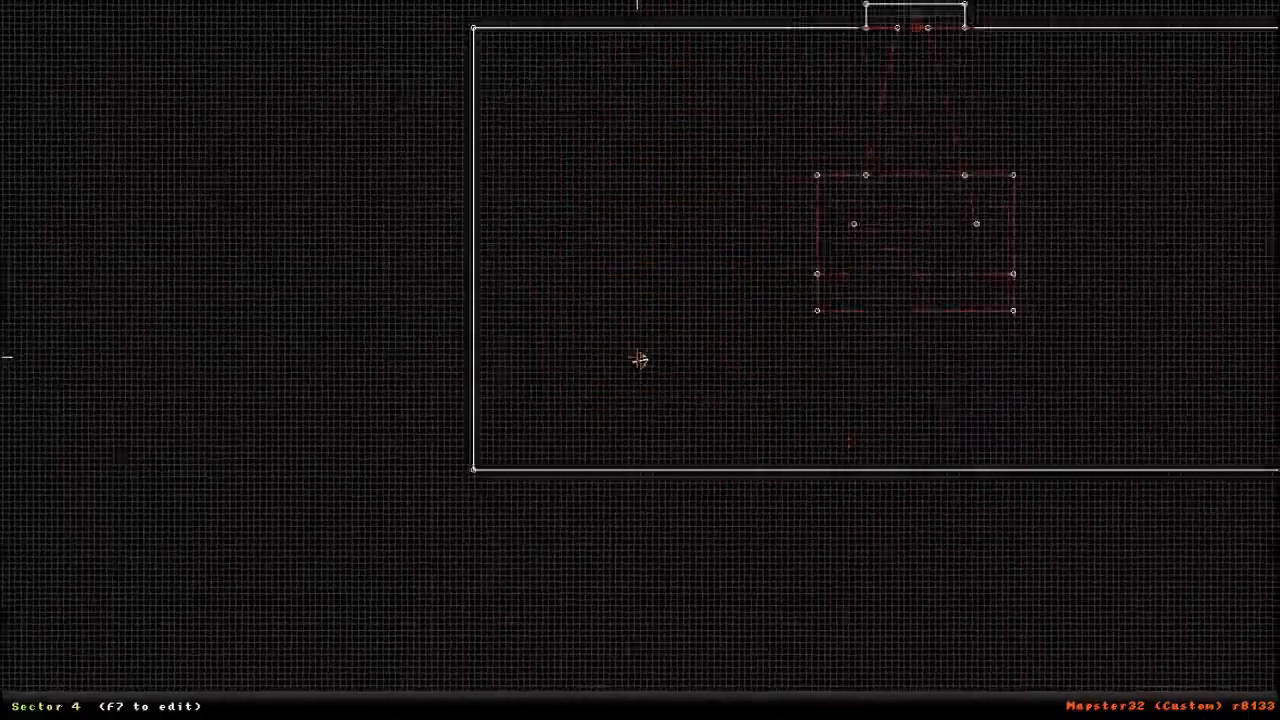
right_drag(676, 385, 640, 360)
right_drag(869, 365, 640, 360)
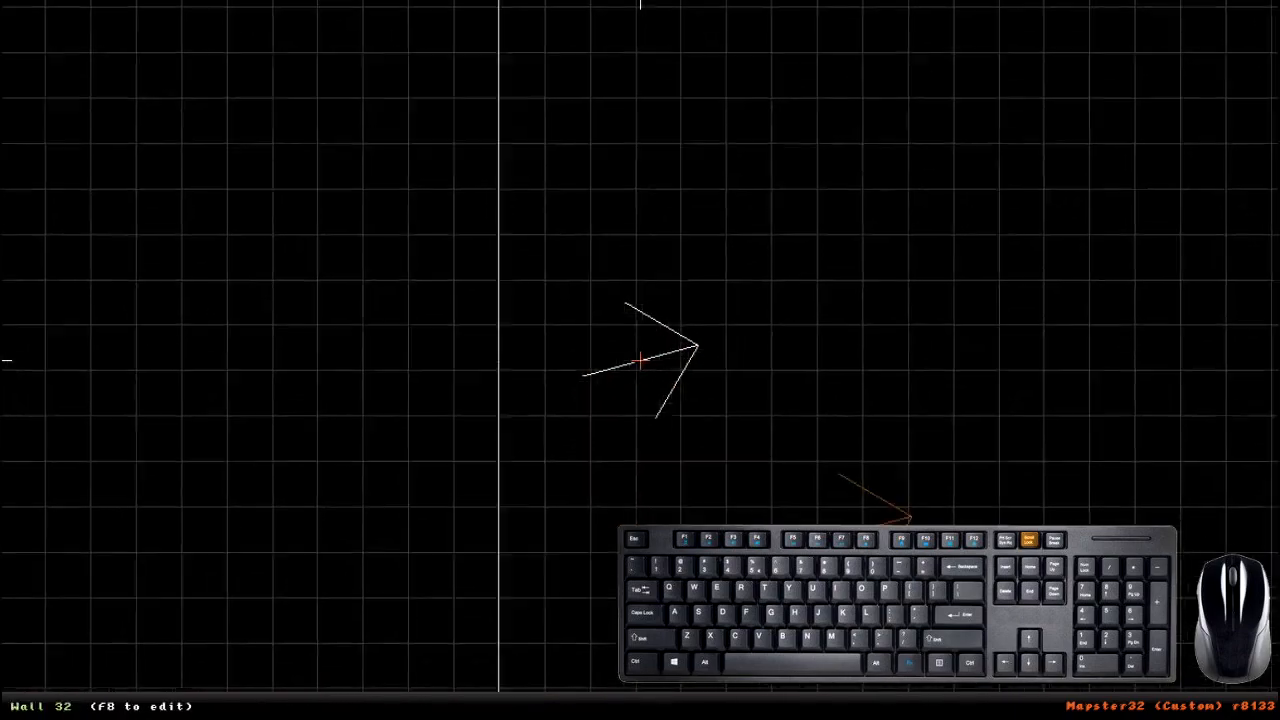
right_drag(640, 360, 697, 315)
scroll(697, 315, down, 10)
scroll(743, 383, up, 6)
right_drag(743, 383, 640, 360)
scroll(640, 360, down, 5)
scroll(640, 360, up, 1)
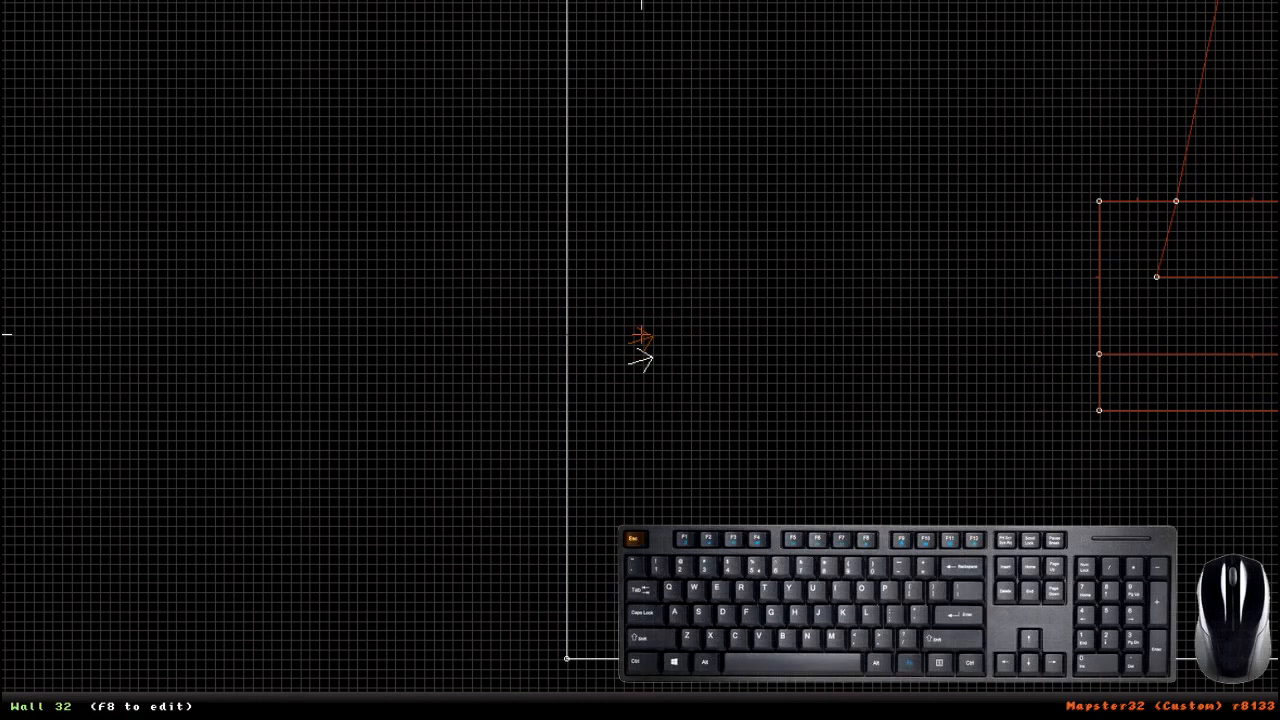
- Test the map in EDuke32 with the AMC TC game, choose a character and walk up to the table
key(t)
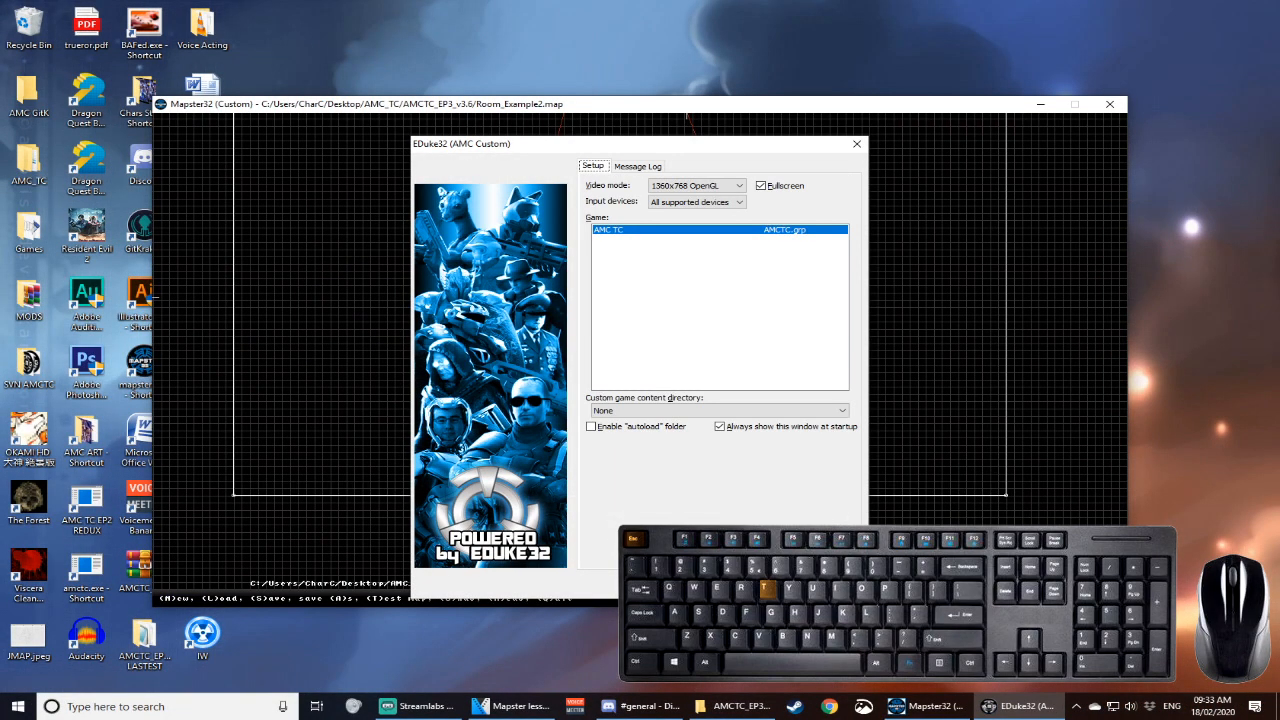
click(773, 584)
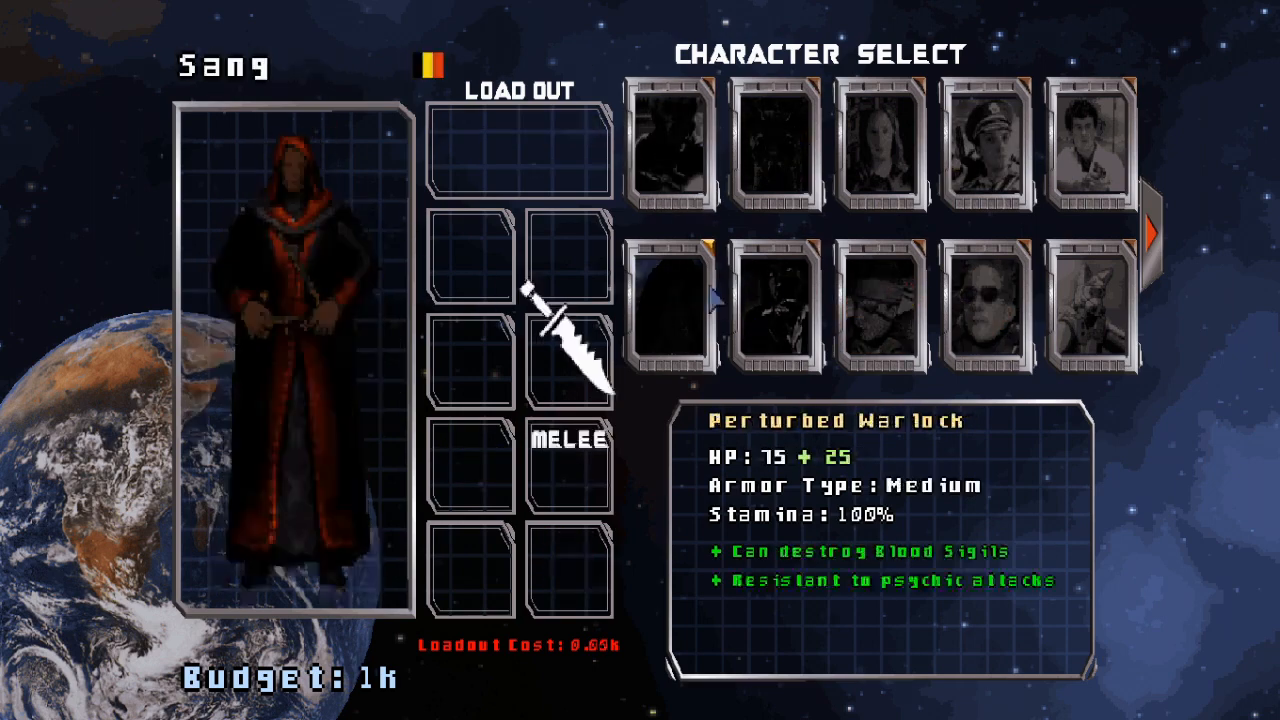
click(782, 334)
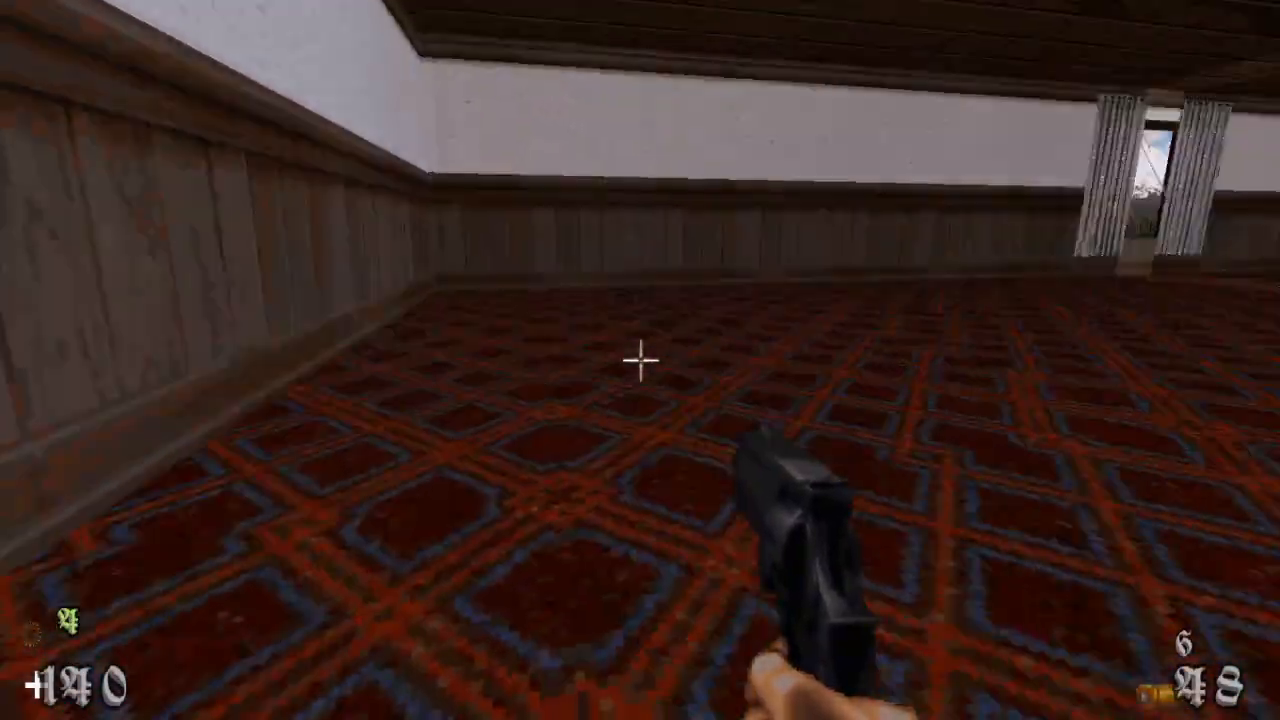
key(w)
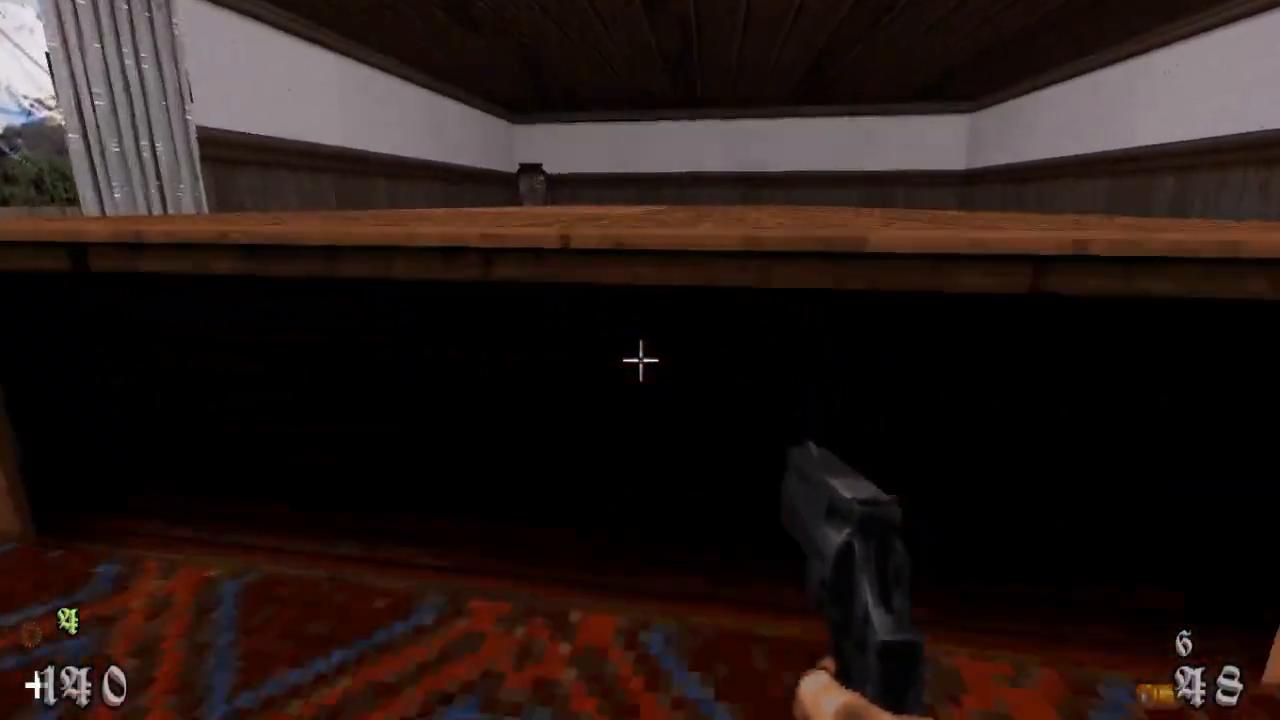
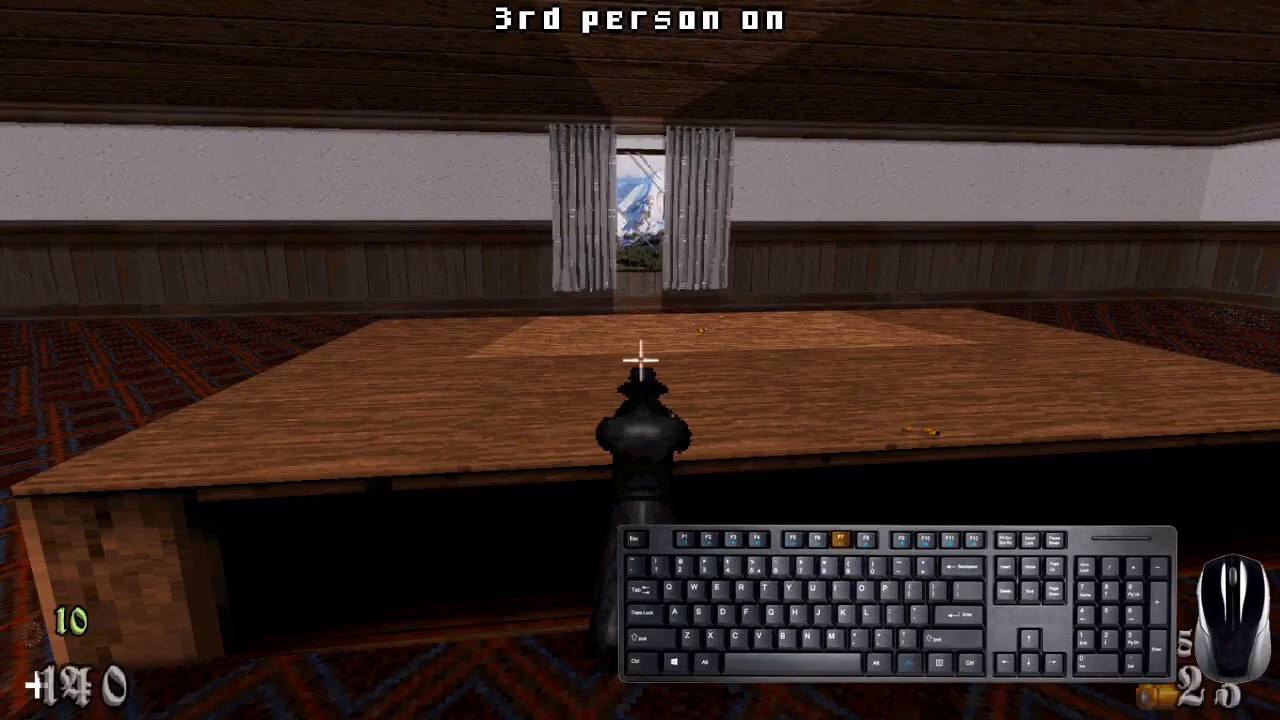
- Walk around the table in the test game to inspect the room, and quit the game to return to Mapster32
key(a)
key(s)
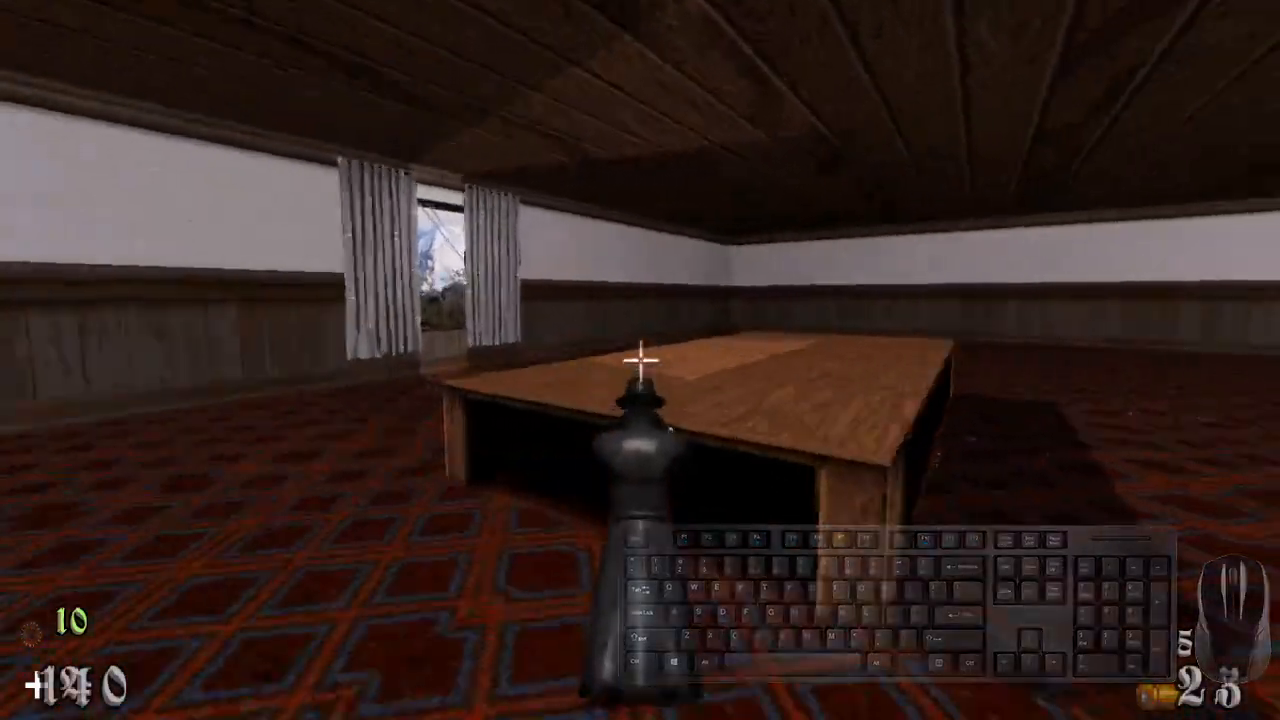
key(a)
key(w)
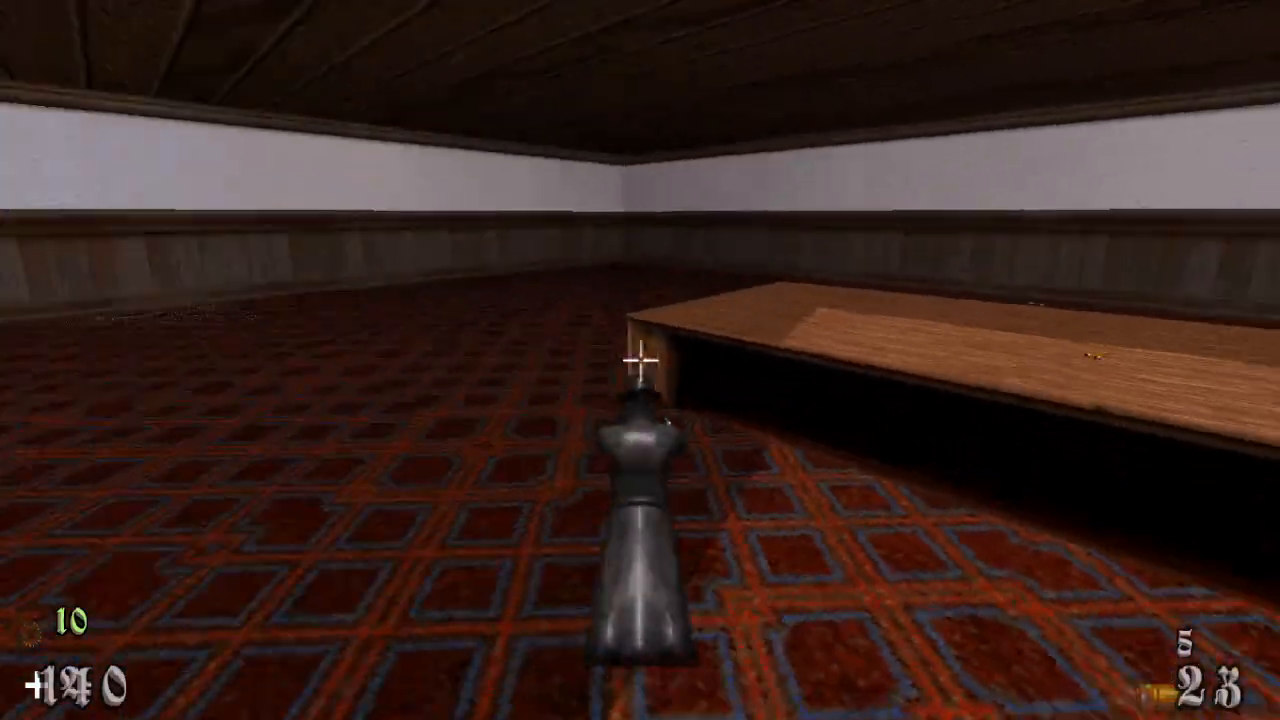
key(s)
key(Escape)
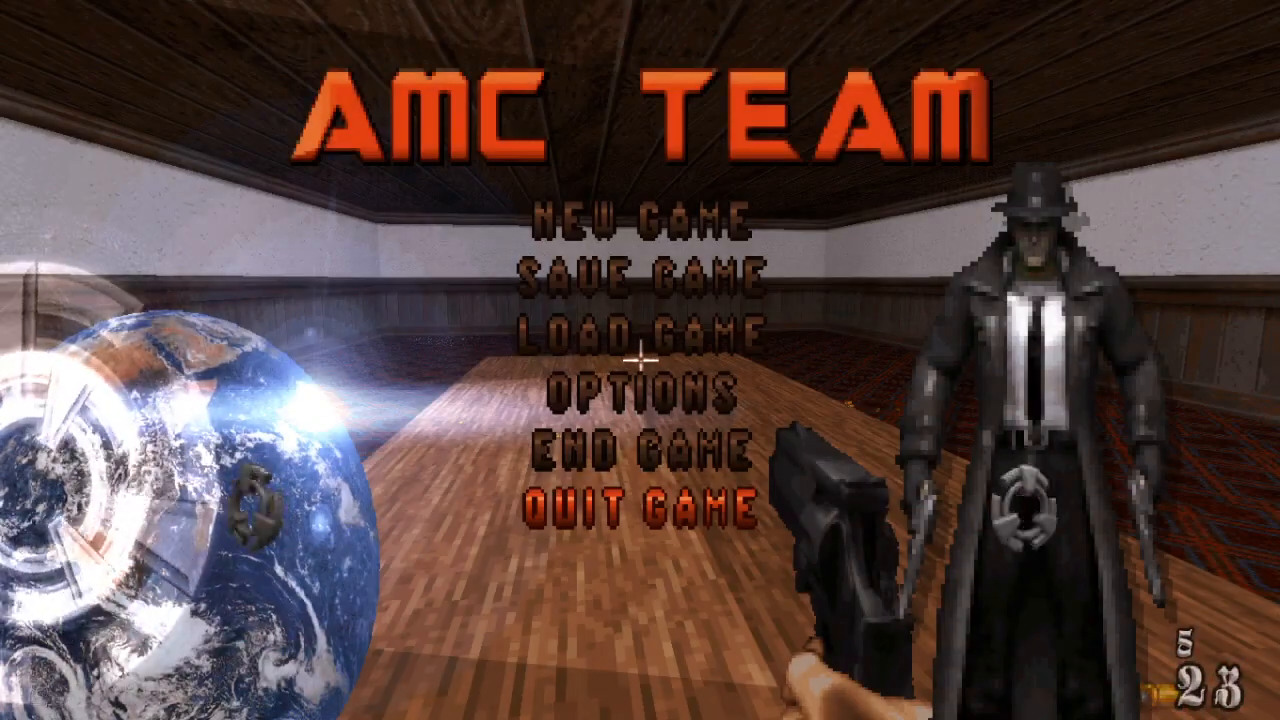
key(Return)
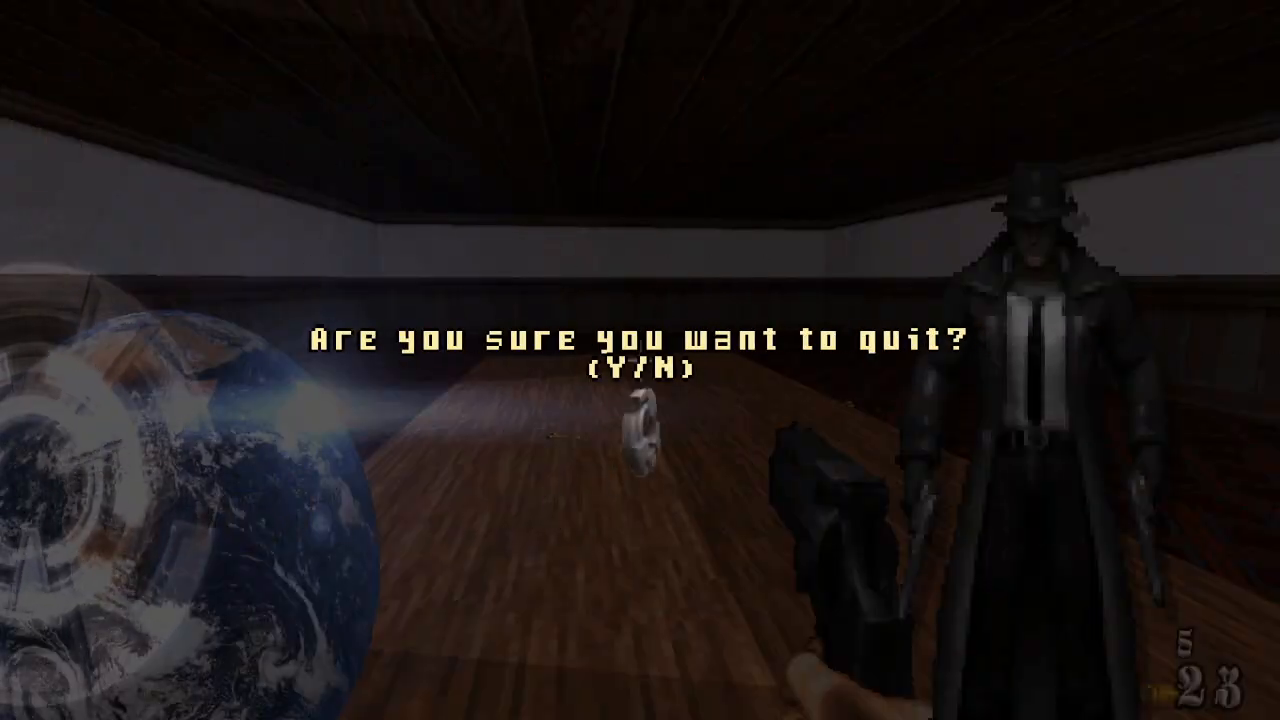
key(y)
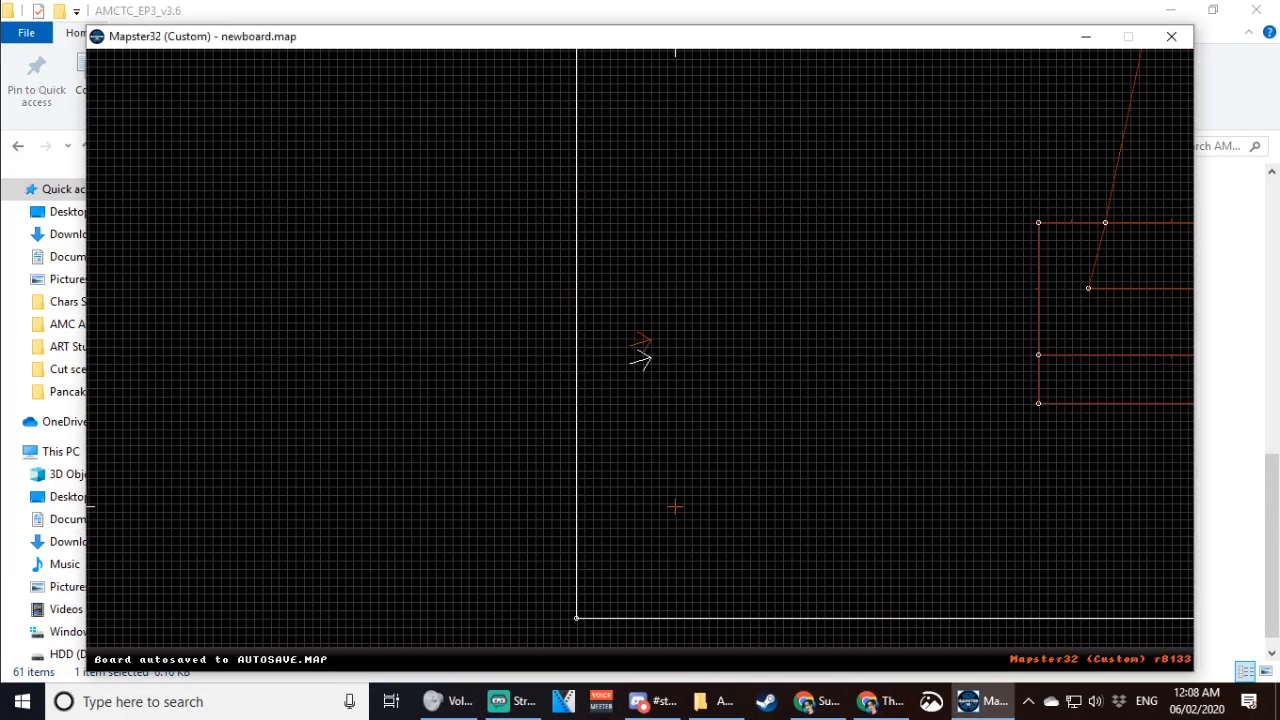
- Place a new sprite on the bare end wall of the room, opposite the player start
right_drag(674, 475, 640, 360)
key(KP_Enter)
key(Up)
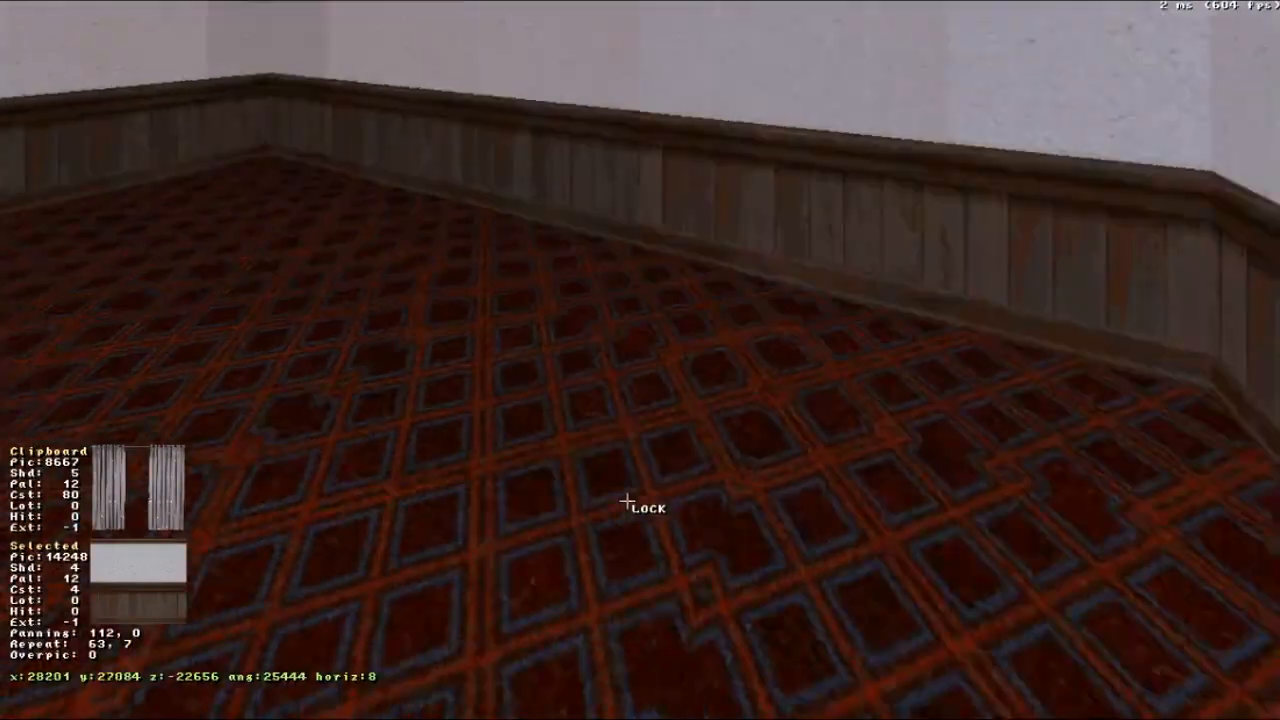
drag(627, 501, 627, 501)
right_drag(568, 474, 568, 474)
right_drag(757, 600, 757, 600)
drag(758, 599, 758, 599)
right_drag(620, 455, 620, 455)
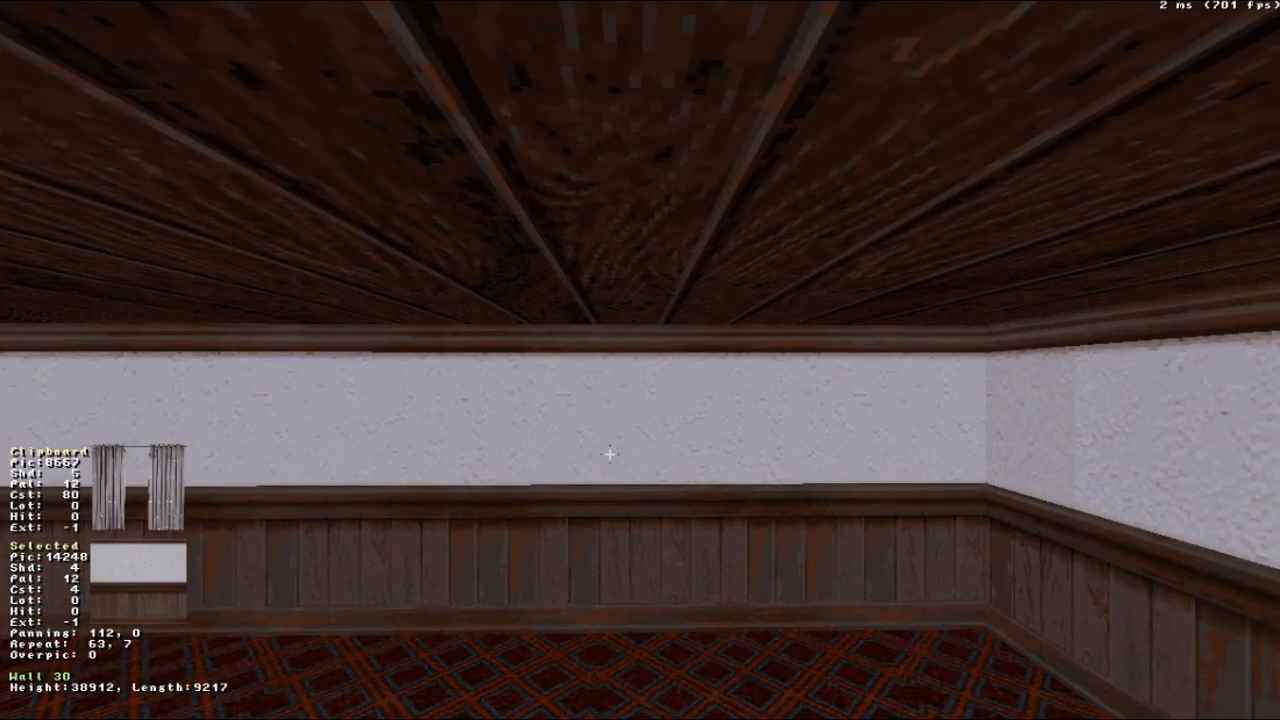
key(s)
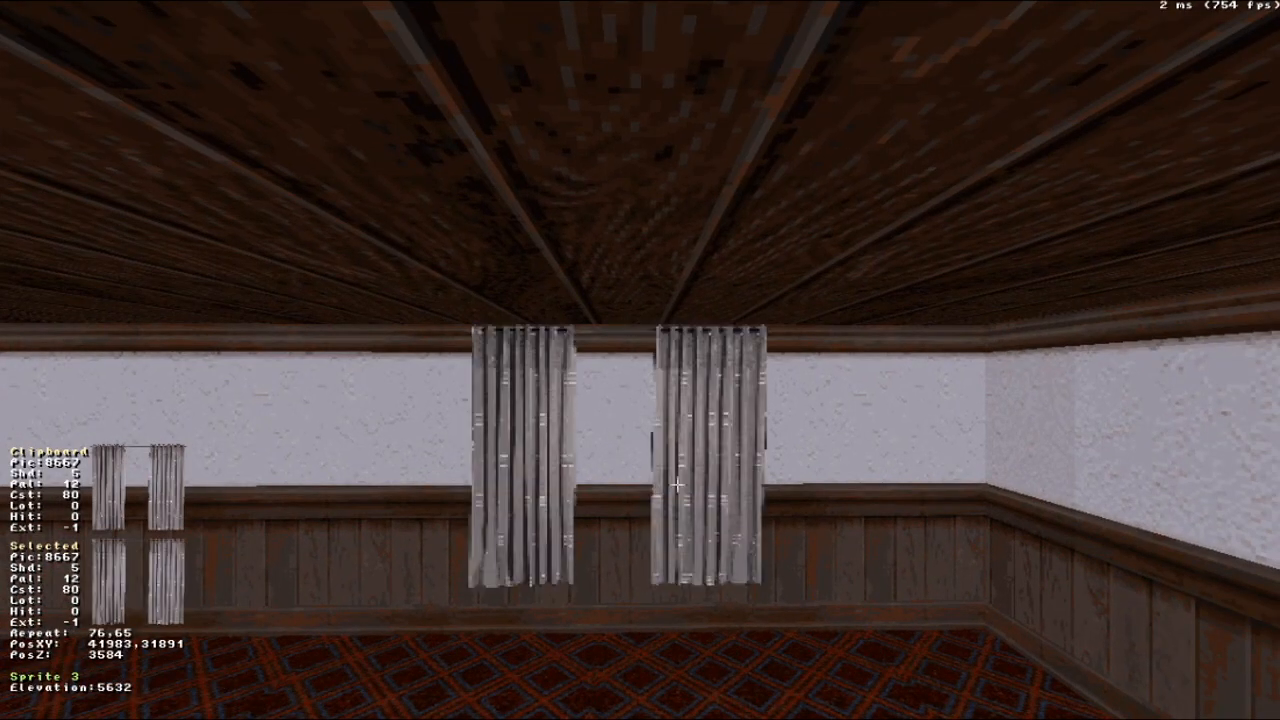
- Change the new end-wall sprite to door tile 8006 and lower the door to floor level
key(g)
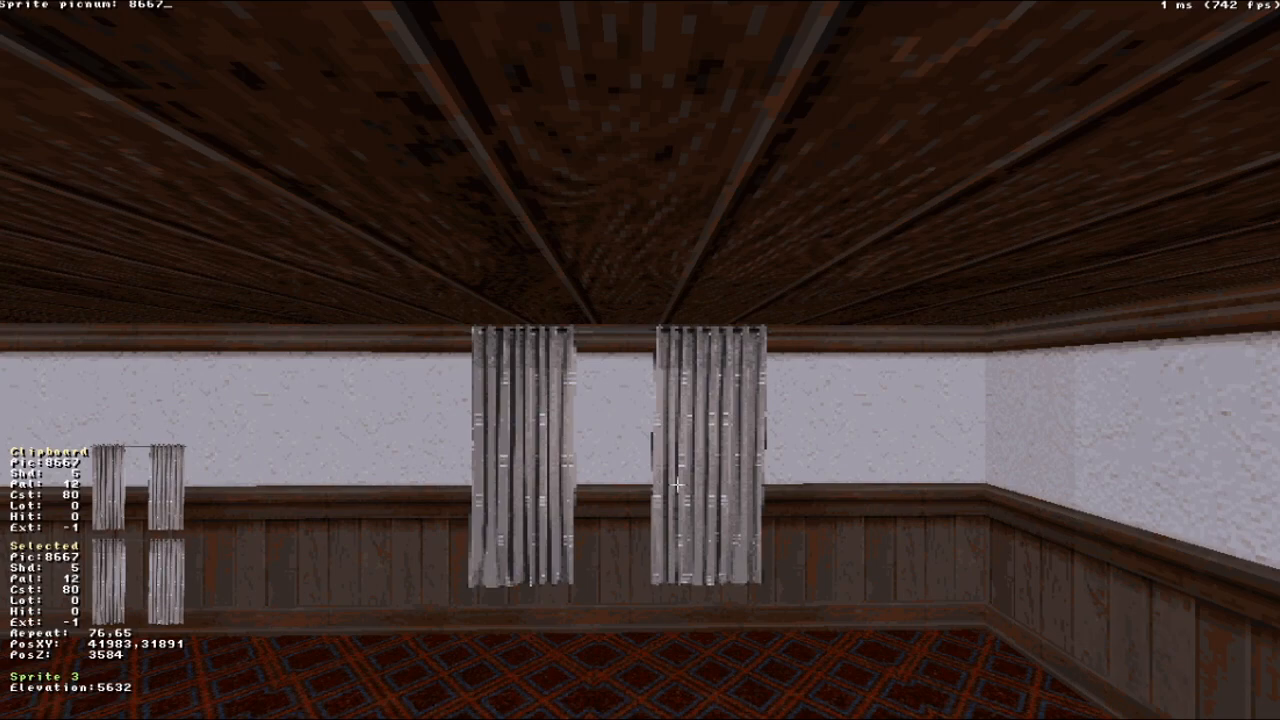
key(Return)
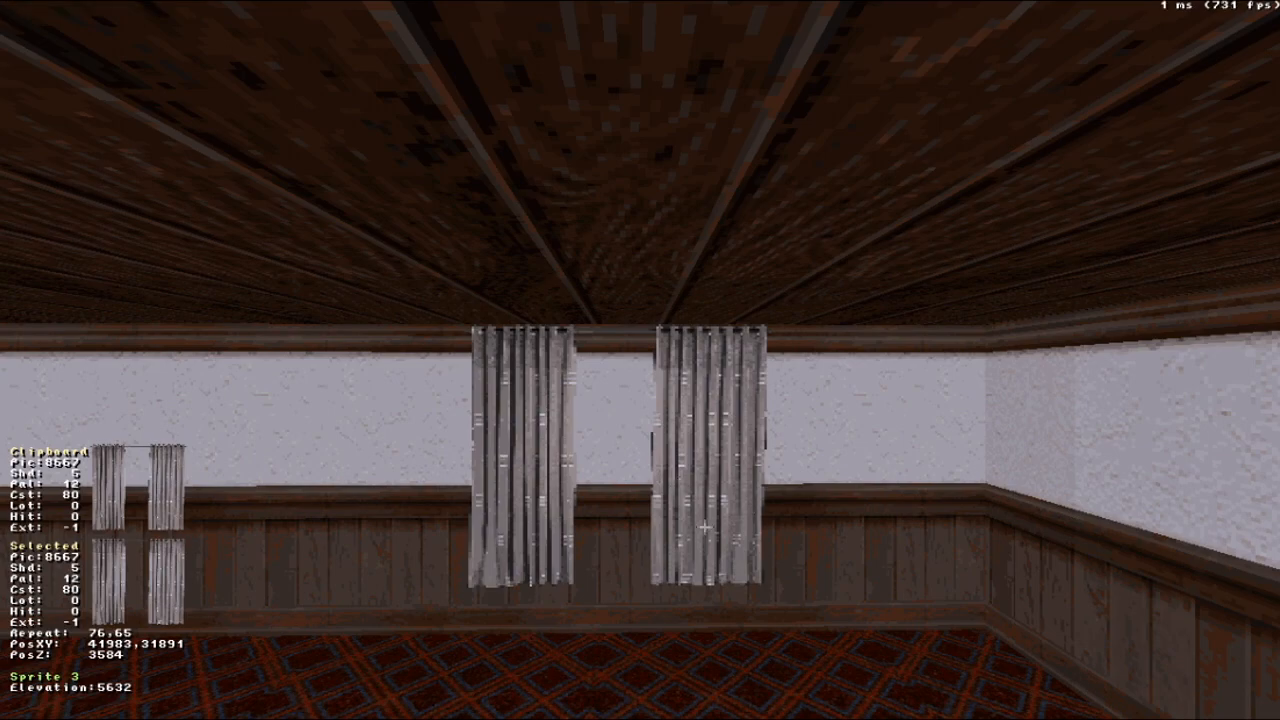
key(v)
key(g)
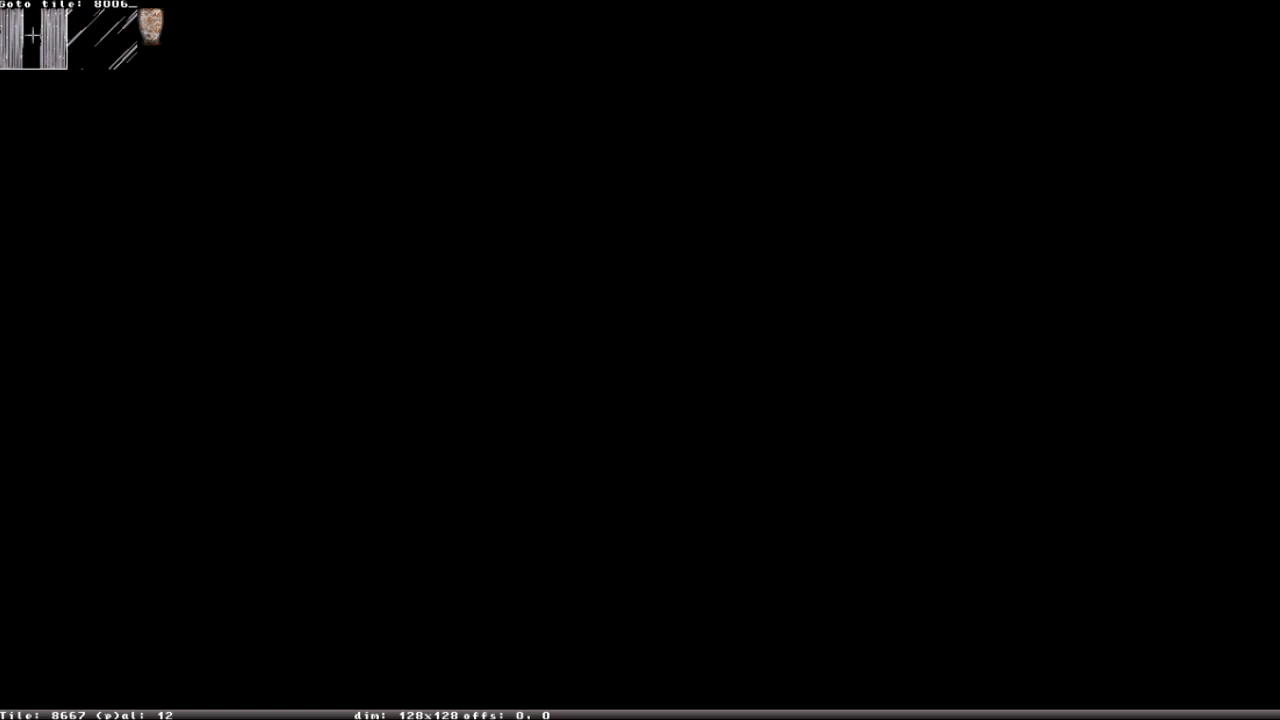
key(Return)
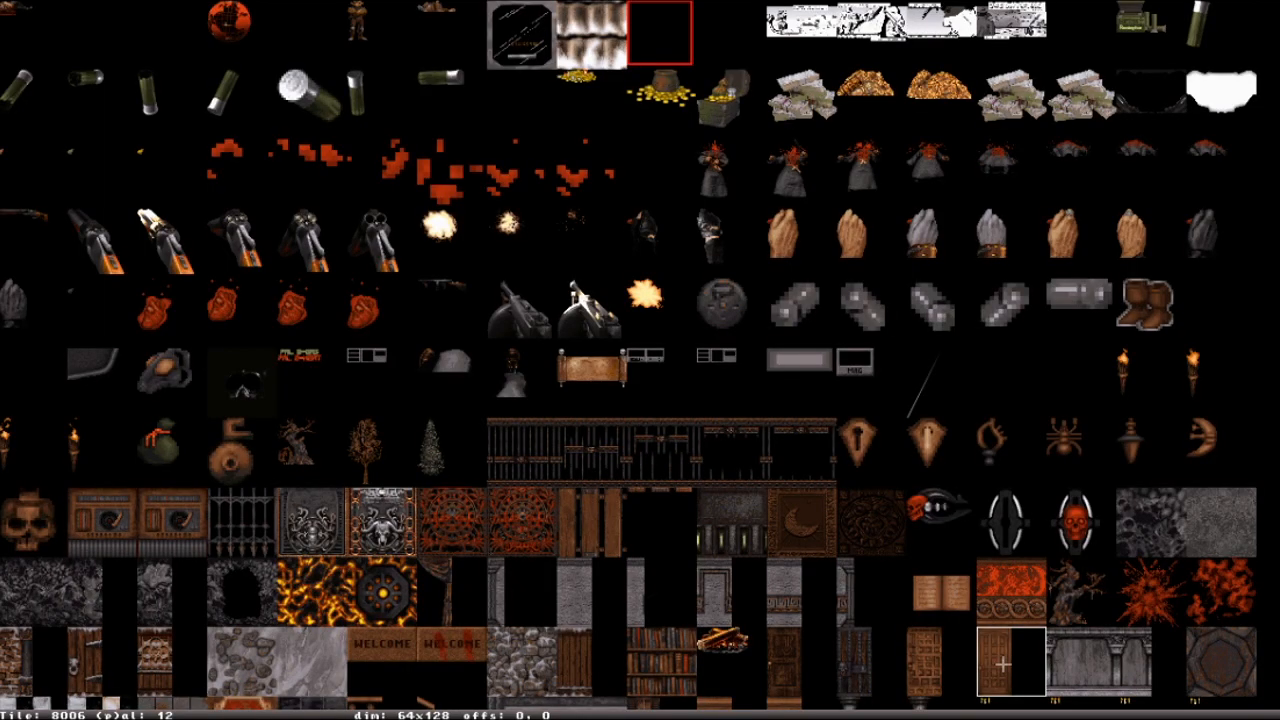
key(Return)
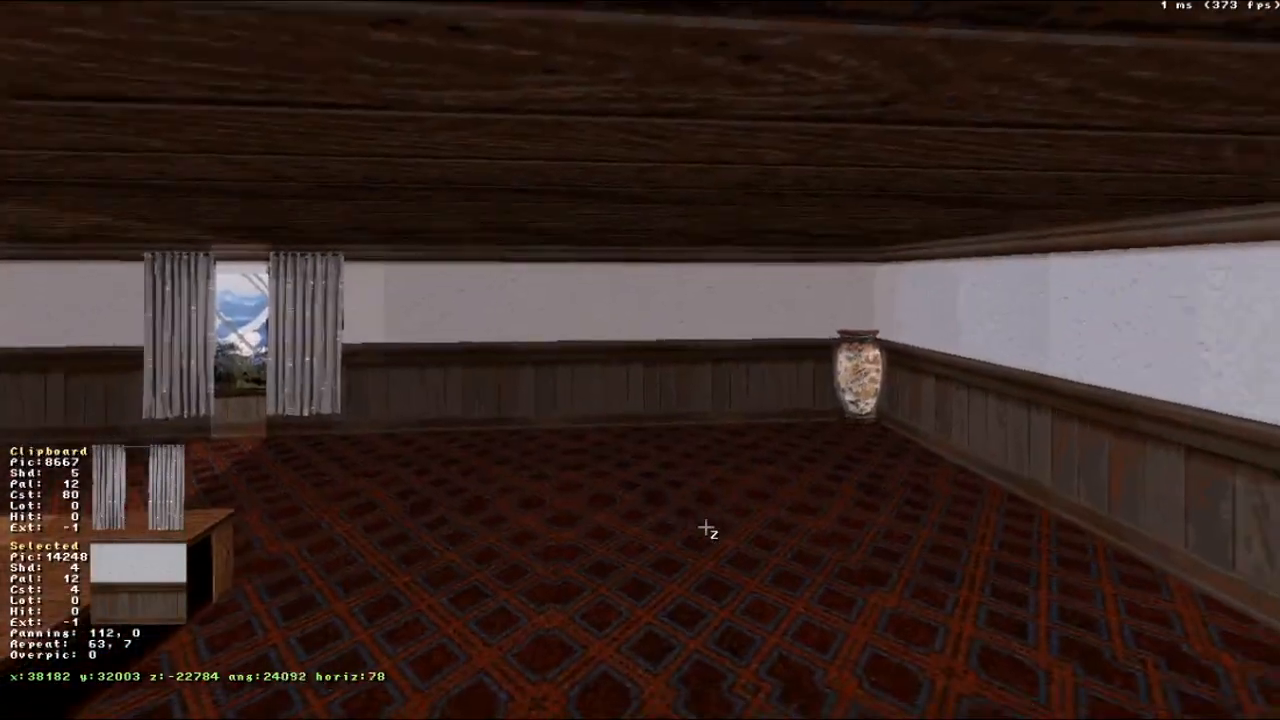
key(Up)
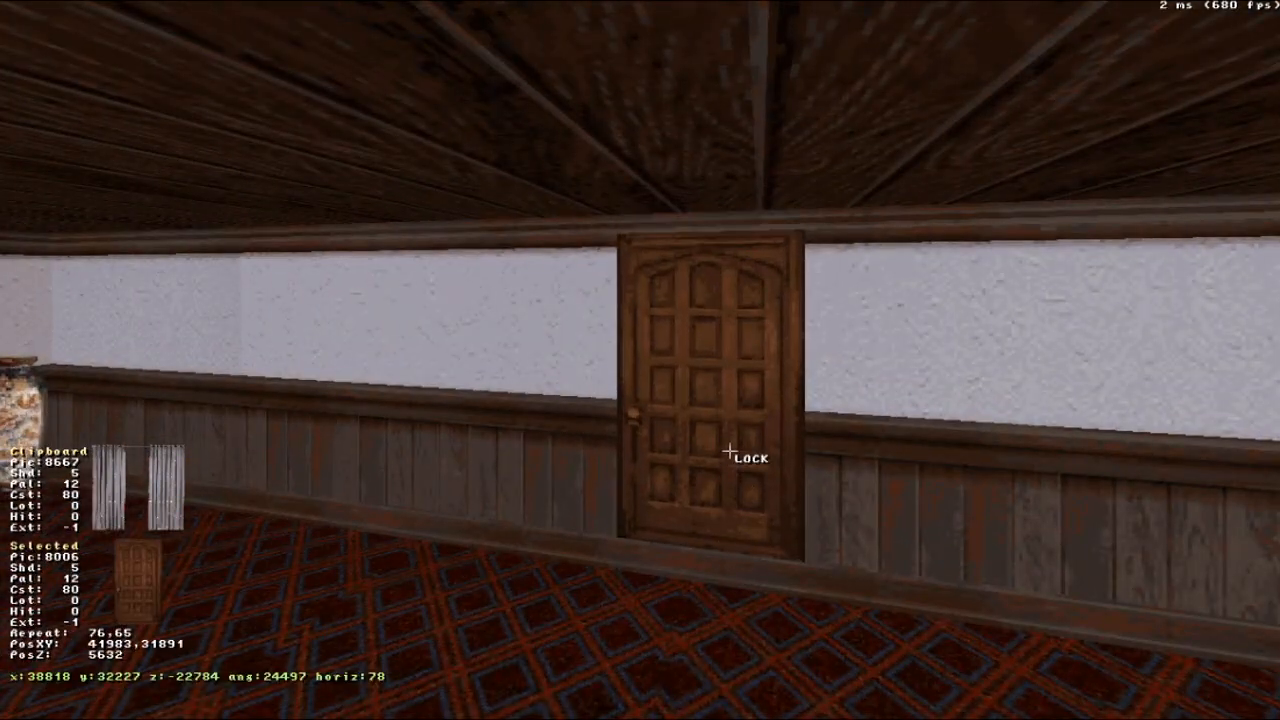
key(Page_Down)
key(Down)
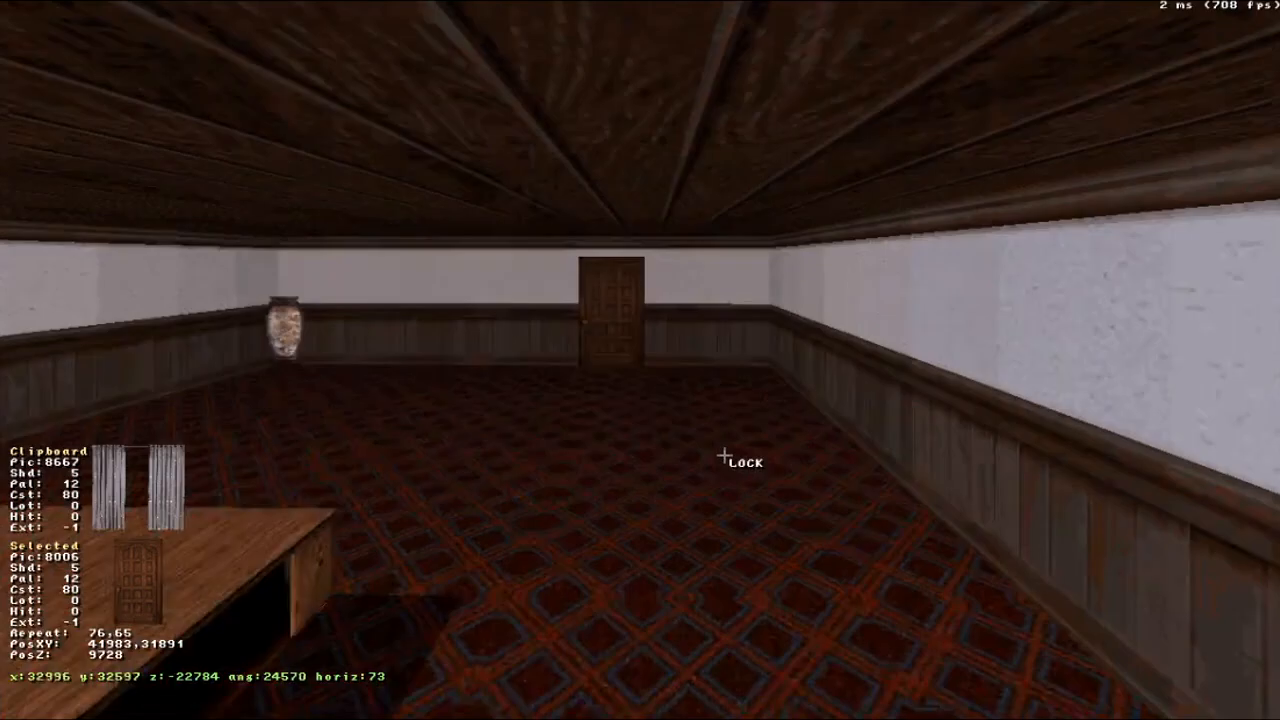
- Draw a rectangular 1536 by 2688 sector inside the room, between the player start and the table
key(Up)
drag(724, 456, 724, 456)
right_drag(782, 522, 782, 522)
drag(782, 522, 782, 522)
right_drag(777, 530, 777, 530)
drag(814, 484, 814, 484)
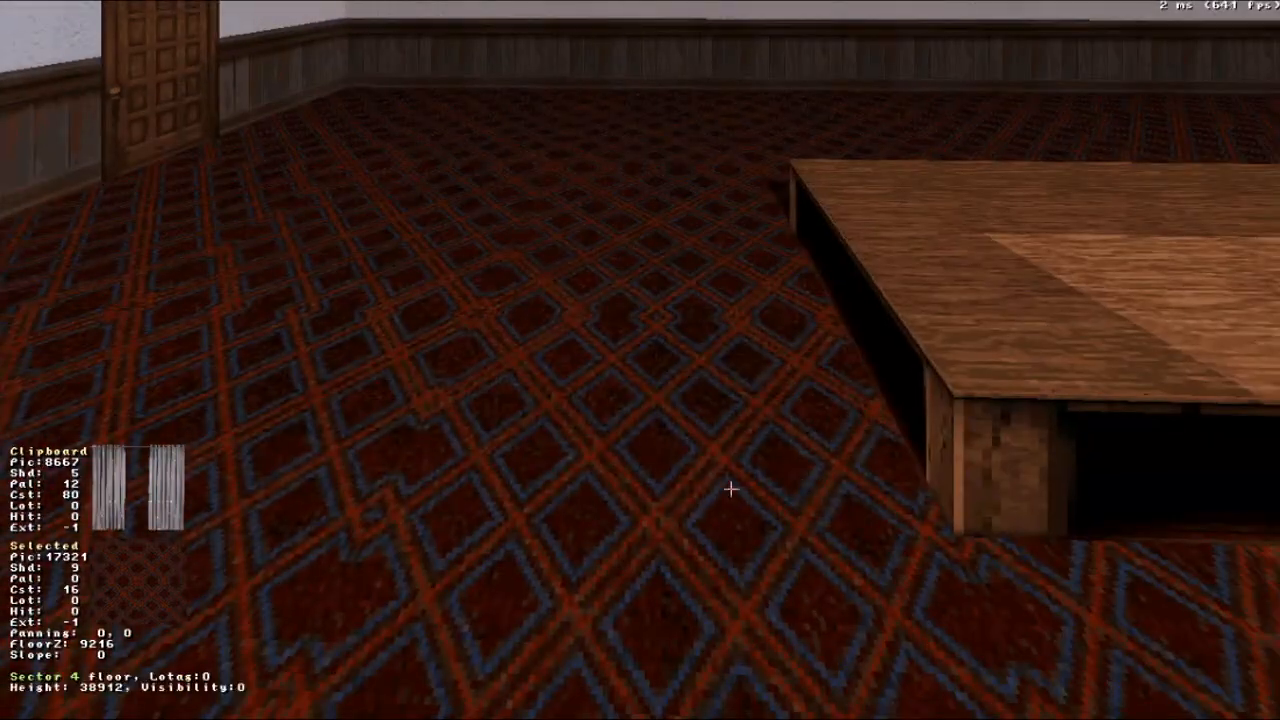
right_drag(734, 437, 734, 437)
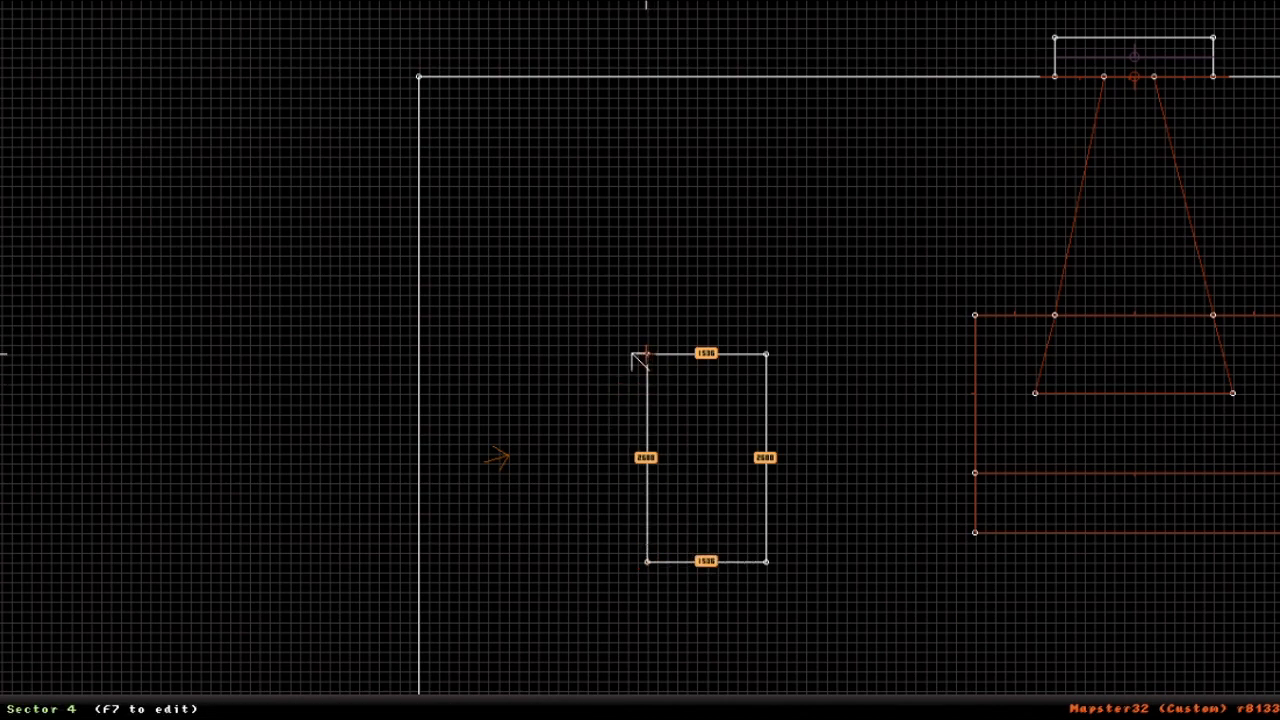
right_drag(631, 435, 640, 361)
key(KP_Enter)
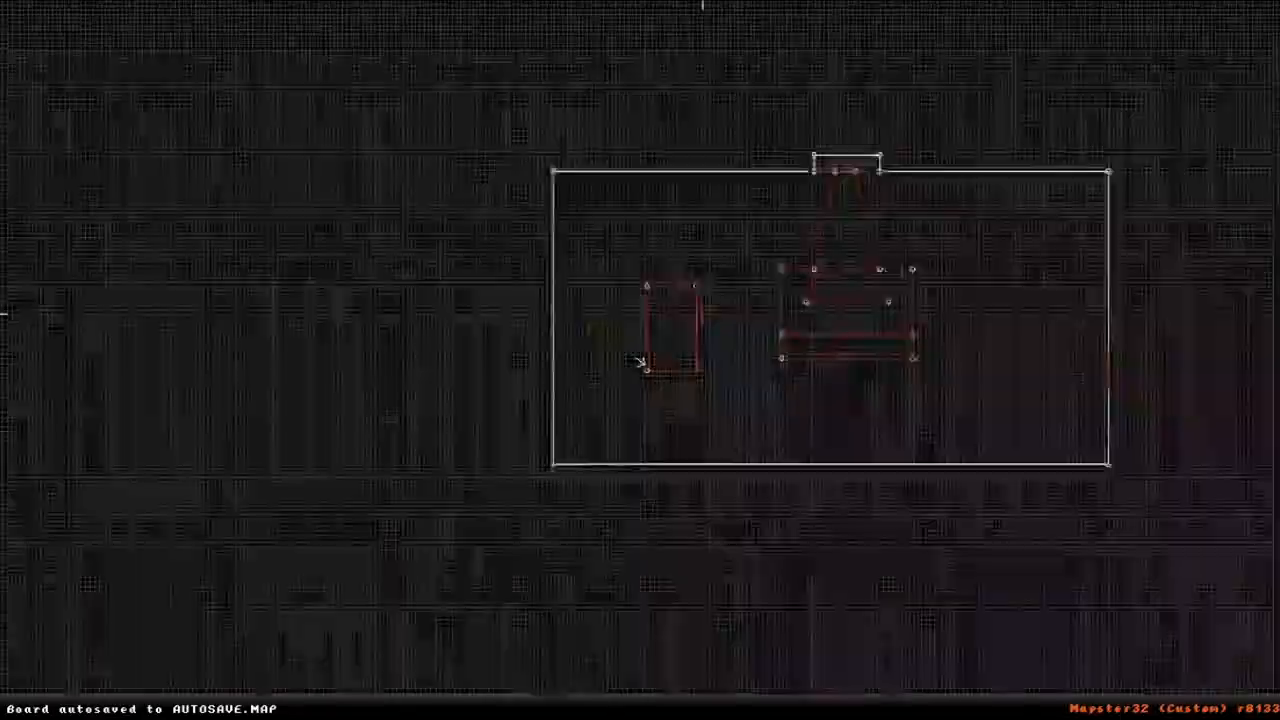
- Try lightening the ceiling over the new rectangular sector in the 3D view
scroll(703, 314, up, 5)
right_drag(703, 314, 640, 363)
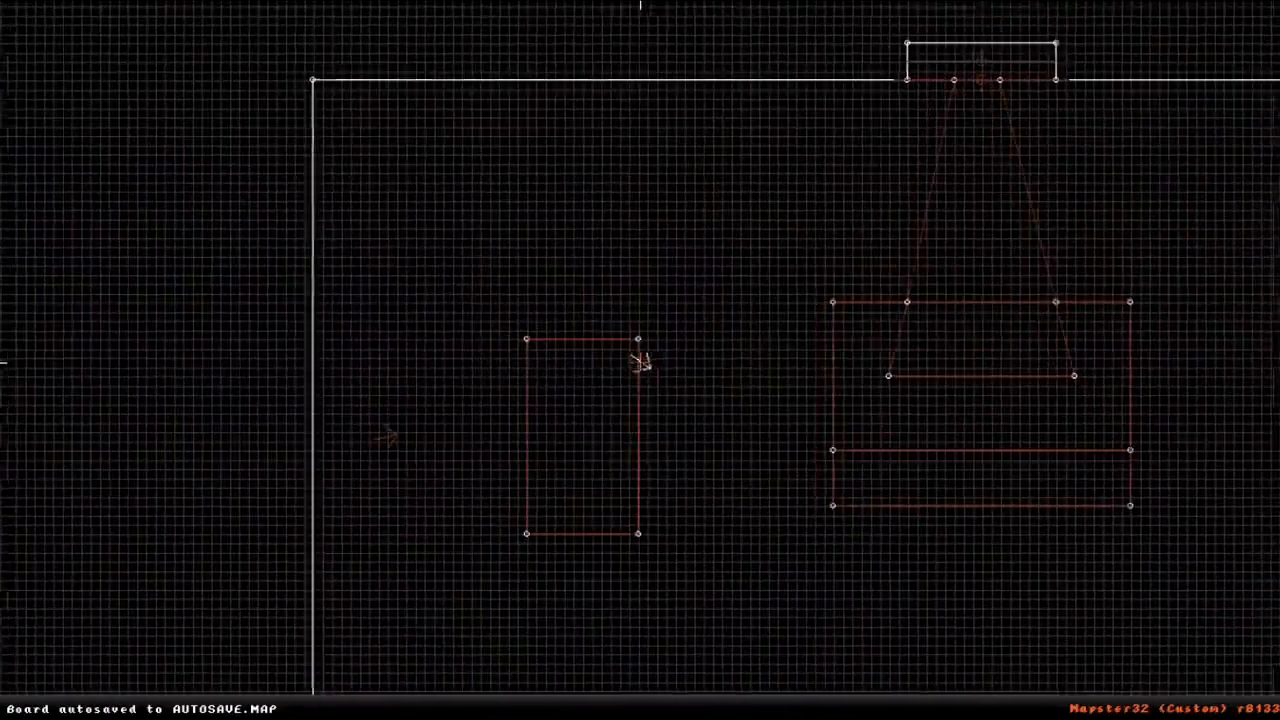
key(KP_Enter)
right_drag(429, 563, 512, 500)
scroll(463, 489, down, 4)
drag(512, 500, 512, 500)
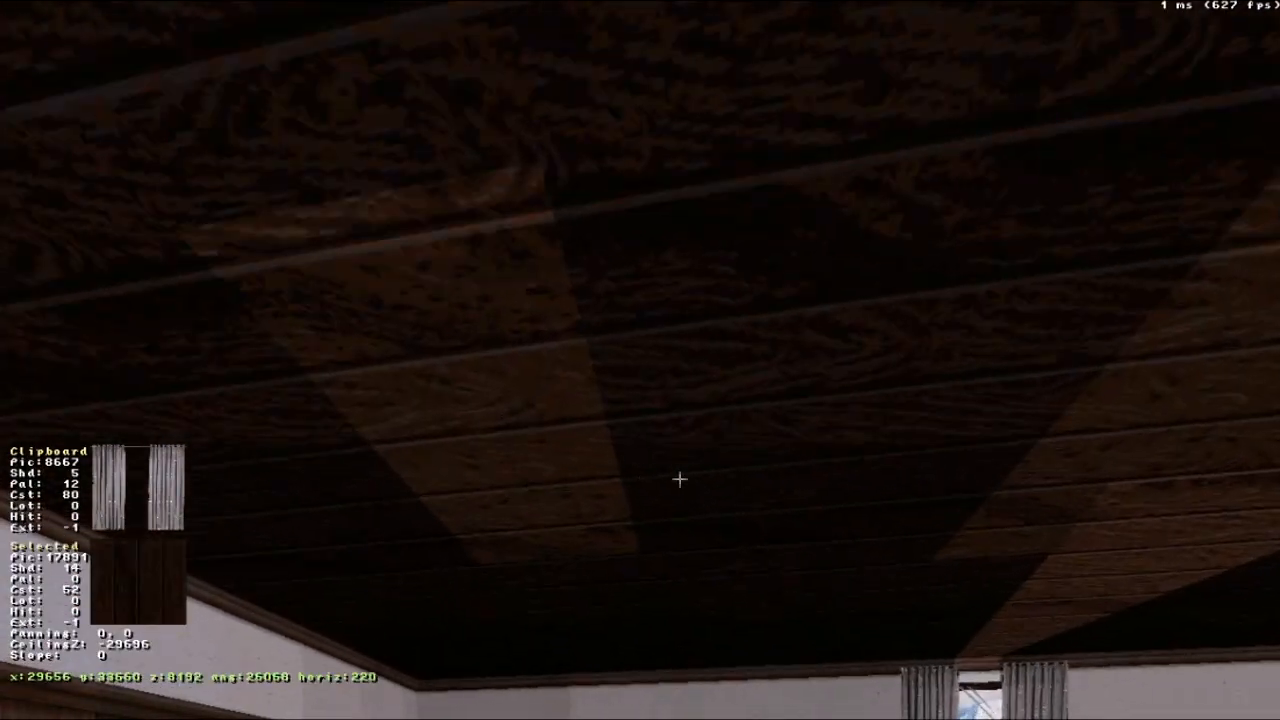
scroll(757, 445, up, 4)
right_drag(758, 444, 760, 444)
scroll(801, 366, up, 1)
right_drag(801, 366, 798, 361)
key(KP_Enter)
- Join the rectangular sector with the surrounding room sector in the 2D view
right_drag(775, 287, 640, 361)
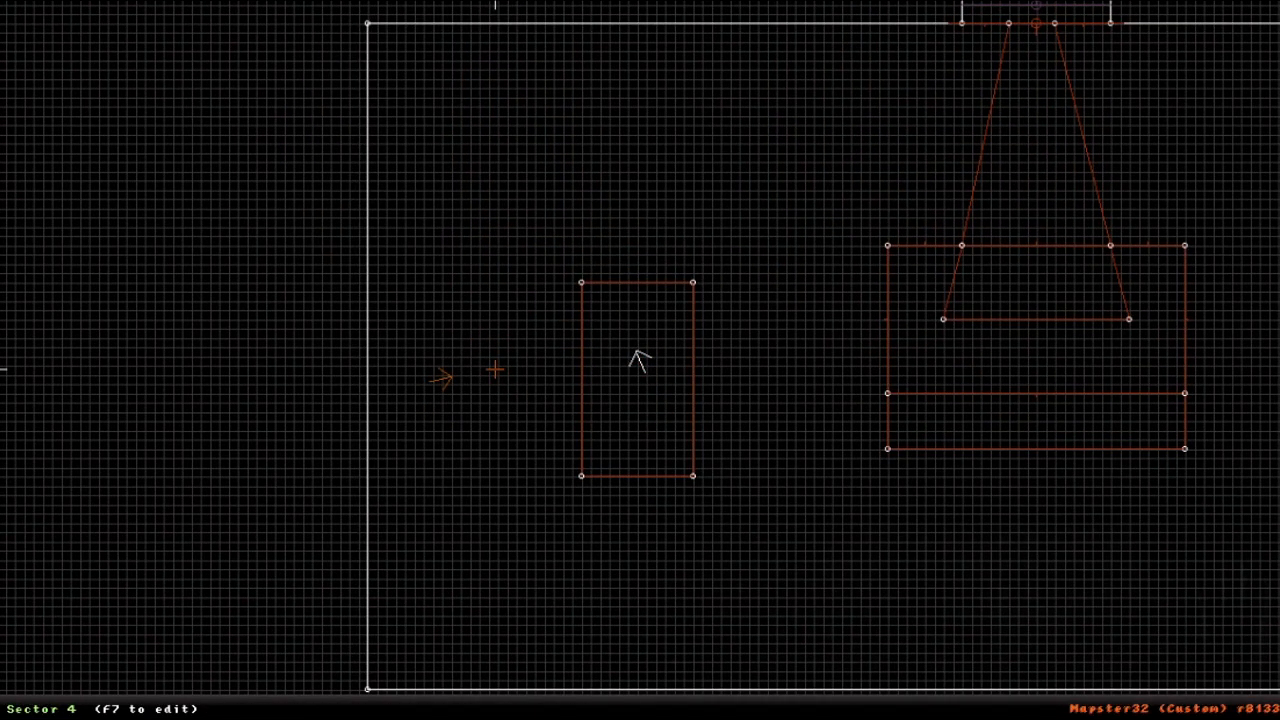
key(j)
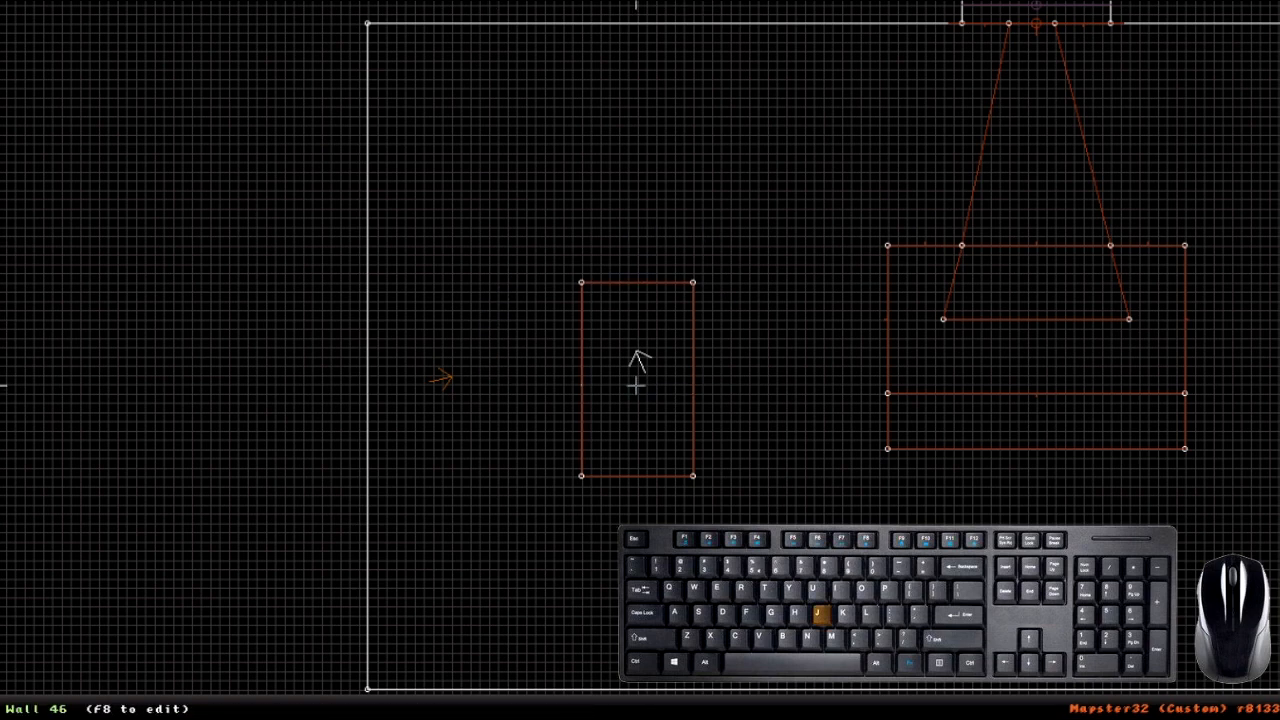
key(j)
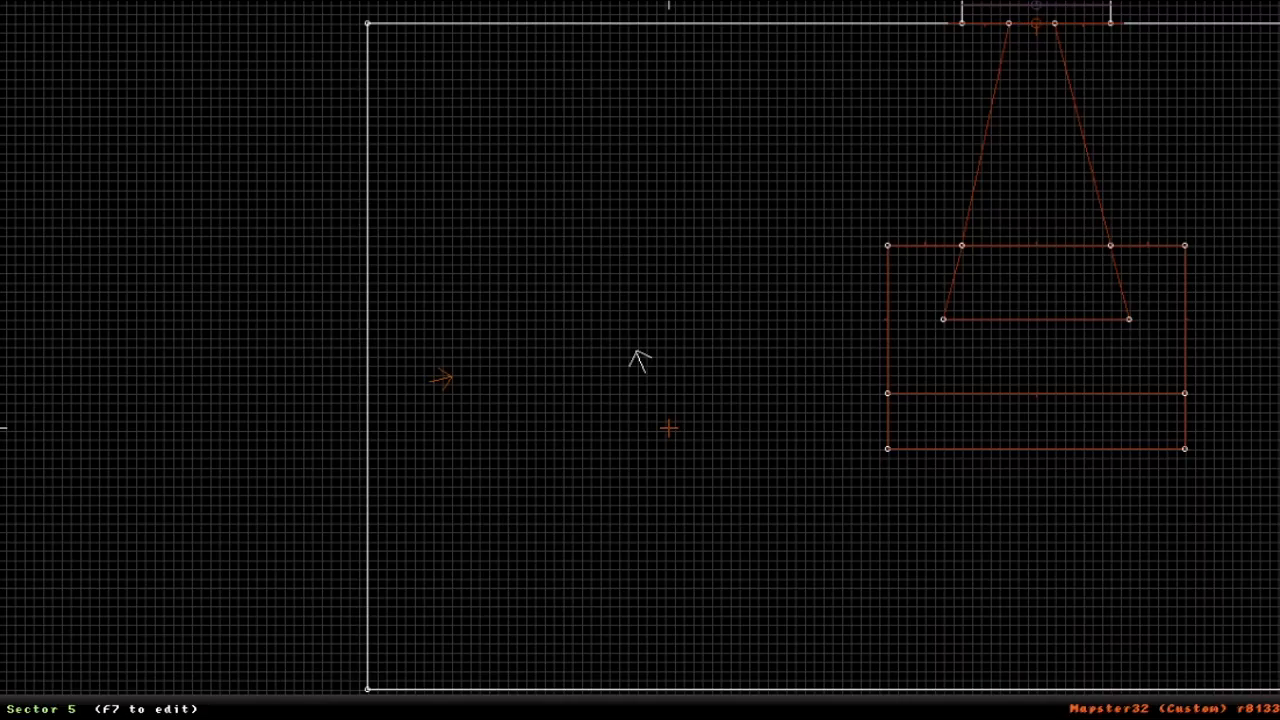
- Draw a separate irregular four-sided sector outside the room beyond the door wall, and check it in the 3D view
right_drag(669, 428, 631, 352)
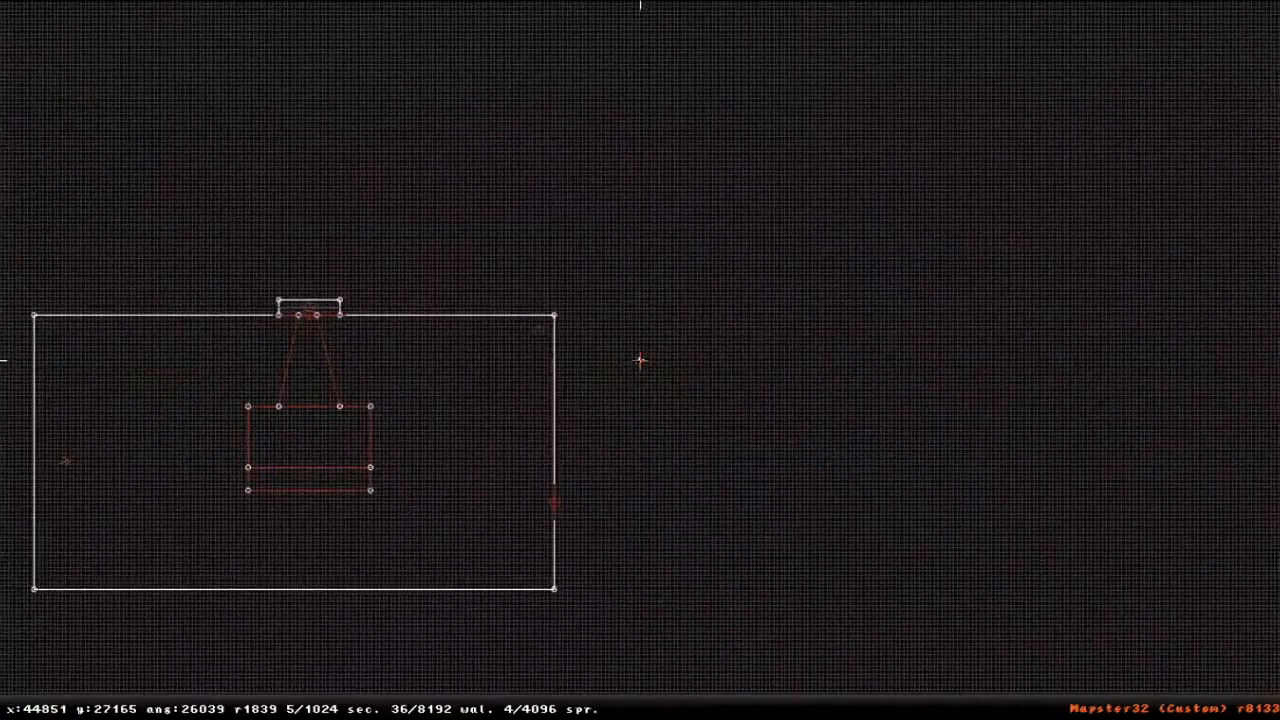
key(space)
key(space)
key(space)
key(space)
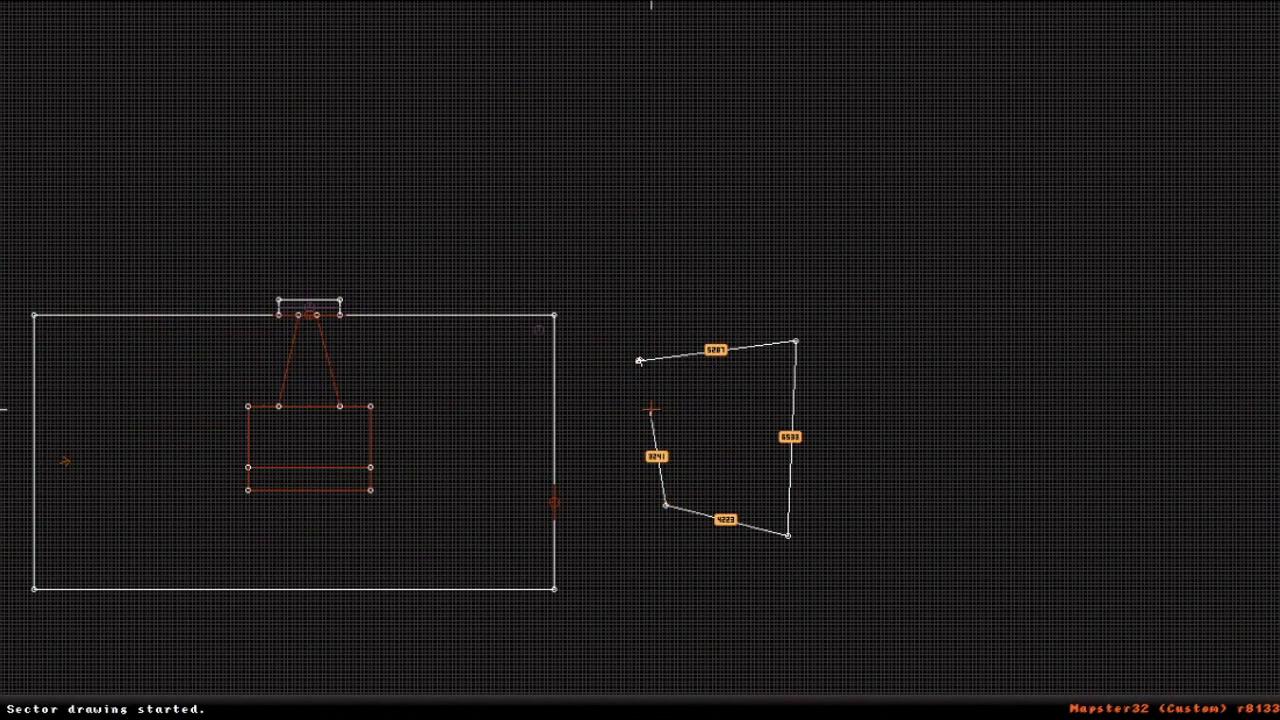
key(space)
scroll(640, 360, up, 5)
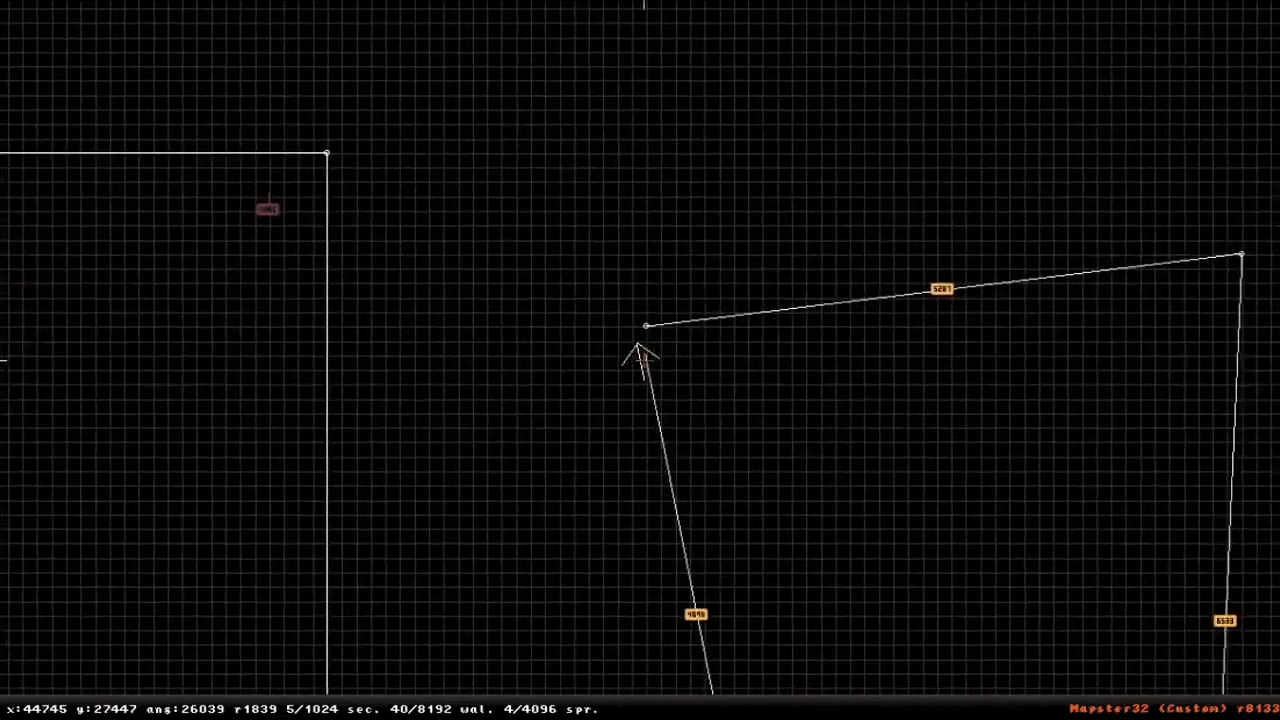
scroll(637, 344, down, 5)
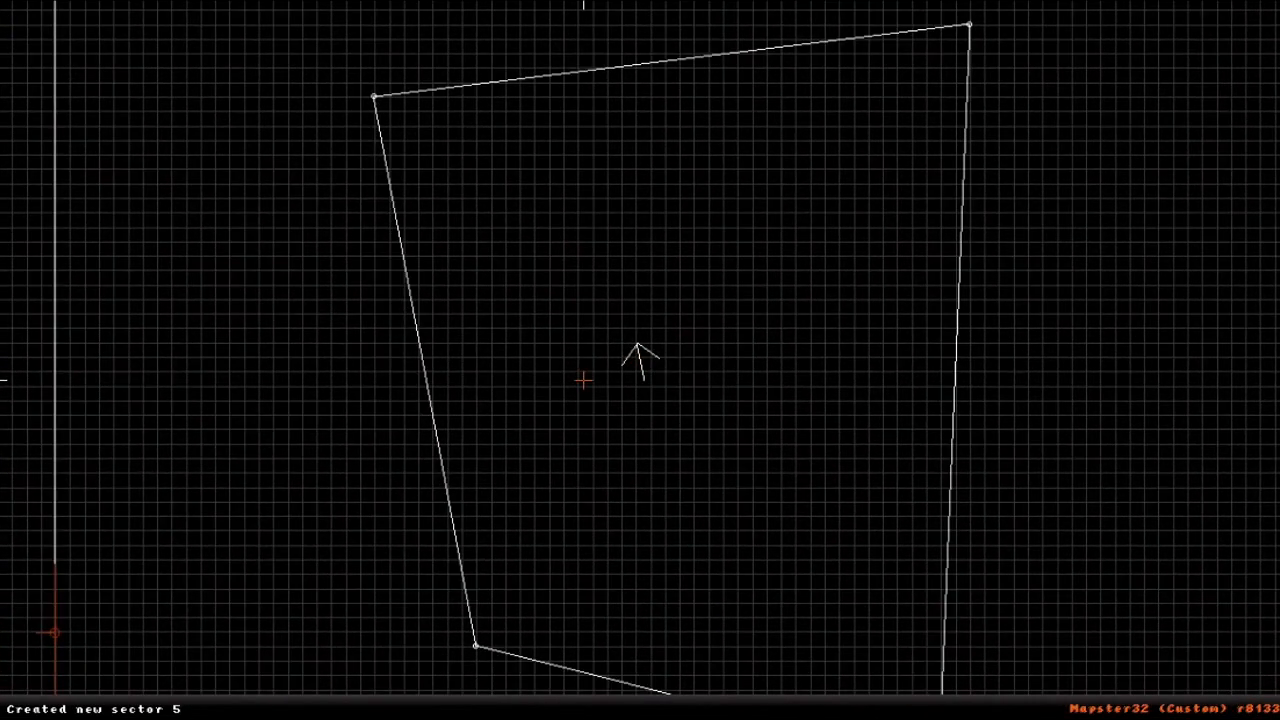
key(KP_Enter)
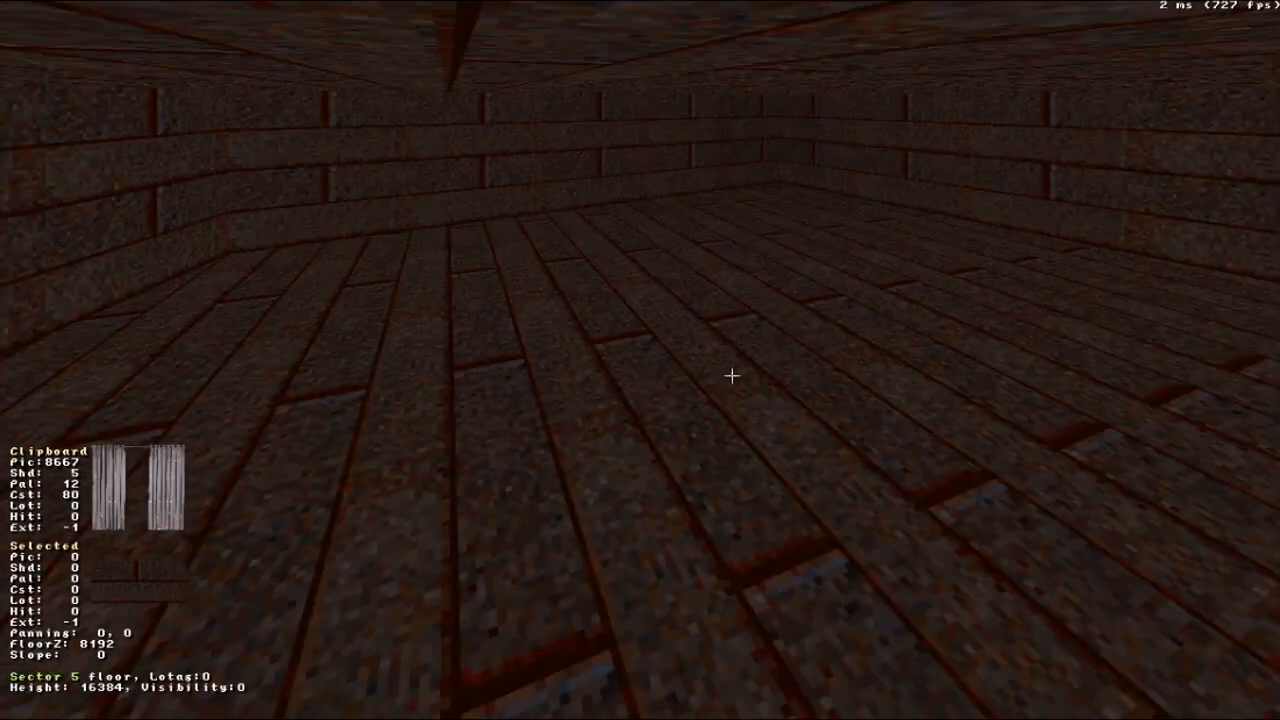
key(KP_Enter)
scroll(636, 360, down, 3)
scroll(640, 360, down, 3)
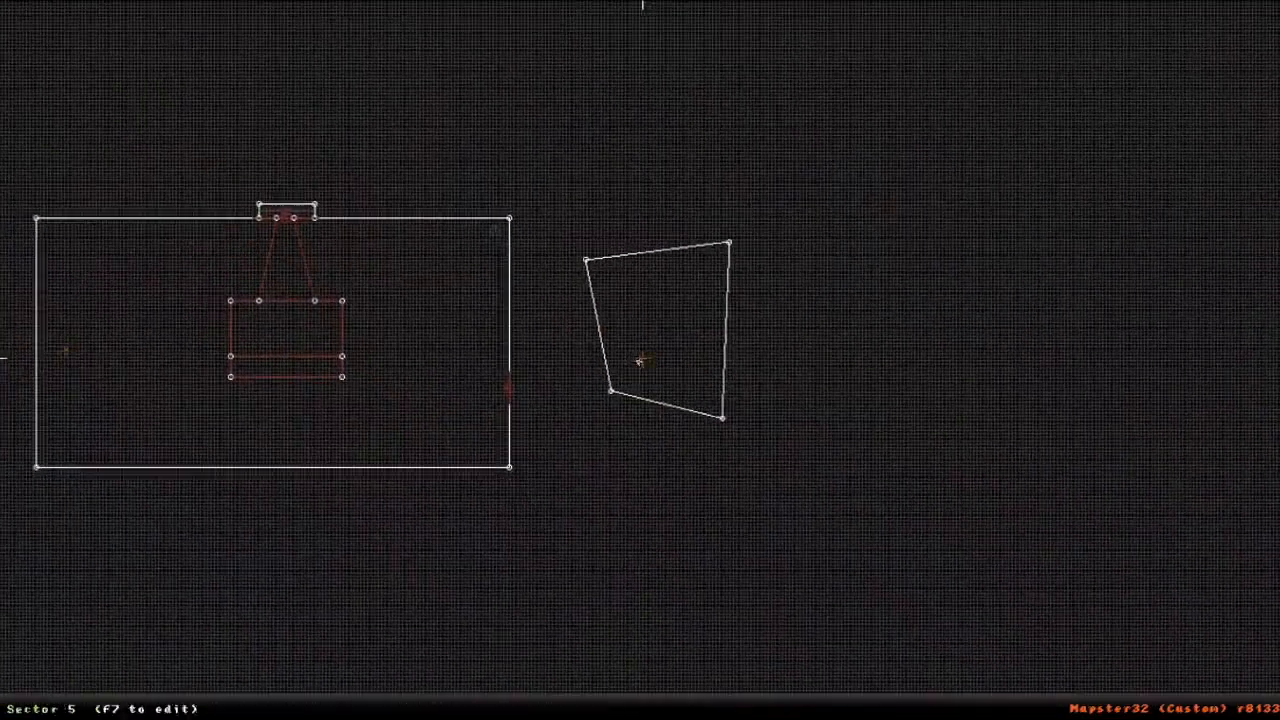
- Try eliminating the four-sided sector by merging its corner points into neighbouring ones until only two remain
drag(610, 390, 597, 303)
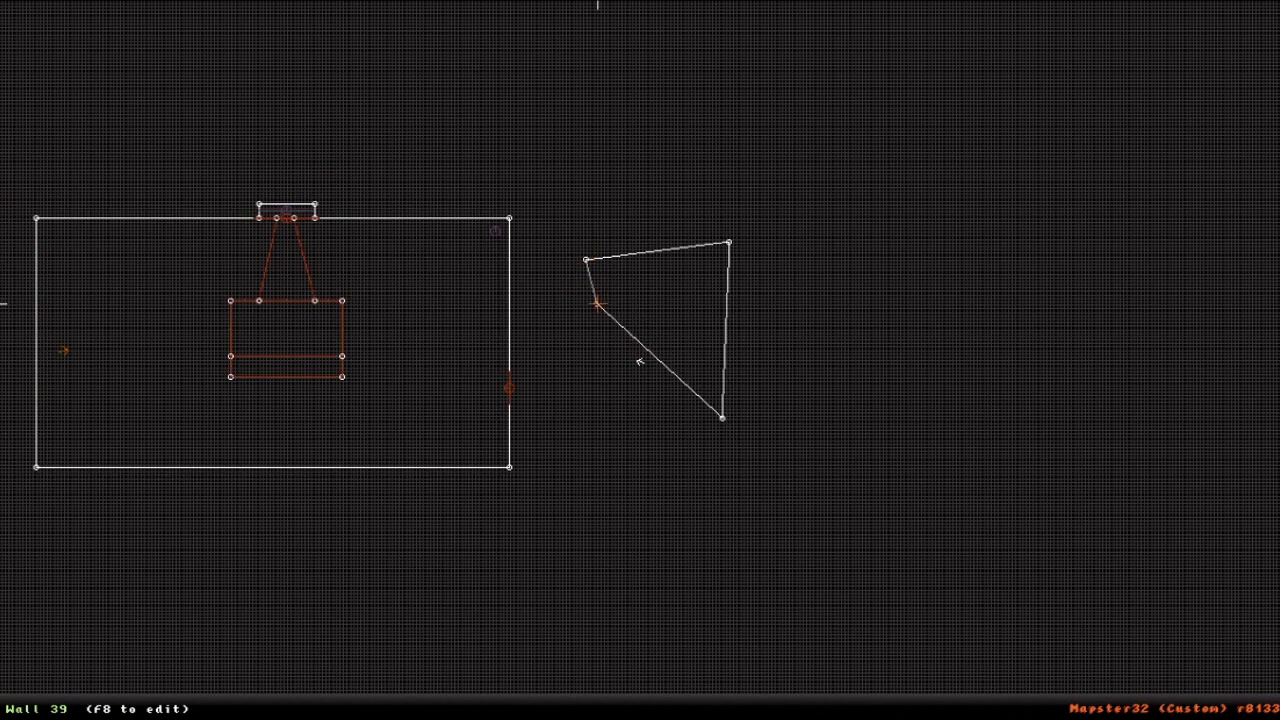
scroll(595, 295, up, 3)
drag(509, 188, 477, 53)
drag(886, 536, 655, 166)
right_click(892, 196)
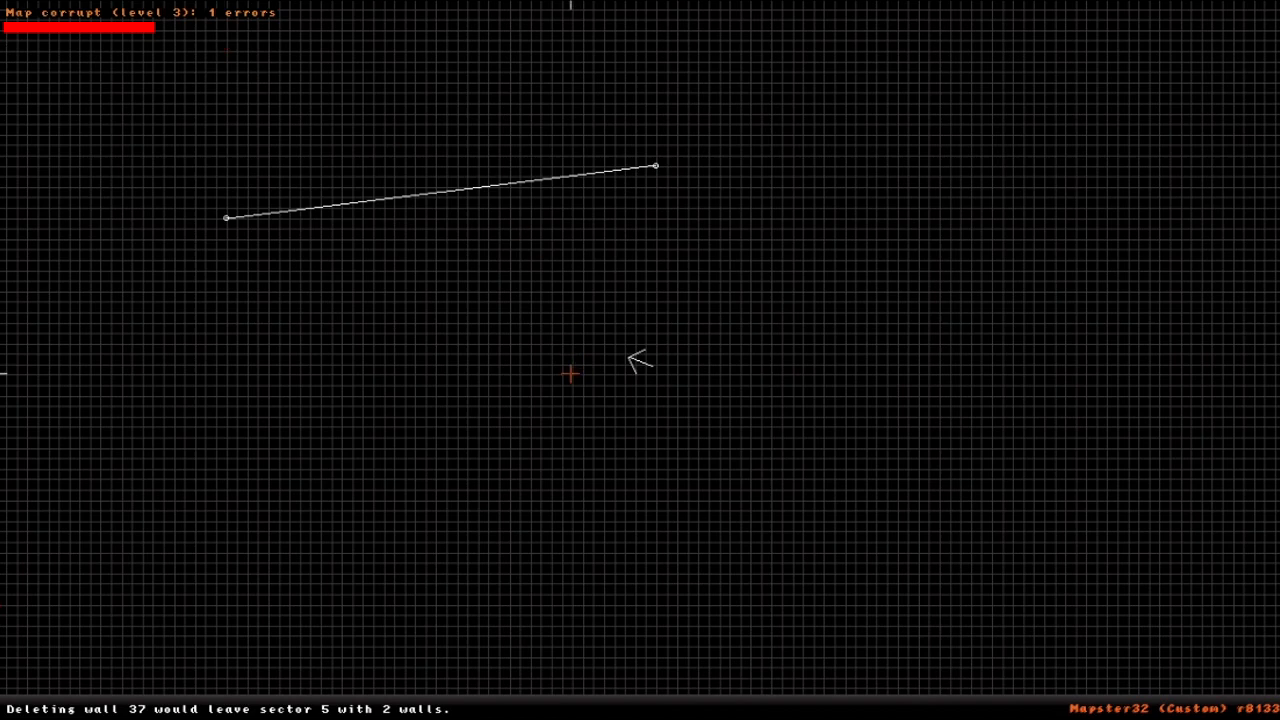
right_click(569, 374)
scroll(640, 360, up, 3)
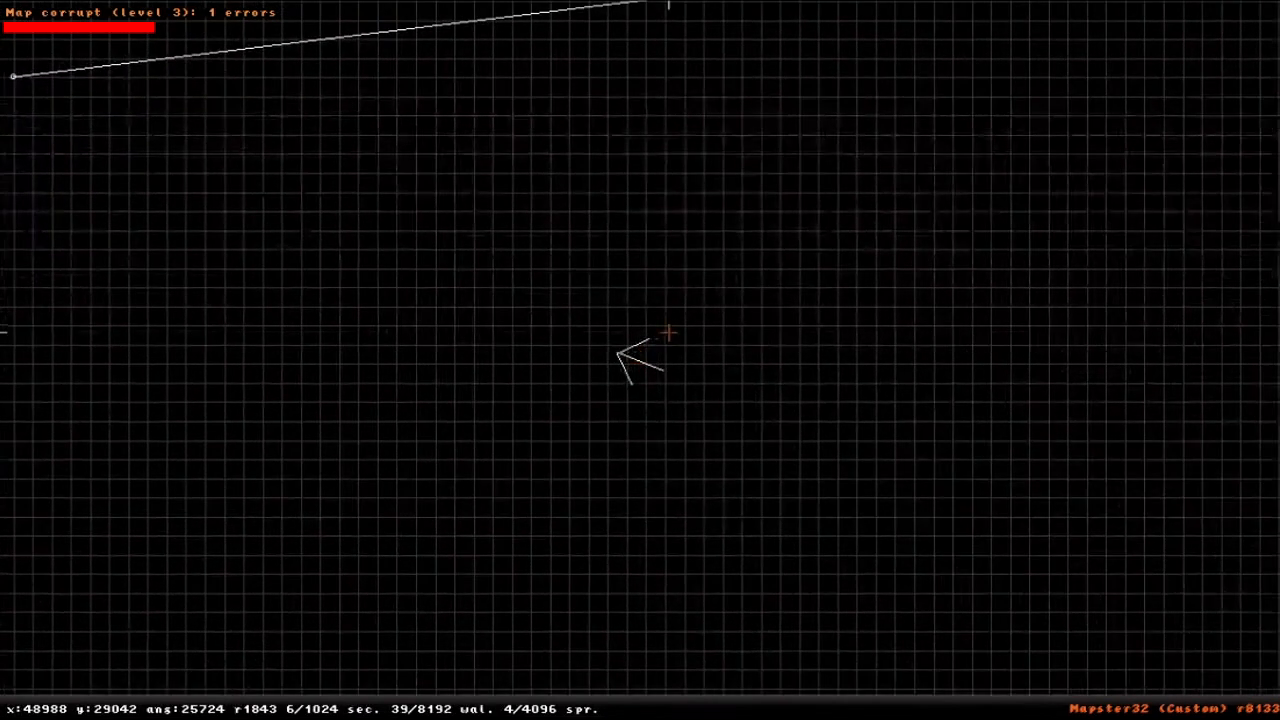
scroll(668, 334, down, 6)
- Undo the last corner merge and delete the remaining triangular sector outside the room
key(ctrl+z)
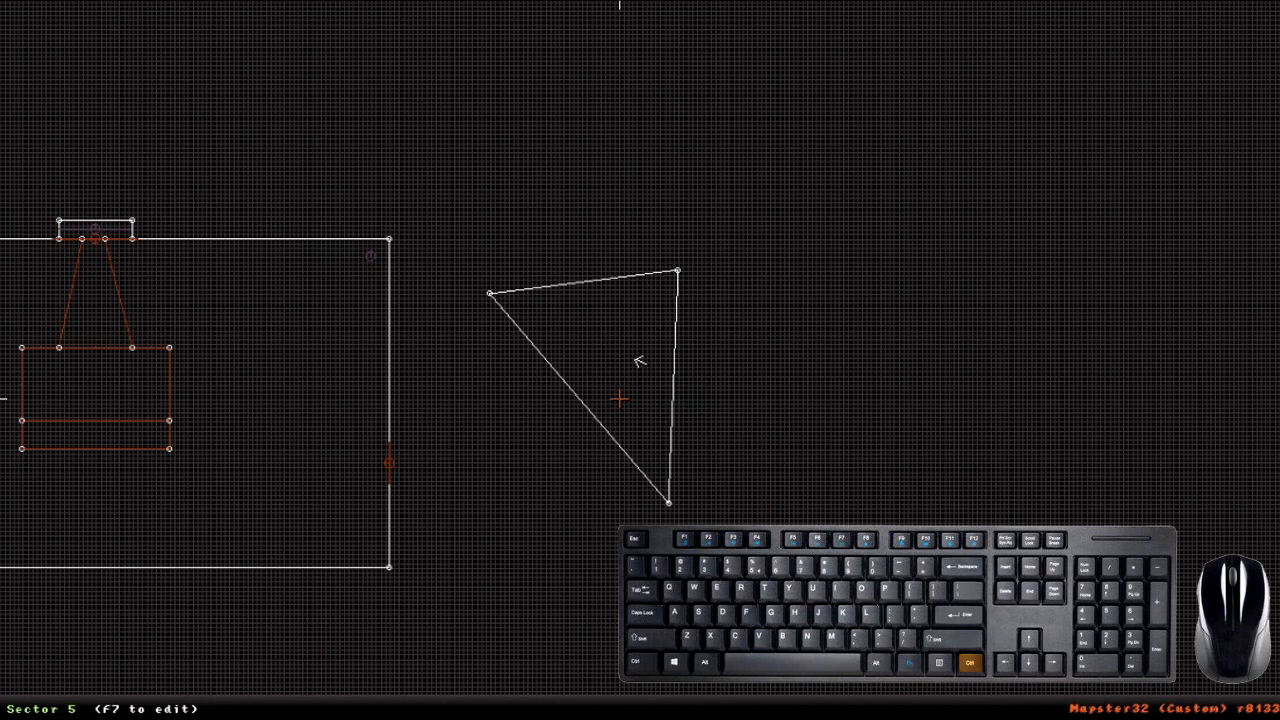
key(ctrl+Delete)
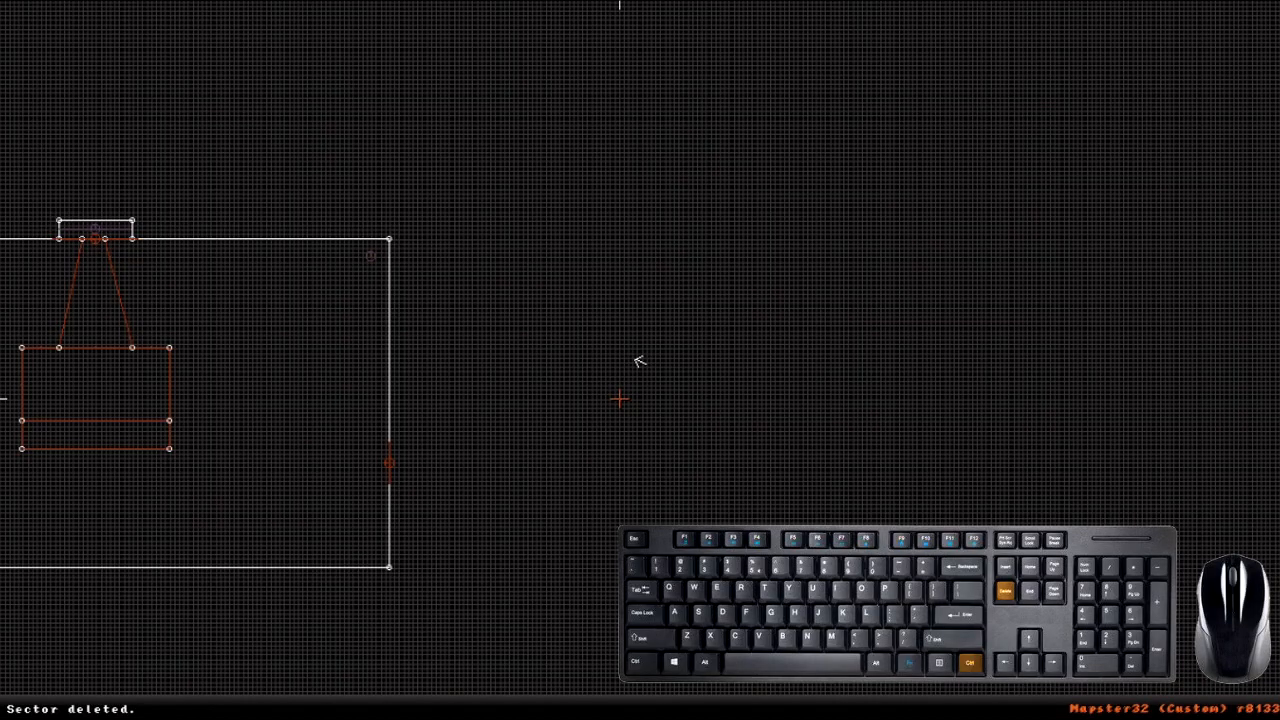
right_drag(620, 399, 640, 363)
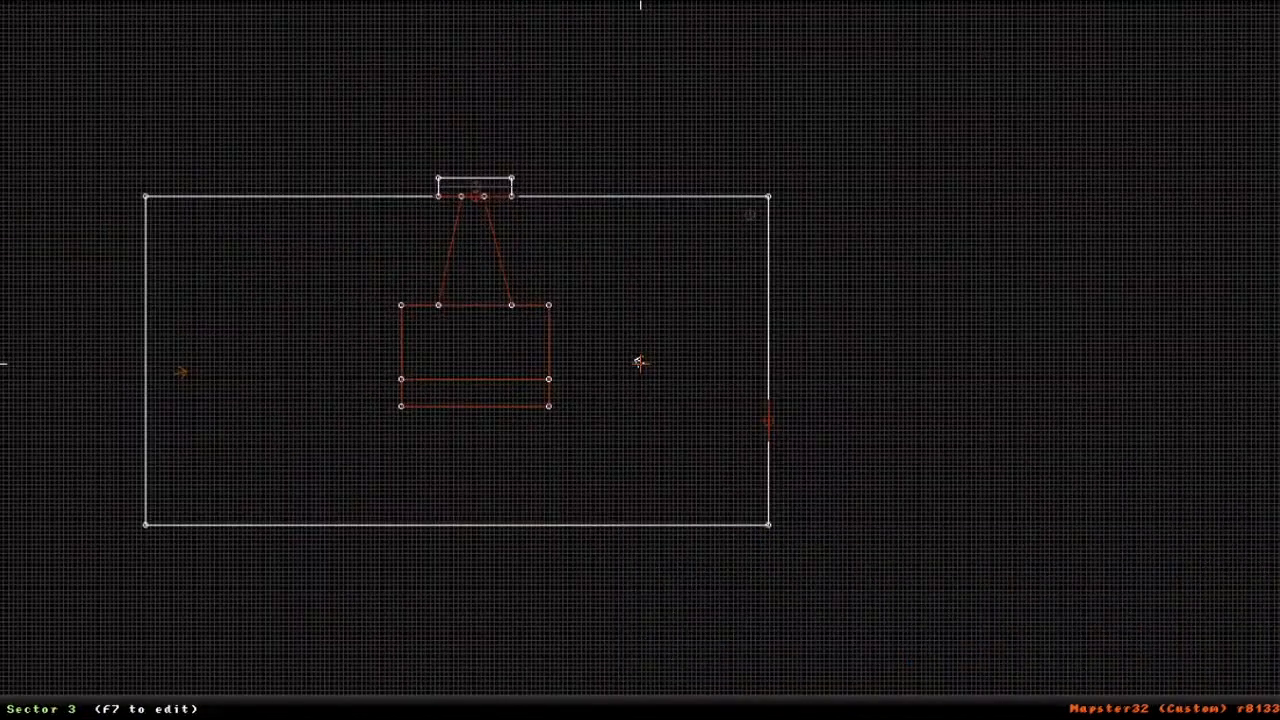
- Try deleting the large room sector, inspect what is left in the 3D and 2D views, and undo the deletion
key(KP_Enter)
key(KP_Enter)
key(ctrl+Delete)
right_drag(640, 445, 643, 363)
key(KP_Enter)
right_drag(646, 460, 629, 468)
drag(629, 468, 629, 468)
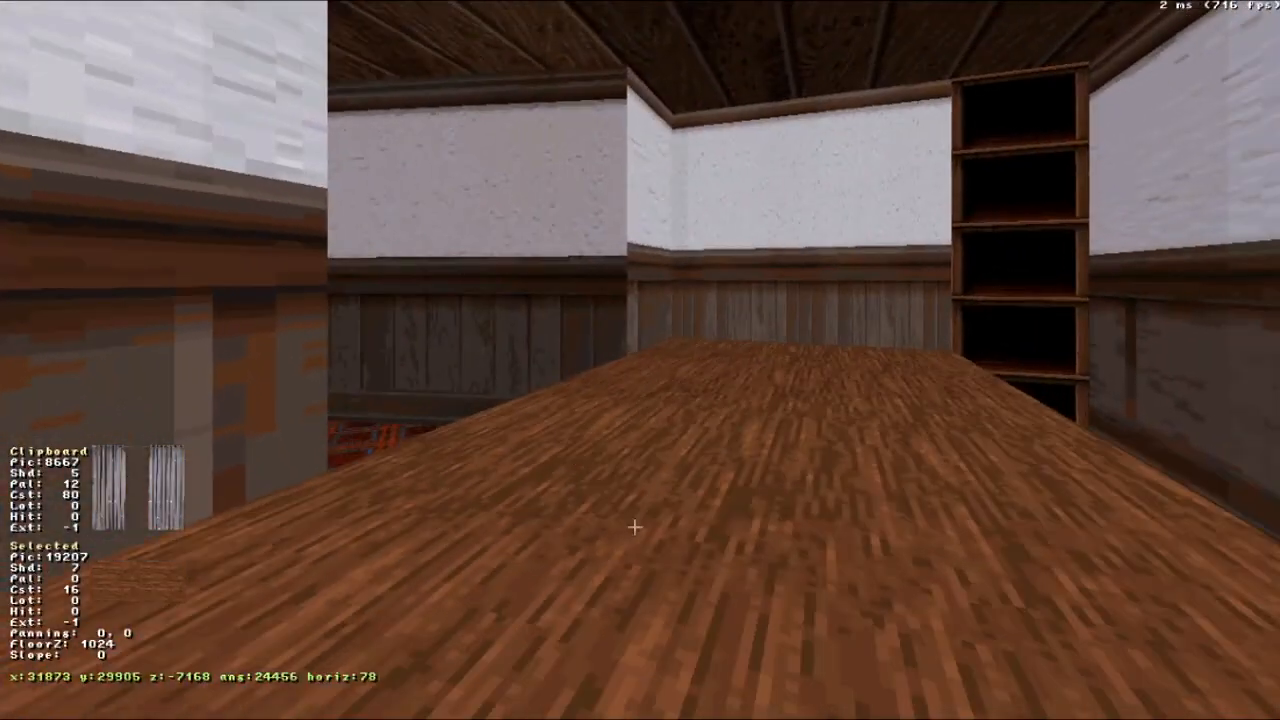
right_drag(782, 632, 782, 632)
drag(782, 632, 782, 632)
key(KP_Enter)
scroll(766, 400, down, 3)
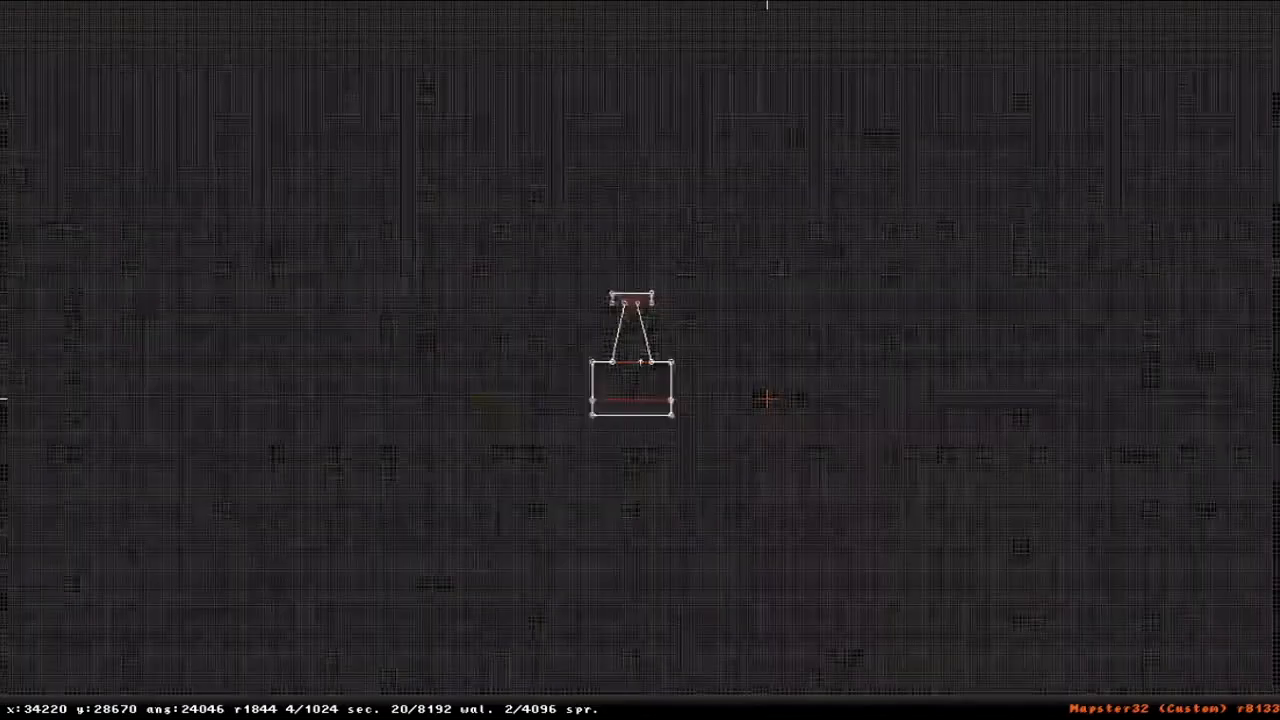
scroll(642, 391, up, 2)
key(ctrl+z)
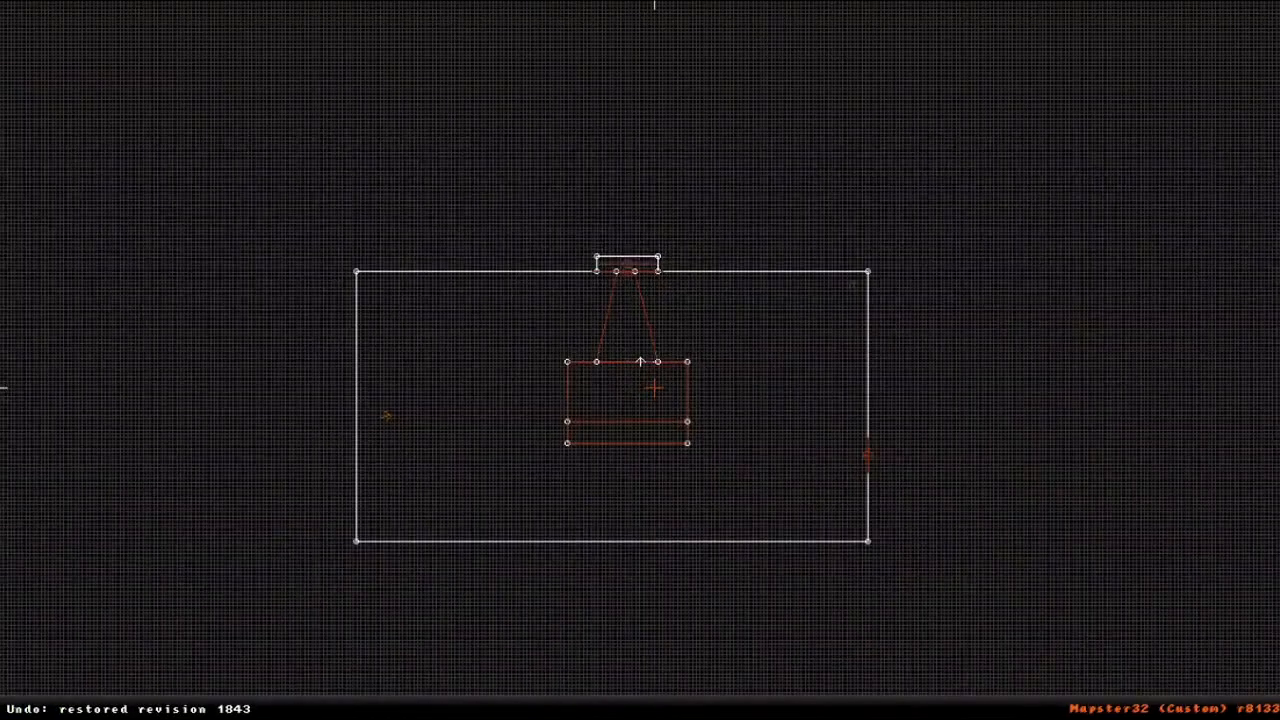
- Try deleting the larger rectangular sector in the middle of the room, and check it in the 3D view
right_click(654, 388)
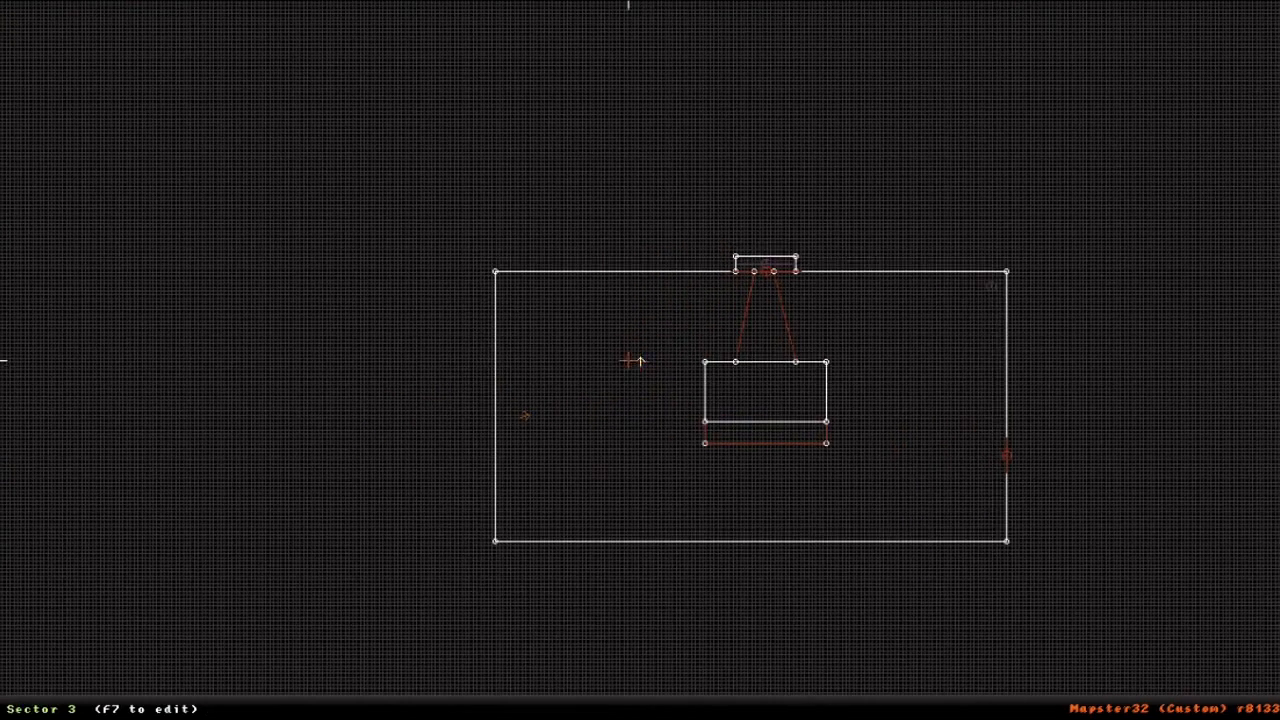
key(KP_Enter)
right_drag(646, 455, 646, 455)
drag(646, 455, 646, 455)
key(KP_Enter)
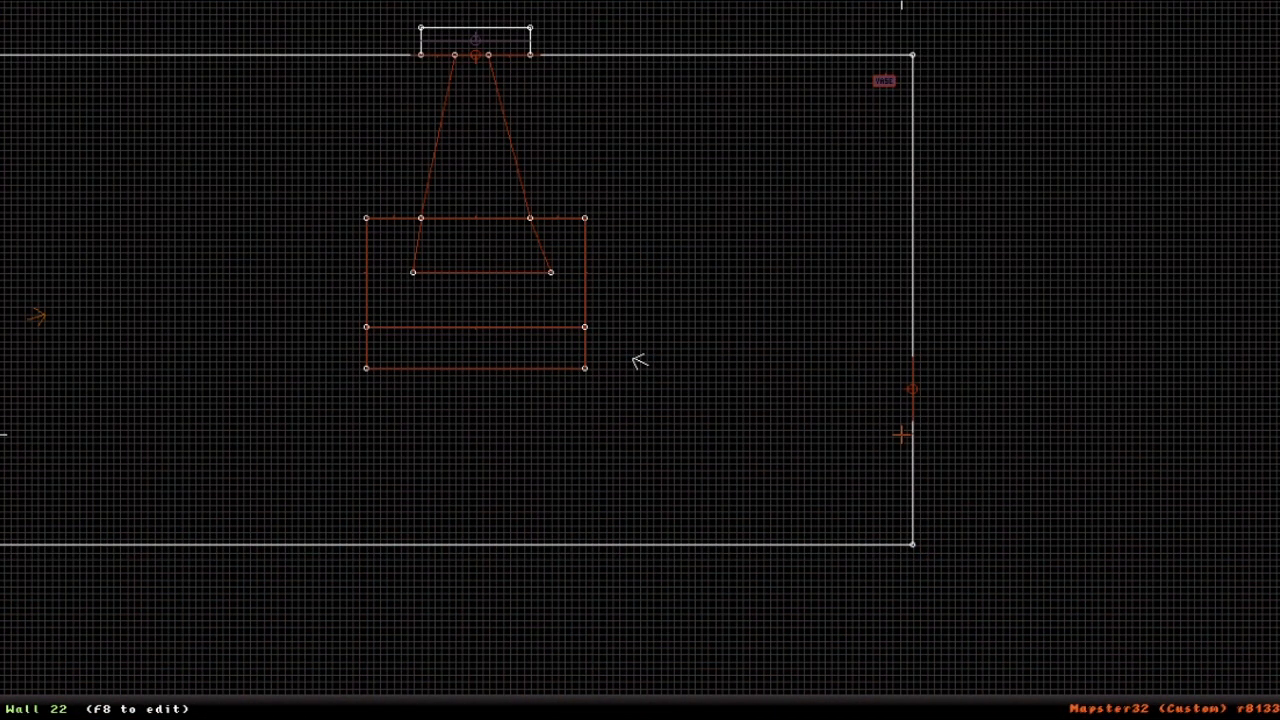
- Quit the map editor and confirm the exit
key(Escape)
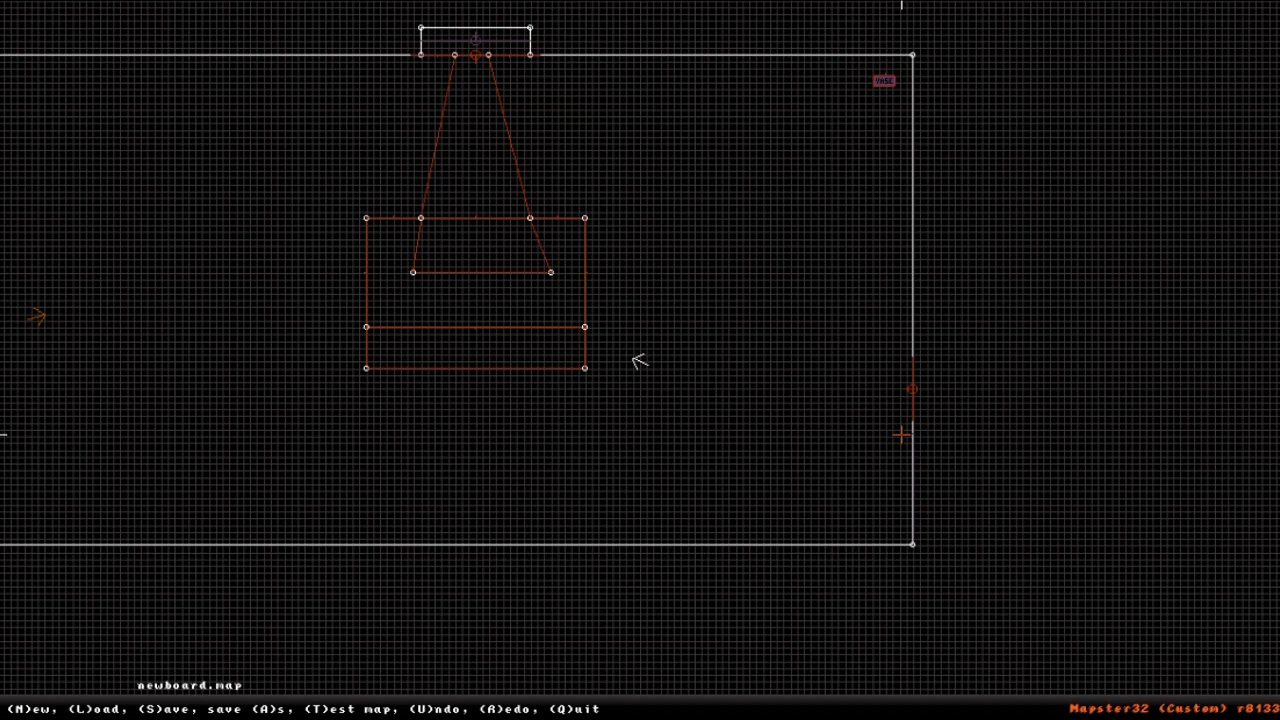
key(q)
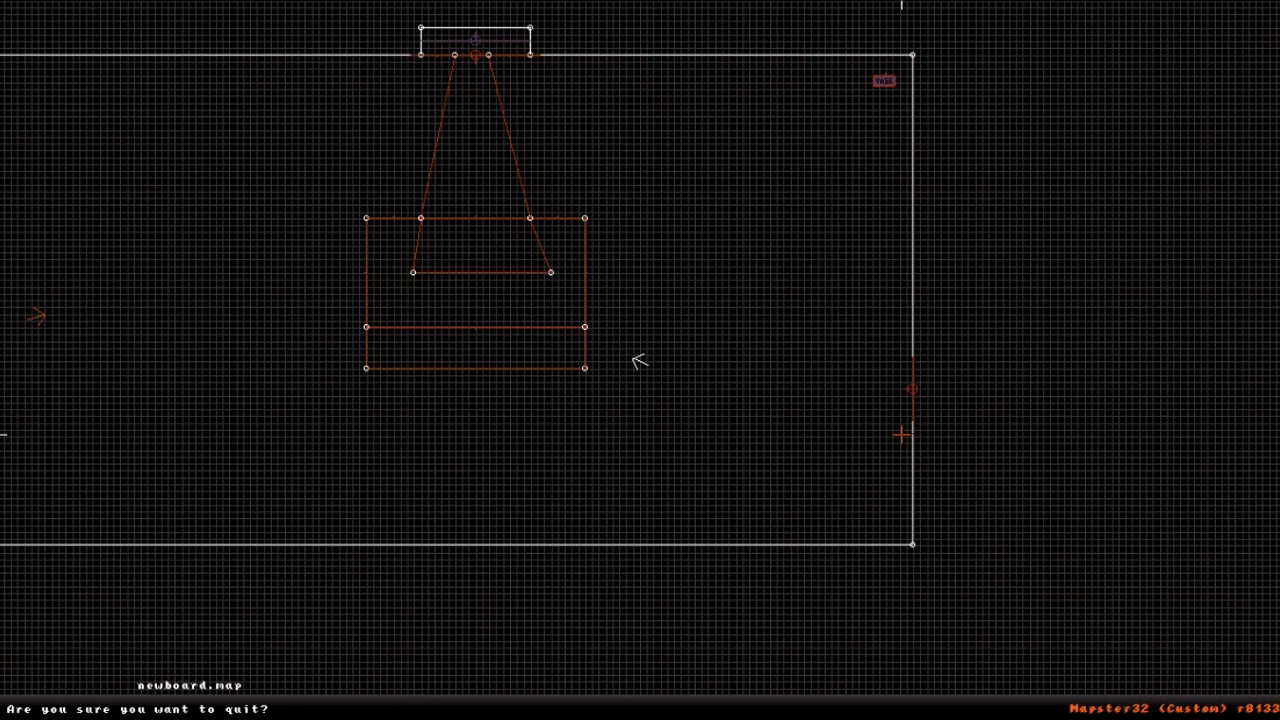
key(y)
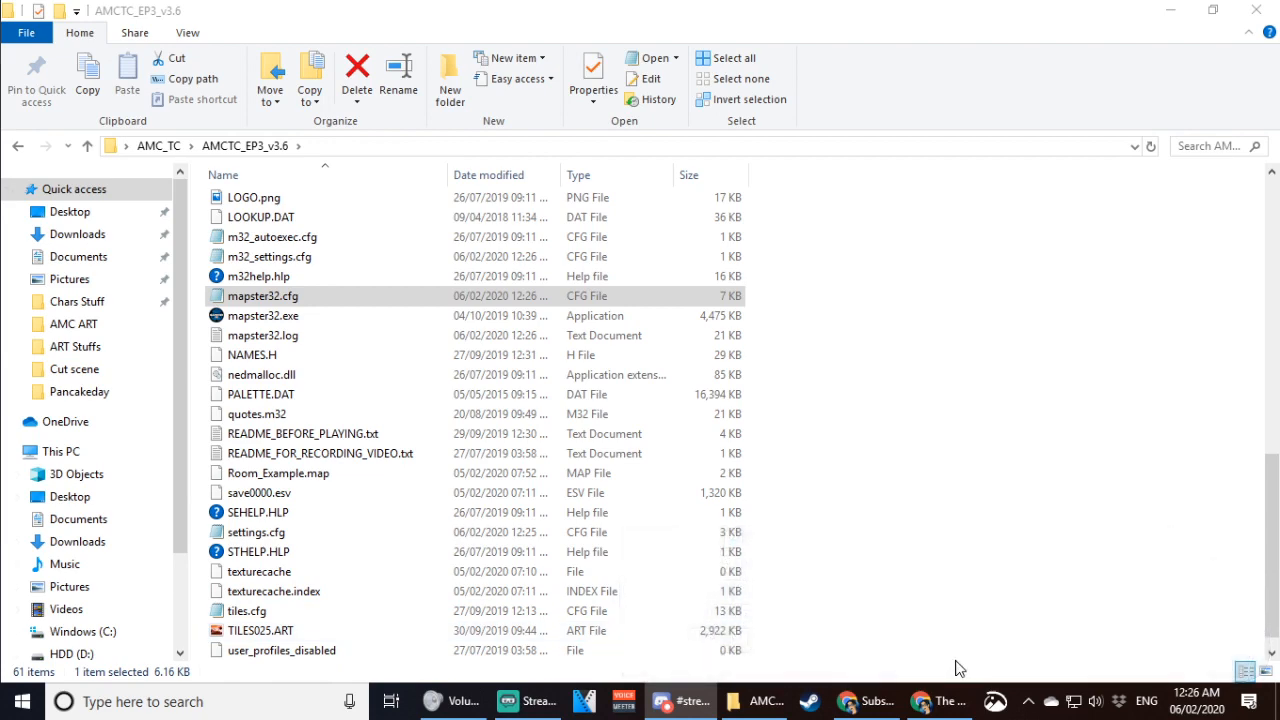
- Switch to Chrome with the InfoSuite Sectors & Walls page and select its web address
mouse_move(940, 708)
click(940, 705)
scroll(560, 485, up, 10)
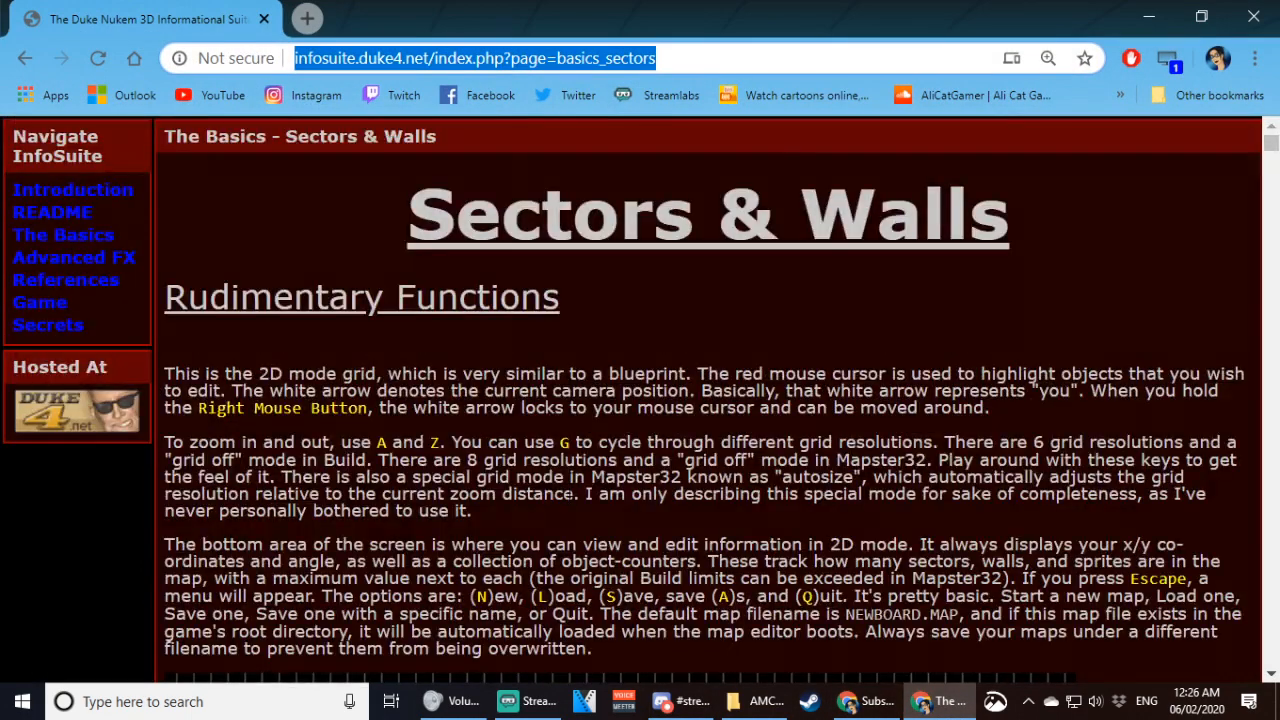
click(575, 66)
drag(684, 61, 225, 45)
key(alt+Tab)
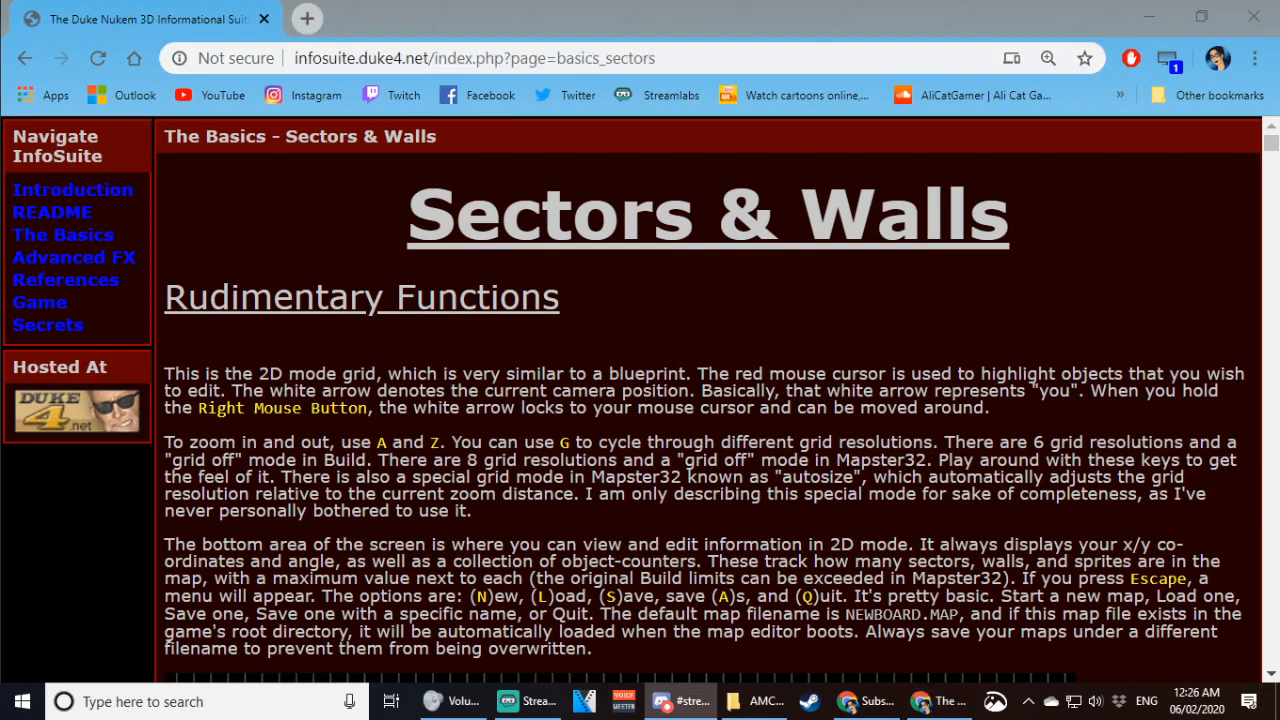
click(704, 512)
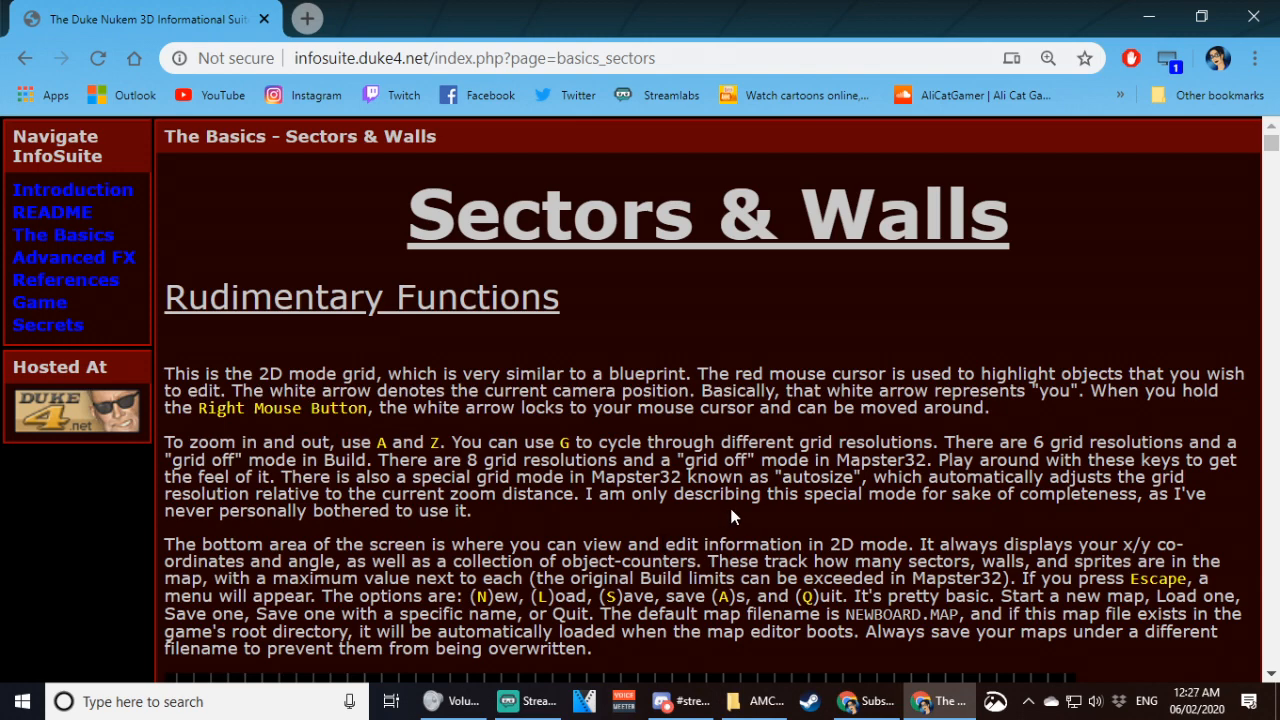
- Skim the Sectors & Walls instructions on drawing sectors, and open the InfoSuite References section
scroll(640, 400, down, 1)
scroll(1020, 385, down, 10)
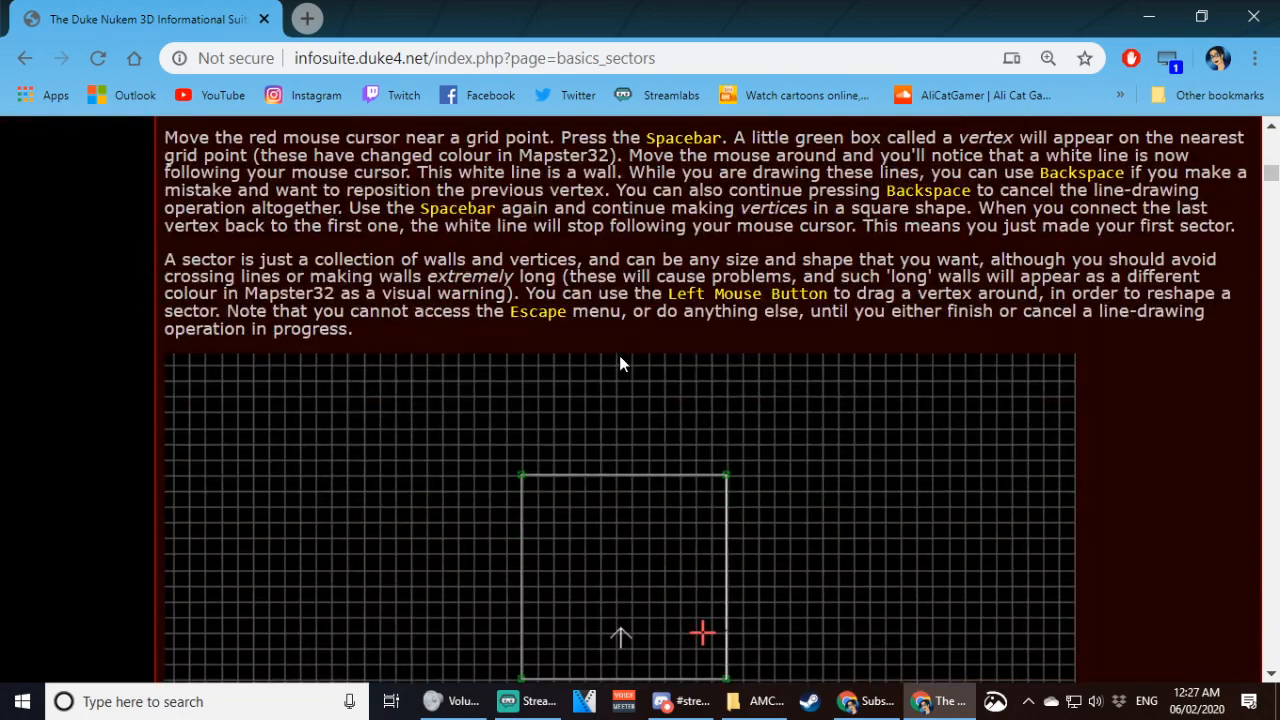
scroll(619, 364, down, 15)
scroll(280, 405, up, 20)
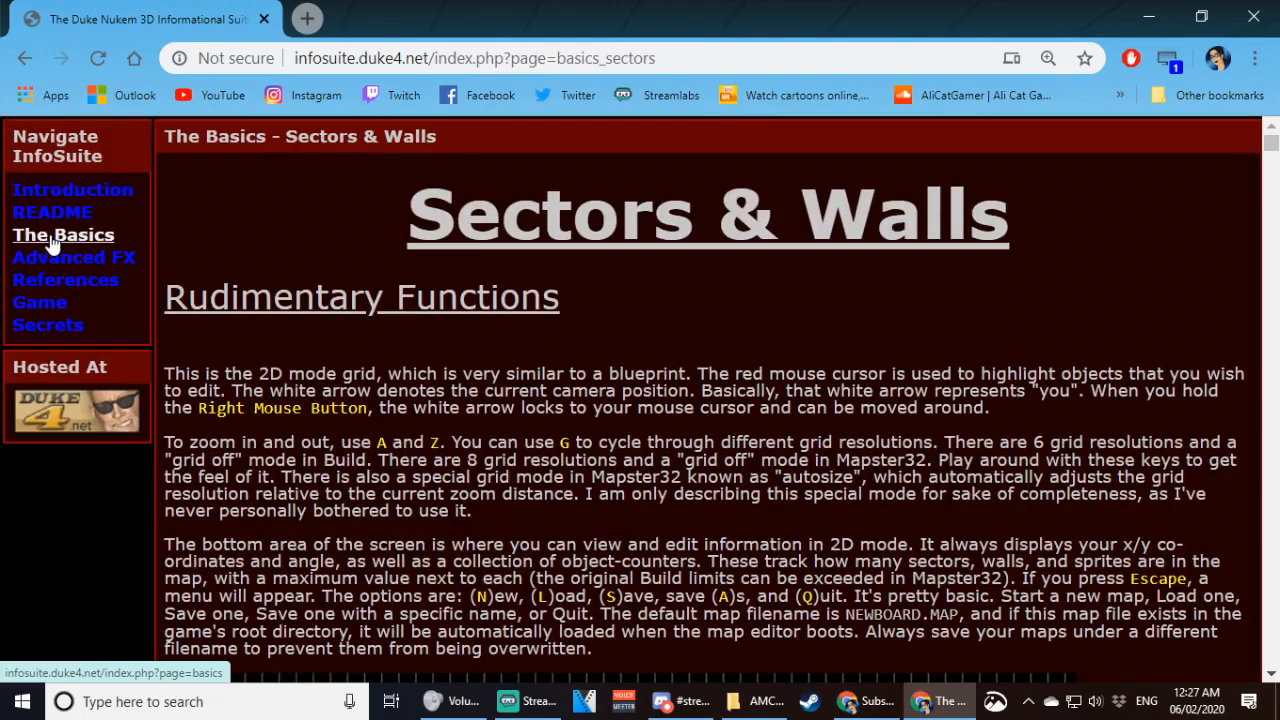
click(62, 280)
scroll(675, 340, down, 5)
scroll(685, 400, up, 5)
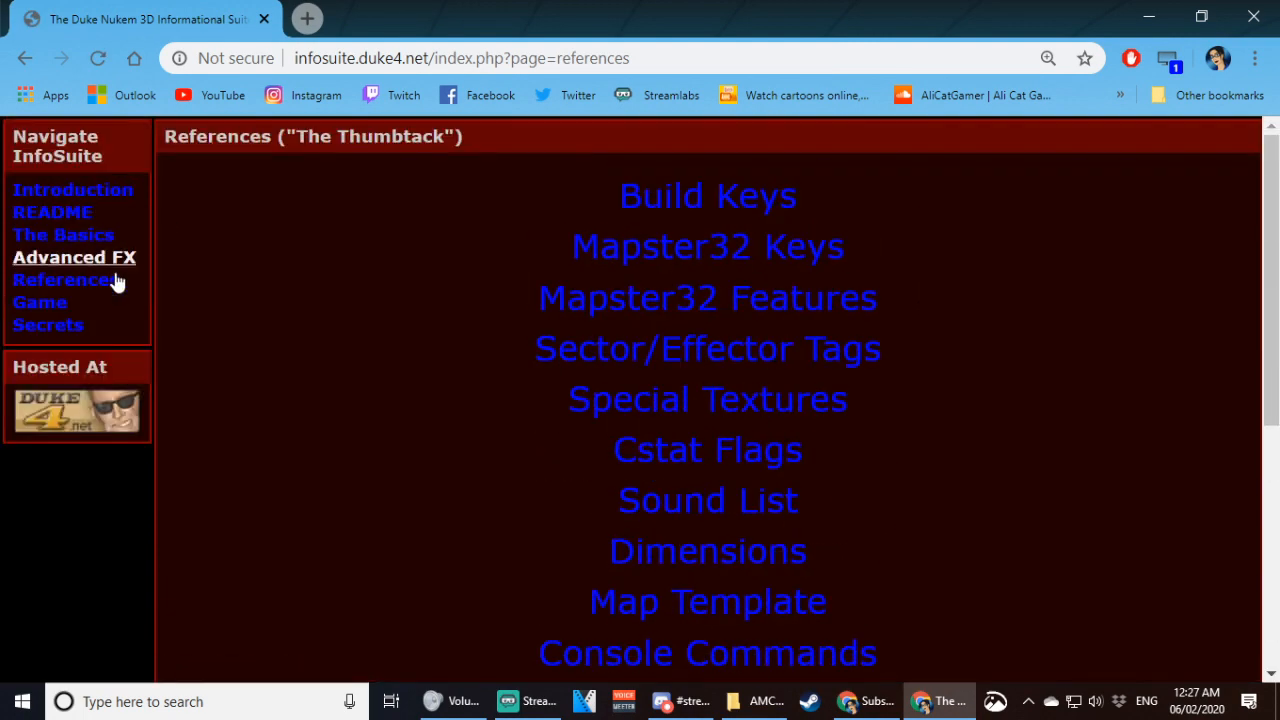
- Open the Build Keys reference and look through its 2D and 3D mode key listings
click(736, 212)
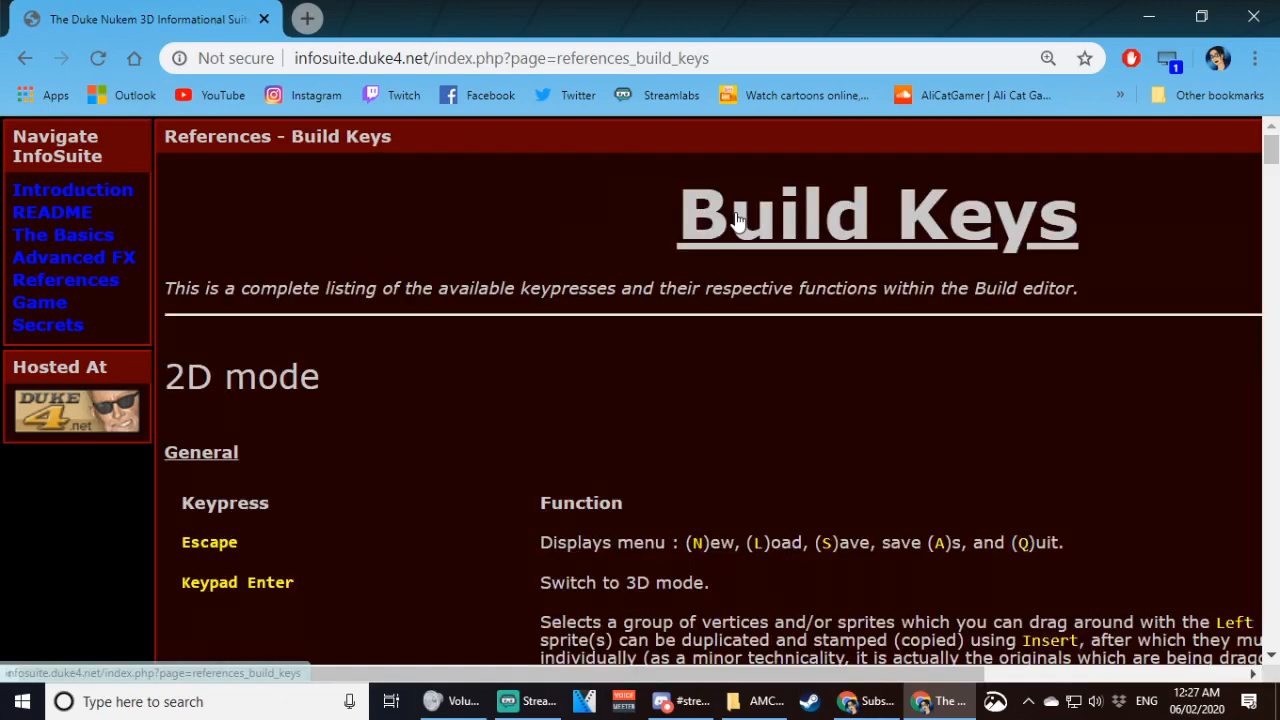
scroll(397, 509, down, 3)
scroll(928, 422, up, 2)
scroll(409, 351, down, 5)
scroll(1027, 283, up, 3)
scroll(663, 433, down, 9)
scroll(663, 433, down, 8)
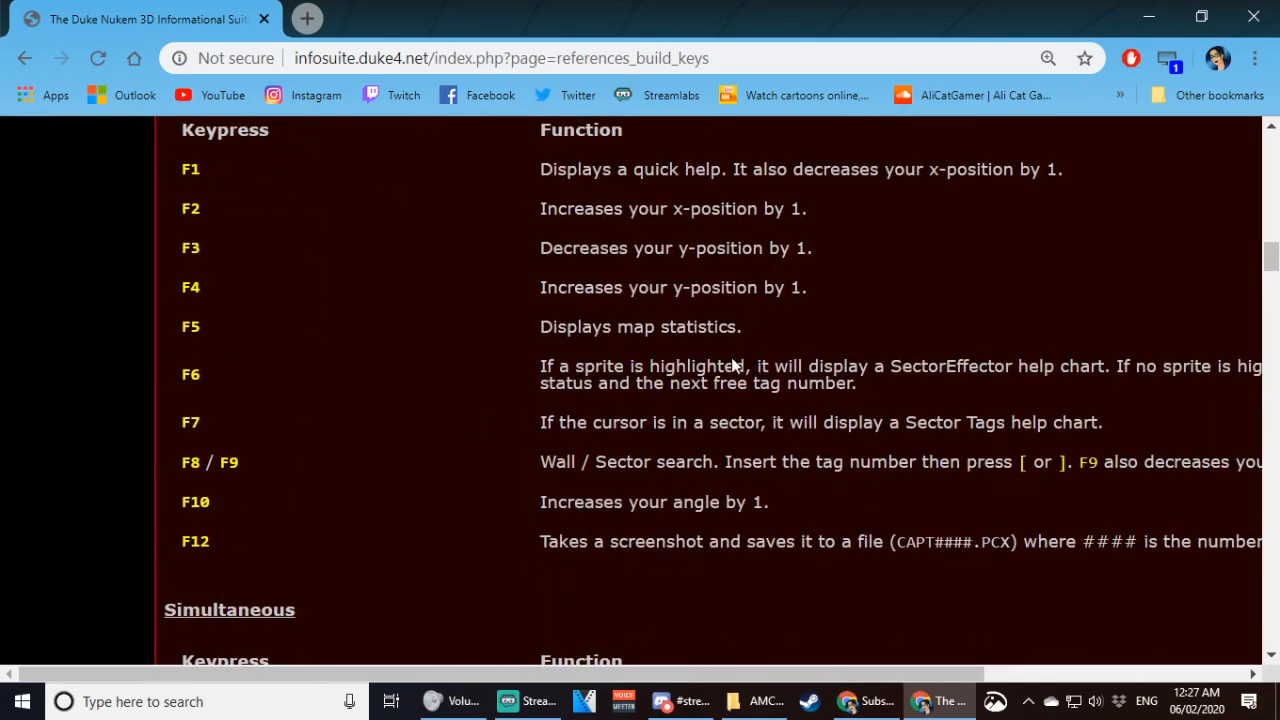
scroll(674, 485, down, 15)
scroll(674, 485, down, 15)
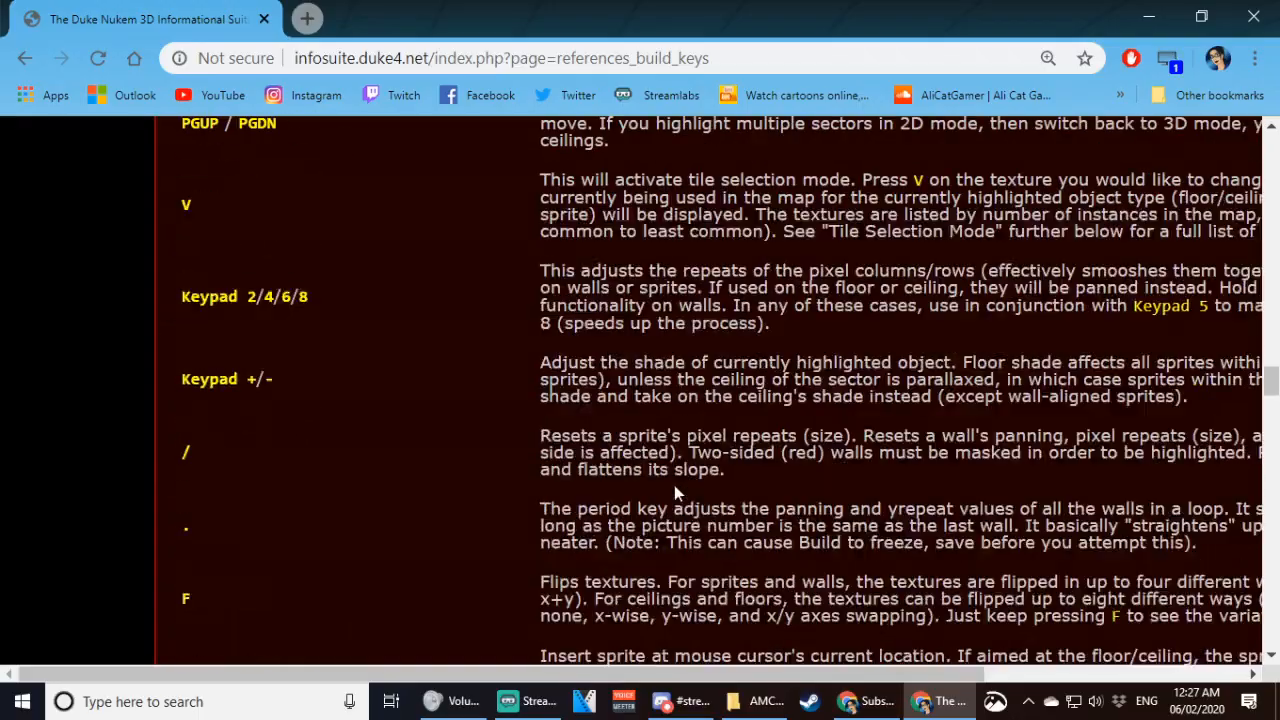
scroll(660, 511, up, 15)
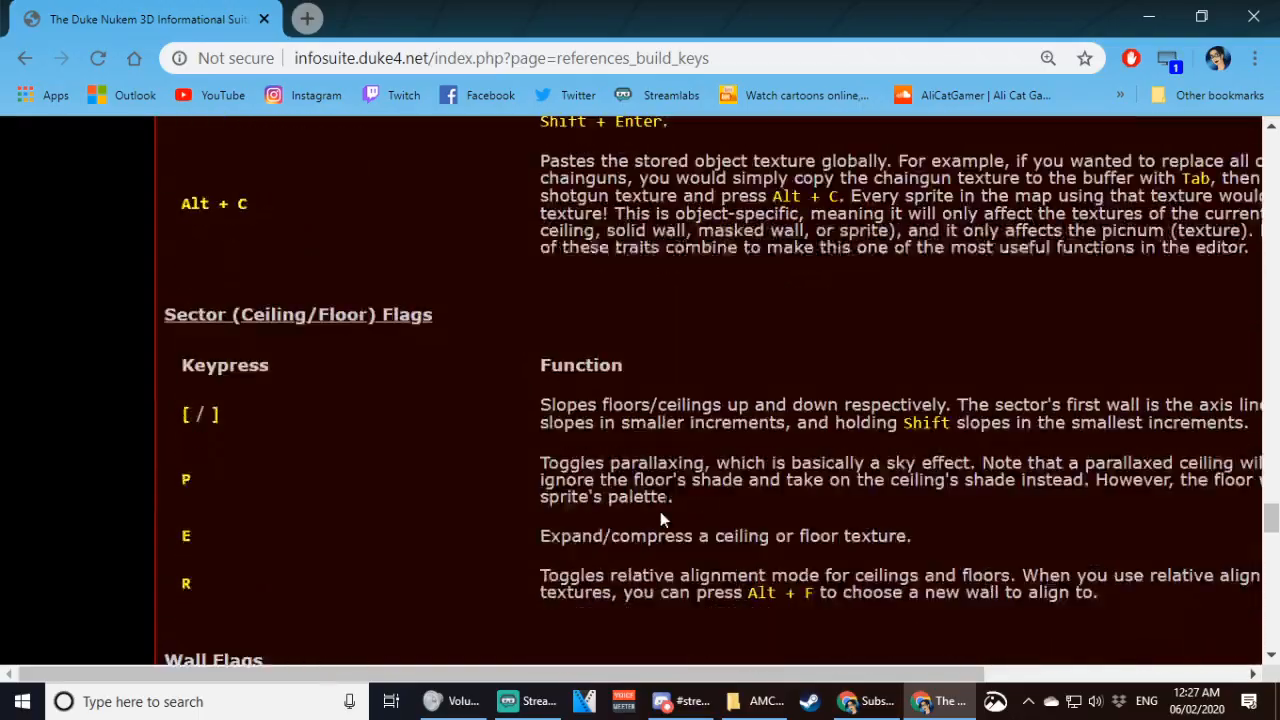
scroll(640, 480, up, 20)
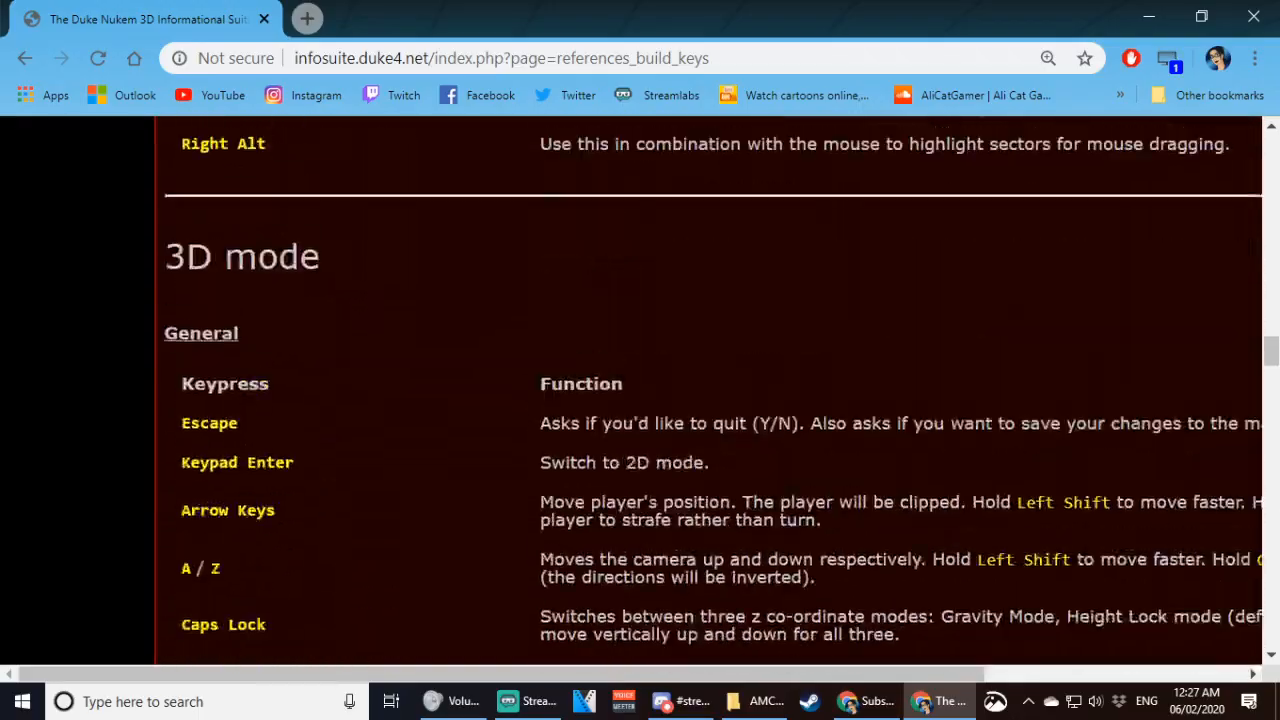
scroll(623, 442, up, 10)
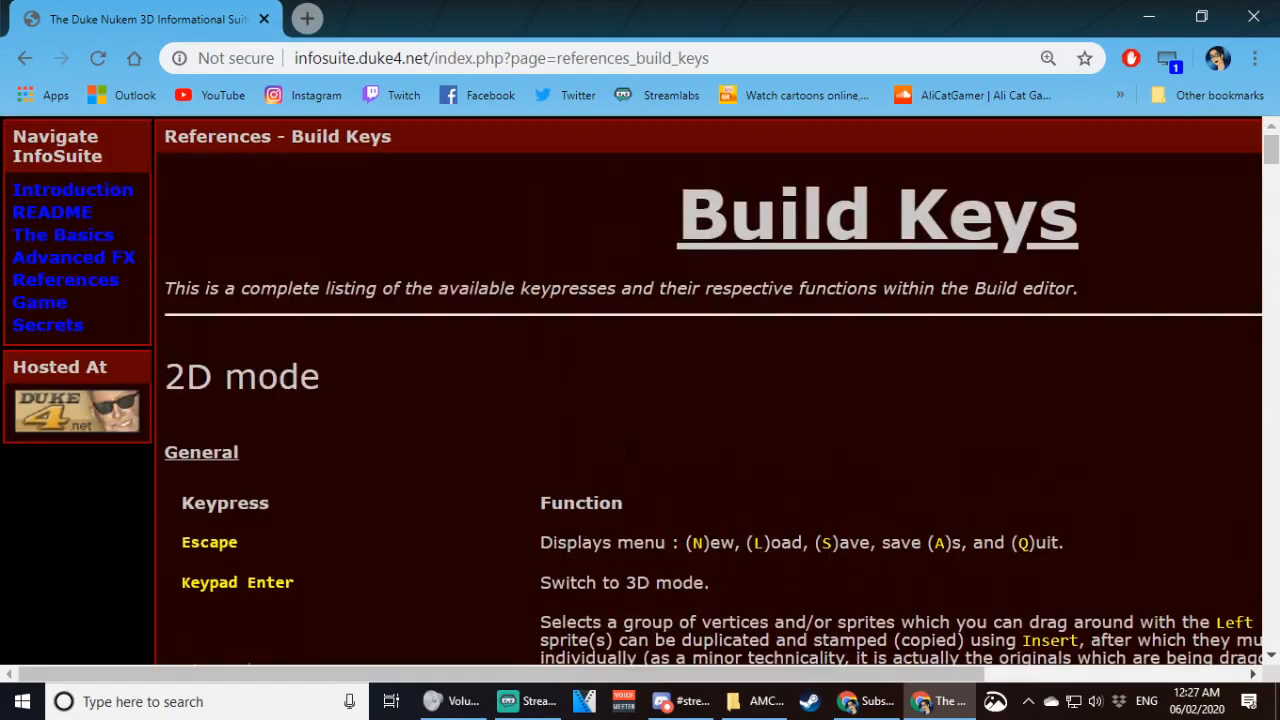